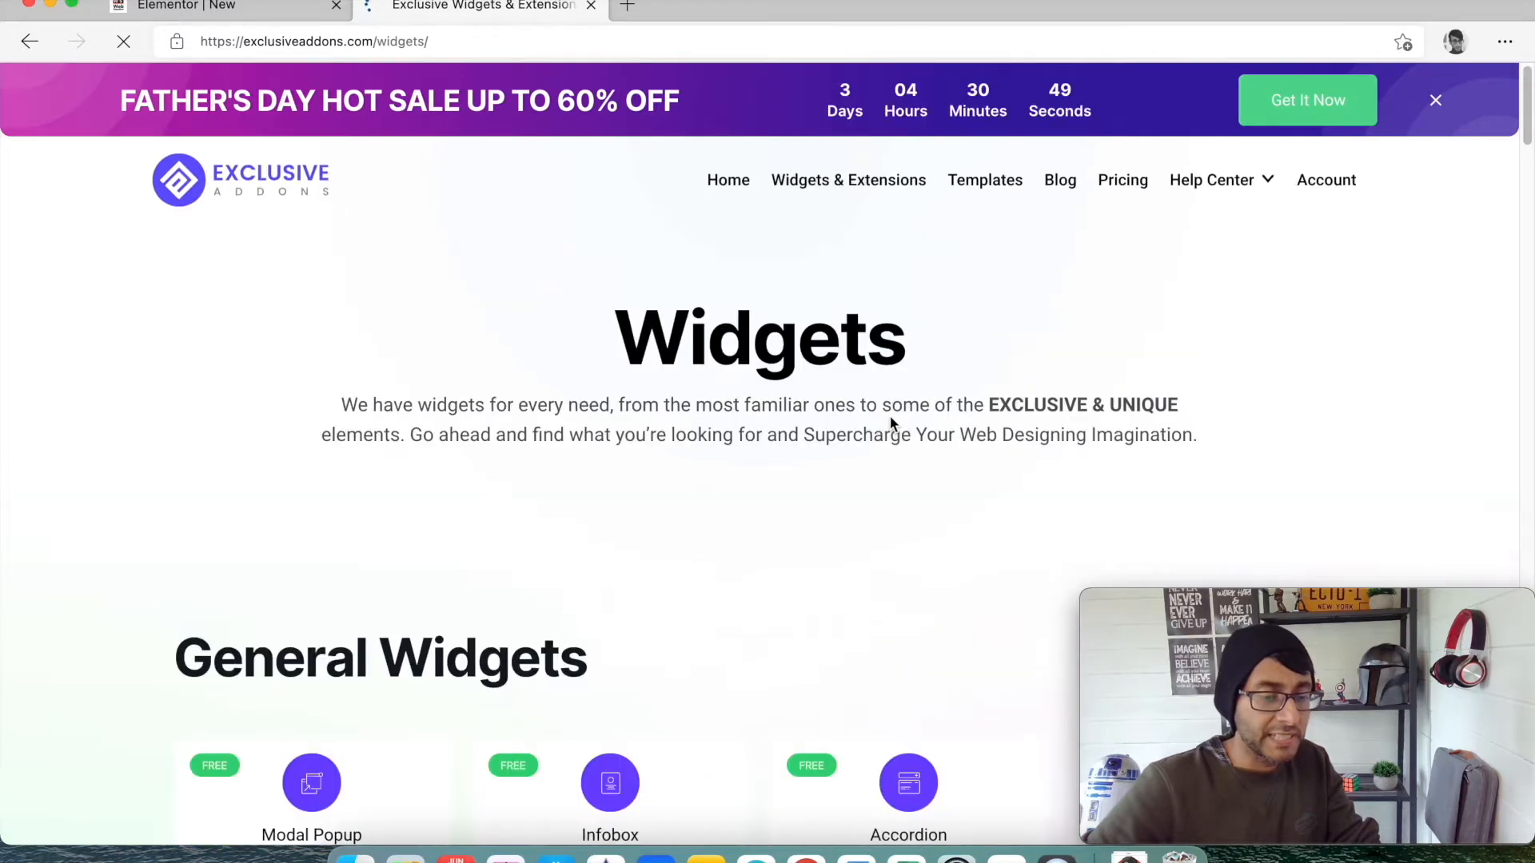
Look through the free and pro widgets listed on the Exclusive Addons widgets page.
scroll(939, 542, "down", 1)
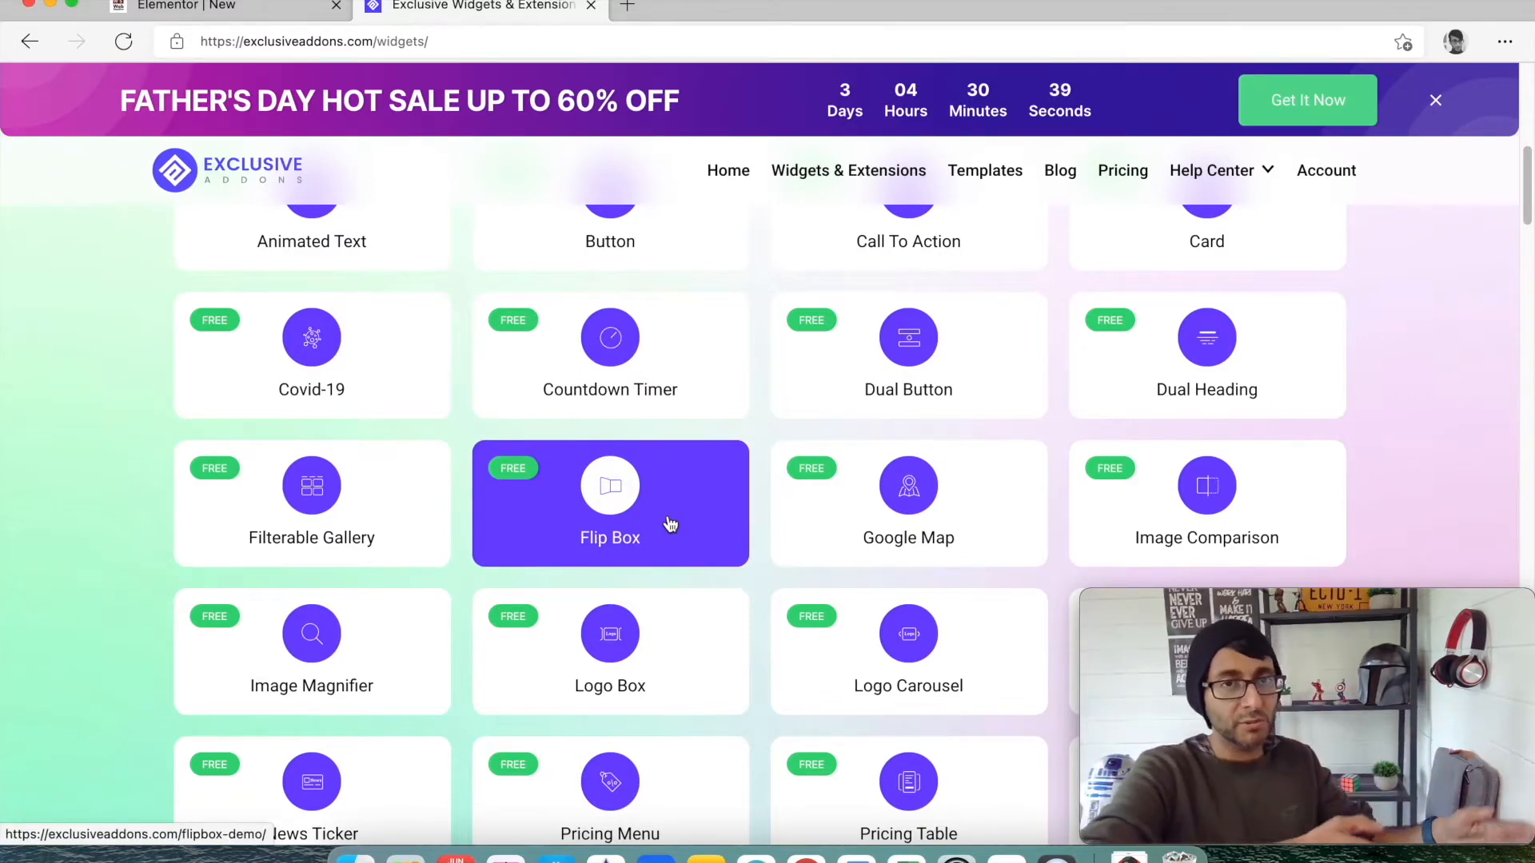
scroll(655, 562, "down", 15)
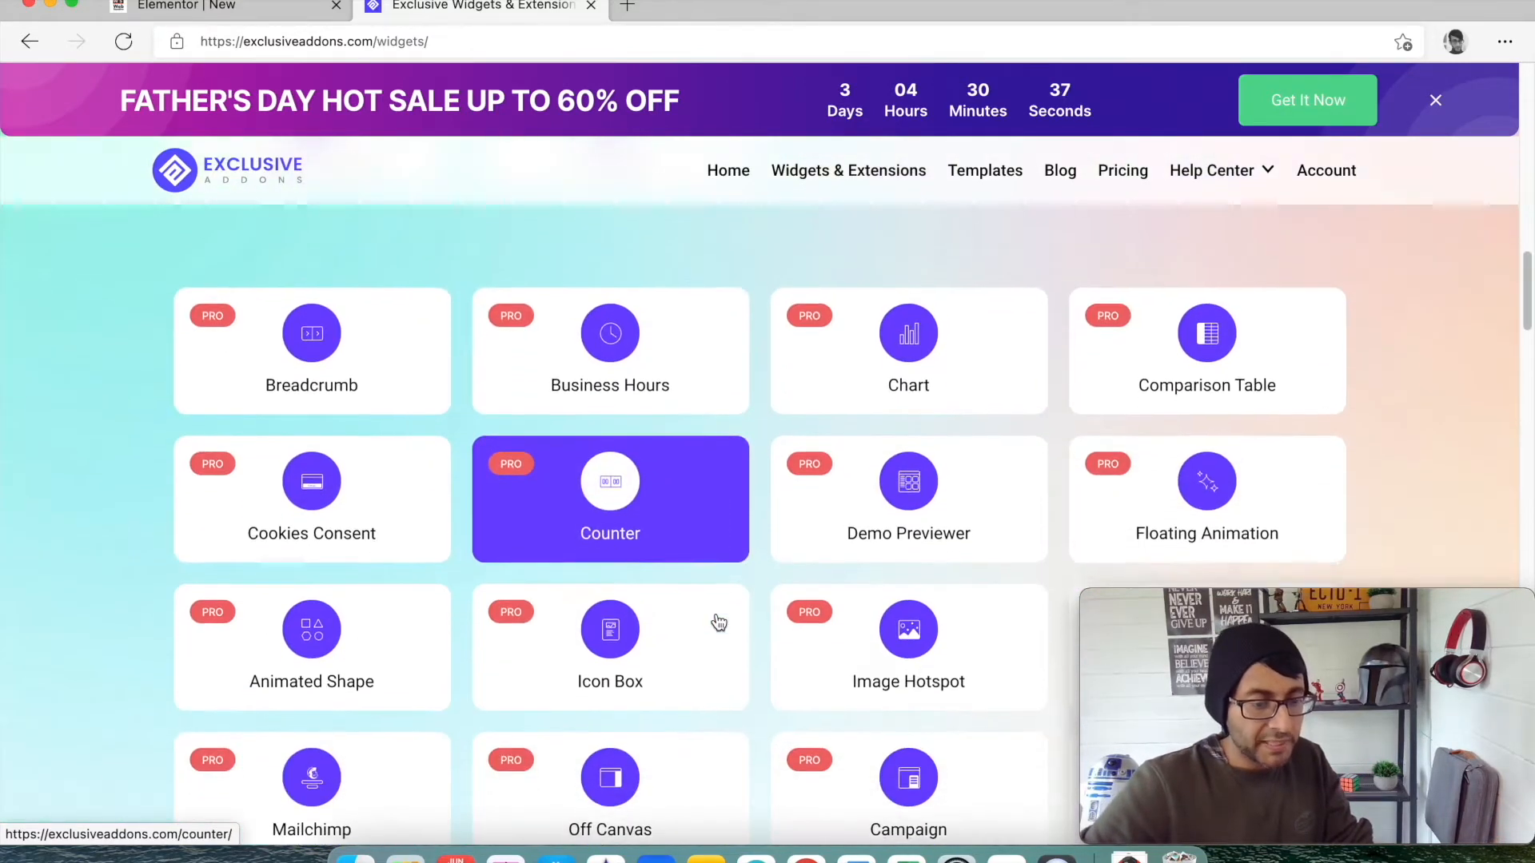
scroll(911, 648, "down", 2)
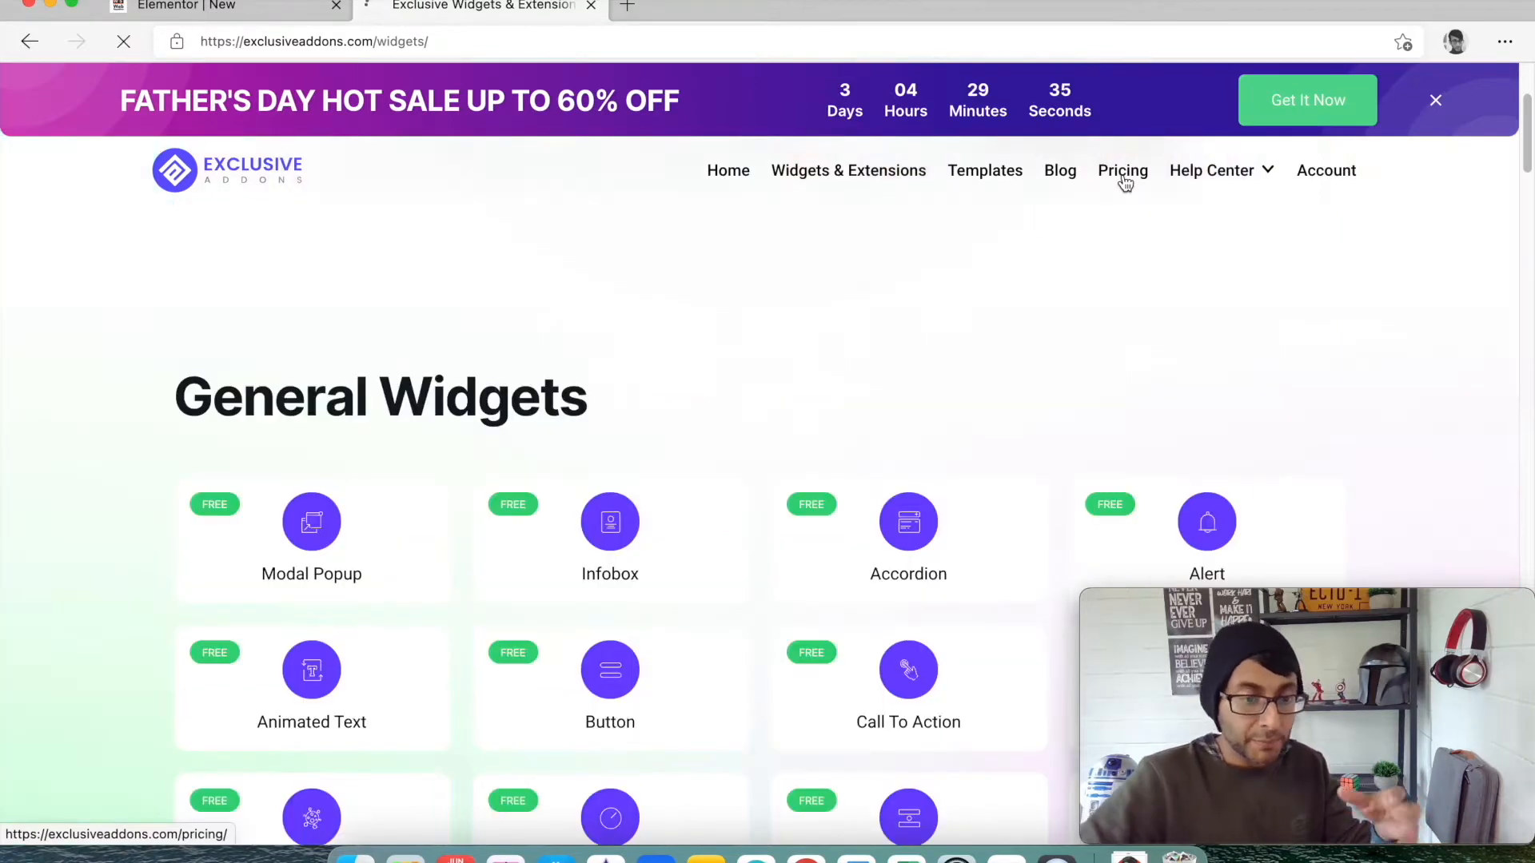
Review the Exclusive Addons pricing plans and their included features, and close that site to return to the Elementor editor.
left_click(1124, 178)
scroll(926, 435, "down", 5)
scroll(925, 439, "down", 8)
scroll(925, 439, "up", 7)
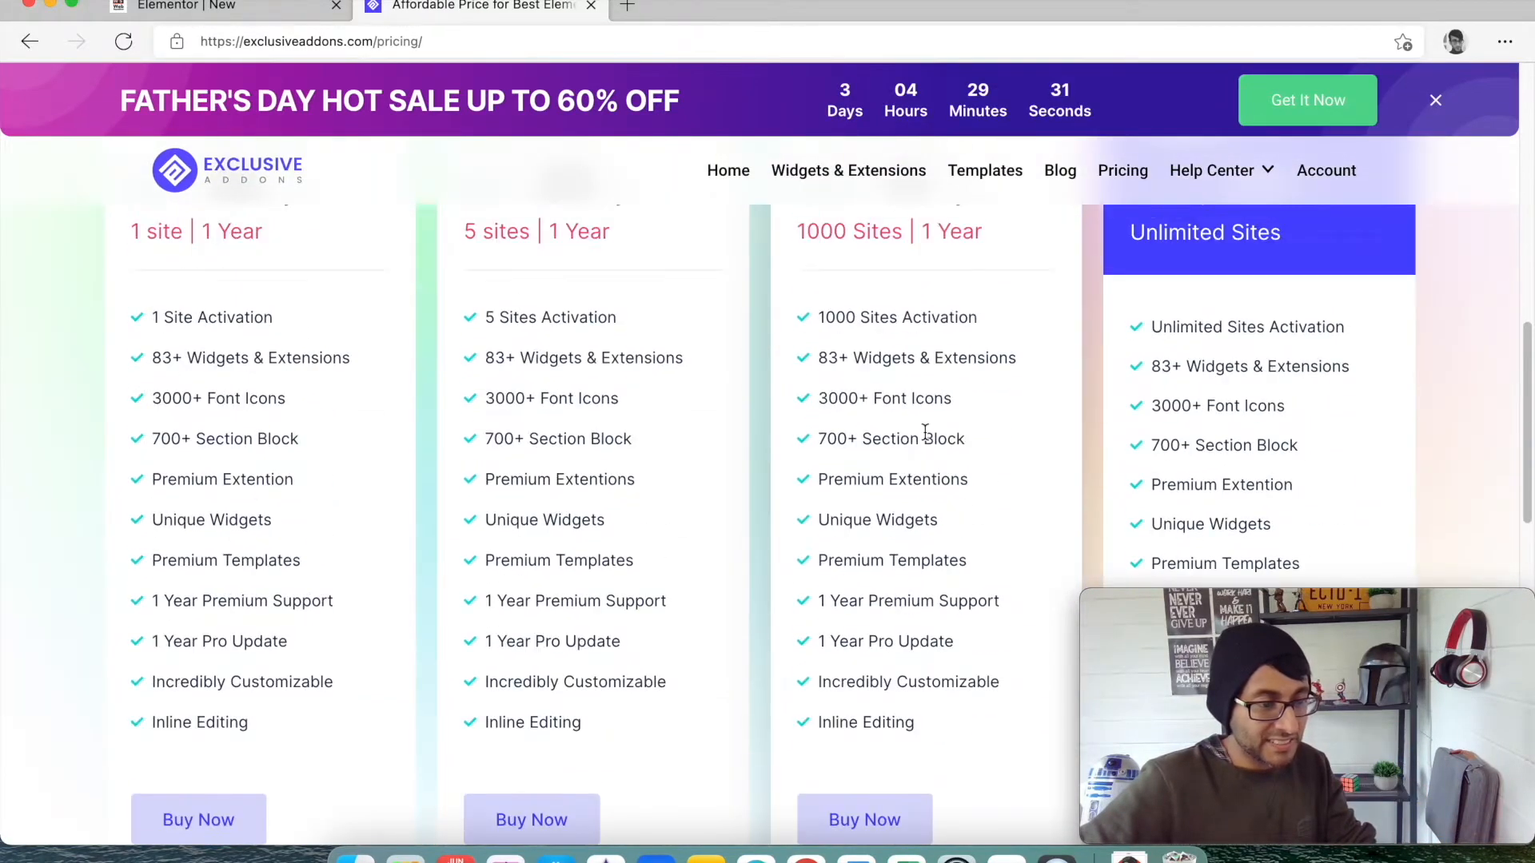
scroll(787, 491, "down", 2)
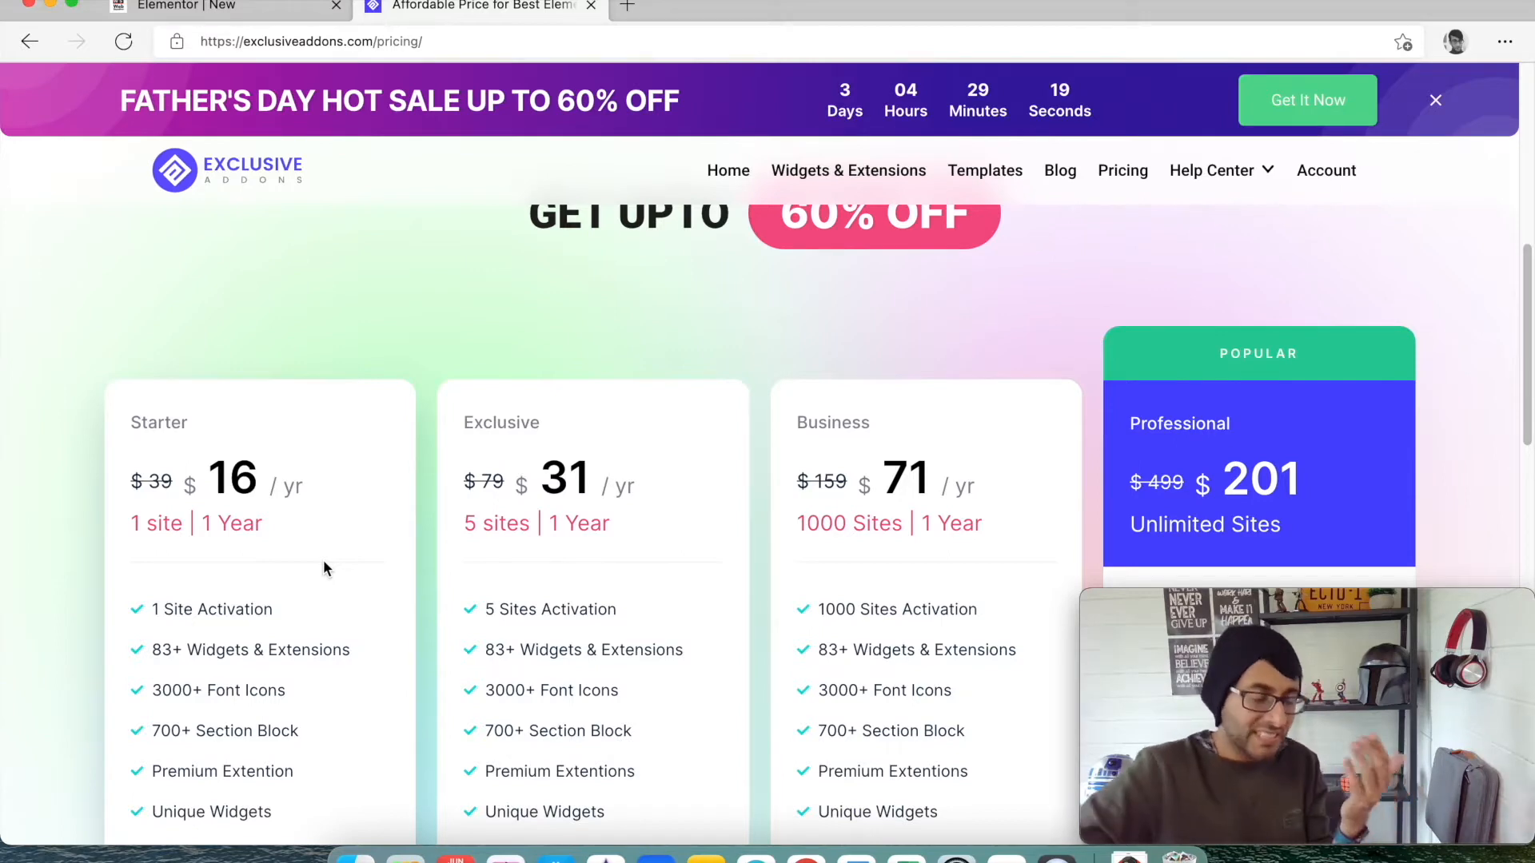
scroll(377, 552, "down", 2)
scroll(365, 586, "down", 5)
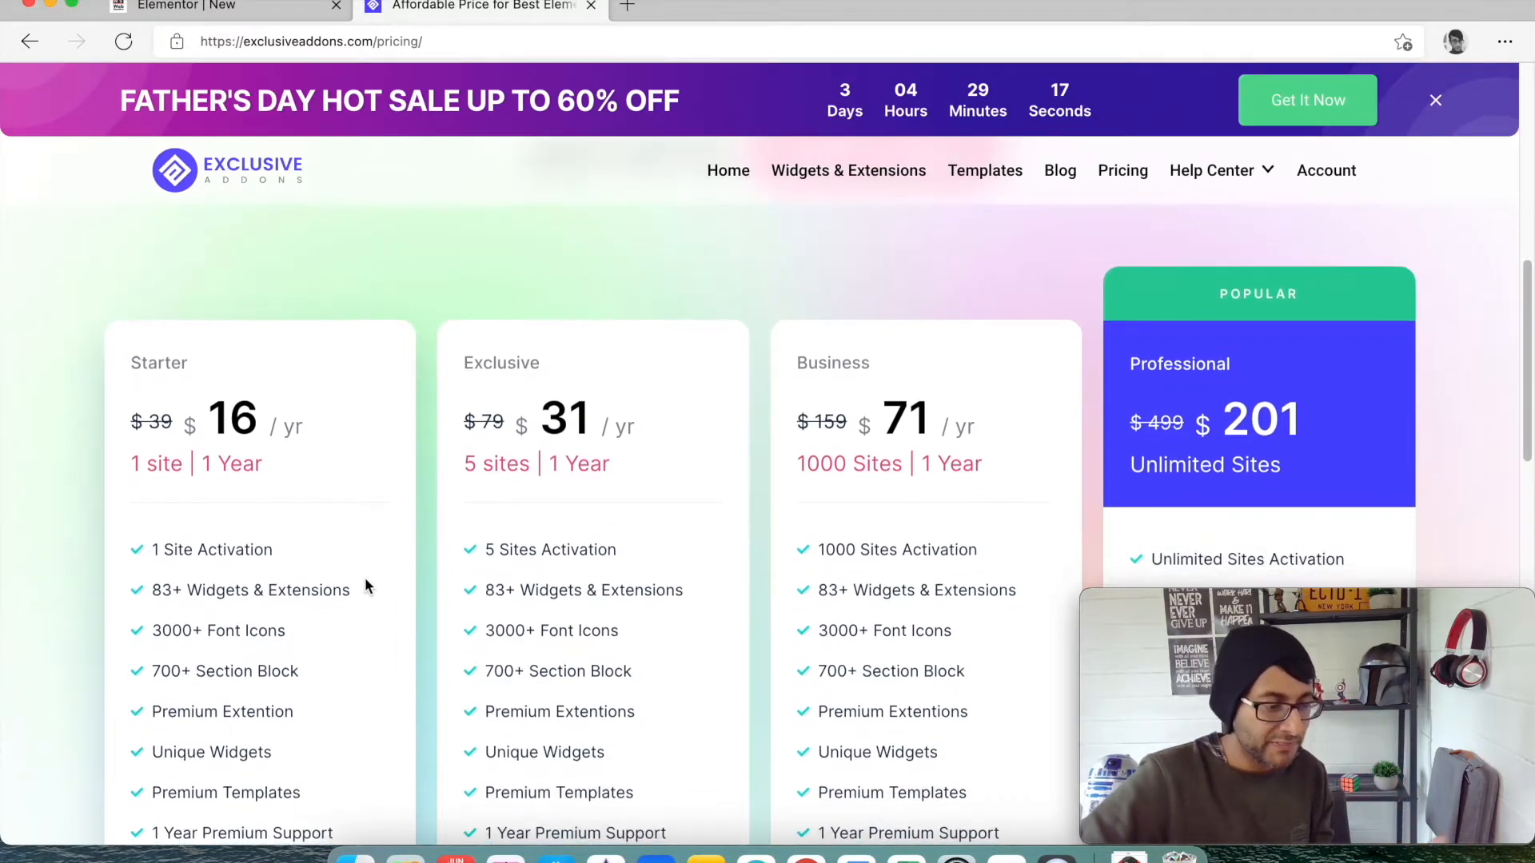
scroll(365, 586, "up", 1)
scroll(364, 586, "up", 2)
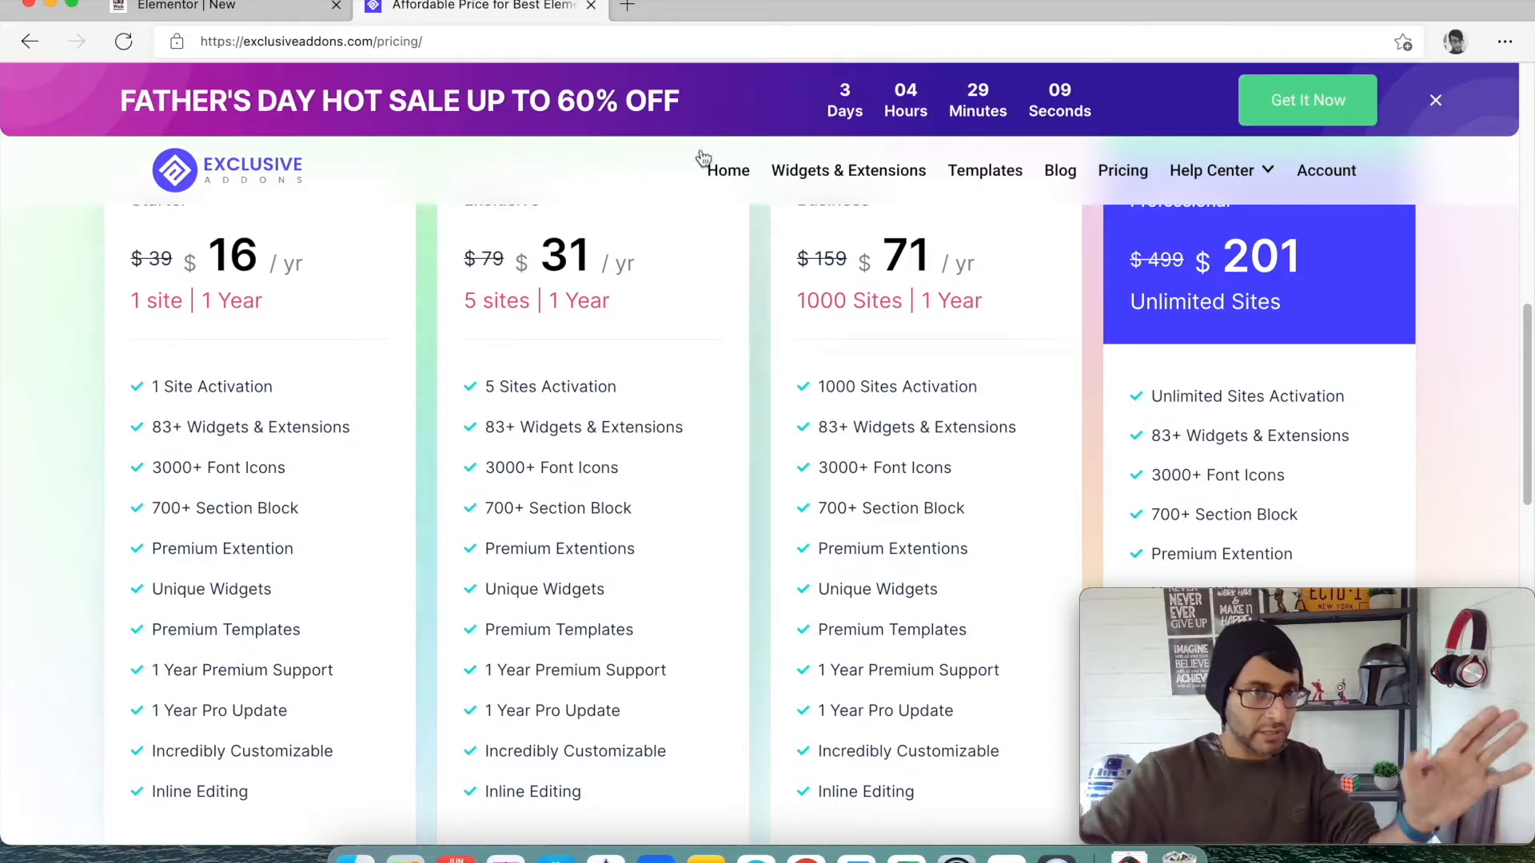
left_click(590, 7)
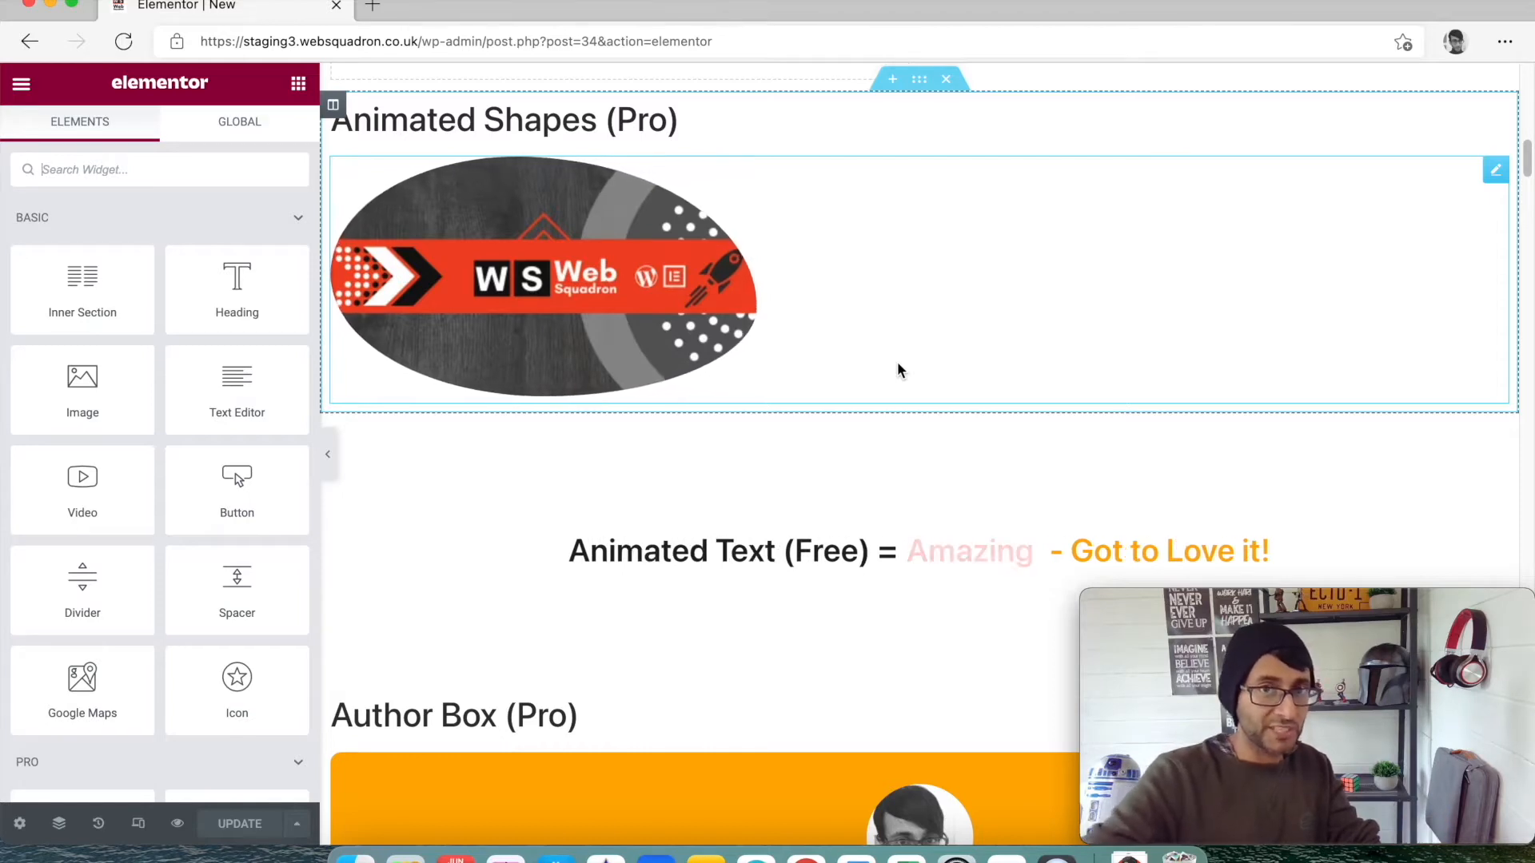
mouse_move(1087, 605)
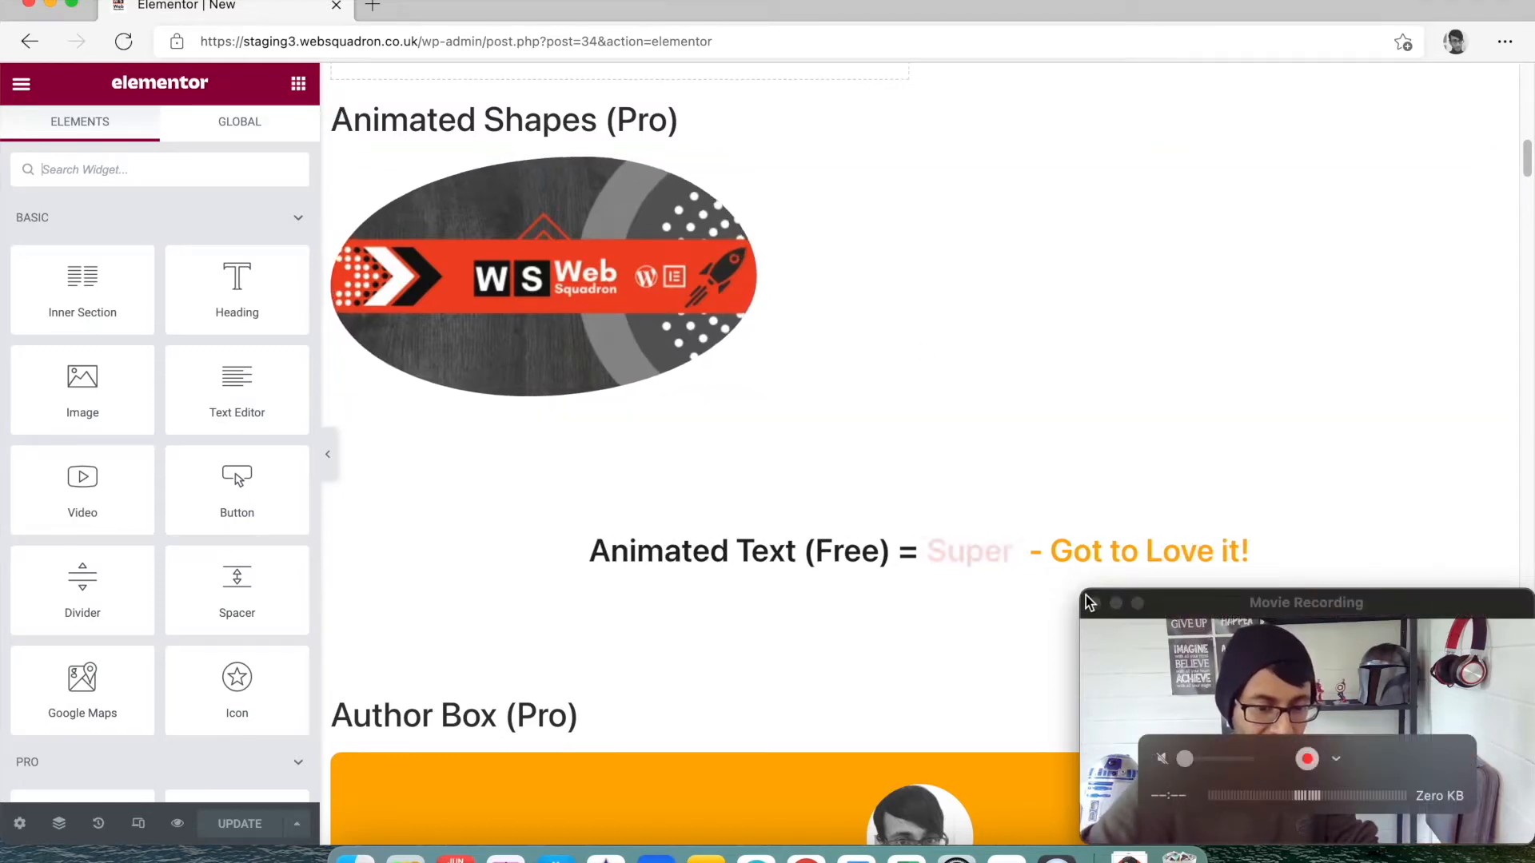
left_click(1086, 602)
left_click_drag(1088, 600, 640, 404)
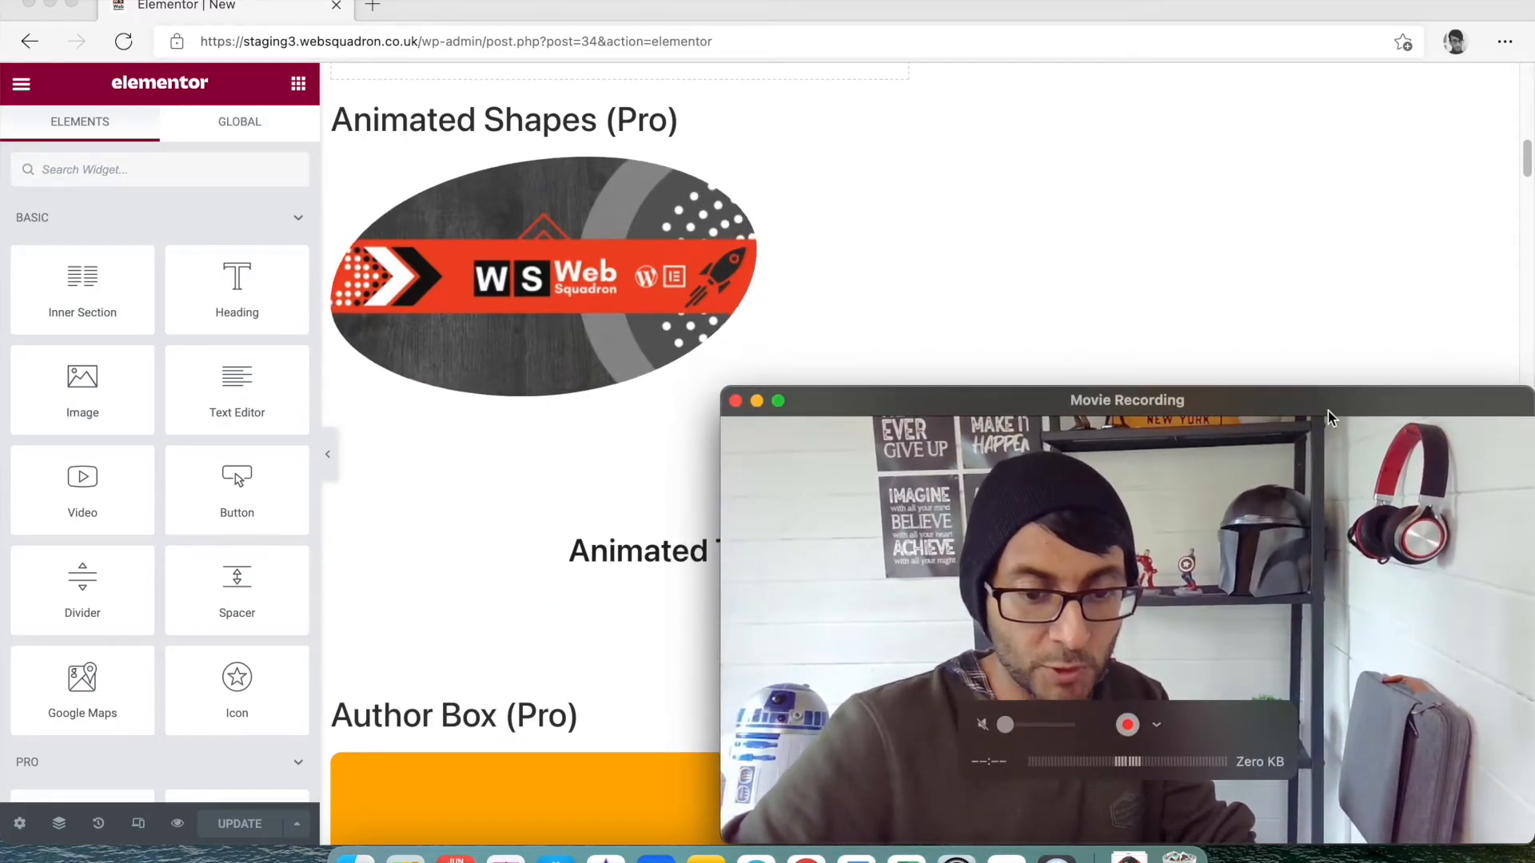
left_click_drag(1279, 402, 1085, 436)
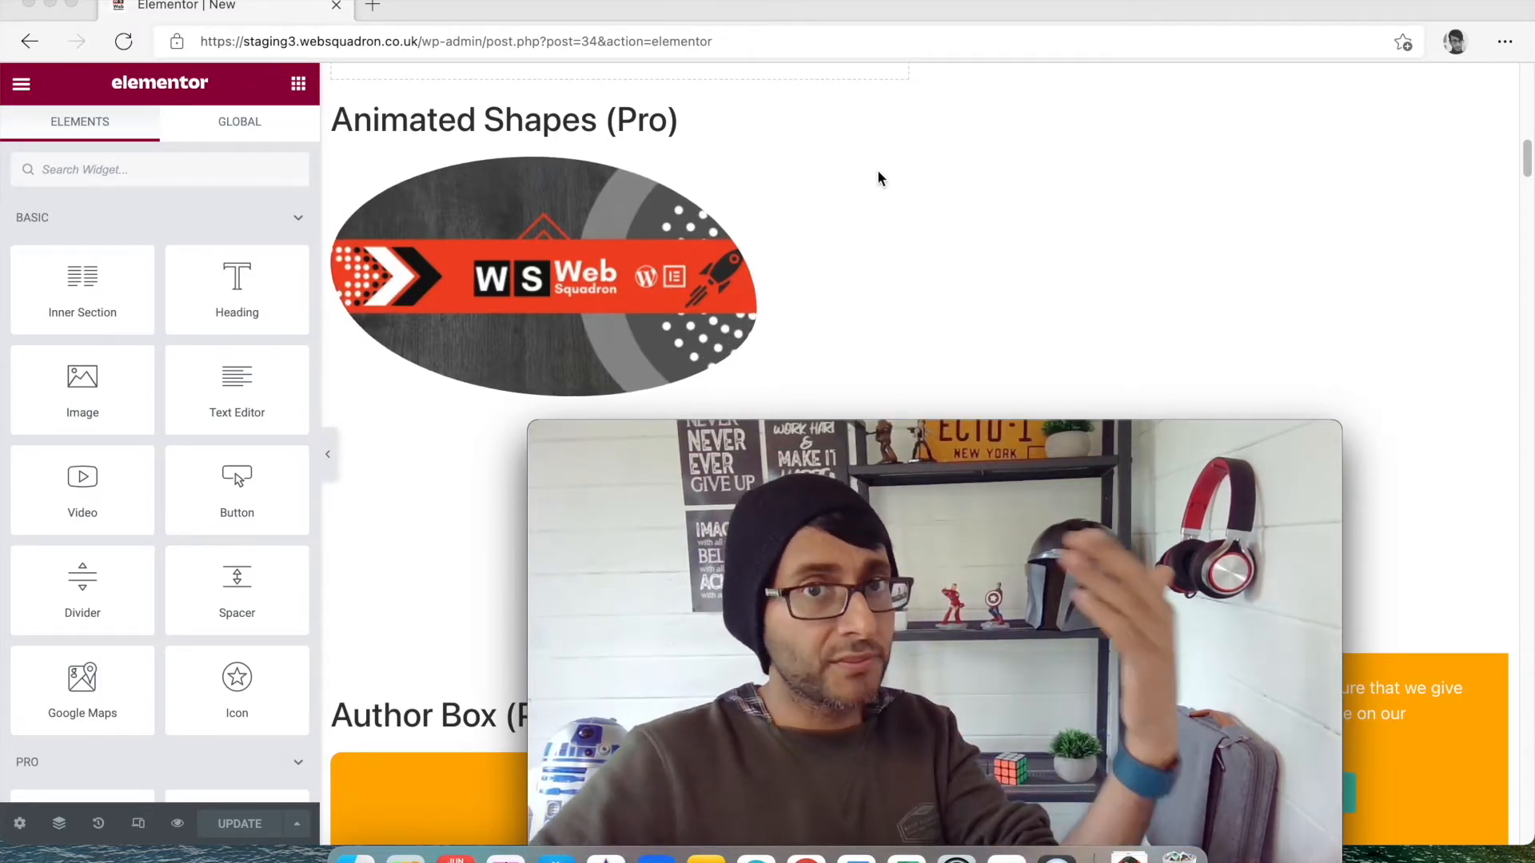
Collapse the Basic and Pro widget categories and look through the Exclusive Addons widgets in the Elementor library.
left_click(298, 88)
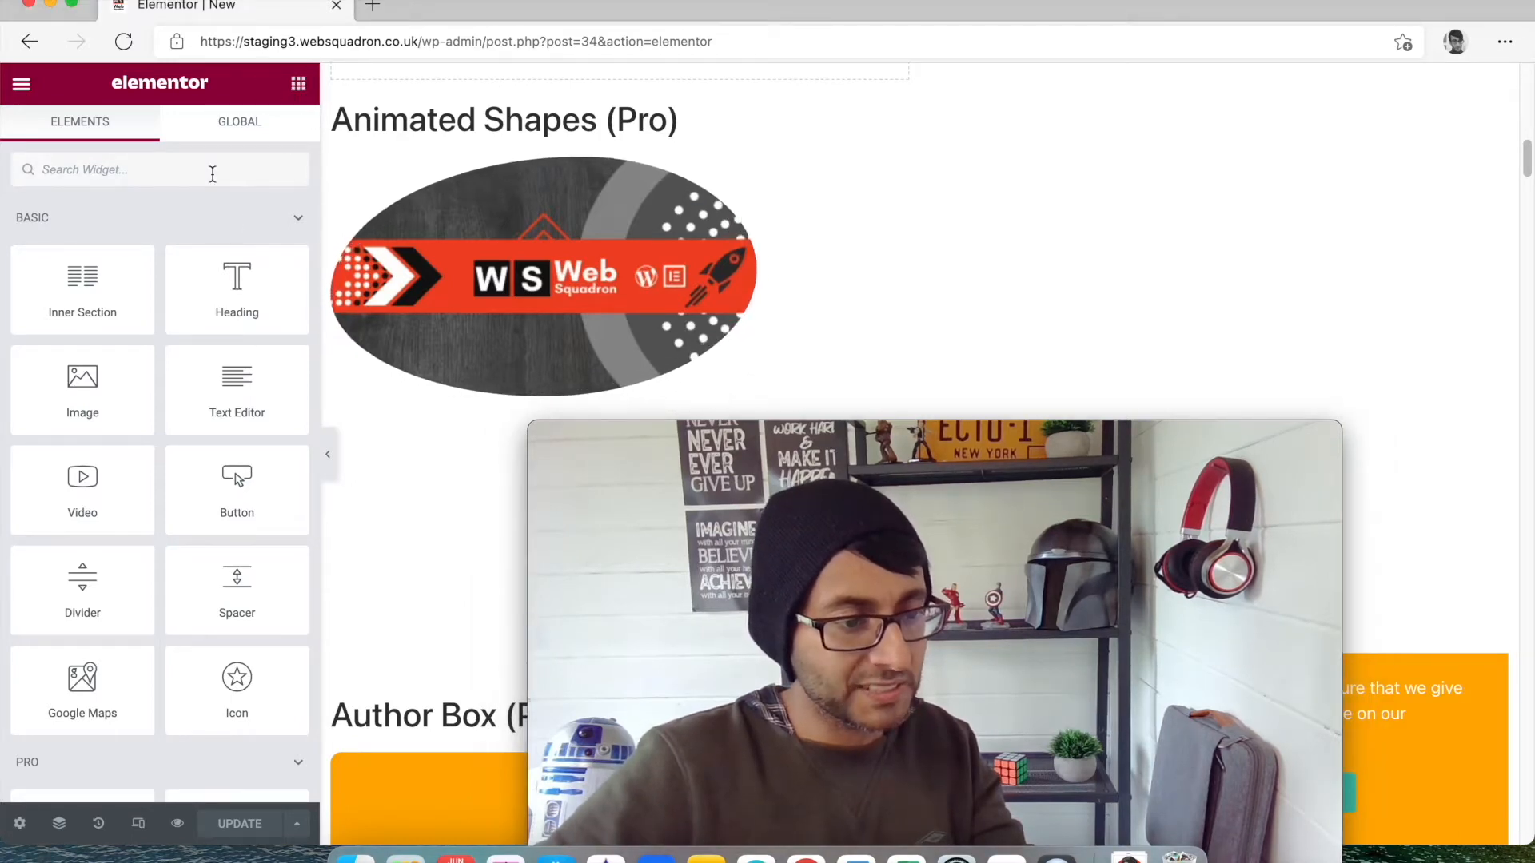
left_click(268, 218)
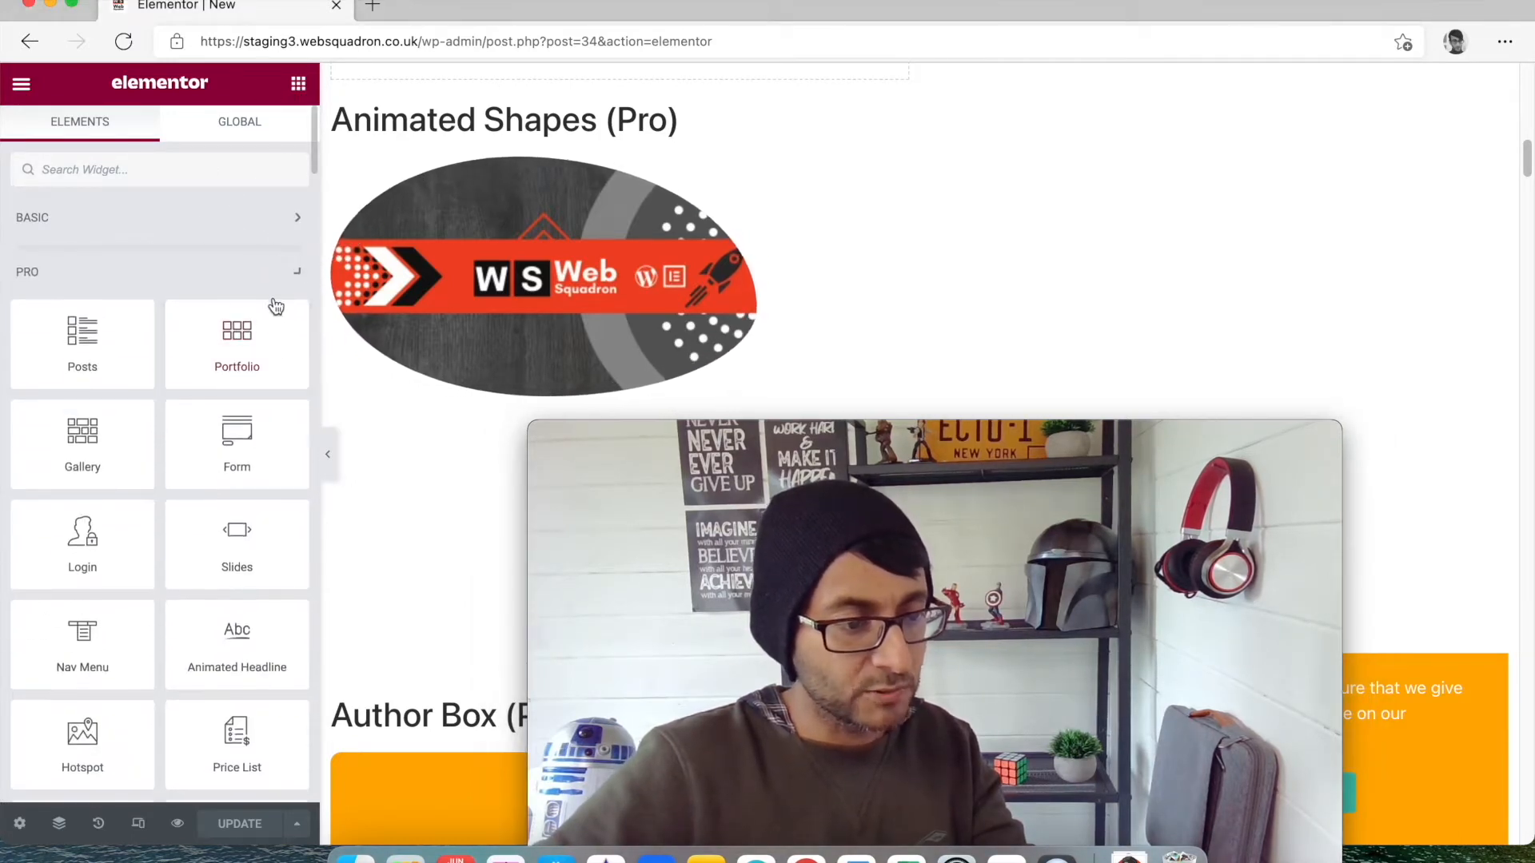
left_click(284, 339)
scroll(160, 486, "down", 10)
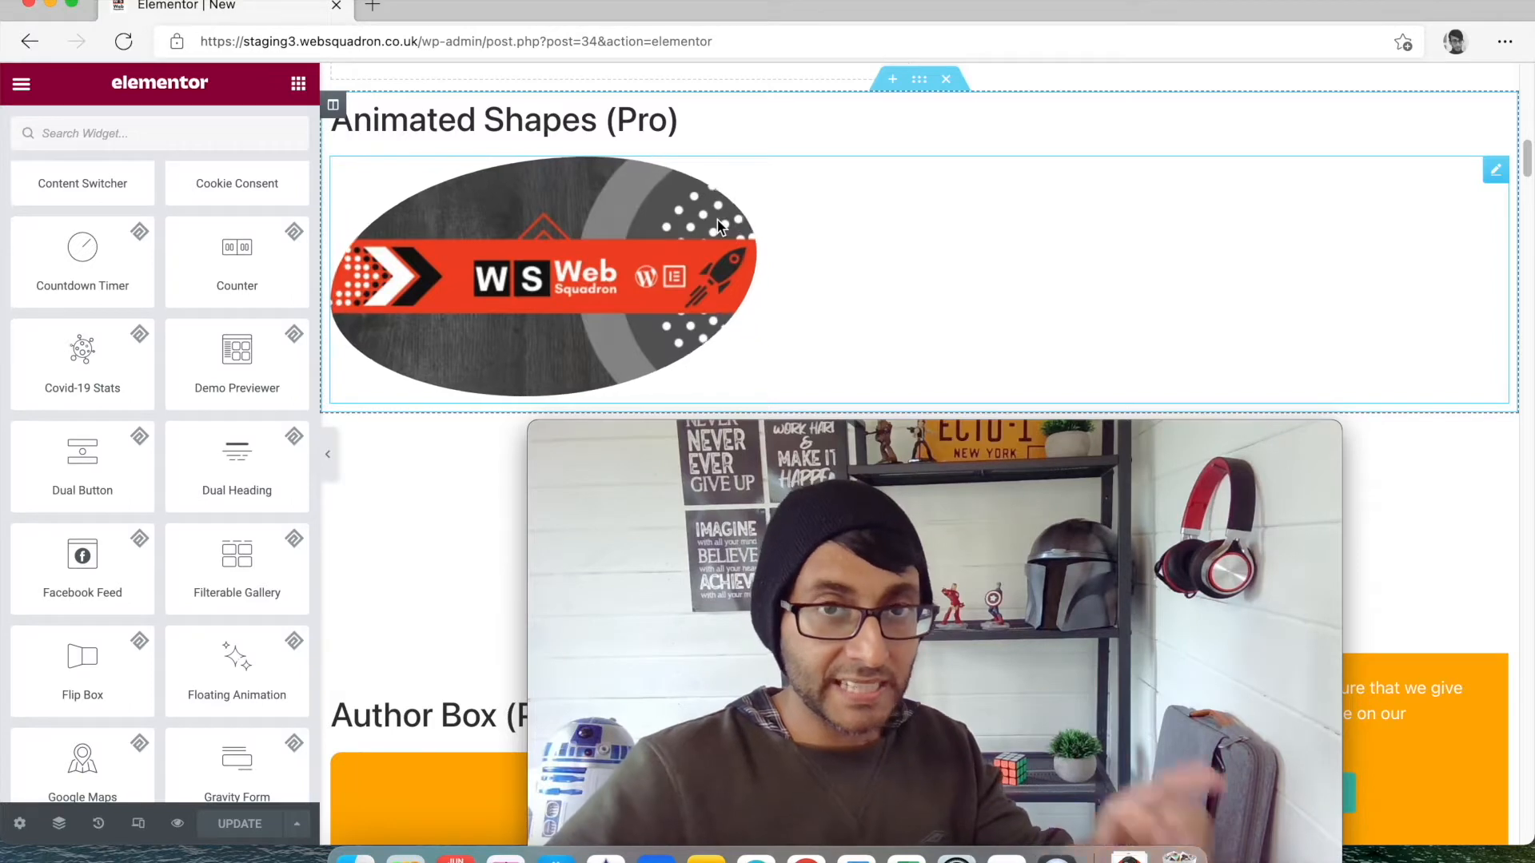
Try animation styles 5 and 7 on the Animated Shape widget, settle on Style 2, and return to its content settings.
left_click(1495, 172)
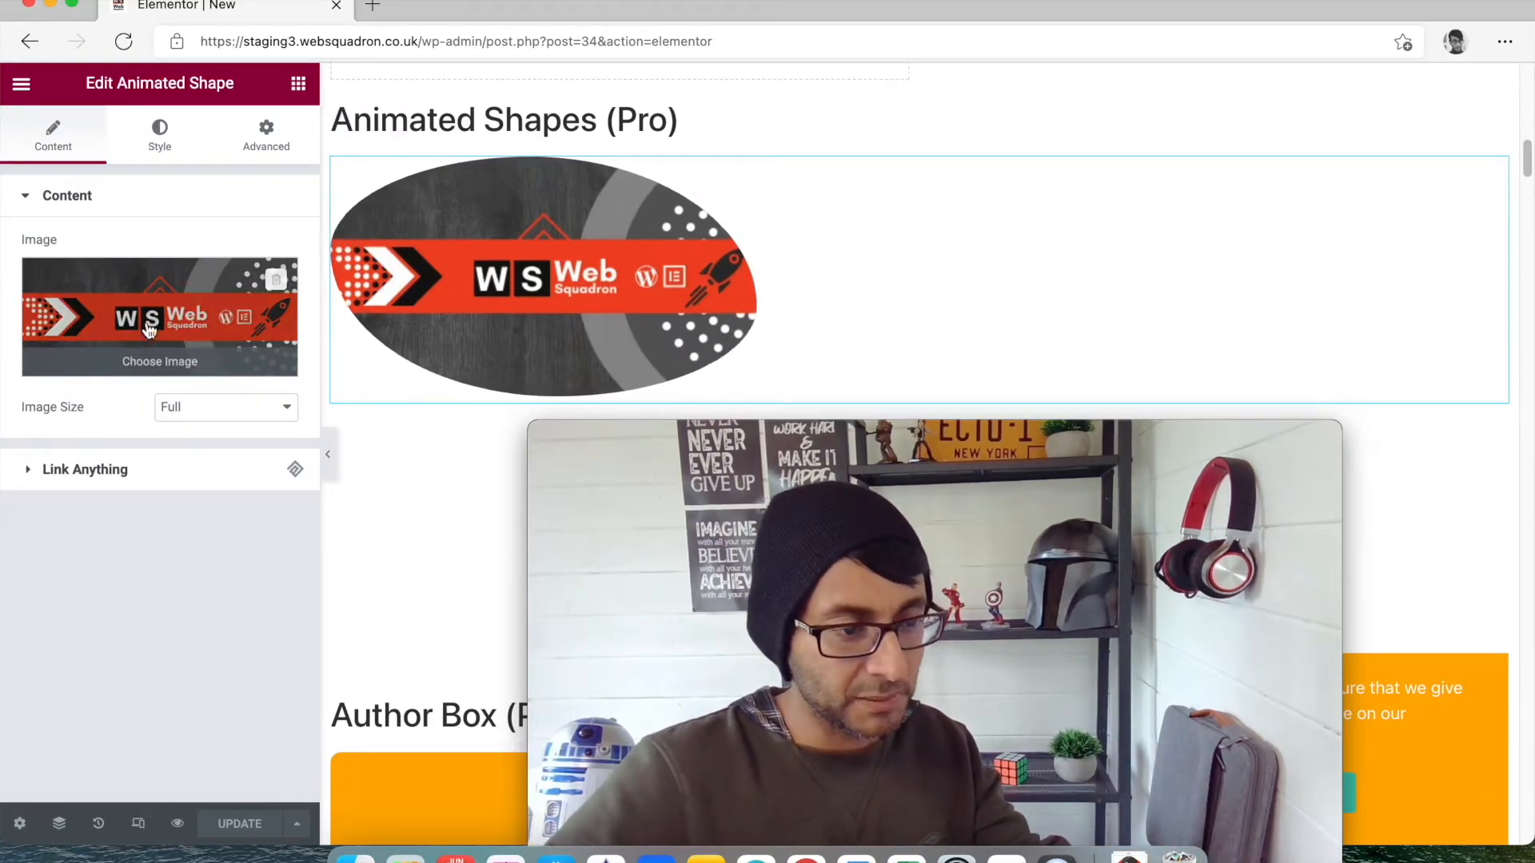
mouse_move(150, 338)
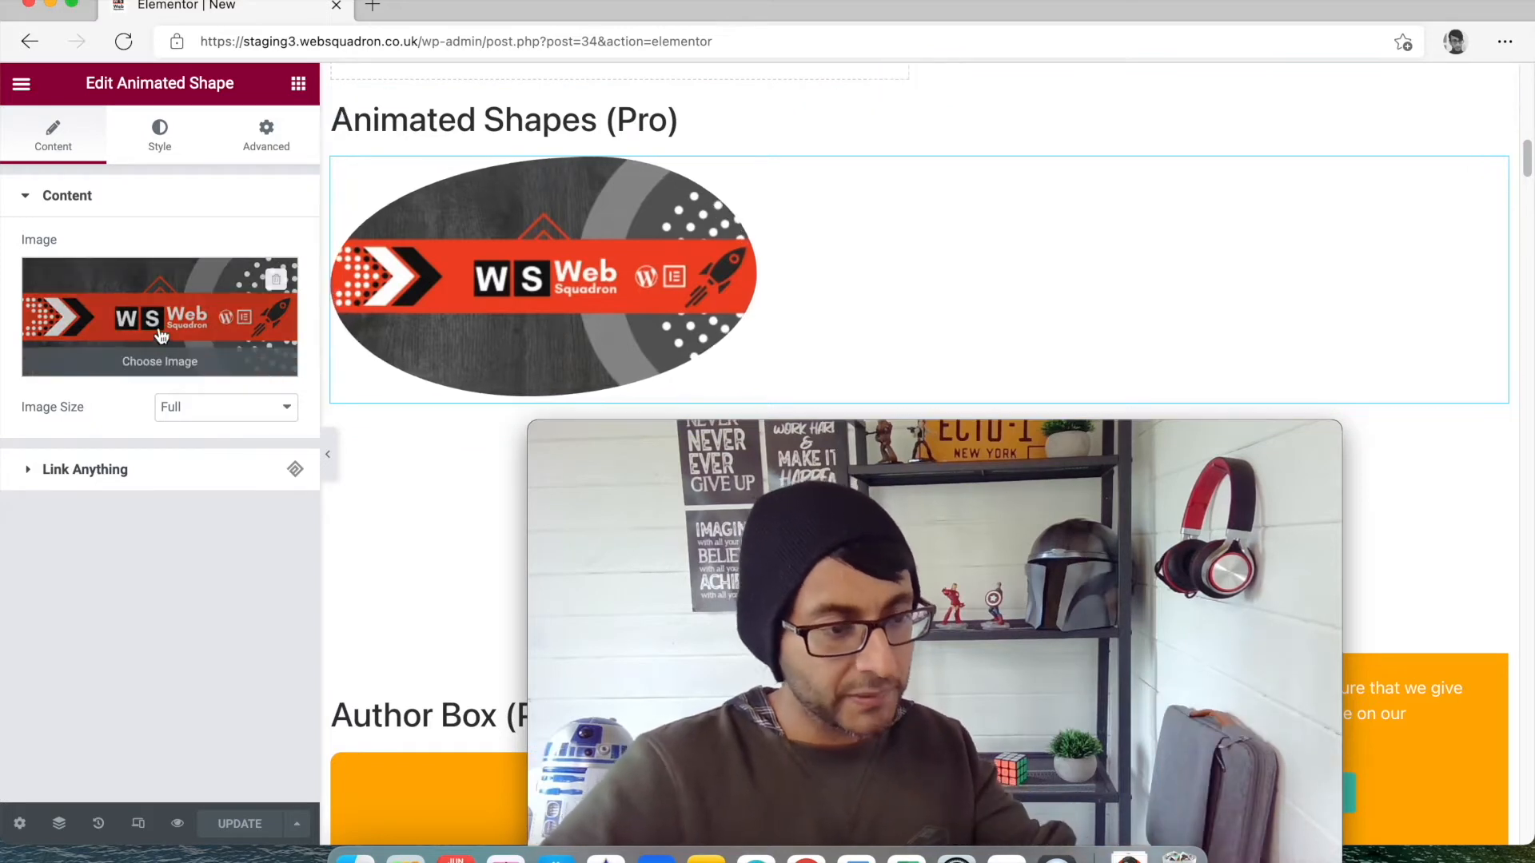
left_click(160, 136)
left_click(199, 253)
left_click(216, 340)
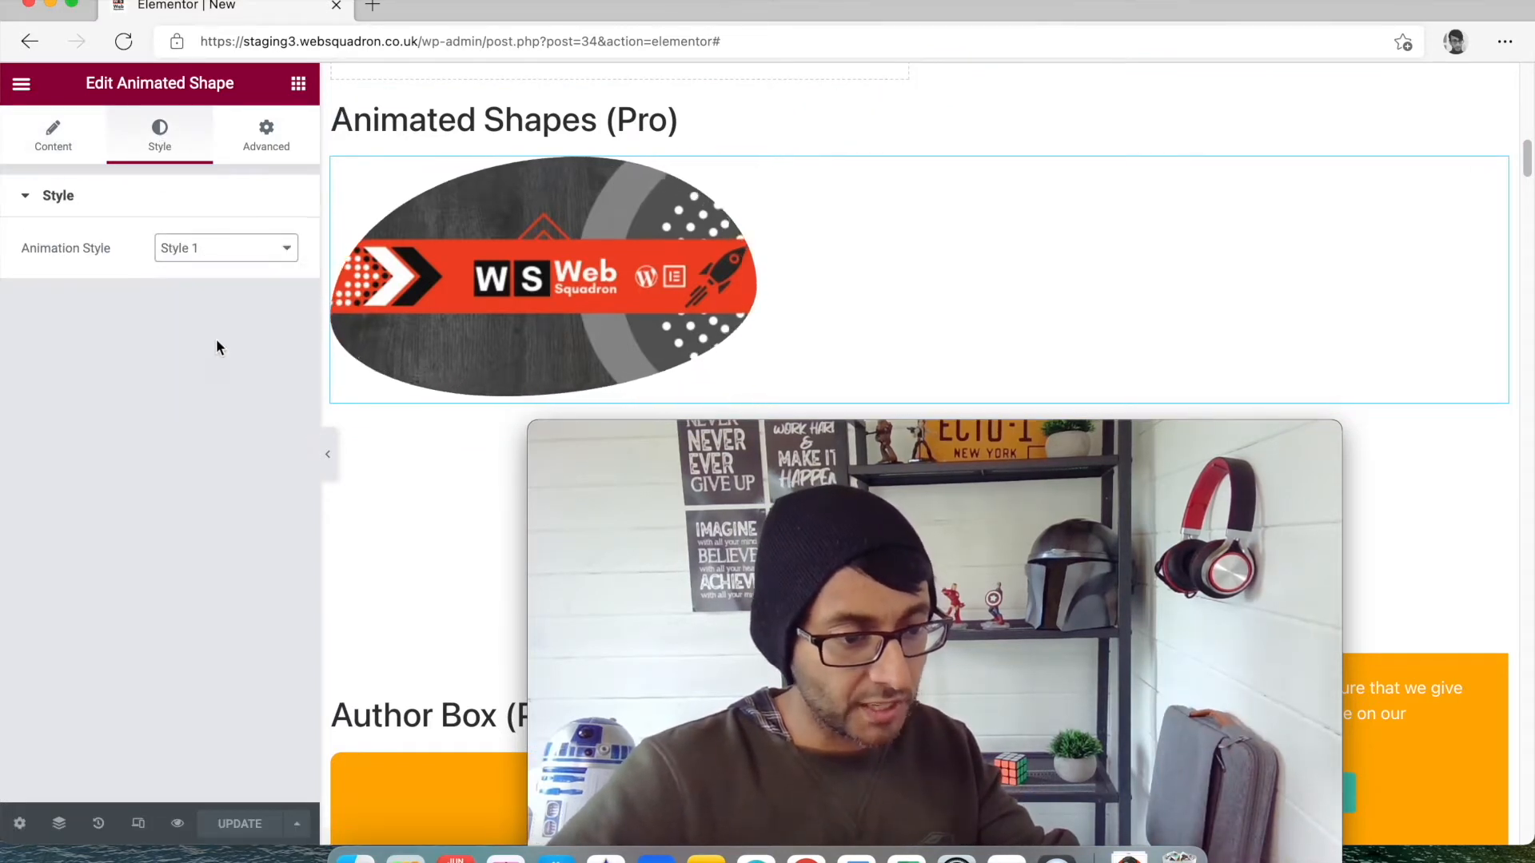
left_click(214, 251)
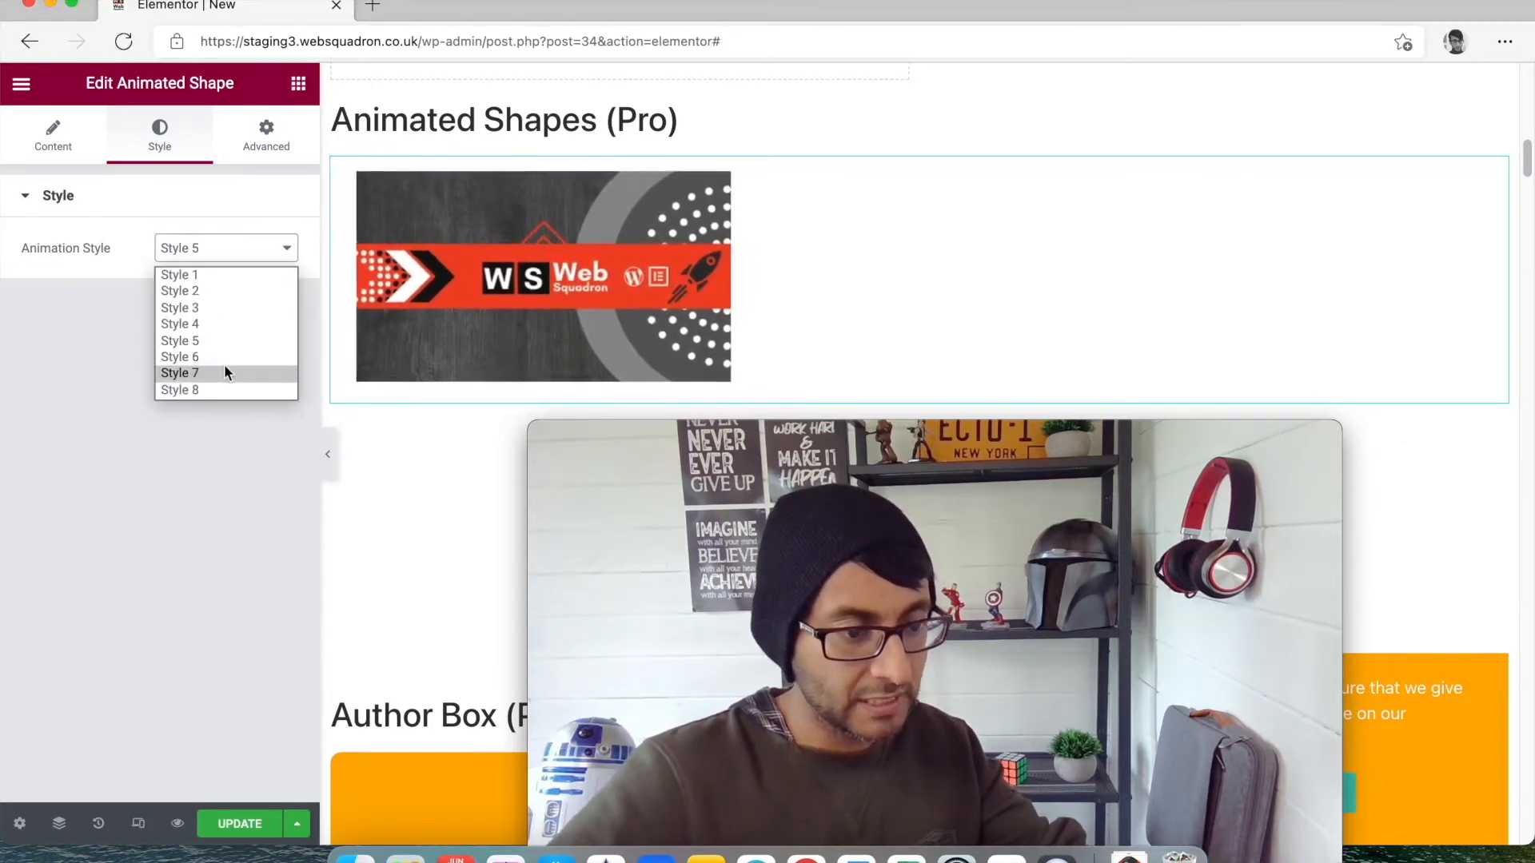
left_click(223, 372)
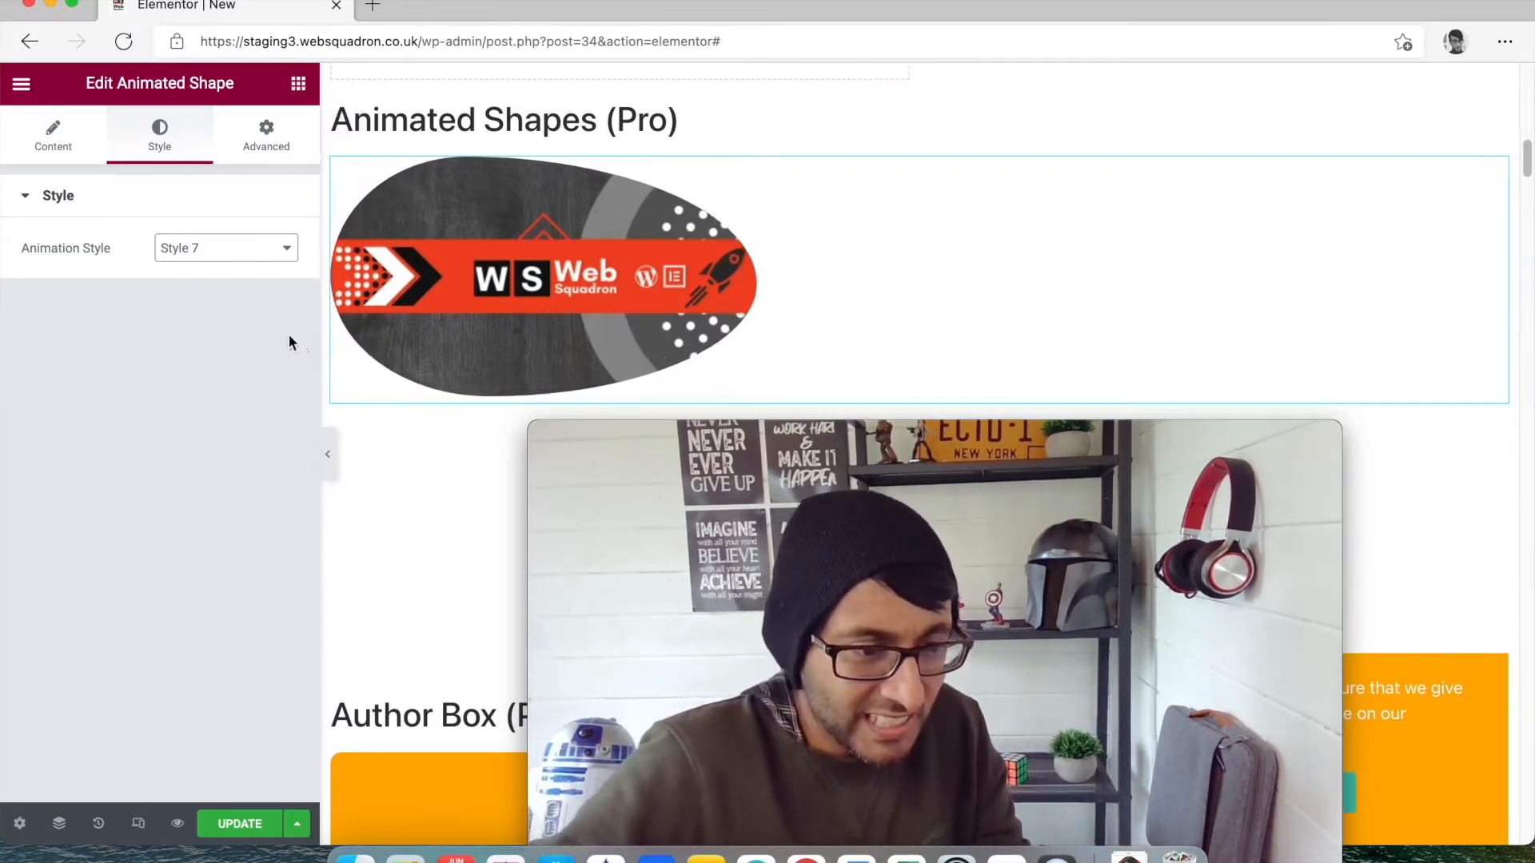
left_click(242, 249)
left_click(239, 285)
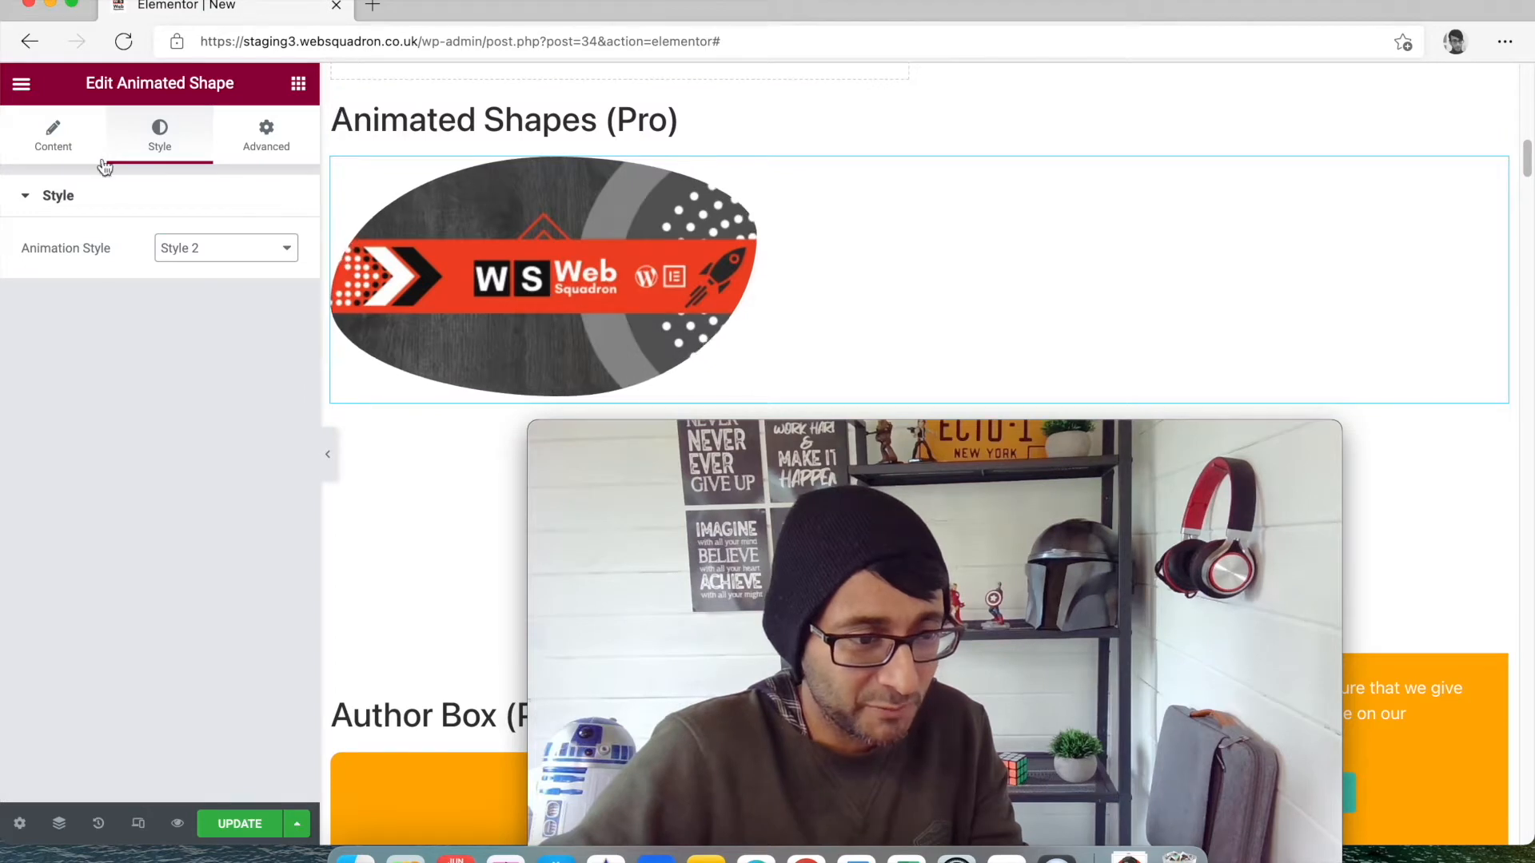
left_click(55, 142)
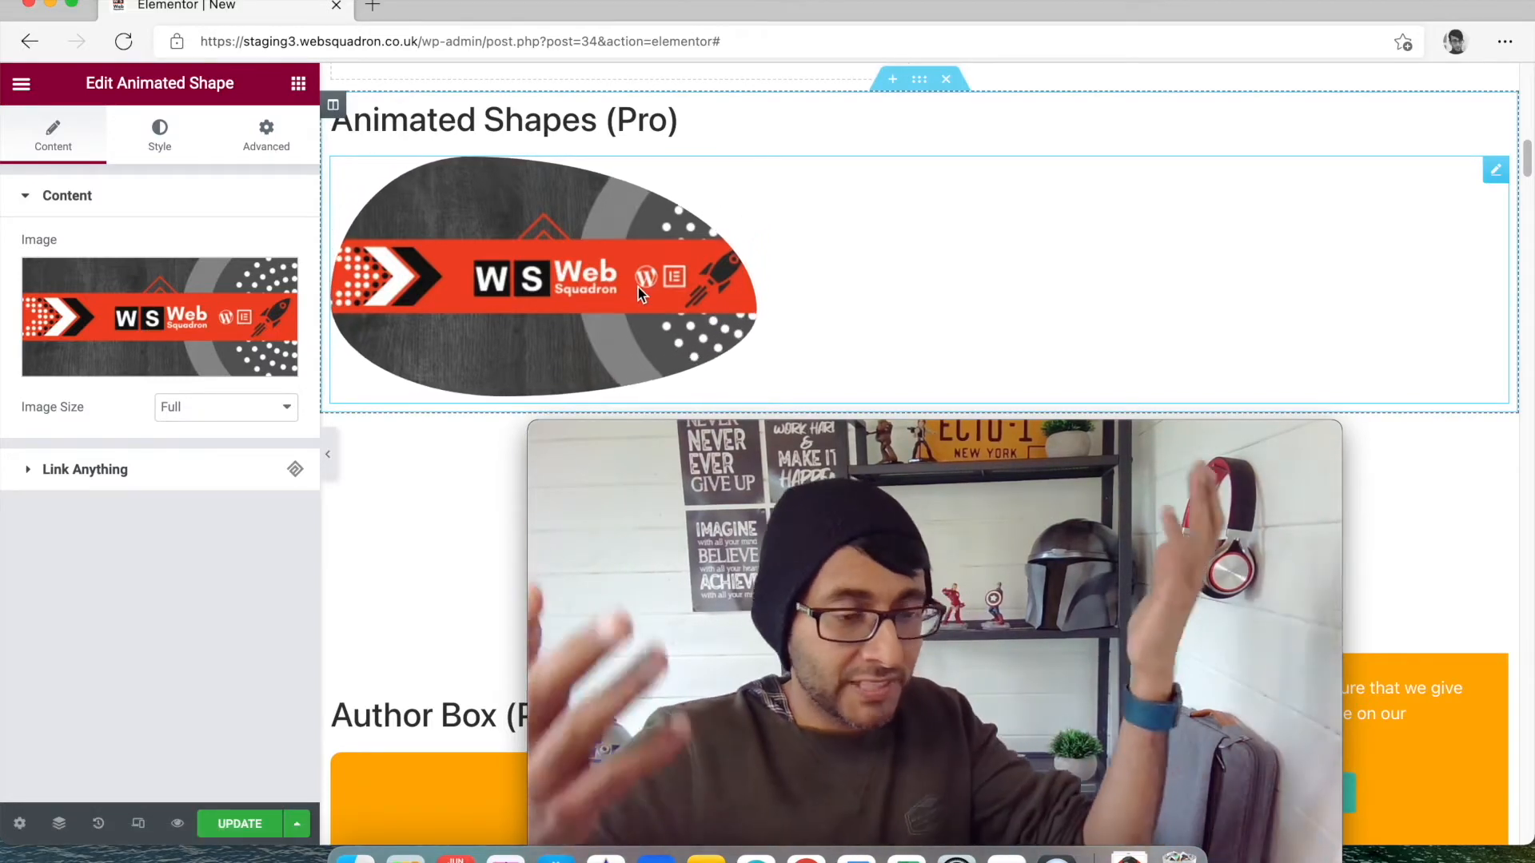
Open the Animated Text widget for editing and examine its before, animated and after text.
scroll(1529, 180, "down", 2)
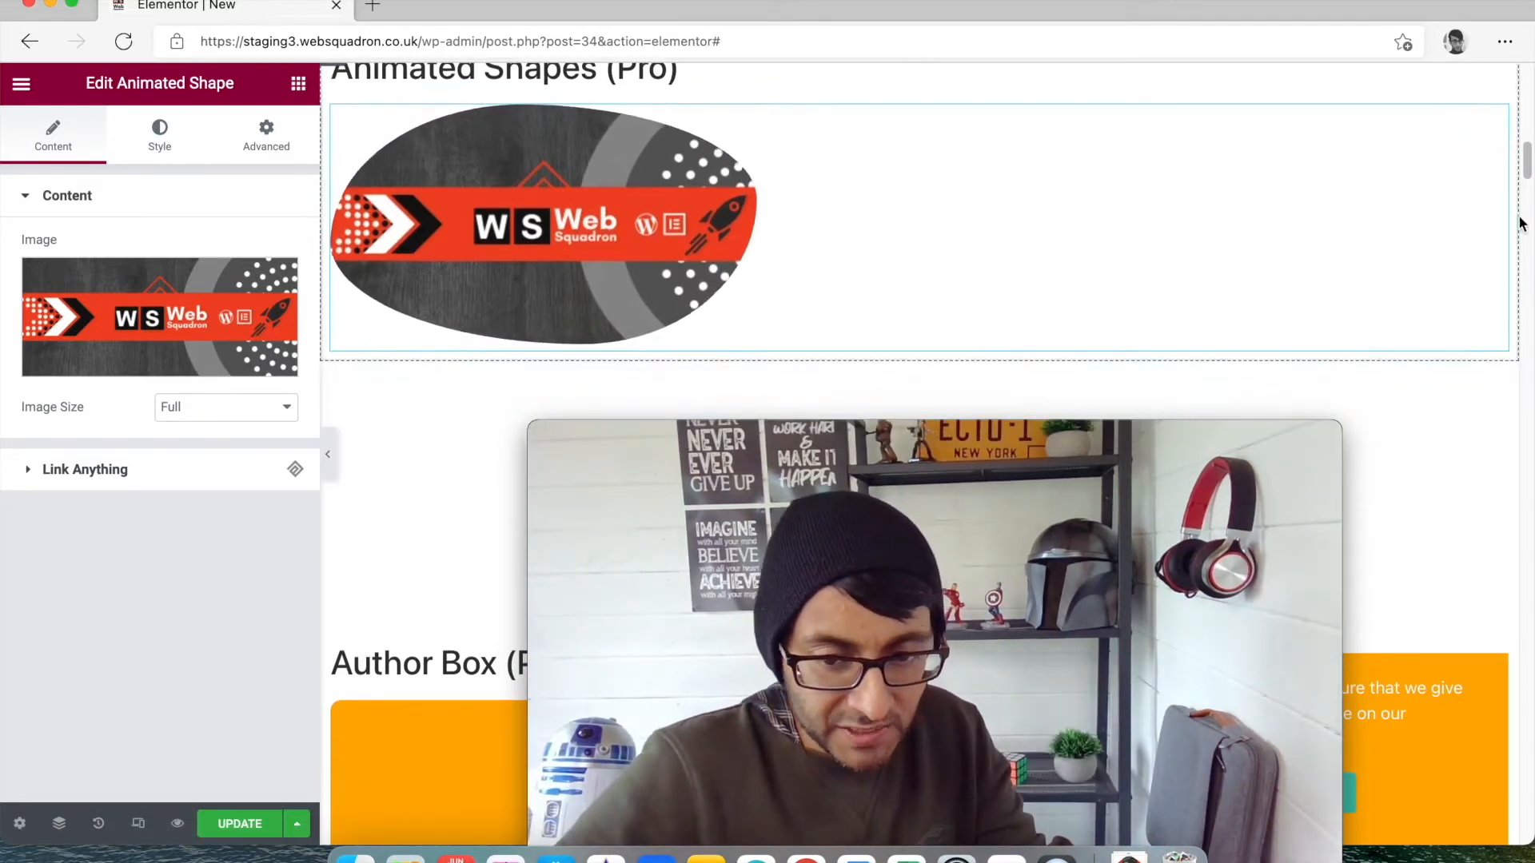
left_click_drag(1529, 175, 1528, 184)
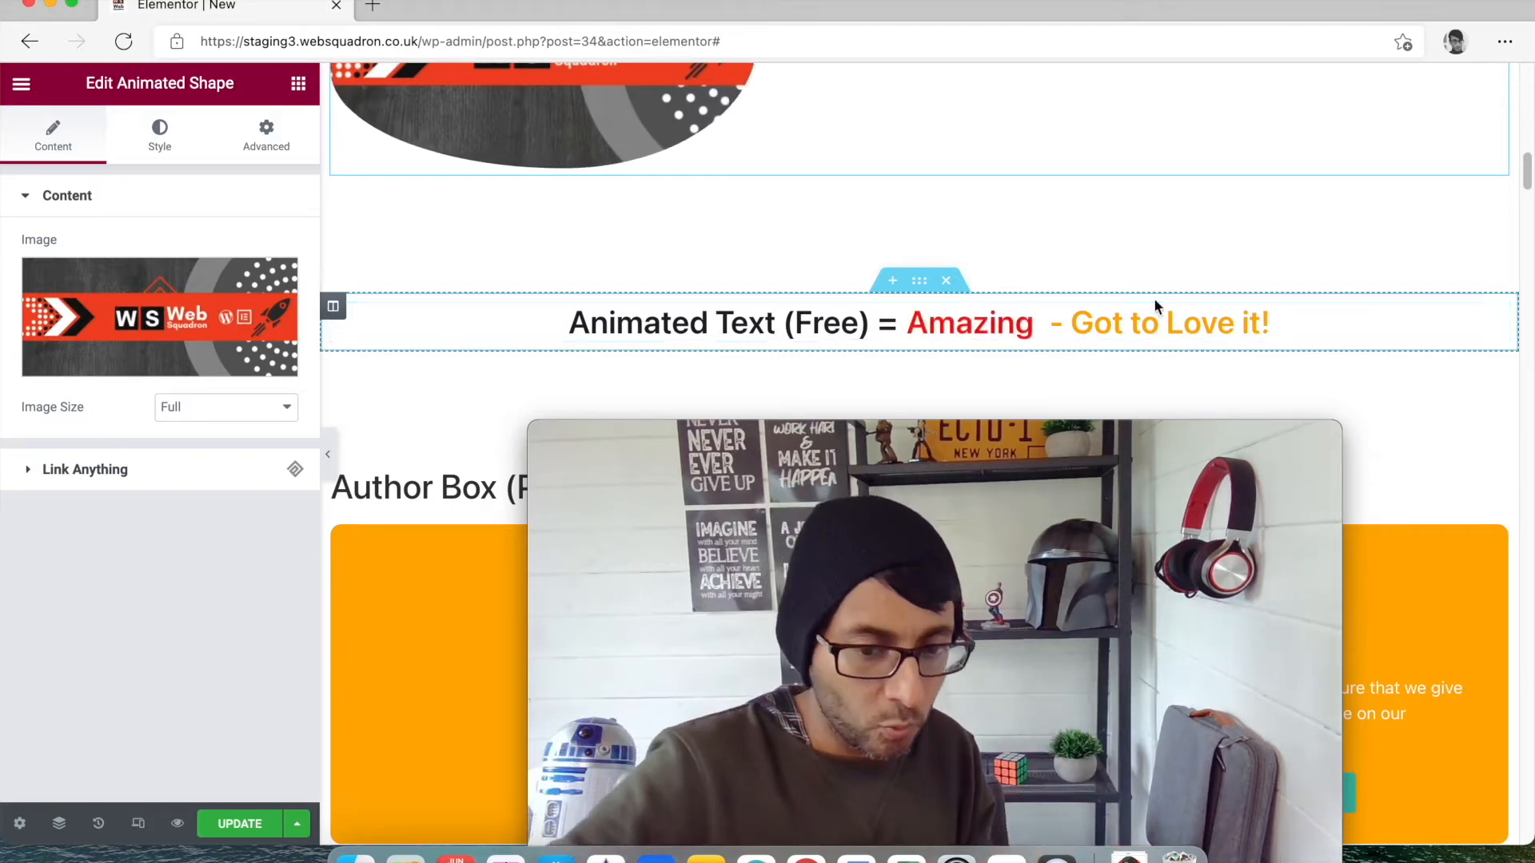
left_click(1344, 319)
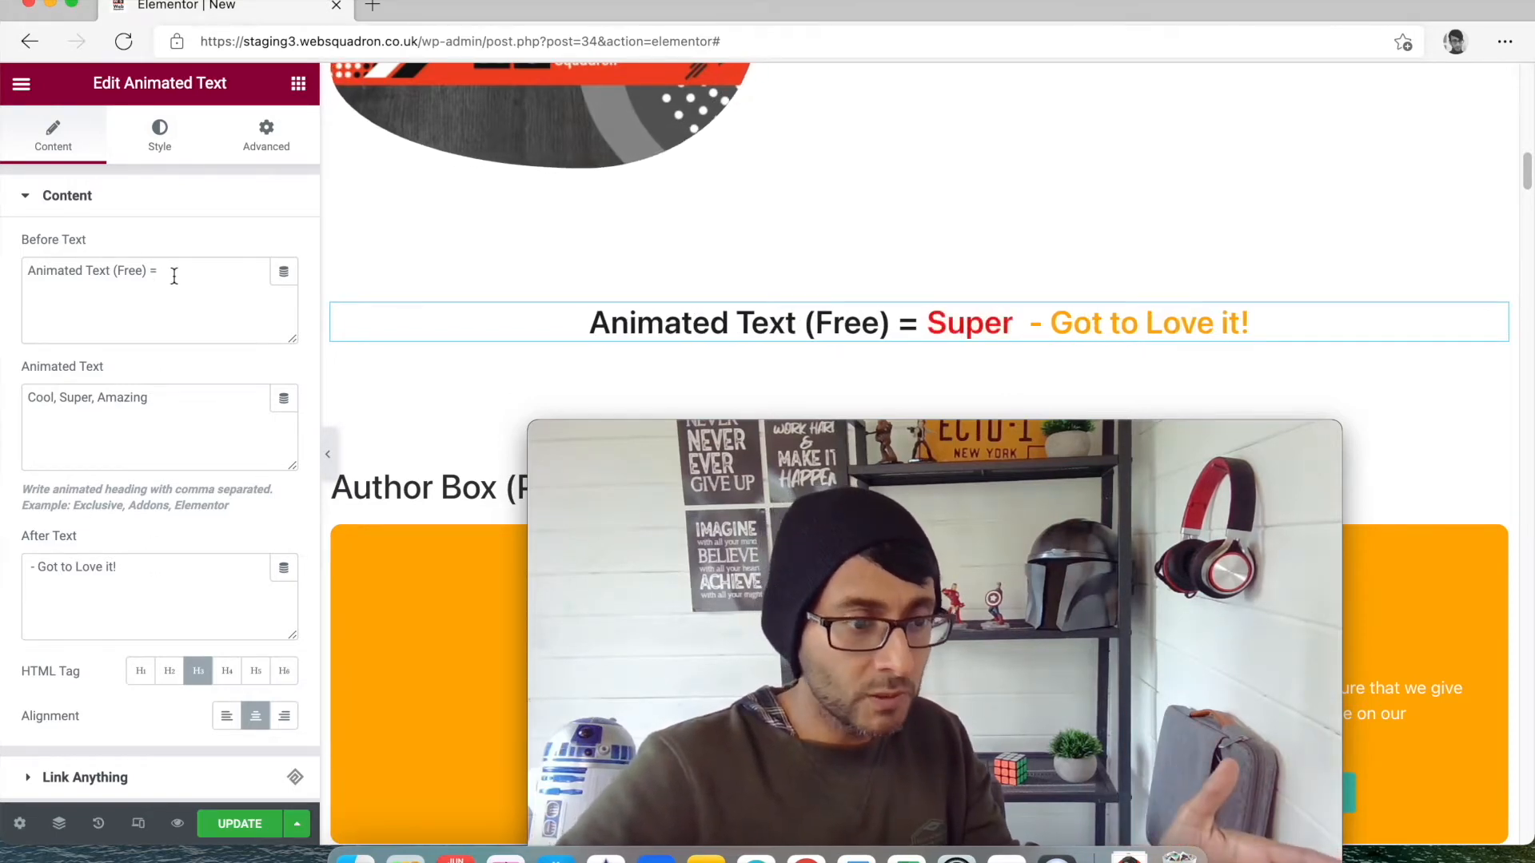
left_click_drag(173, 275, 7, 257)
left_click(216, 407)
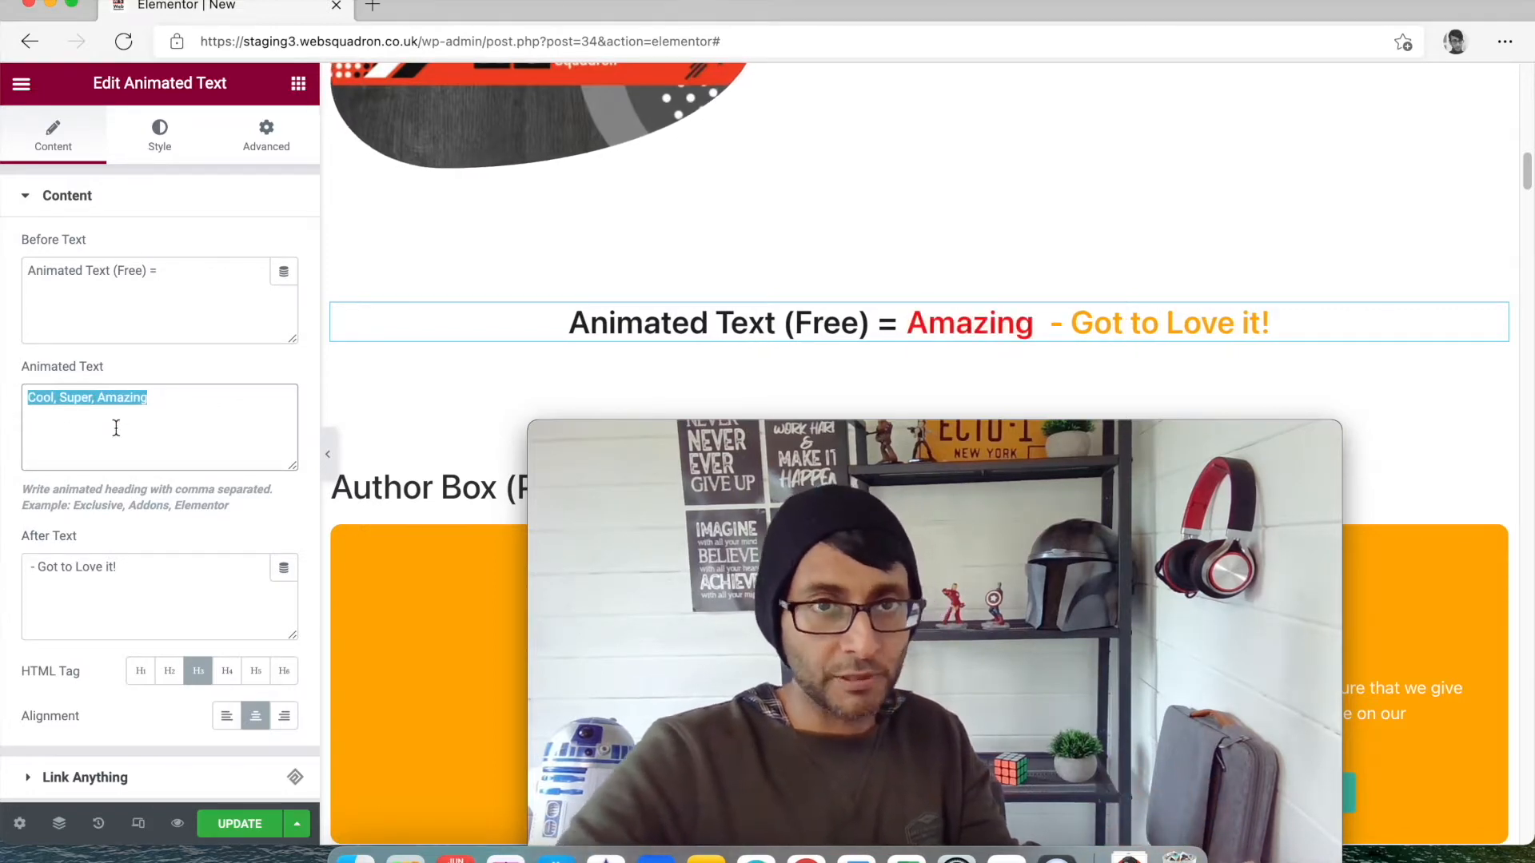
left_click(191, 574)
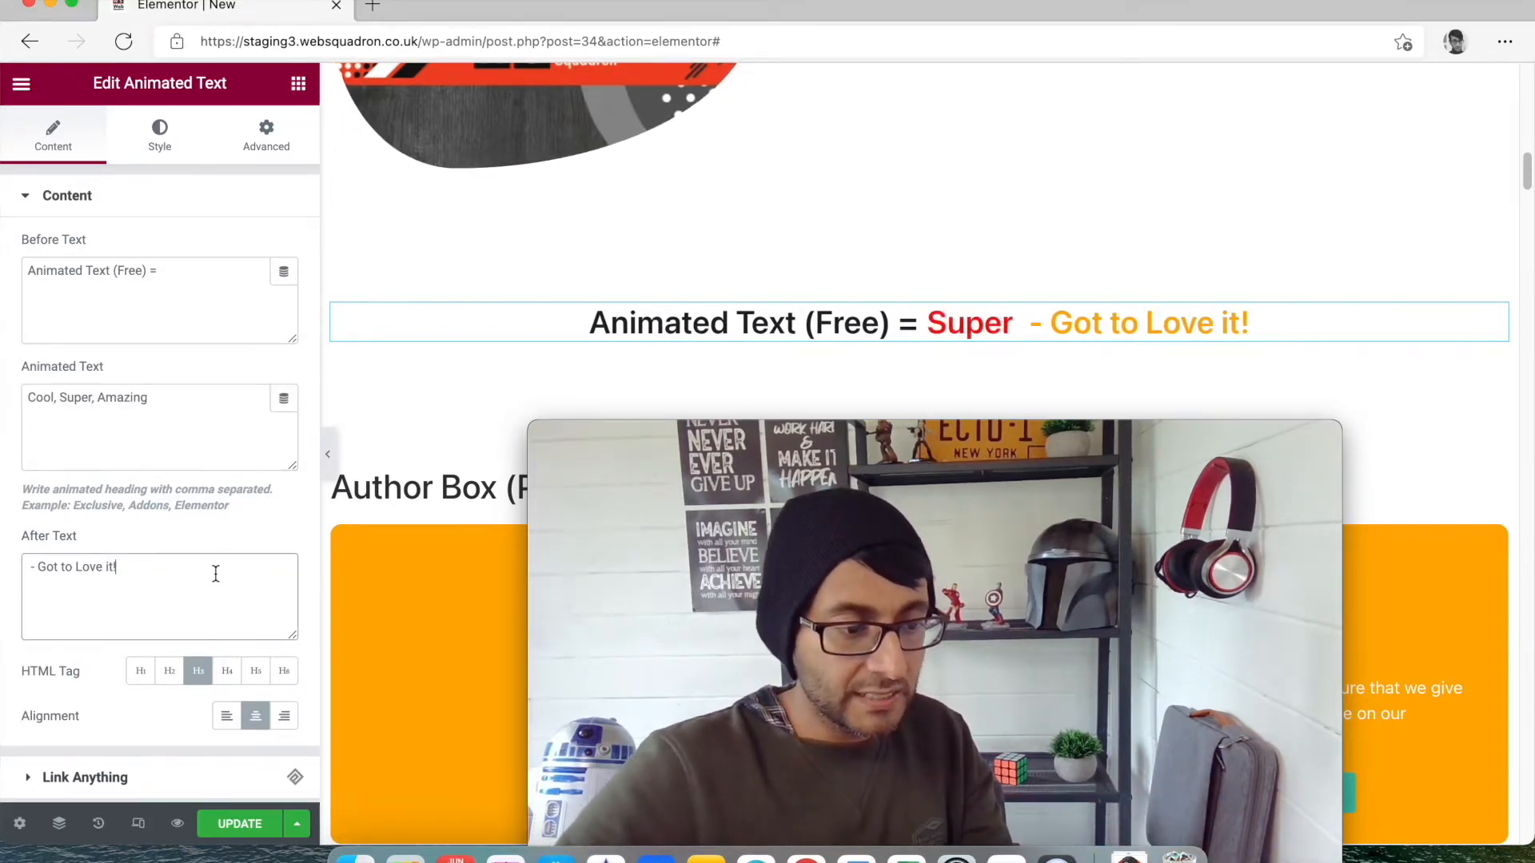
left_click_drag(191, 574, 16, 561)
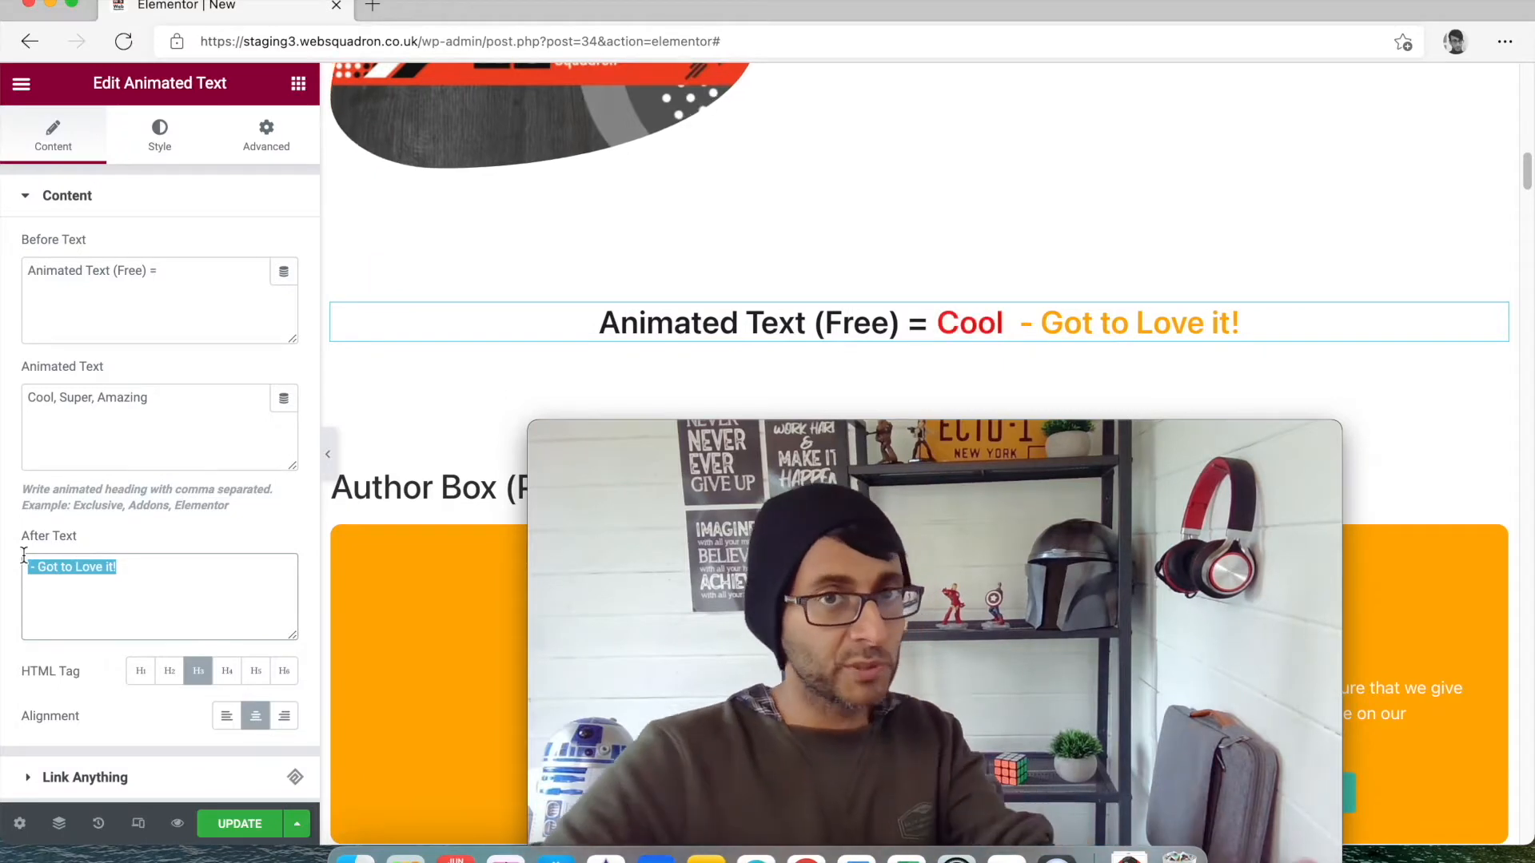
Set the font size of the Animated Text widget's post animated text to 42 px.
left_click(156, 149)
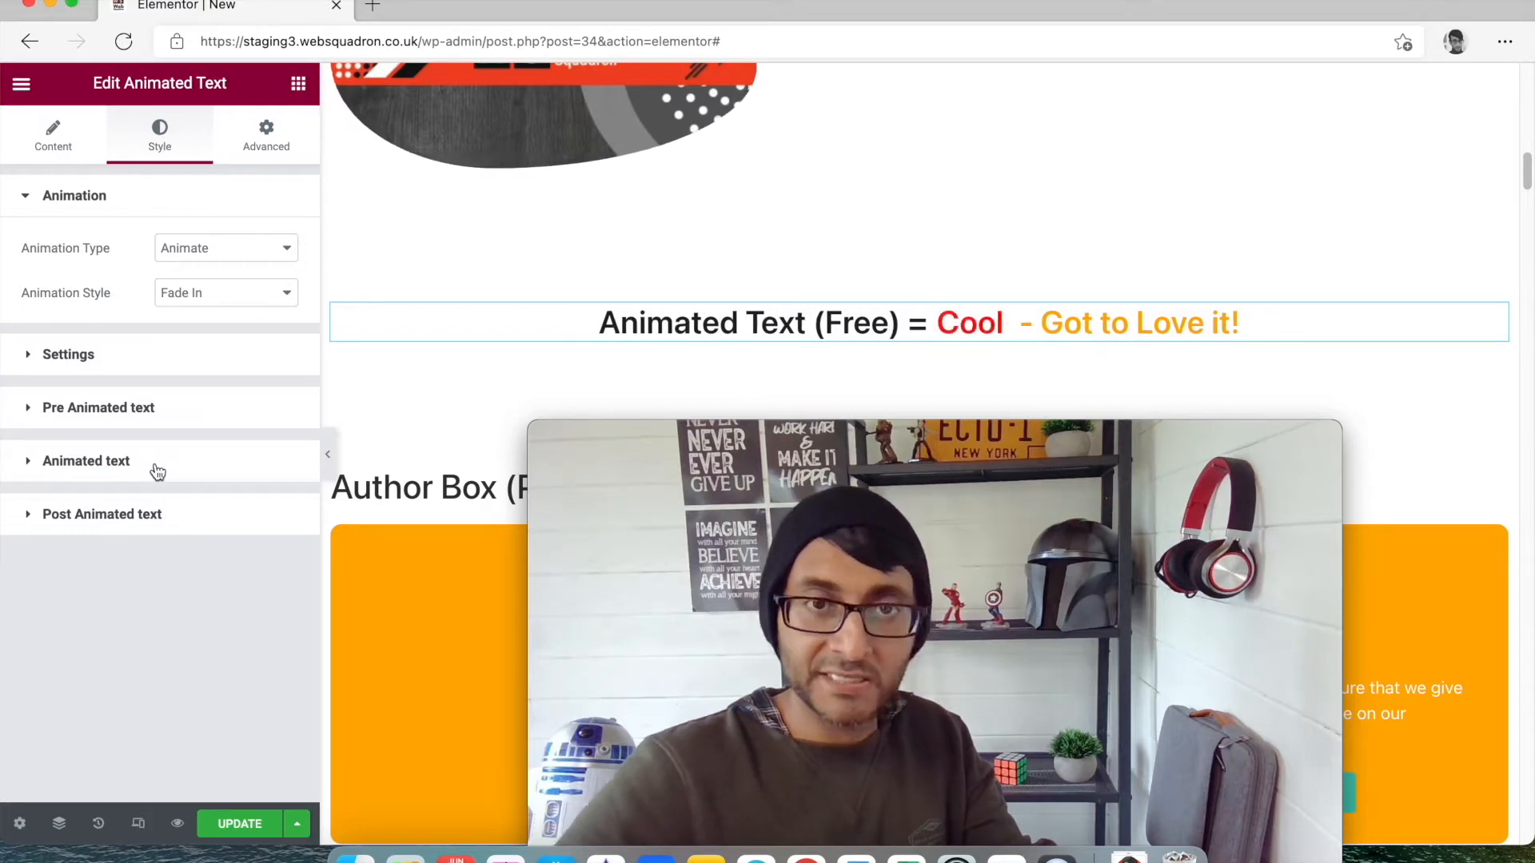
left_click(148, 518)
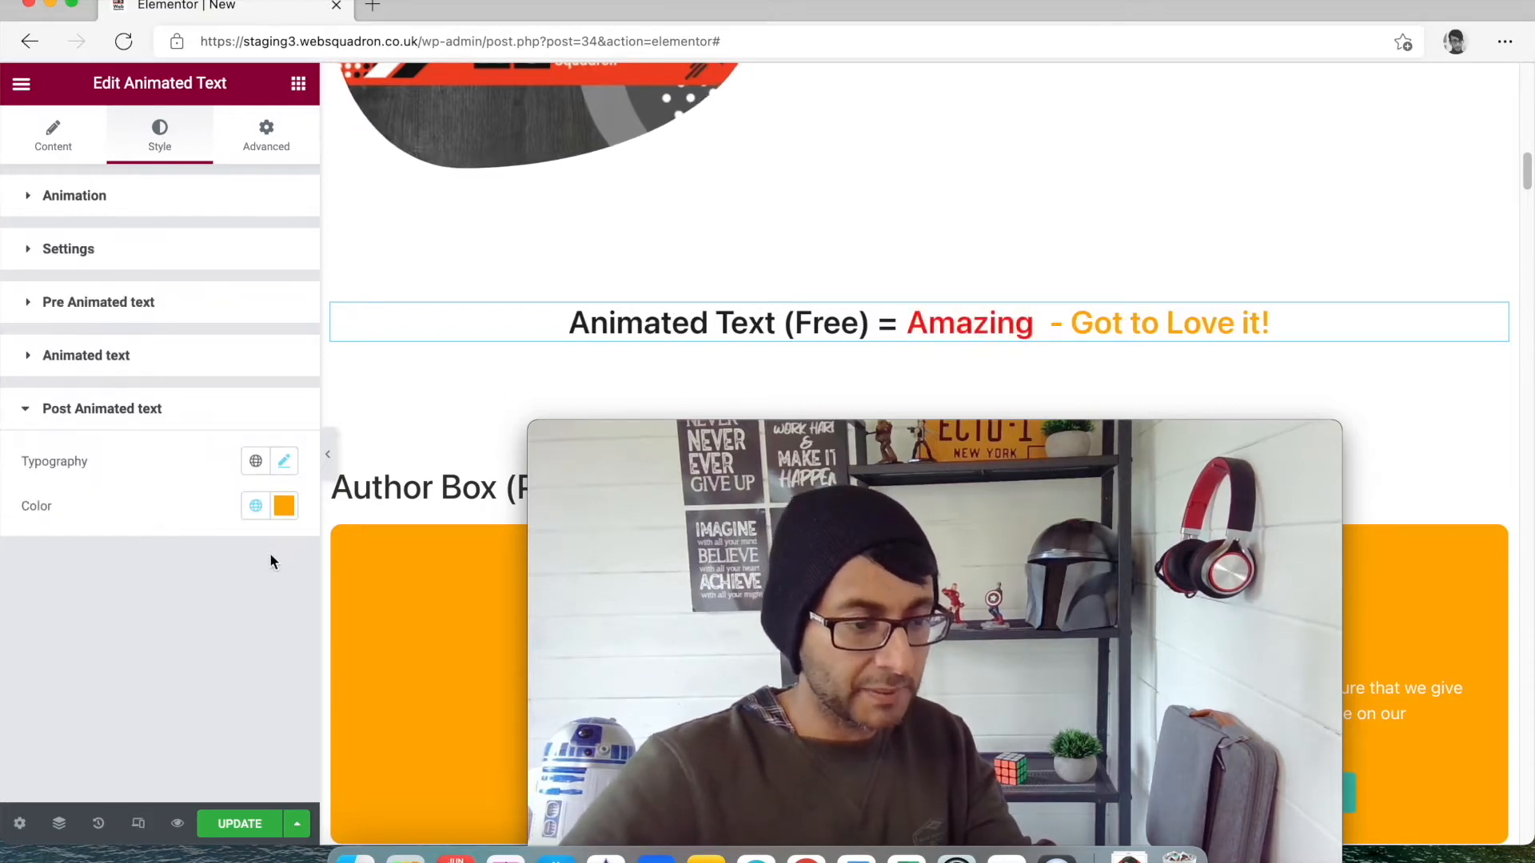
left_click(285, 462)
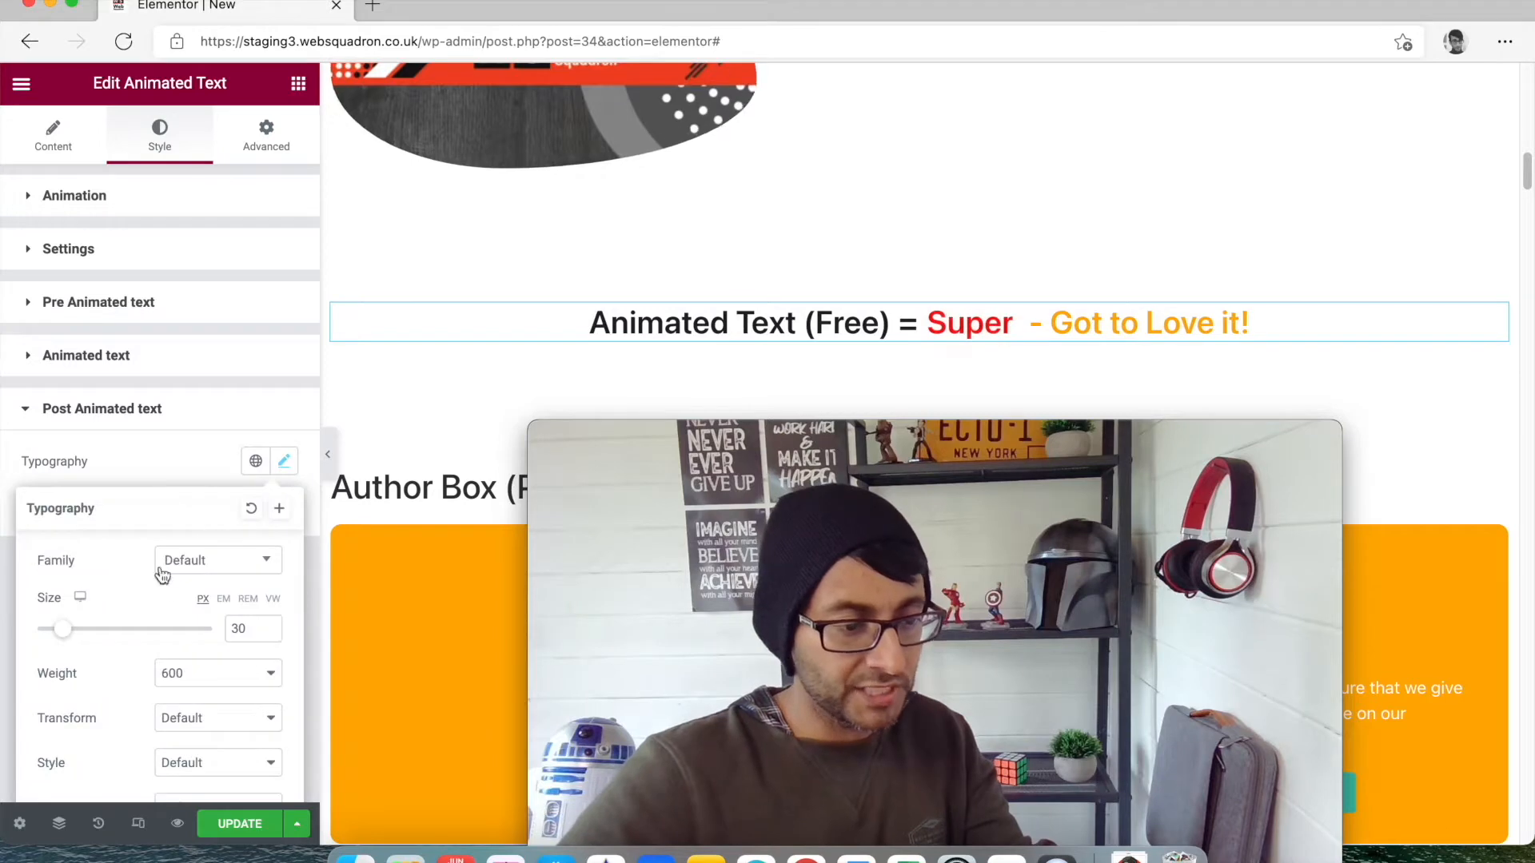
mouse_move(62, 630)
left_mouse_down()
mouse_move(161, 637)
mouse_move(79, 633)
left_mouse_up()
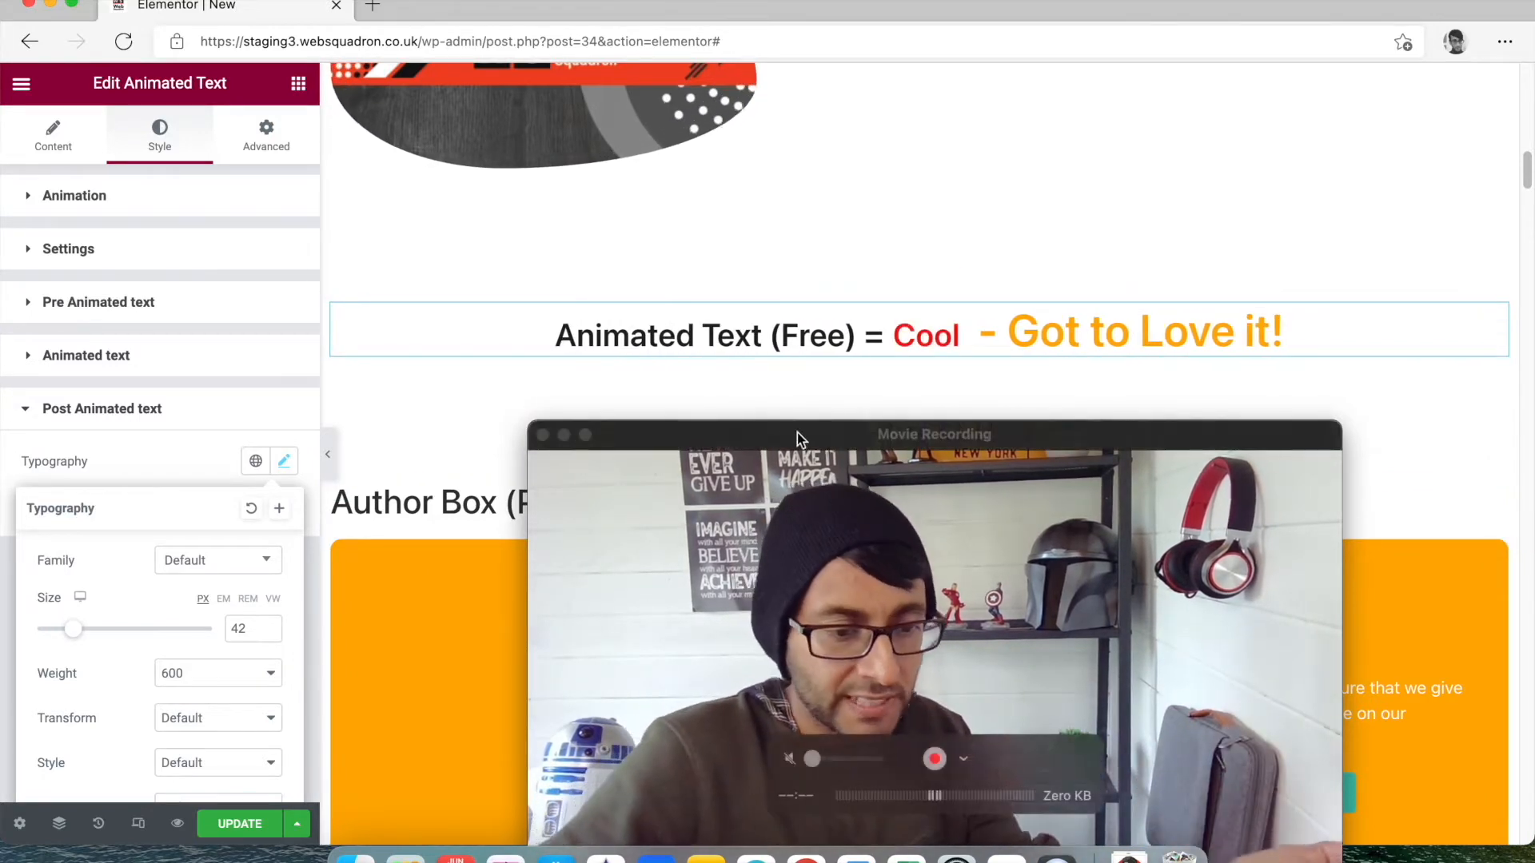
Open the Author Box (Pro) widget for editing.
scroll(770, 400, "down", 5)
left_click_drag(1526, 213, 1526, 203)
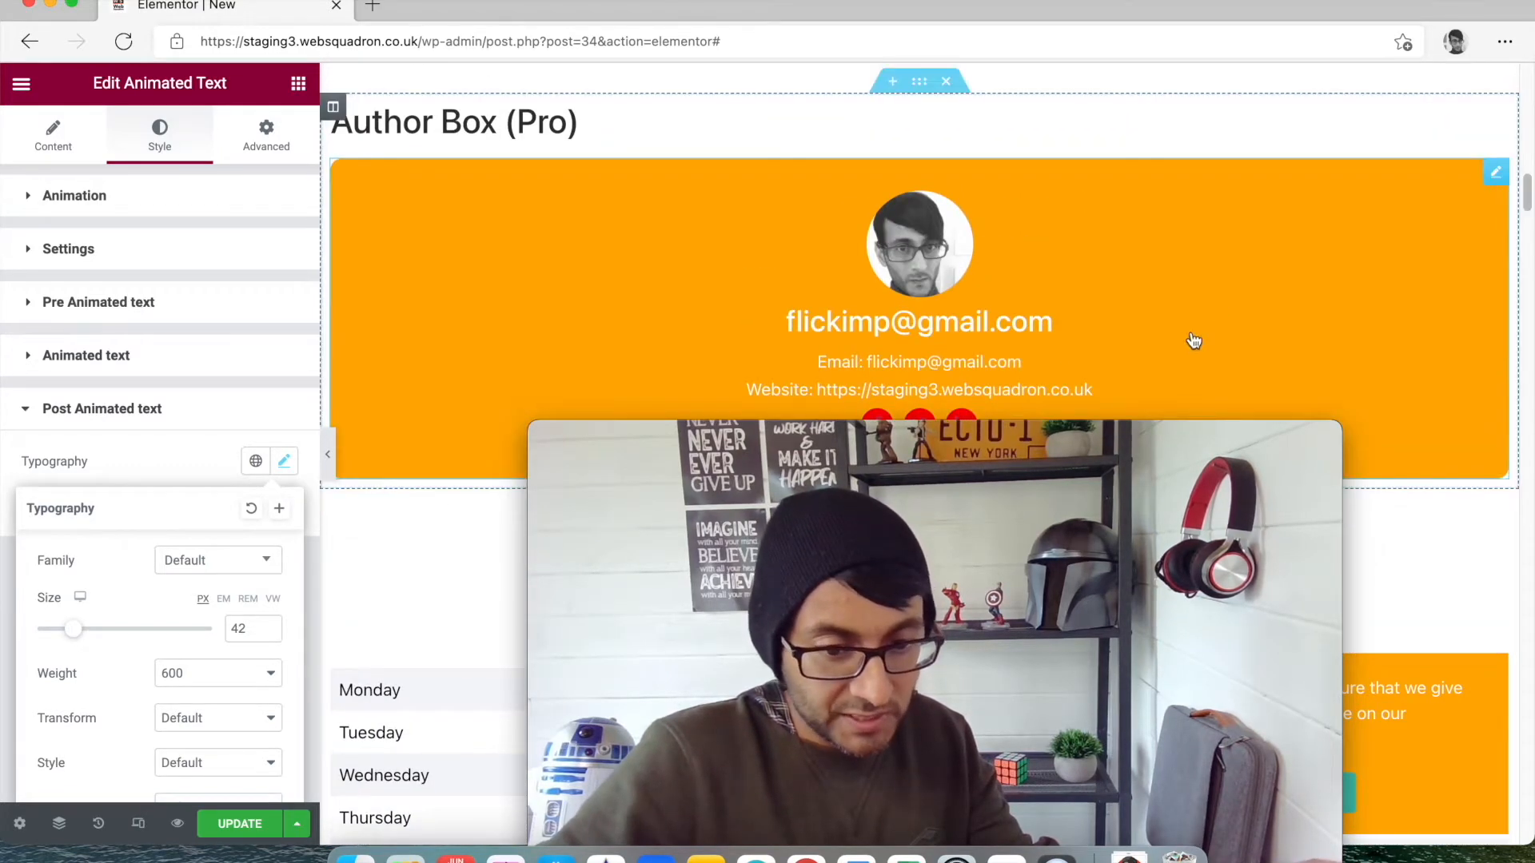
left_click_drag(1116, 437, 1120, 486)
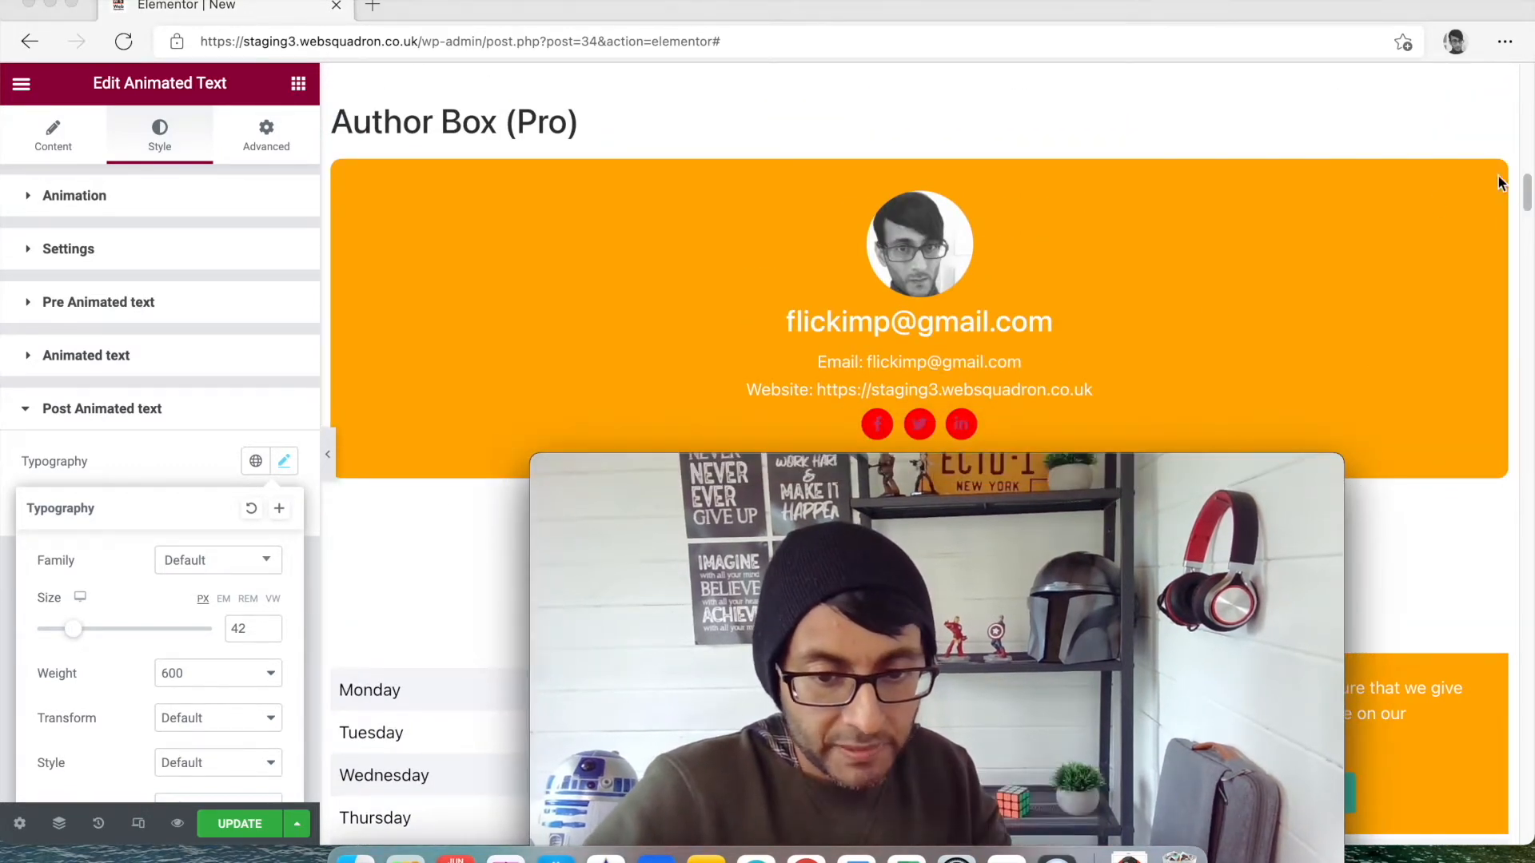
left_click_drag(531, 455, 637, 514)
left_click_drag(1049, 534, 1018, 530)
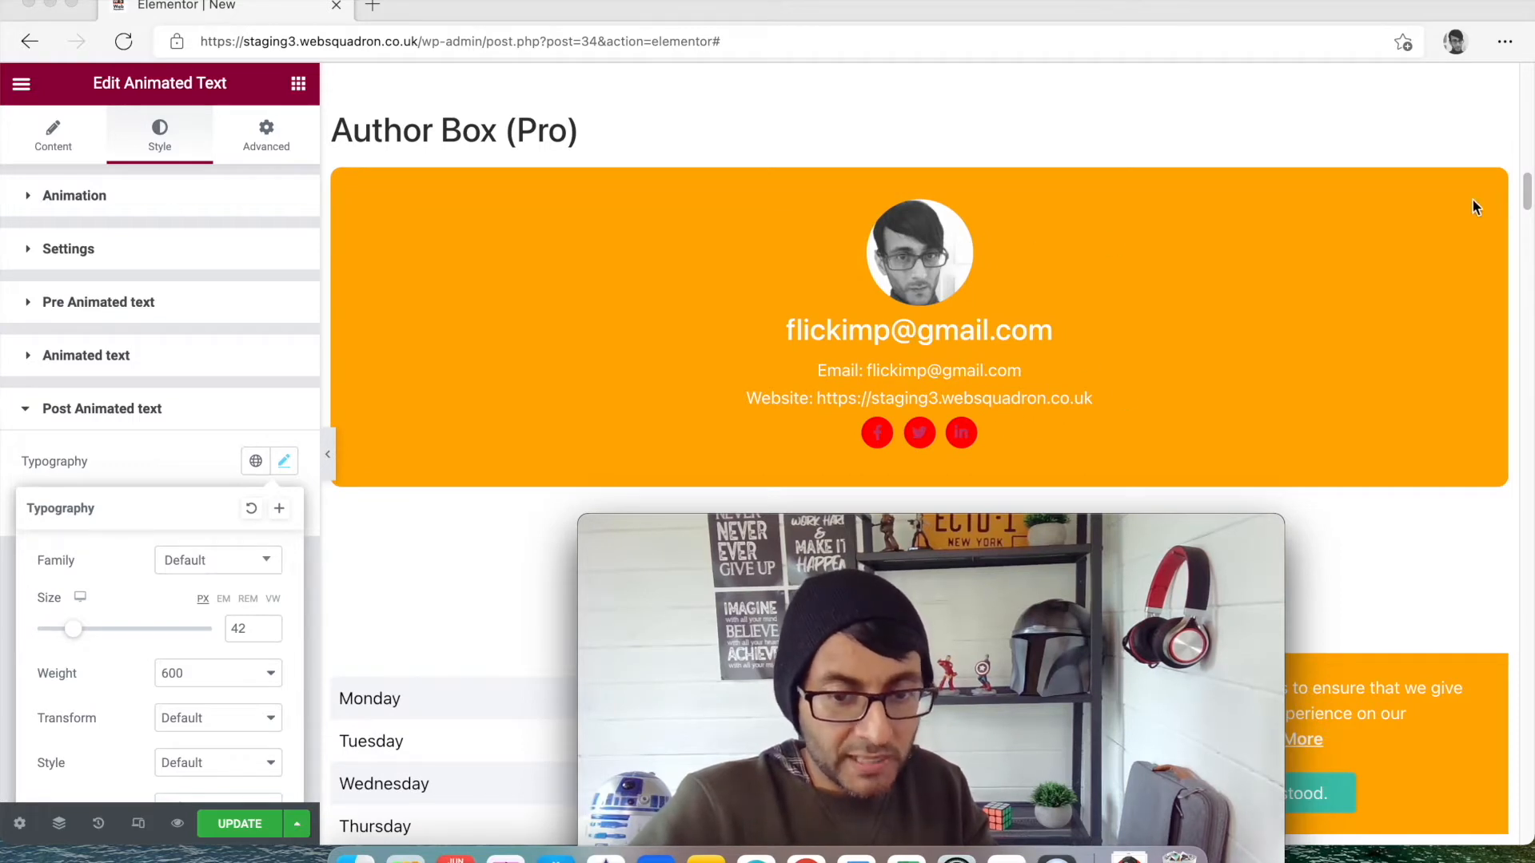
left_click(1435, 200)
left_click(1501, 185)
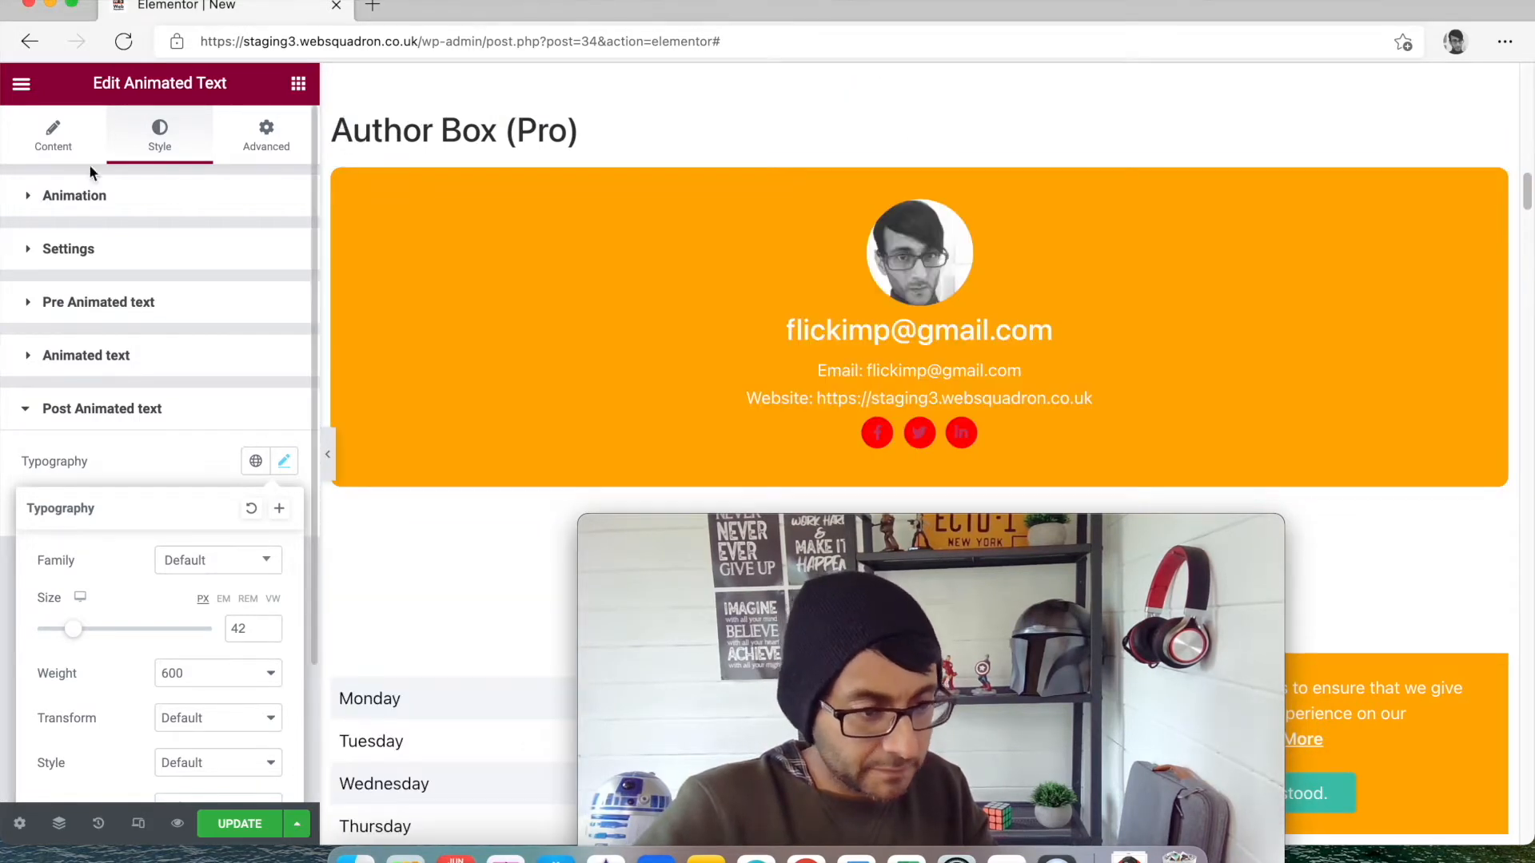
left_click(1497, 184)
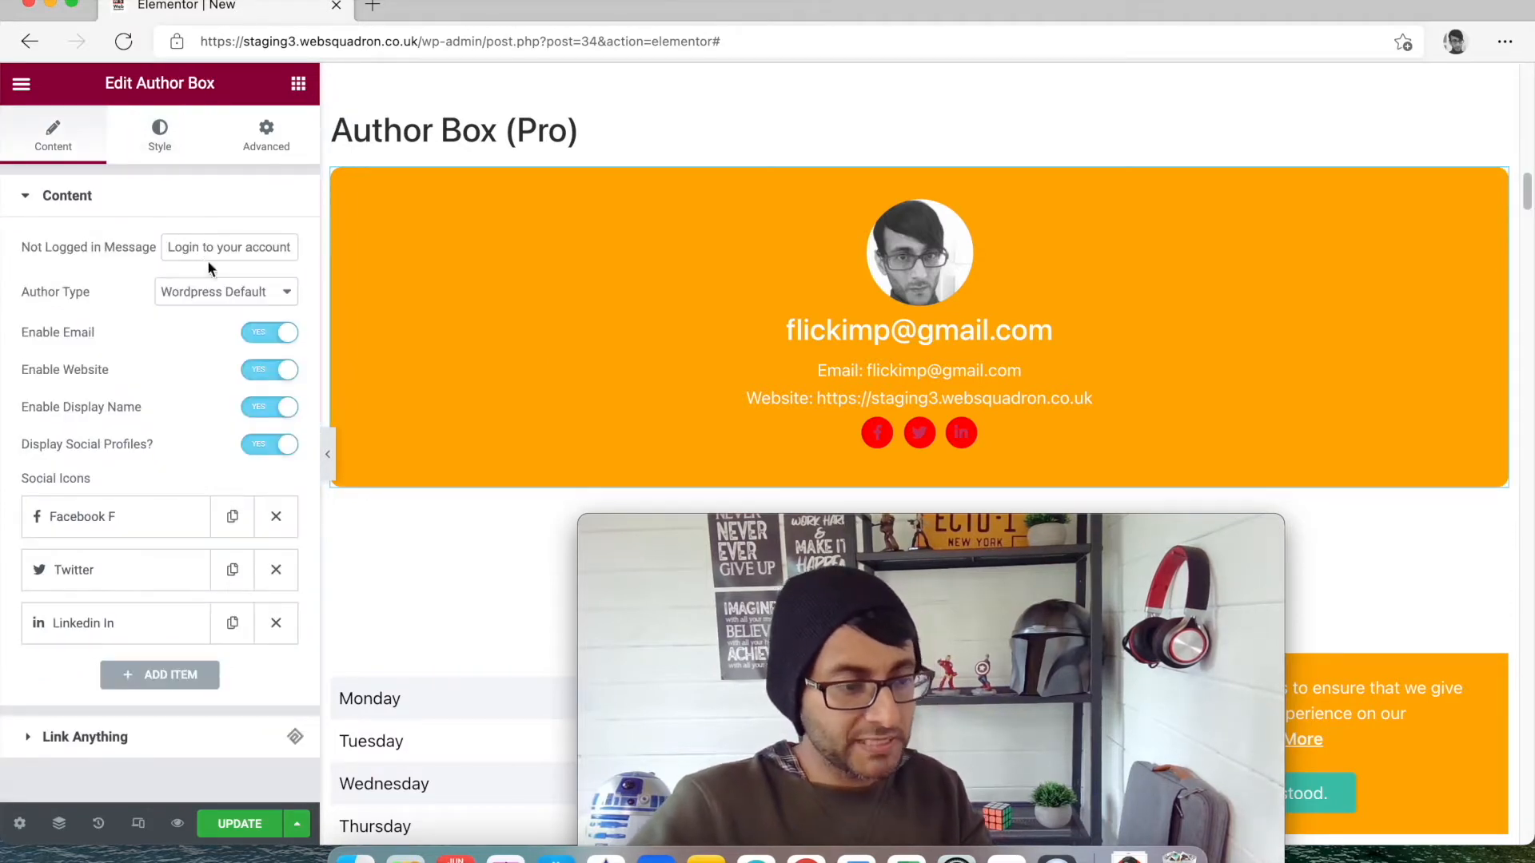
Try the Custom author type on the Author Box and return it to Wordpress Default.
left_click(218, 302)
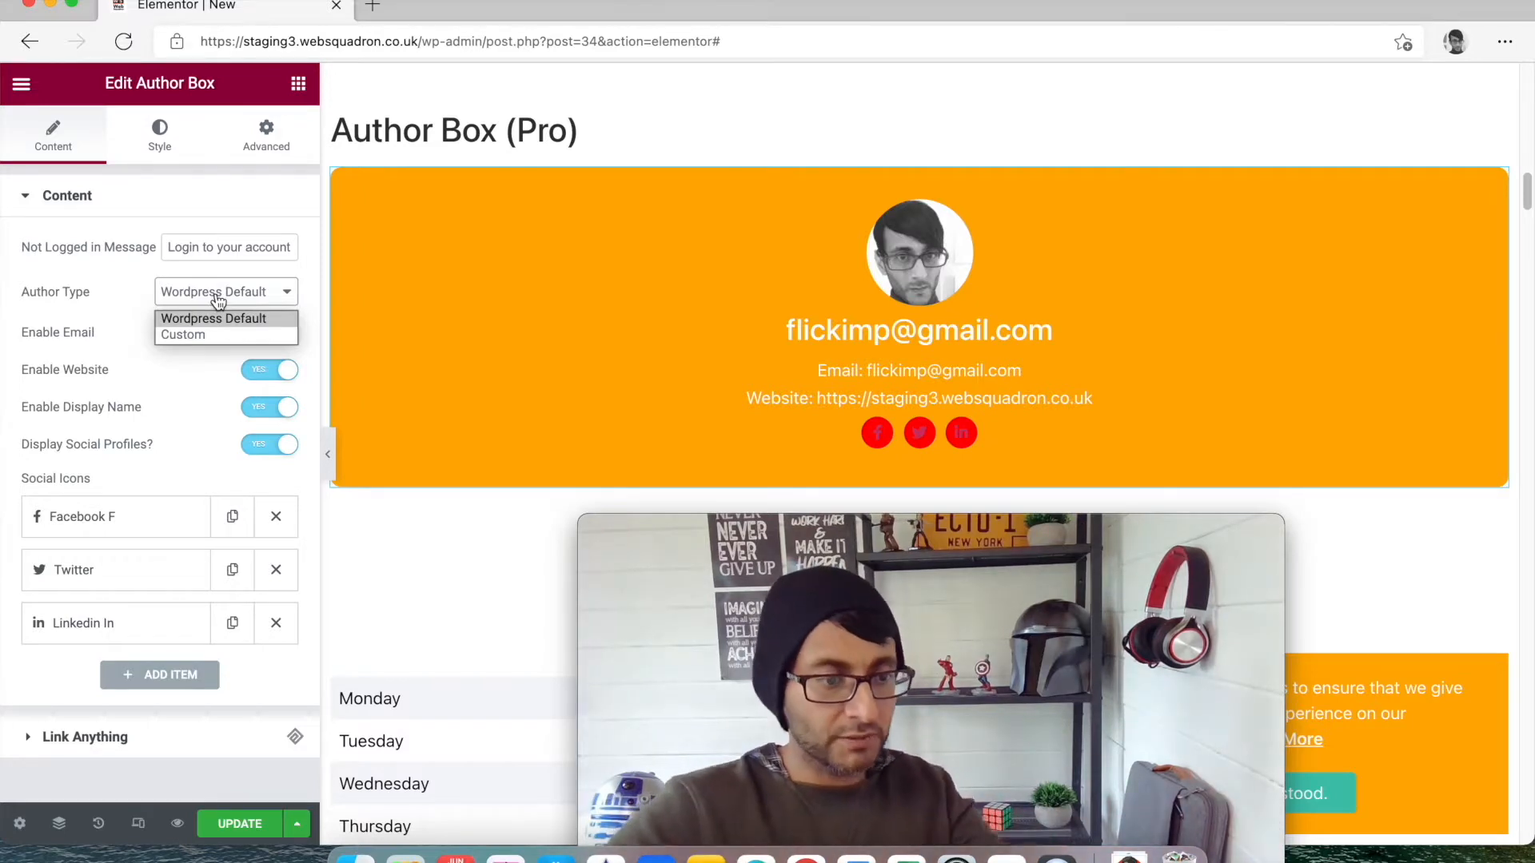
left_click(214, 334)
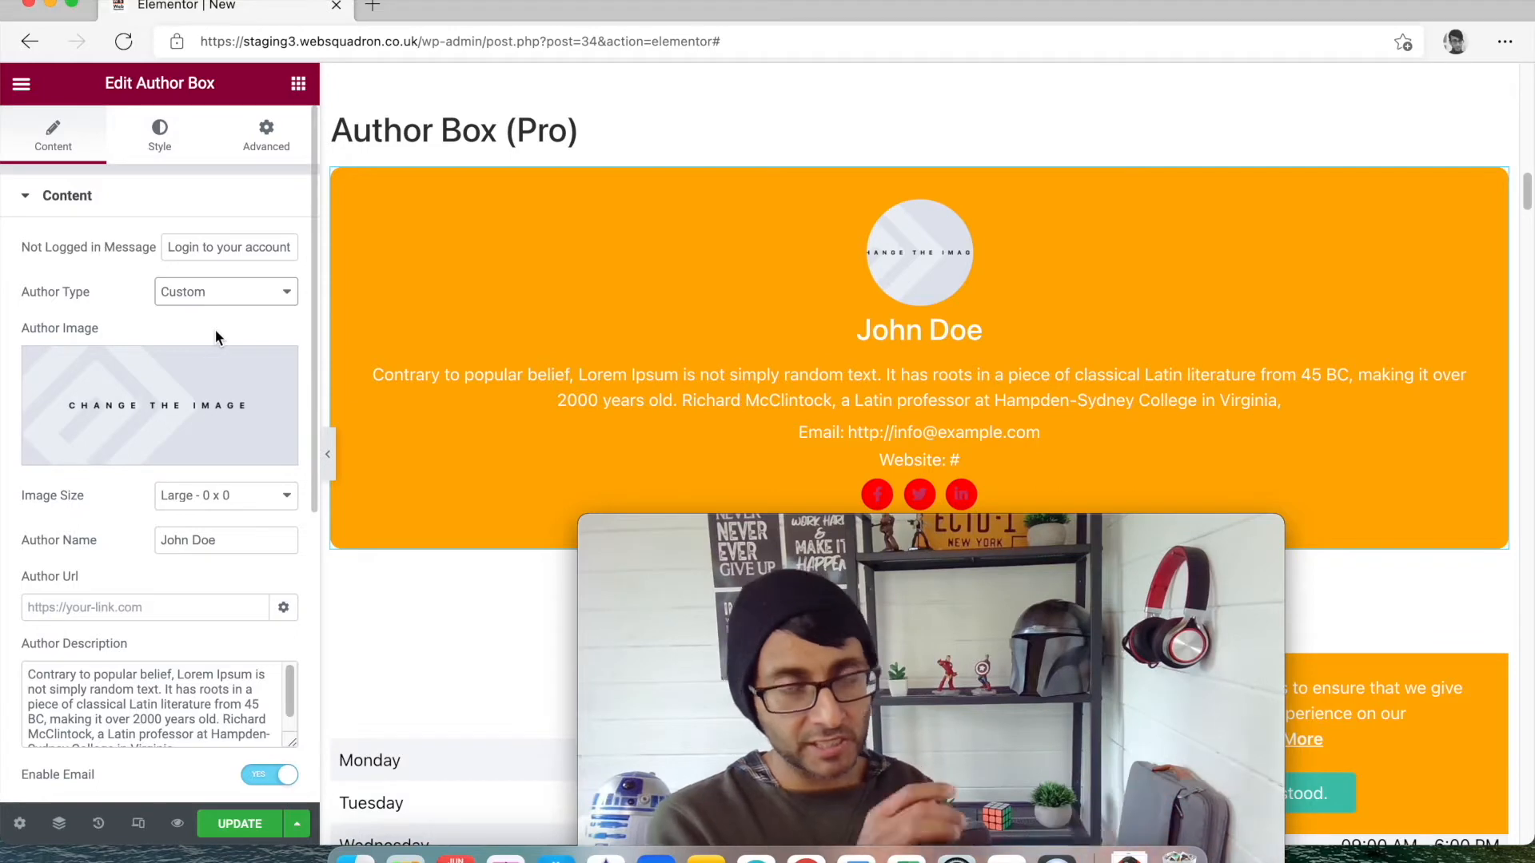
left_click(196, 293)
left_click(197, 296)
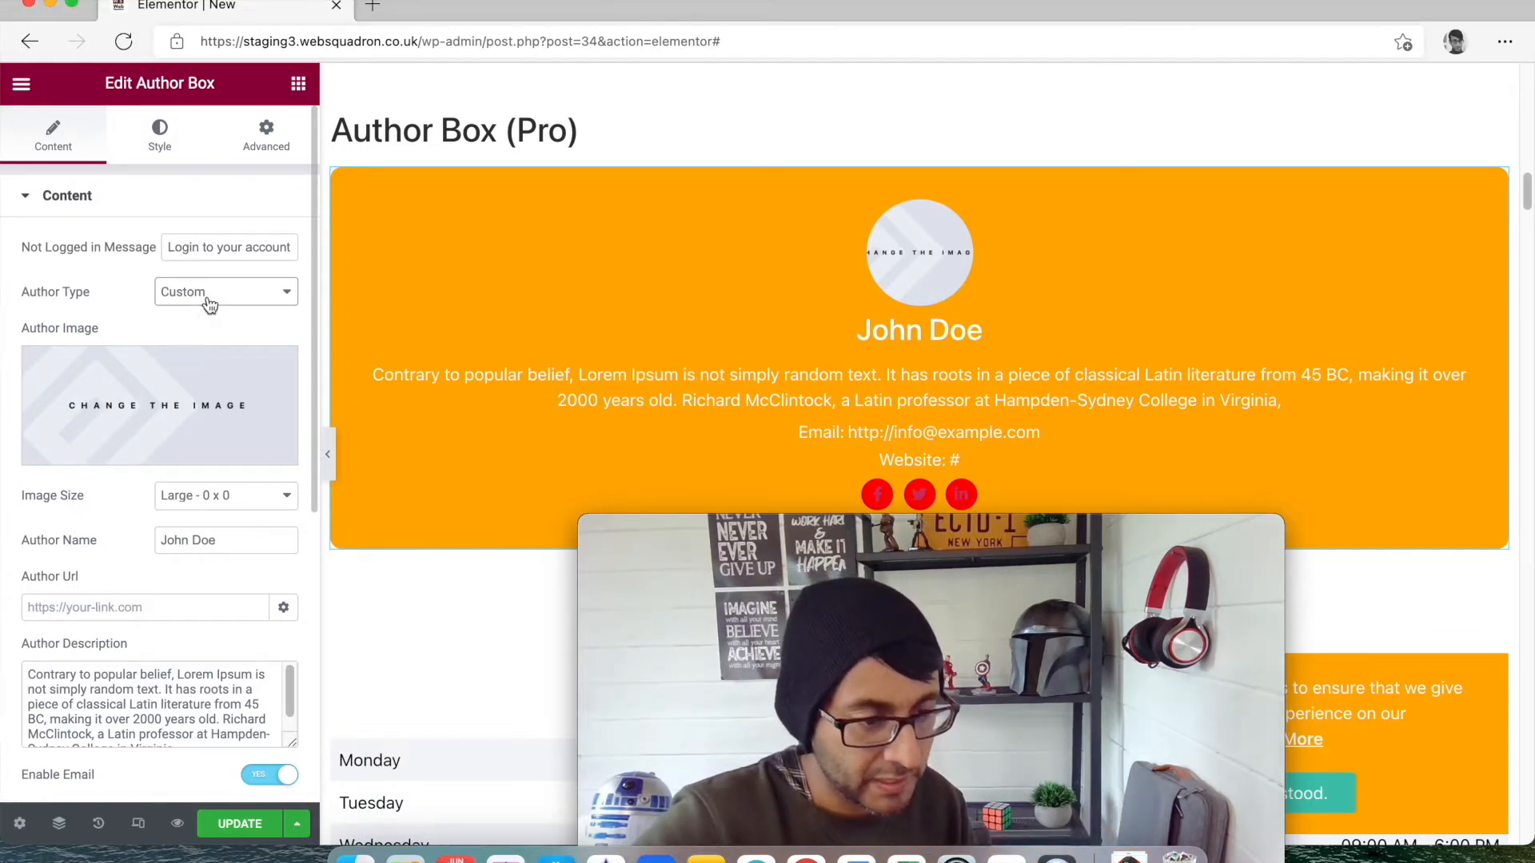
left_click(203, 300)
left_click(212, 319)
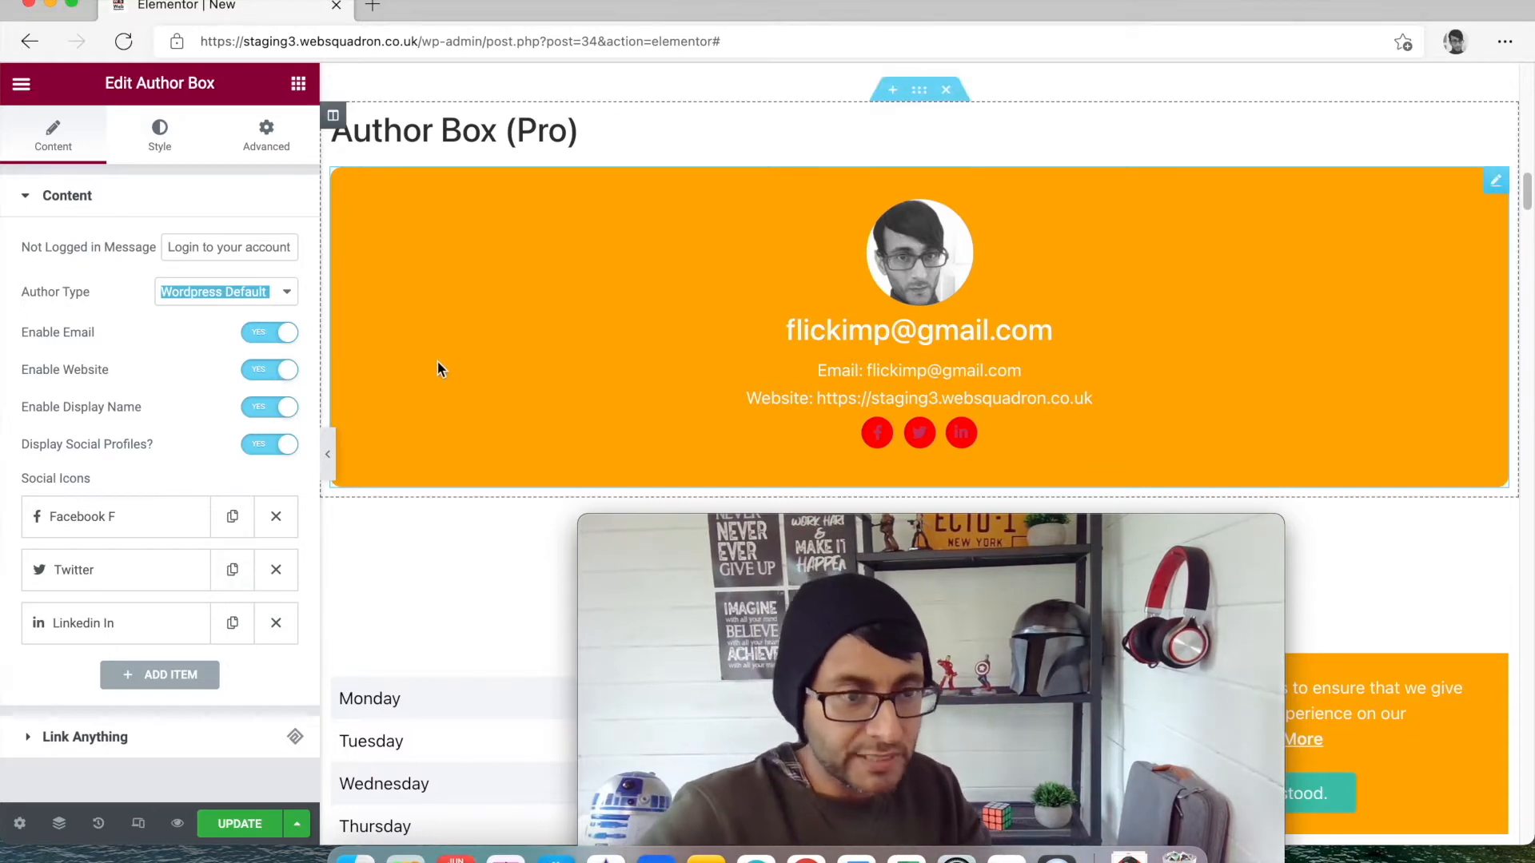
left_click(267, 336)
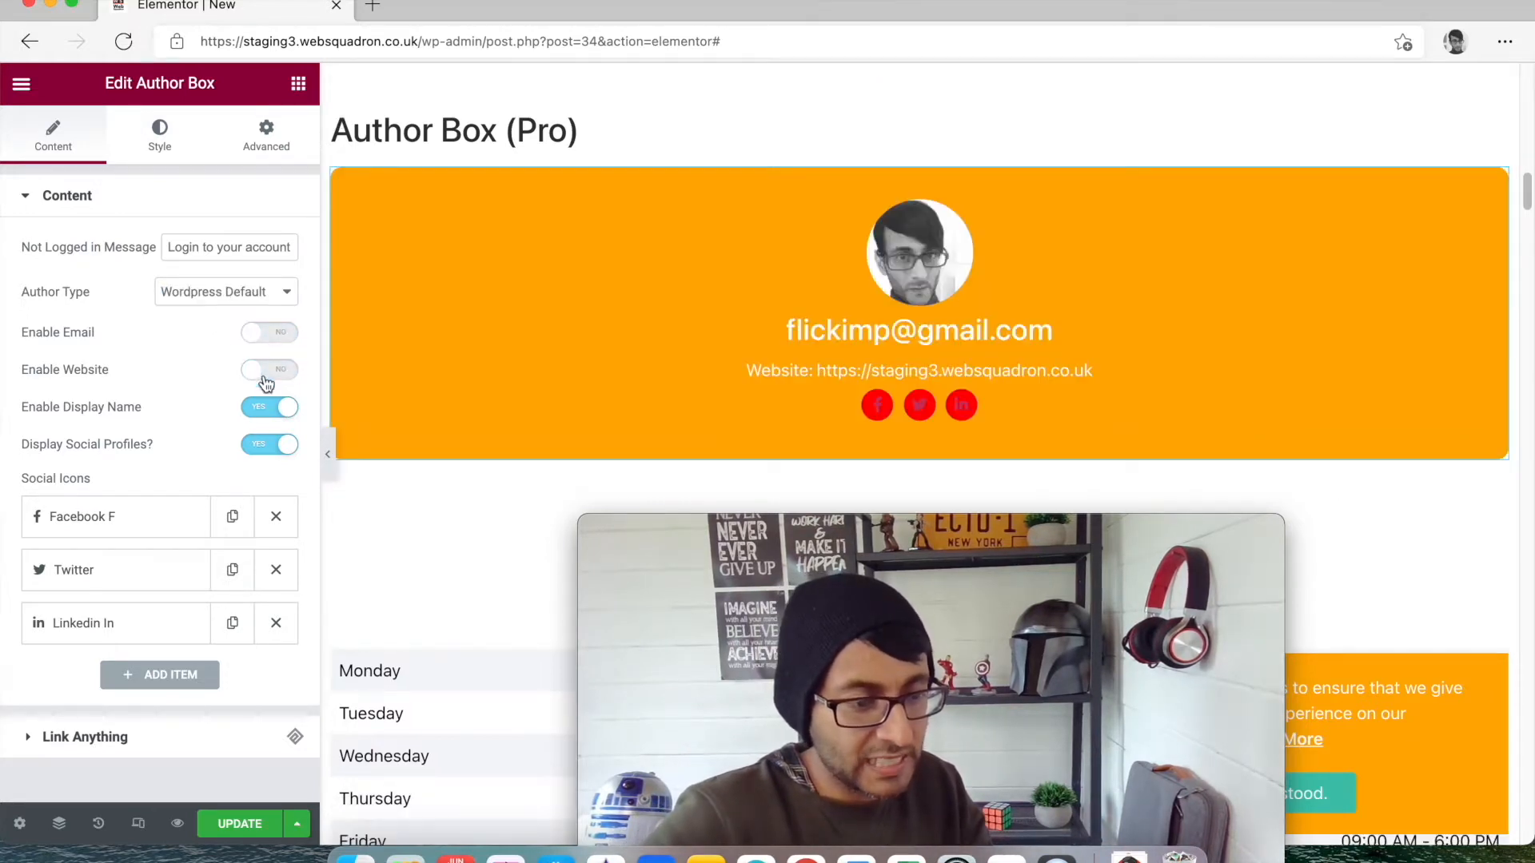
left_click(264, 408)
left_click(266, 446)
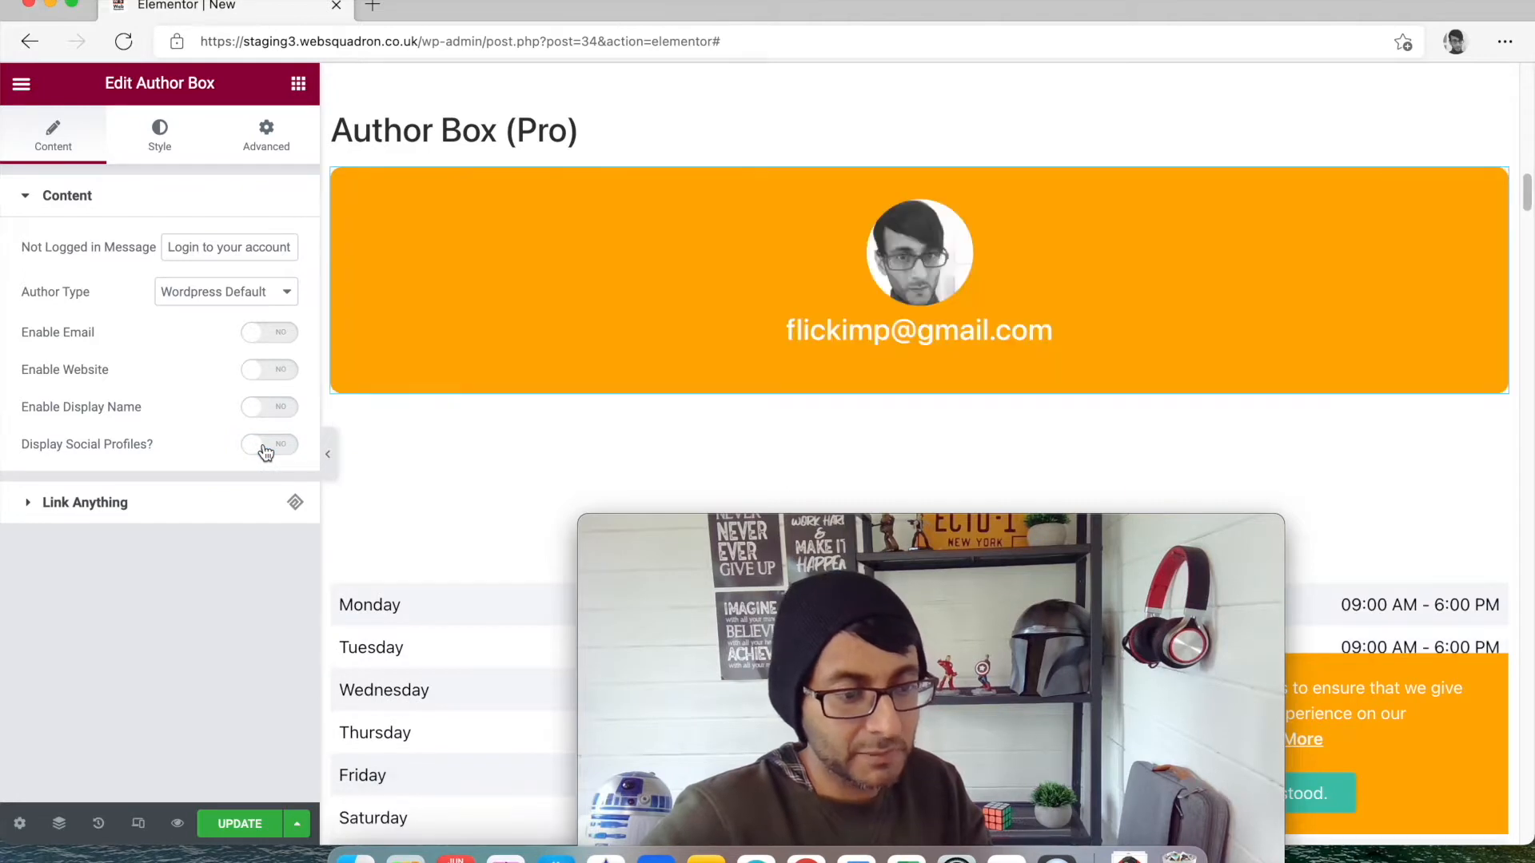
left_click(266, 446)
left_click(269, 408)
left_click(272, 334)
left_click(278, 373)
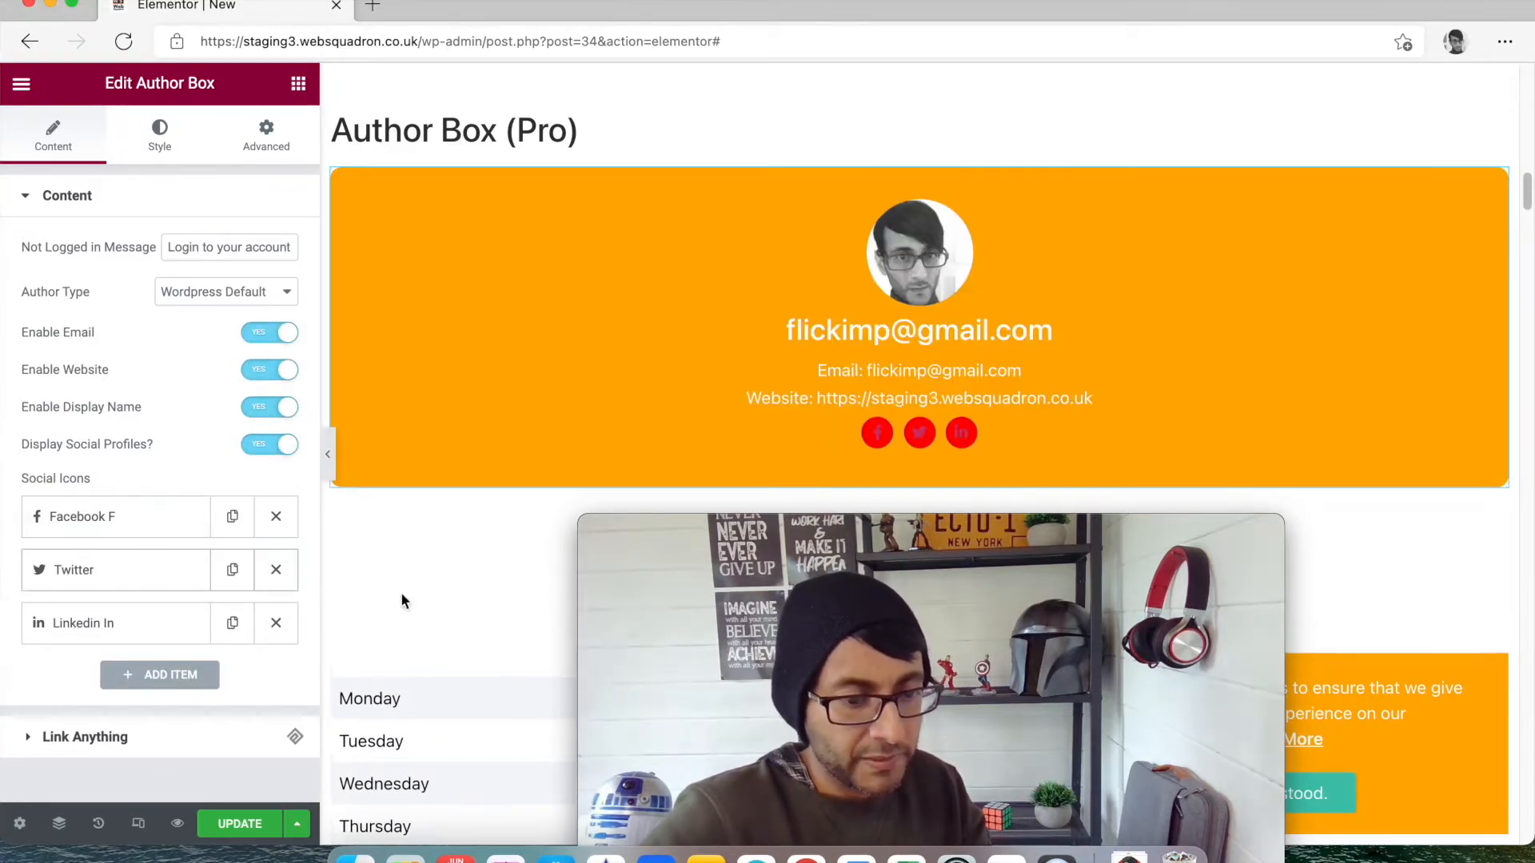
Remove the Linkedin icon from the Author Box and try the left container layout before returning to the Top layout.
left_click(276, 624)
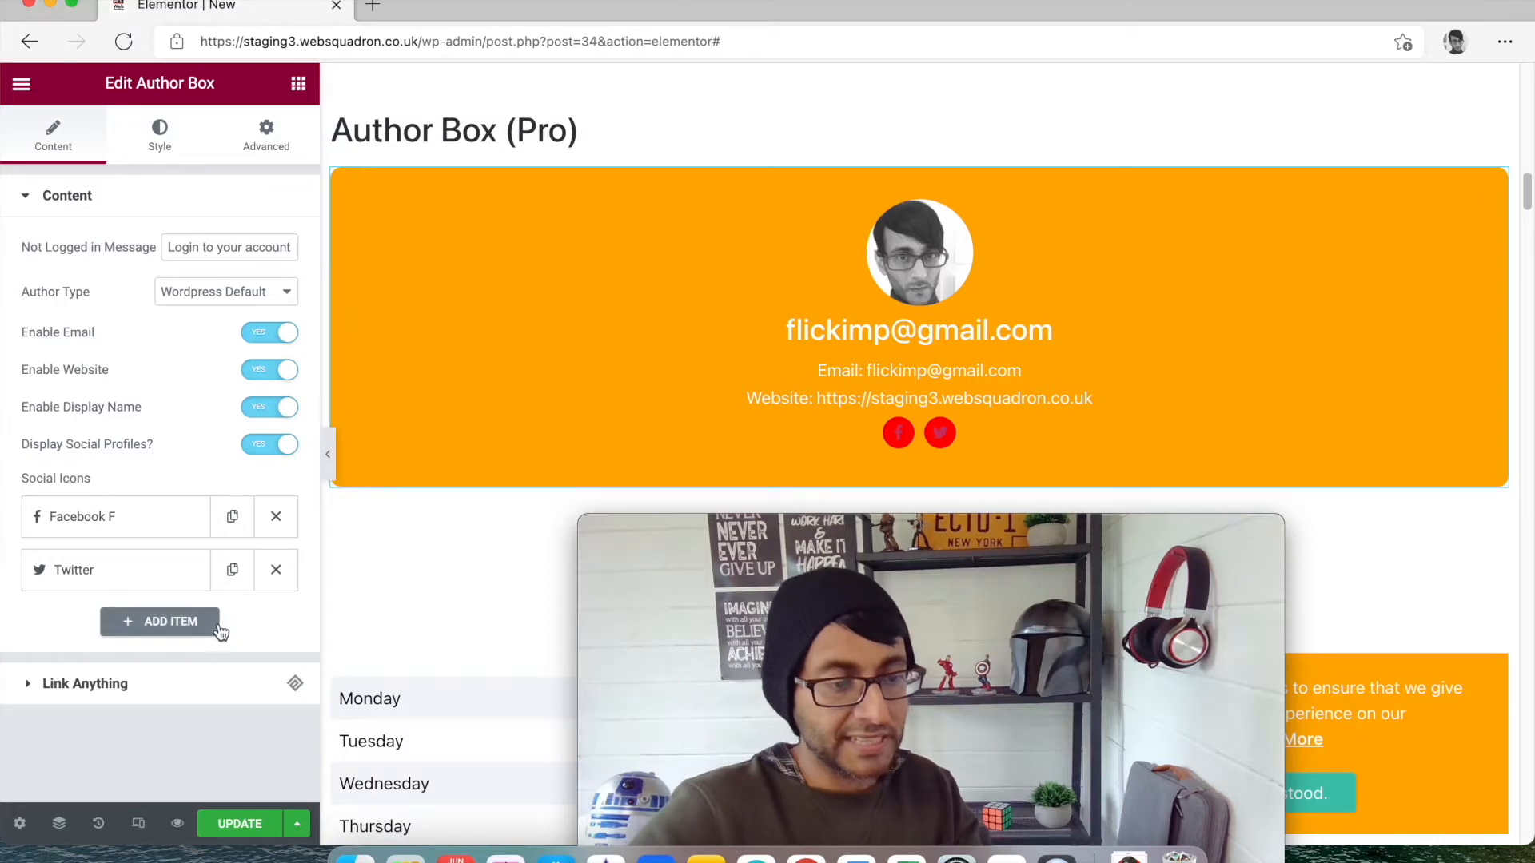
left_click(164, 154)
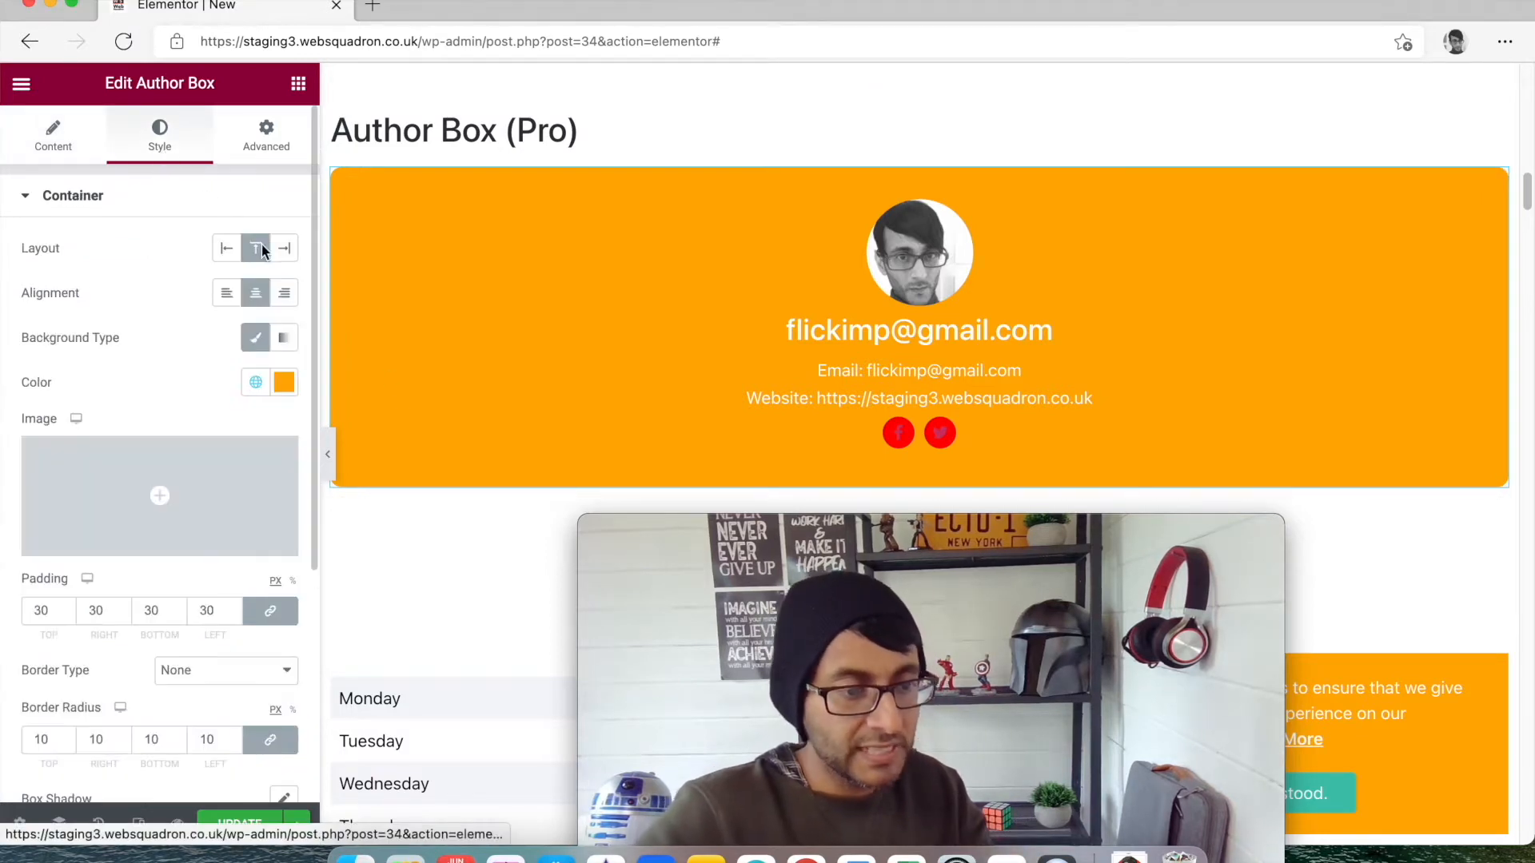
left_click(224, 262)
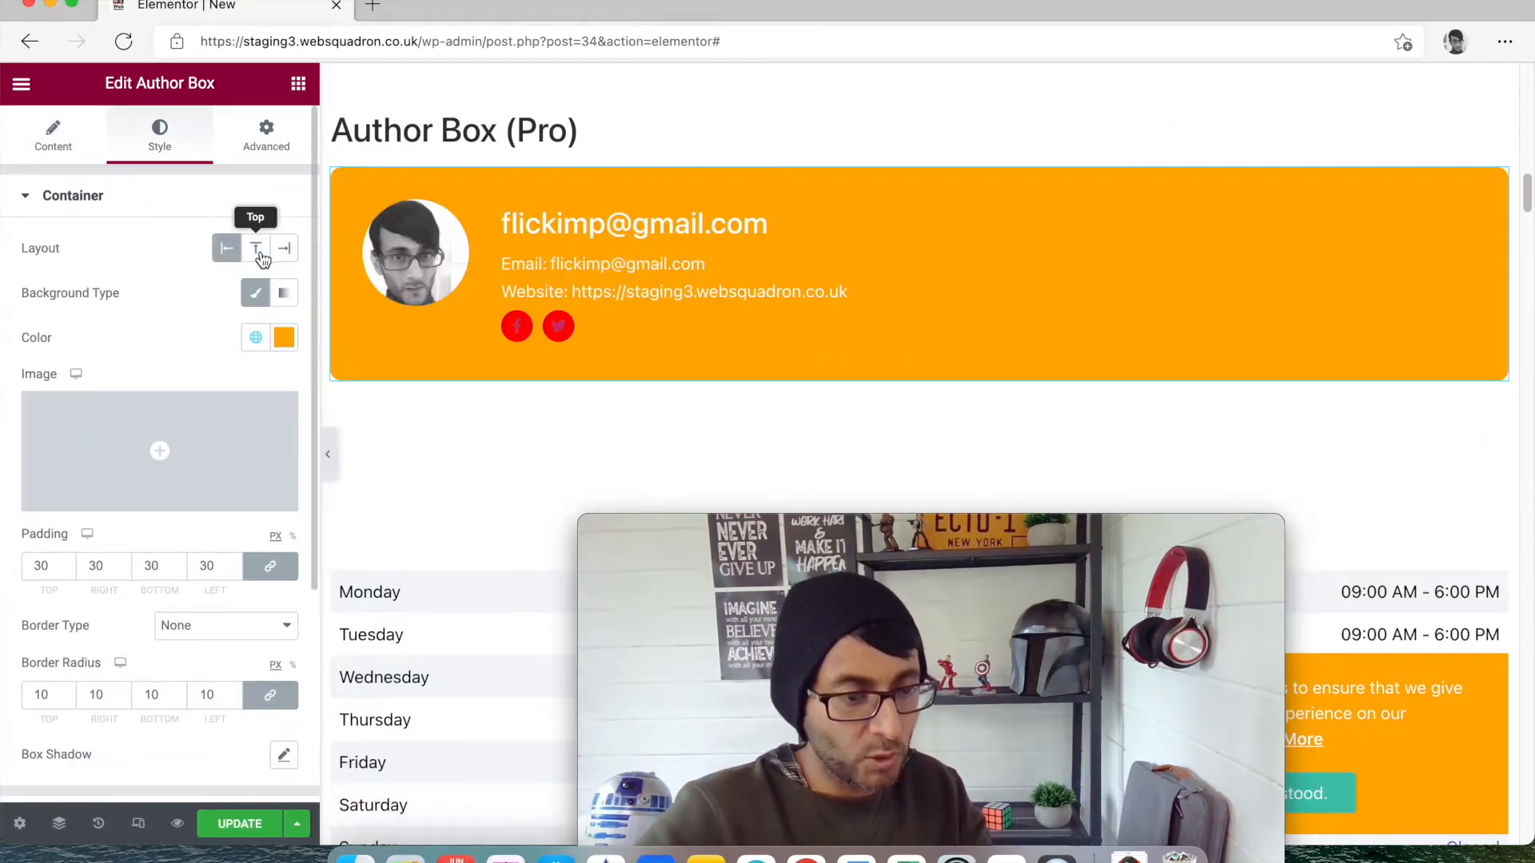
left_click(259, 254)
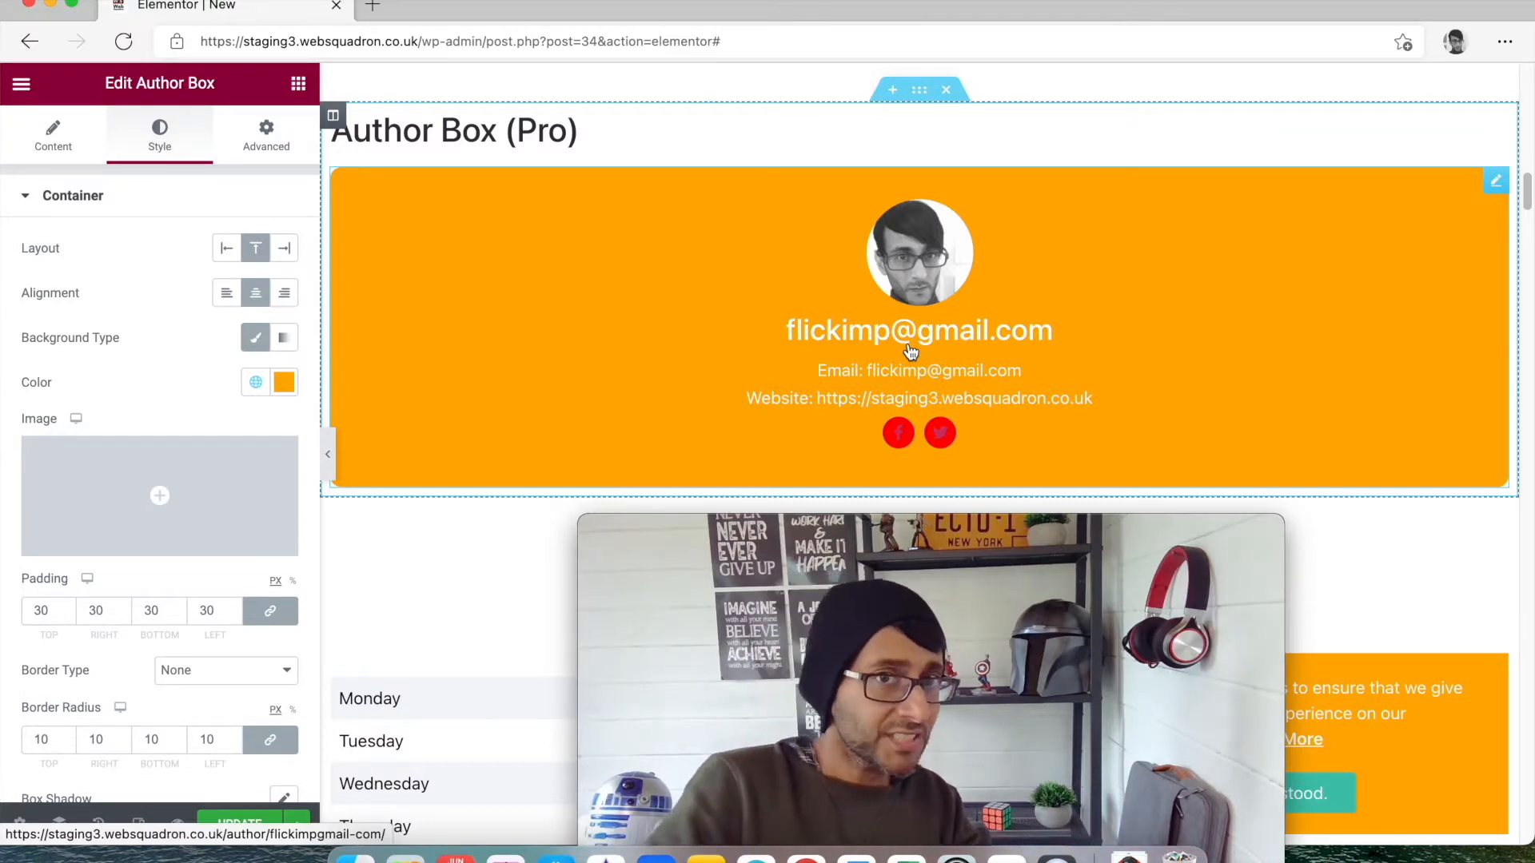
Duplicate the Business Hours (Pro) column and delete the widget from the new copy, leaving an empty second column.
scroll(1139, 353, "down", 6)
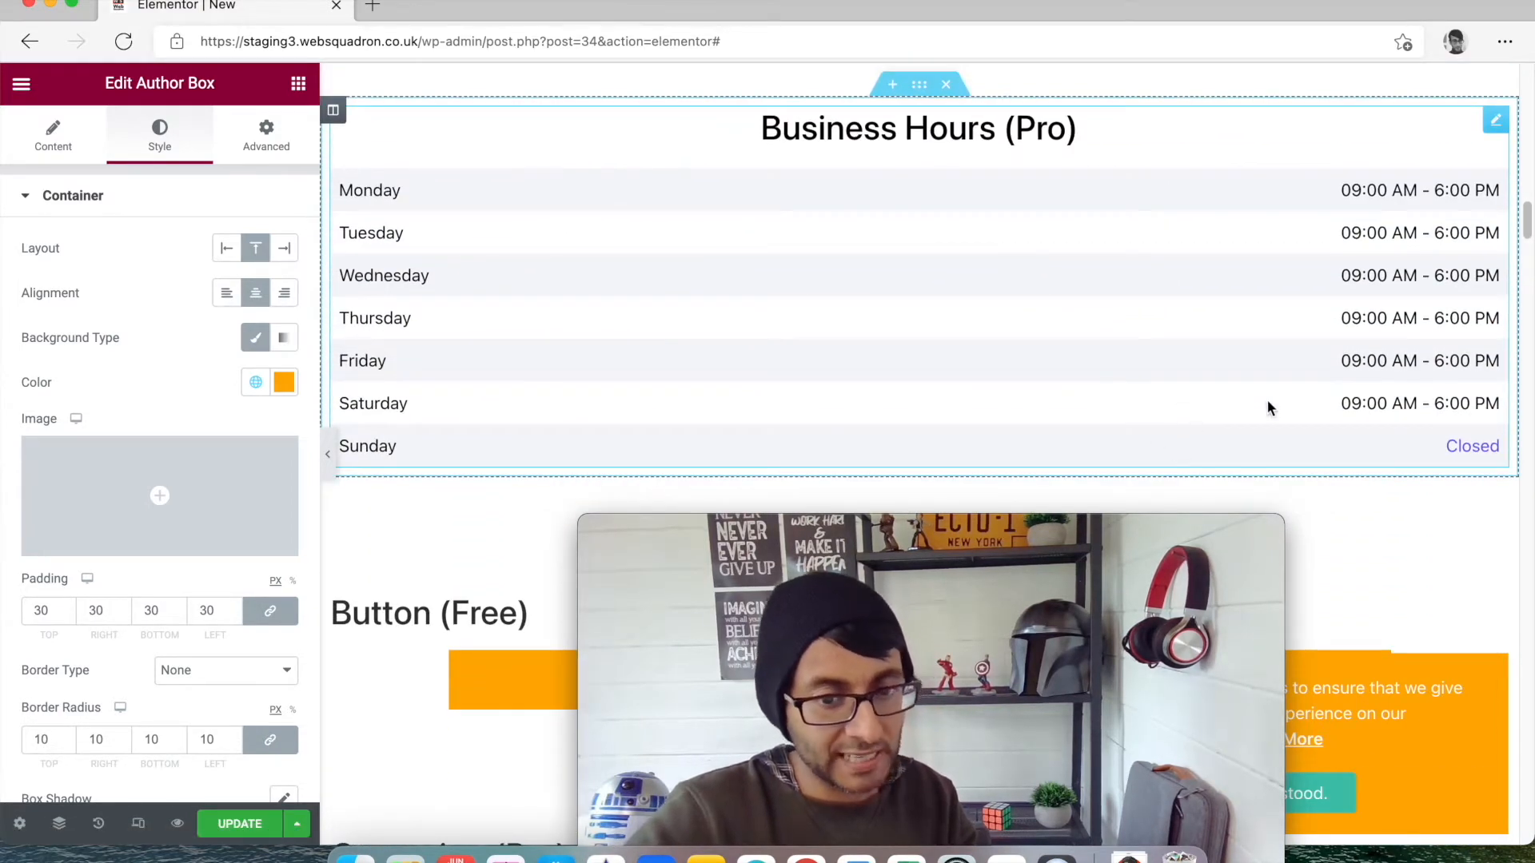
right_click(332, 111)
left_click(428, 164)
right_click(1081, 254)
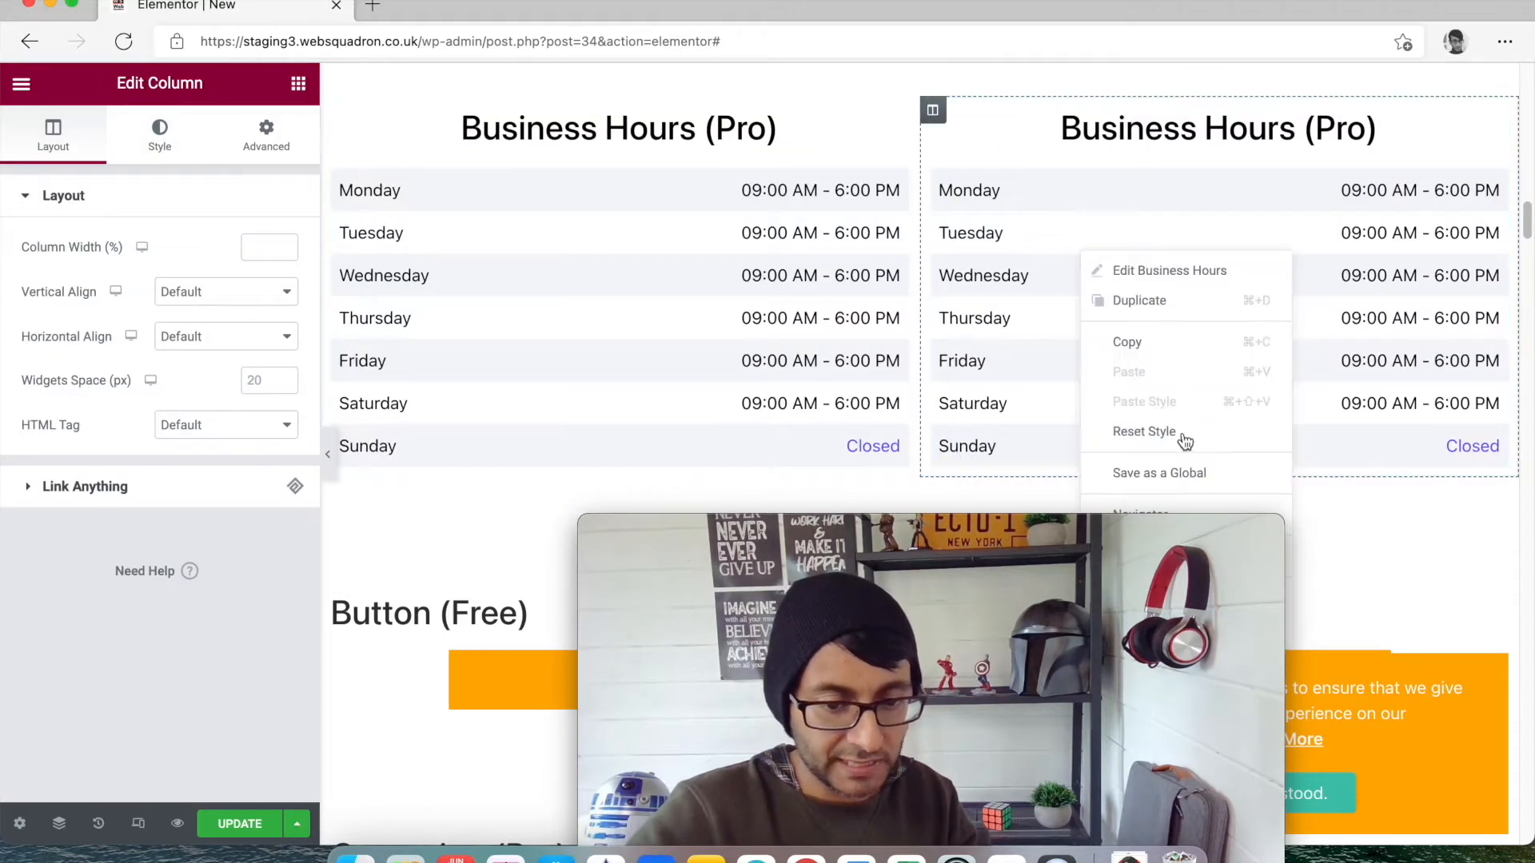
left_click_drag(1194, 516, 1316, 544)
left_click(1180, 558)
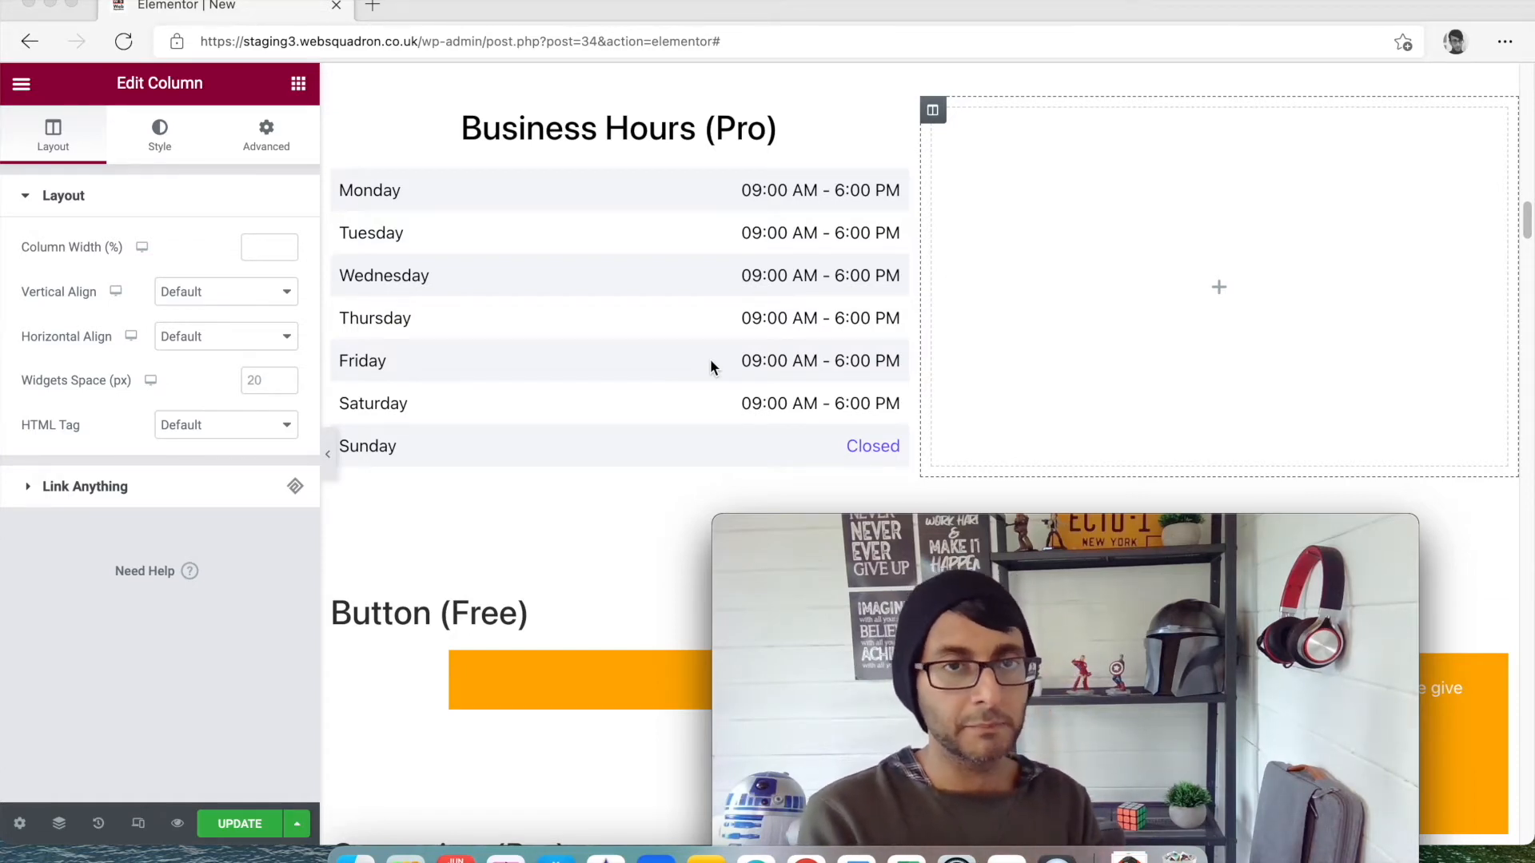
Add a new item to the Business Hours widget after Sunday and name its day Bank Holiday.
mouse_move(880, 155)
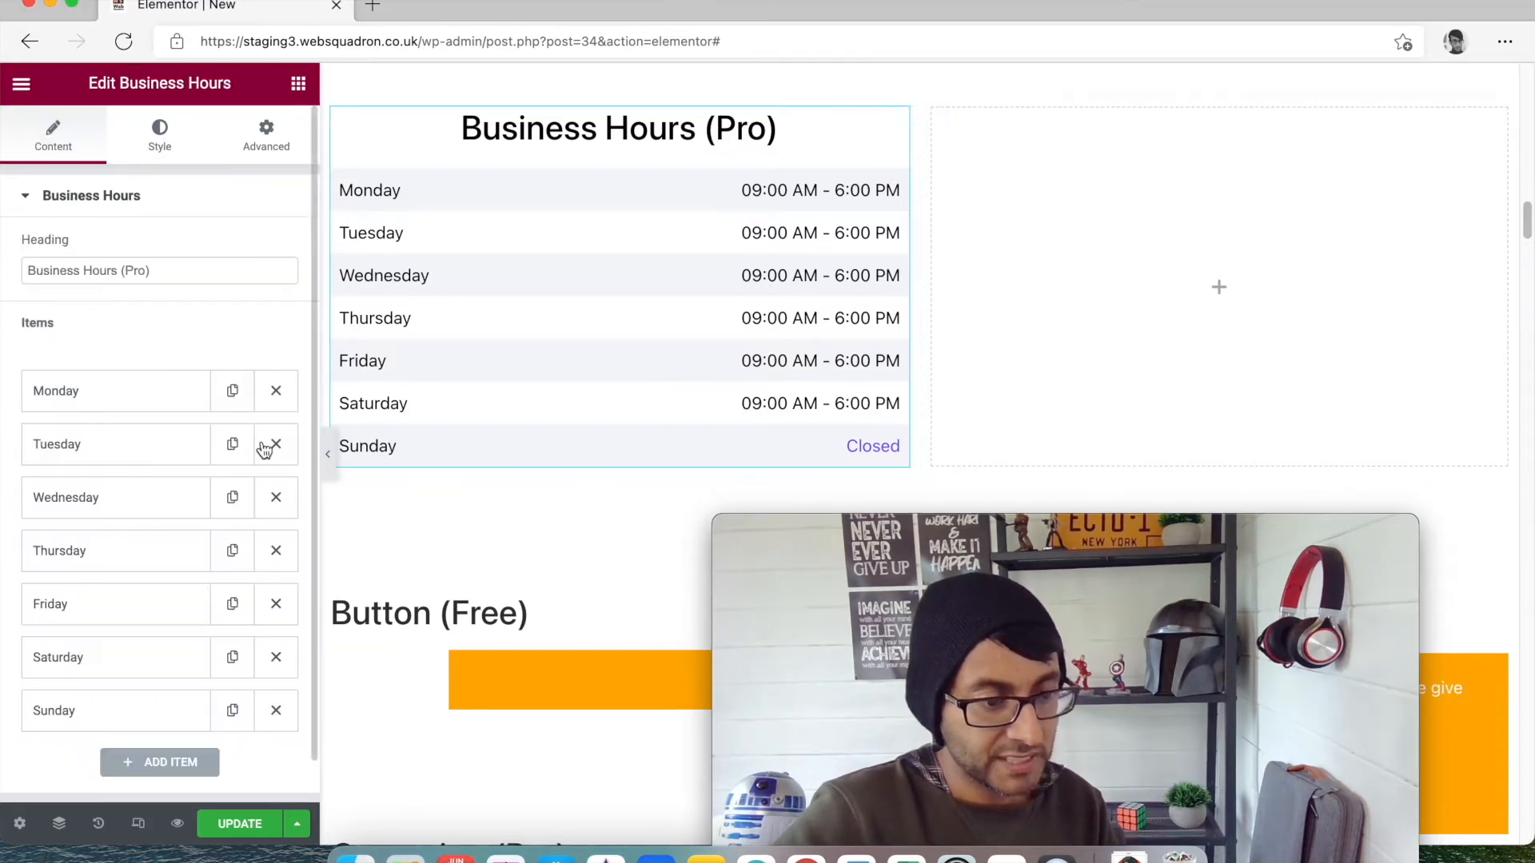
scroll(152, 736, "down", 1)
left_click(162, 752)
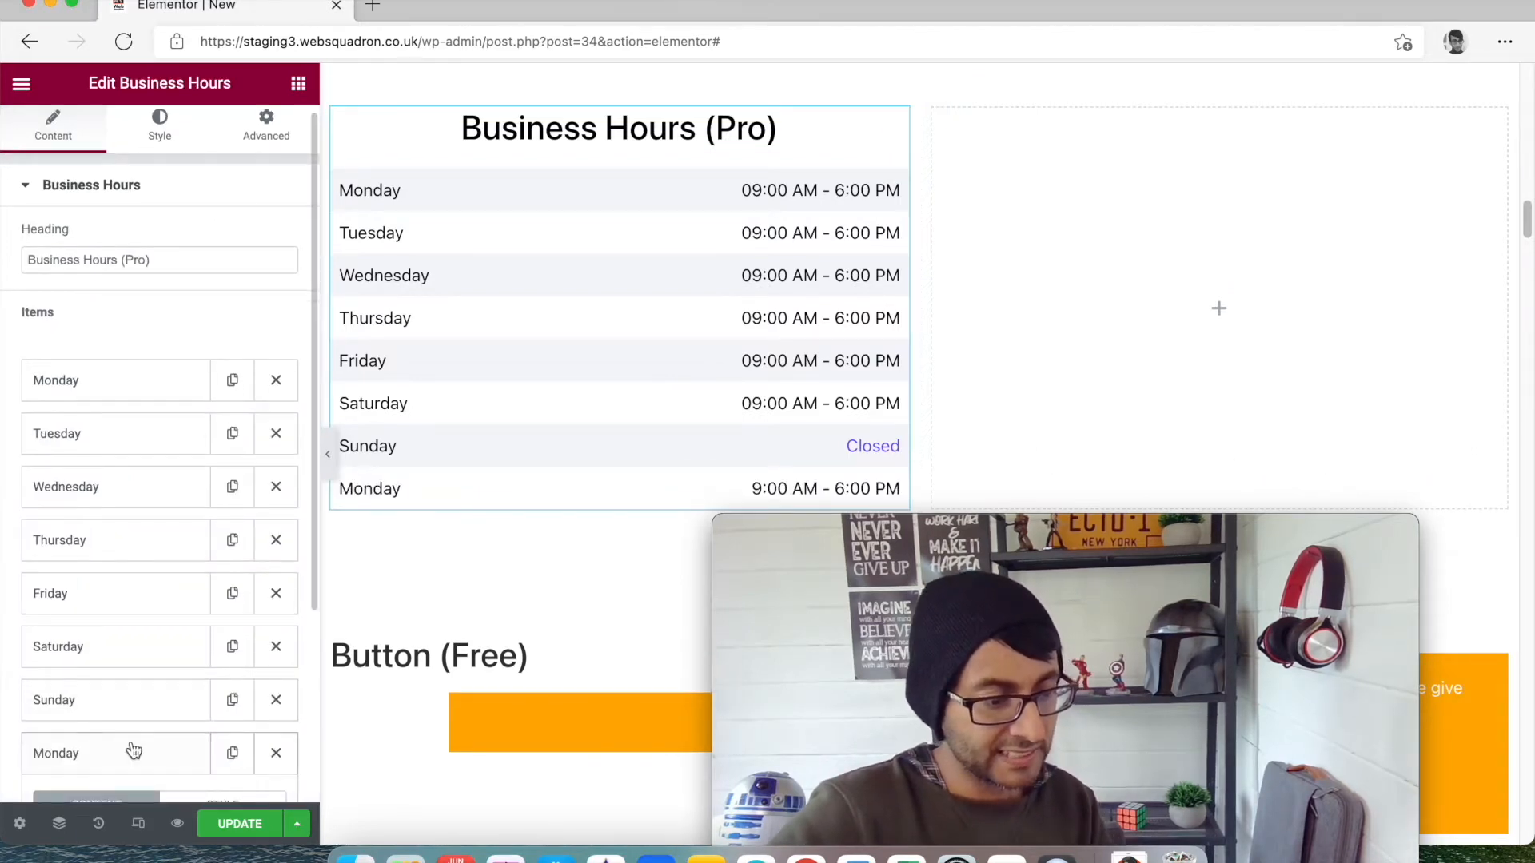
scroll(147, 747, "down", 2)
left_click(104, 676)
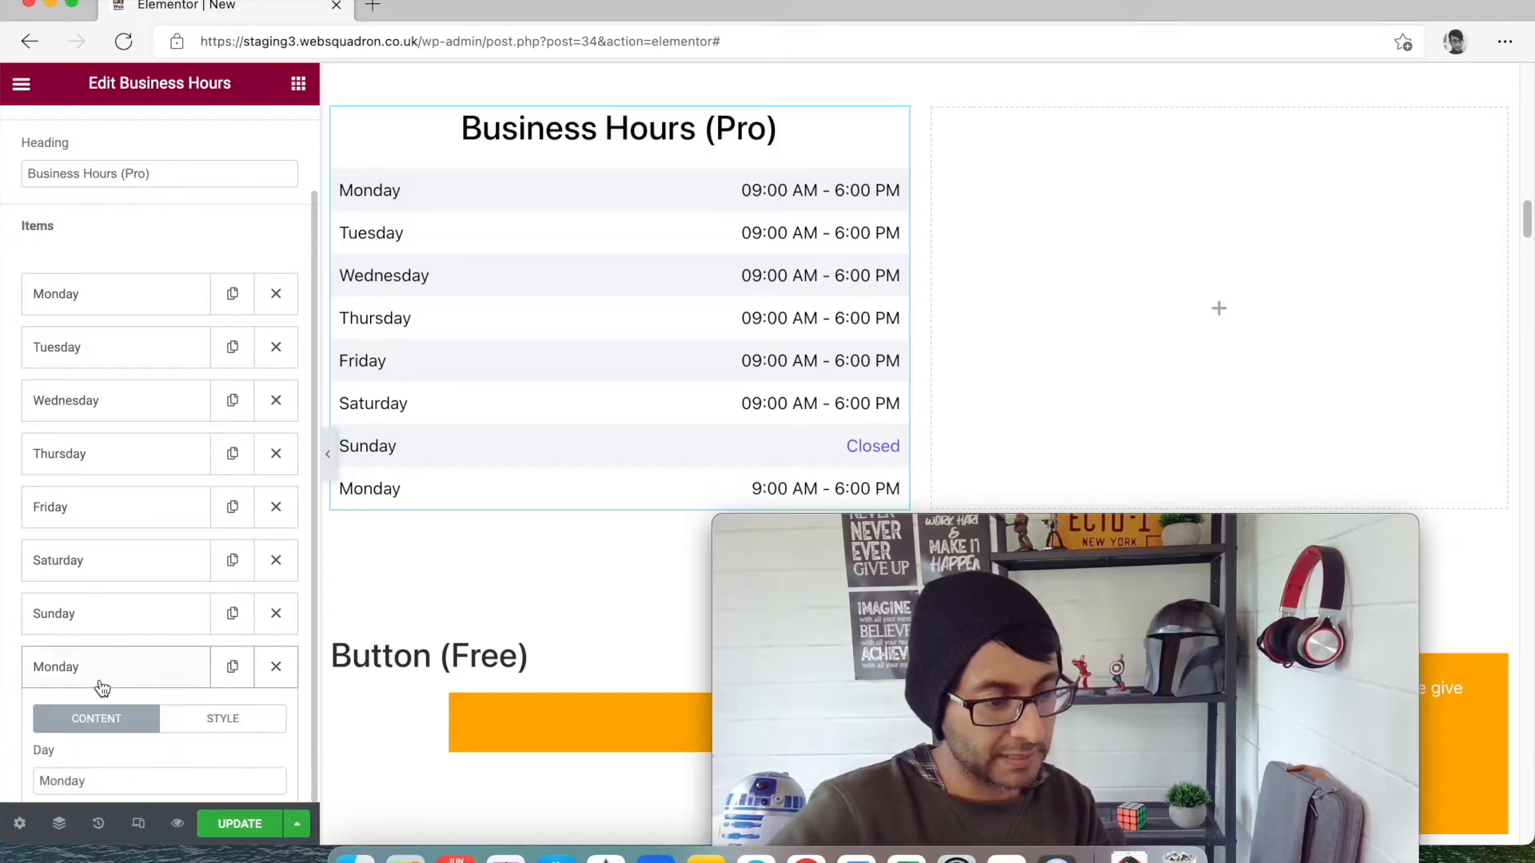
scroll(109, 692, "down", 4)
left_click_drag(104, 614, 10, 601)
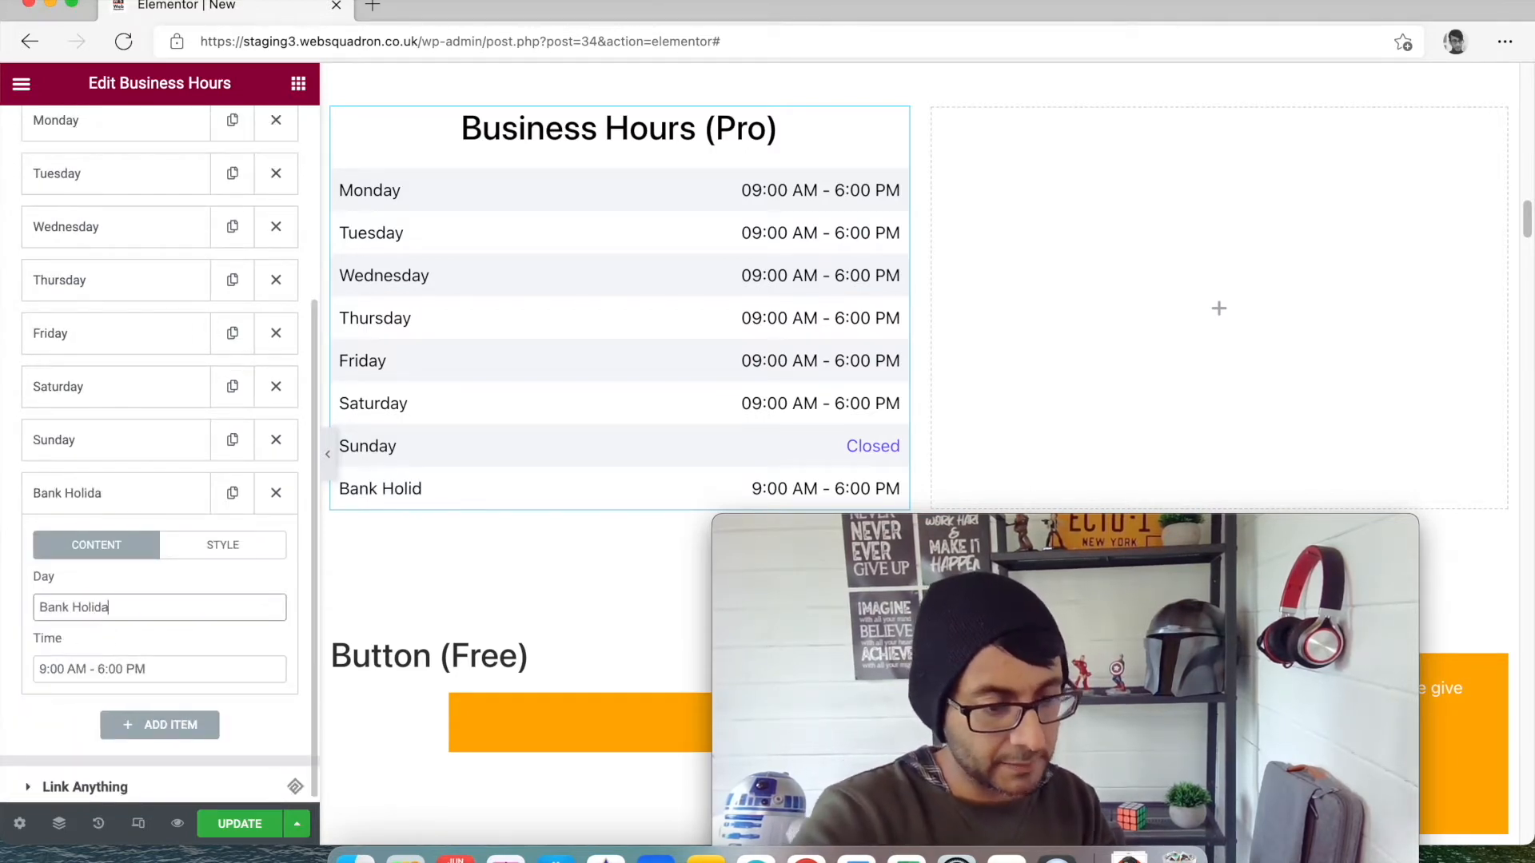
Set the Bank Holiday item's time to 9:00 AM - 4:00 PM.
left_click(158, 676)
left_click(109, 670)
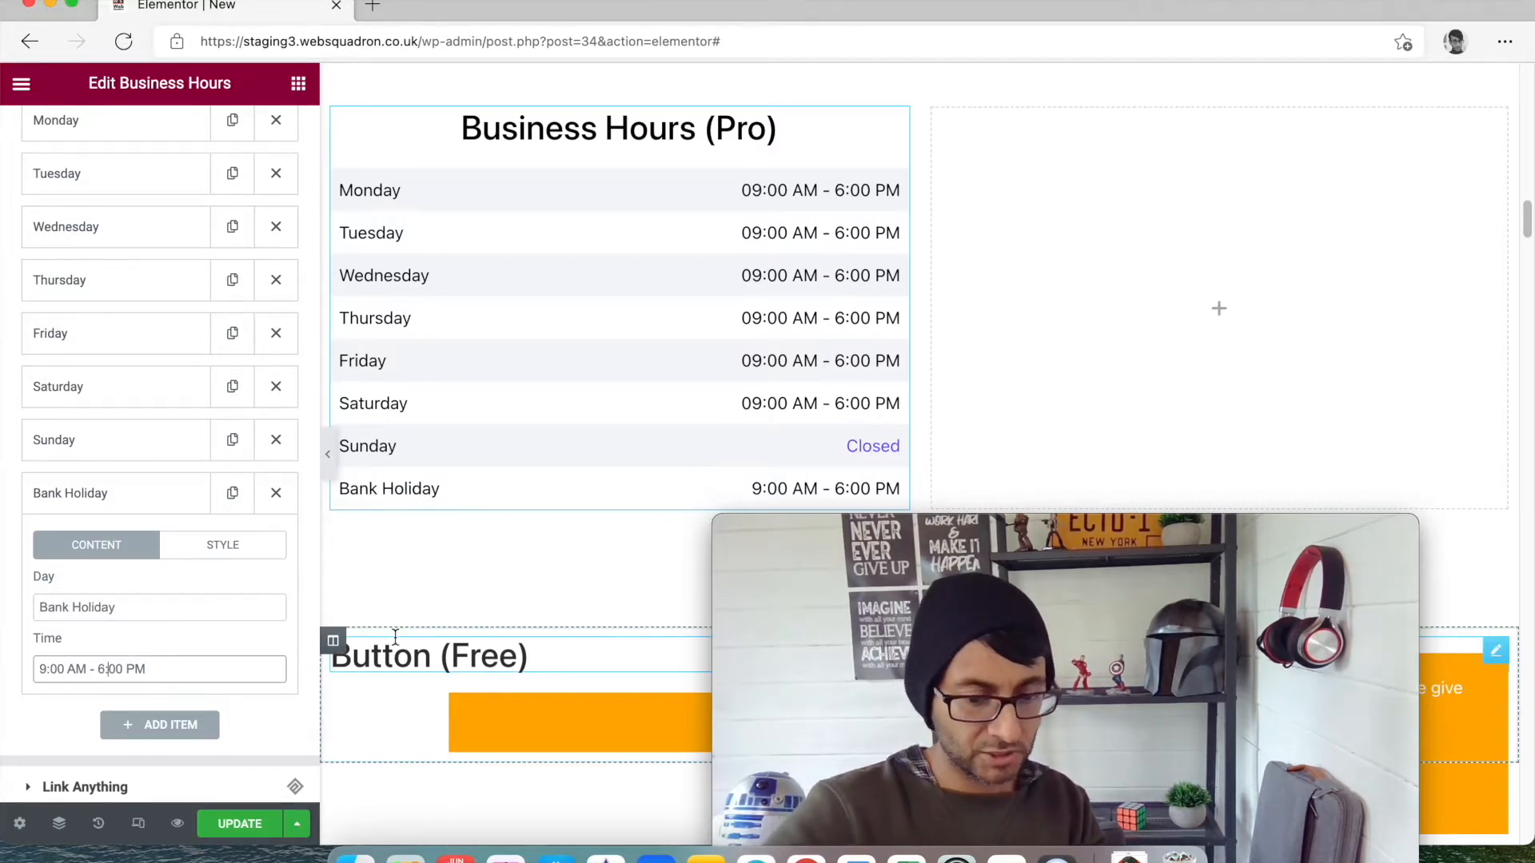
key("BackSpace")
key("BackSpace")
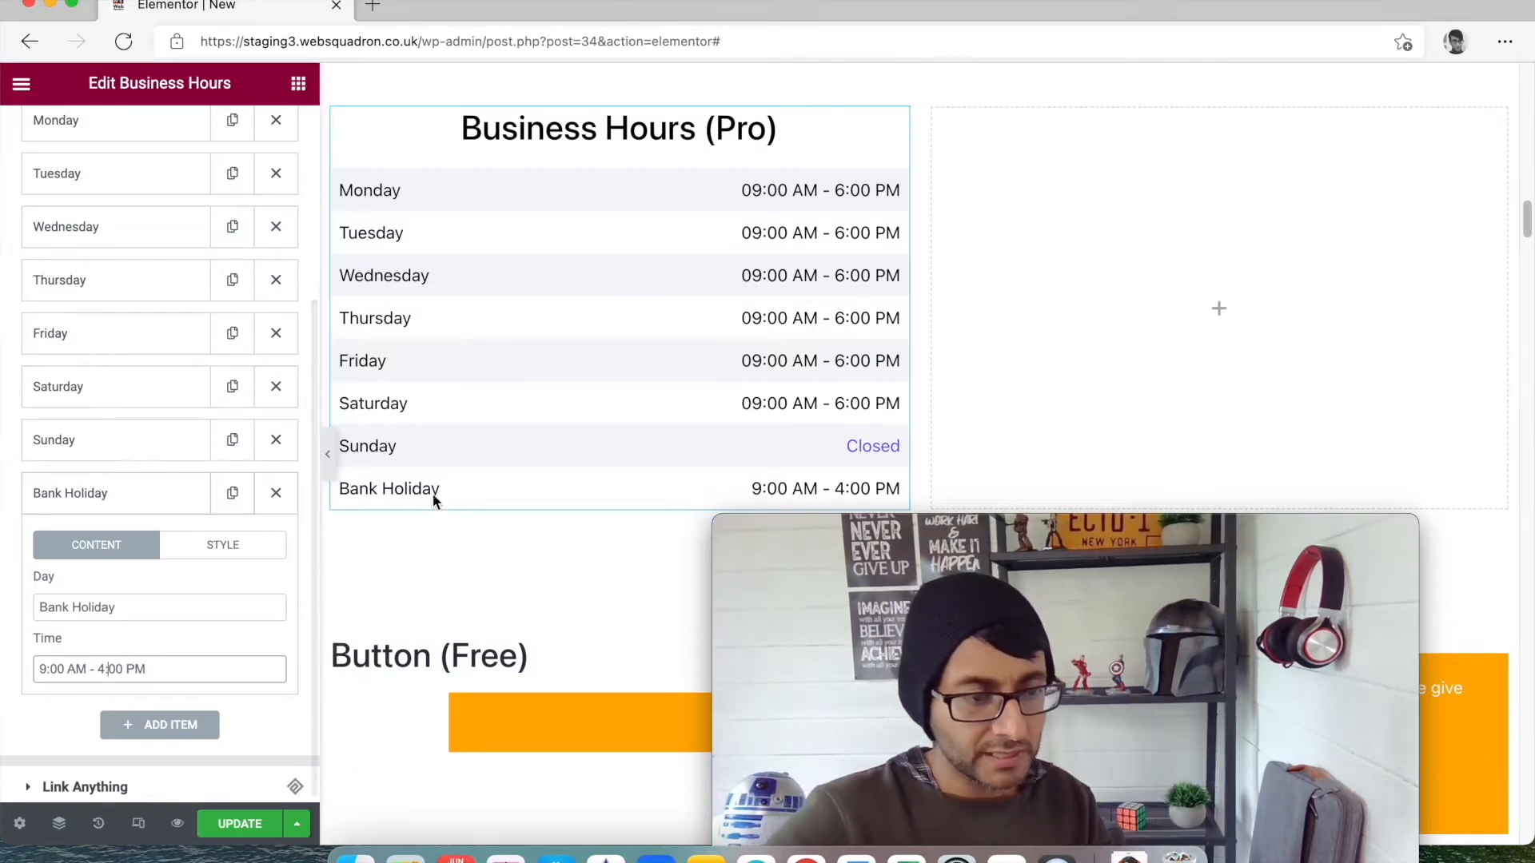
scroll(210, 318, "up", 2)
scroll(224, 459, "down", 2)
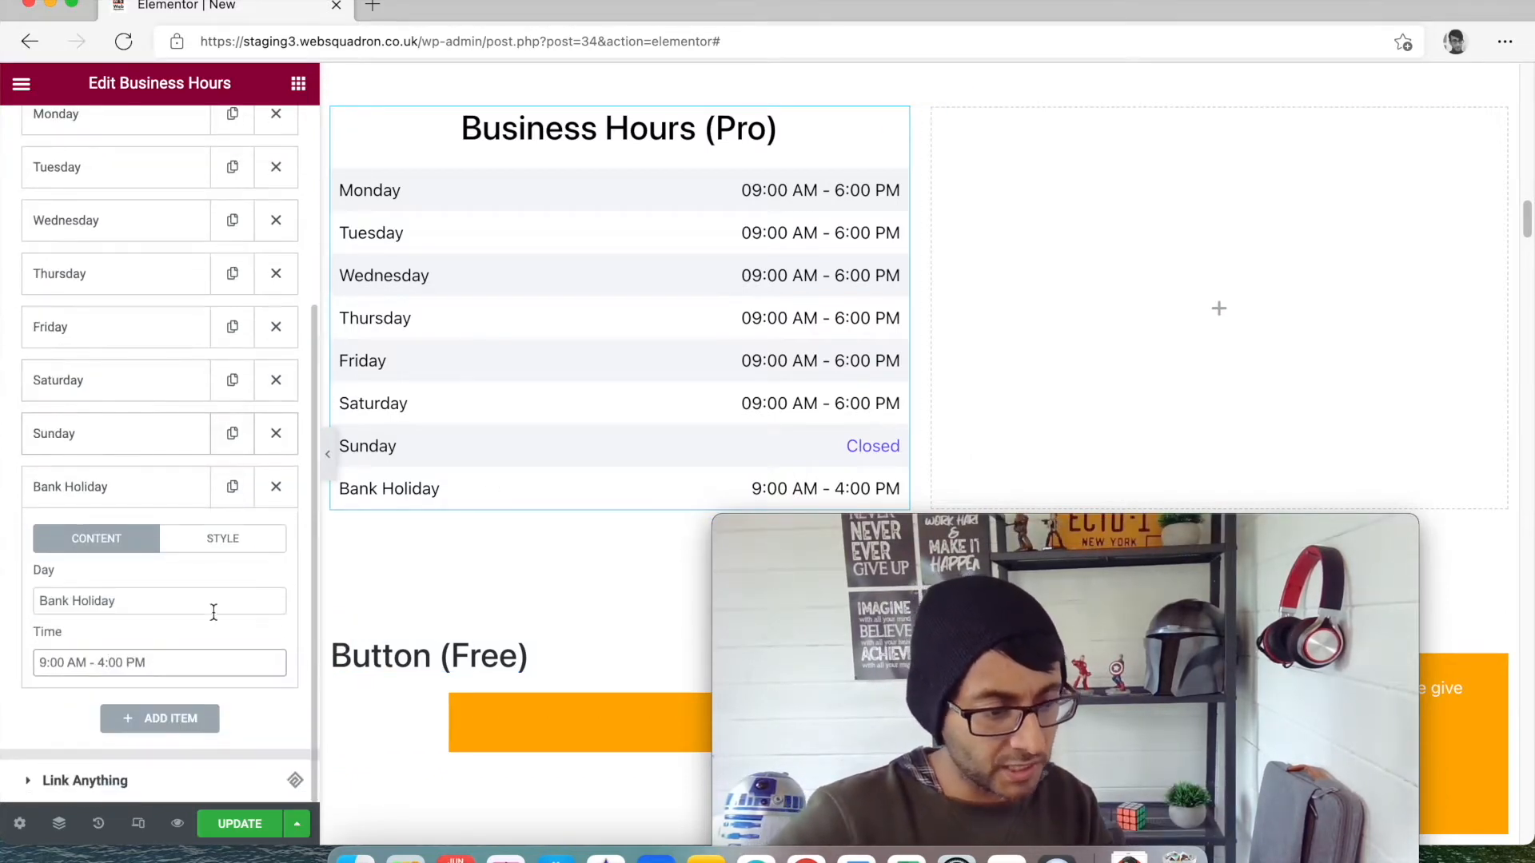
Examine the Bank Holiday item's background and color options and the Business Hours widget's container style settings.
left_click(231, 551)
left_click(126, 553)
left_click(209, 550)
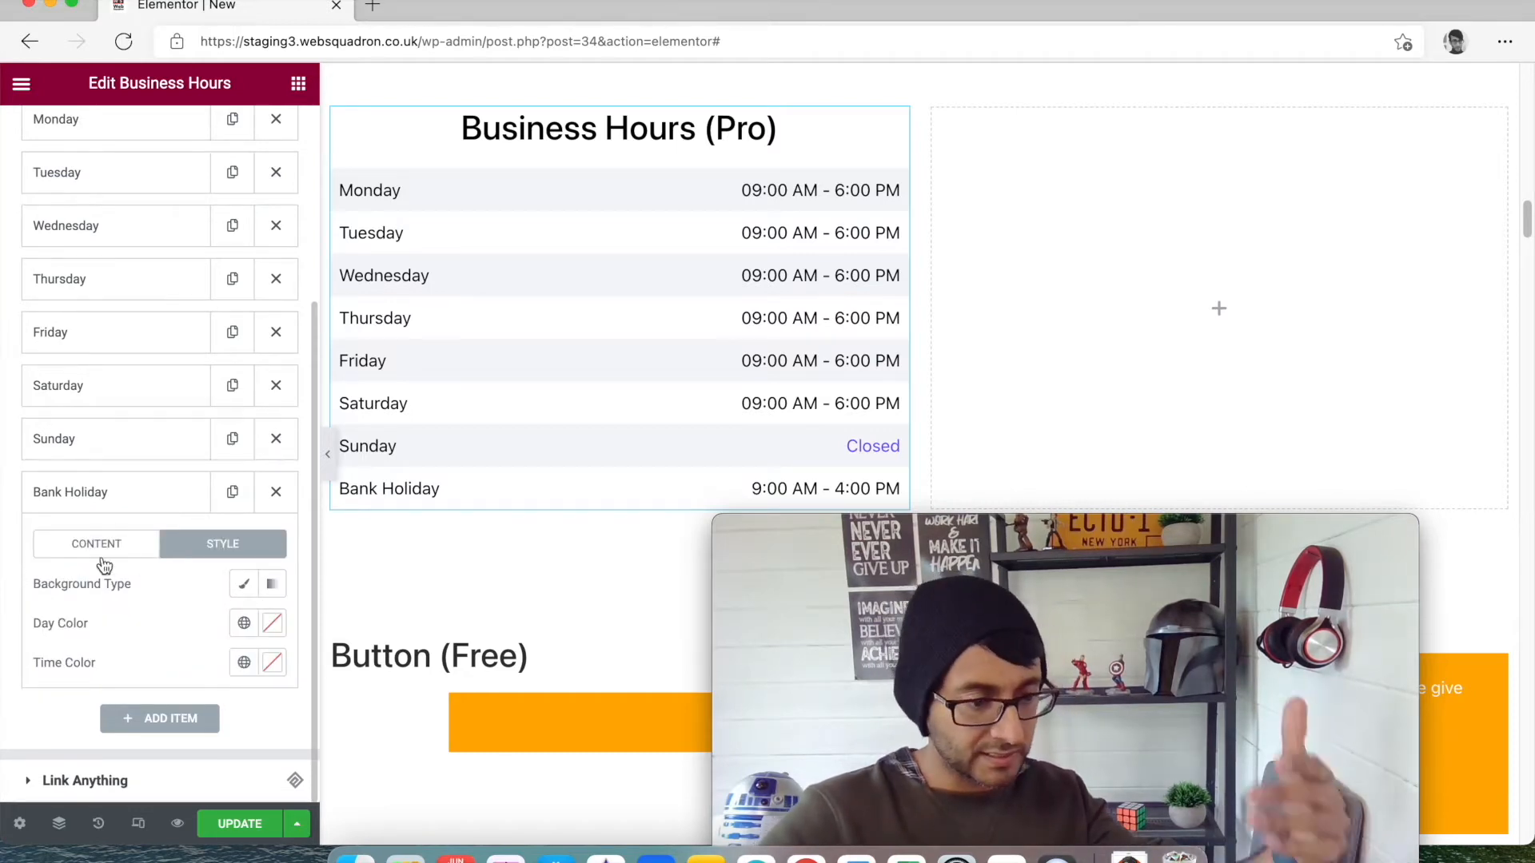
left_click(148, 551)
scroll(243, 575, "up", 5)
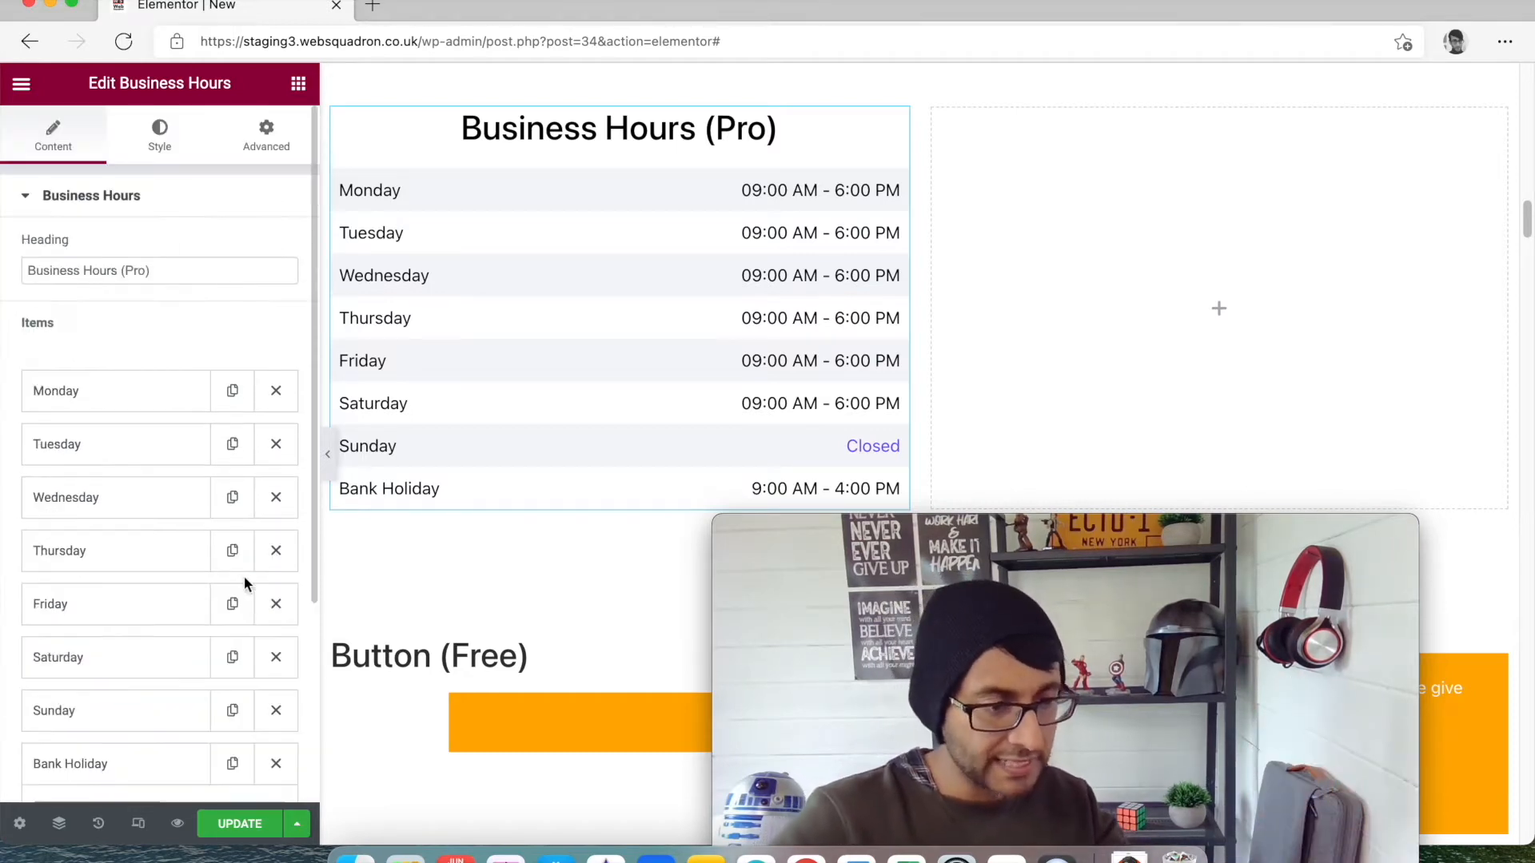
left_click(172, 146)
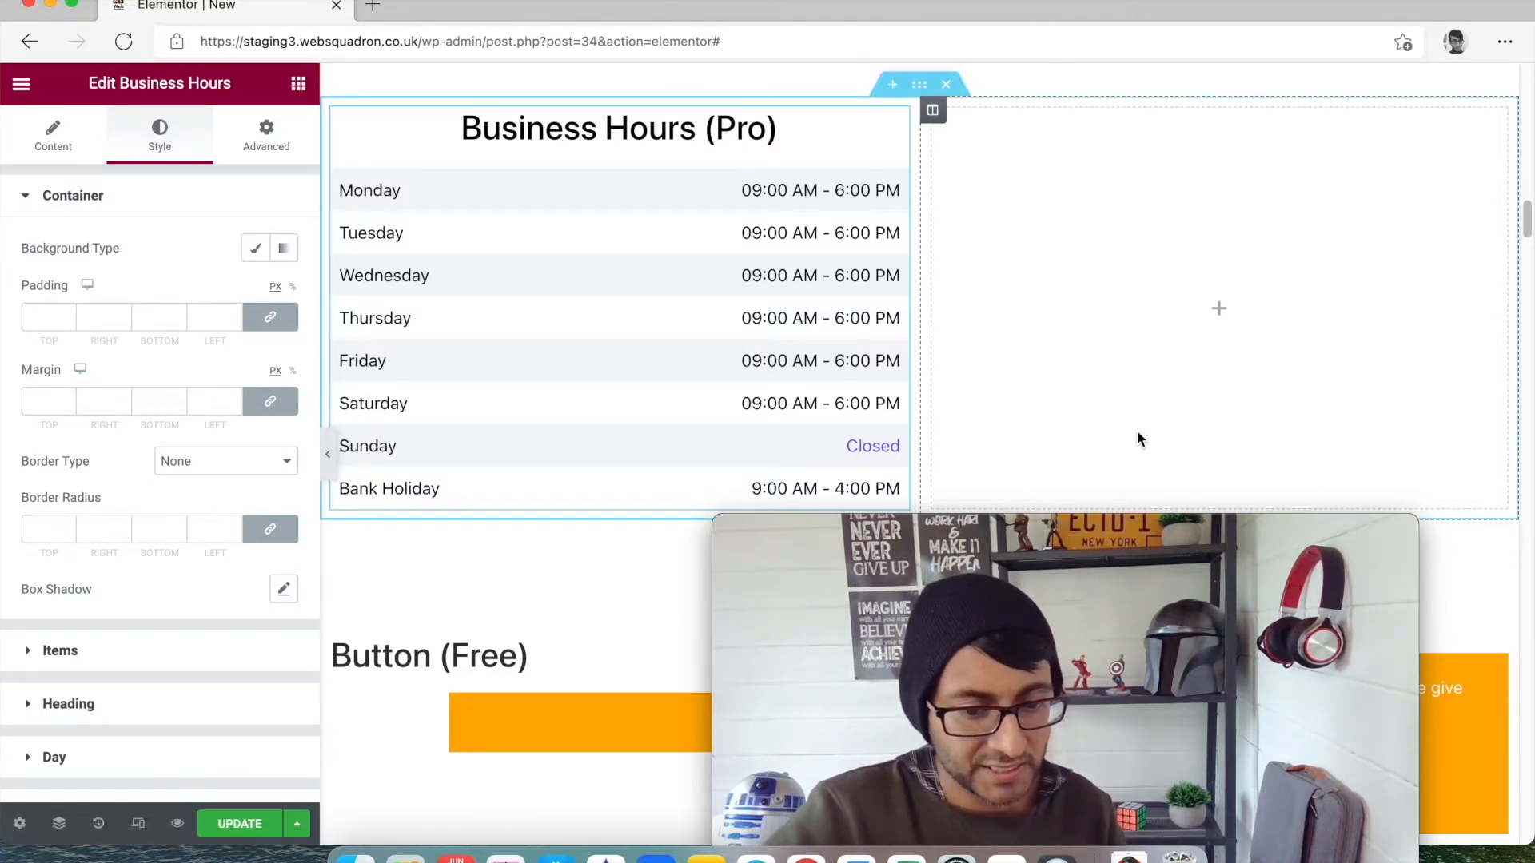
Open the Button (Free) widget for editing and show its styles and effects settings.
scroll(1137, 430, "down", 7)
scroll(1137, 430, "up", 7)
scroll(1137, 436, "down", 2)
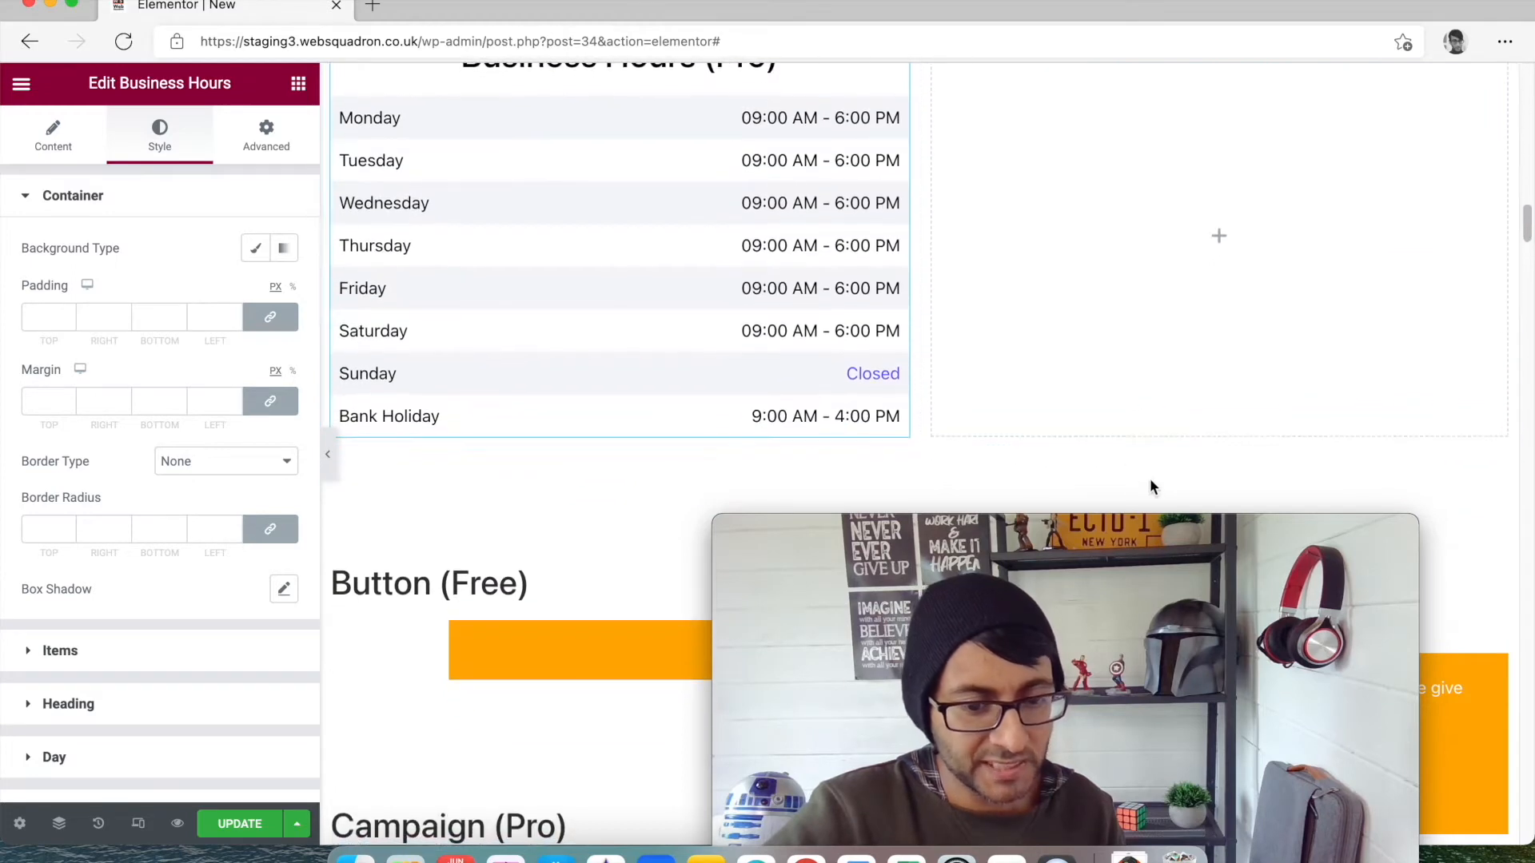
scroll(1150, 478, "down", 2)
scroll(1170, 476, "down", 1)
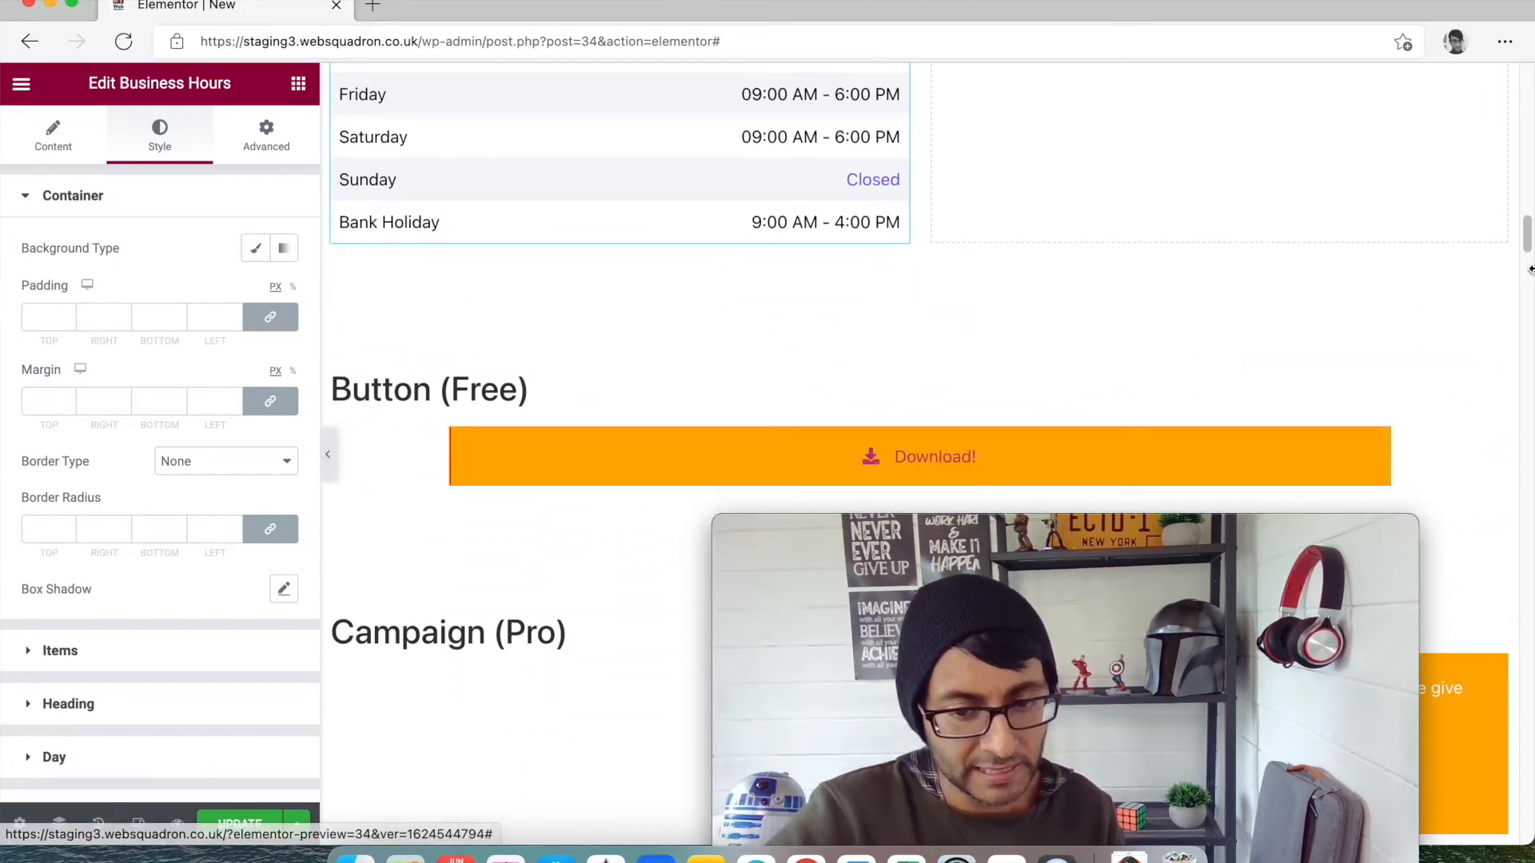
left_click_drag(1531, 254, 1532, 255)
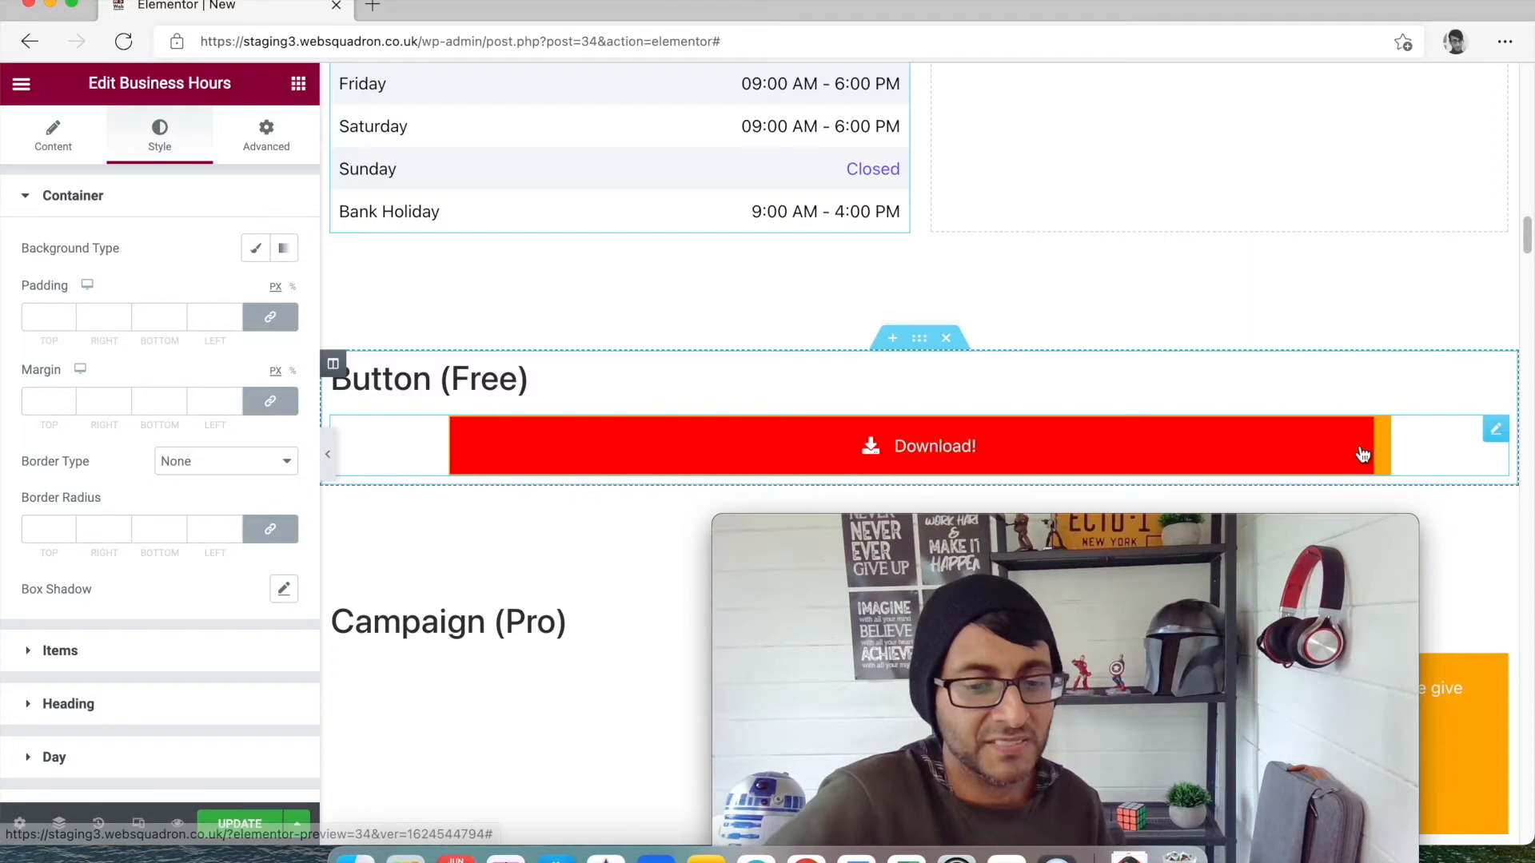
left_click(1493, 432)
left_click(164, 150)
Preview Effect 2, Effect 1 and Effect 4 as the hover effect of the Download button.
left_click(220, 253)
left_click(219, 294)
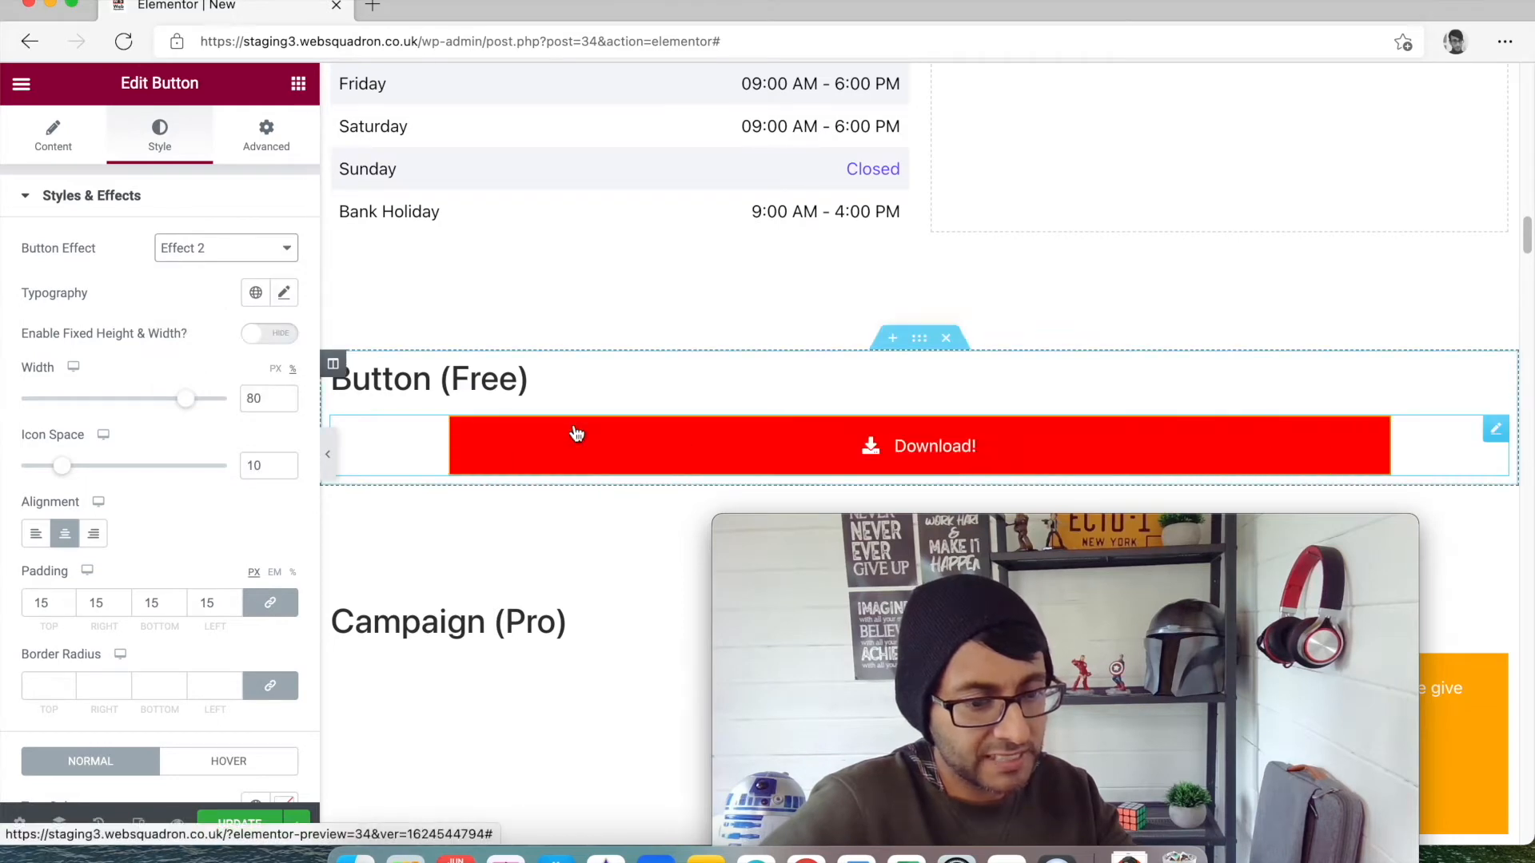
left_click(208, 254)
left_click(210, 272)
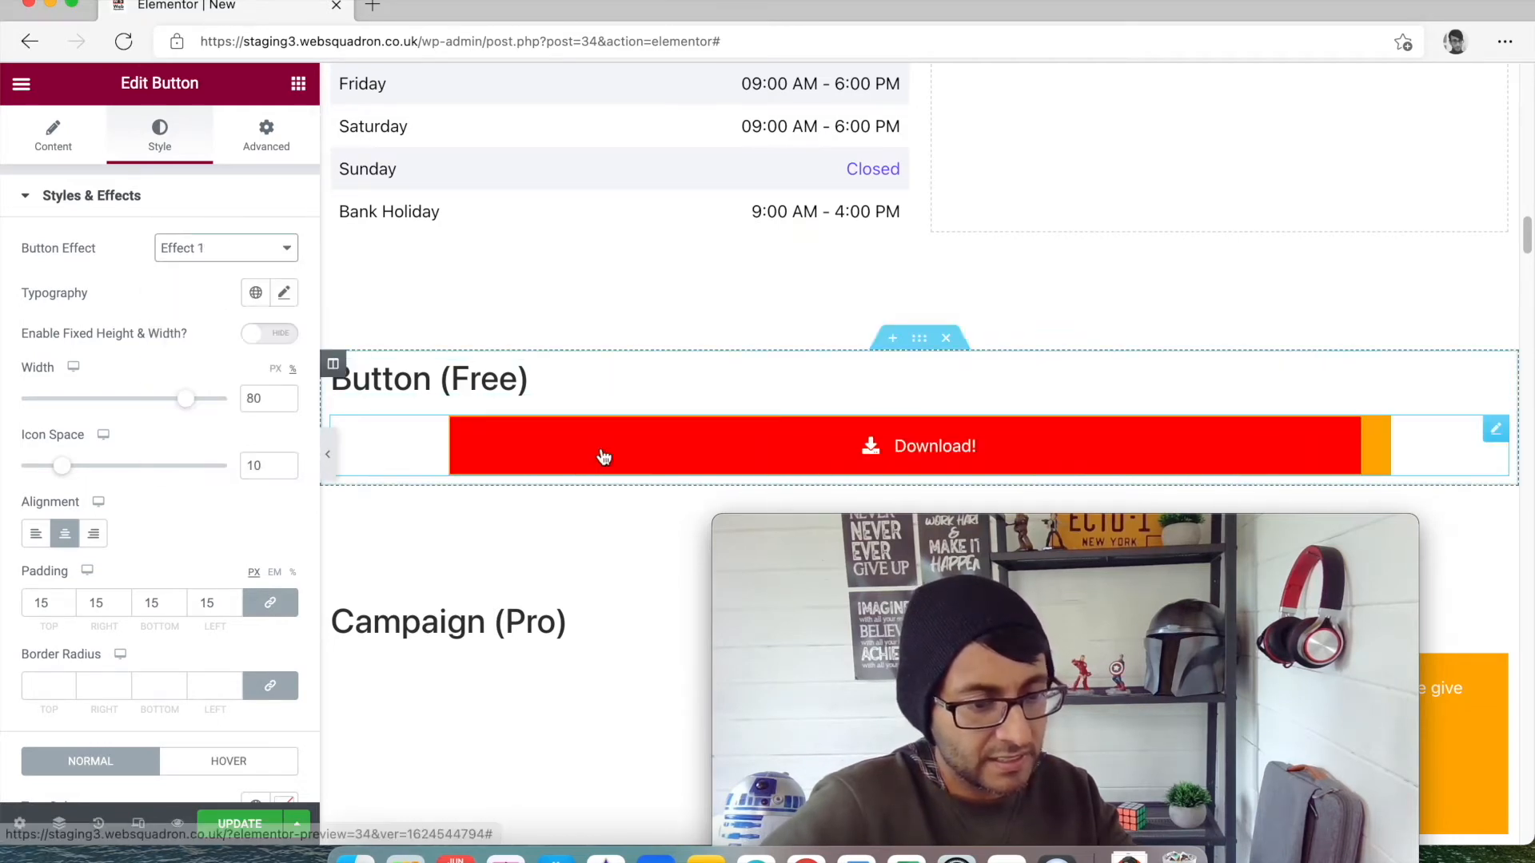
left_click(248, 257)
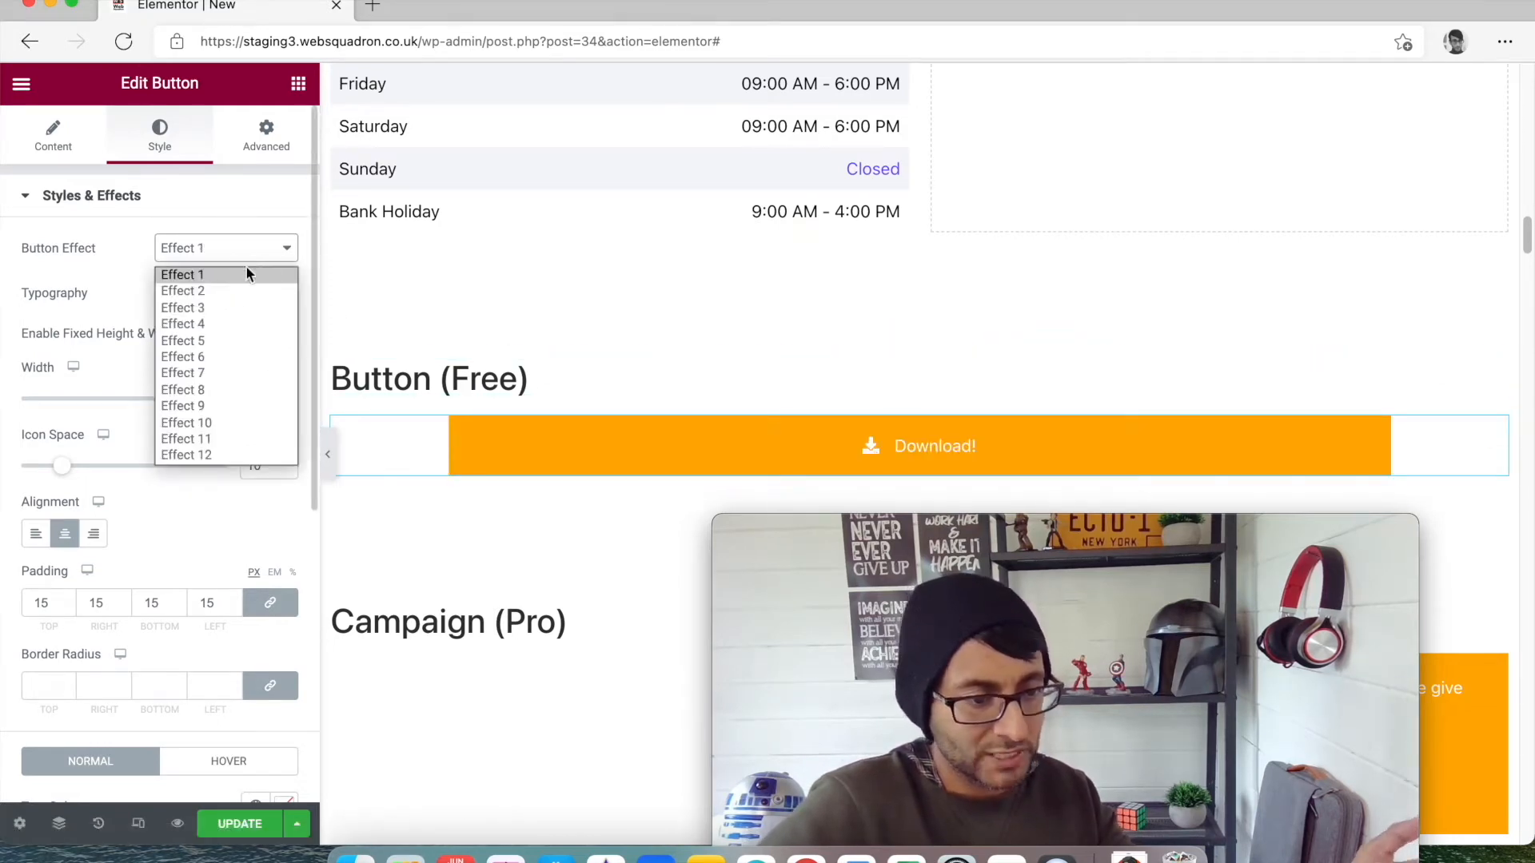
left_click(240, 323)
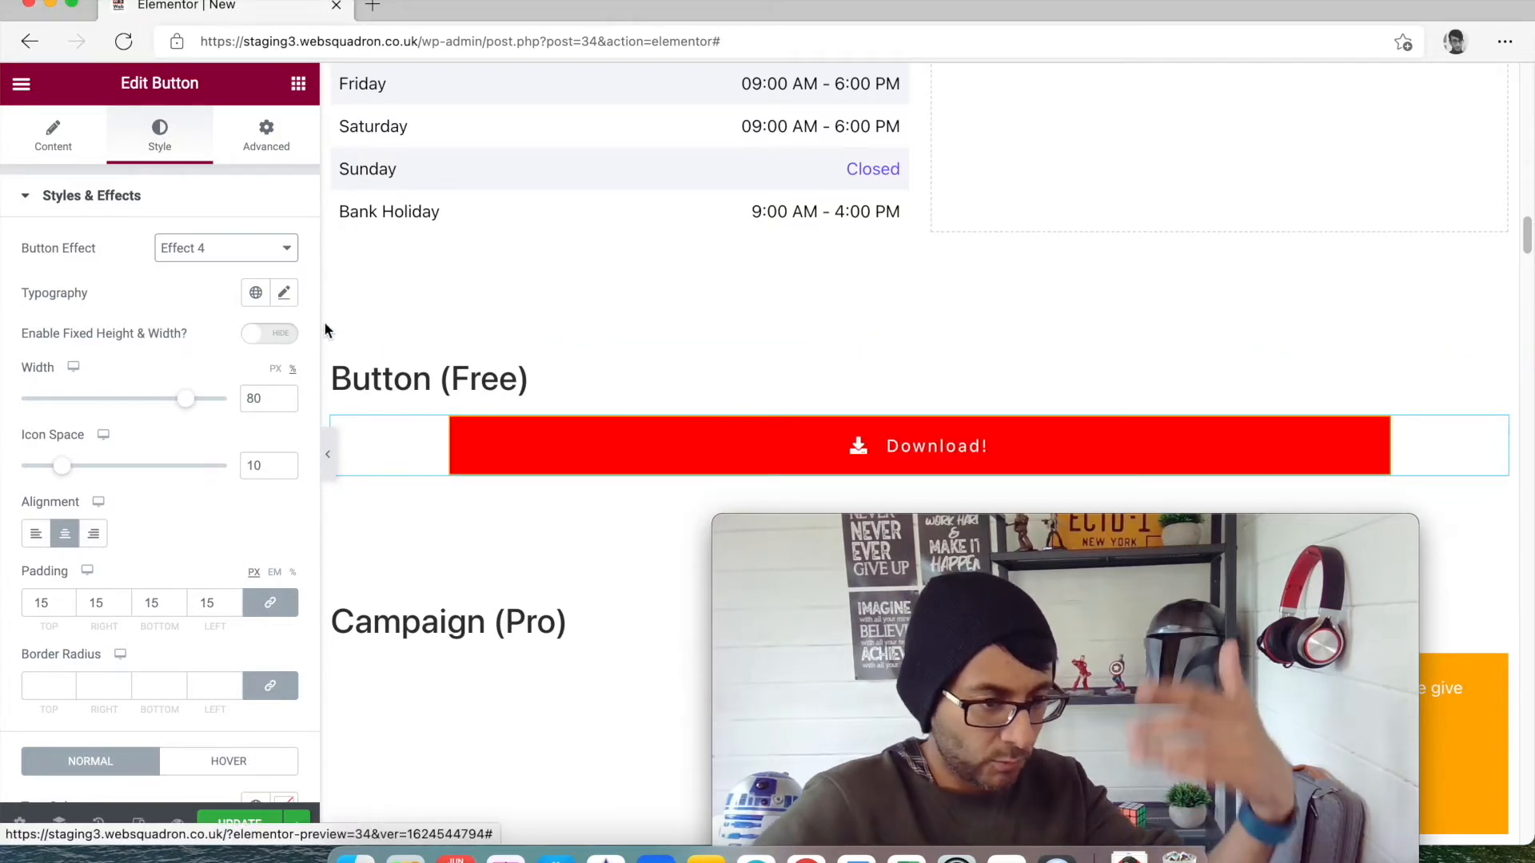
Try Effect 9 and Effect 12 on the Download button, and settle on Effect 8 as its button effect.
left_click(230, 249)
left_click(237, 398)
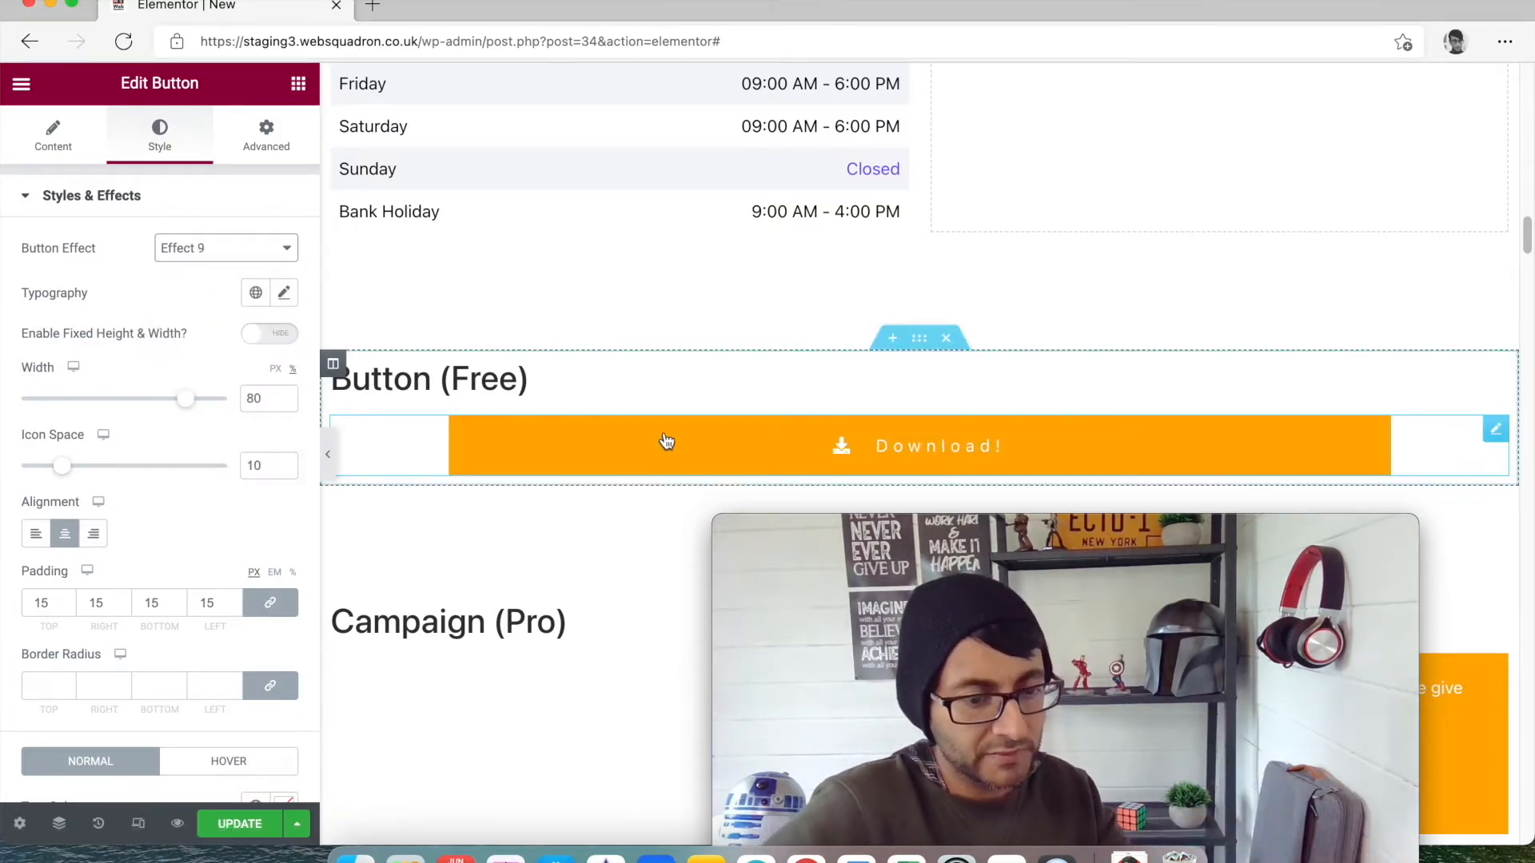
left_click(237, 259)
left_click(237, 457)
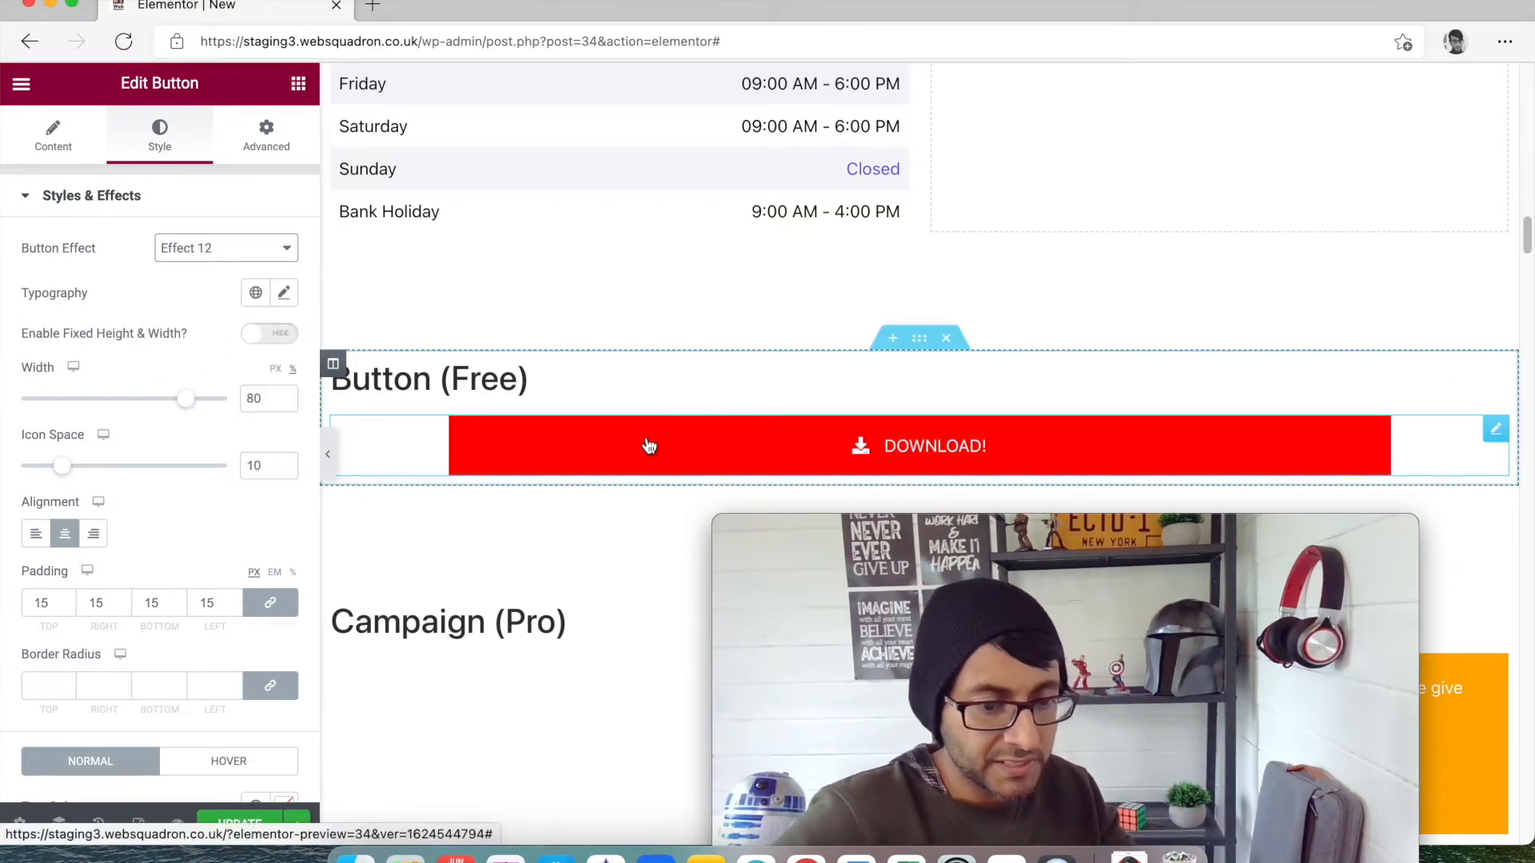
left_click(228, 249)
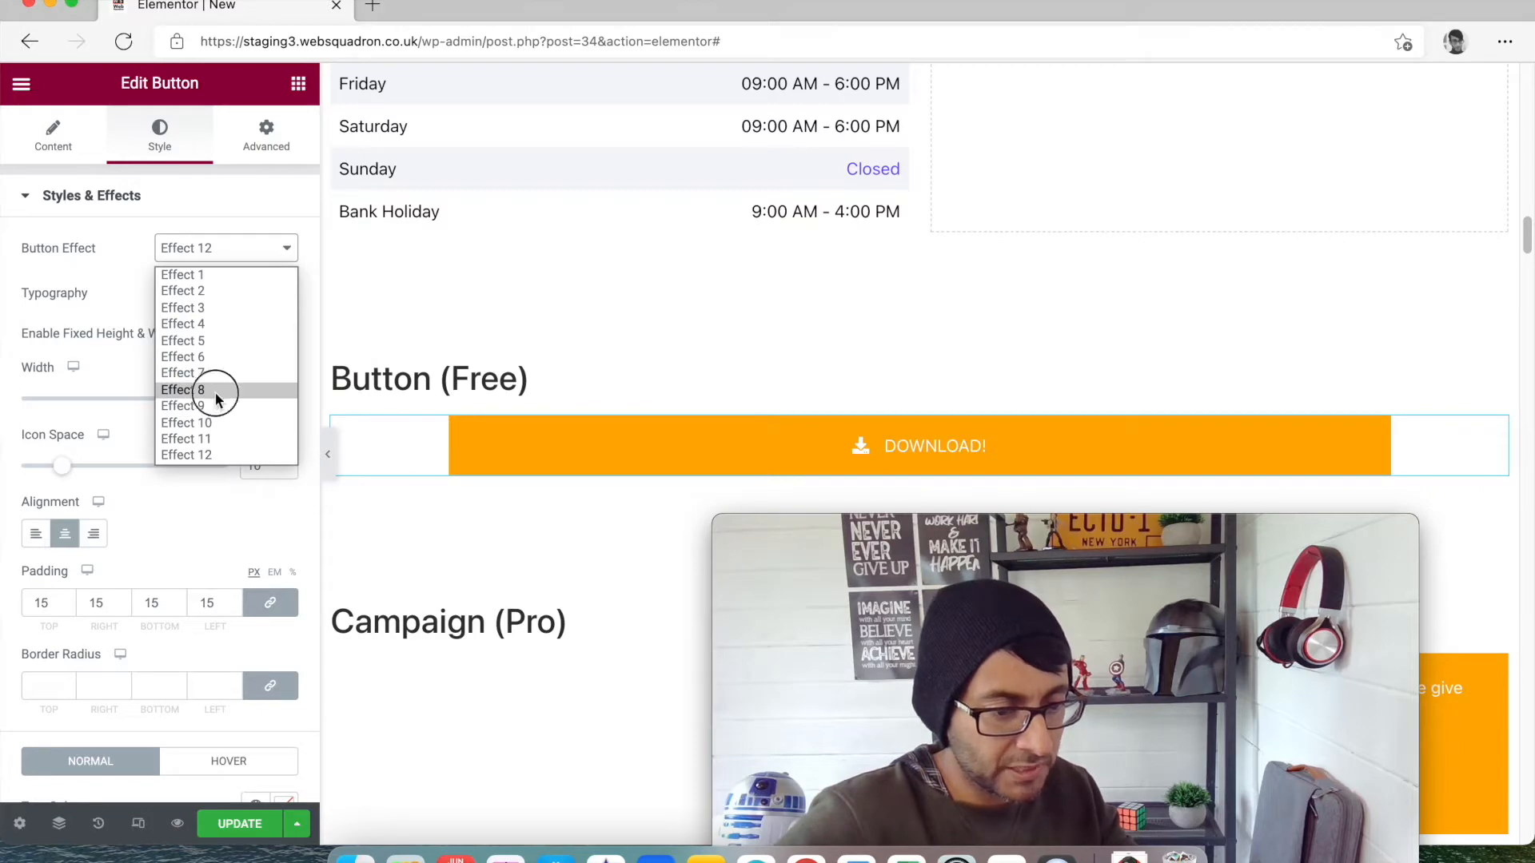
left_click(214, 391)
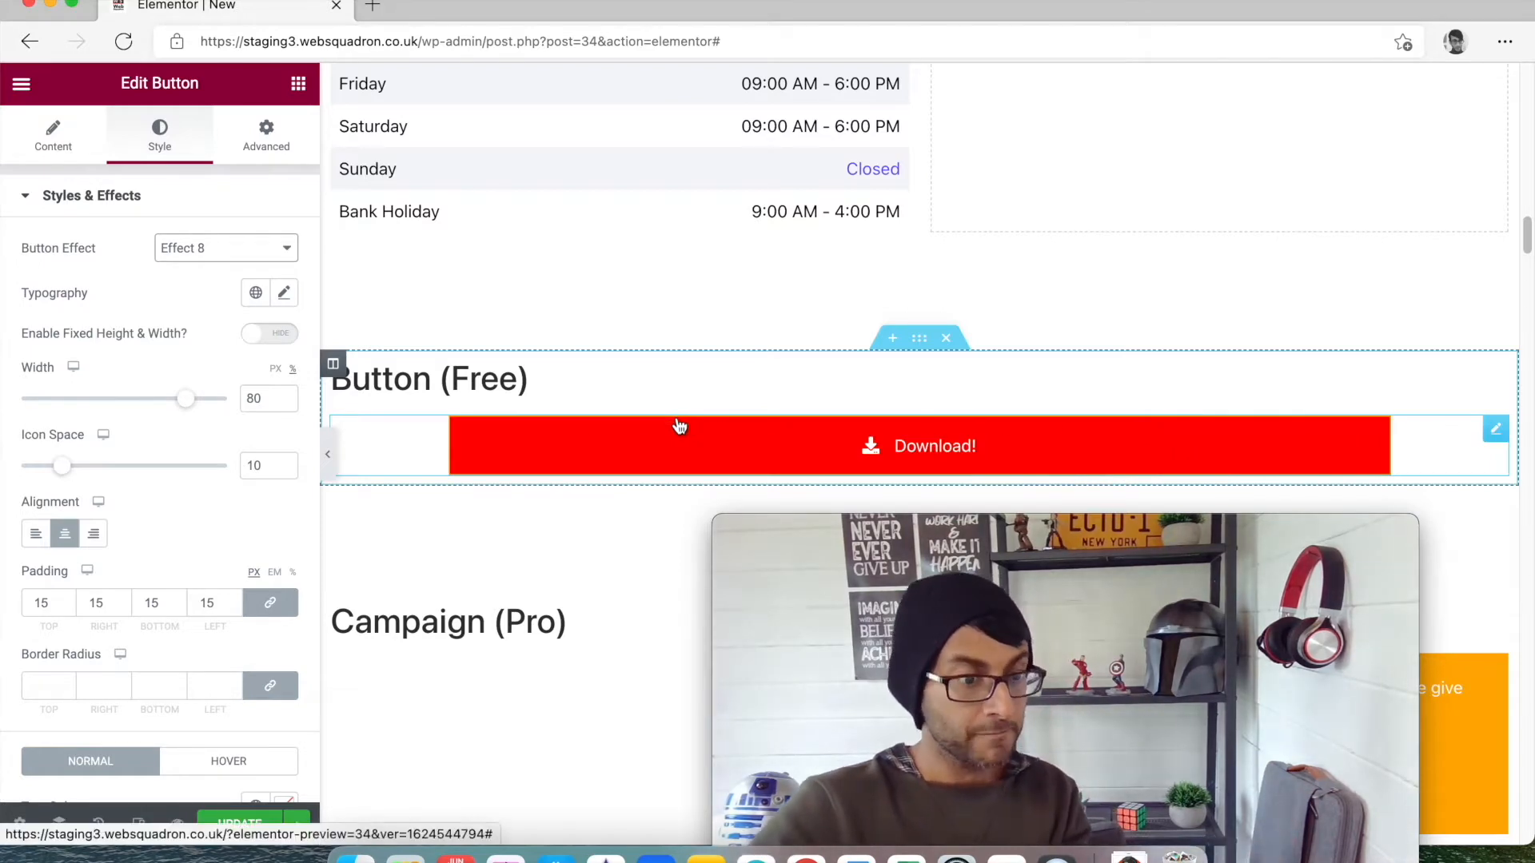
Open the Campaign (Pro) widget for editing.
scroll(1052, 405, "down", 5)
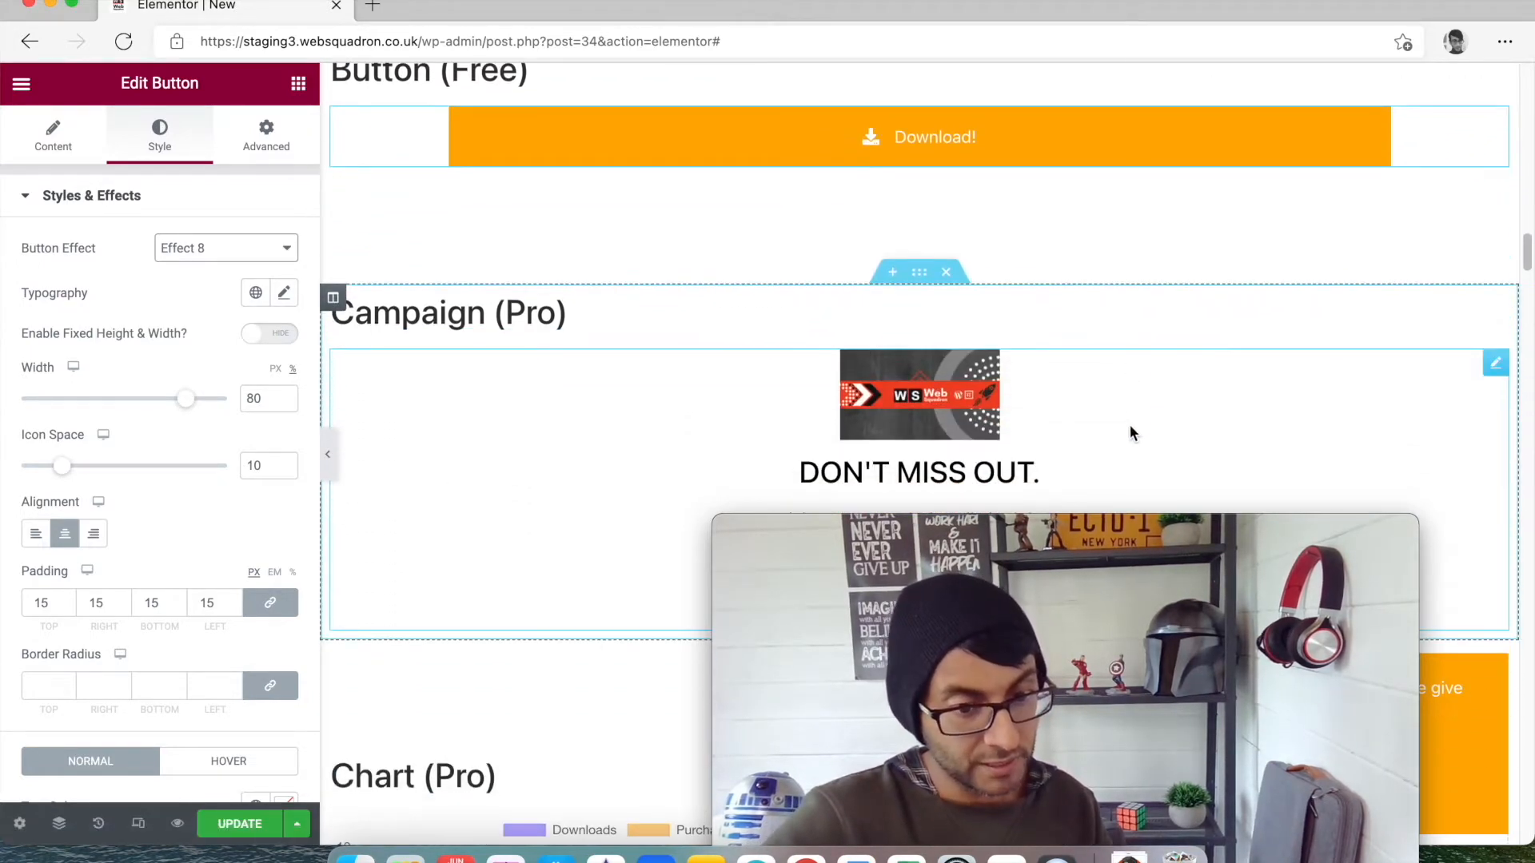
scroll(1142, 437, "down", 2)
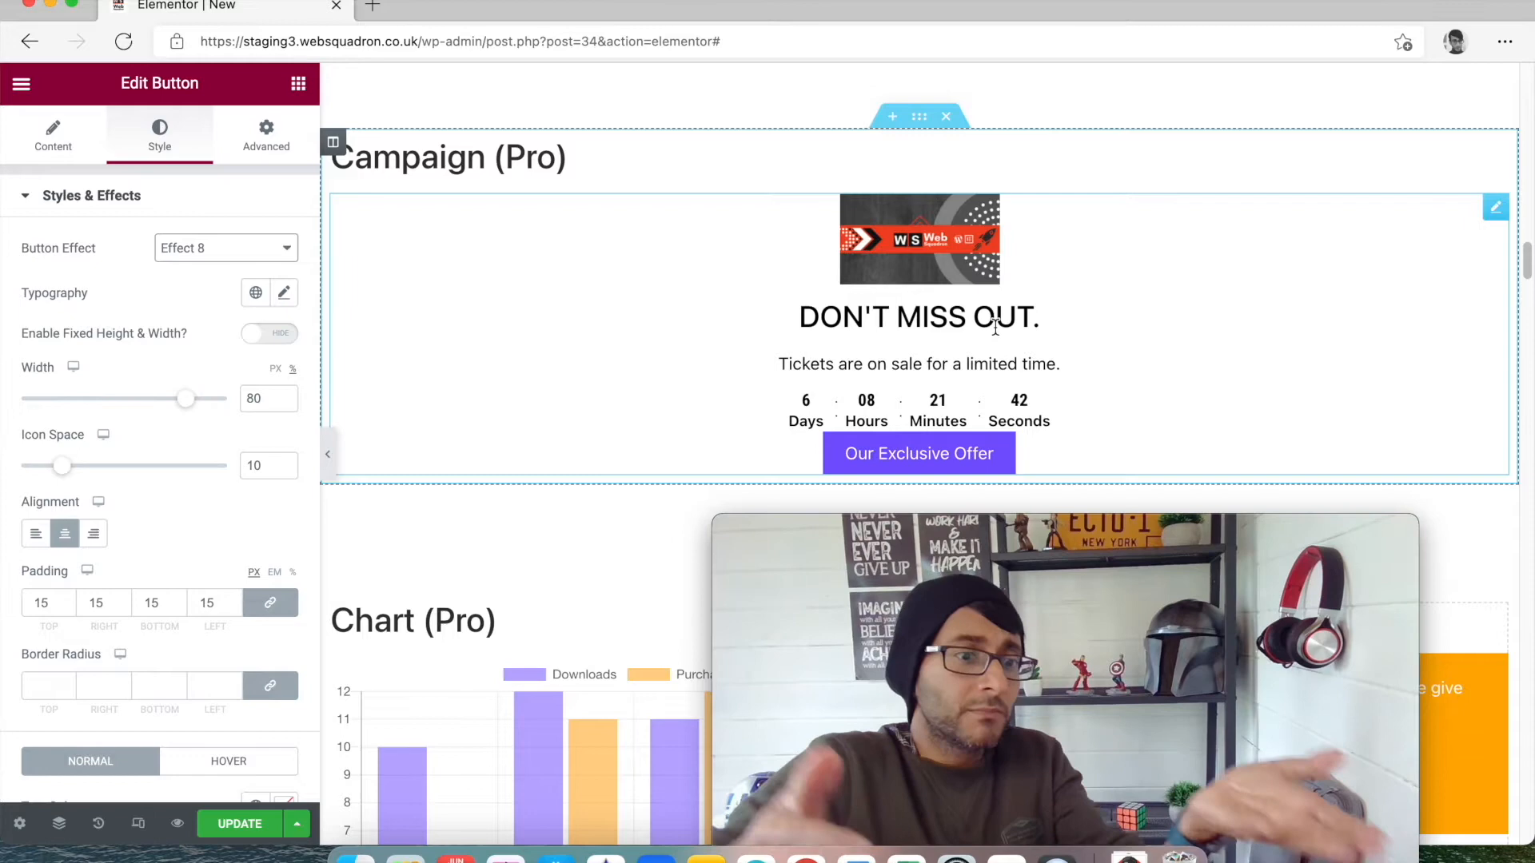
left_click(1492, 210)
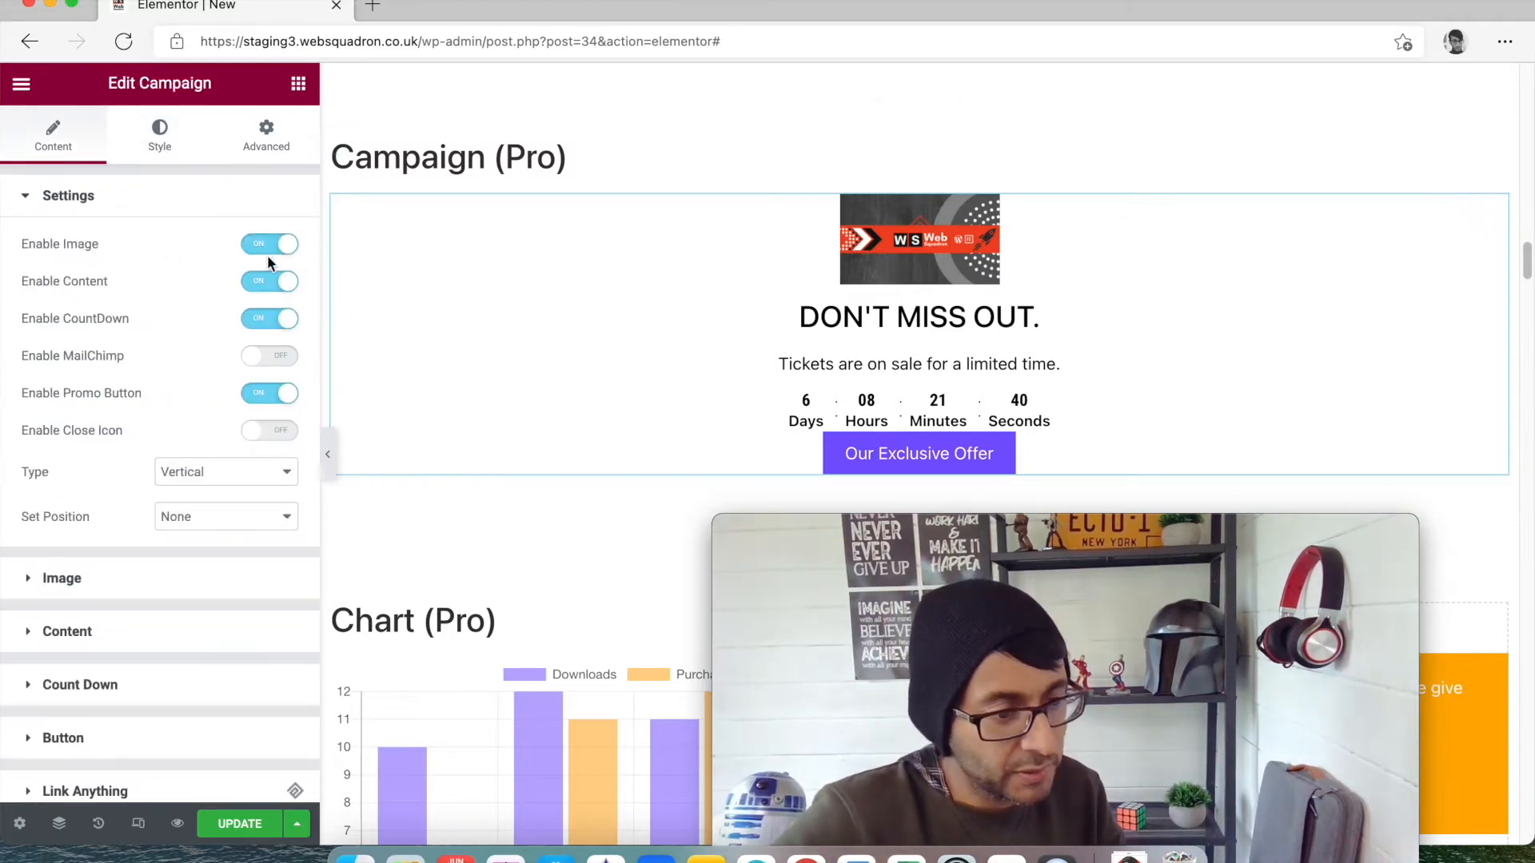
Switch the Campaign widget's image off and back on, and its MailChimp option on and back off.
left_click(275, 247)
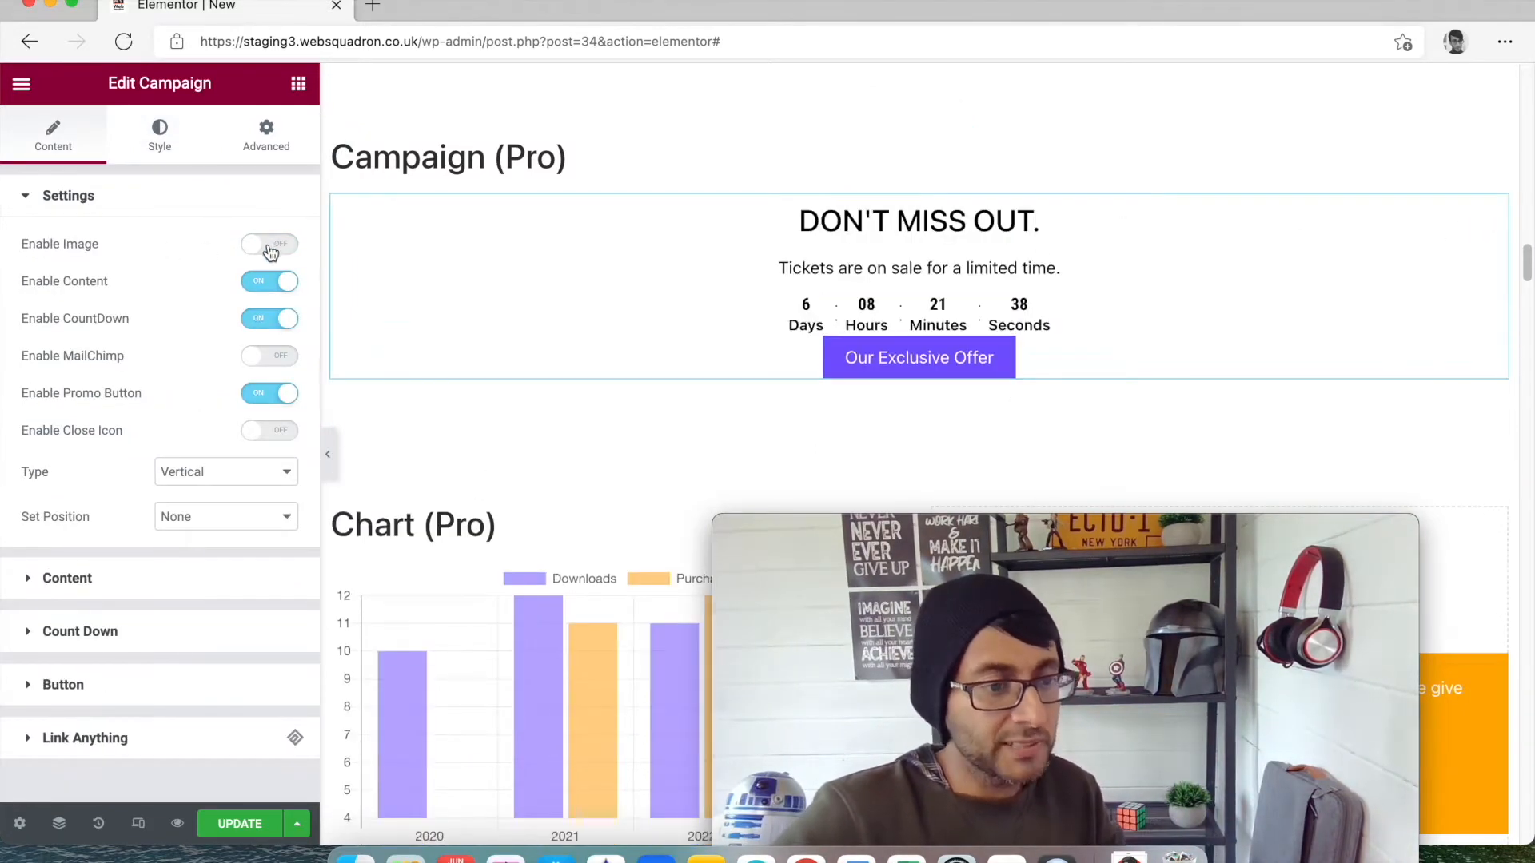
left_click(280, 249)
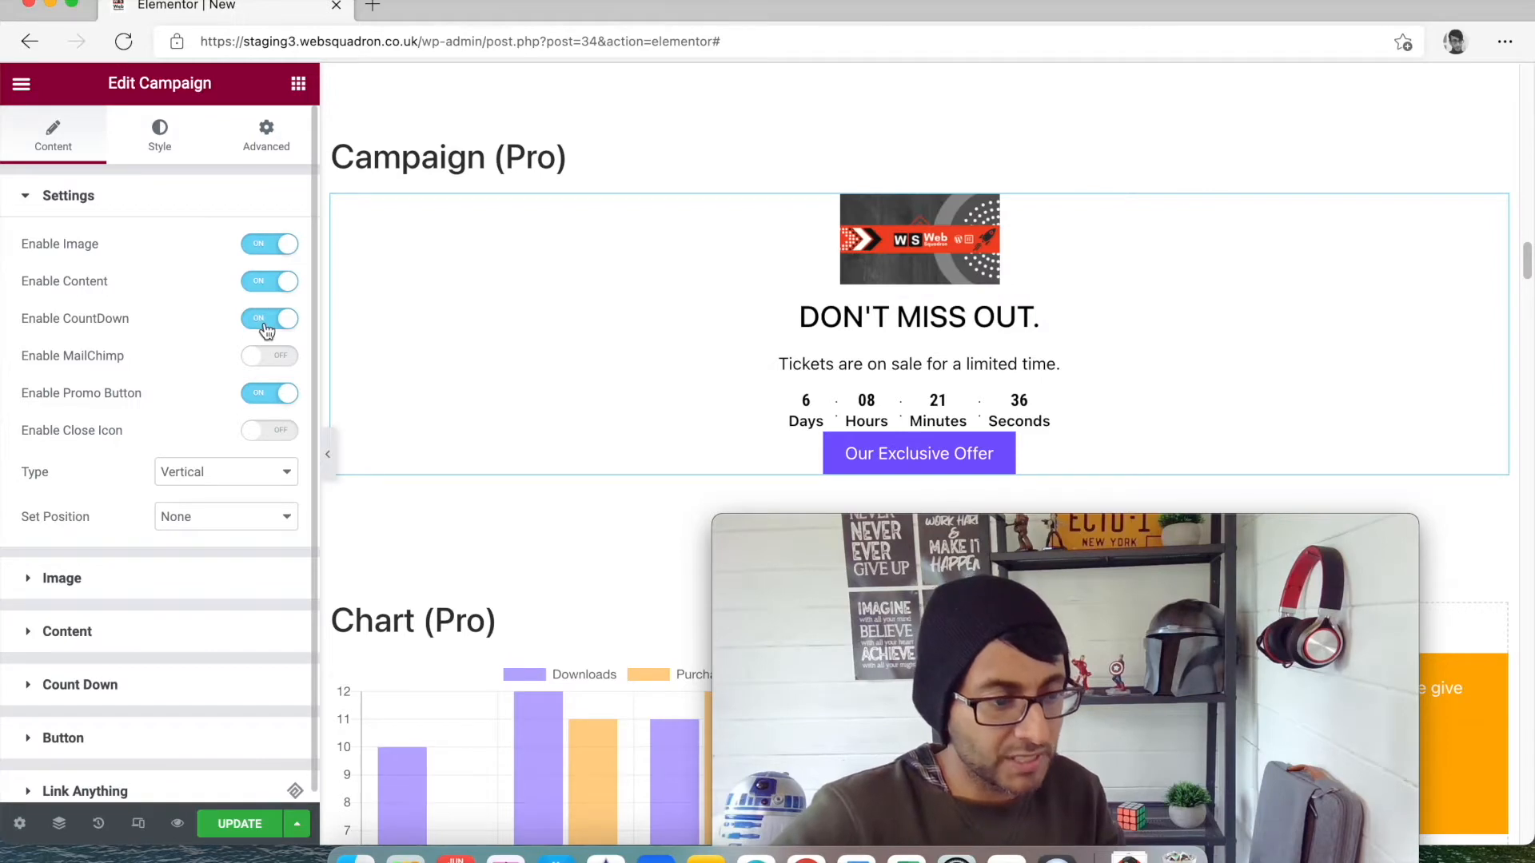
left_click(273, 355)
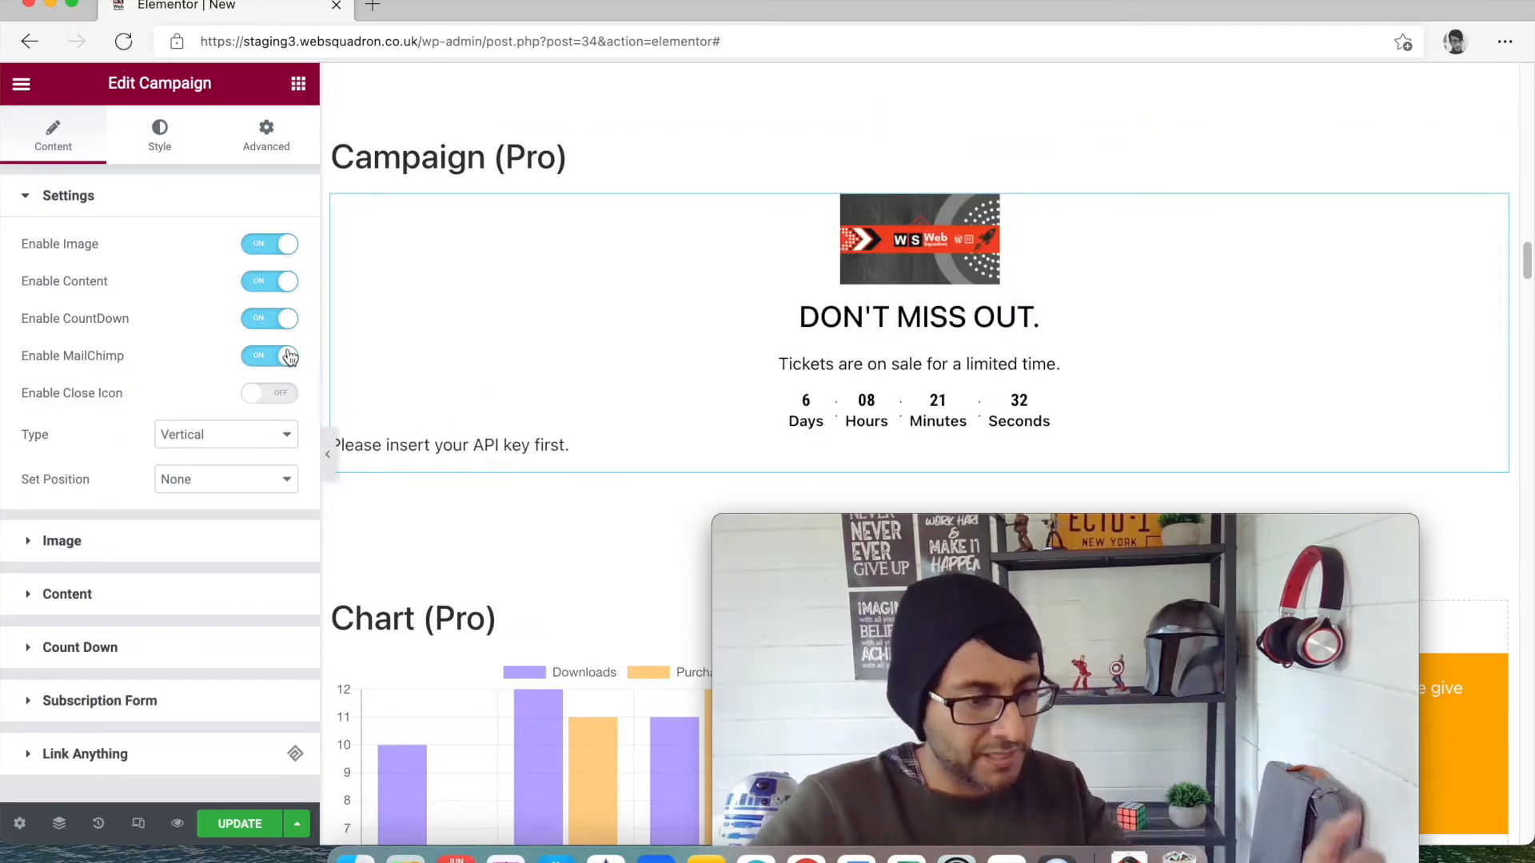
left_click(264, 358)
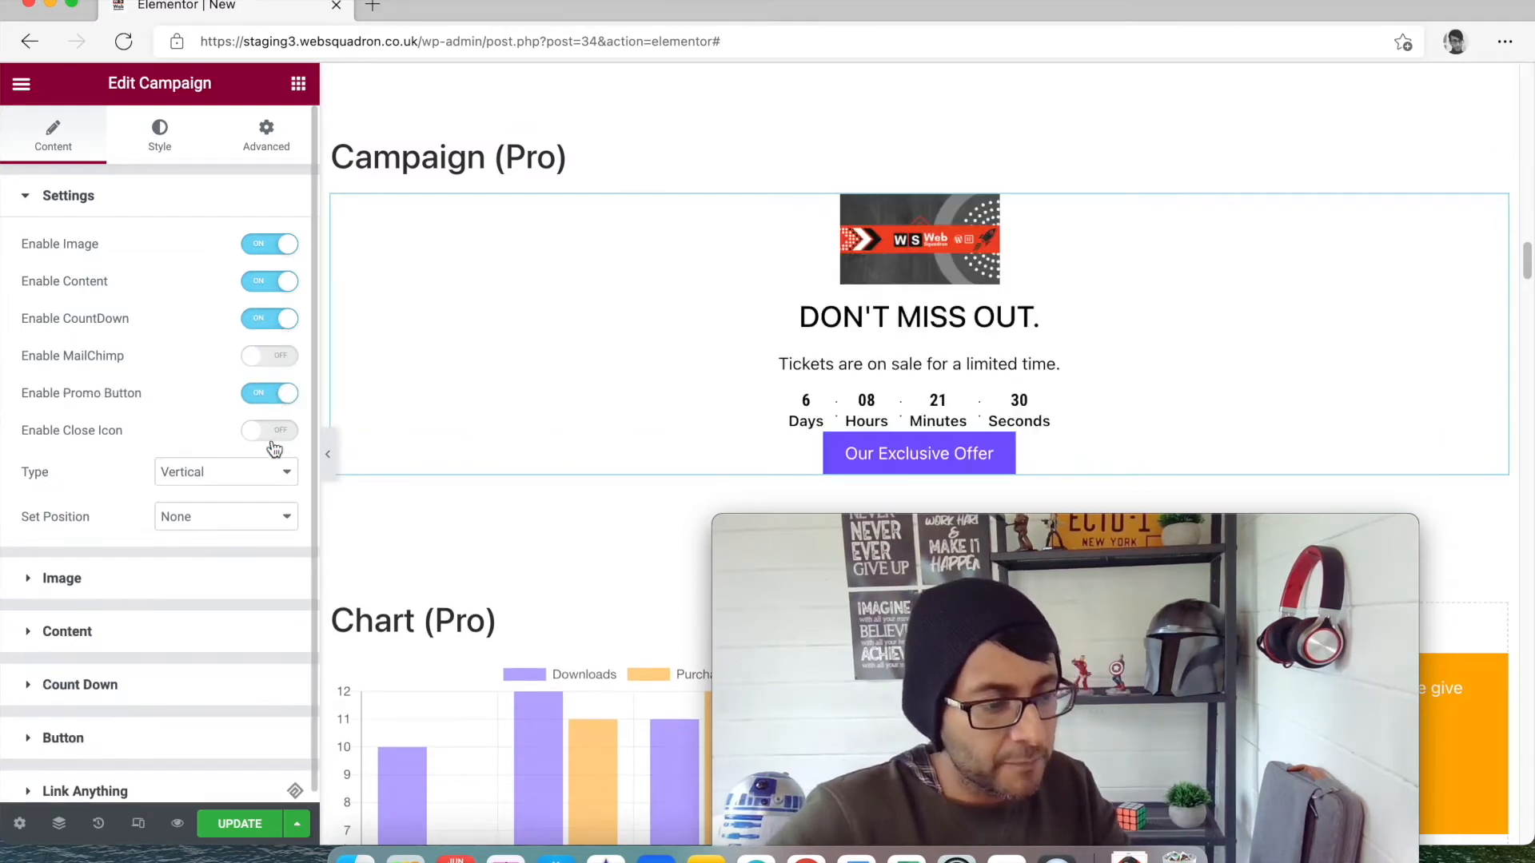
Try the Horozontal layout type on the Campaign widget and return it to Vertical.
left_click(266, 480)
left_click(261, 496)
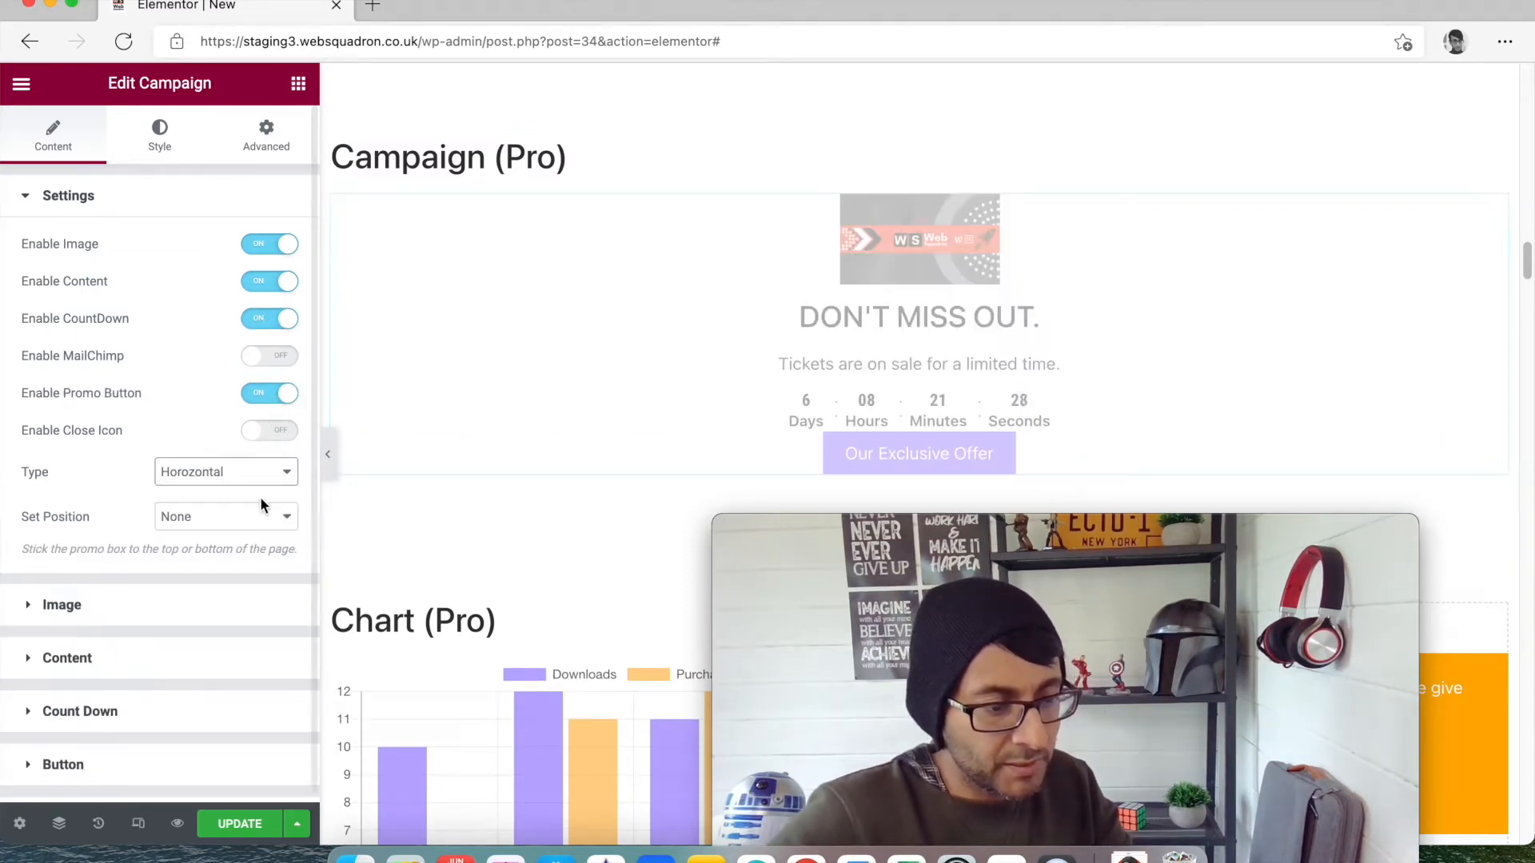
left_click(248, 472)
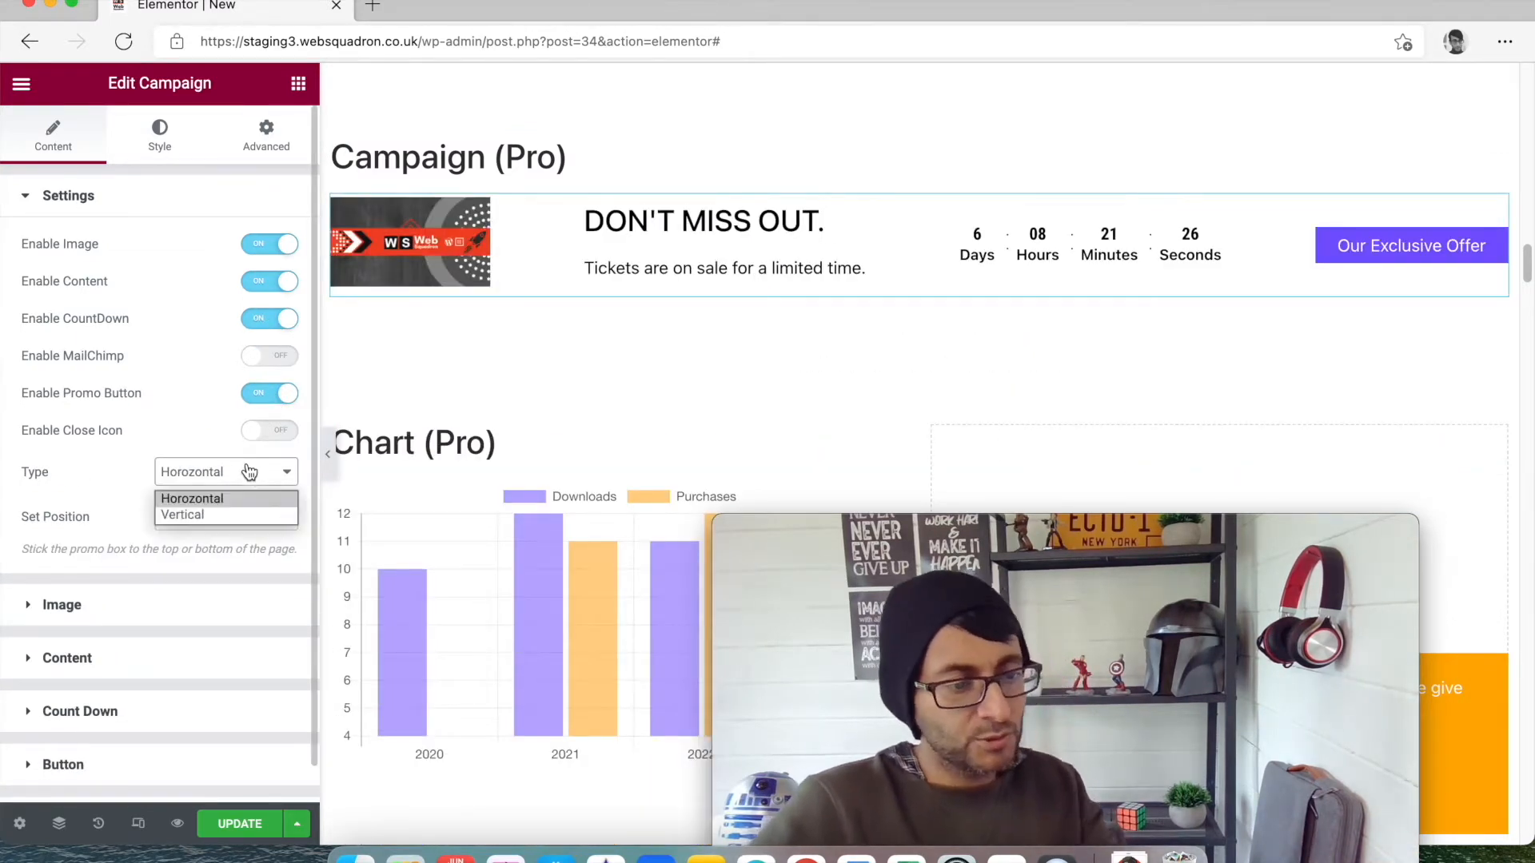
left_click(243, 520)
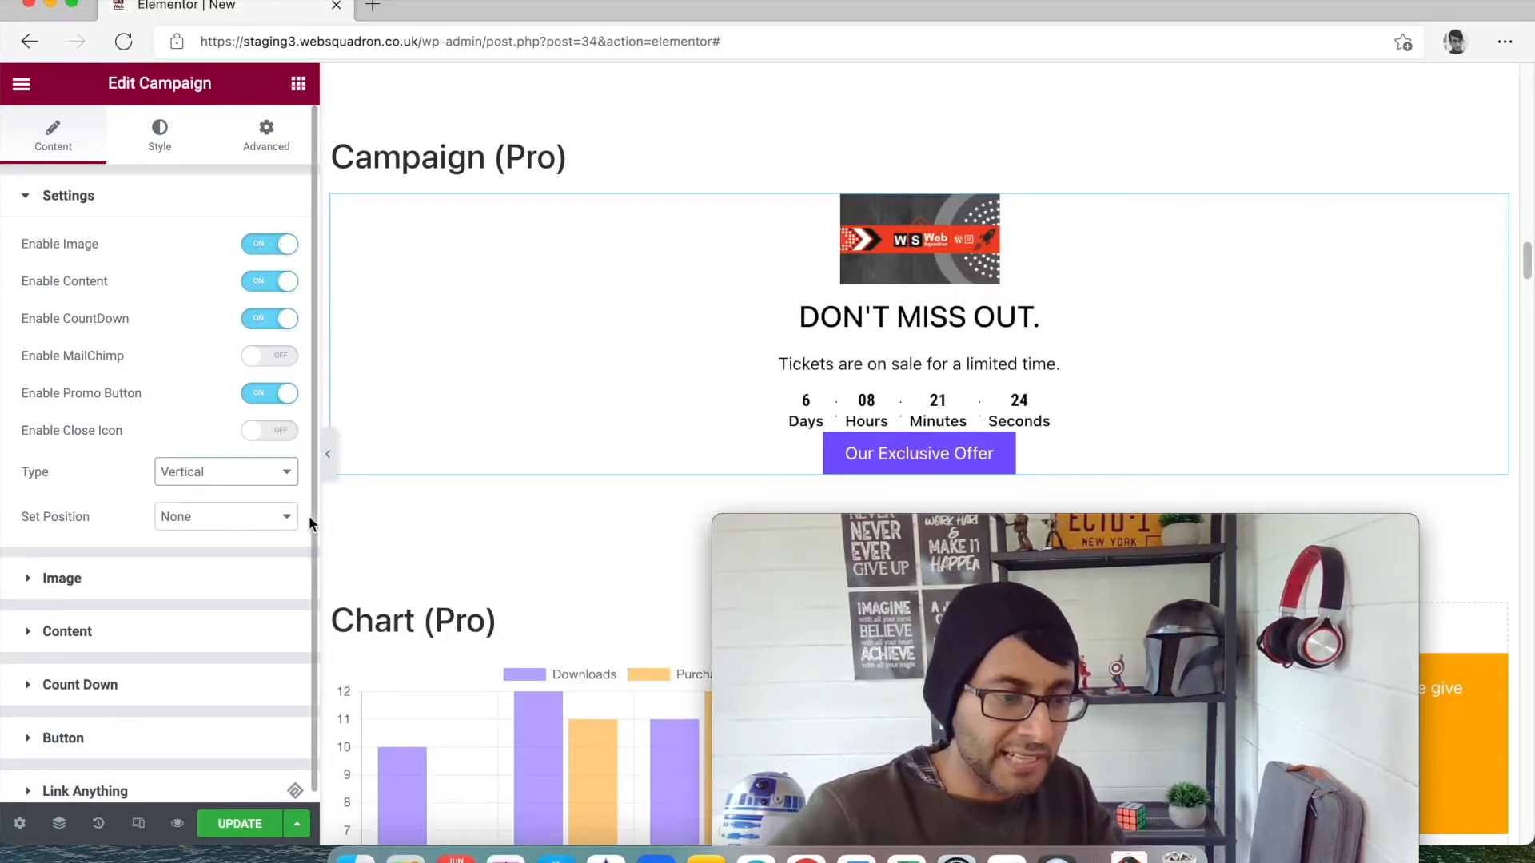
Try the Fixed Top Left position on the Campaign widget and return it to None.
left_click(249, 525)
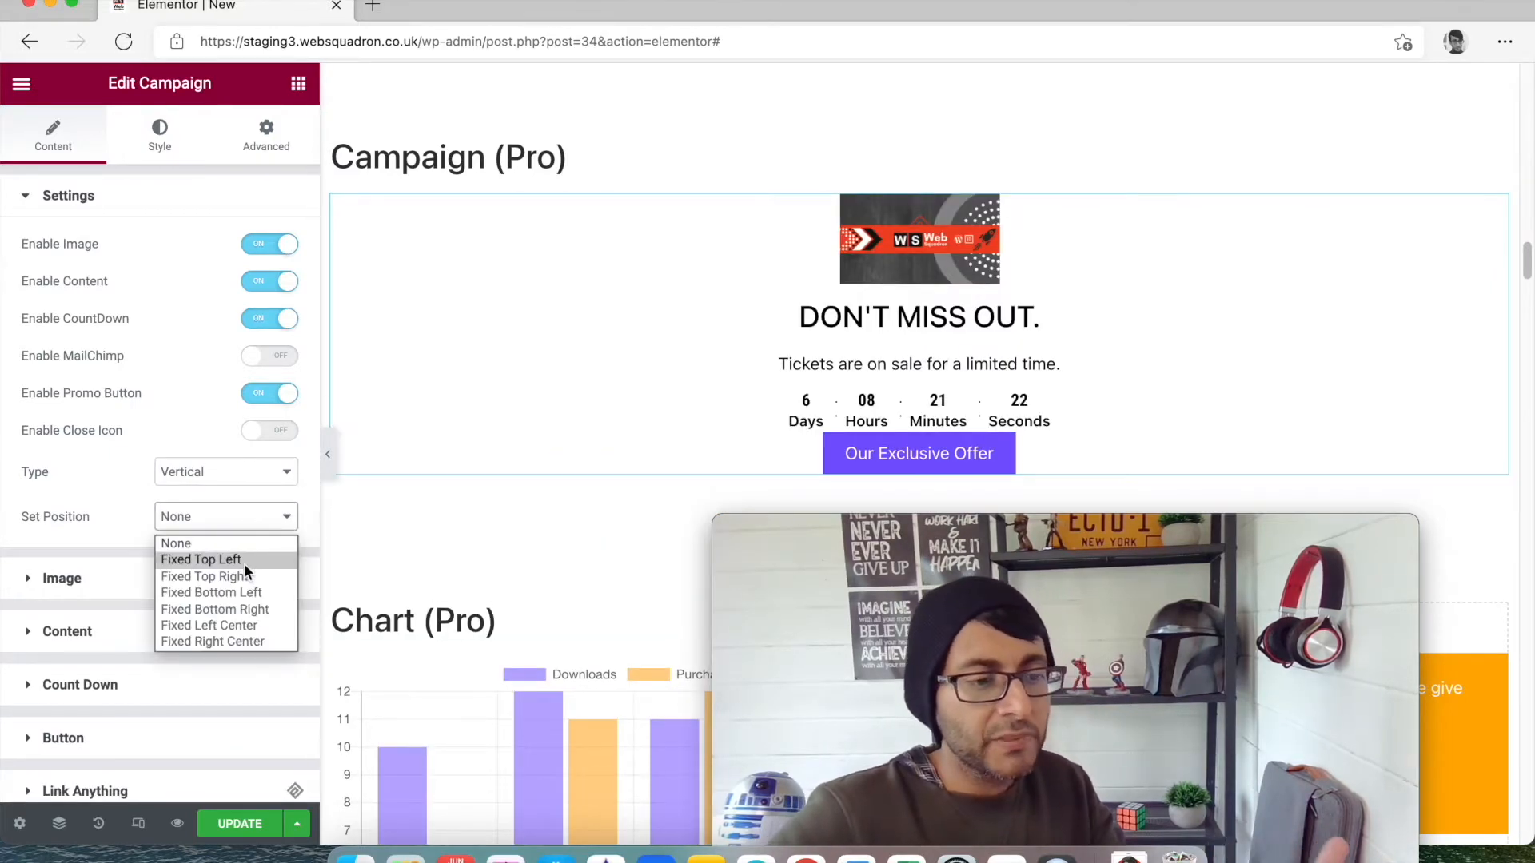
left_click(243, 563)
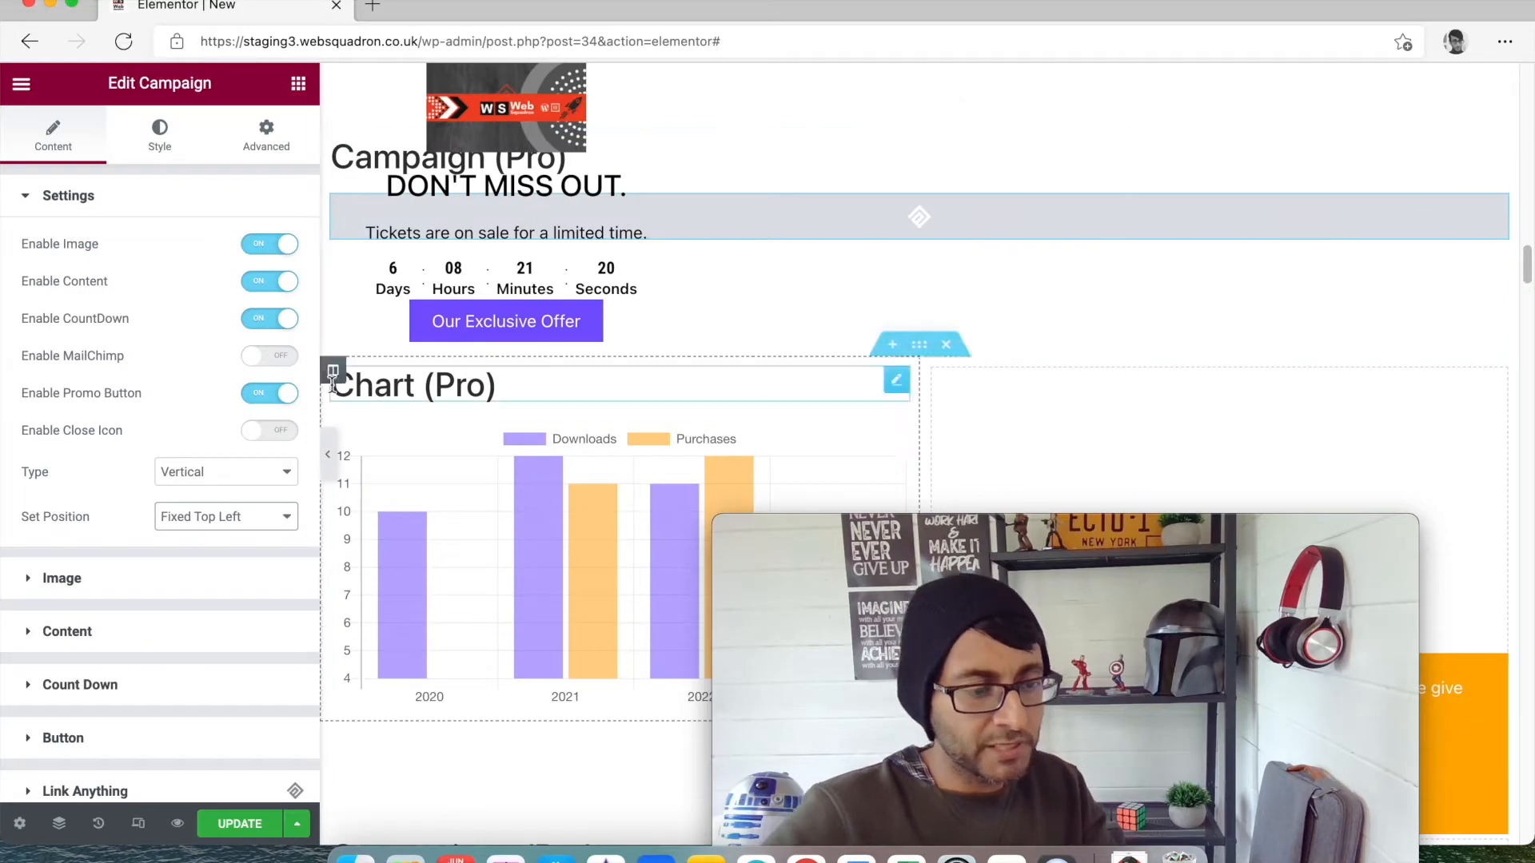
left_click(263, 528)
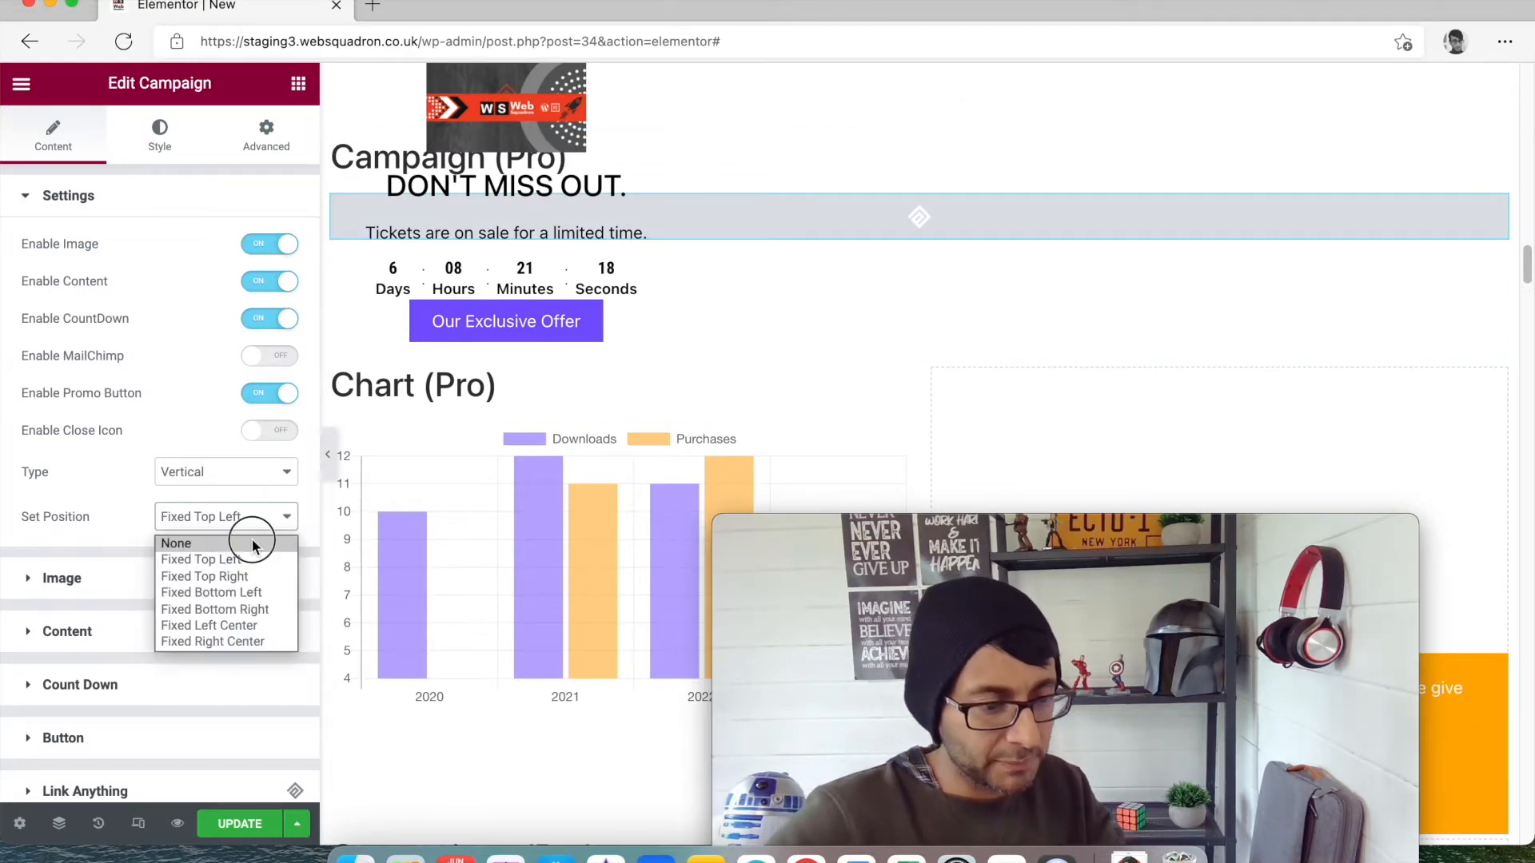
left_click(252, 539)
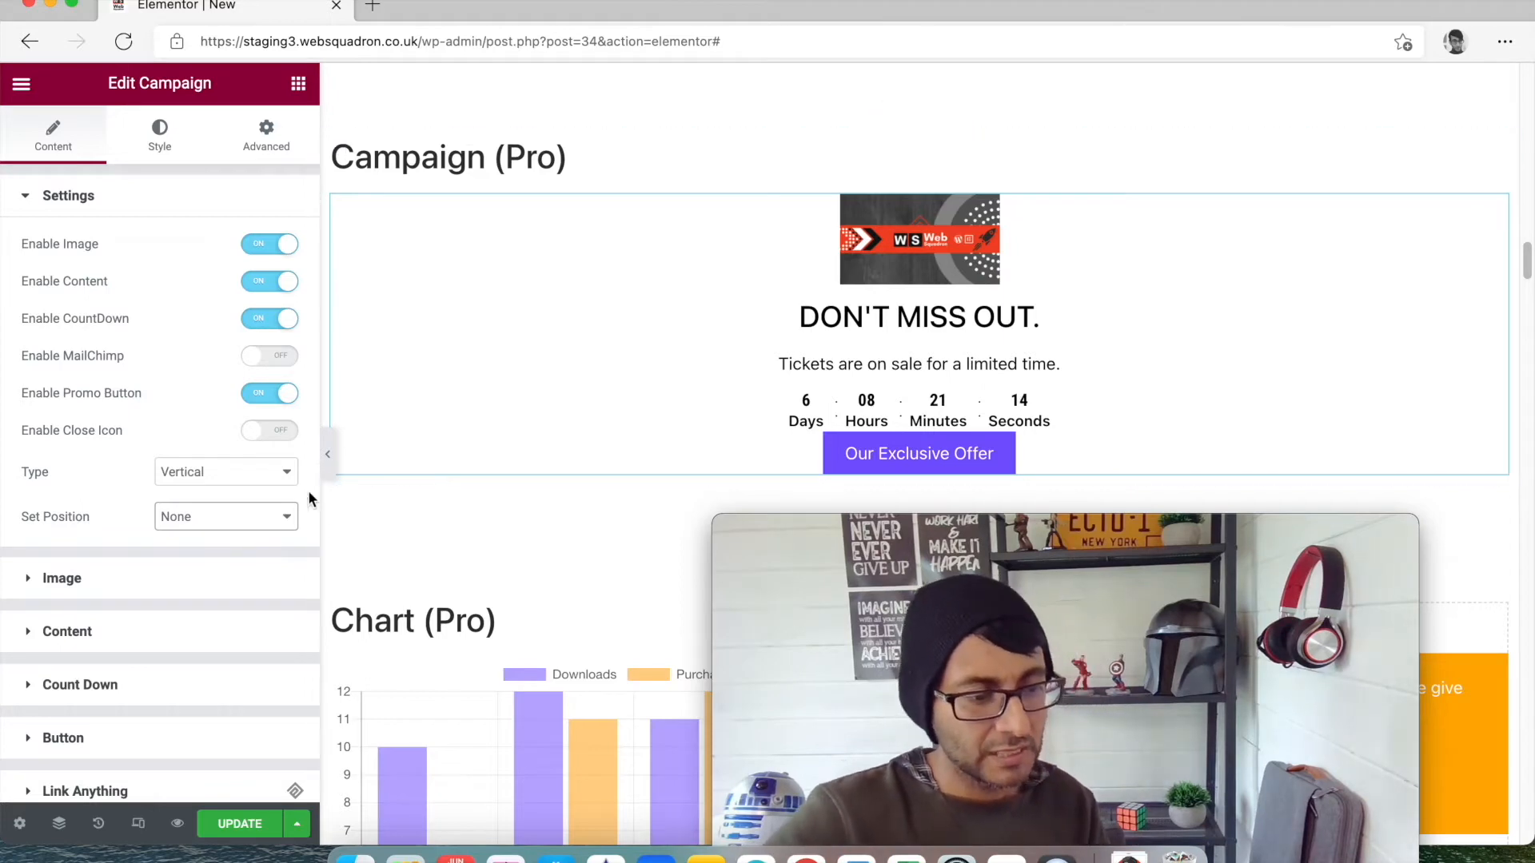
Examine the Campaign widget's heading and details content, its button settings and its container style options.
scroll(263, 520, "down", 1)
left_click(186, 623)
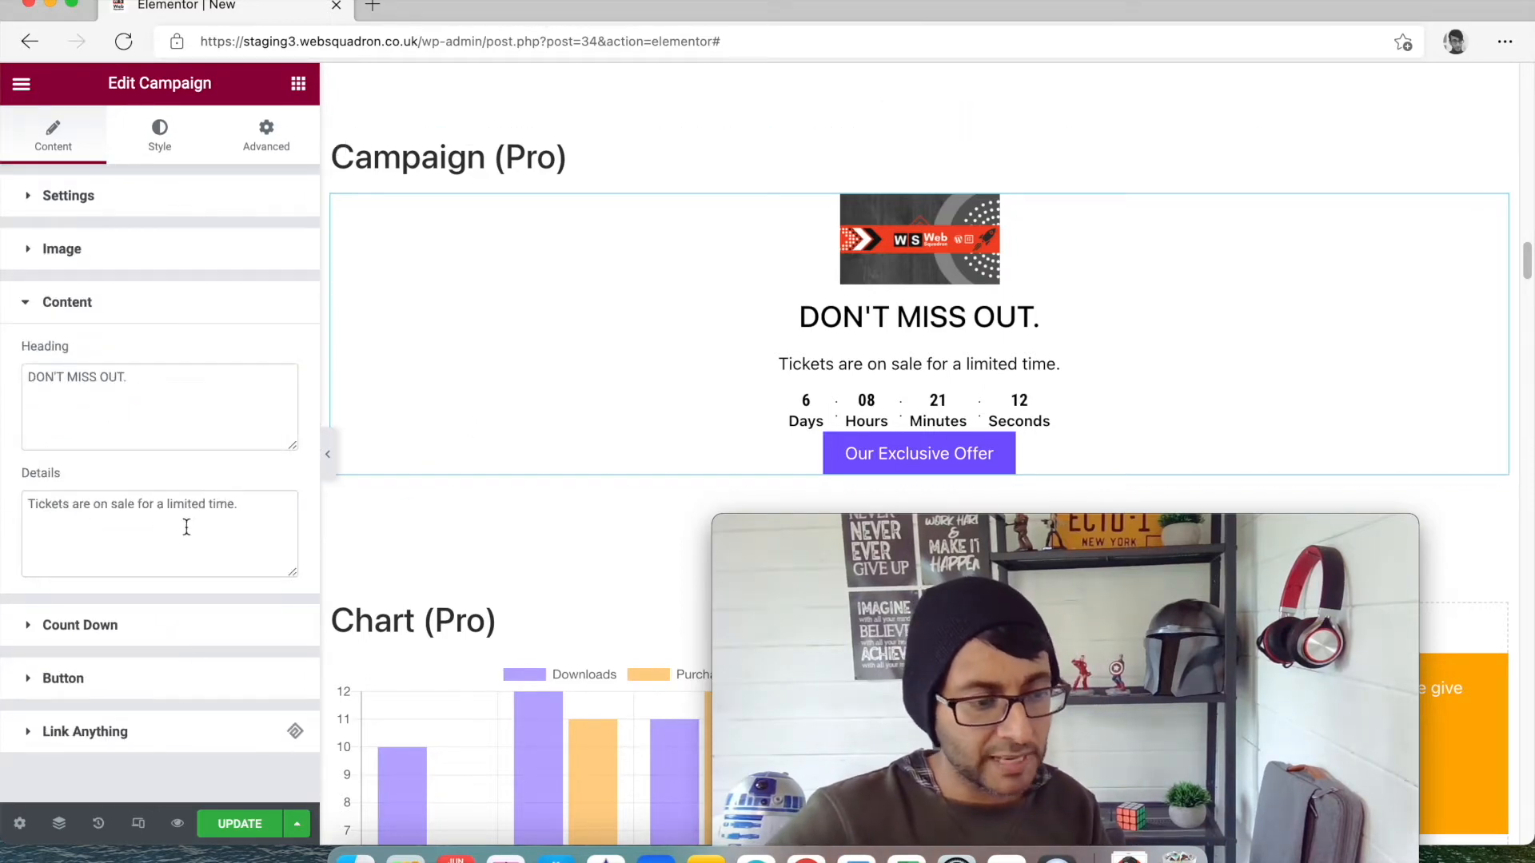
left_click(184, 679)
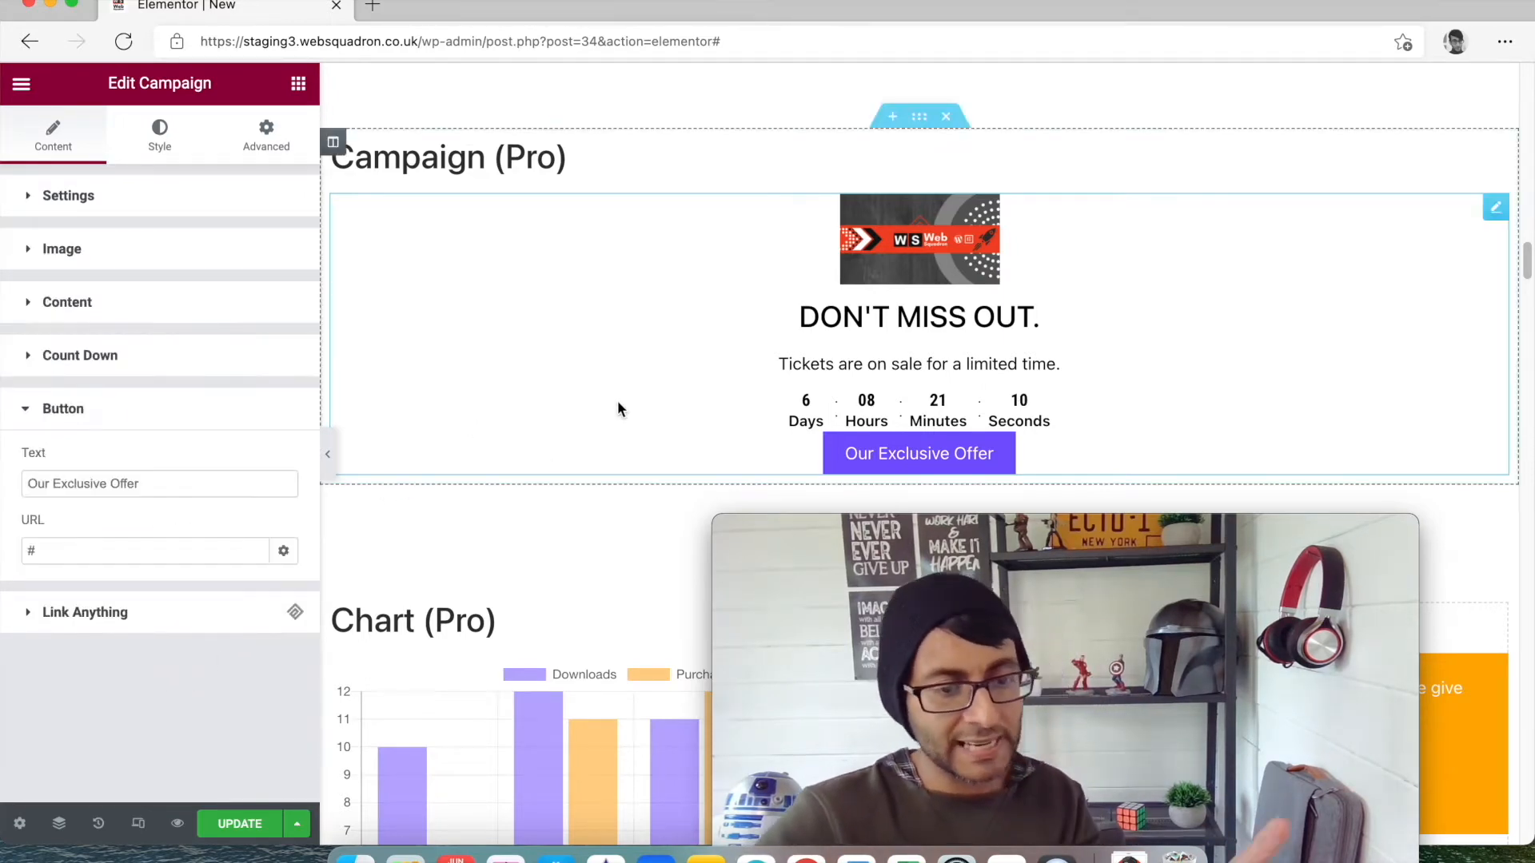
left_click(184, 147)
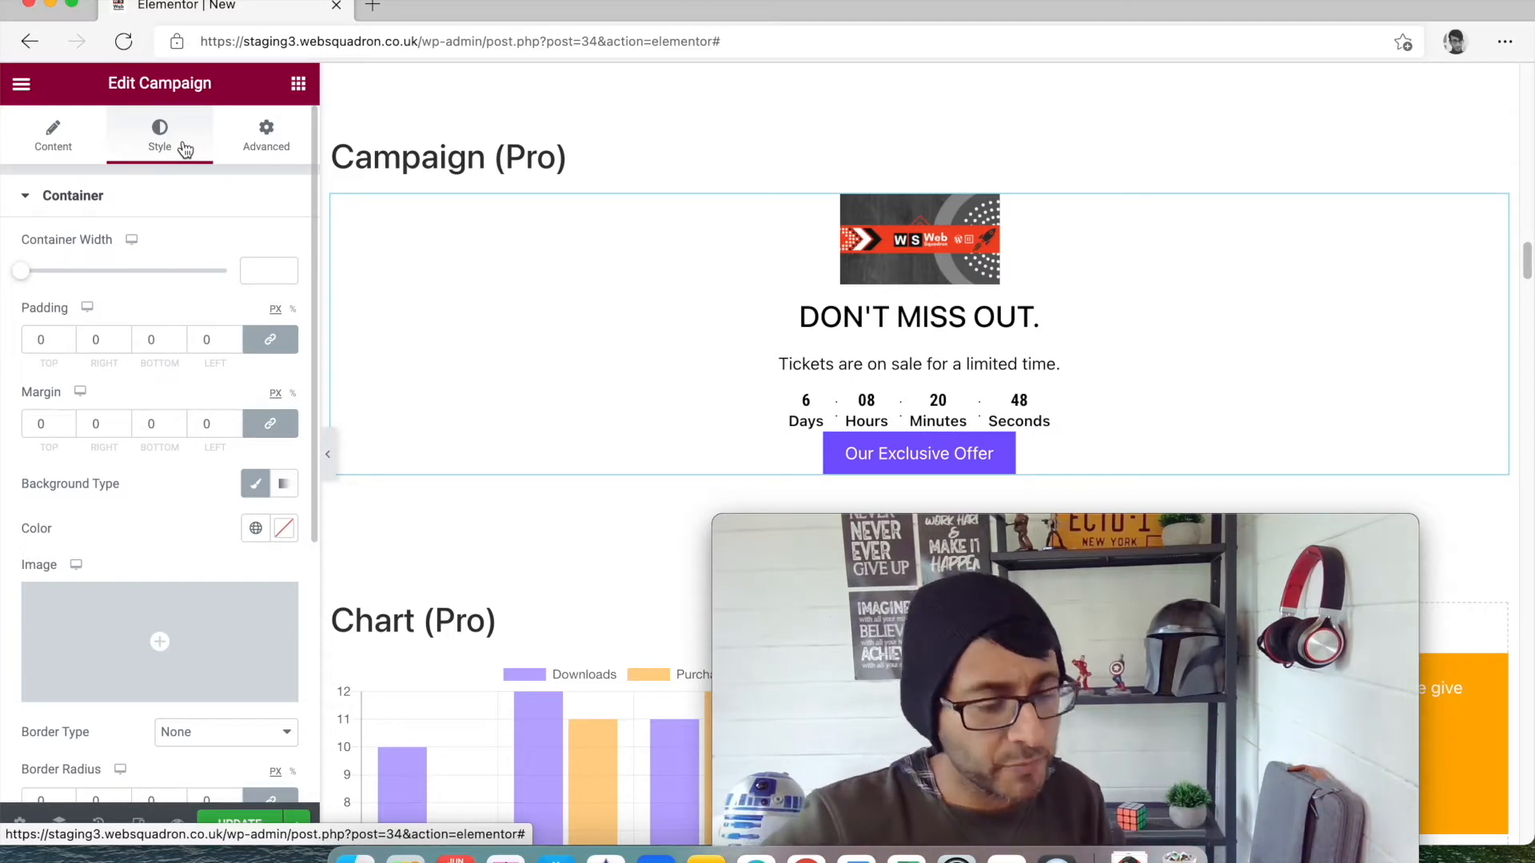
Open the Chart (Pro) widget for editing.
scroll(1111, 436, "down", 5)
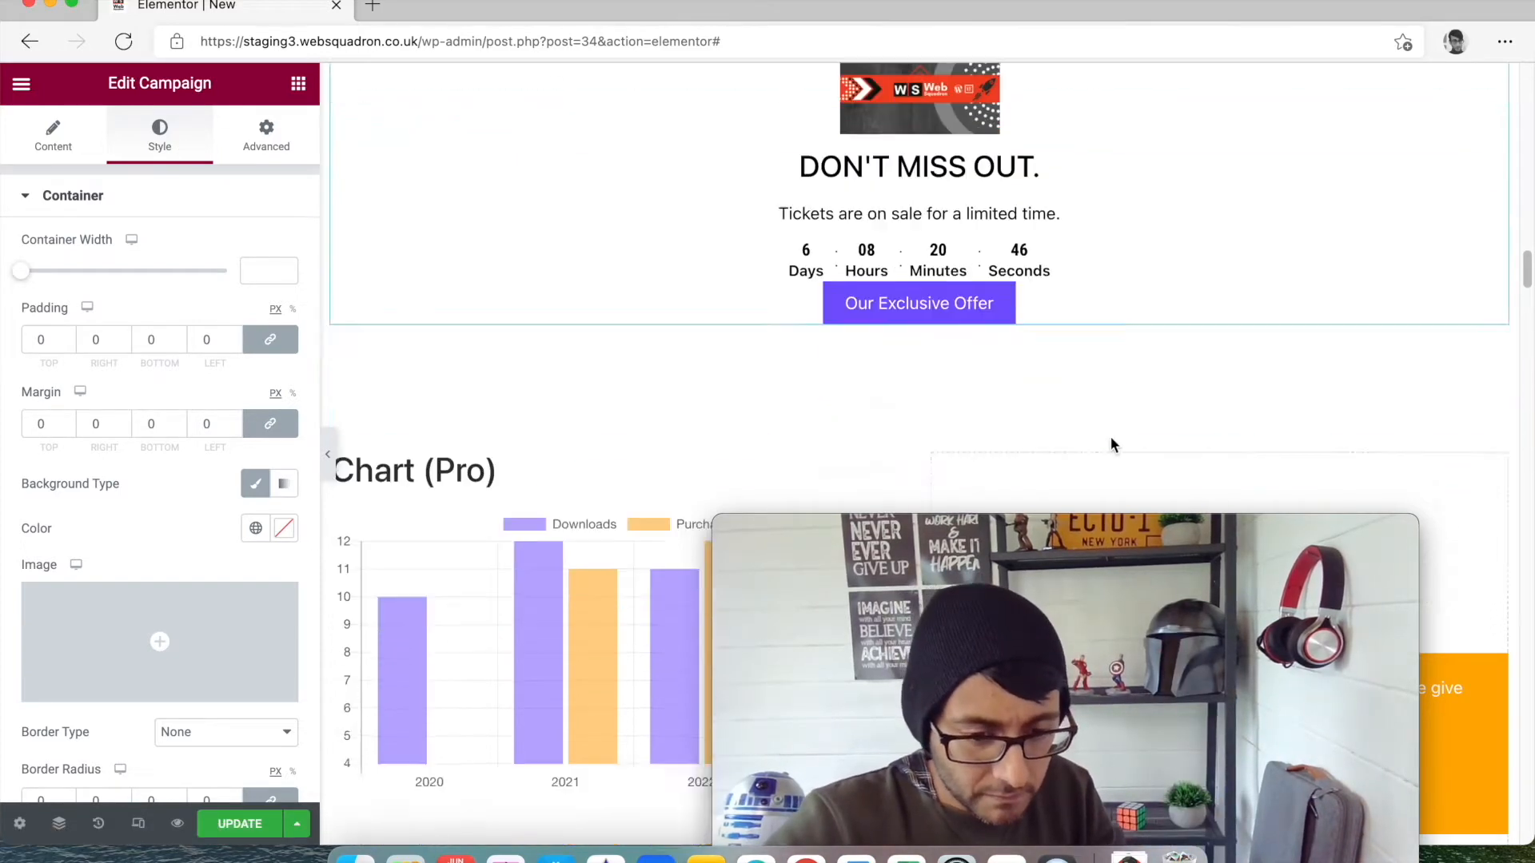
scroll(937, 387, "up", 7)
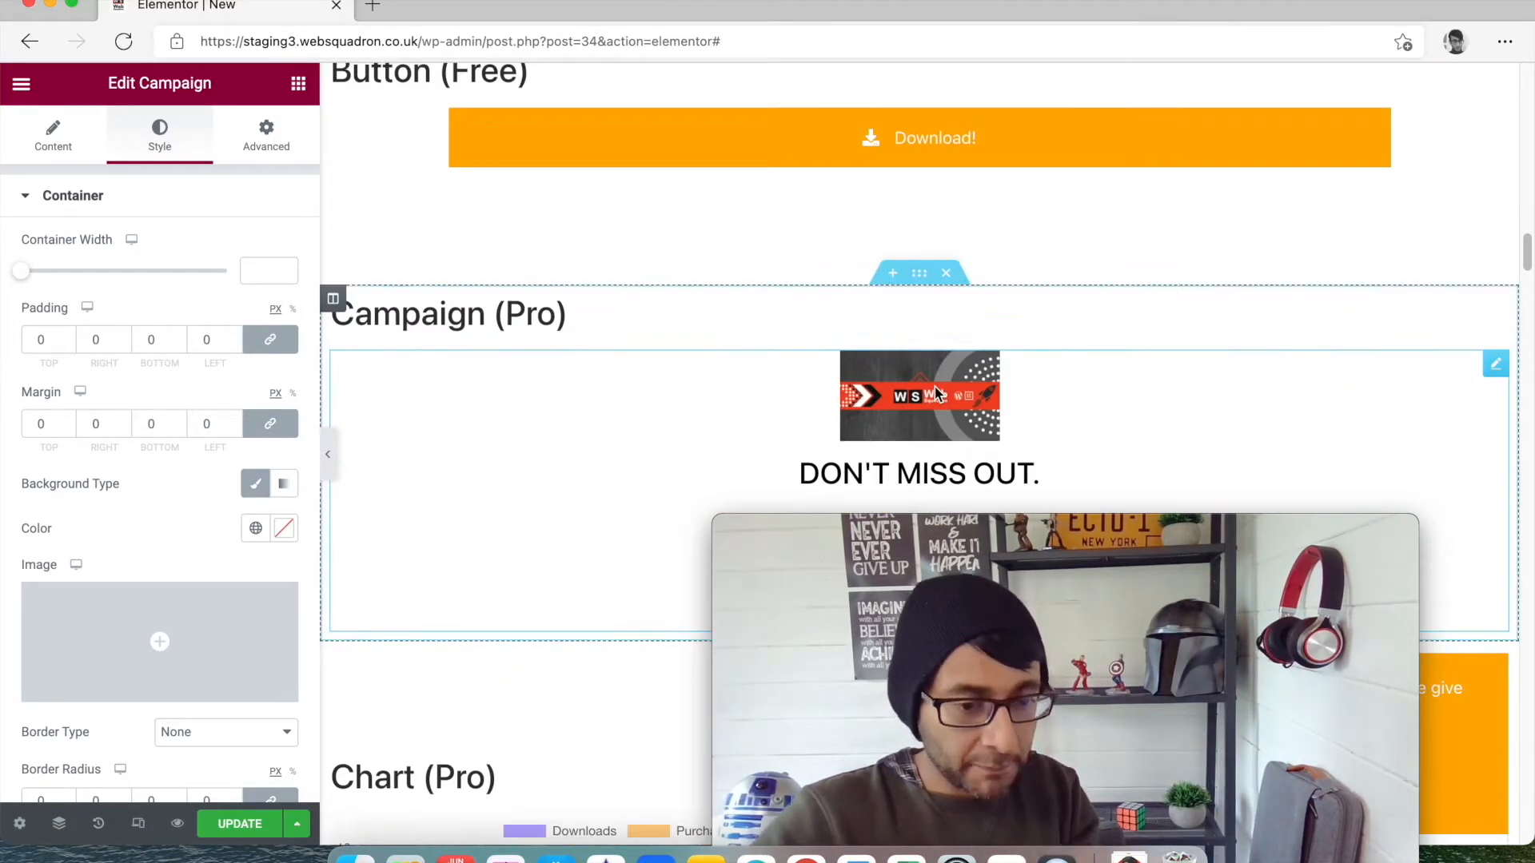
scroll(937, 376, "down", 10)
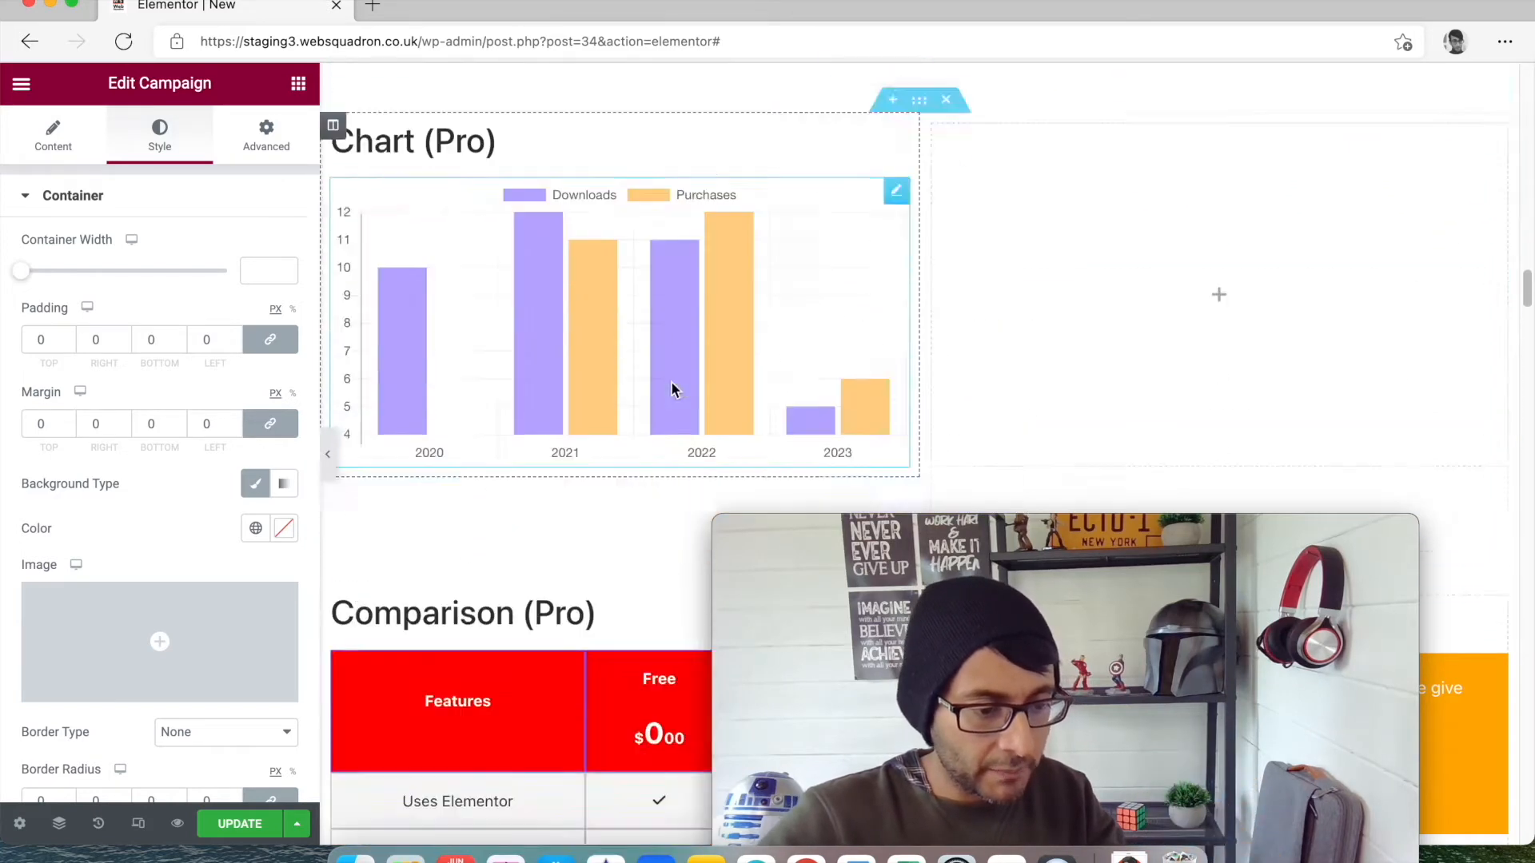
scroll(473, 170, "up", 2)
left_click_drag(1527, 292, 1527, 295)
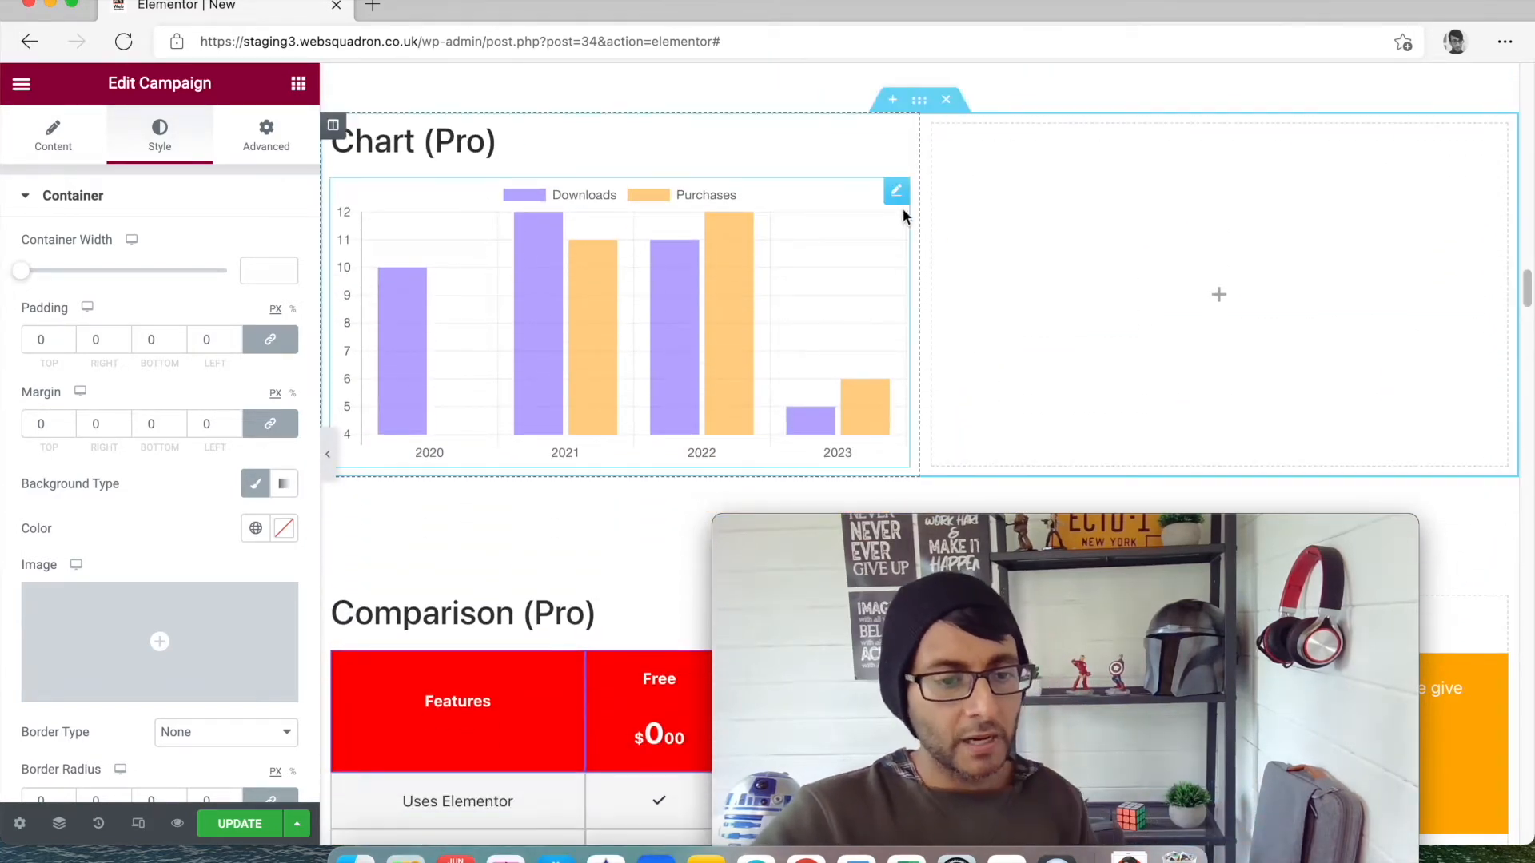
left_click(898, 196)
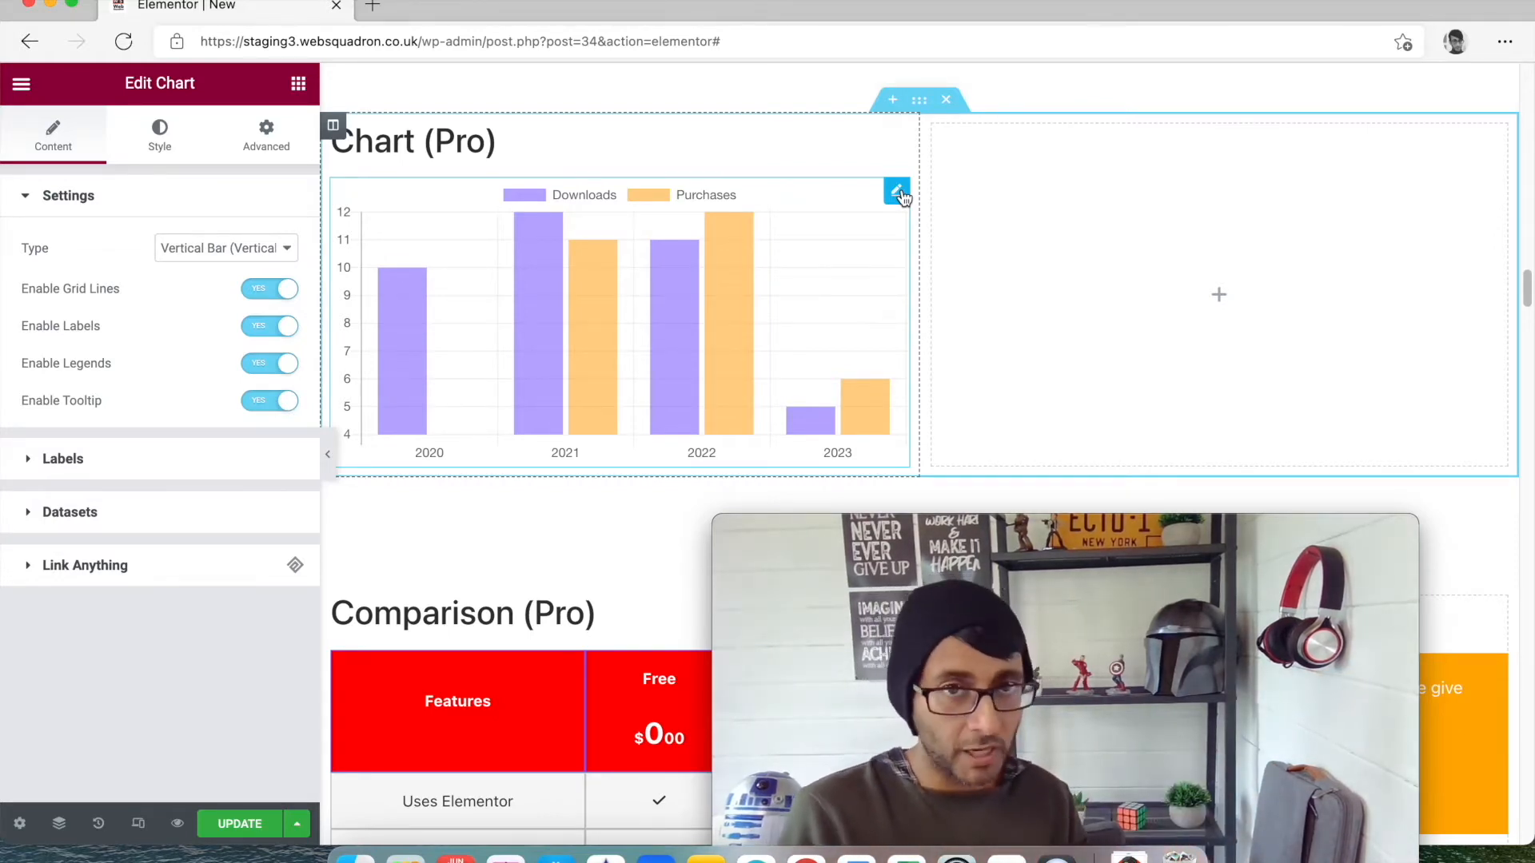
Try the Horozontal Bar and Pie types on the chart and return it to Vertical Bar.
left_click(207, 254)
left_click(204, 289)
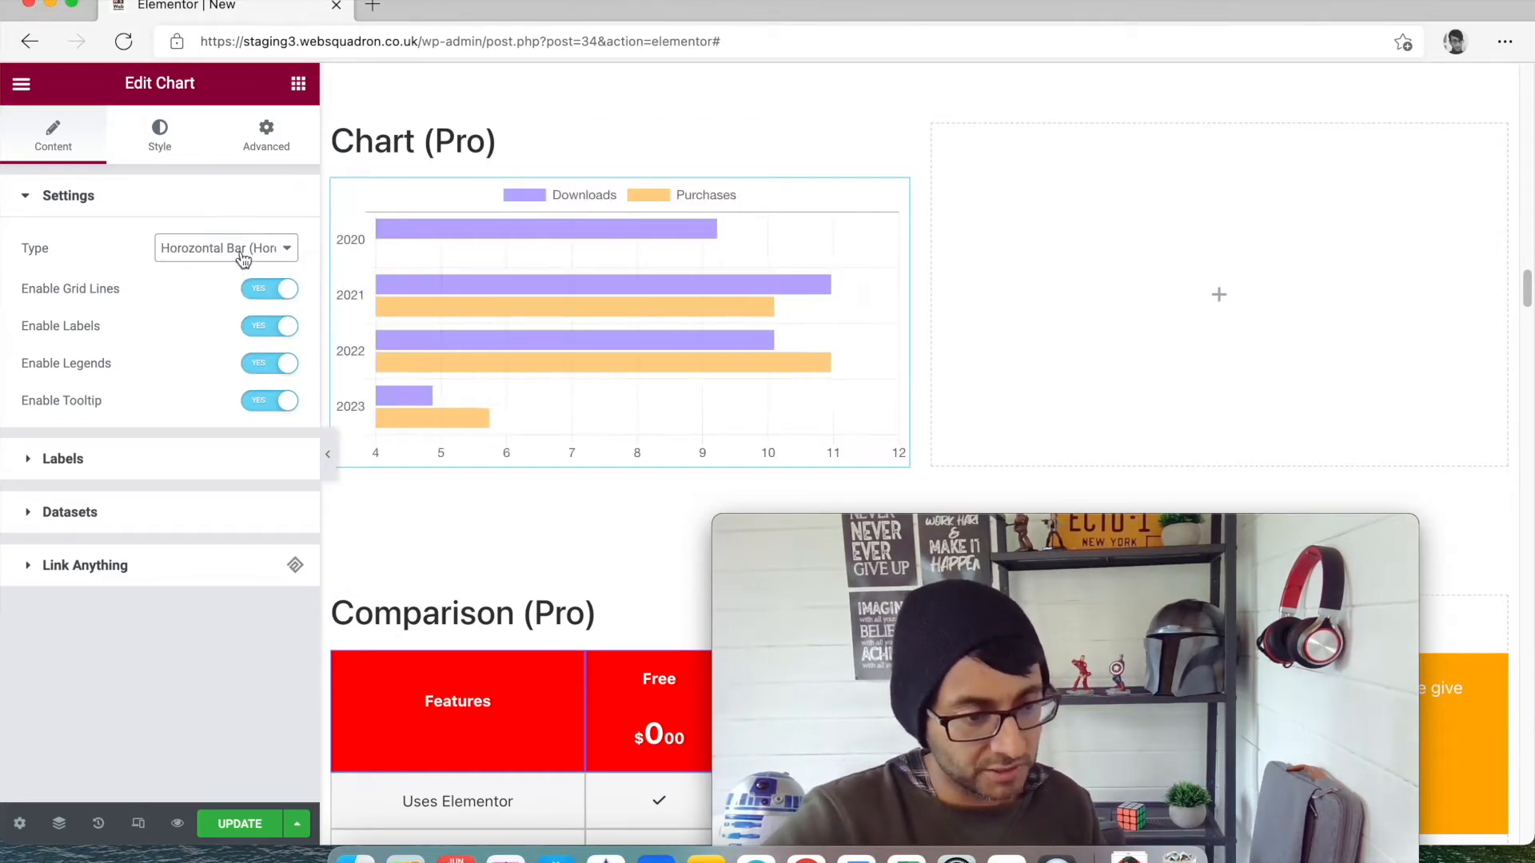
left_click(280, 252)
left_click(249, 340)
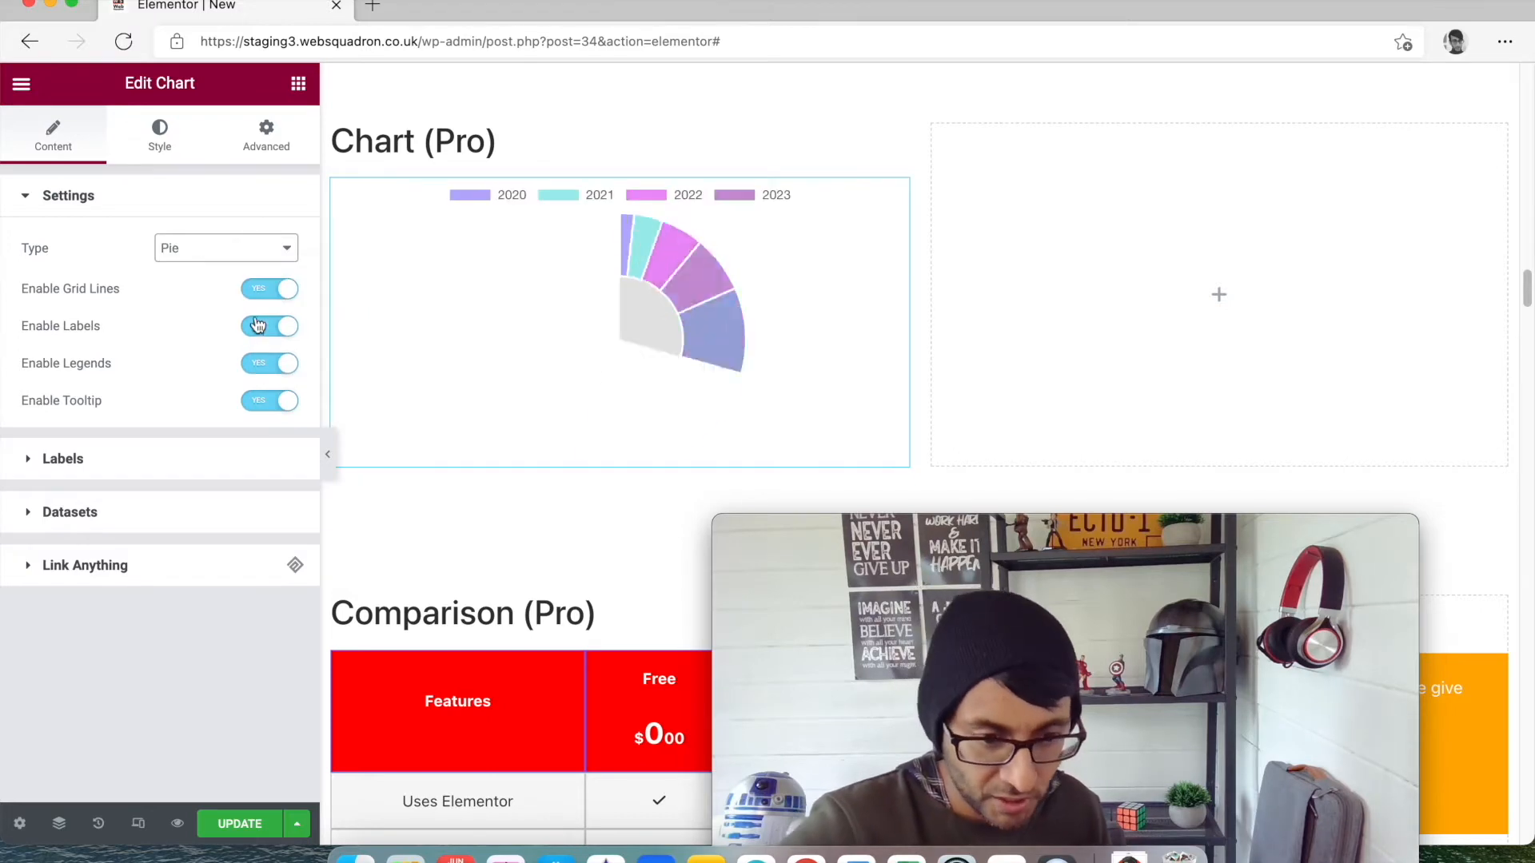
left_click(266, 263)
left_click(255, 276)
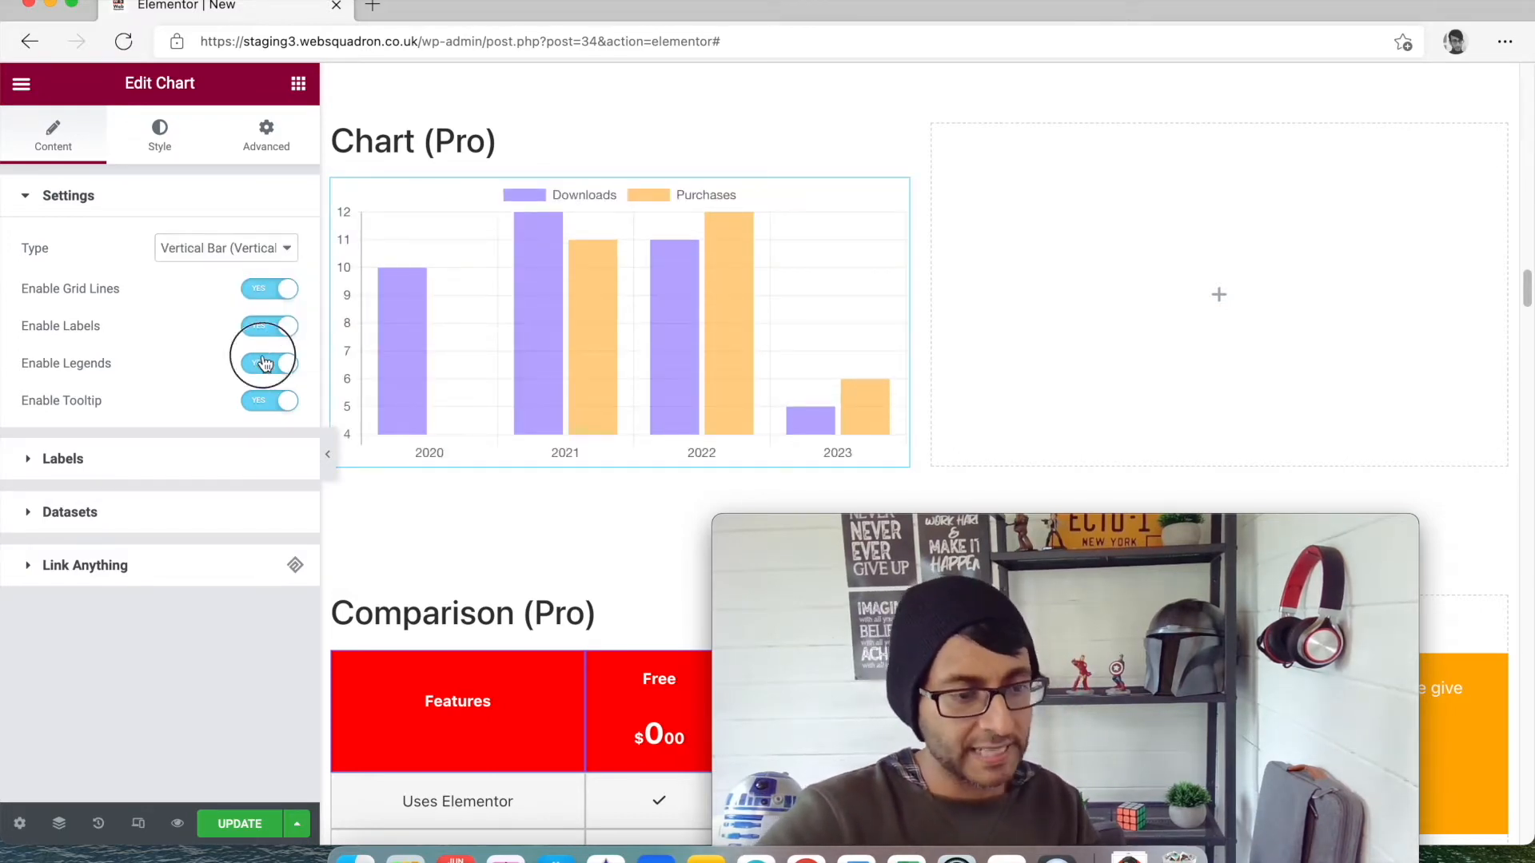
Turn the chart's legends off and back on.
left_click(264, 364)
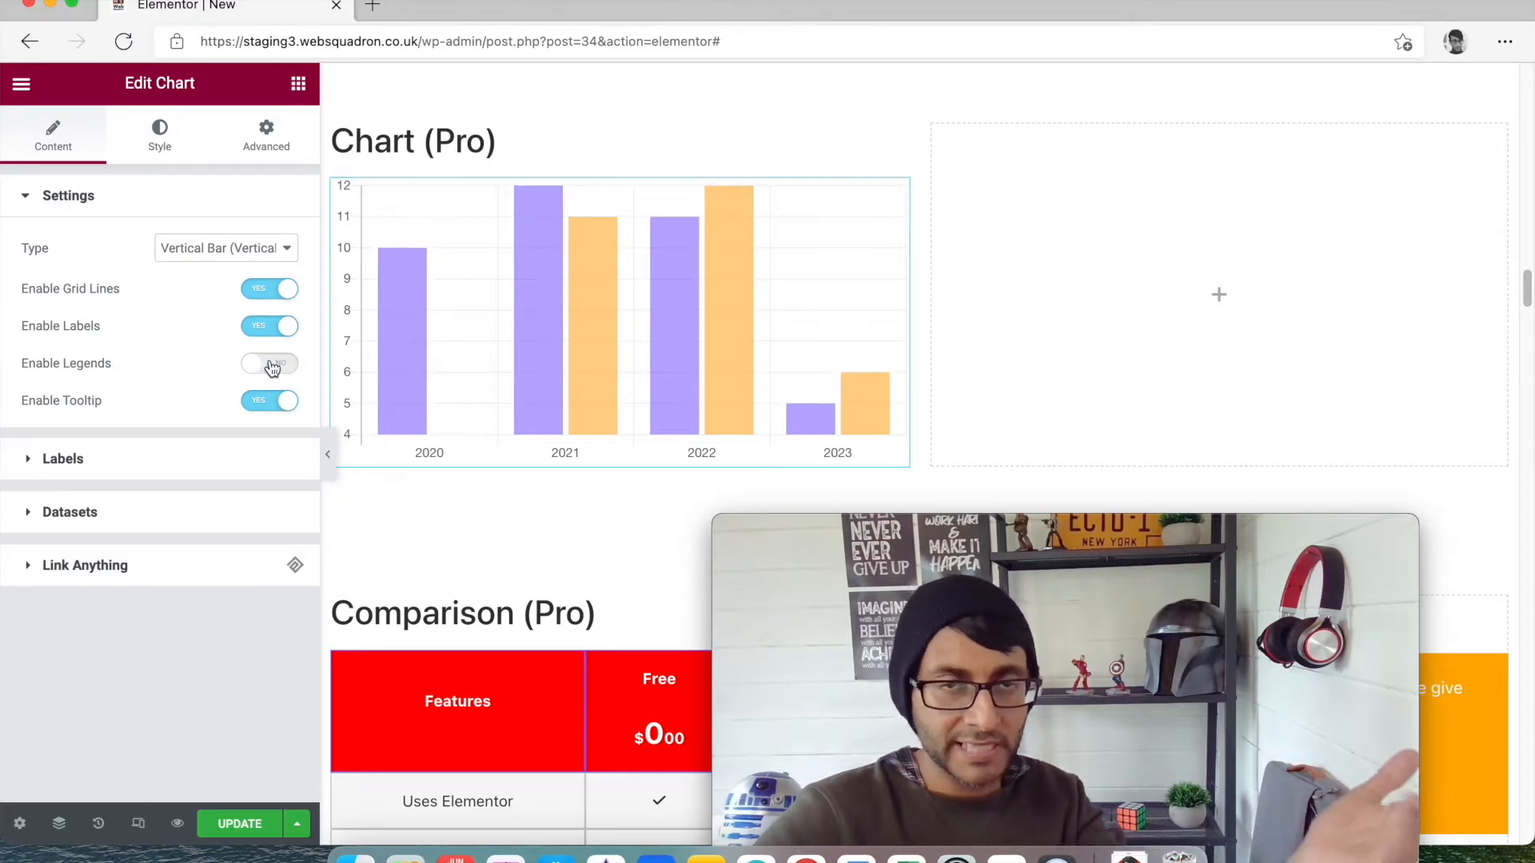
left_click(271, 365)
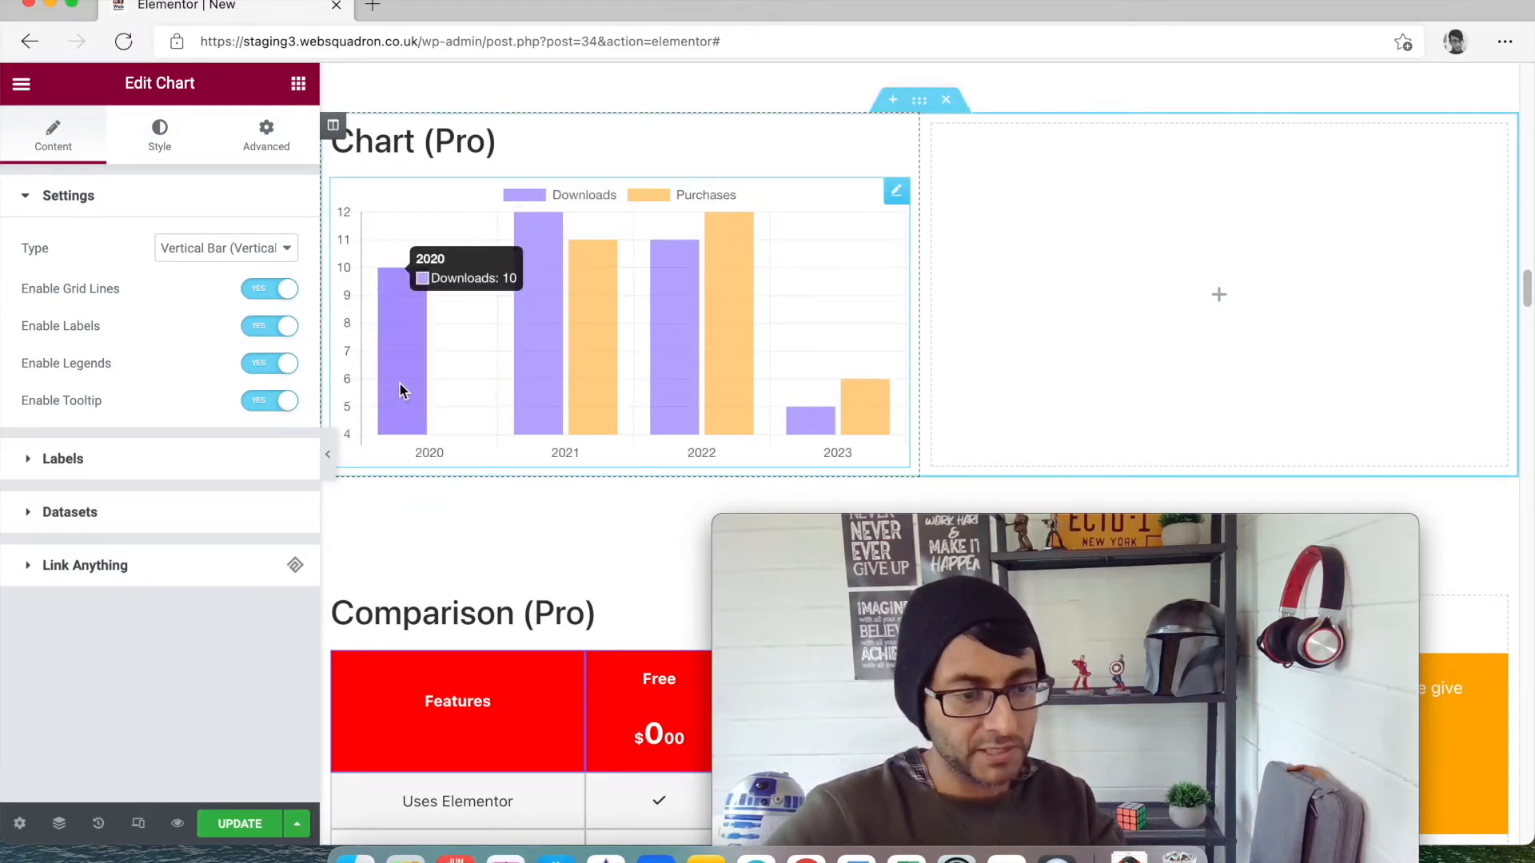
Examine the chart's bar tooltips, its year labels and its Downloads and Purchases datasets.
mouse_move(583, 351)
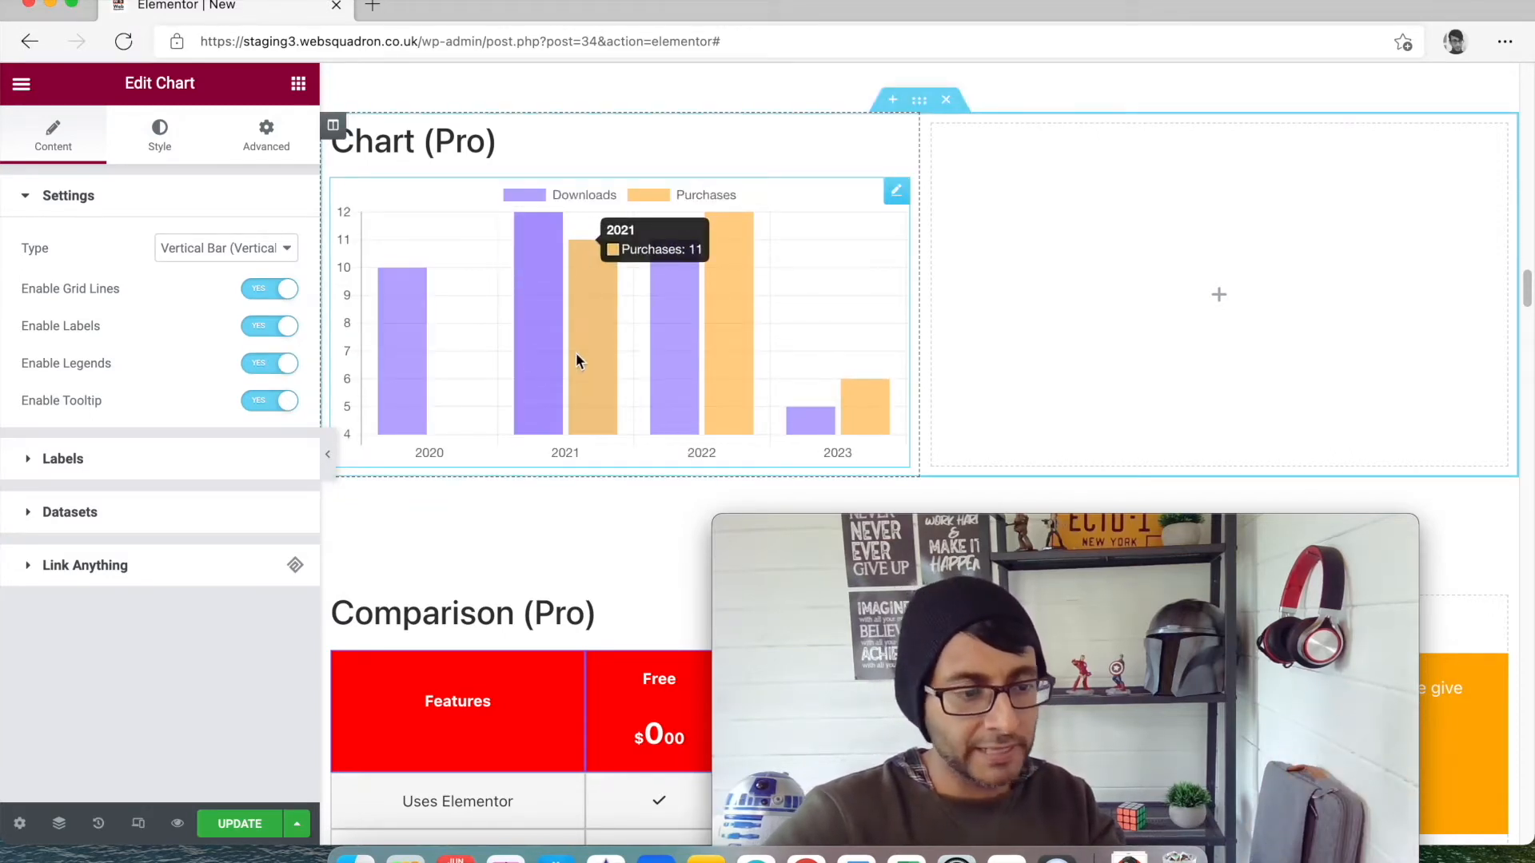
left_click(212, 458)
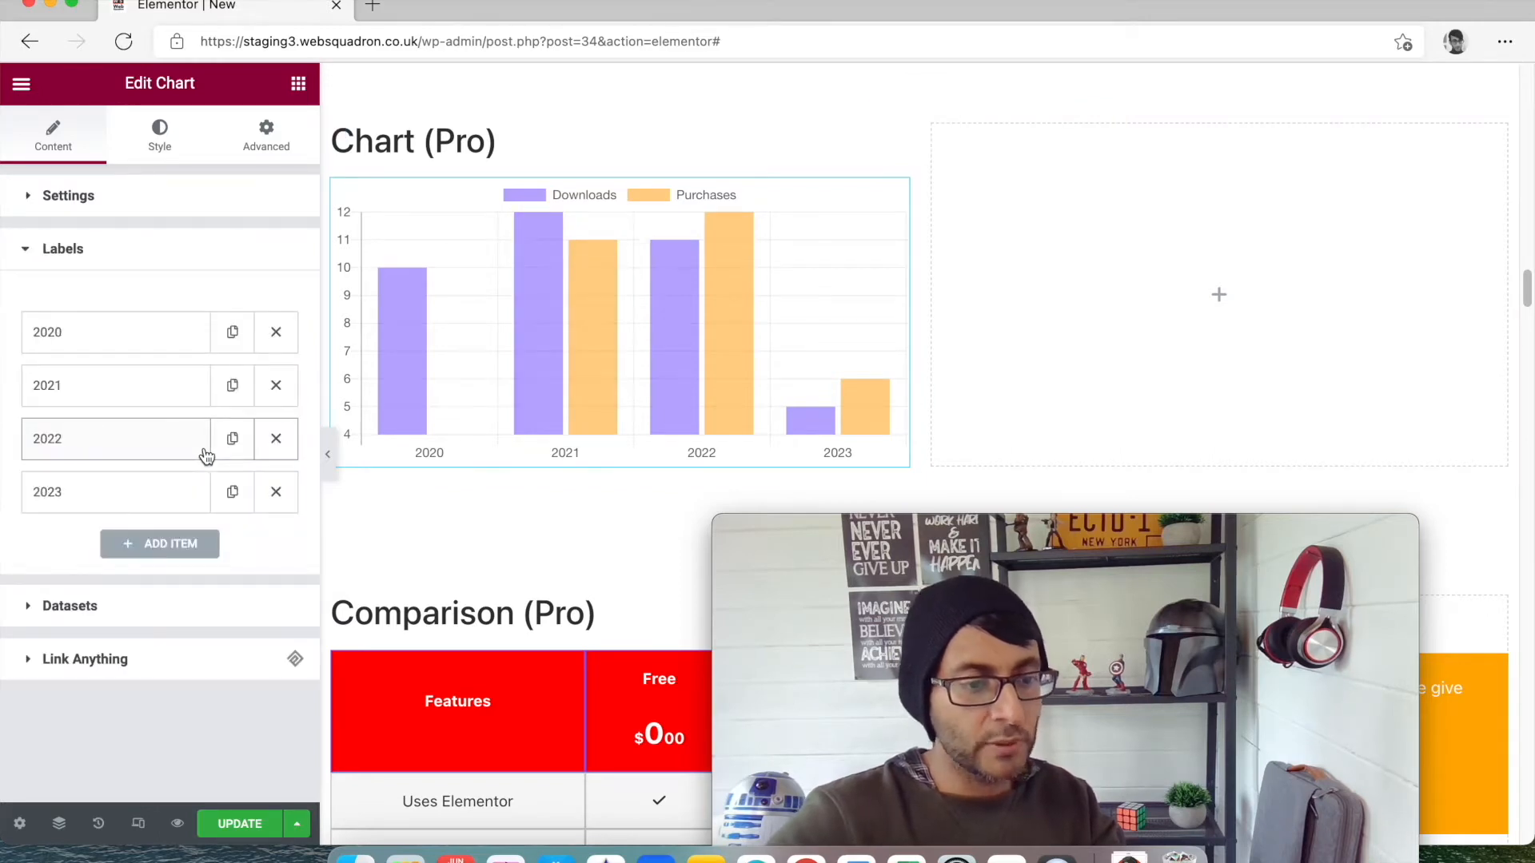
left_click(98, 610)
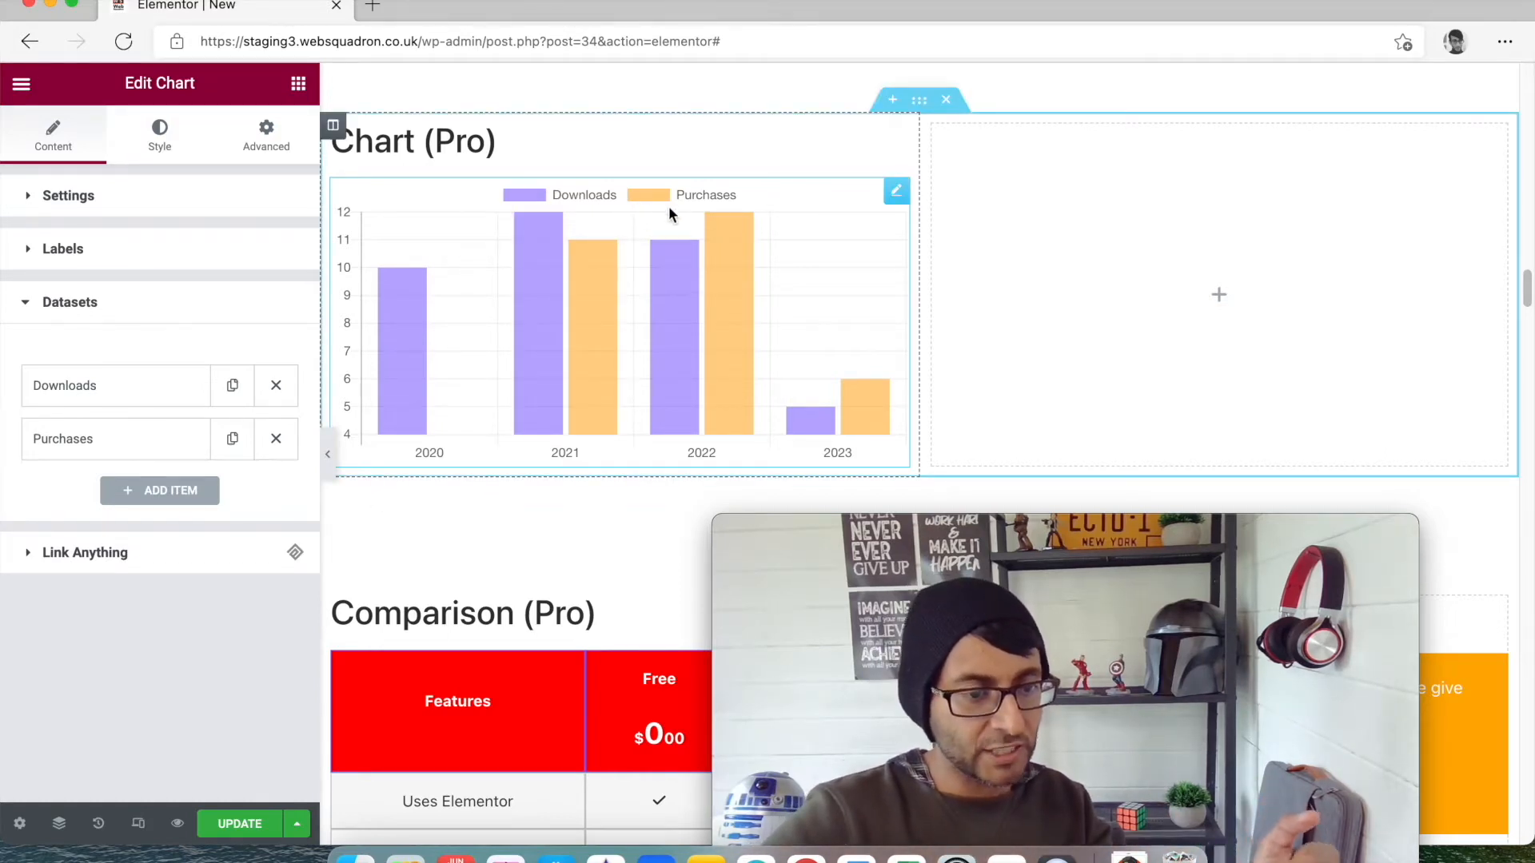
left_click(142, 262)
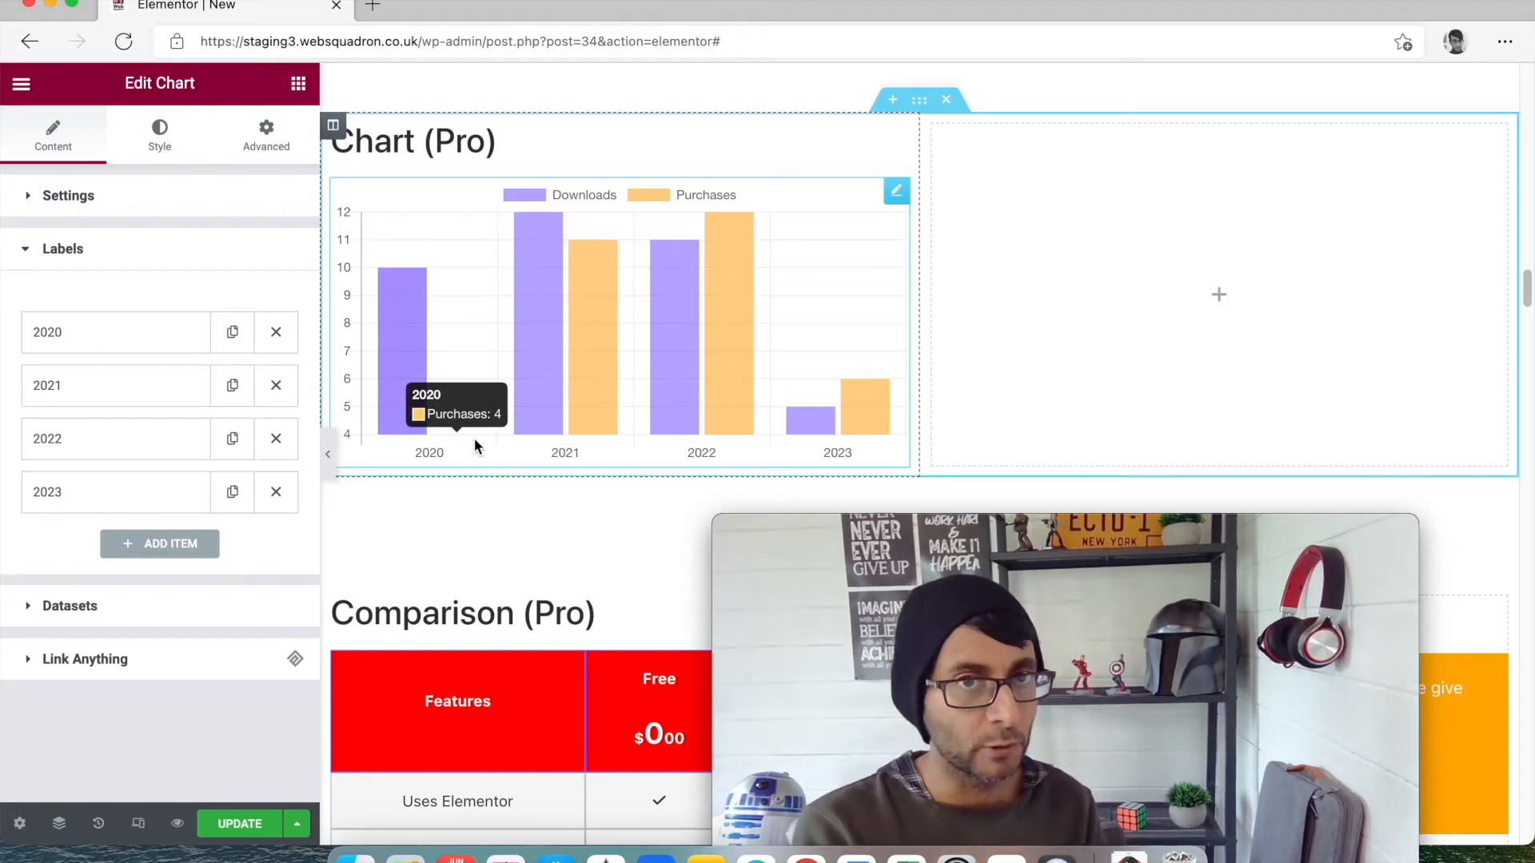
Open the Comparison (Pro) table for editing and examine the settings of its Features heading item.
mouse_move(1126, 596)
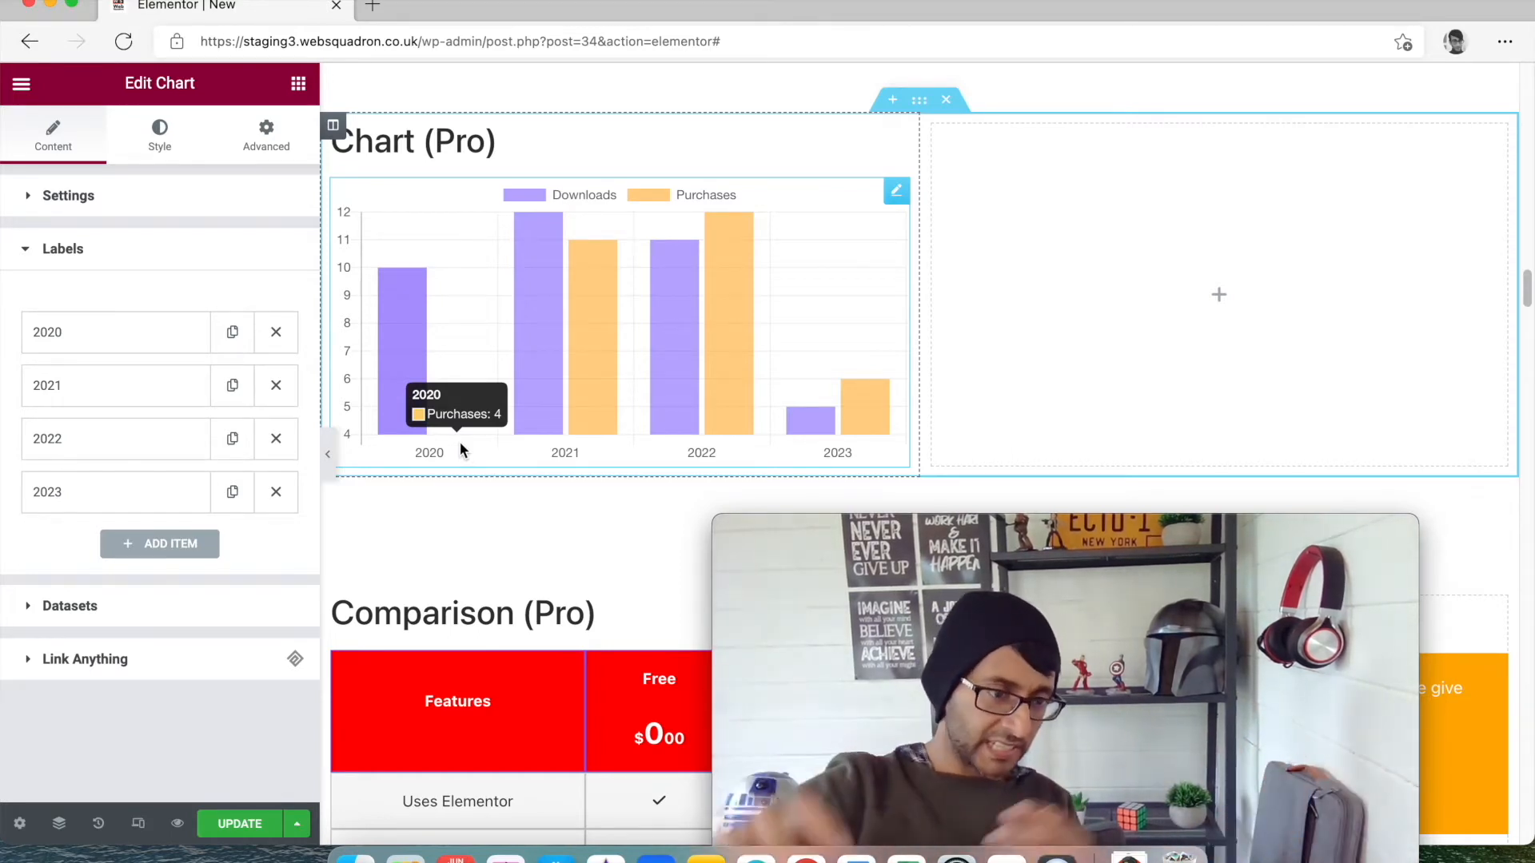
scroll(1220, 425, "down", 3)
scroll(1220, 424, "down", 3)
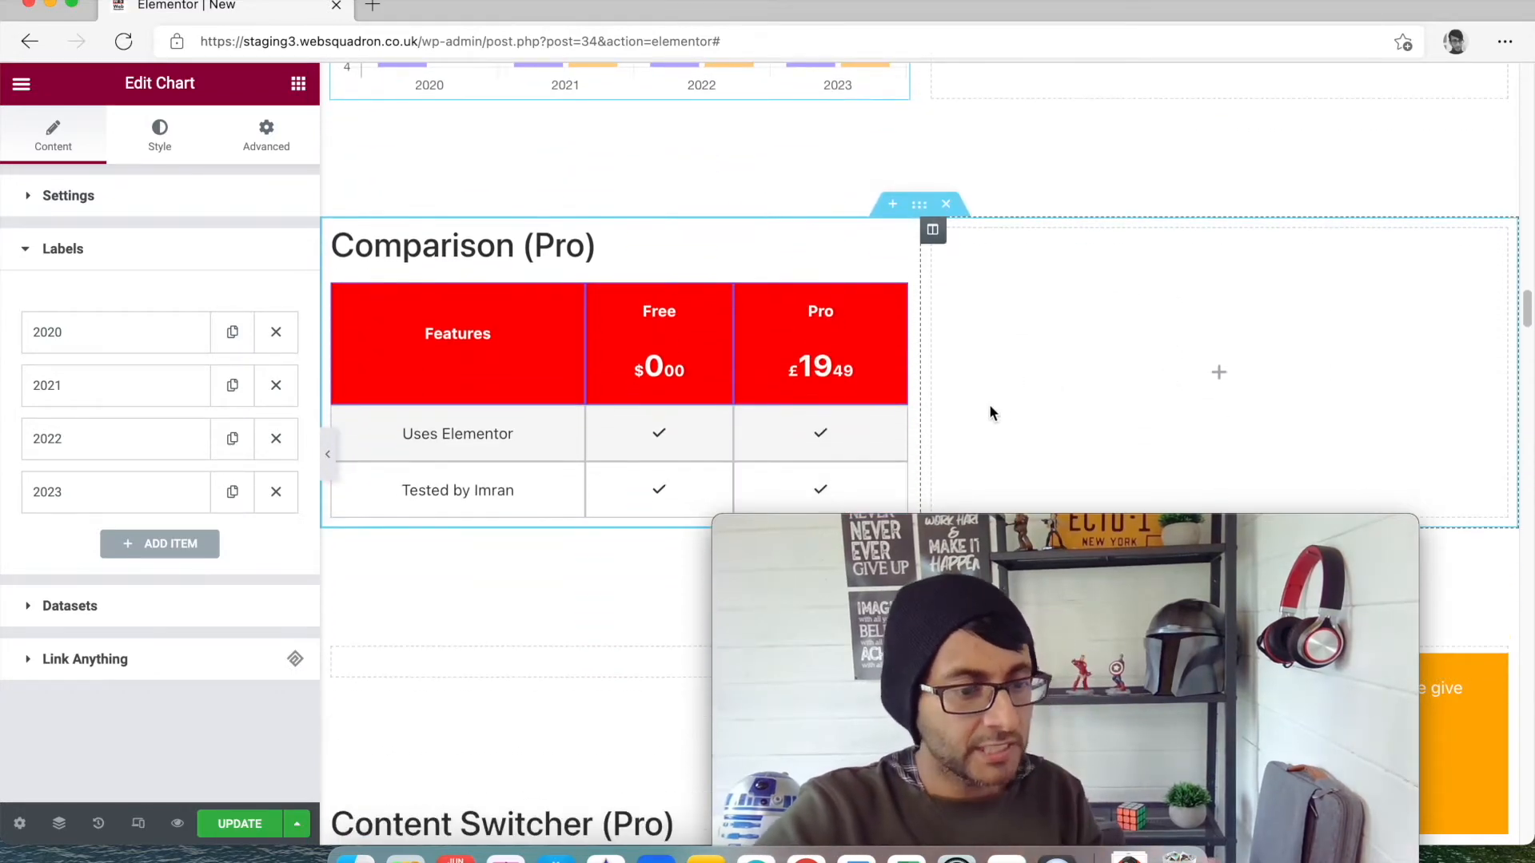
scroll(990, 405, "down", 1)
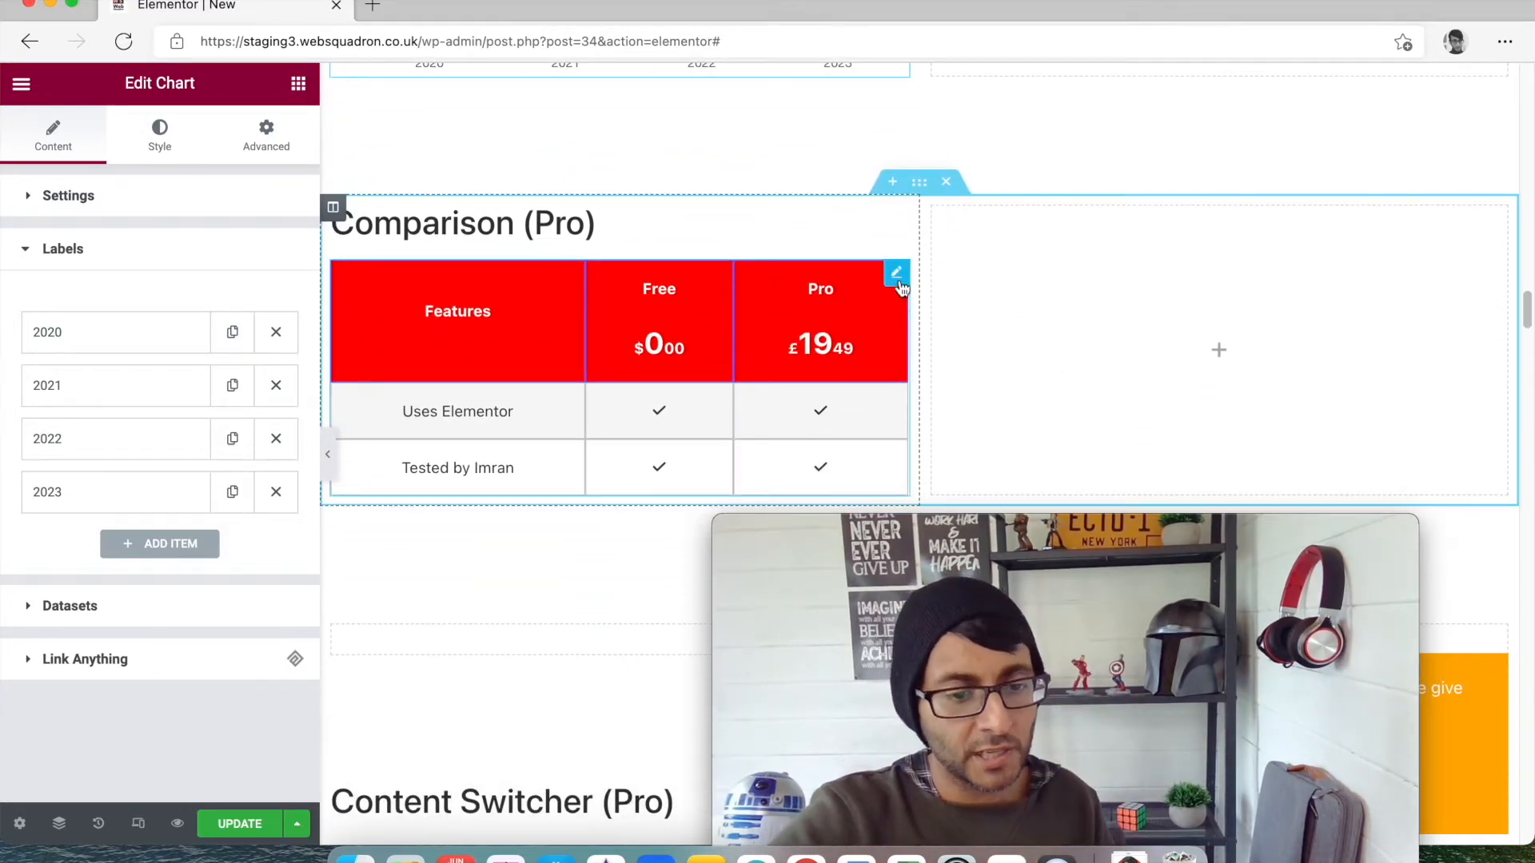
left_click(896, 274)
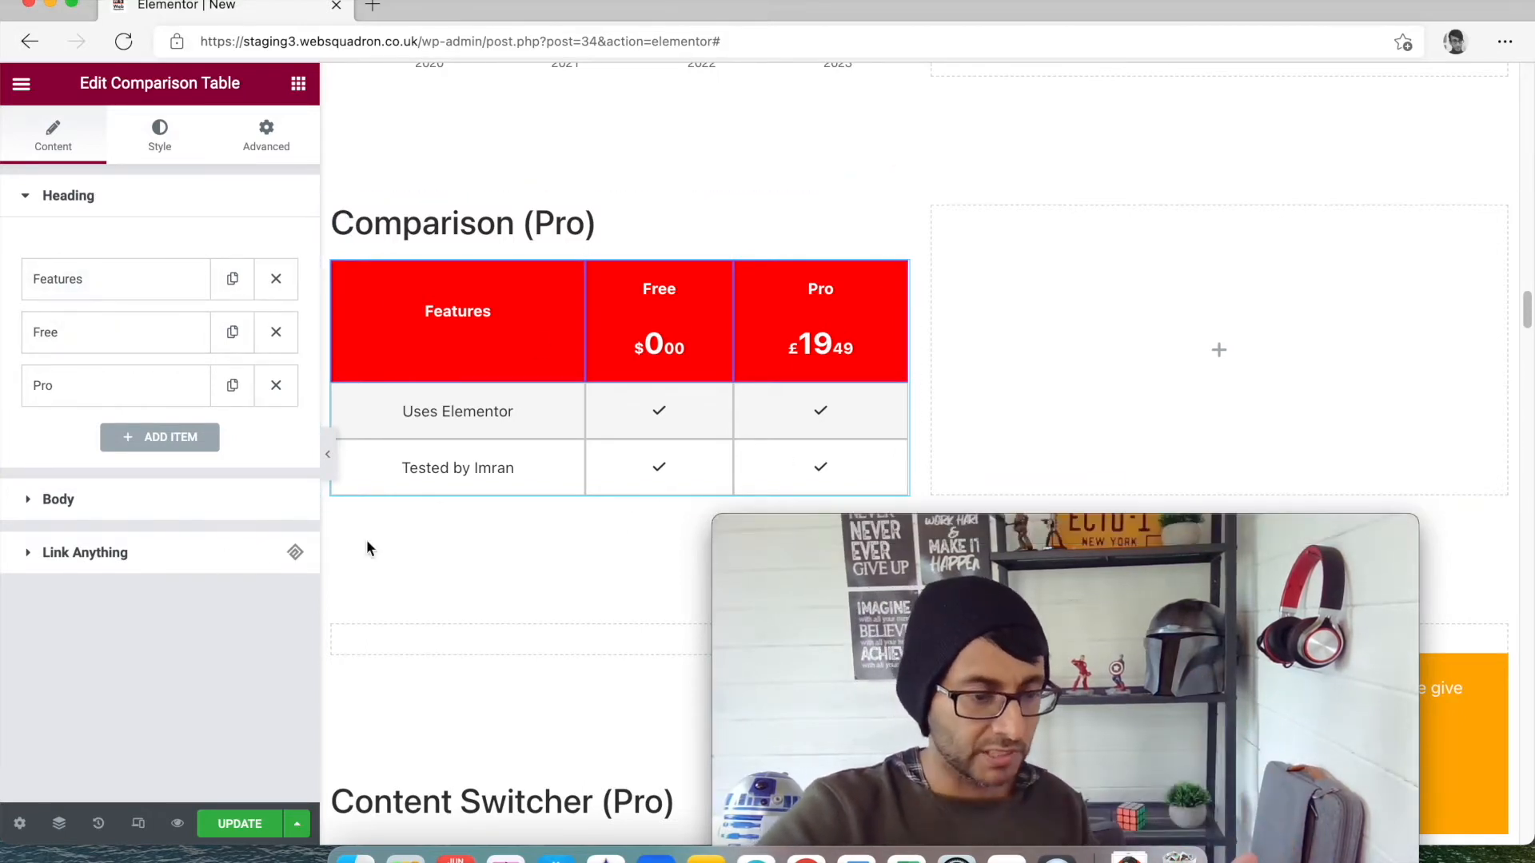
left_click(142, 296)
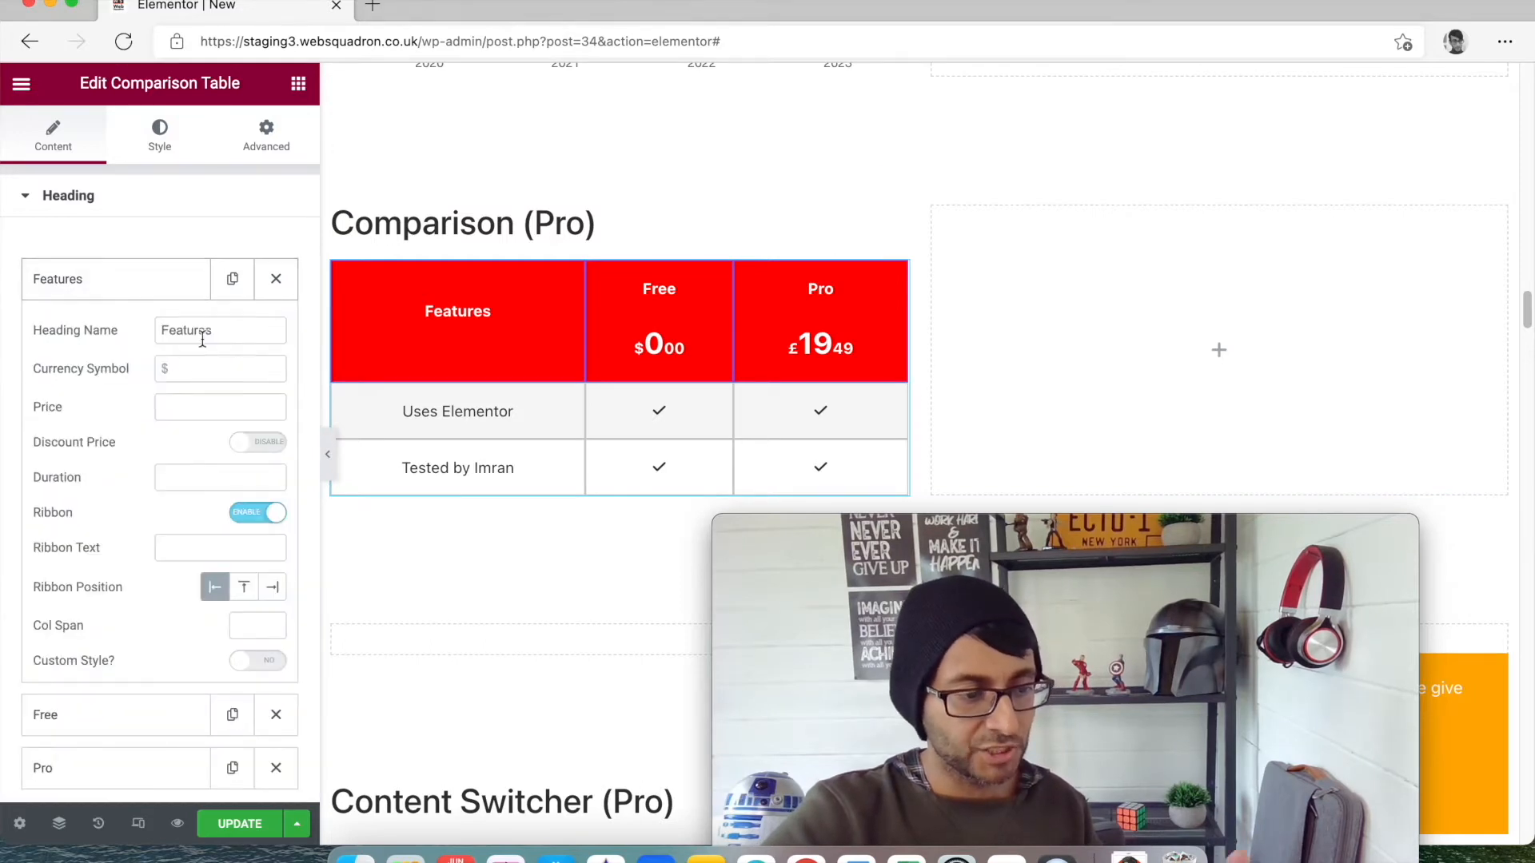
left_click(166, 296)
Try text, No and Button content in the Pro cell of the Uses Elementor row and return it to the check mark.
left_click(136, 499)
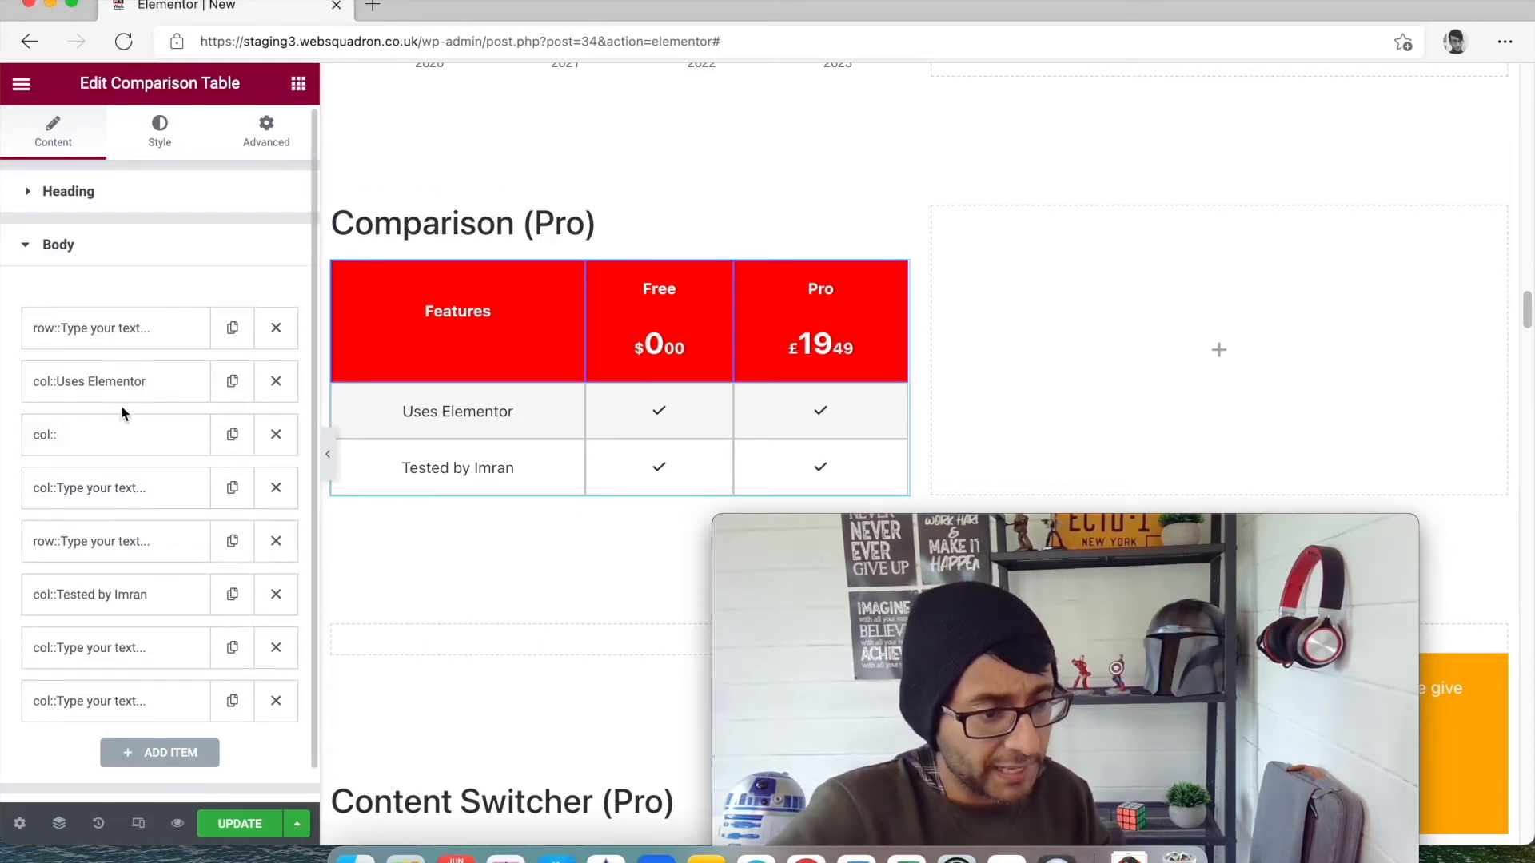
left_click(144, 490)
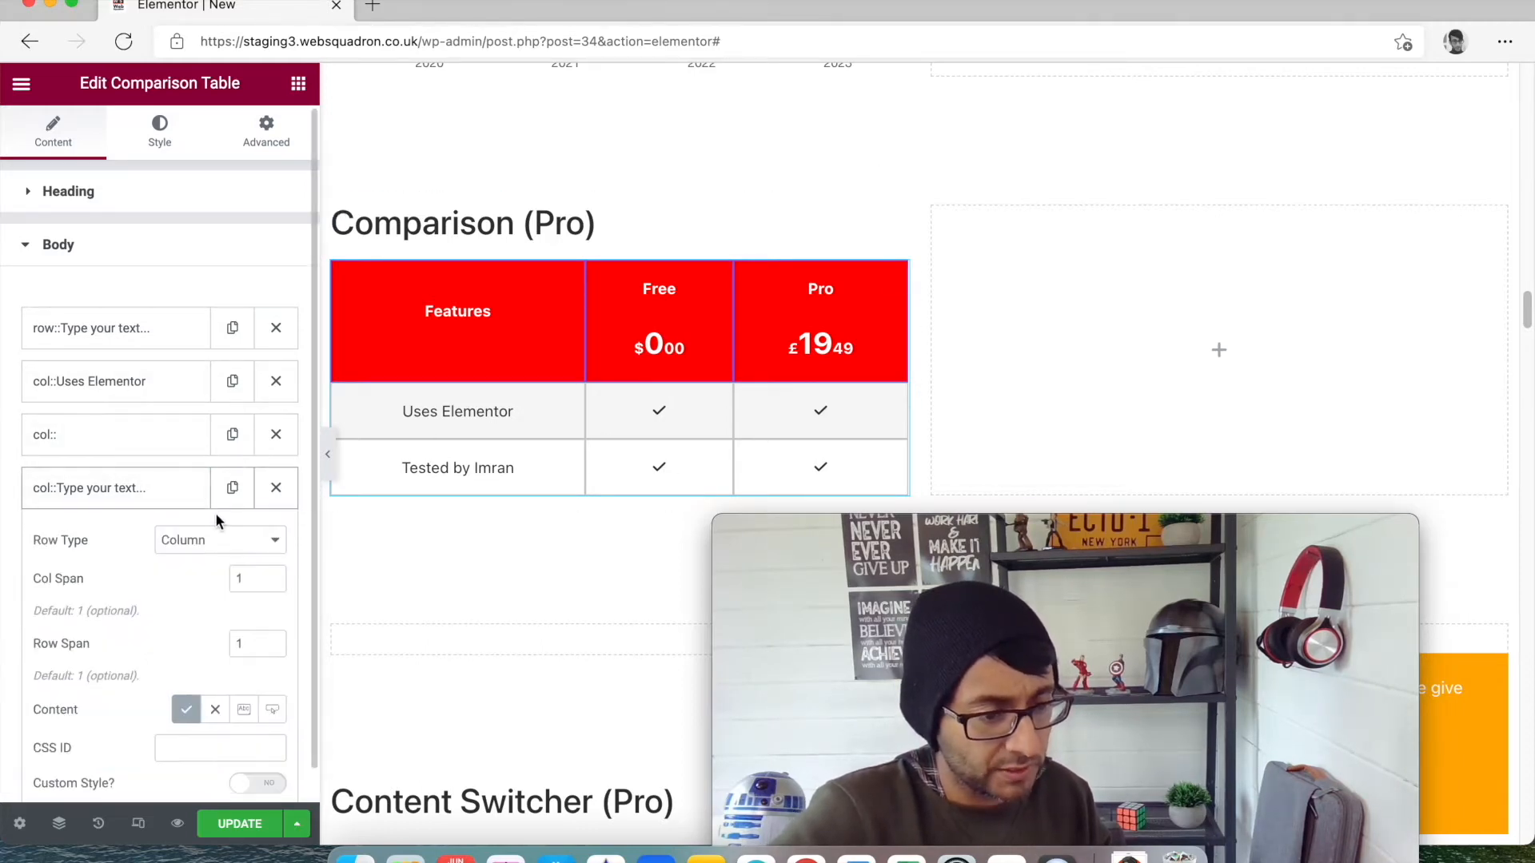
scroll(214, 512, "down", 4)
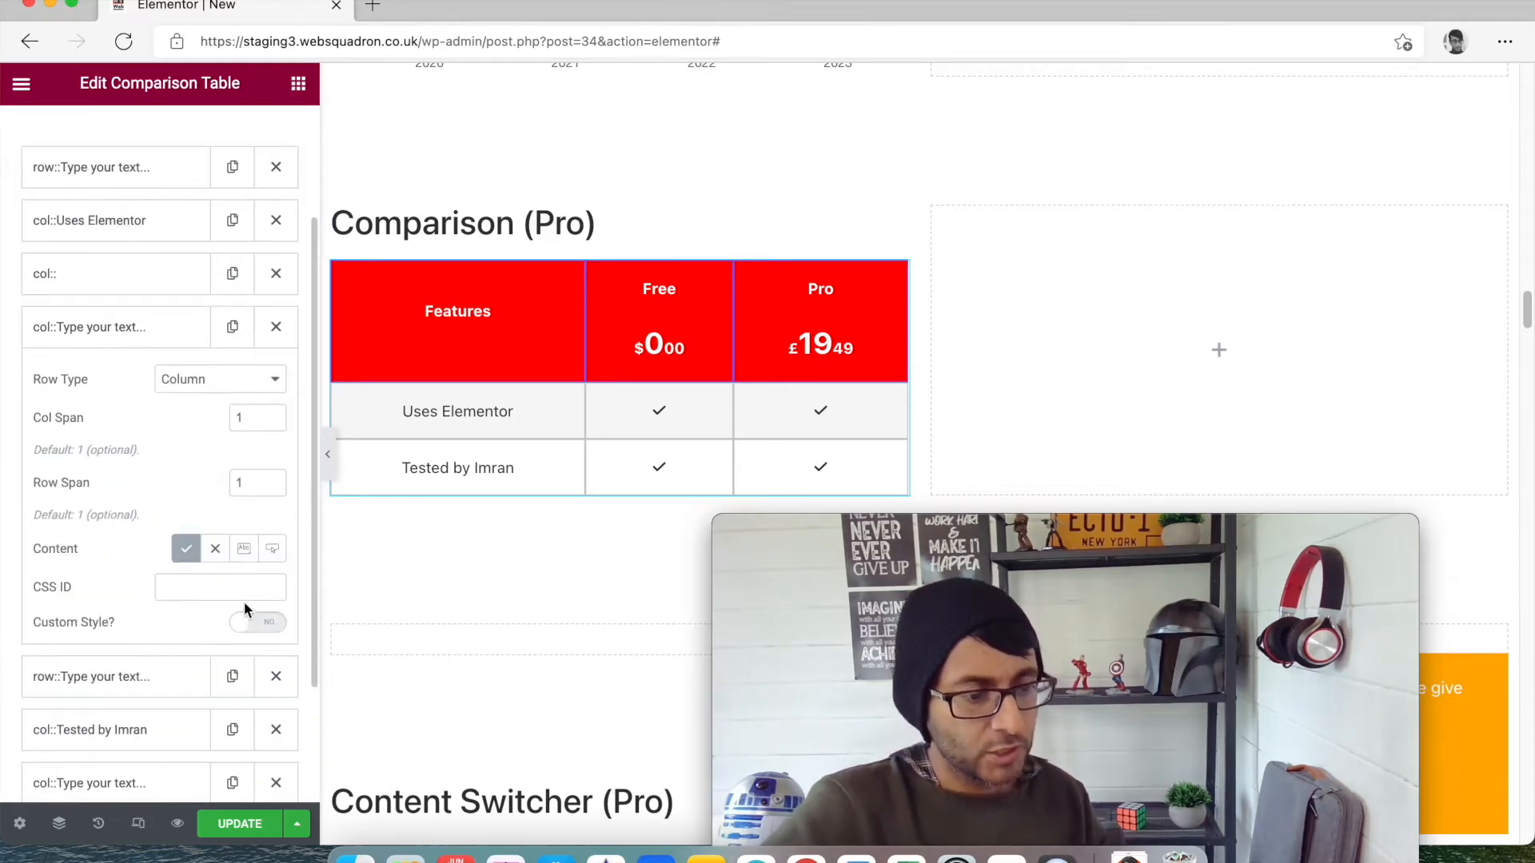
left_click(244, 550)
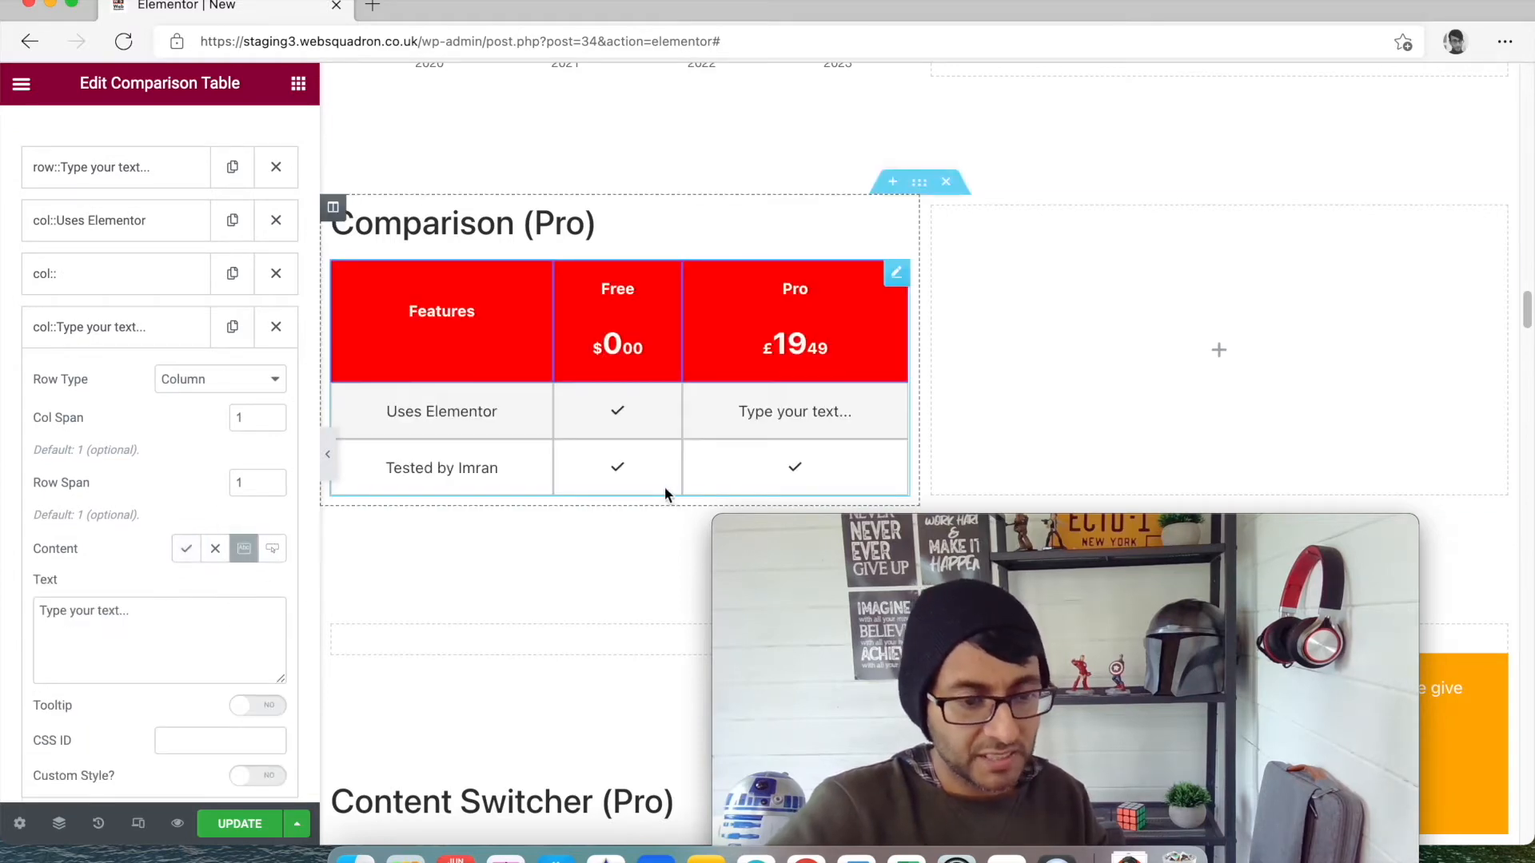
left_click(186, 549)
left_click(216, 550)
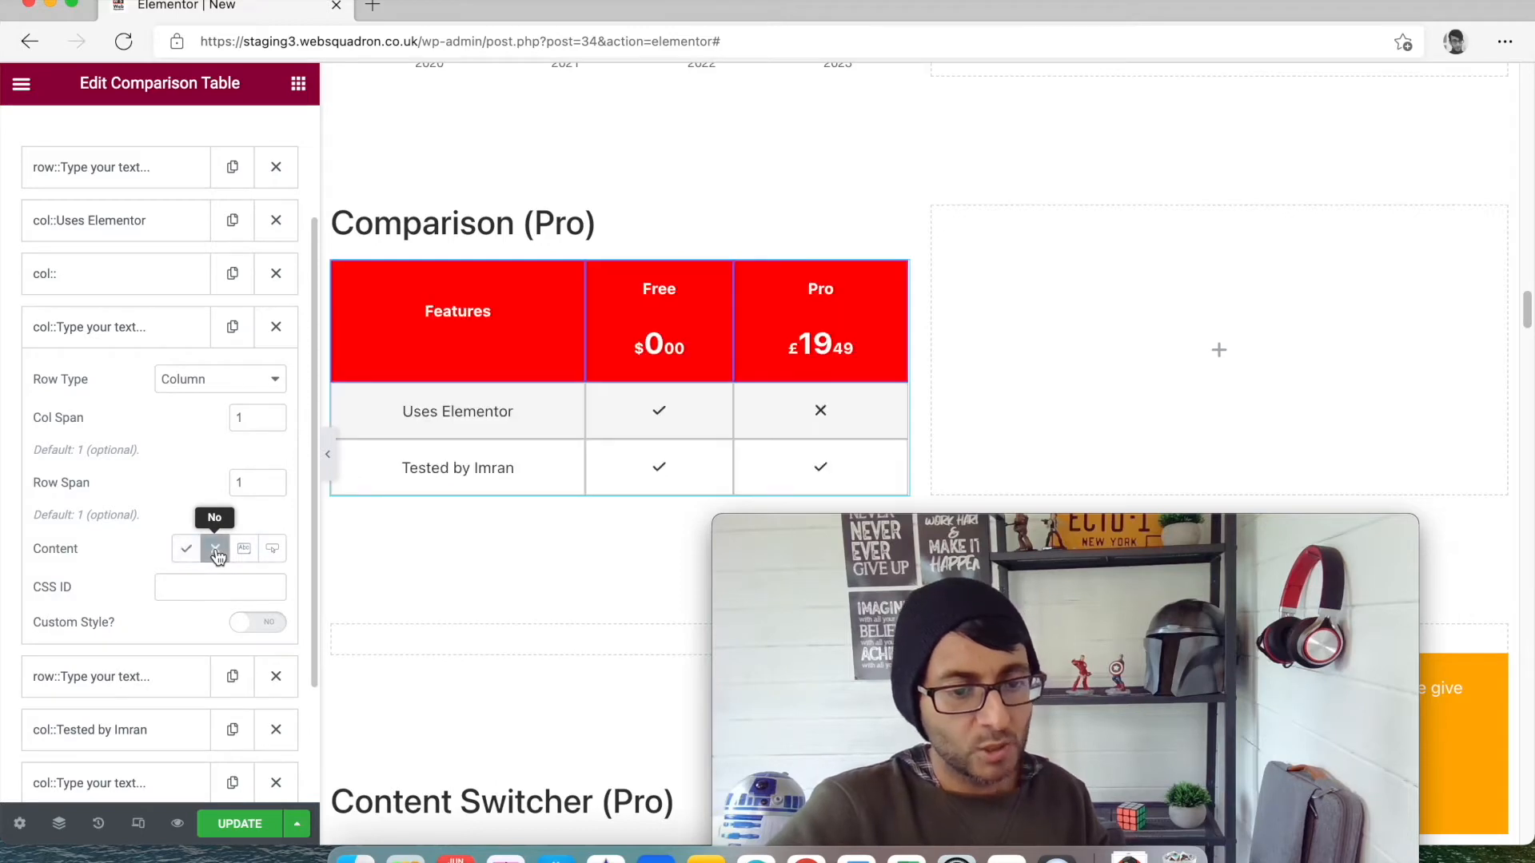
left_click(271, 550)
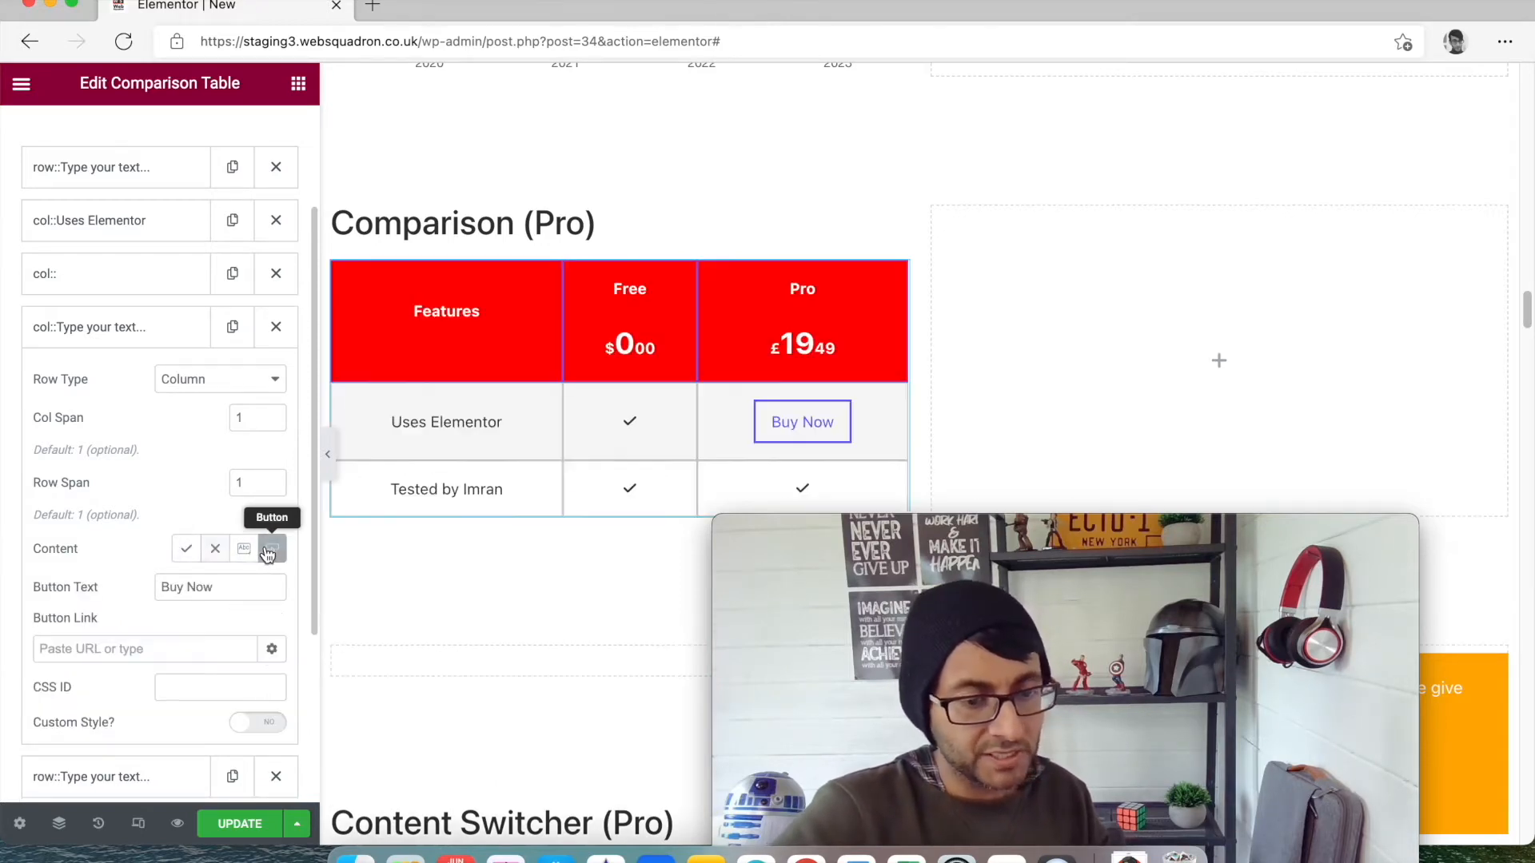
left_click(185, 548)
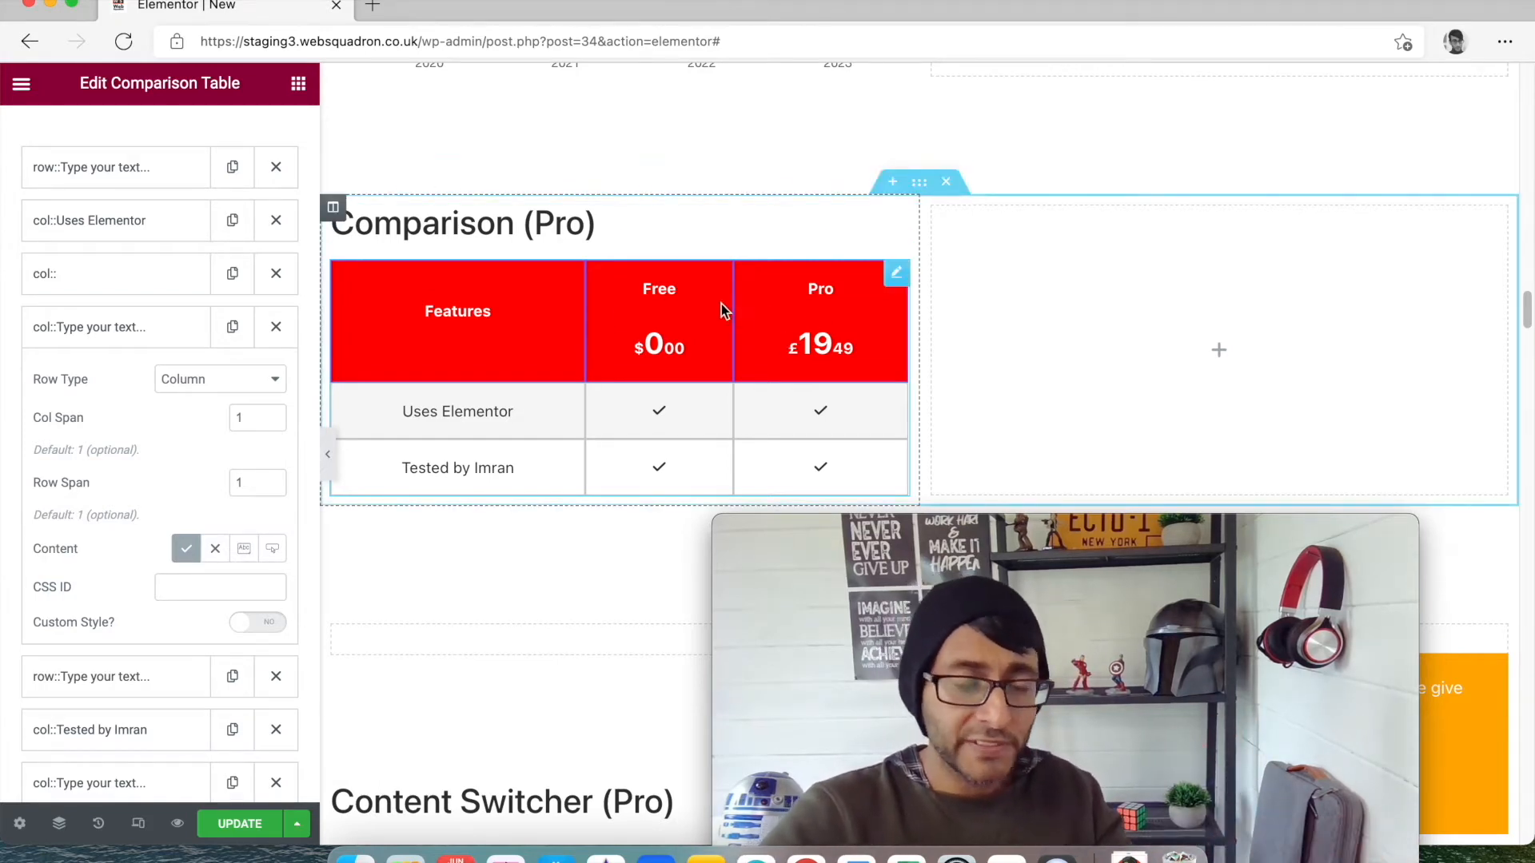
Examine the comparison table's container style options.
scroll(268, 320, "up", 4)
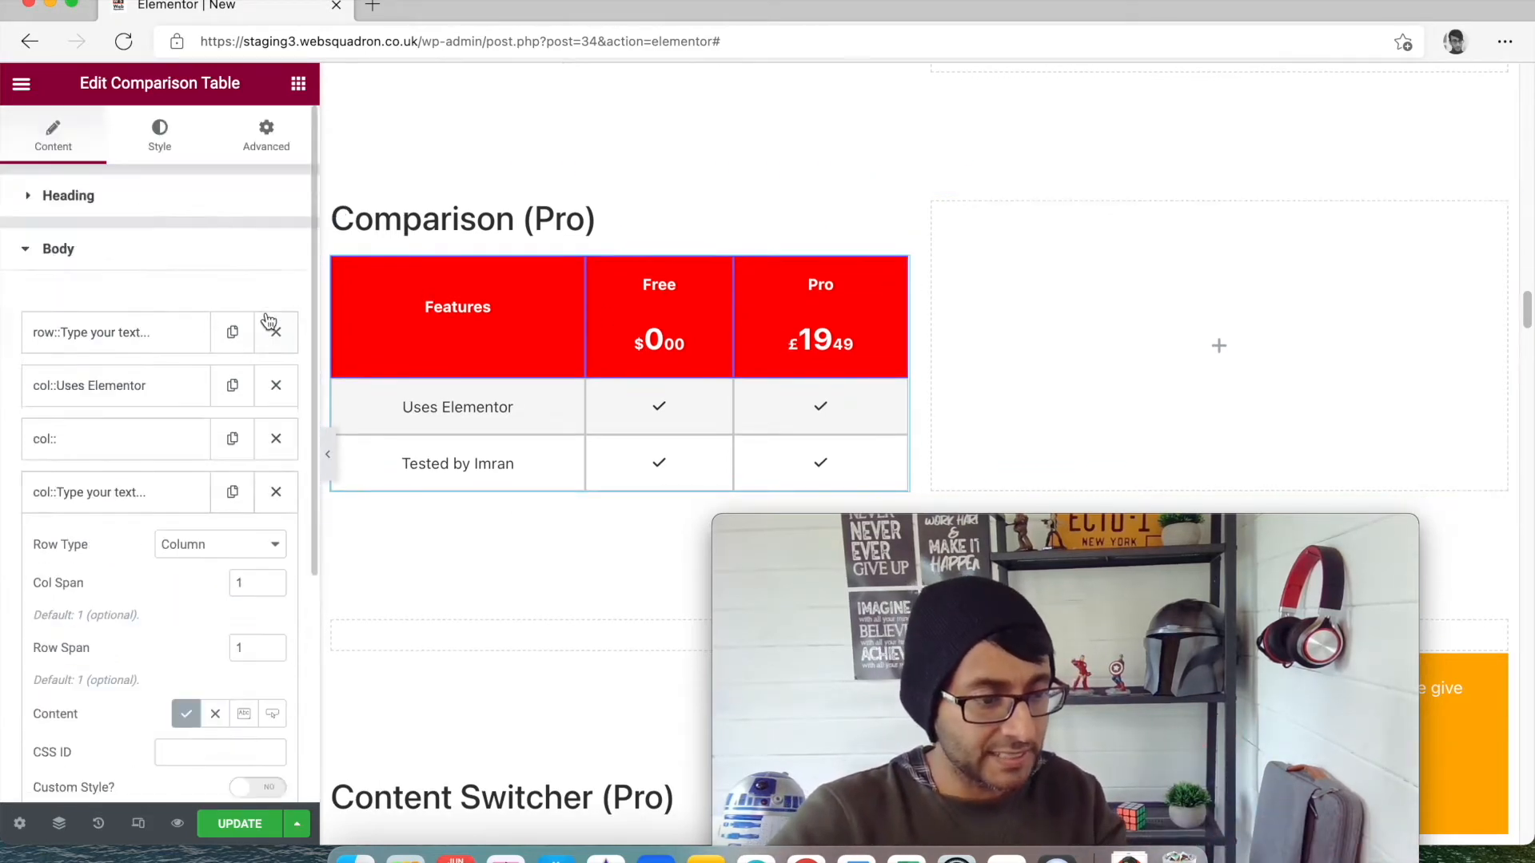
left_click(153, 152)
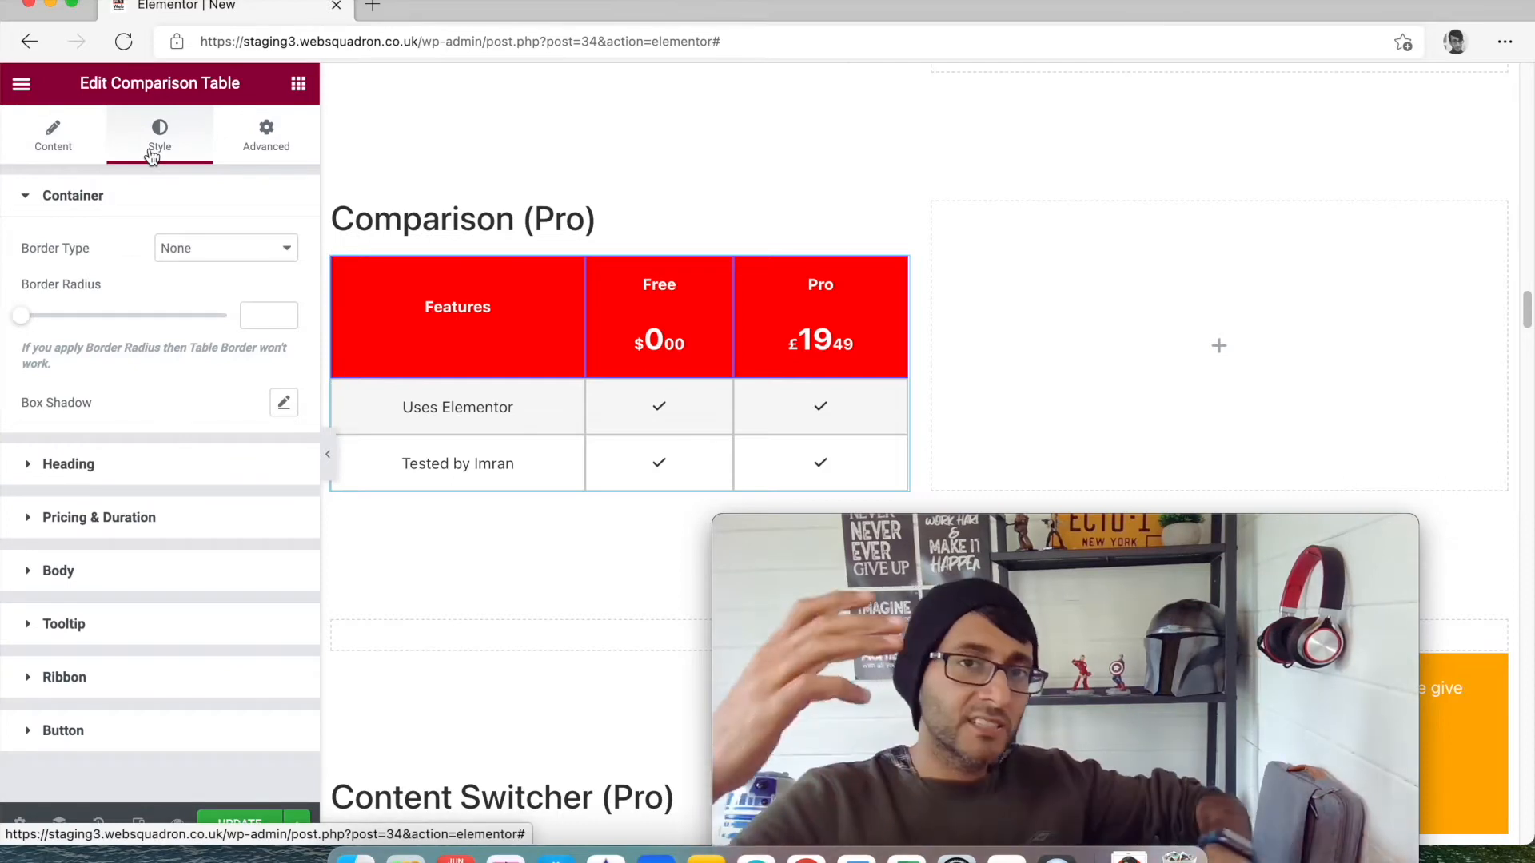
Open the Content Switcher (Pro) widget for editing.
scroll(970, 319, "down", 8)
scroll(971, 328, "down", 3)
scroll(969, 325, "up", 5)
left_click_drag(1143, 539, 1265, 566)
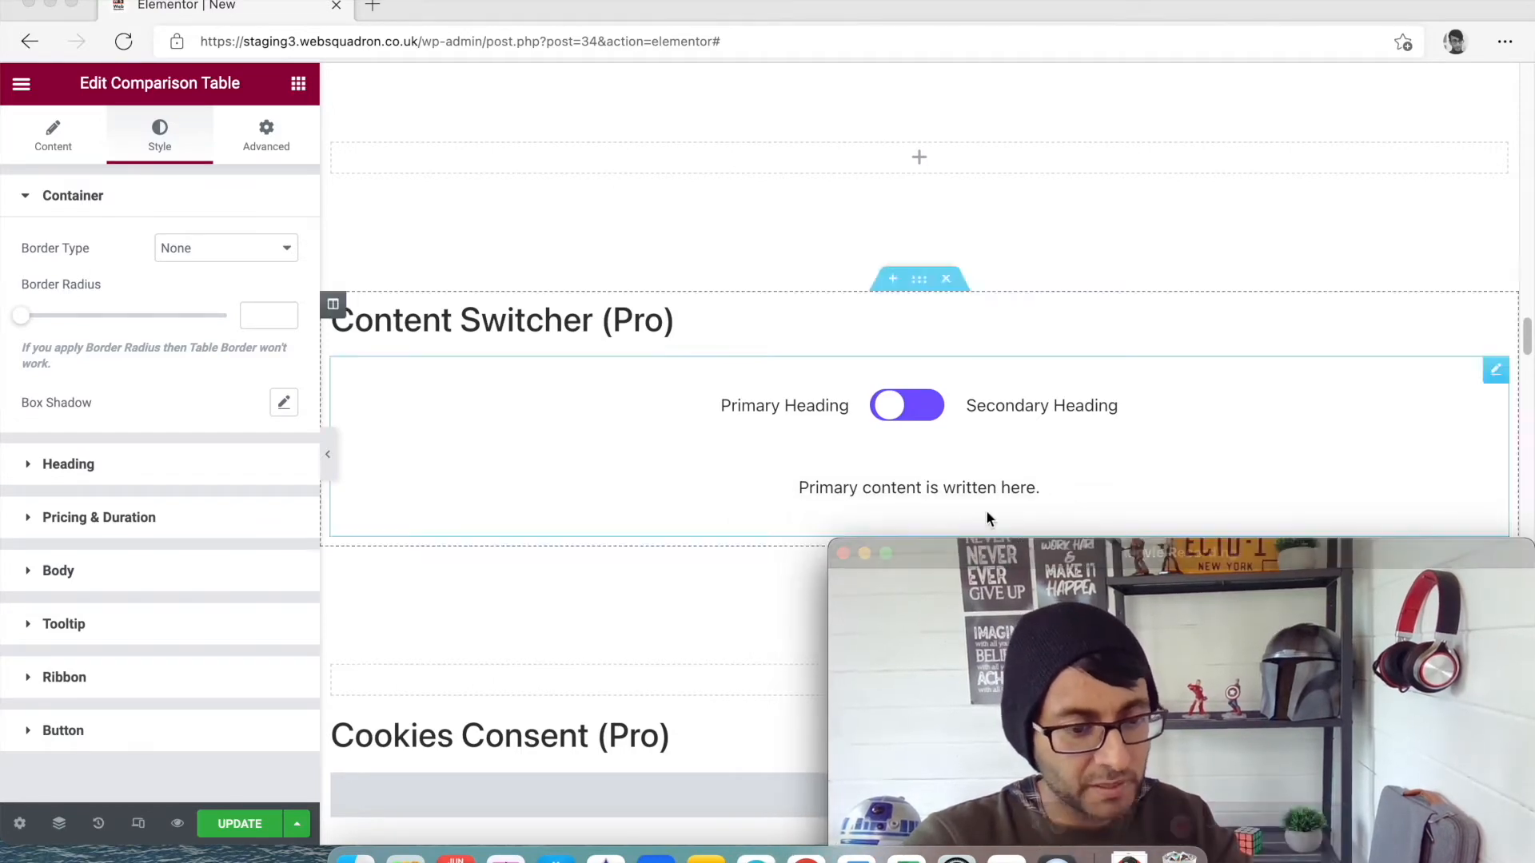
left_click(1463, 380)
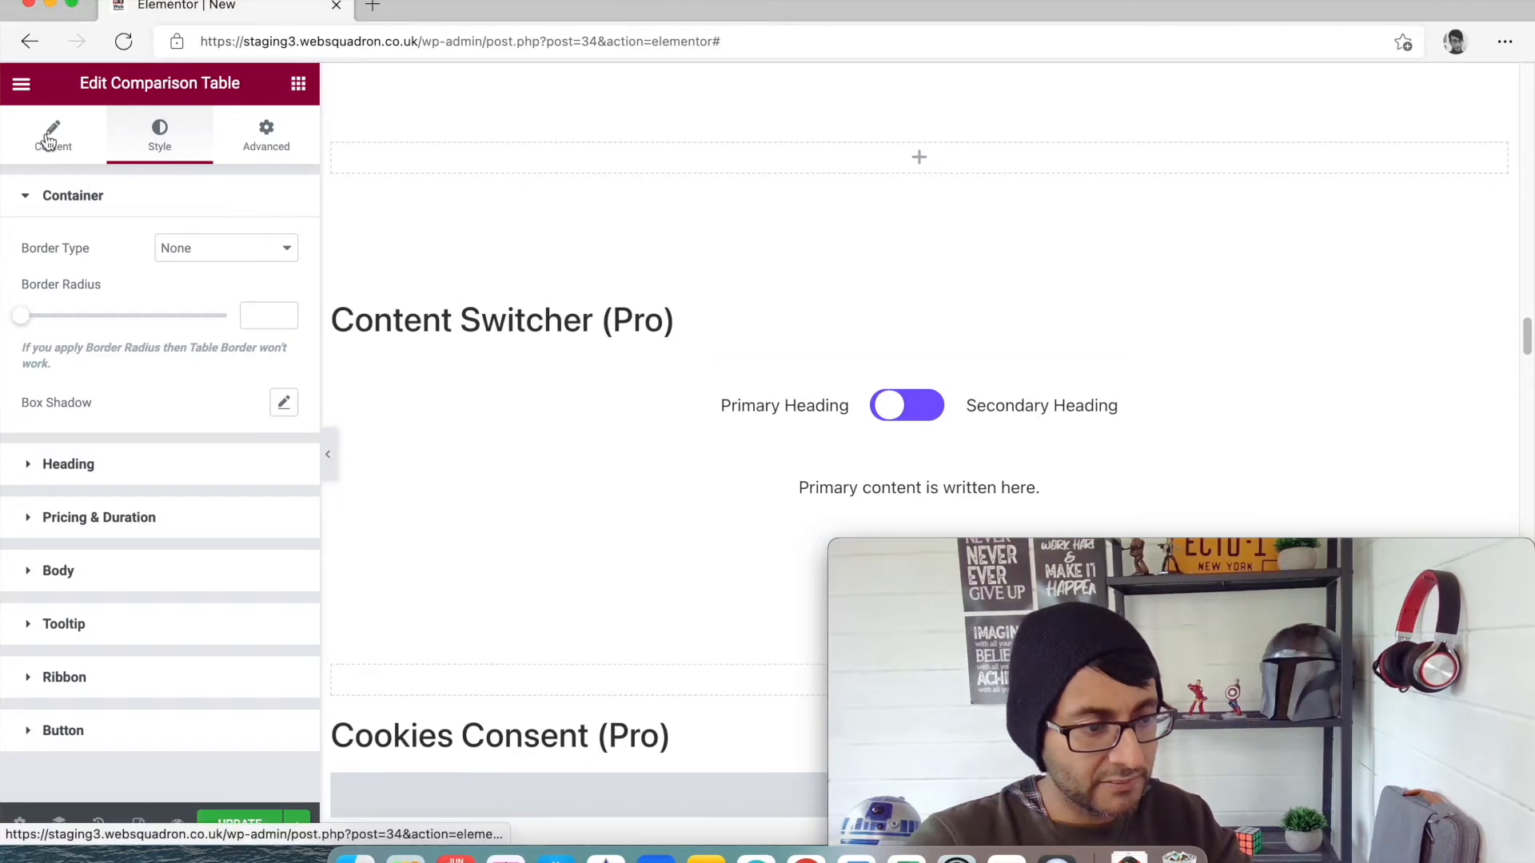
left_click(1496, 370)
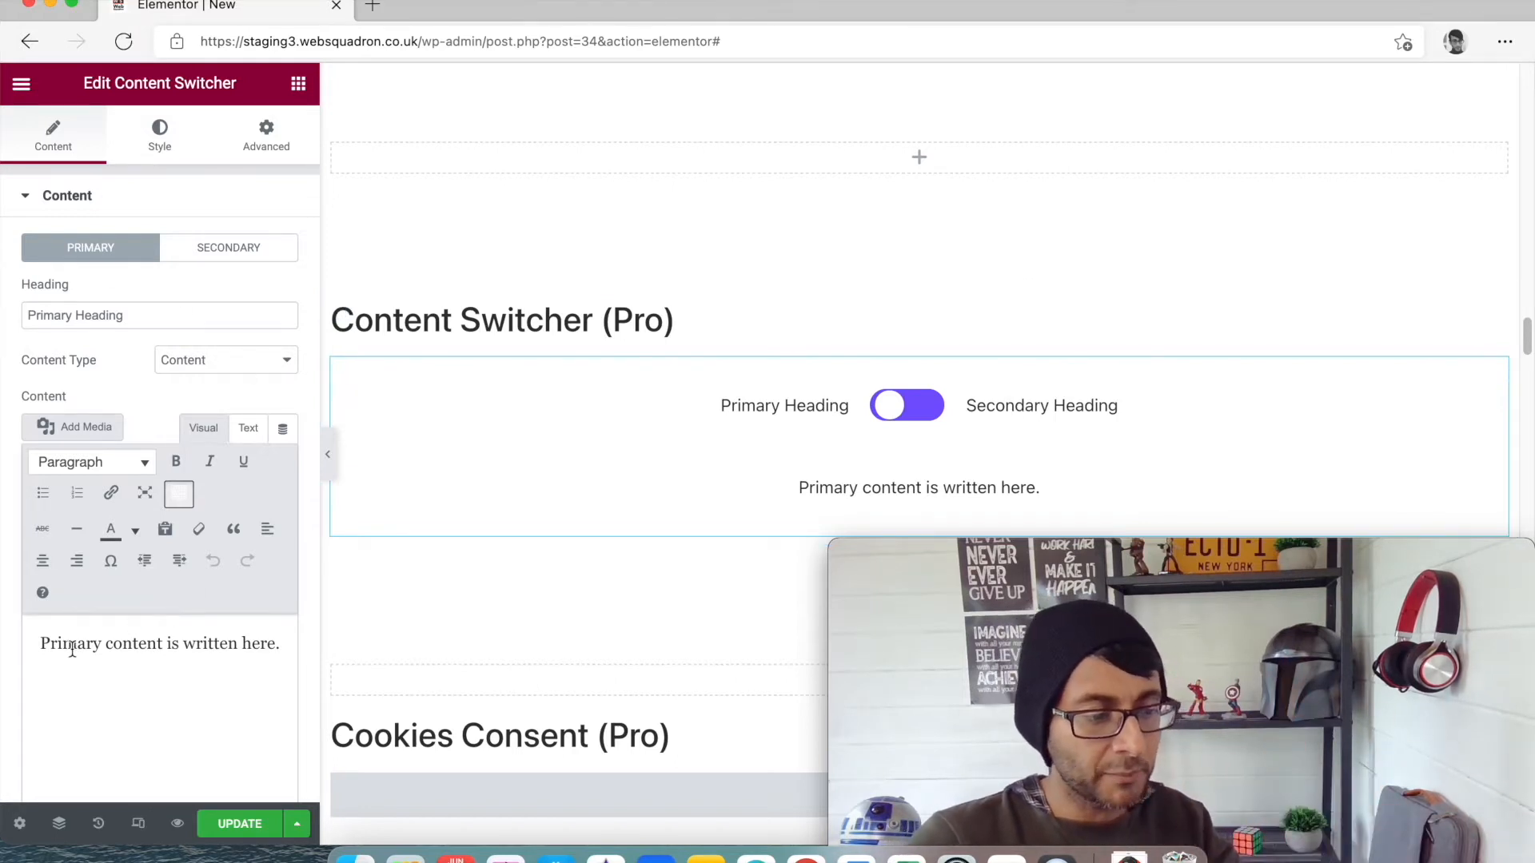
Examine the Content Switcher's secondary heading and content, and preview the switch between primary and secondary content.
left_click(239, 267)
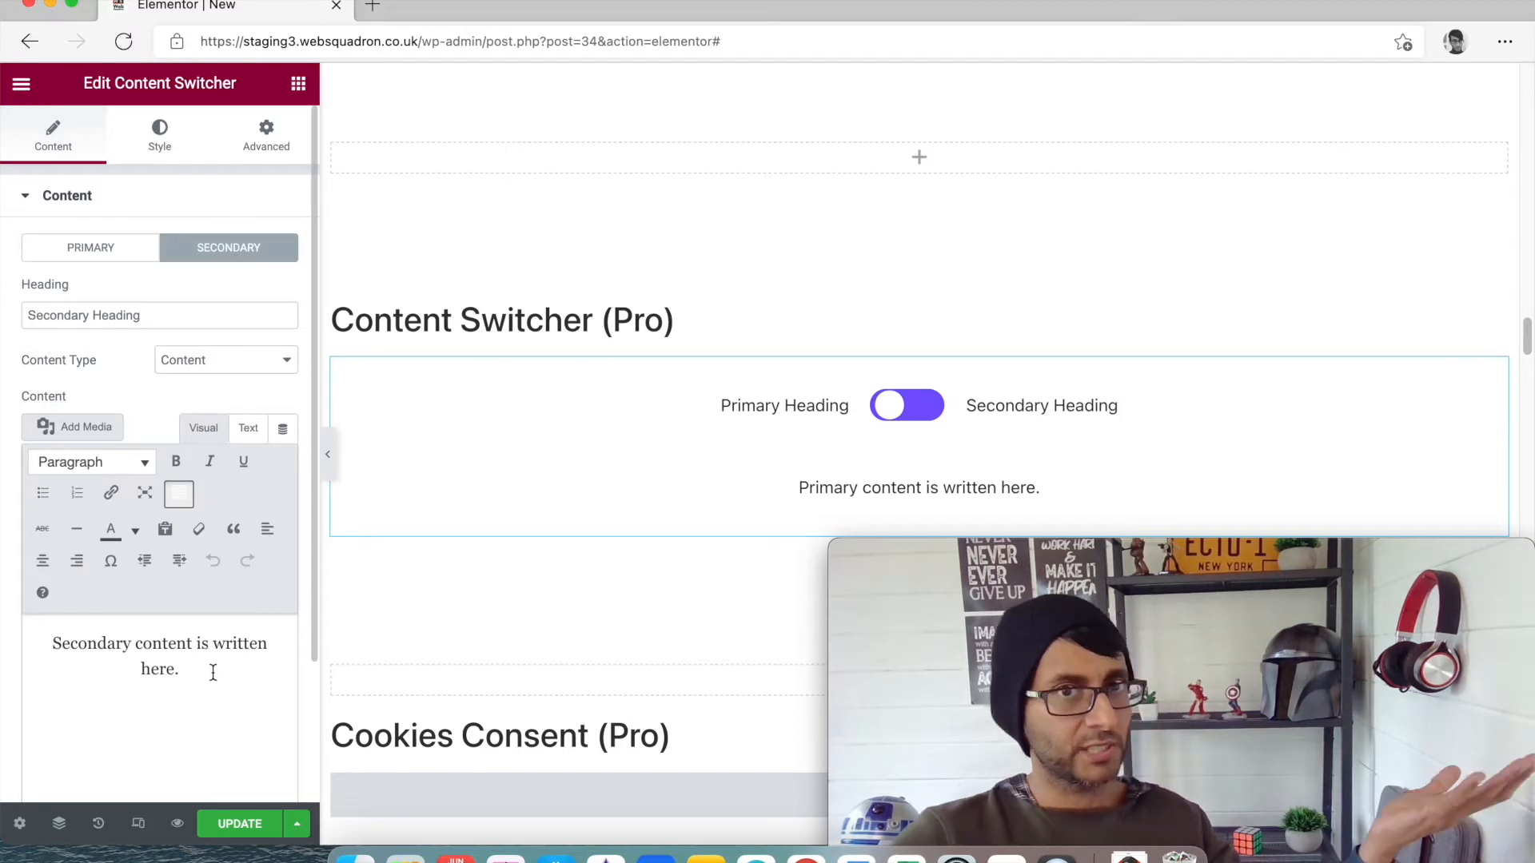
left_click_drag(86, 655, 56, 646)
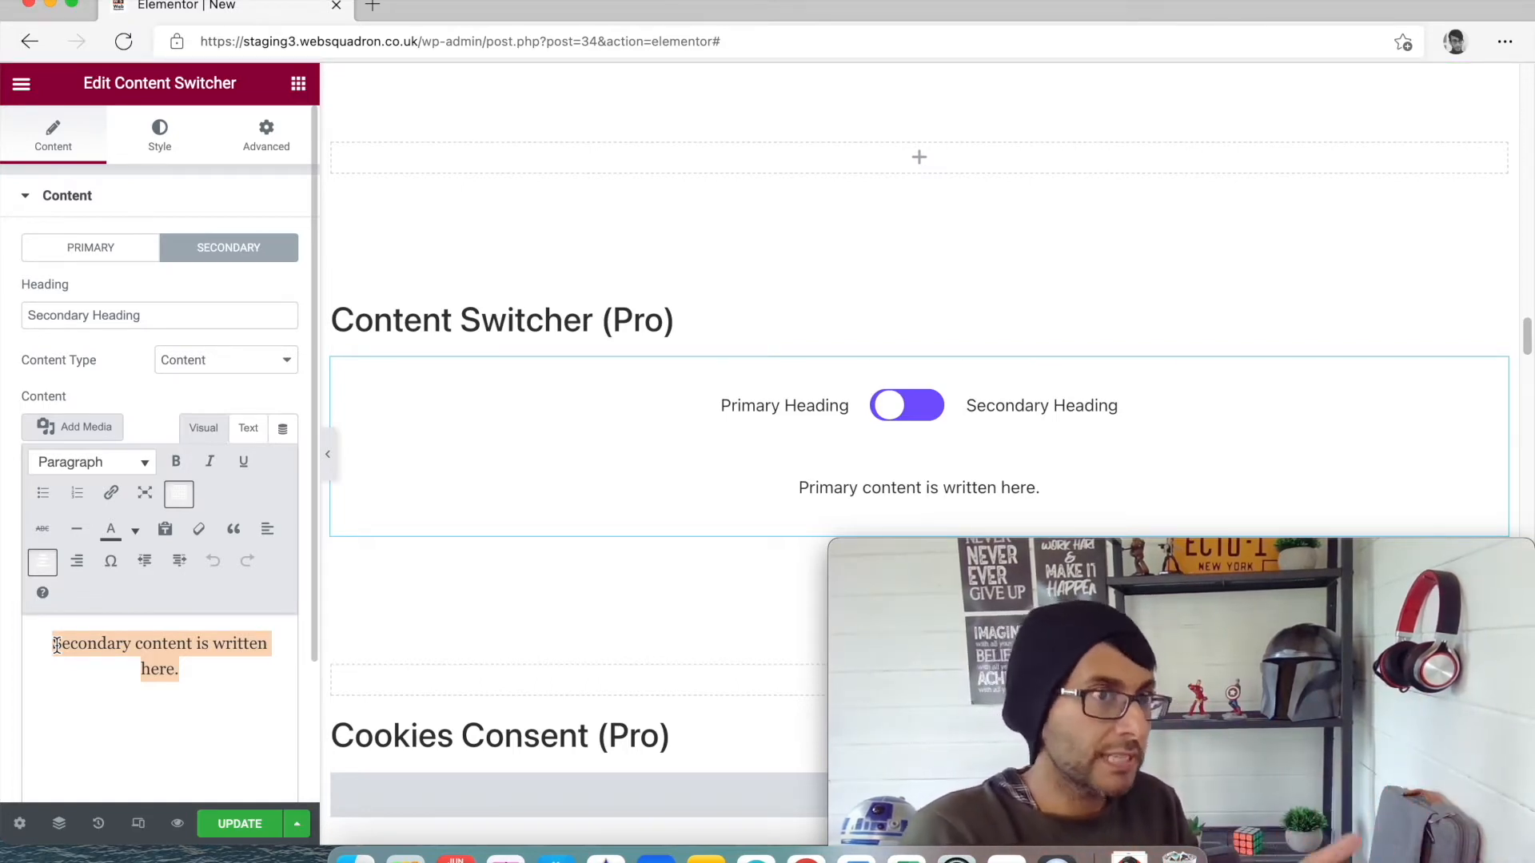
left_click(934, 421)
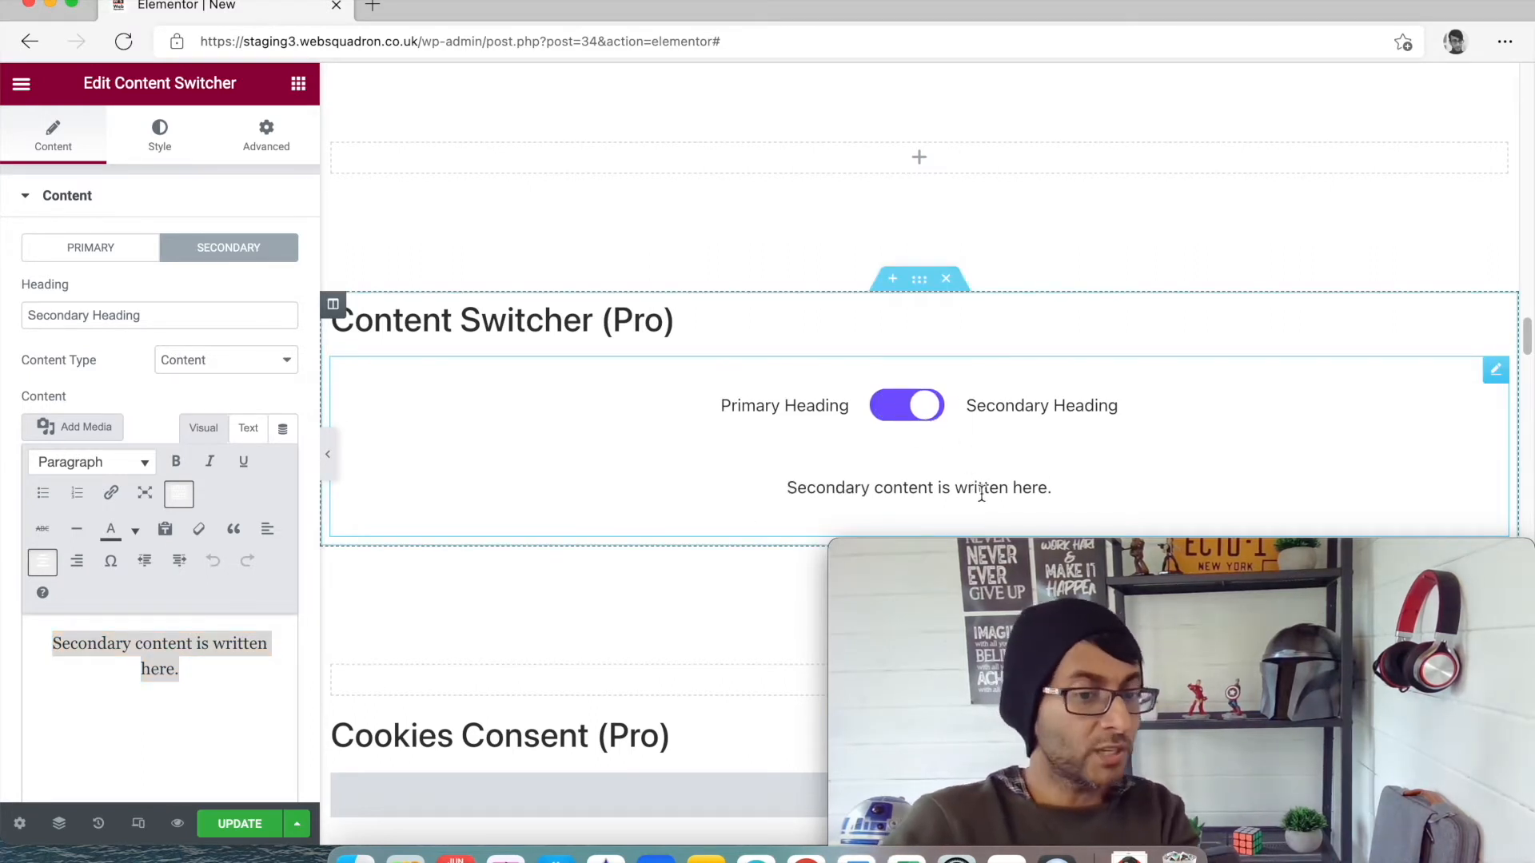
left_click(889, 403)
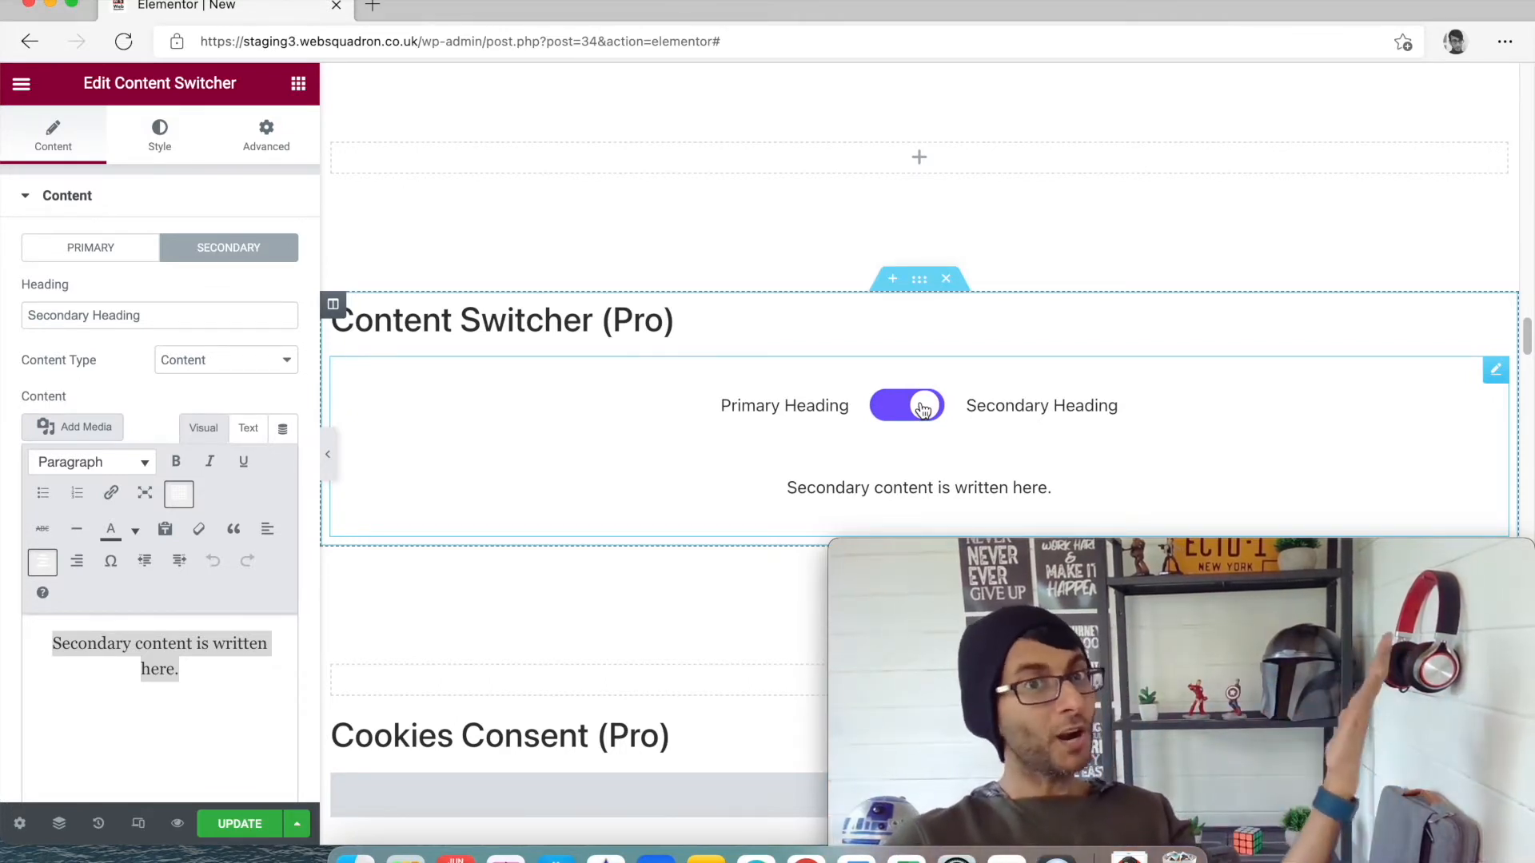
Open the Cookies Consent (Pro) widget for editing.
scroll(1123, 400, "down", 5)
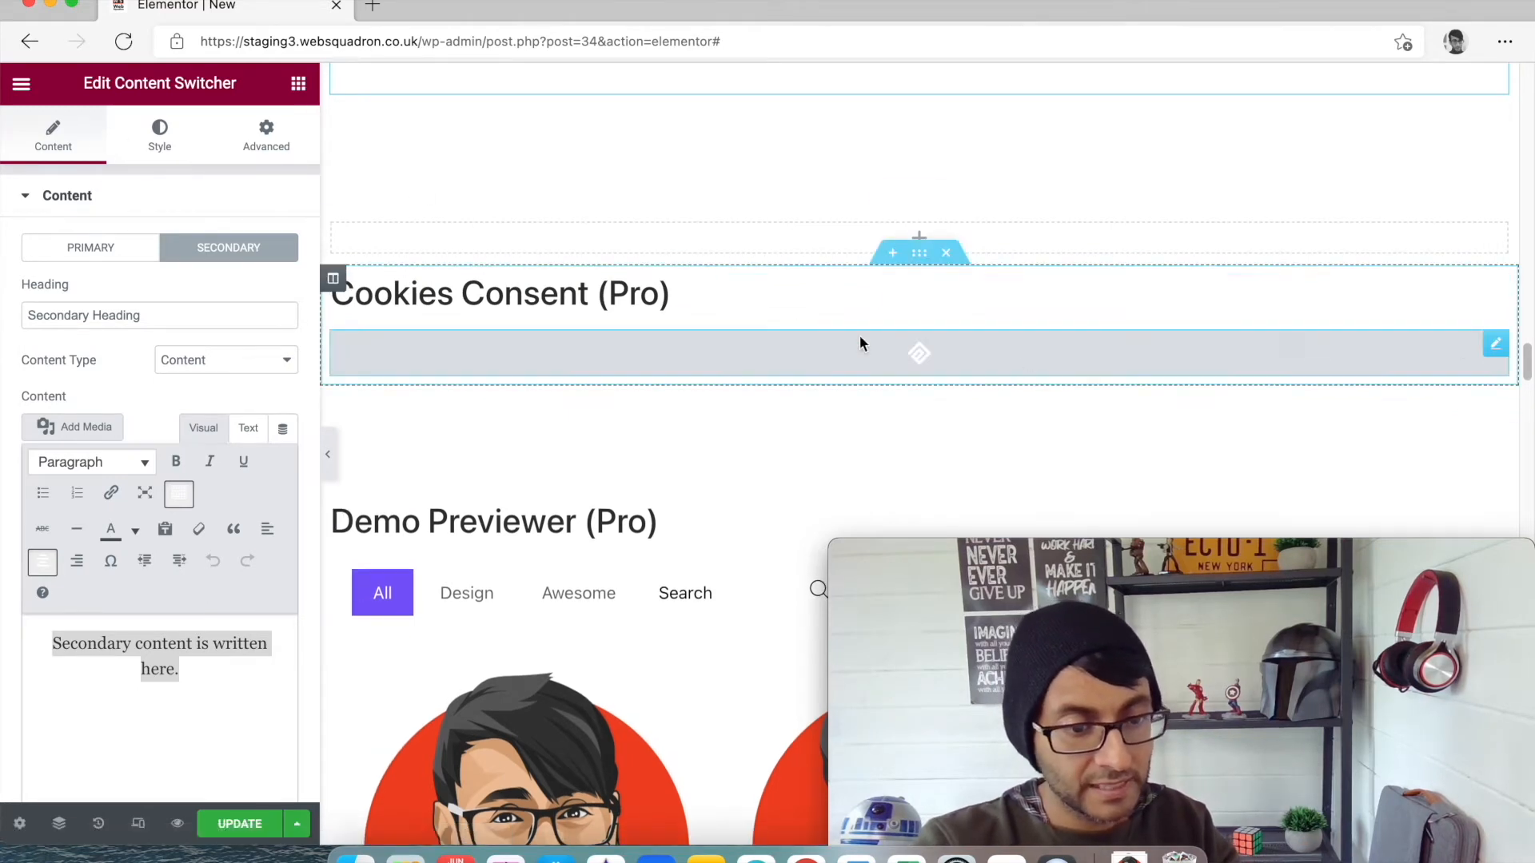
left_click(1496, 347)
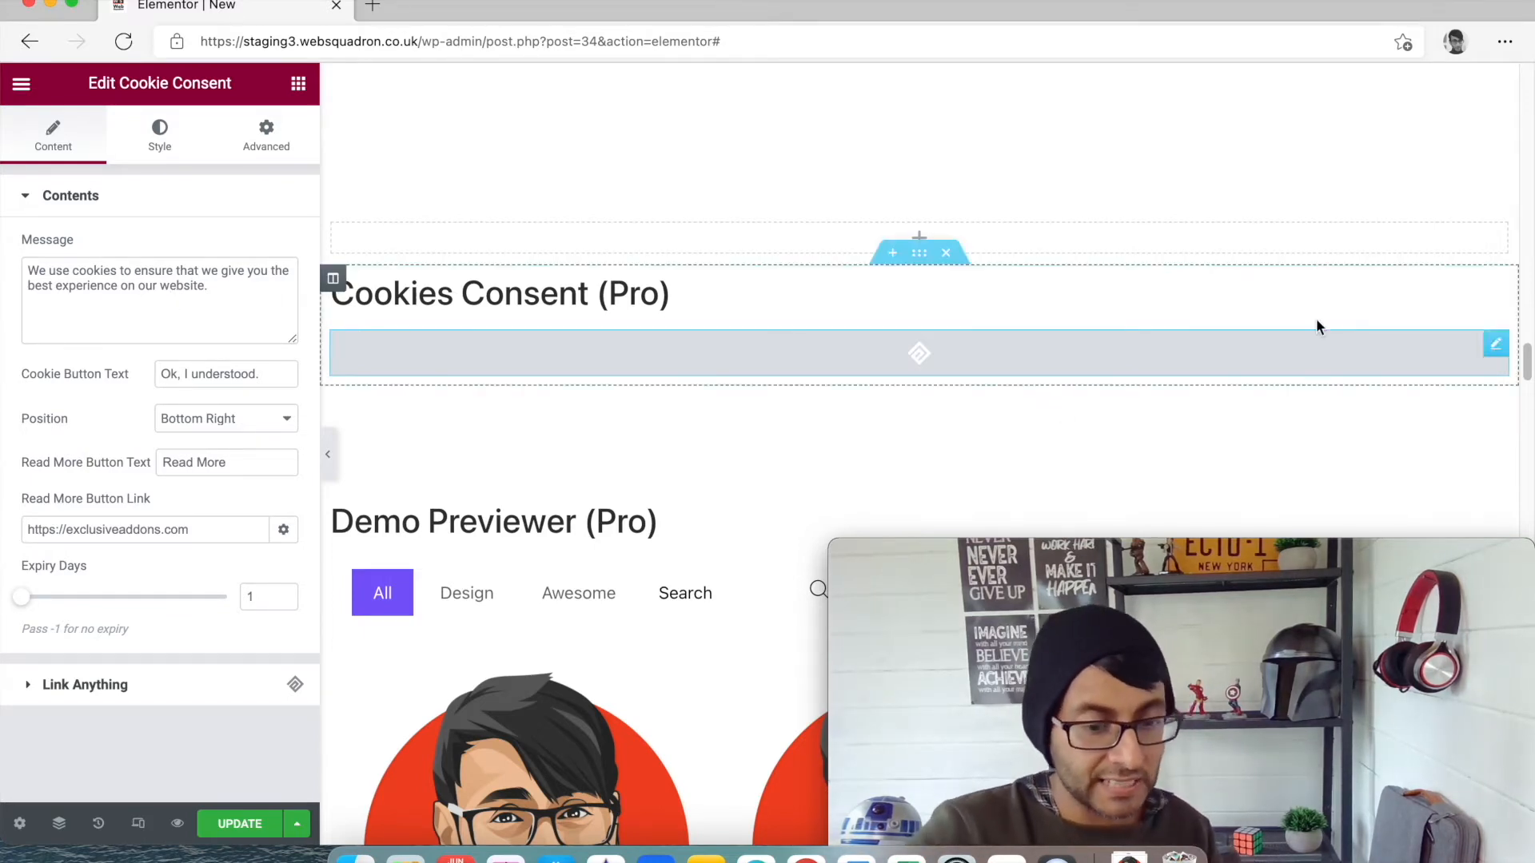
left_click_drag(1249, 564, 1009, 59)
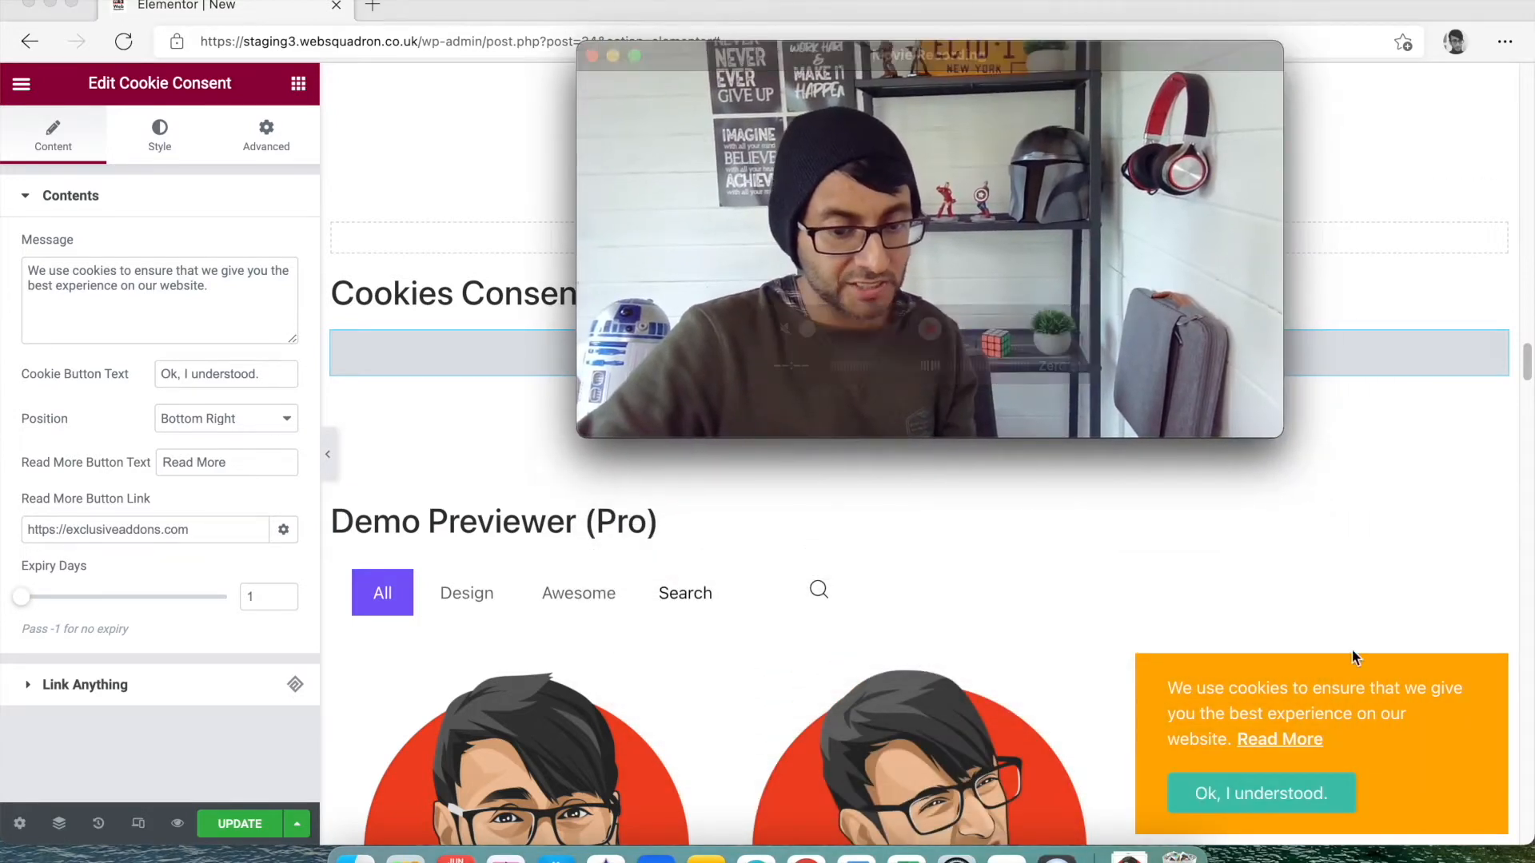
Try the Top, Left Center and Bottom Left positions for the cookie notice and return it to Bottom Right.
left_click(244, 430)
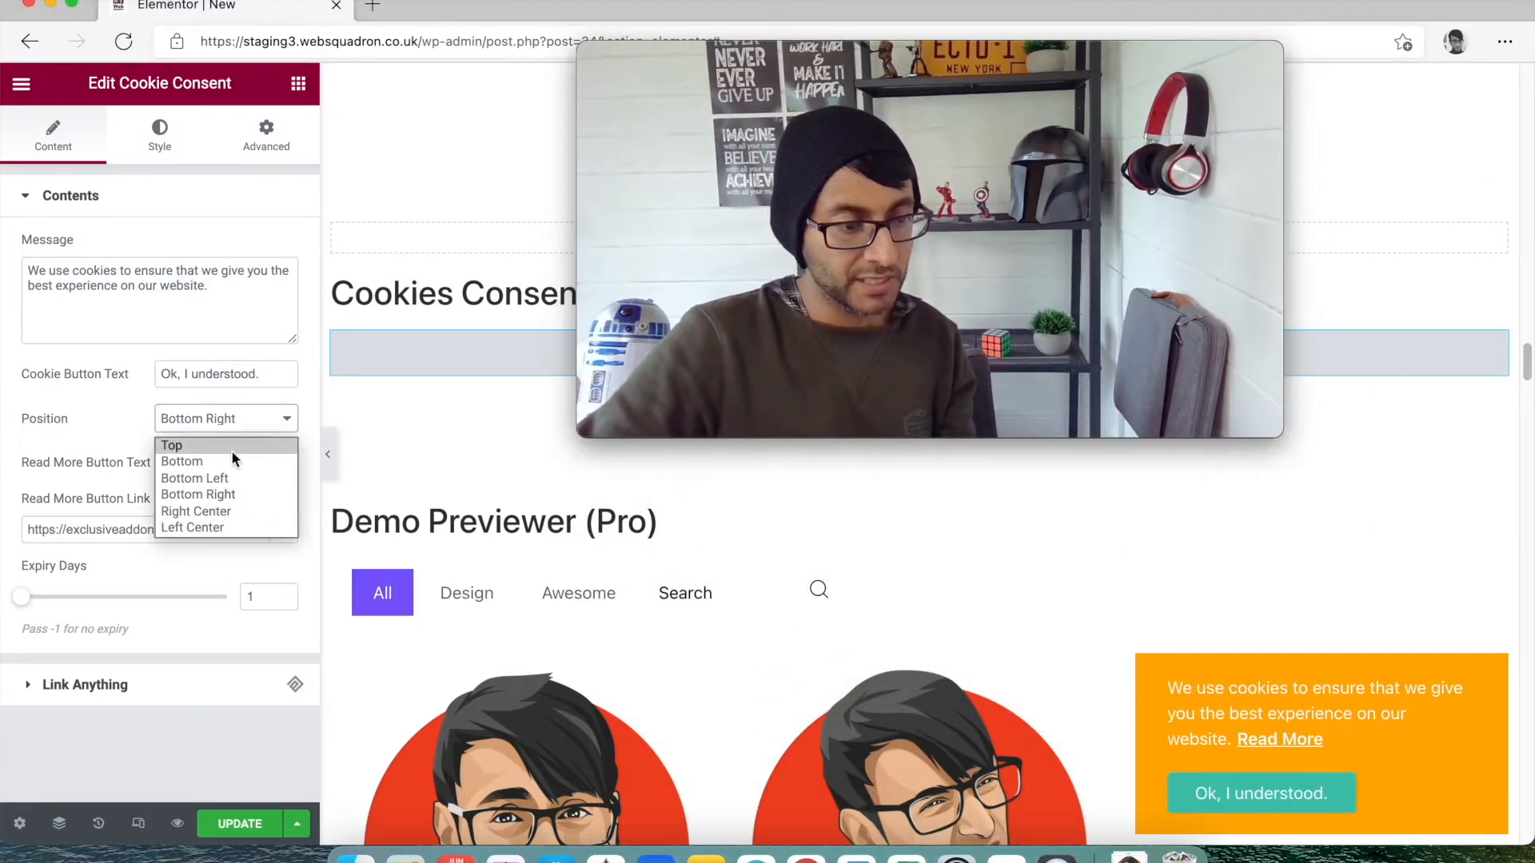
left_click(232, 459)
left_click(207, 419)
left_click(264, 438)
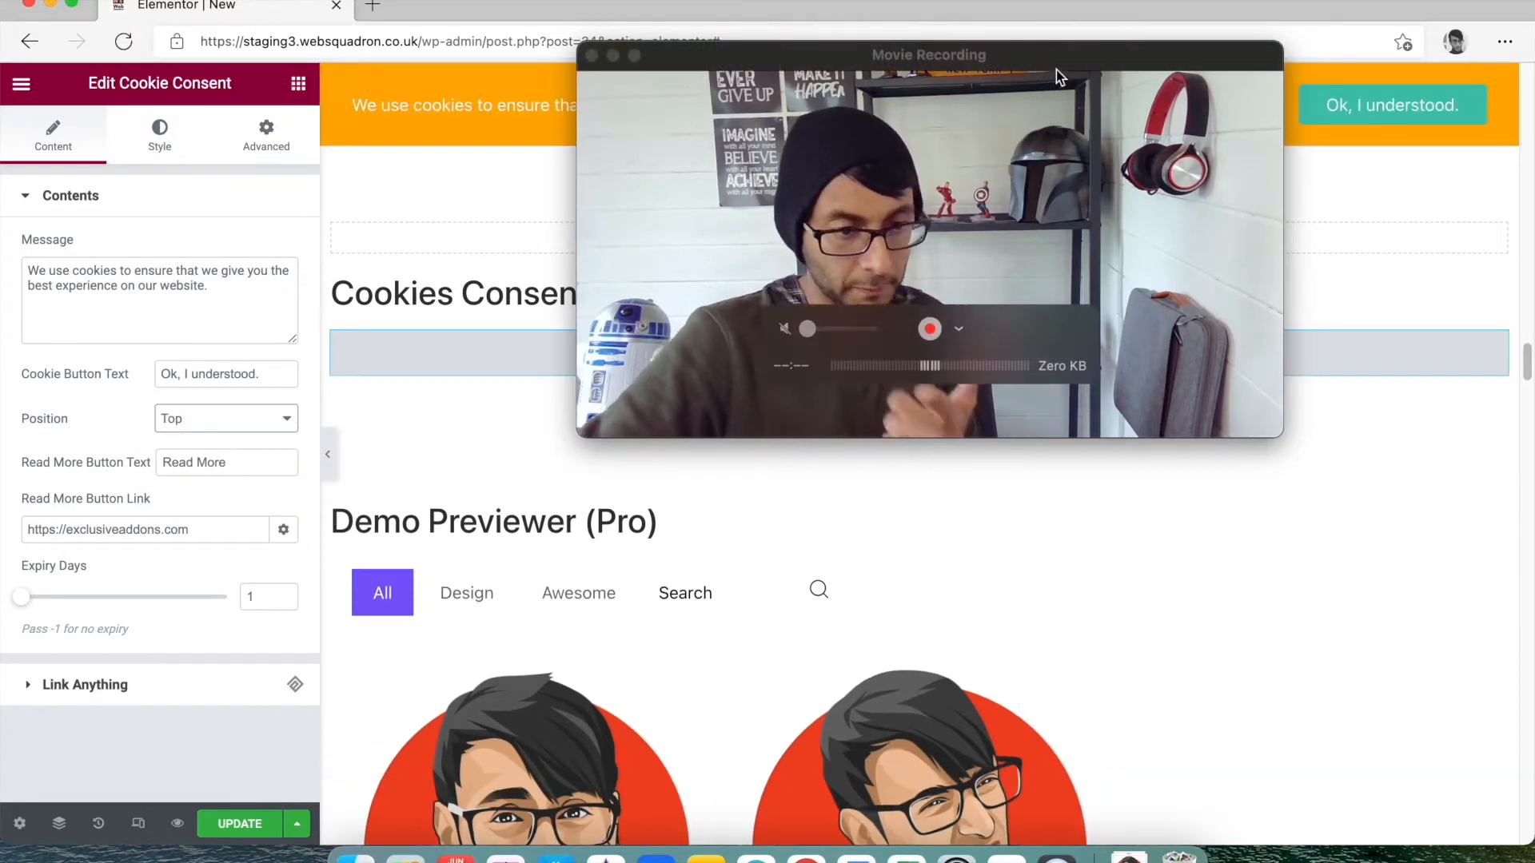
left_click(201, 421)
left_click(217, 528)
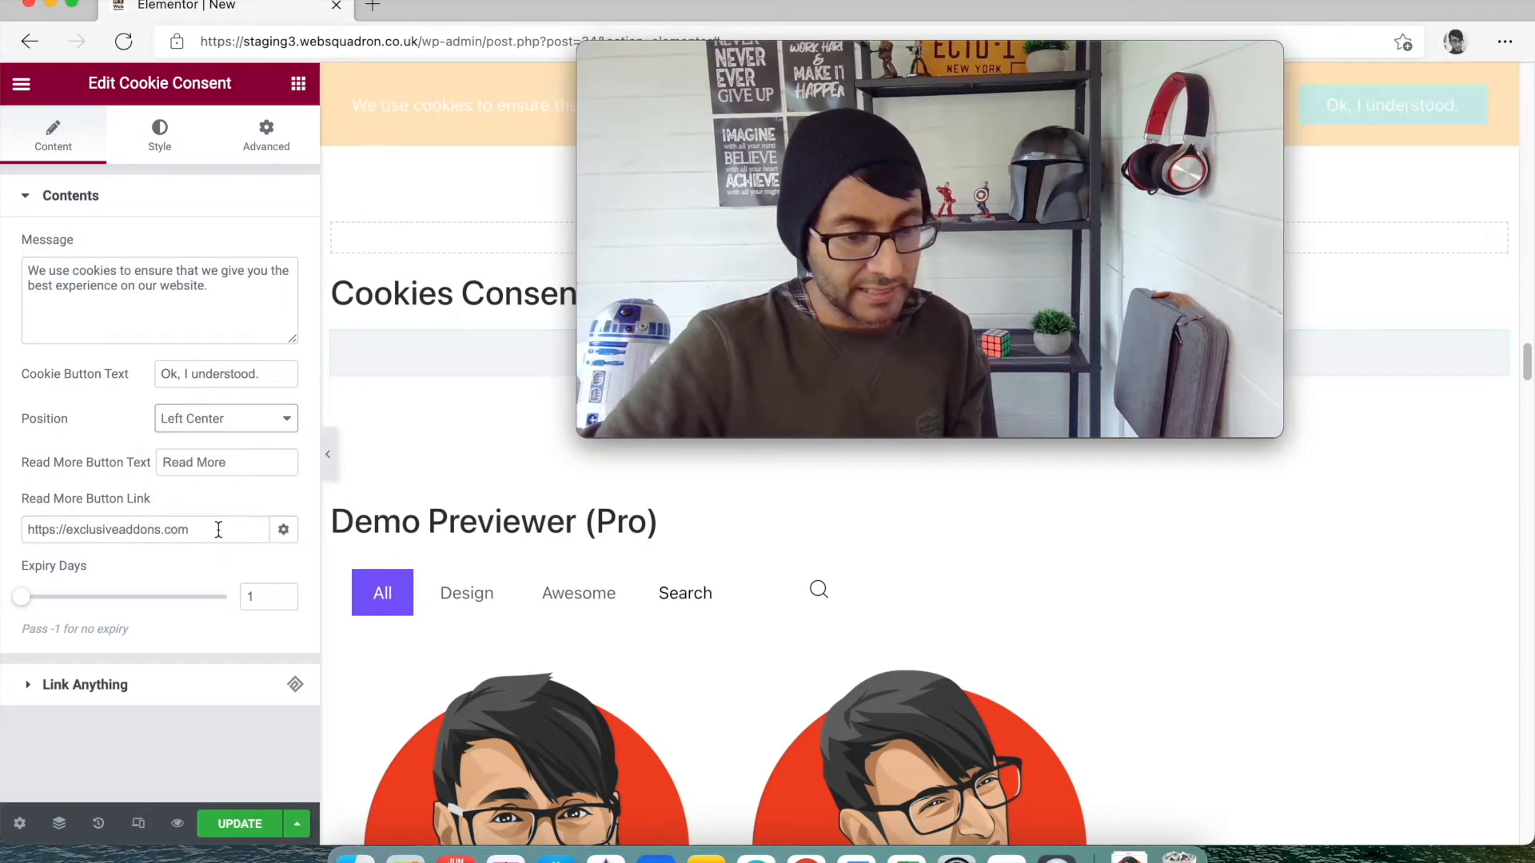
left_click_drag(1028, 59, 1159, 233)
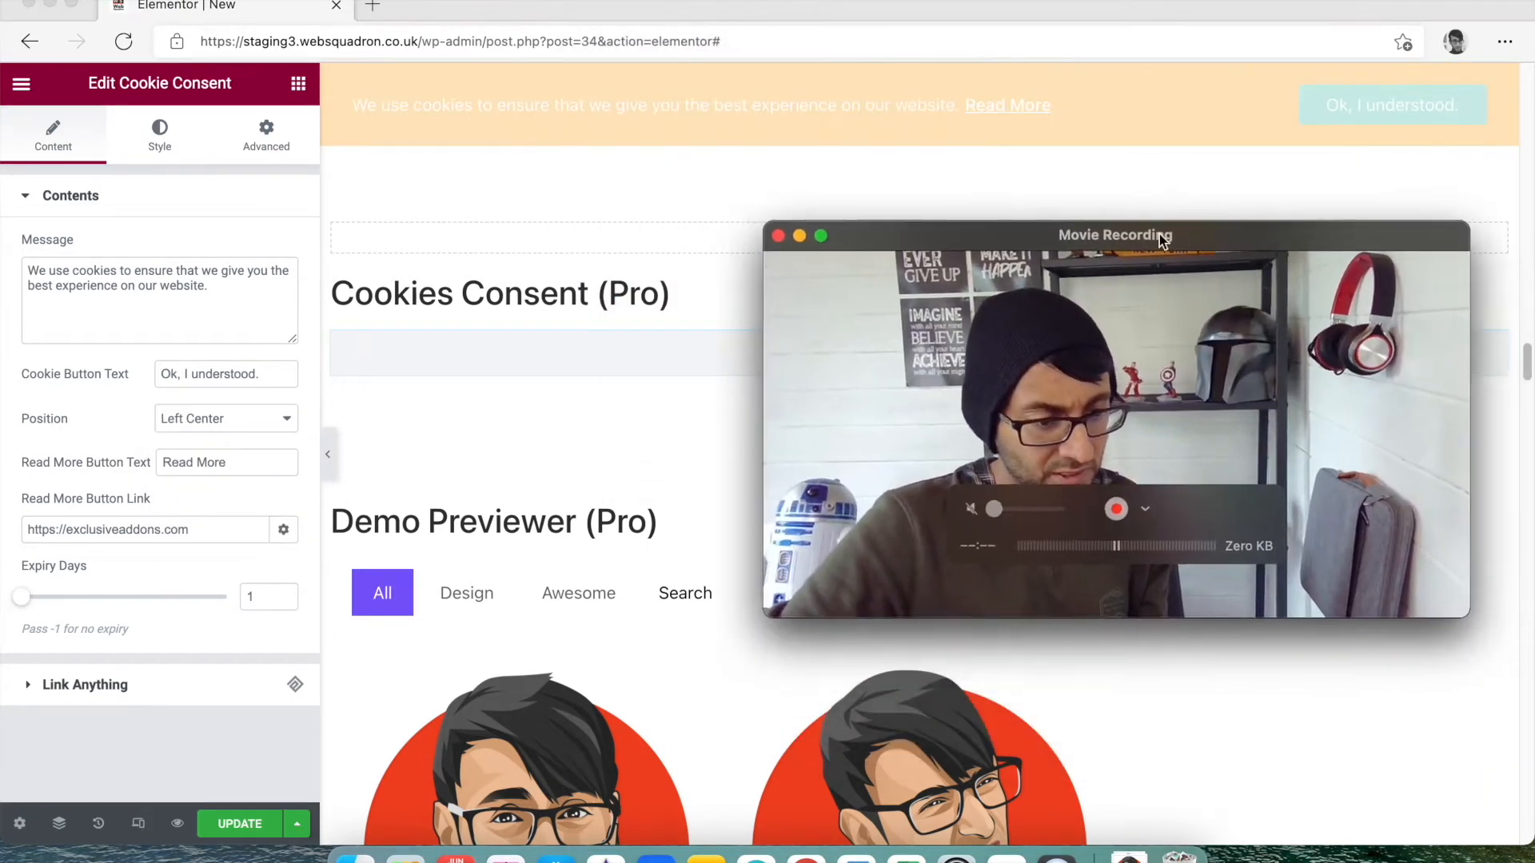
left_click(221, 419)
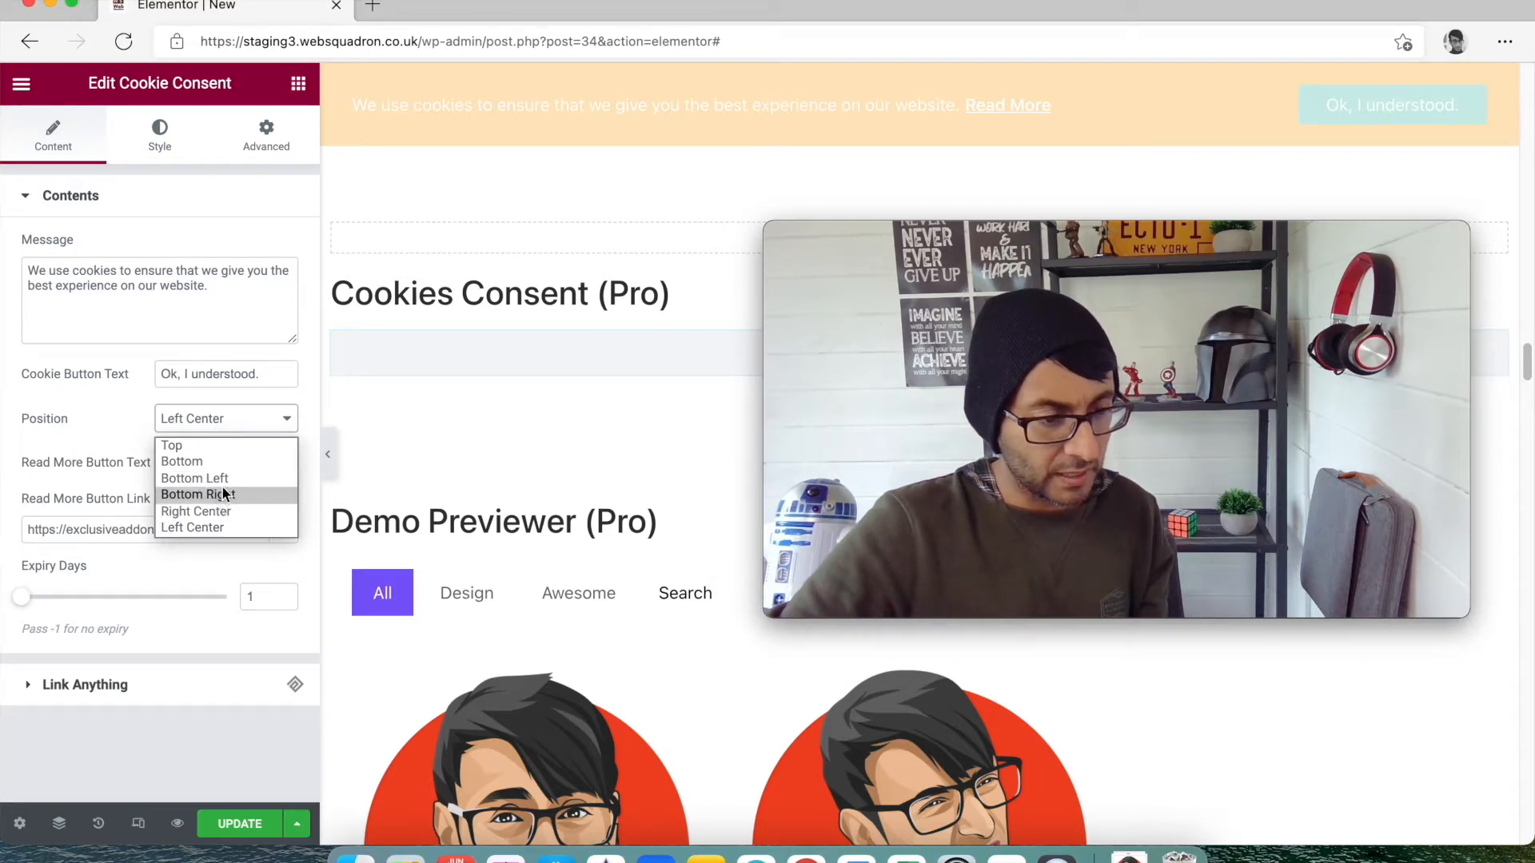
left_click(222, 480)
mouse_move(1006, 540)
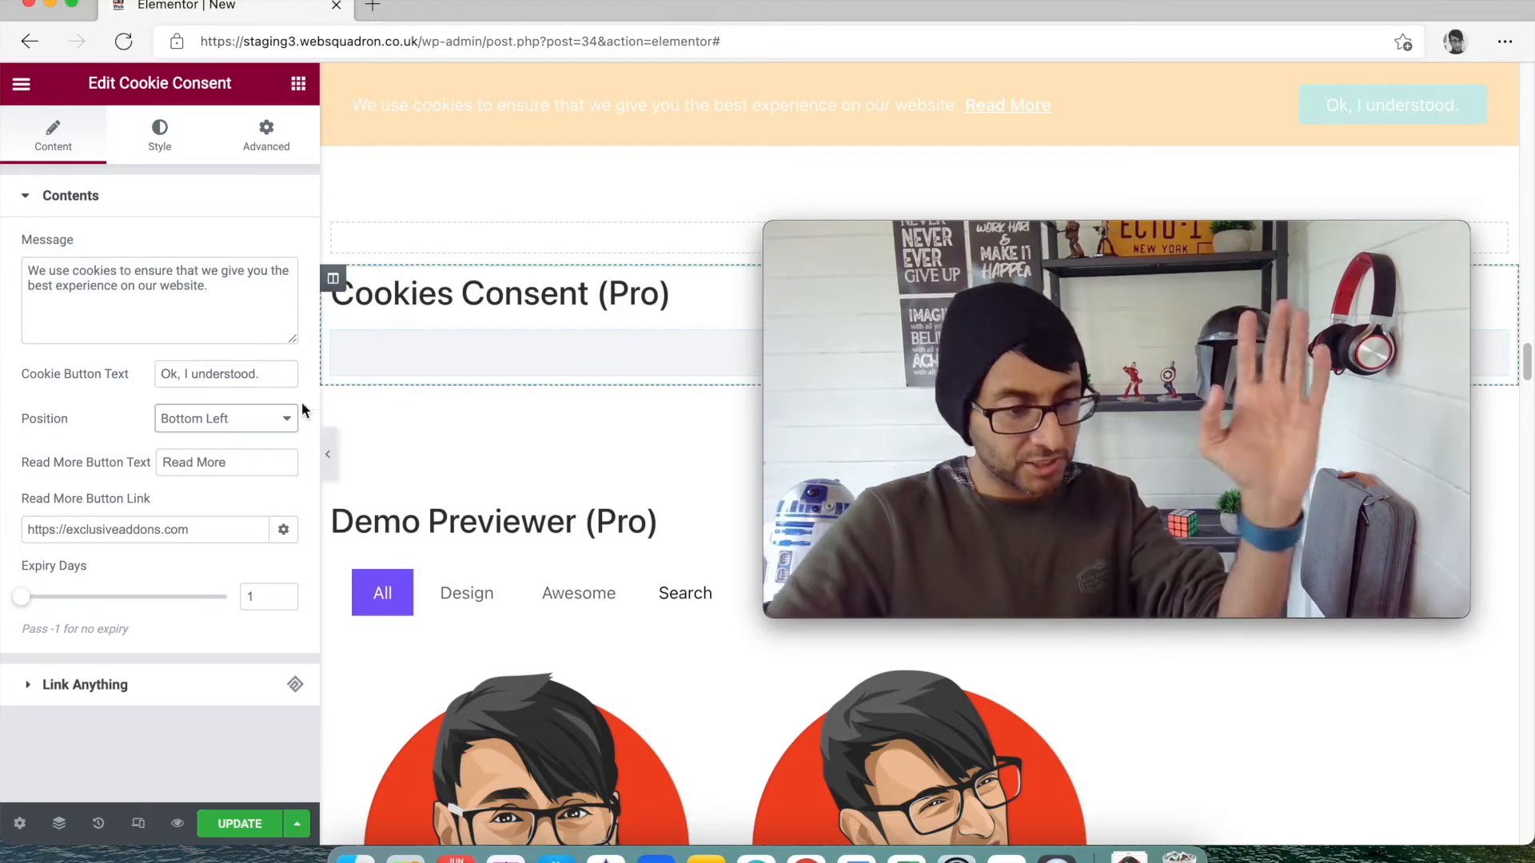
left_click(257, 424)
left_click(263, 495)
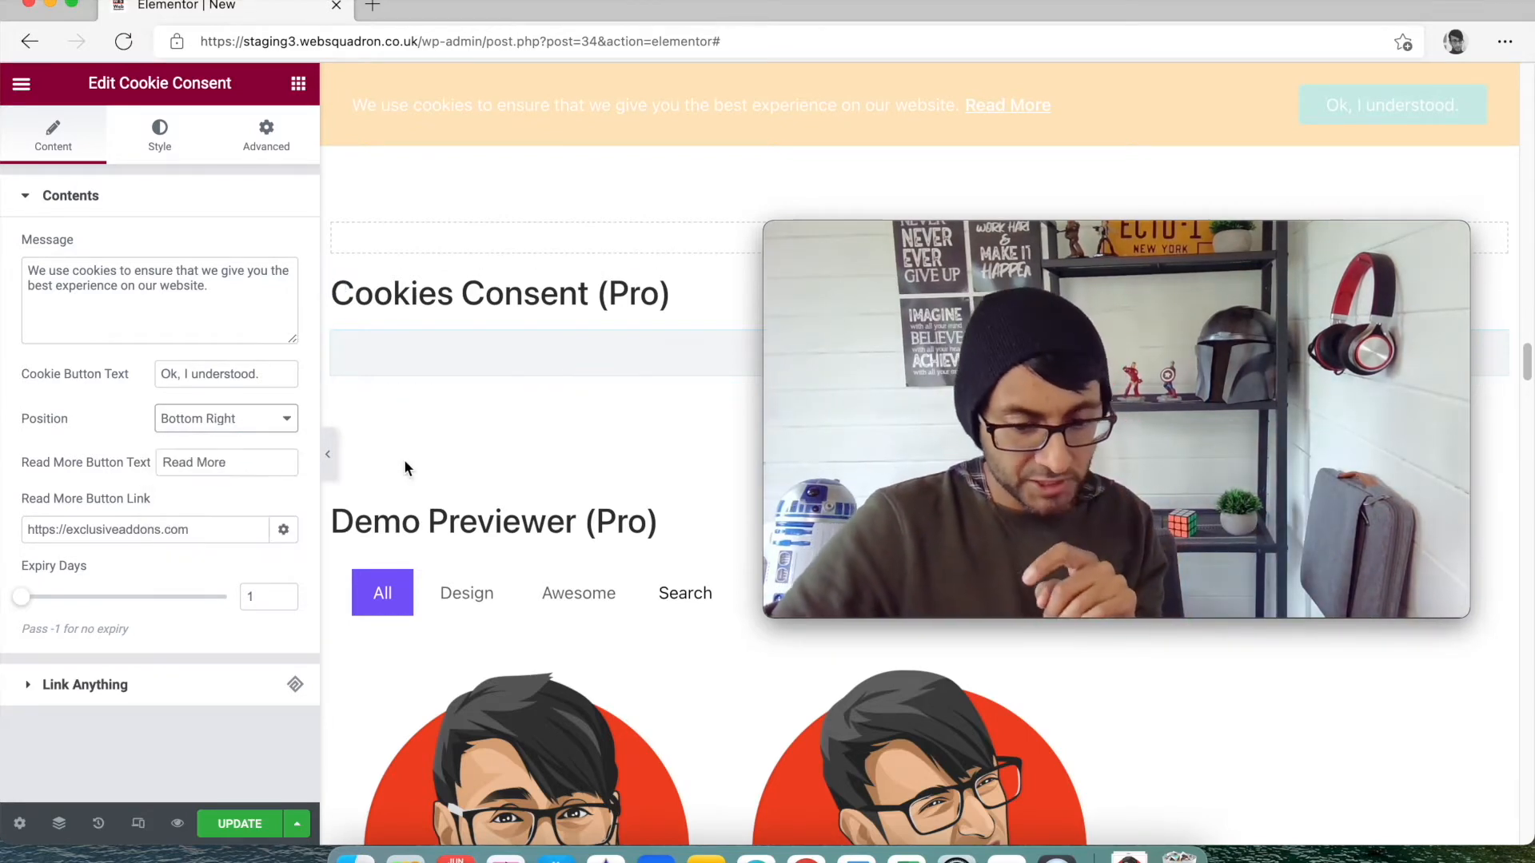
Set the cookie notice's position to Bottom Right and try its "Ok, I understood." button.
left_click(233, 418)
left_click(242, 496)
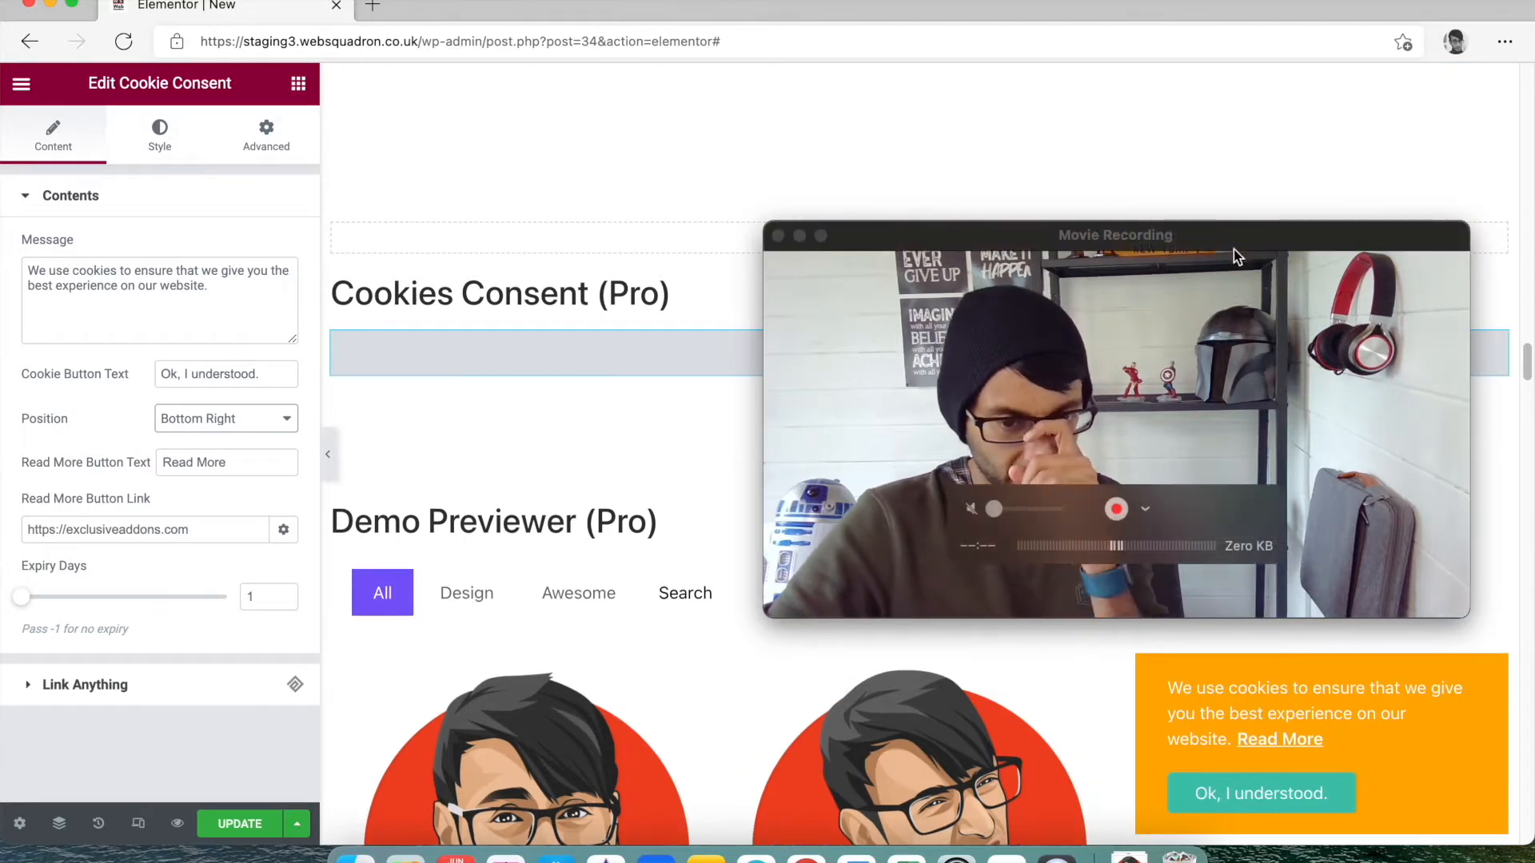
left_click_drag(1266, 242, 1212, 192)
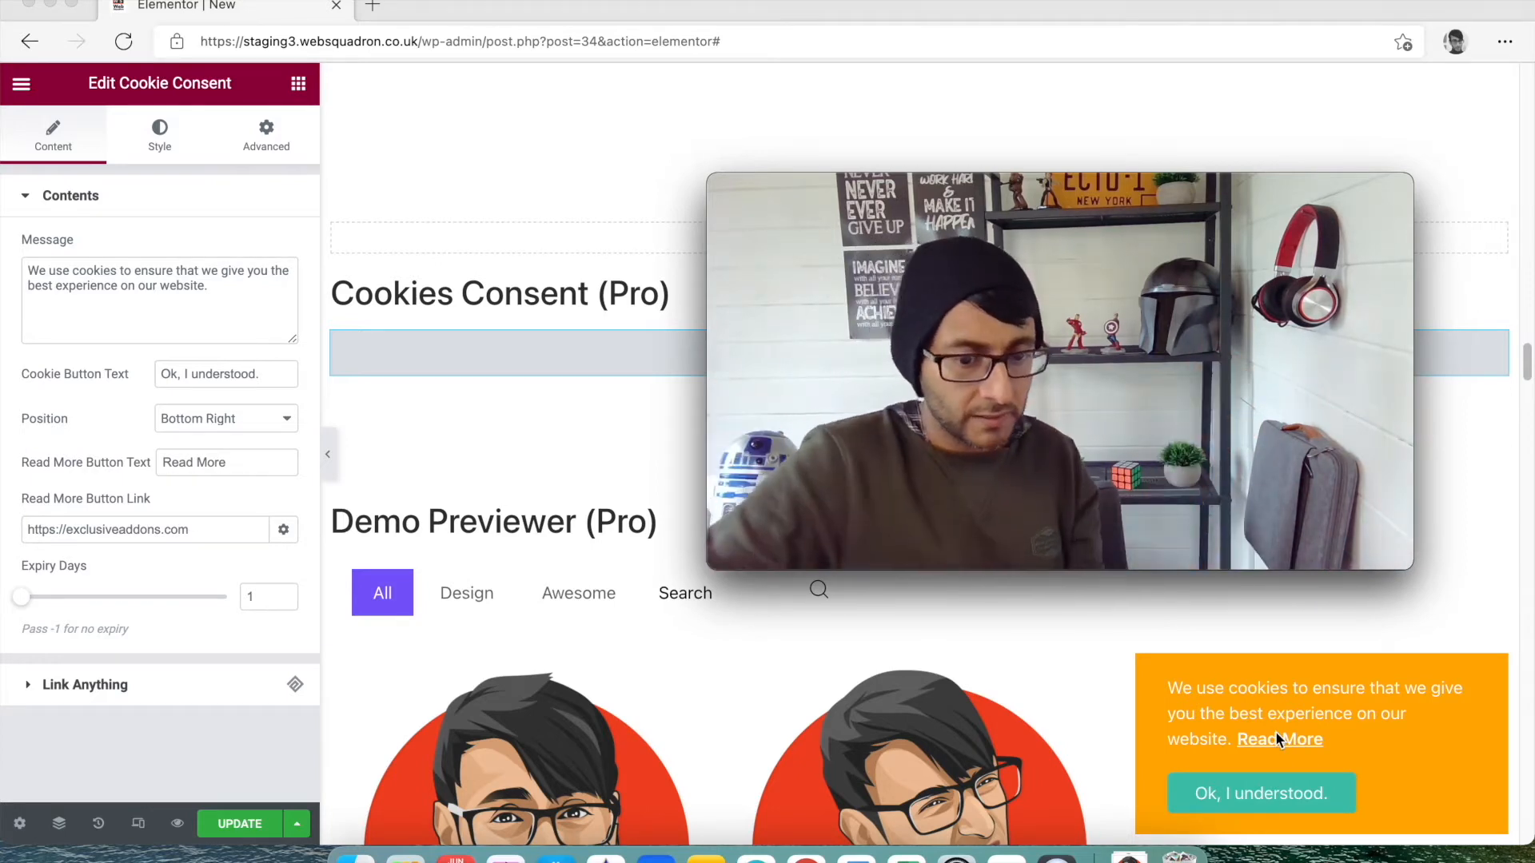
left_click(1284, 801)
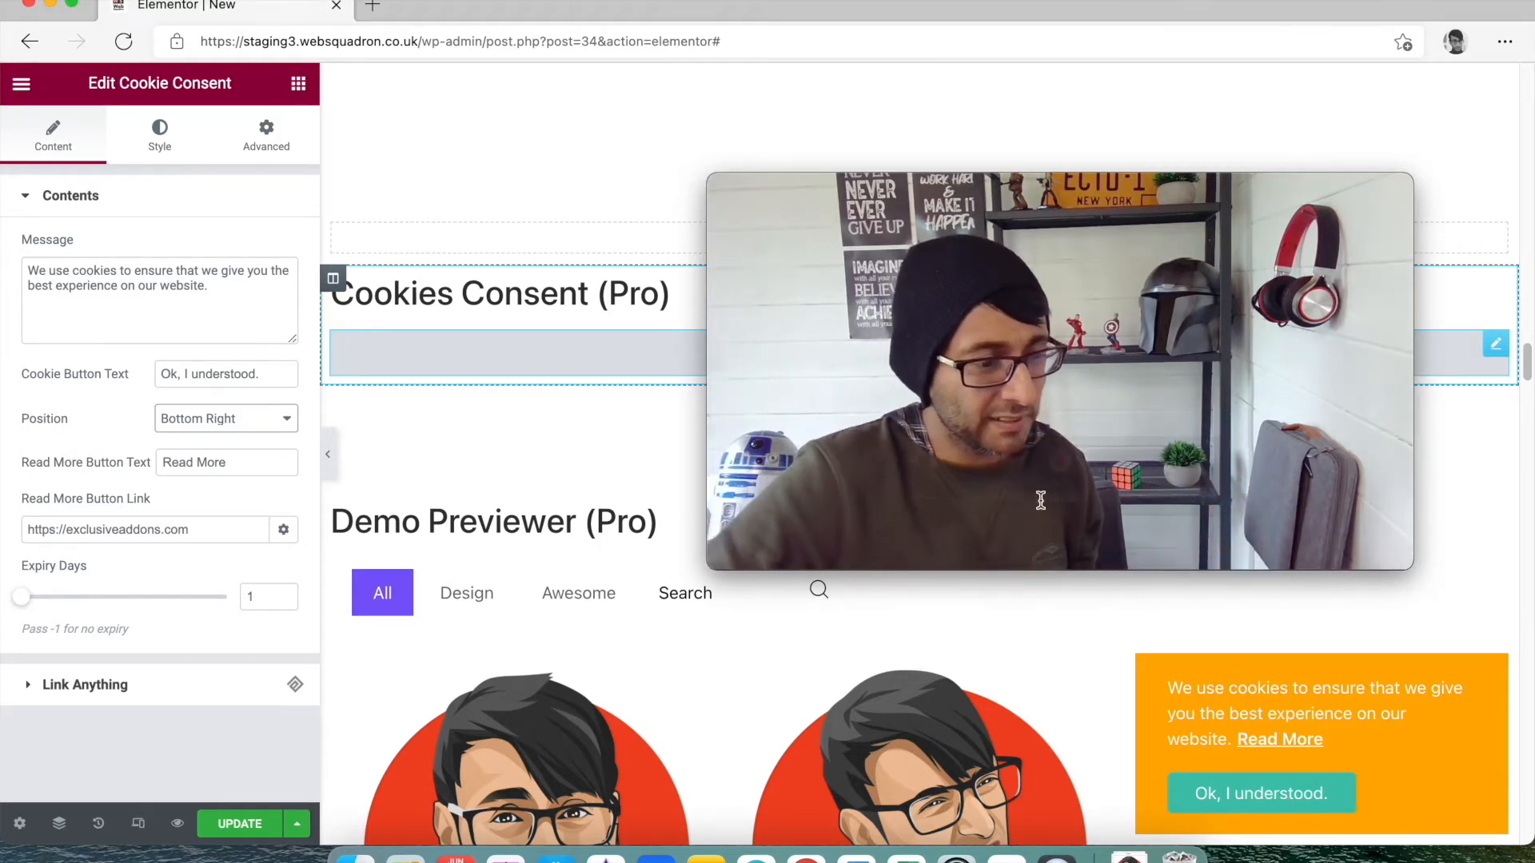
Examine the Cookie Consent widget's container and content style settings.
left_click(159, 155)
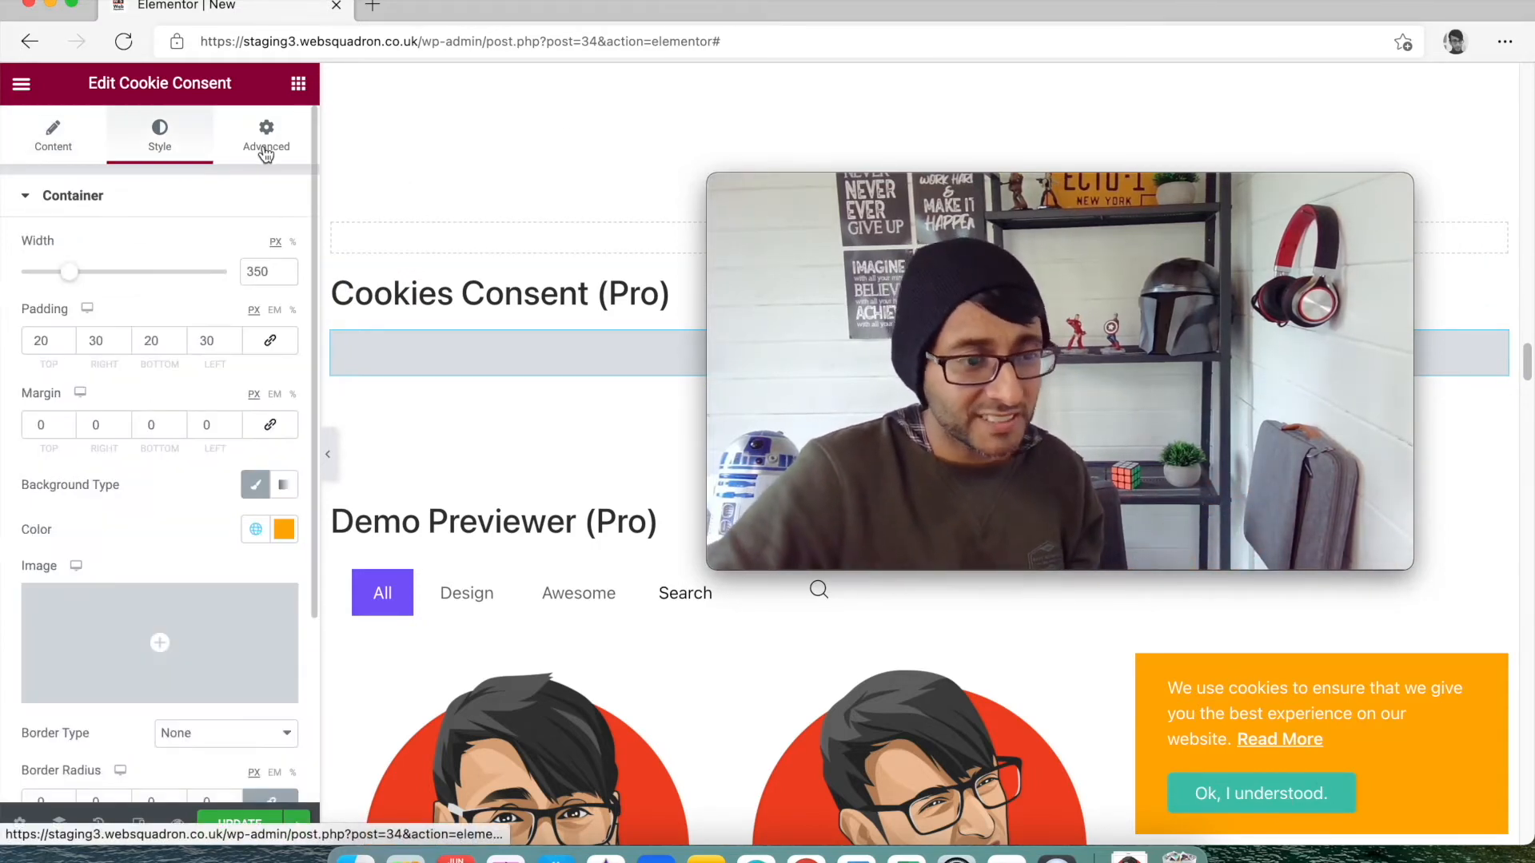
left_click(71, 154)
left_click(168, 141)
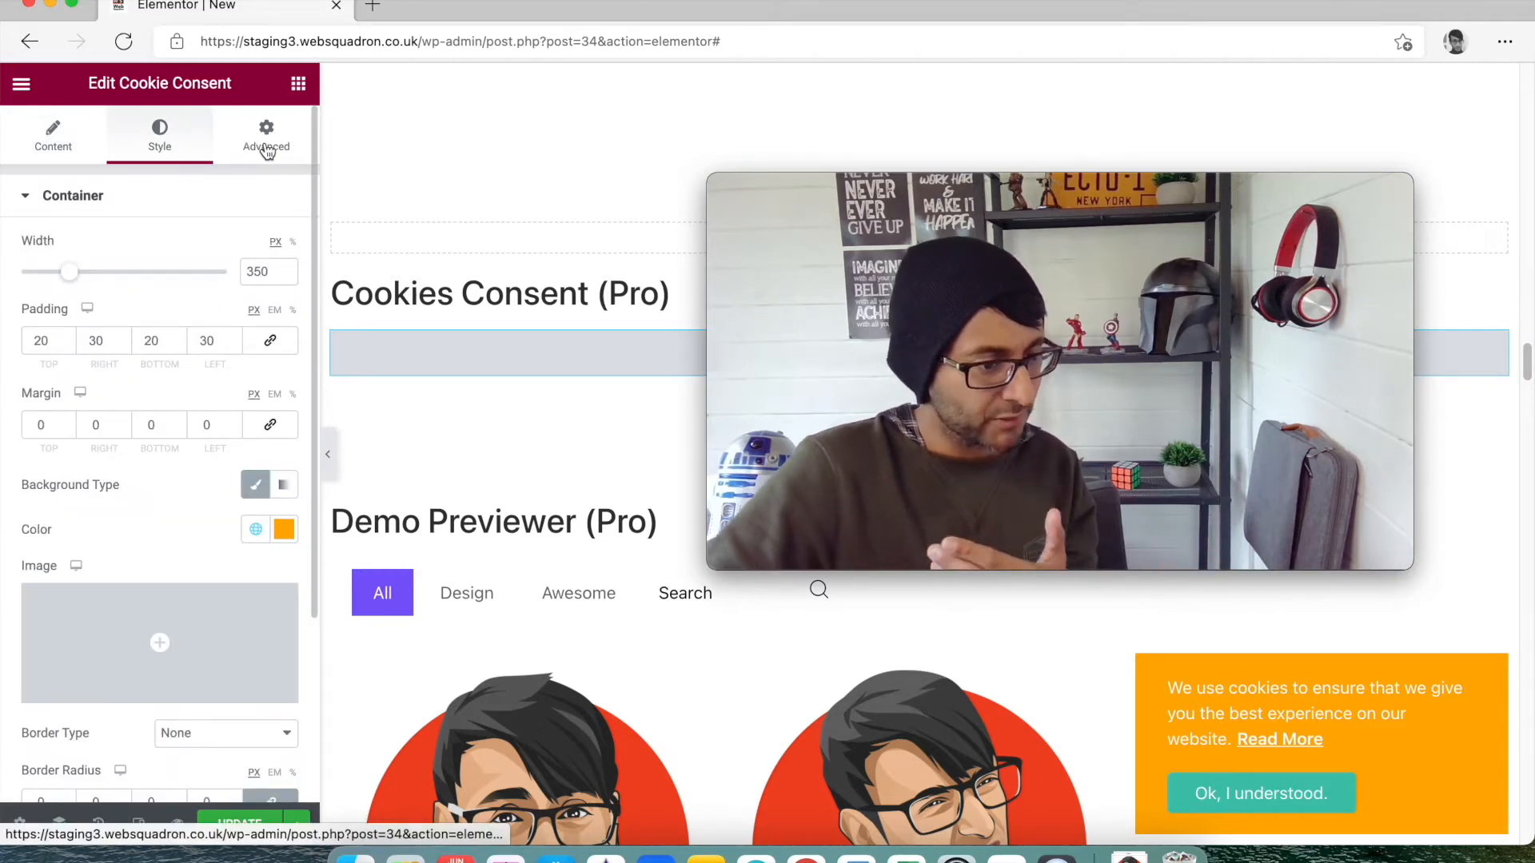
left_click(265, 149)
left_click(168, 144)
scroll(215, 489, "down", 3)
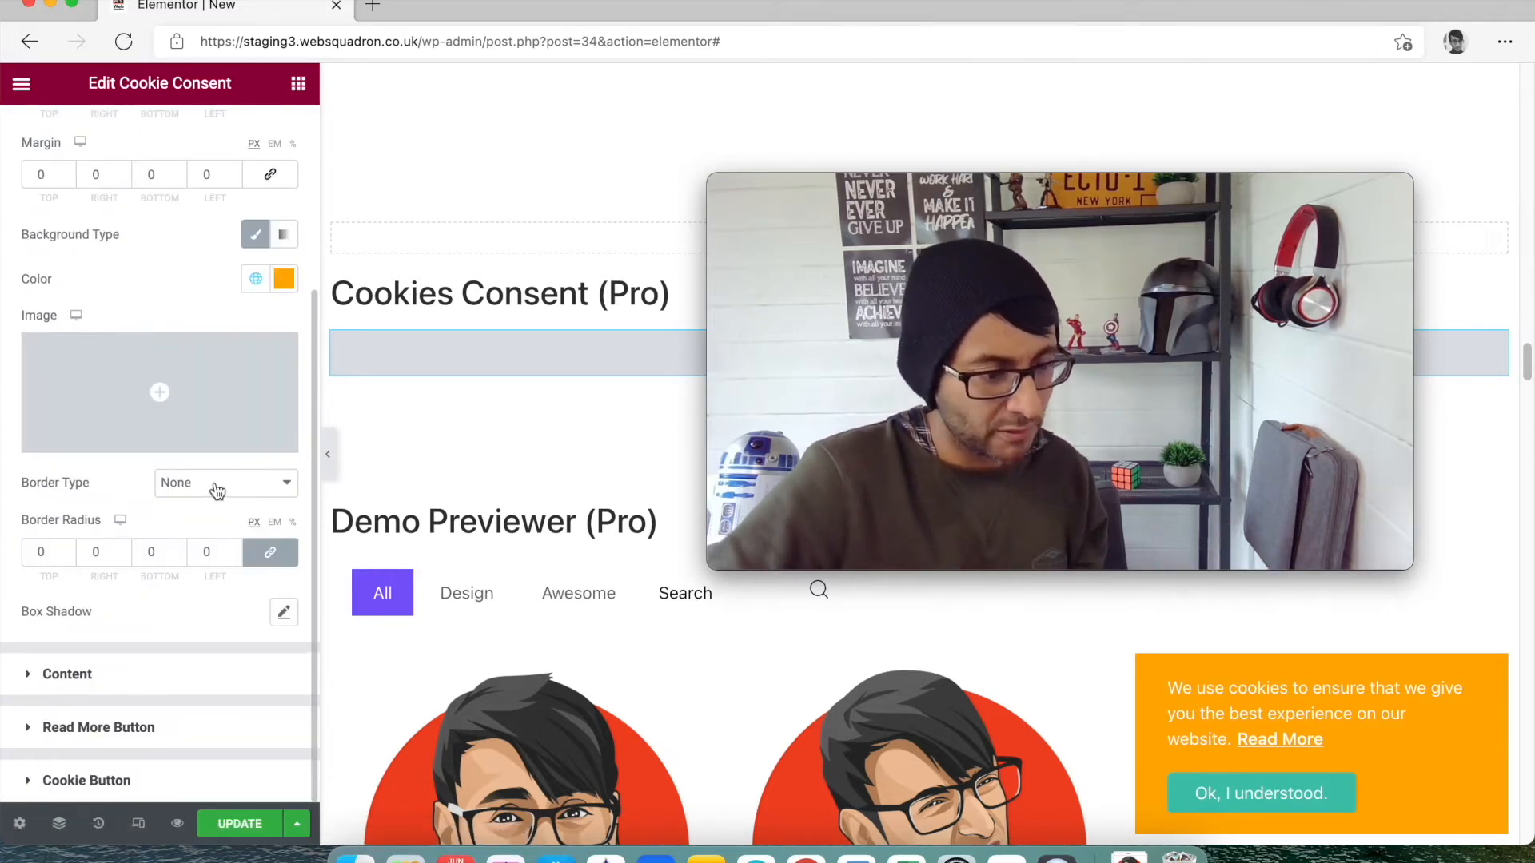
left_click(195, 672)
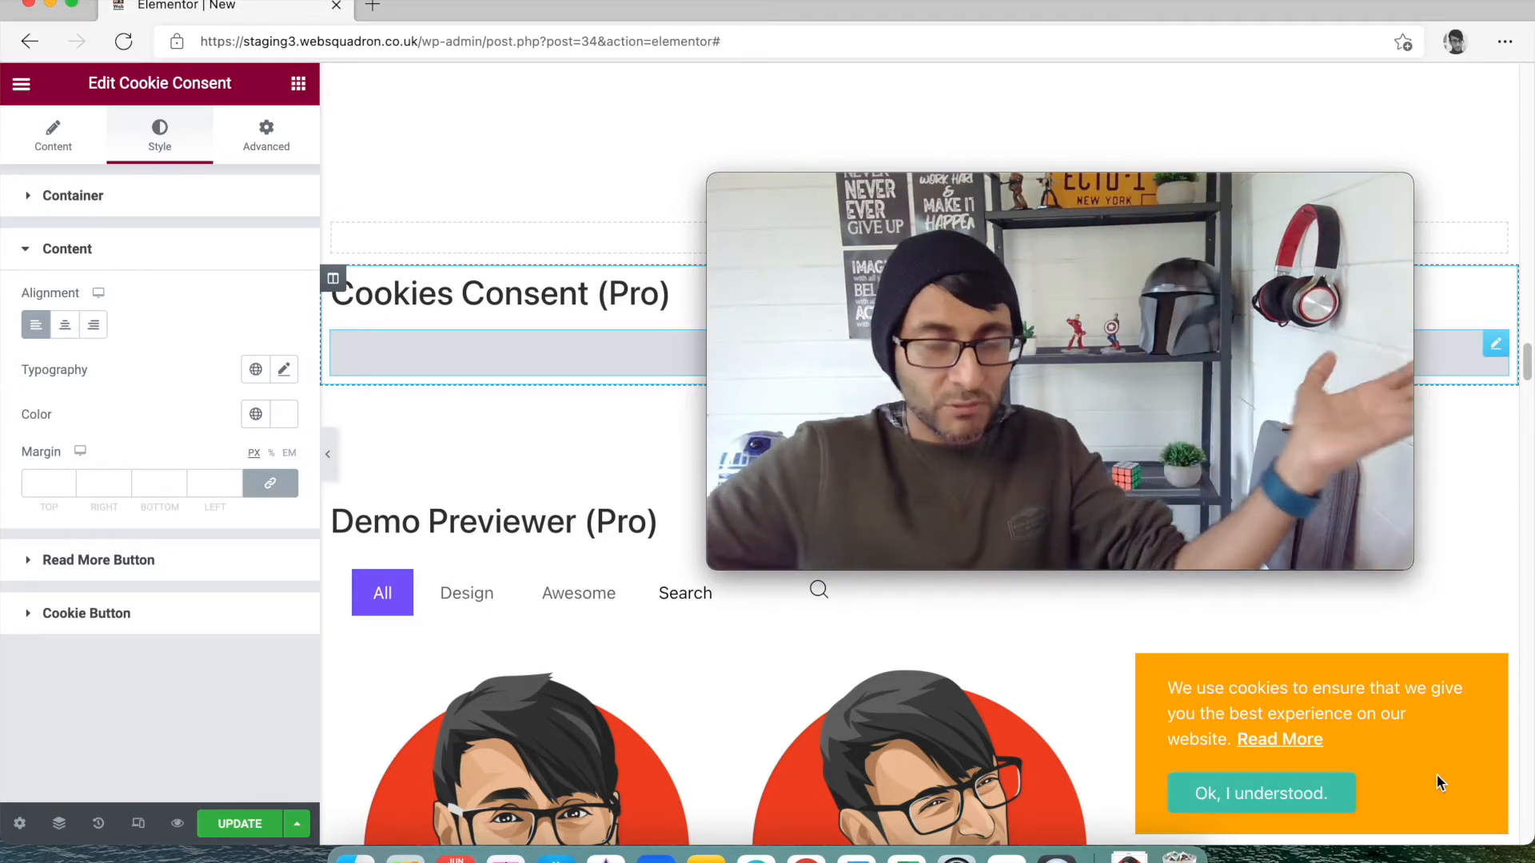
mouse_move(1241, 291)
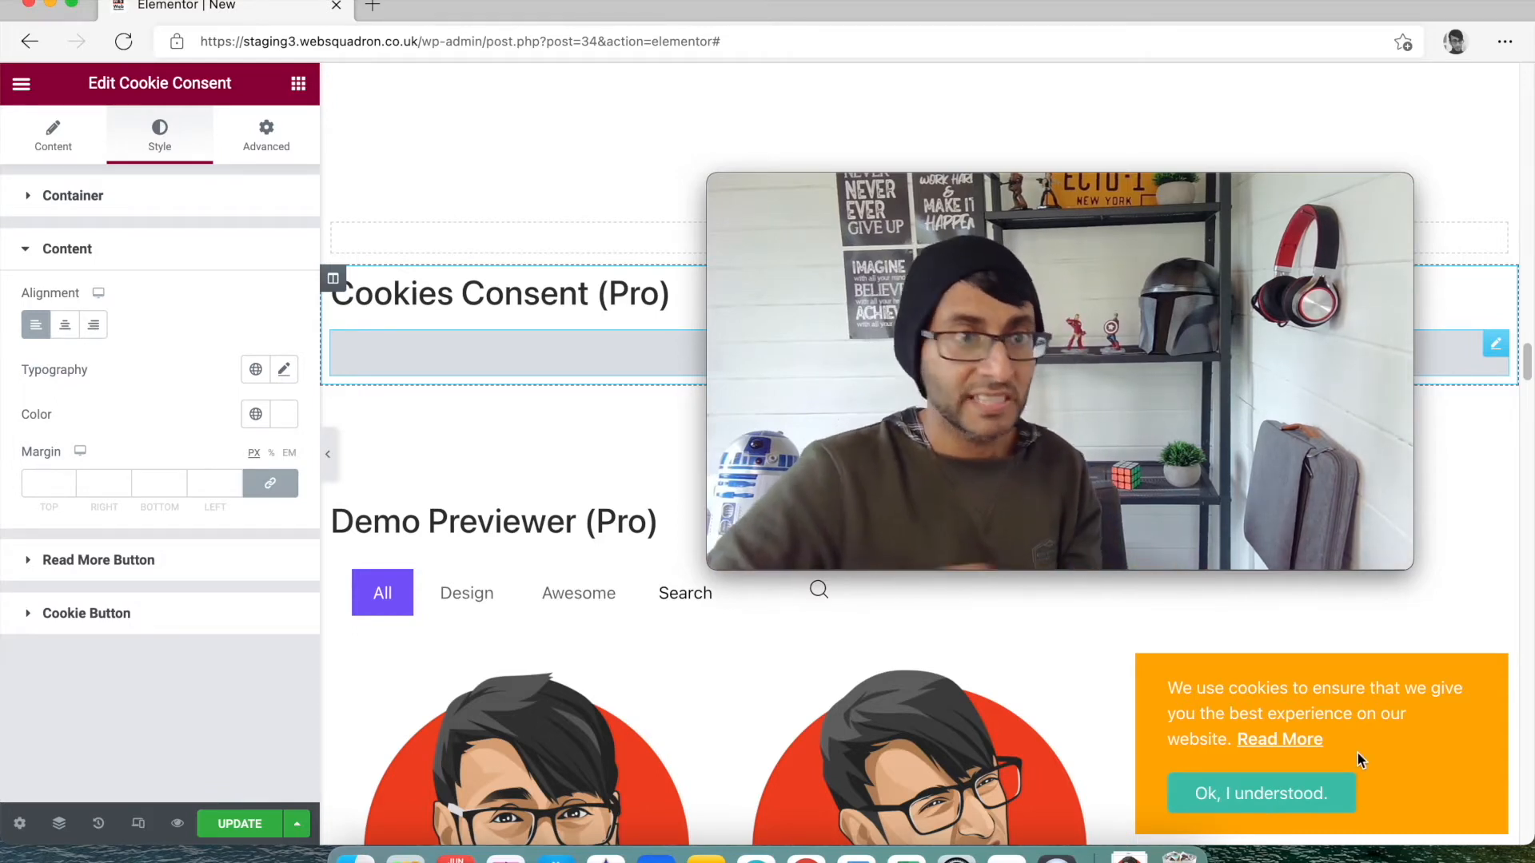
Examine the style settings of the cookie notice's Read More button.
left_click(55, 156)
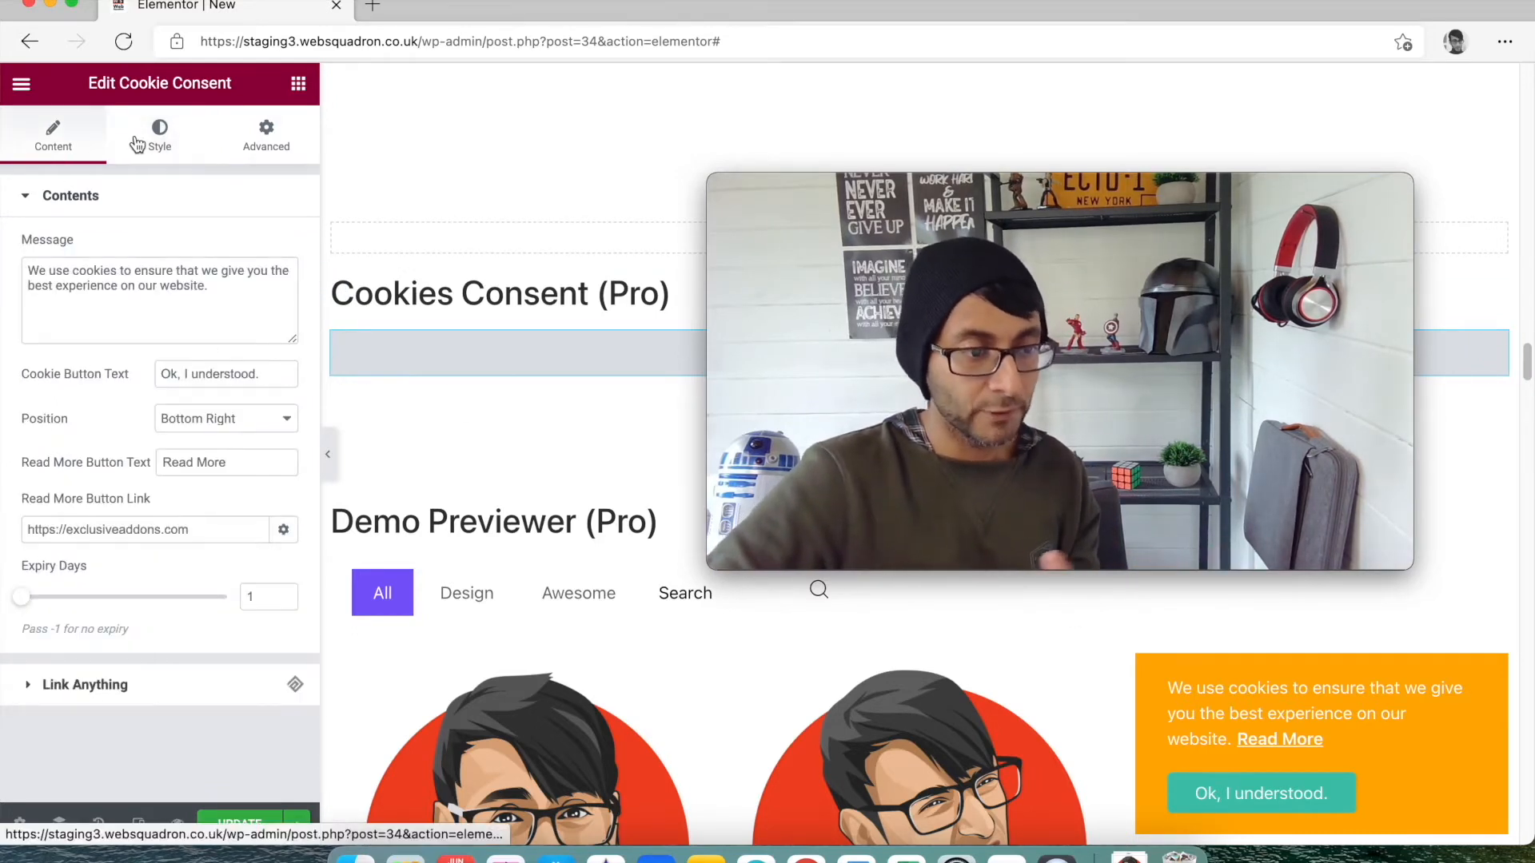
left_click(160, 136)
scroll(242, 517, "down", 2)
scroll(256, 632, "down", 3)
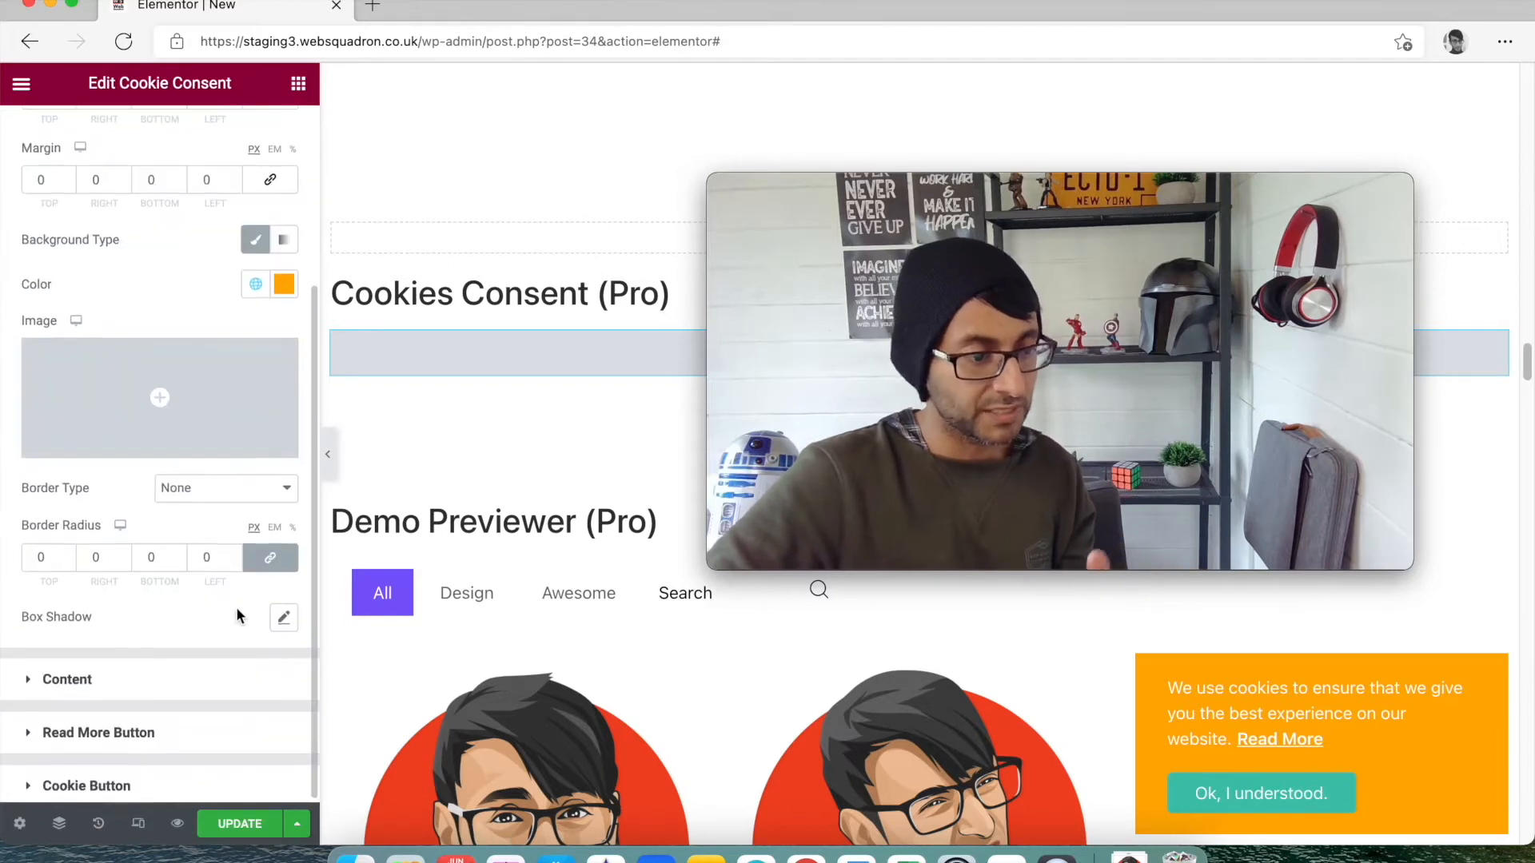
left_click(204, 677)
left_click(194, 563)
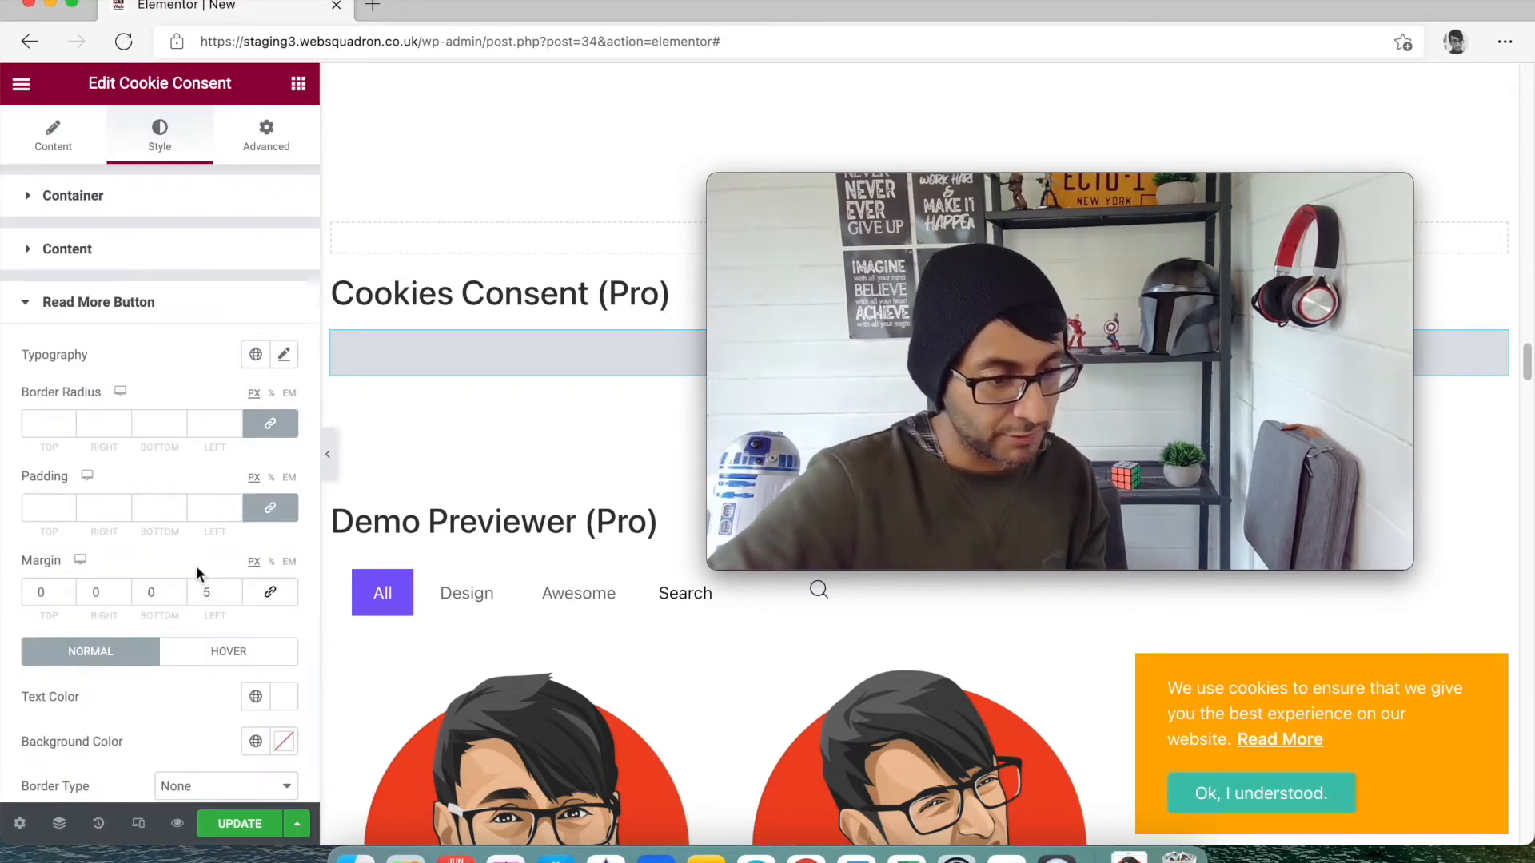
scroll(297, 631, "down", 2)
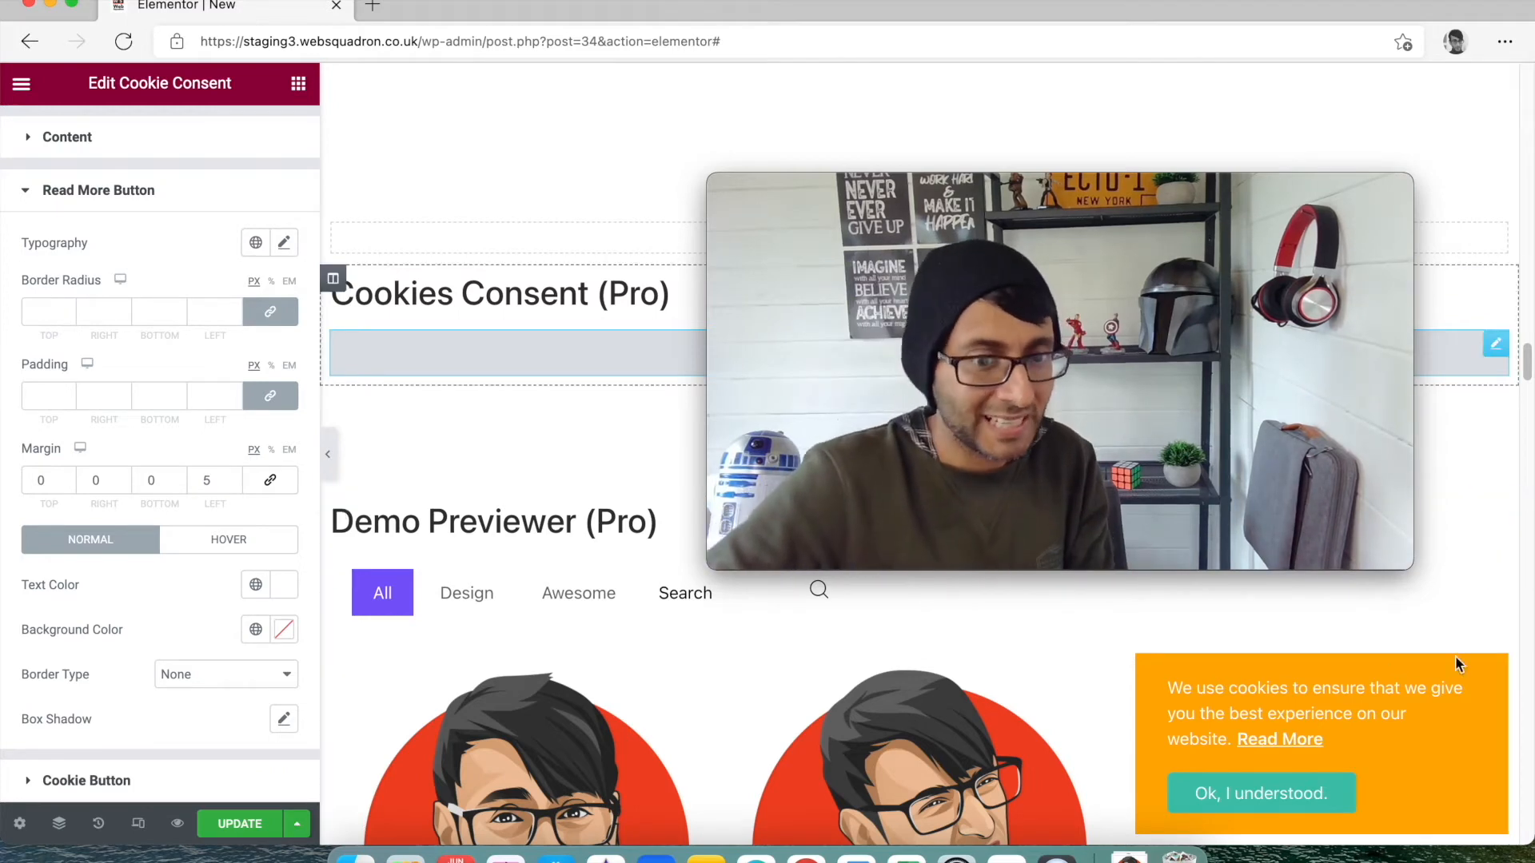
Review the cookie notice's container styling and its Read More button text.
left_click(83, 155)
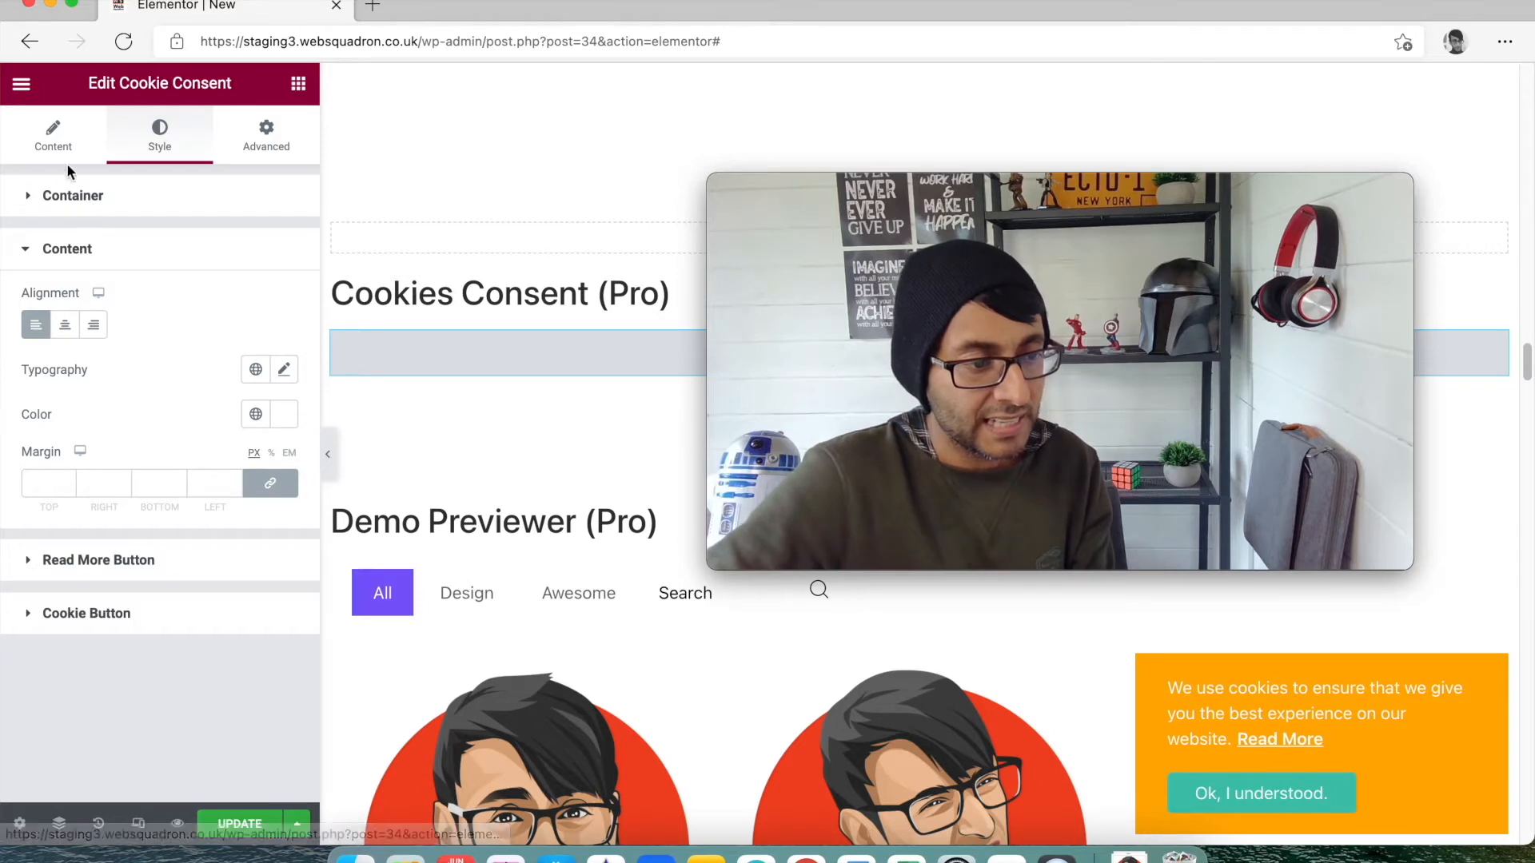
left_click(99, 202)
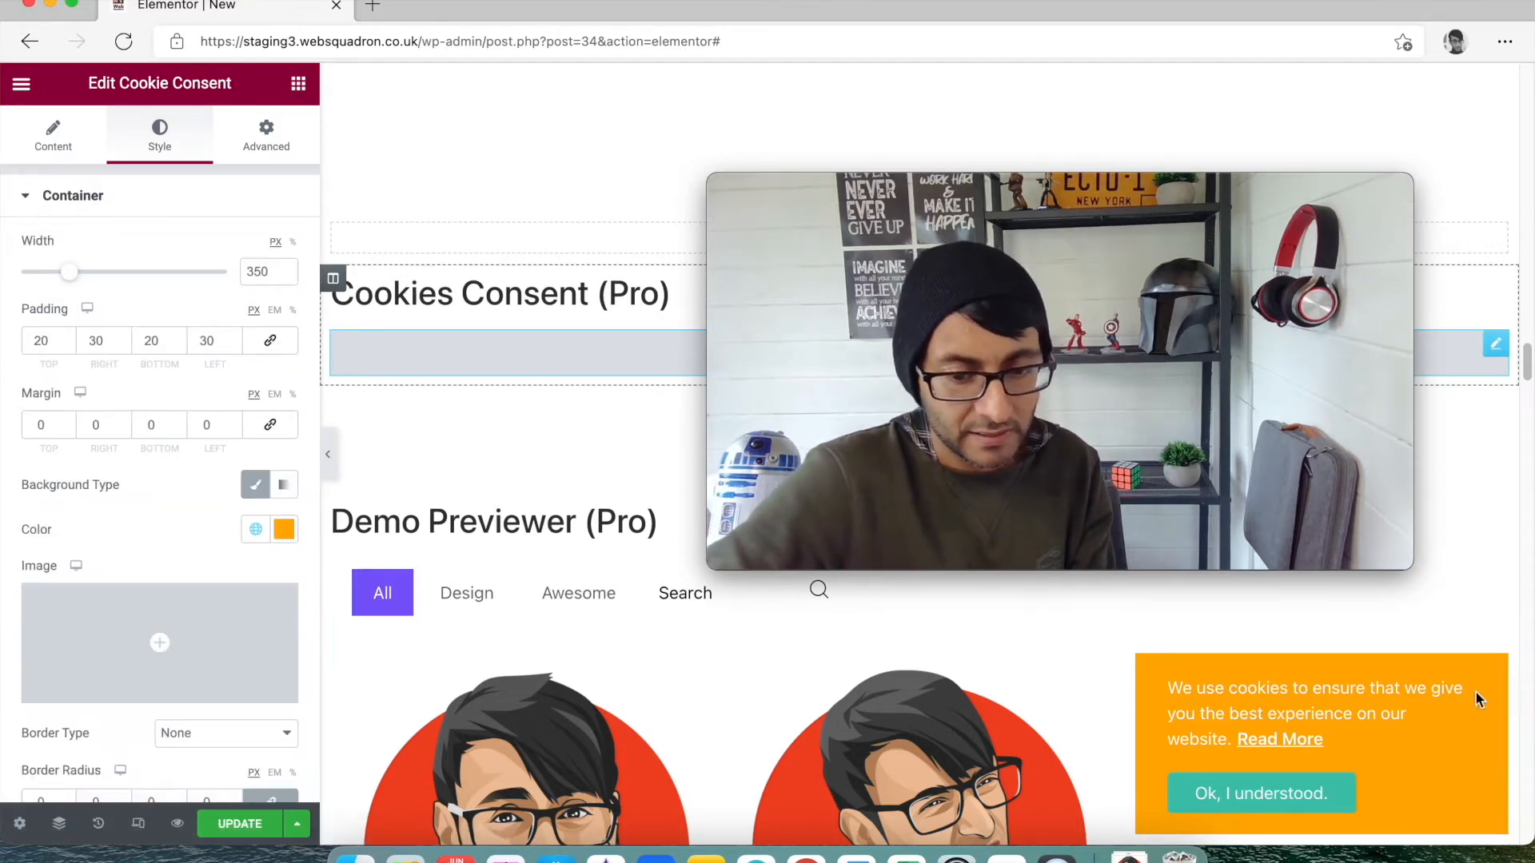
left_click(84, 151)
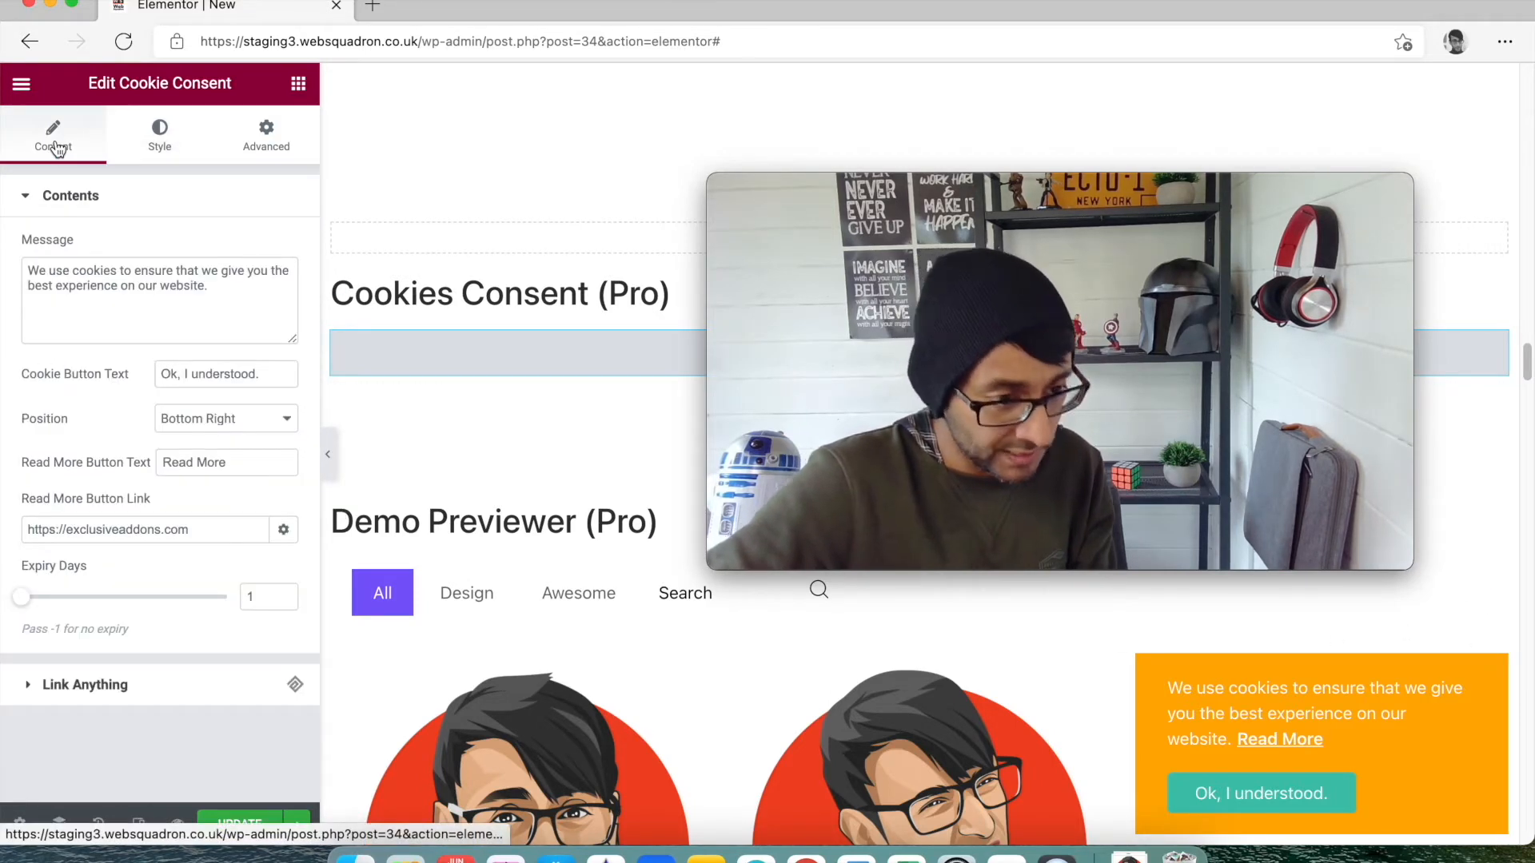
triple_click(248, 465)
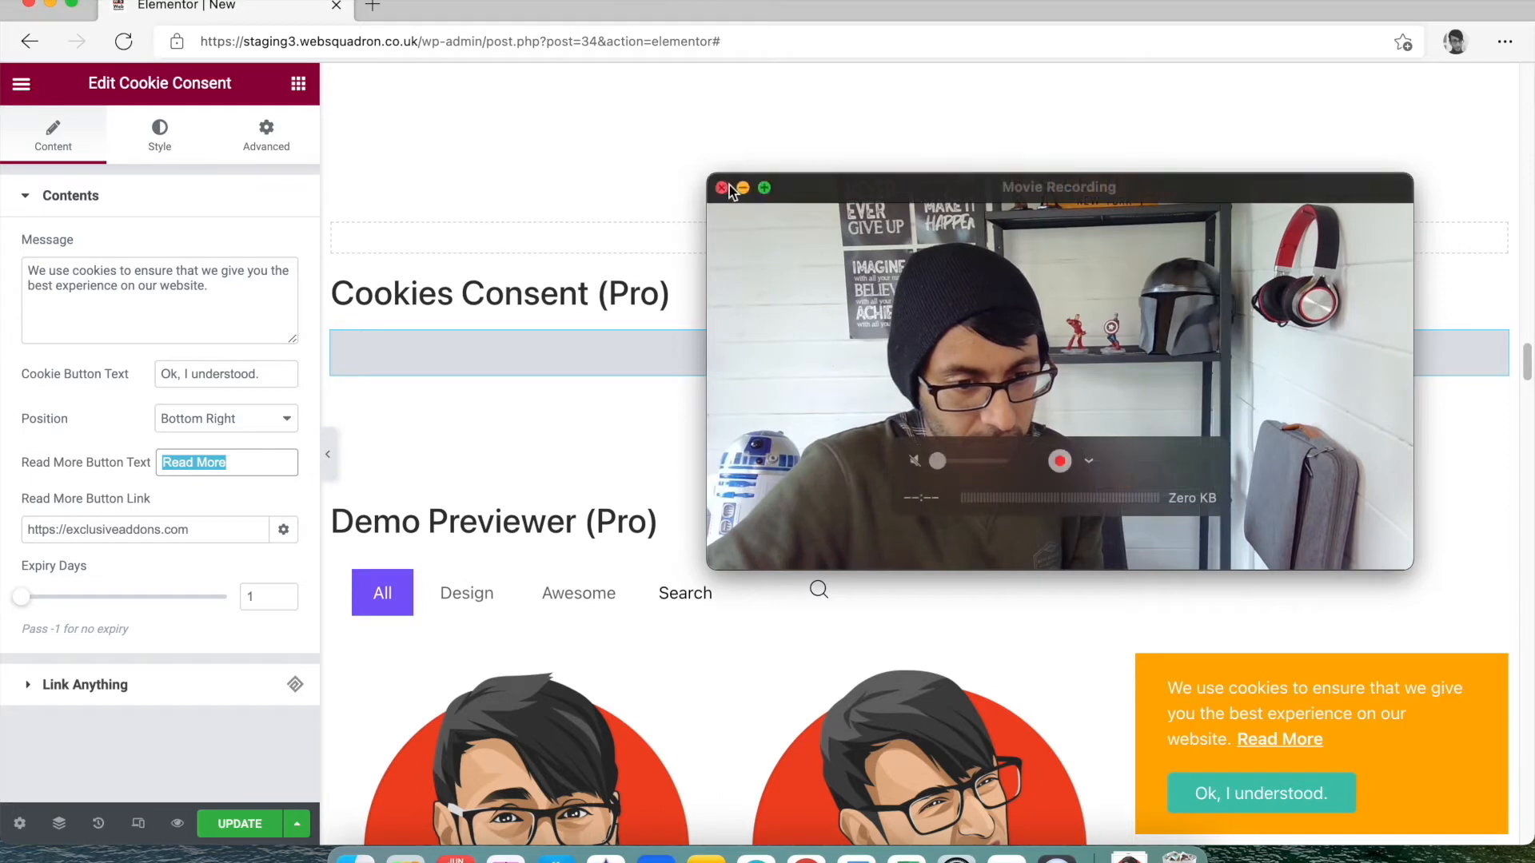
Open the Demo Previewer (Pro) widget for editing.
left_click_drag(708, 177, 880, 270)
left_click_drag(1196, 280, 1352, 598)
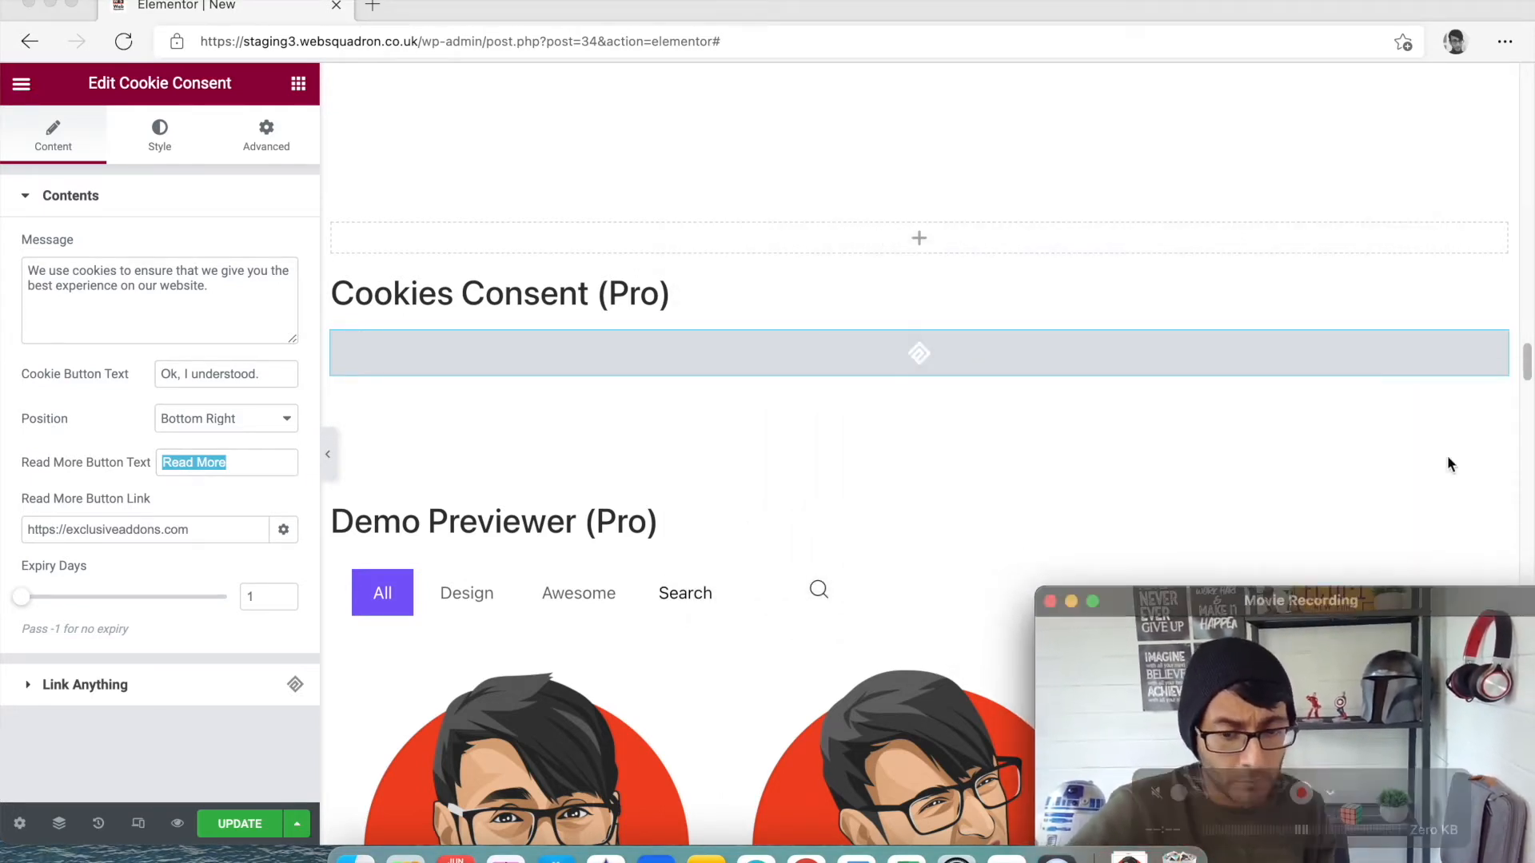
scroll(1356, 433, "down", 5)
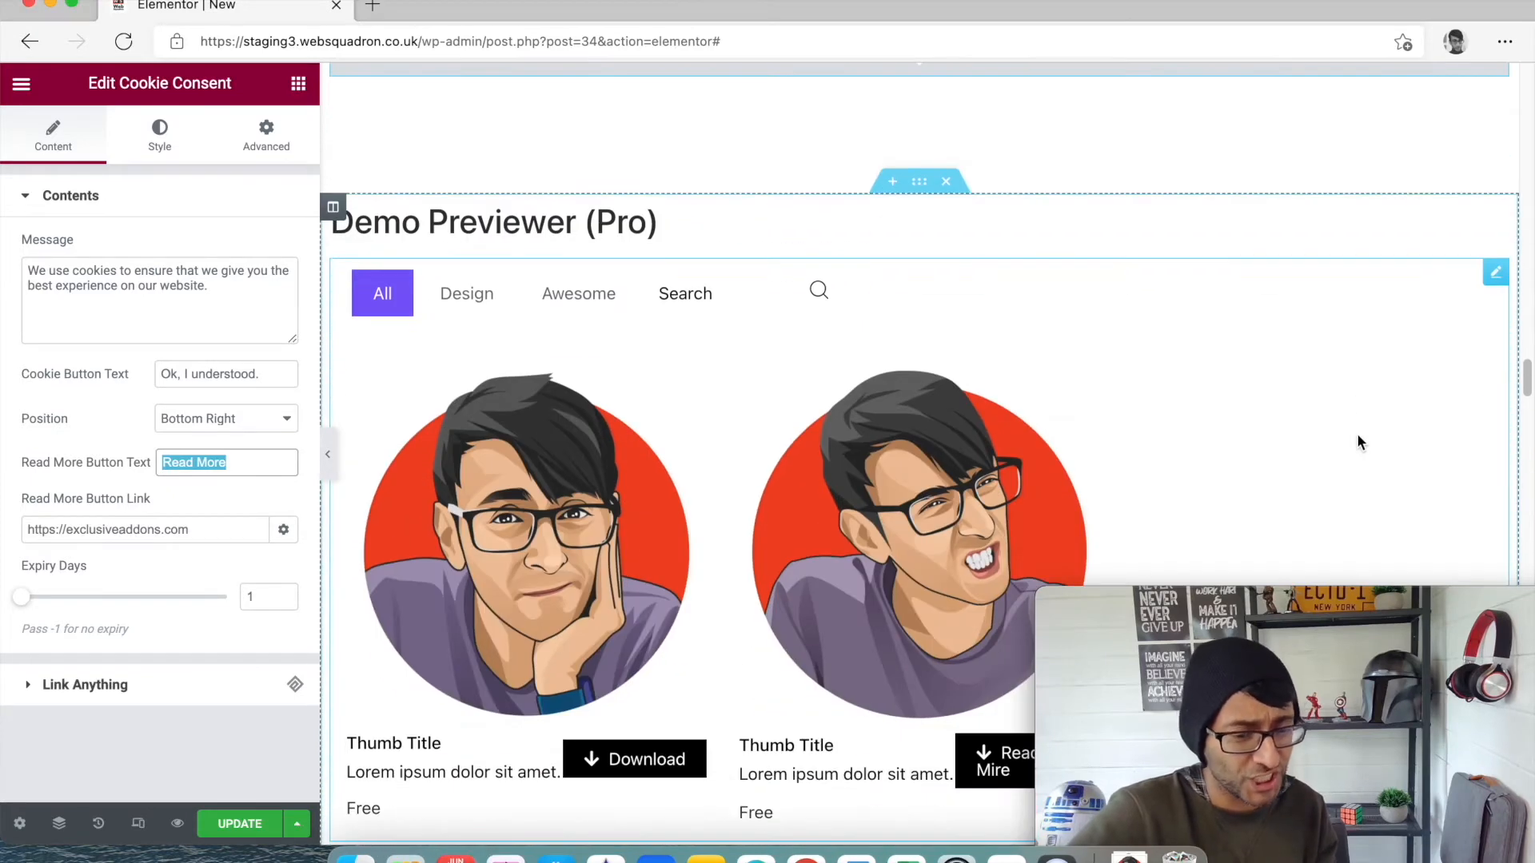
scroll(1343, 419, "down", 1)
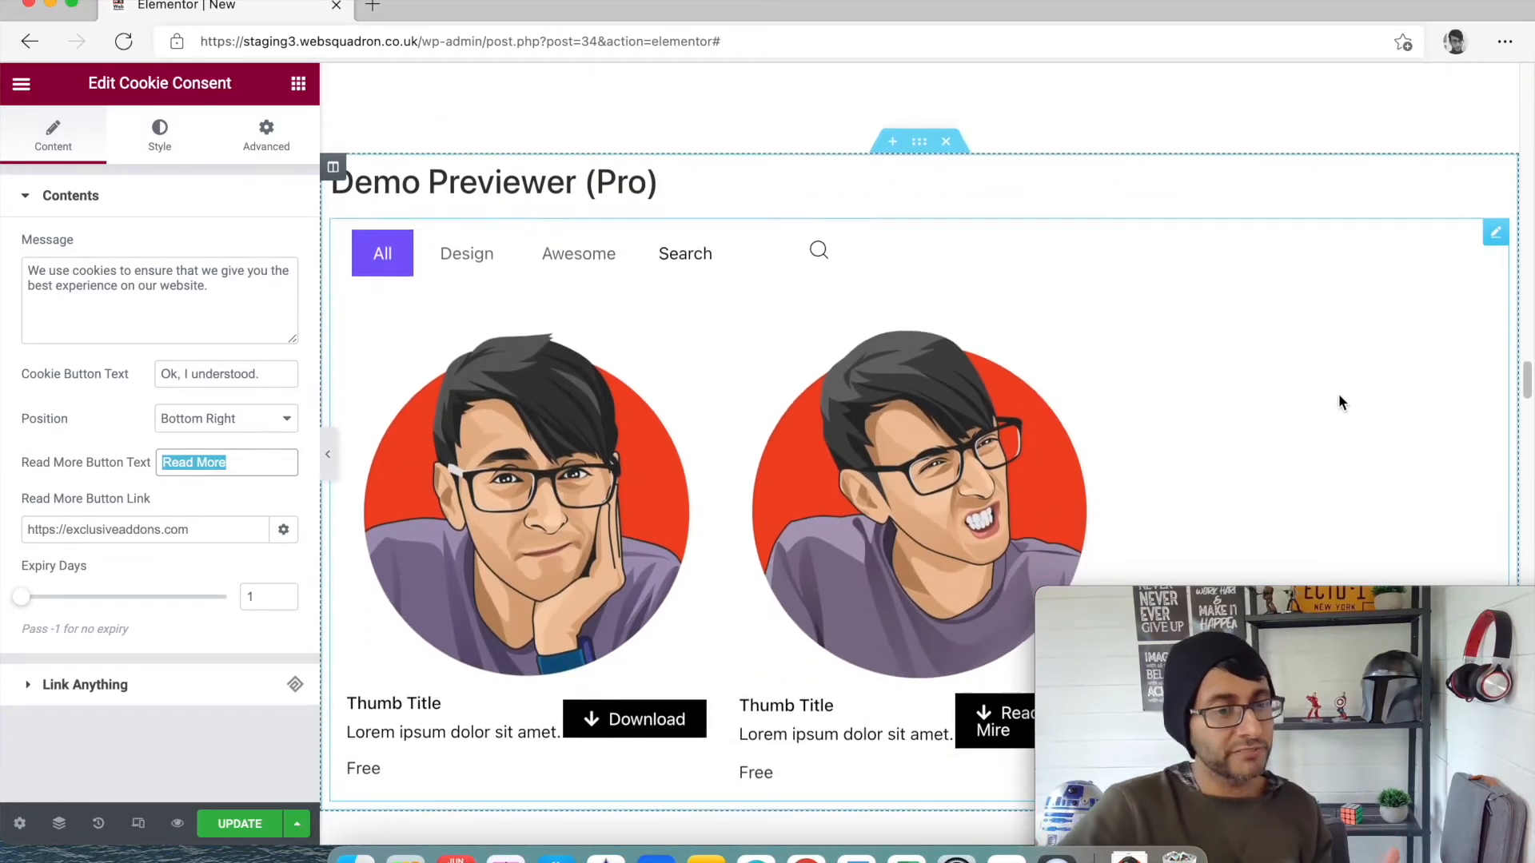
scroll(1338, 396, "down", 2)
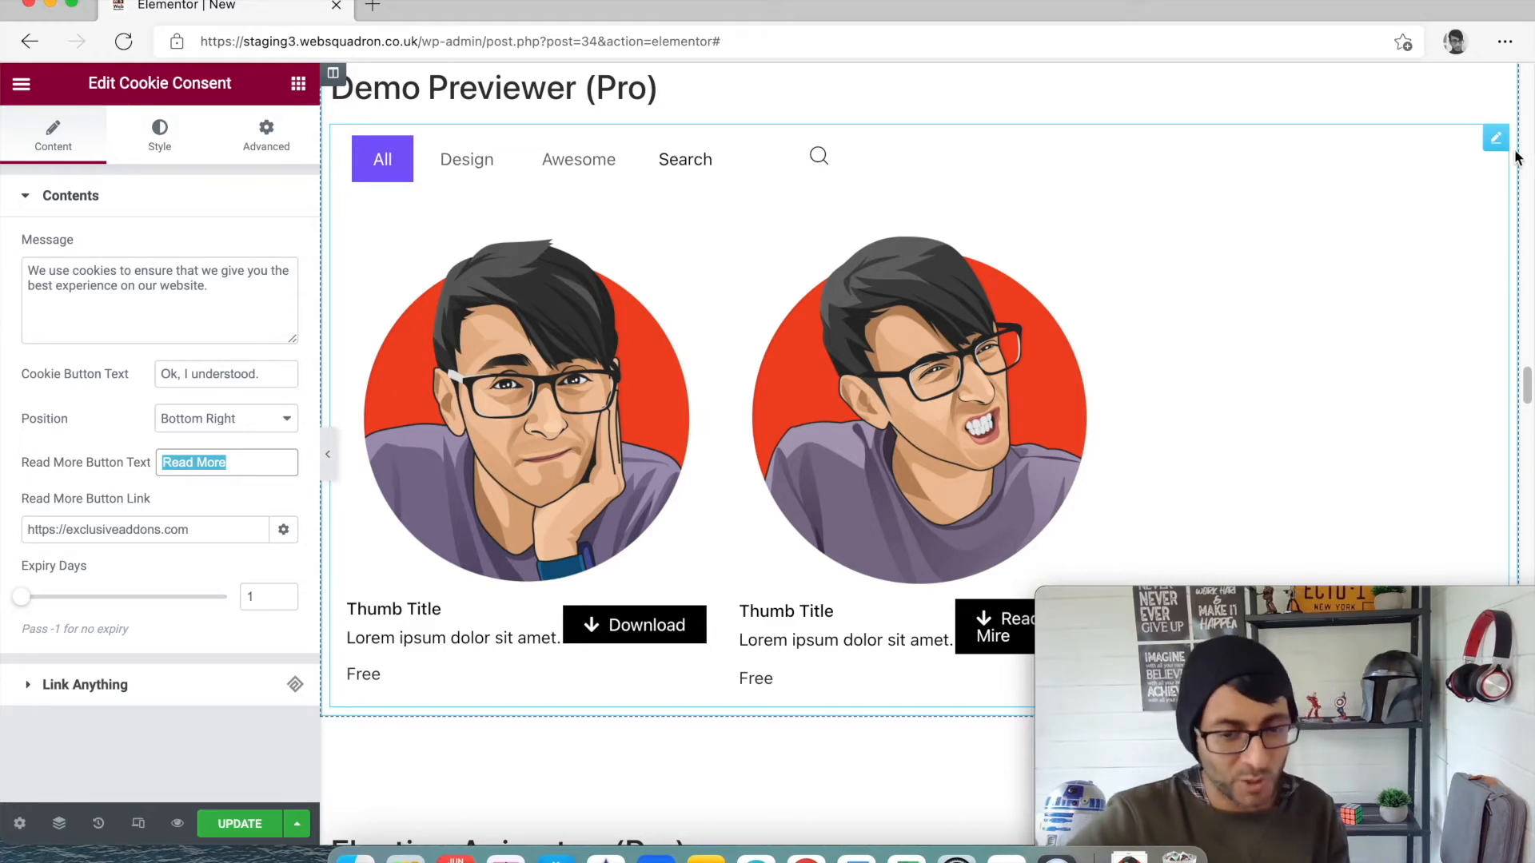
left_click(1496, 139)
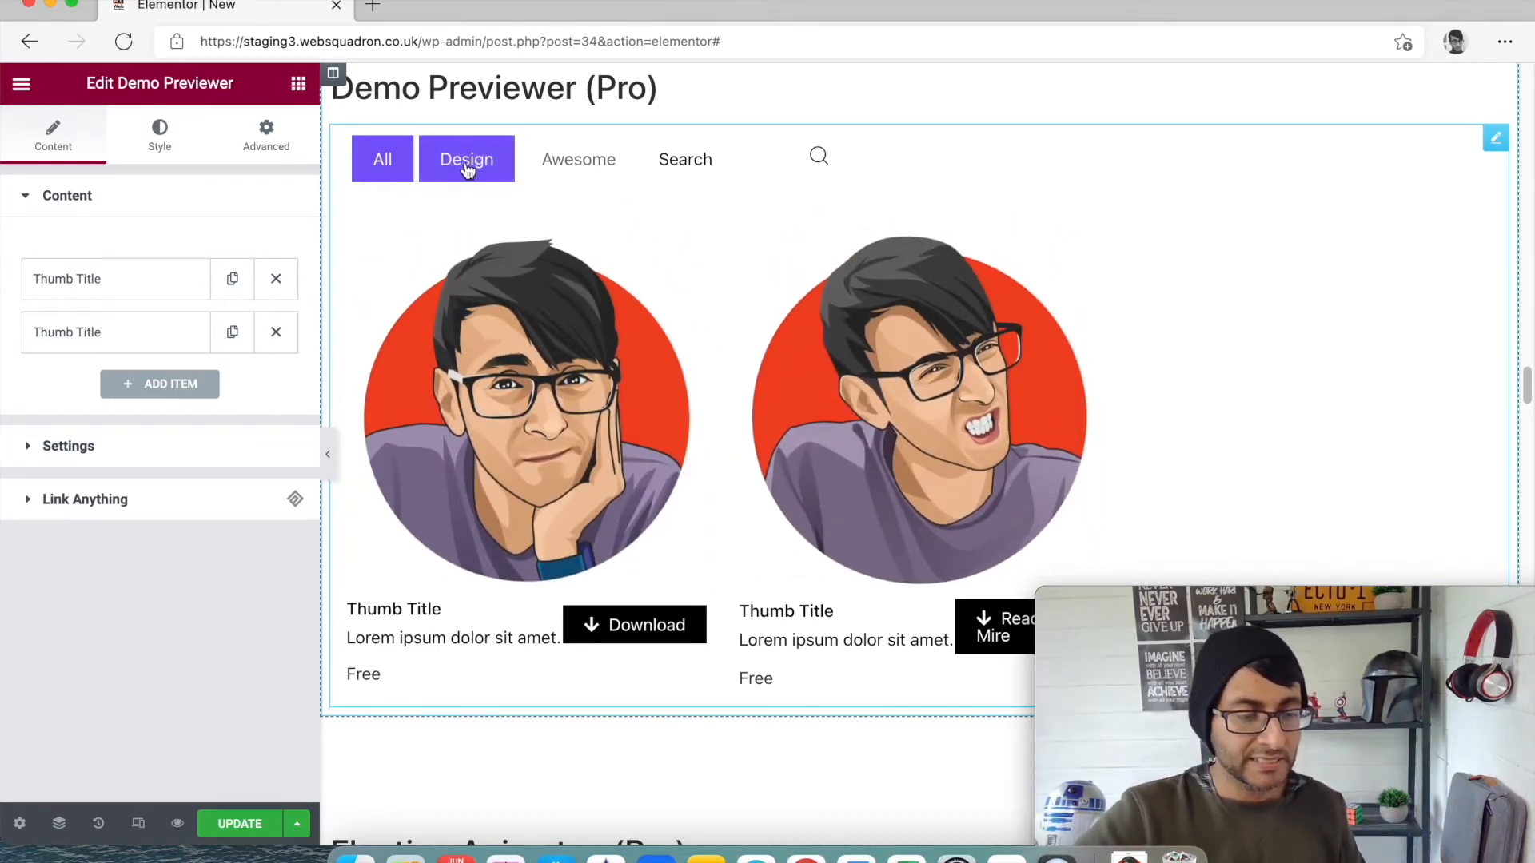
Preview the Demo Previewer's Design and Awesome filters and return to showing All items.
left_click(467, 170)
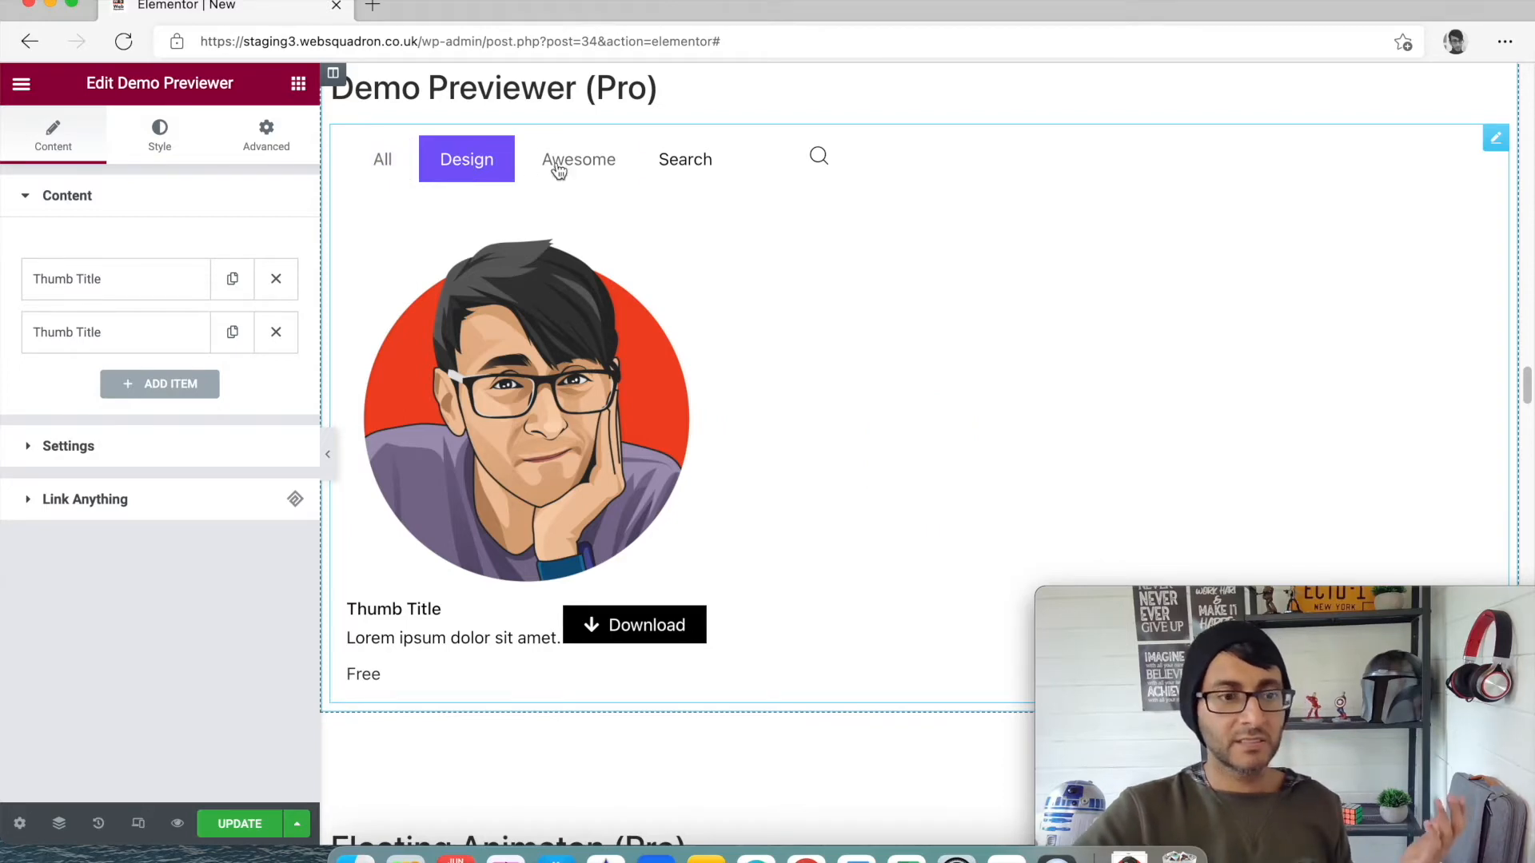
left_click(564, 160)
left_click(397, 177)
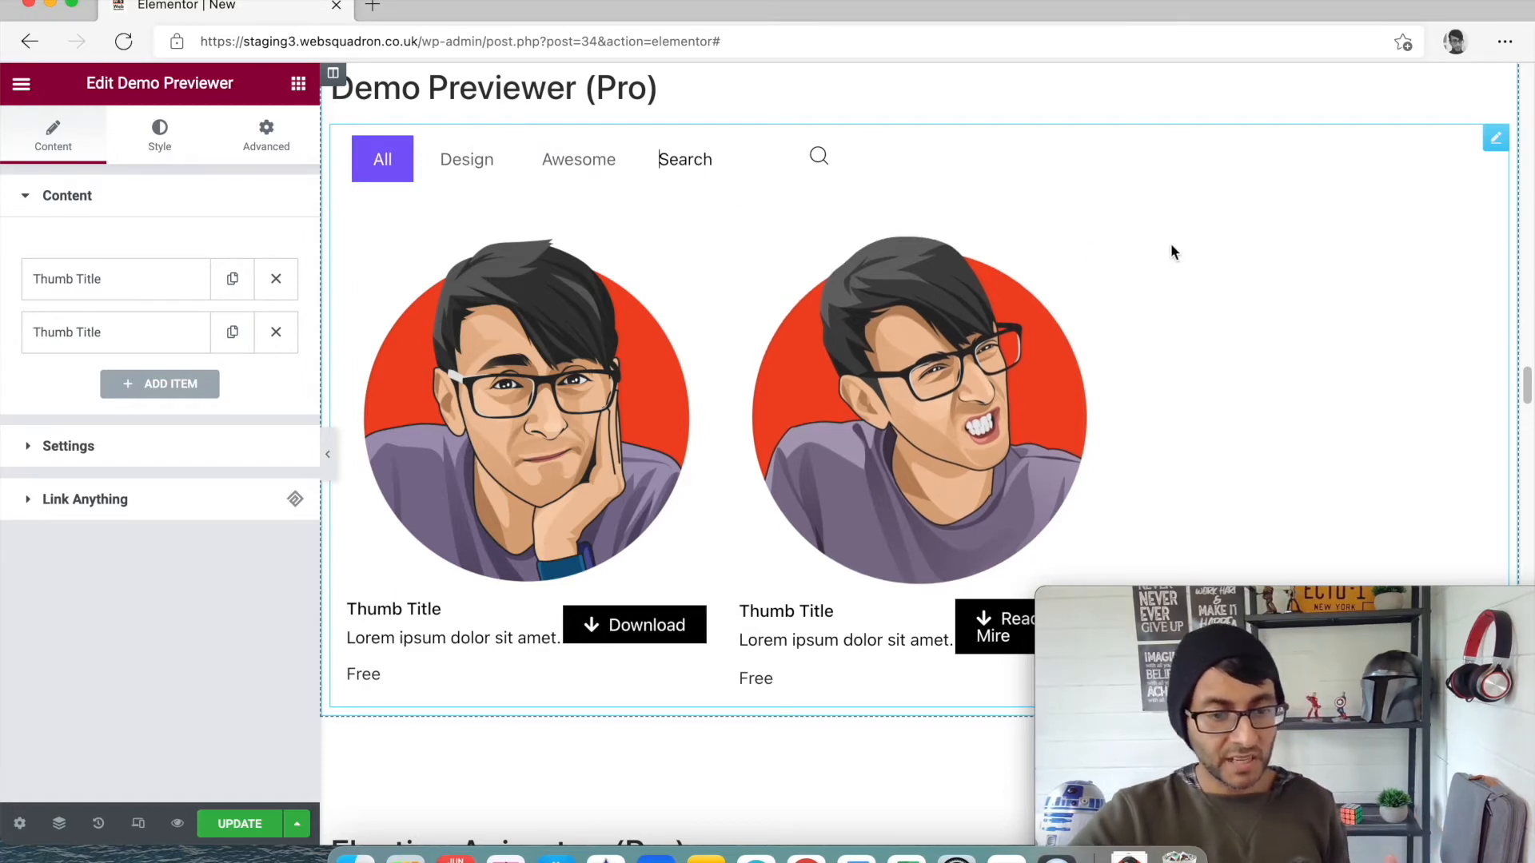
scroll(1225, 342, "down", 2)
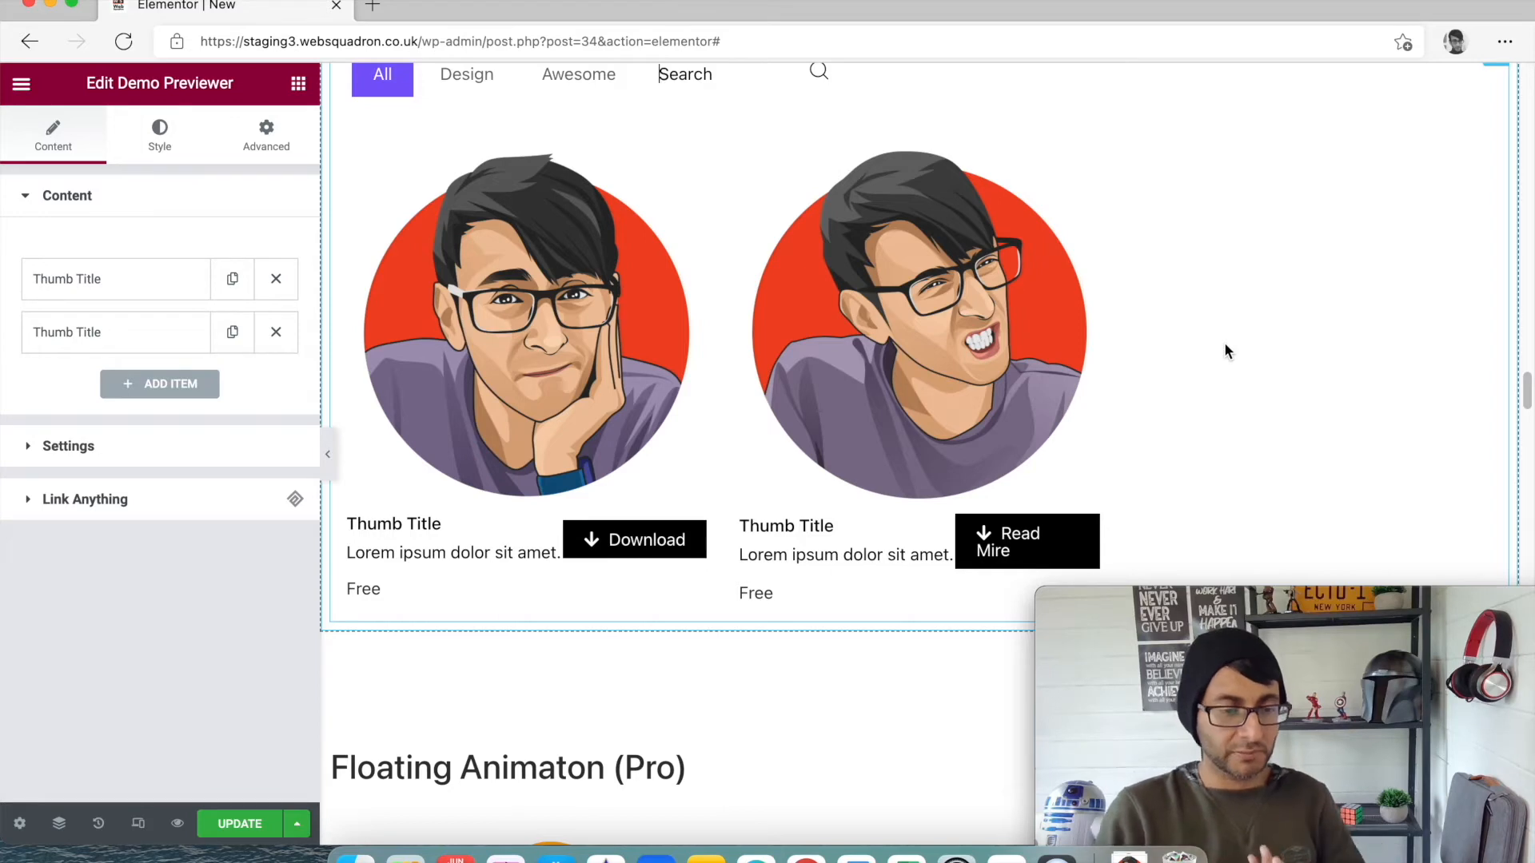
Examine the first Demo Previewer item's settings, try hiding its content button and show it again.
left_click(143, 299)
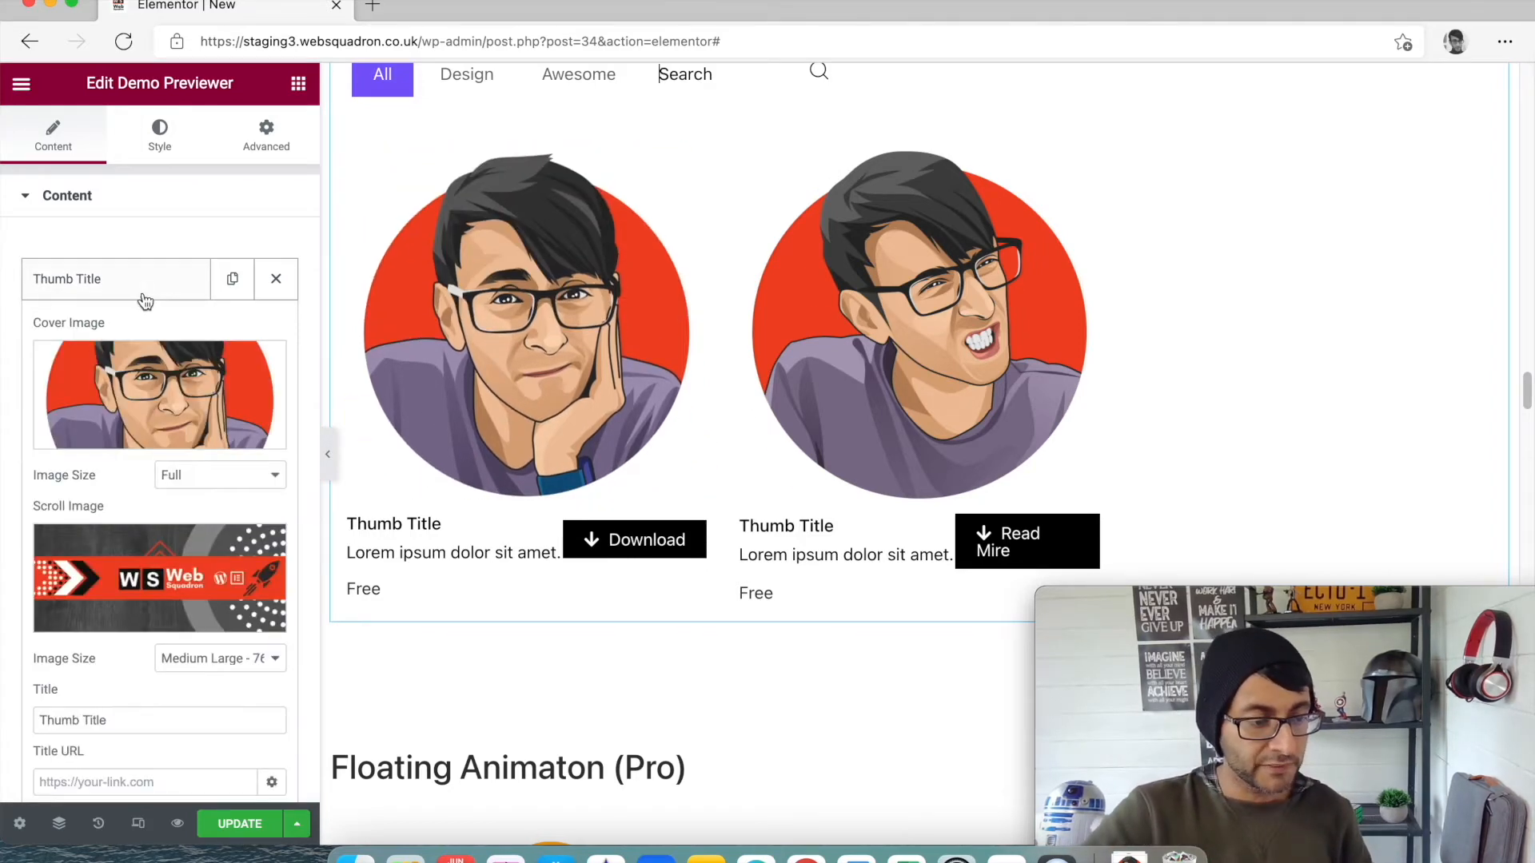
scroll(189, 497, "down", 10)
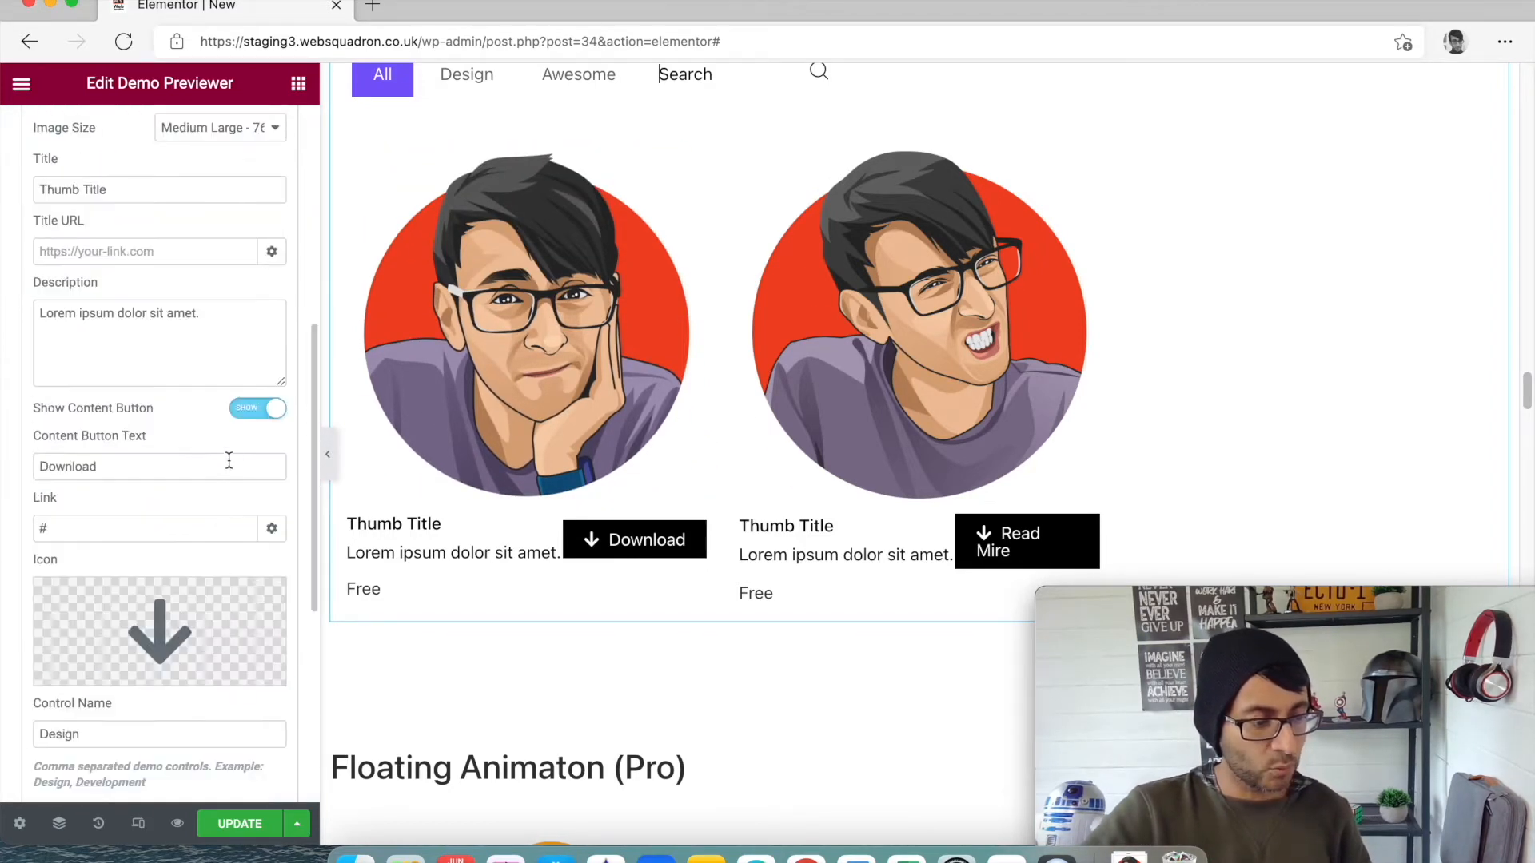
left_click(258, 409)
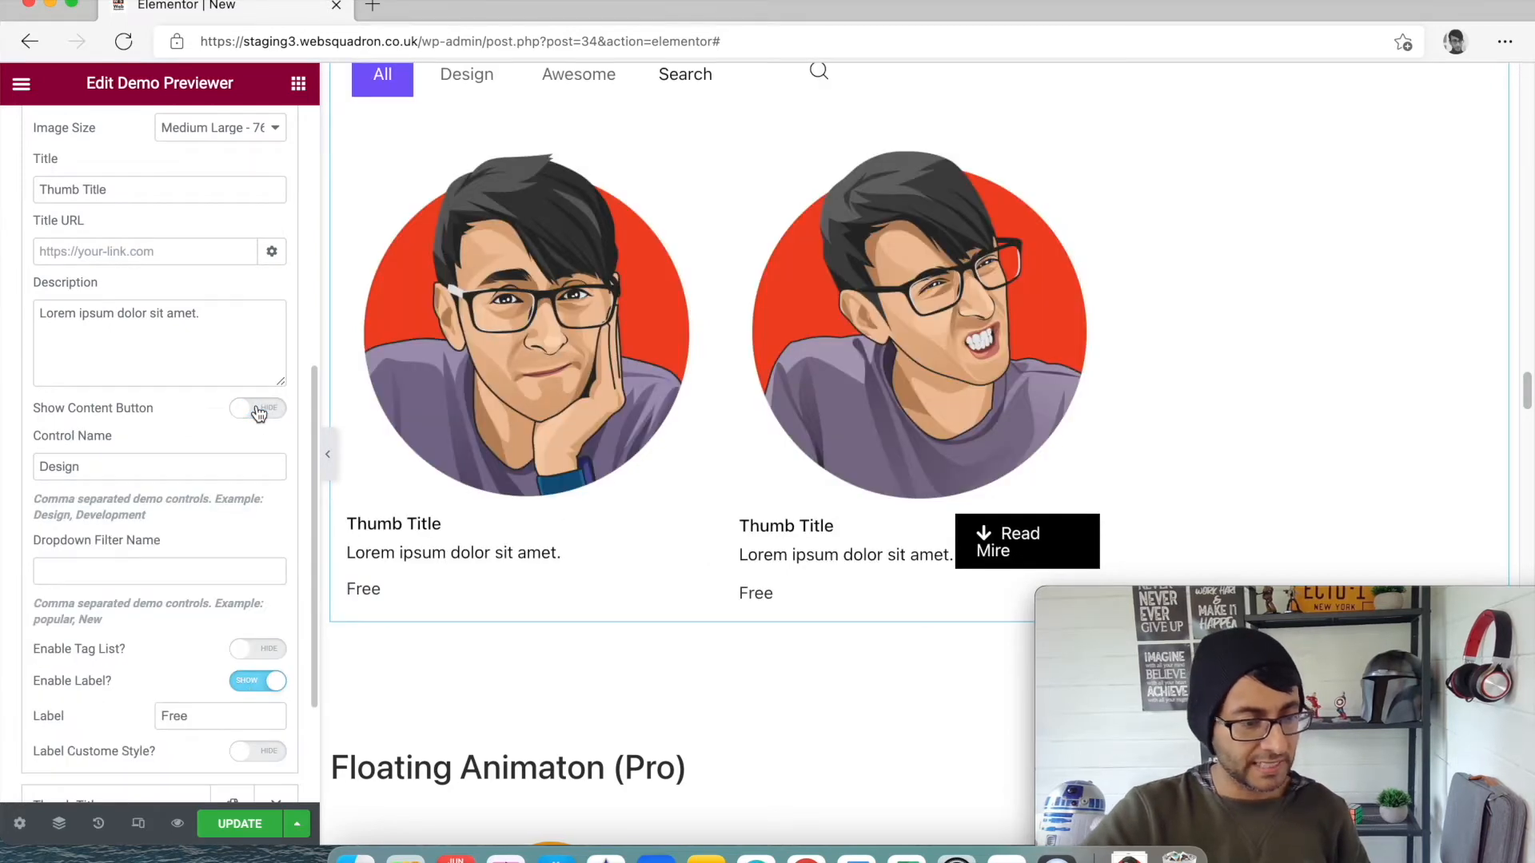
left_click(267, 411)
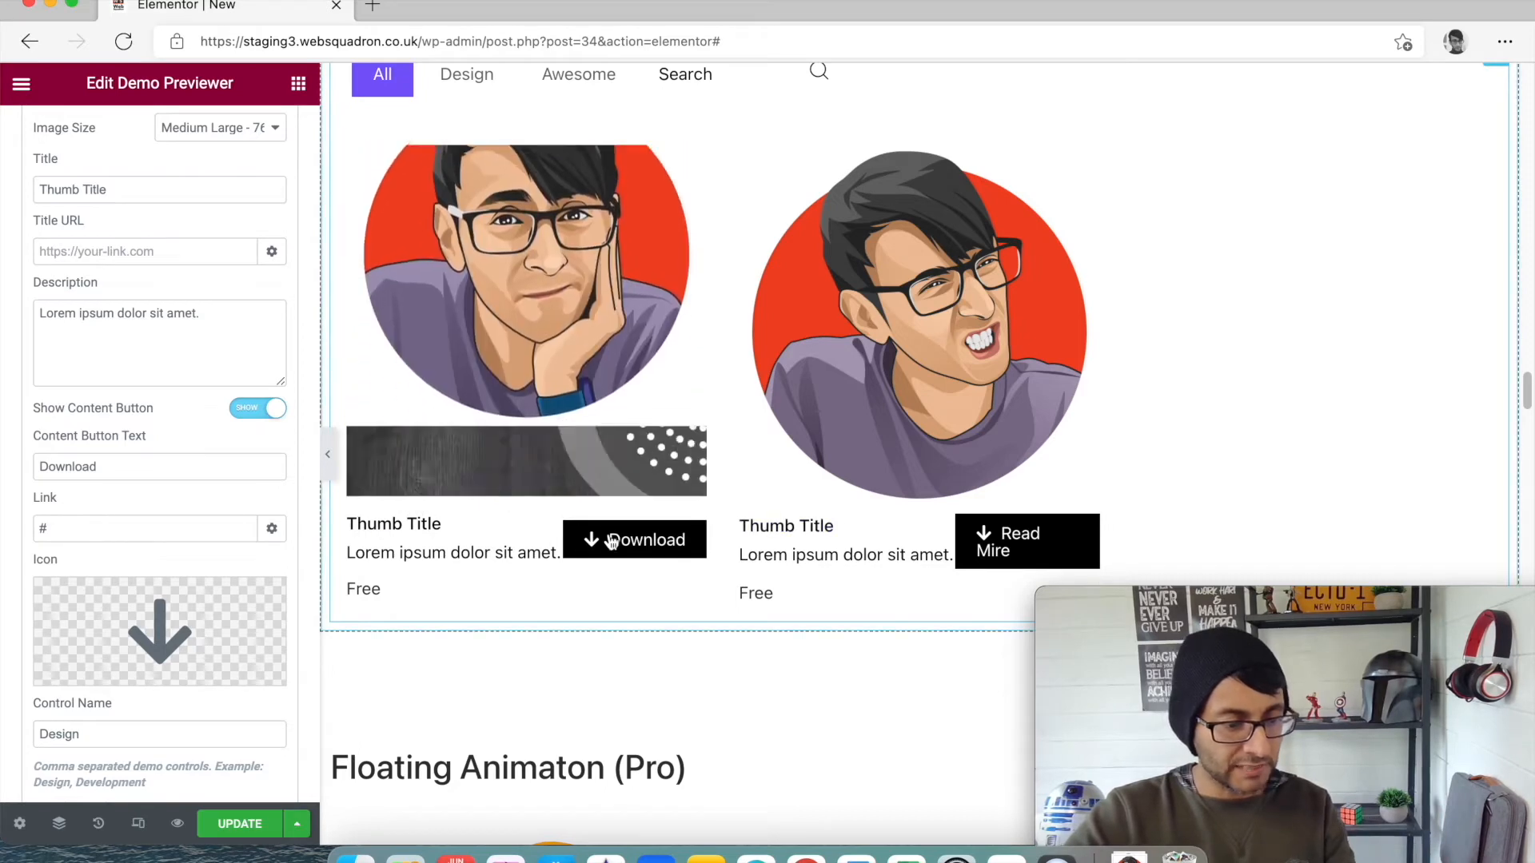
left_click(140, 466)
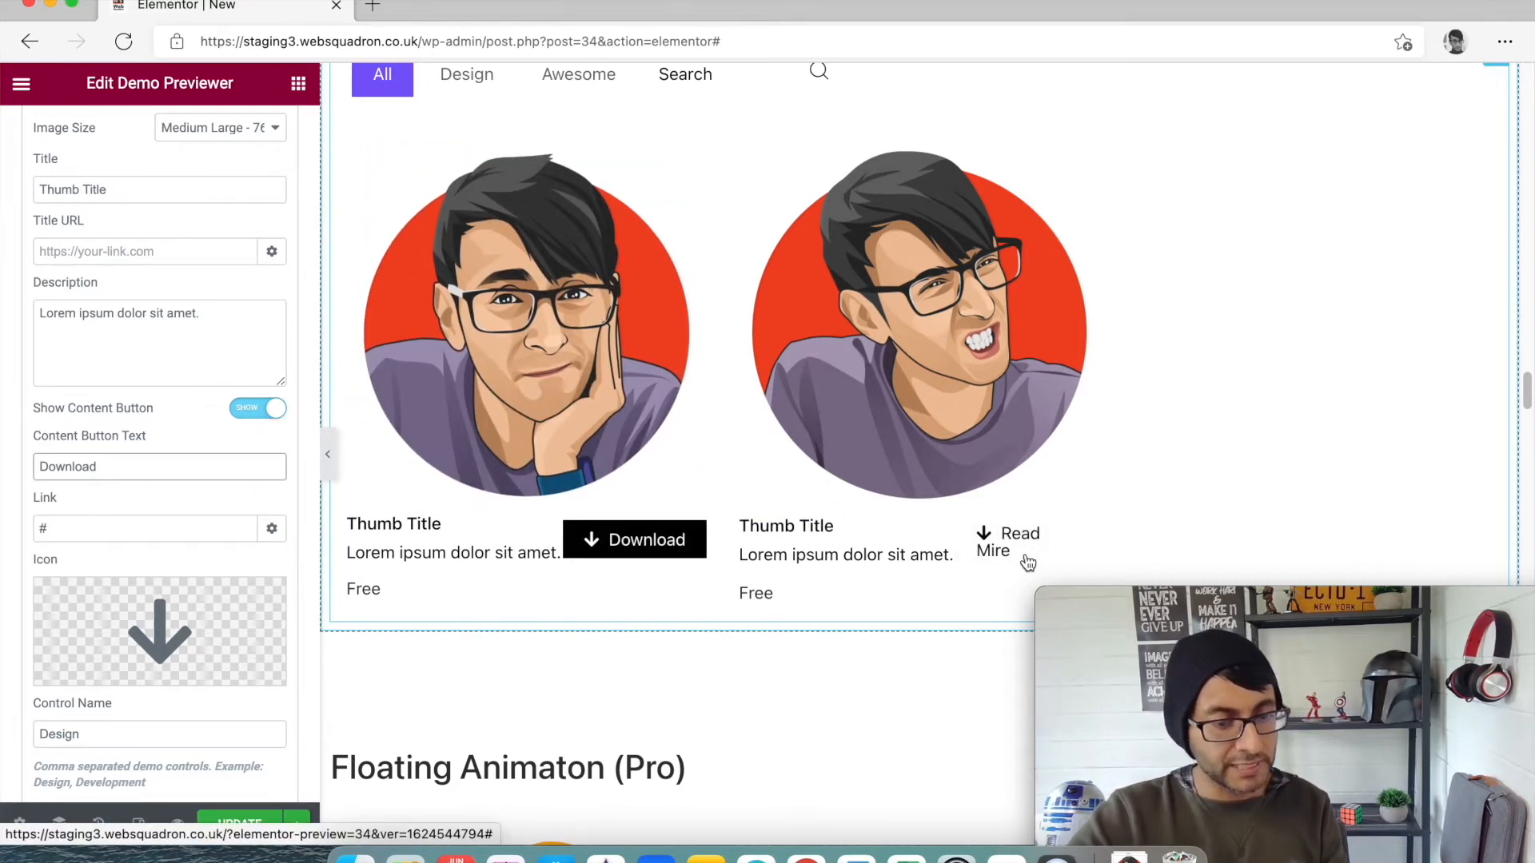
scroll(105, 224, "up", 7)
left_click(125, 294)
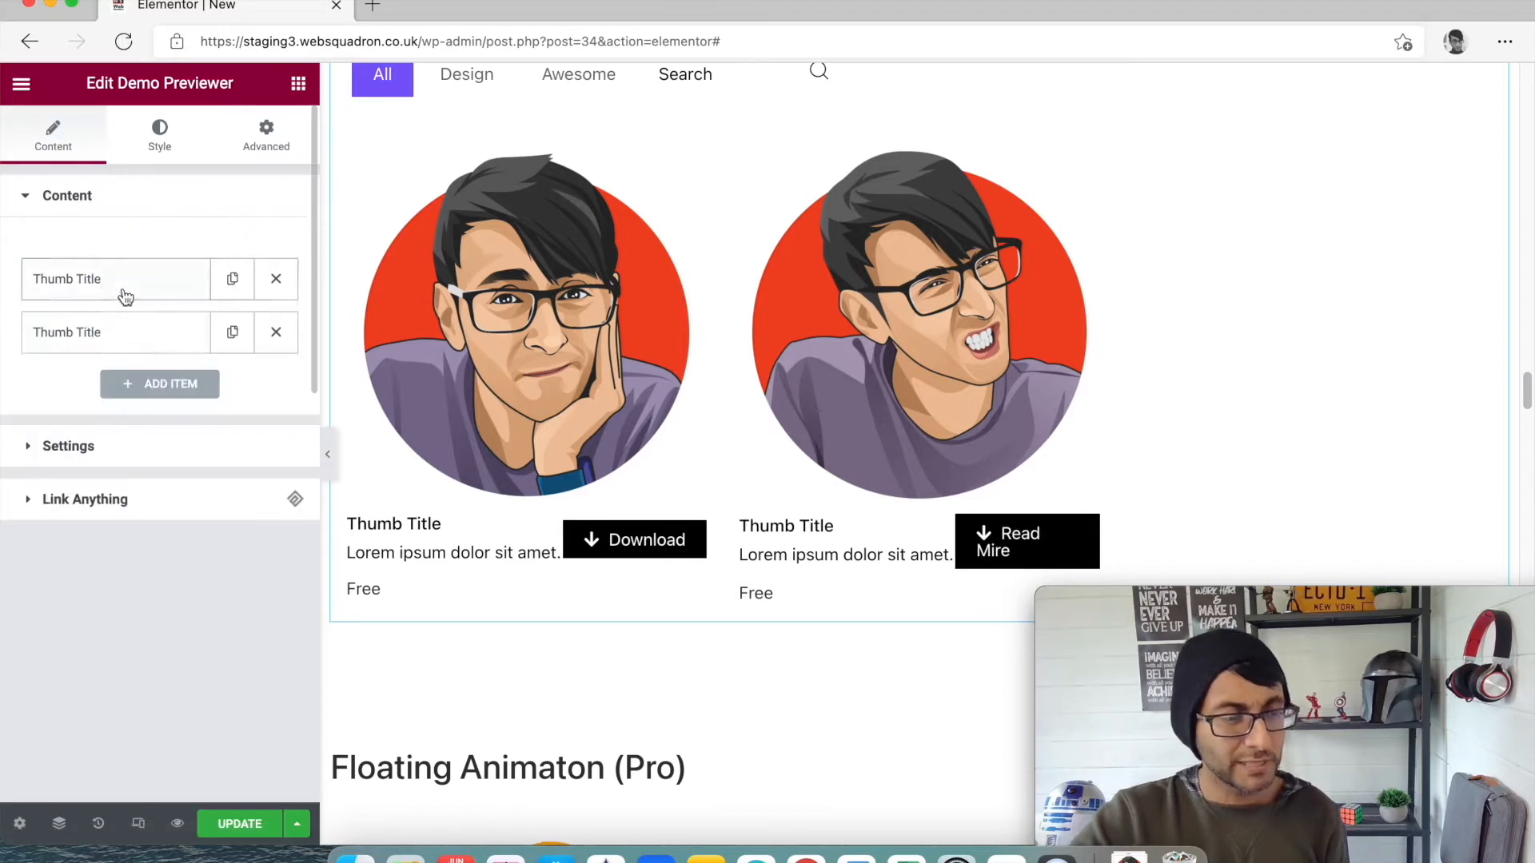
Change the second Demo Previewer item's content button text to "Read More" and open the button's link for editing.
left_click(161, 332)
scroll(243, 607, "down", 4)
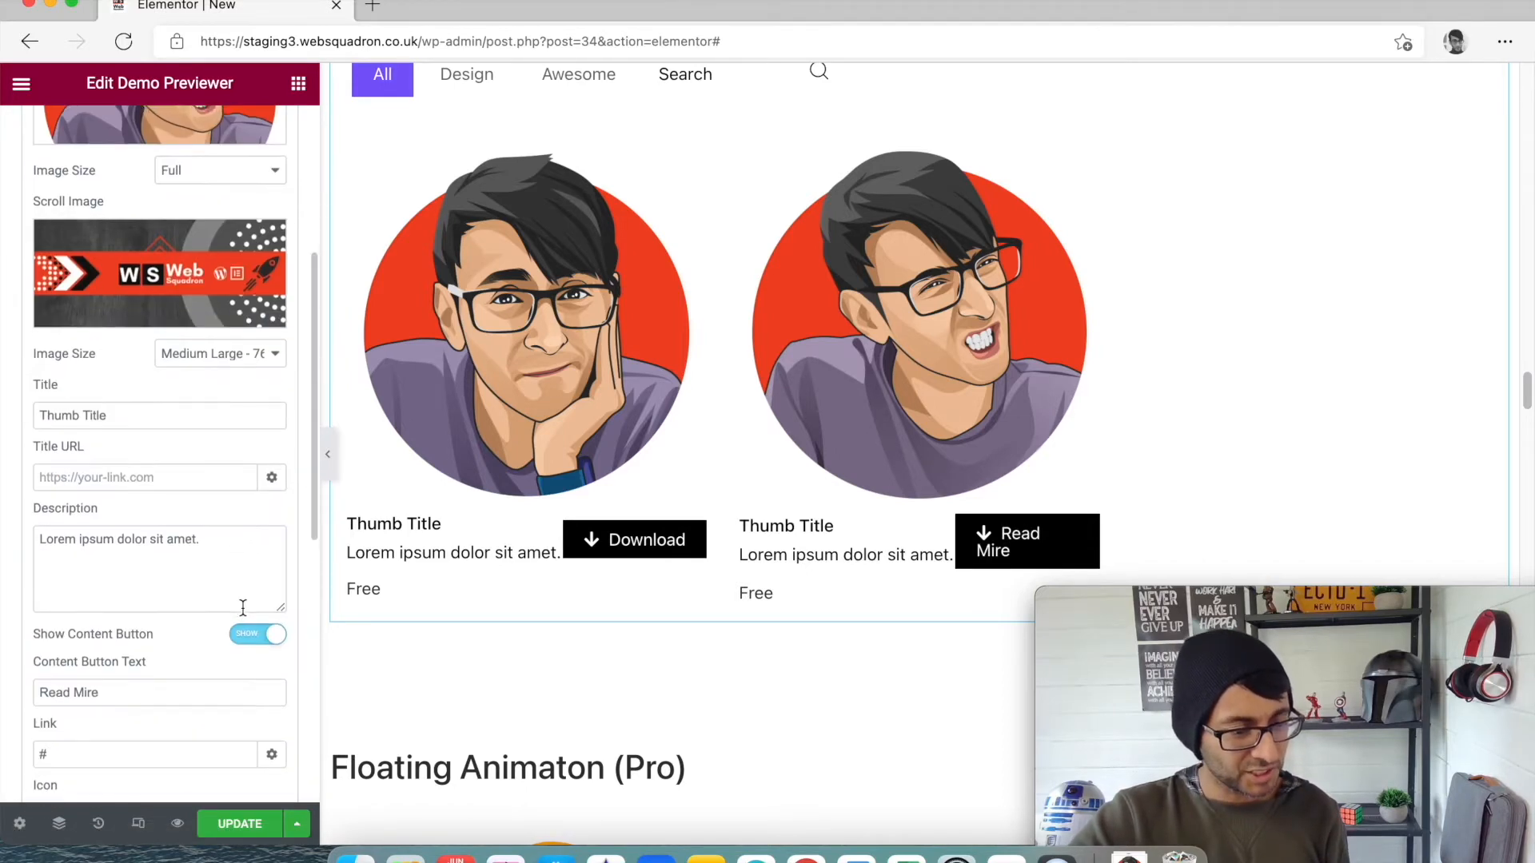
left_click(158, 692)
key("BackSpace")
key("BackSpace")
key("BackSpace")
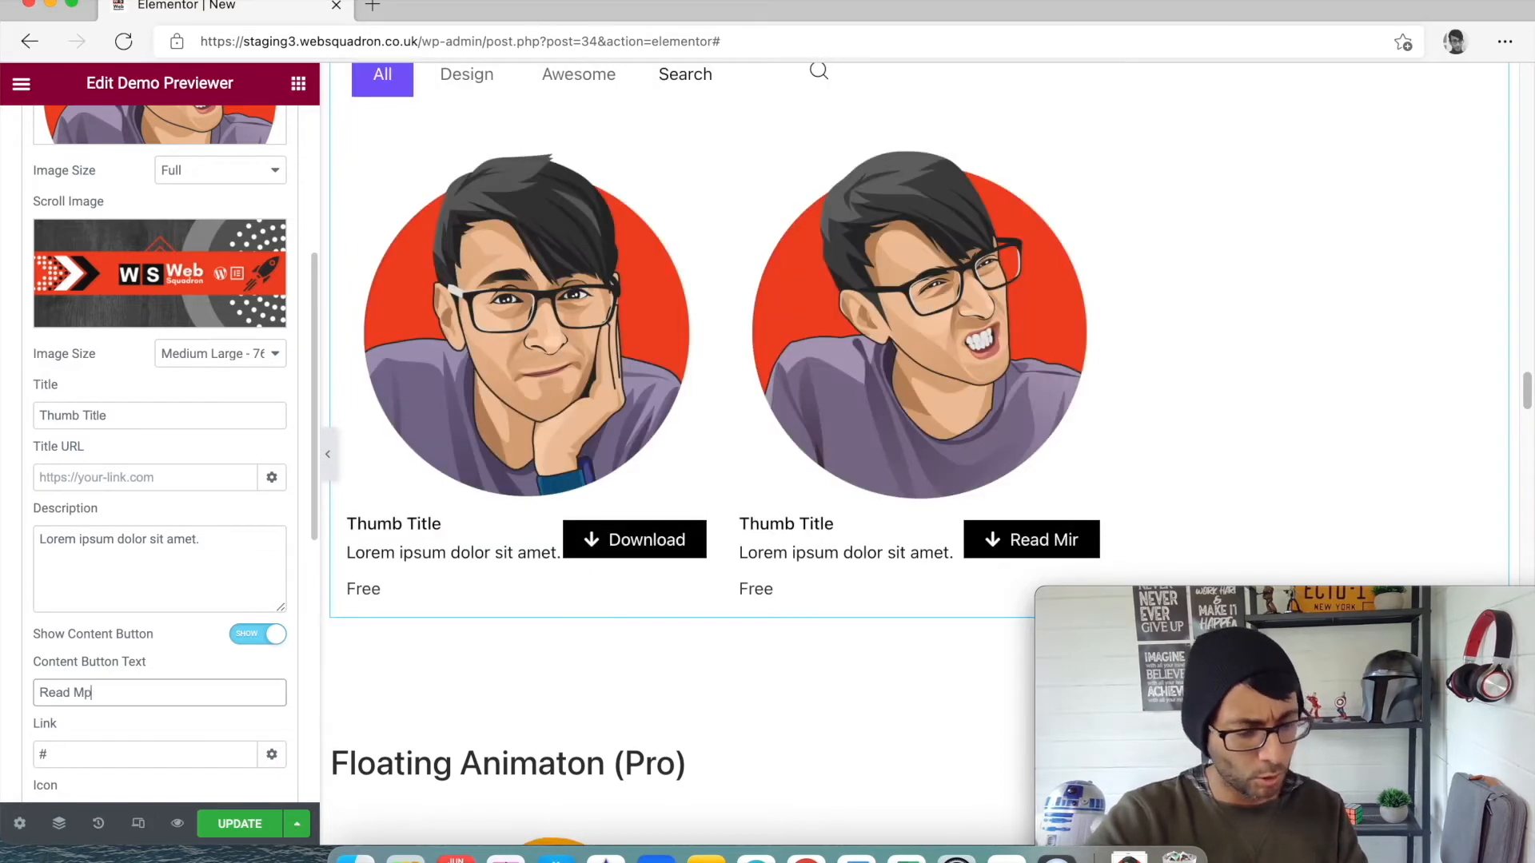
type("ore")
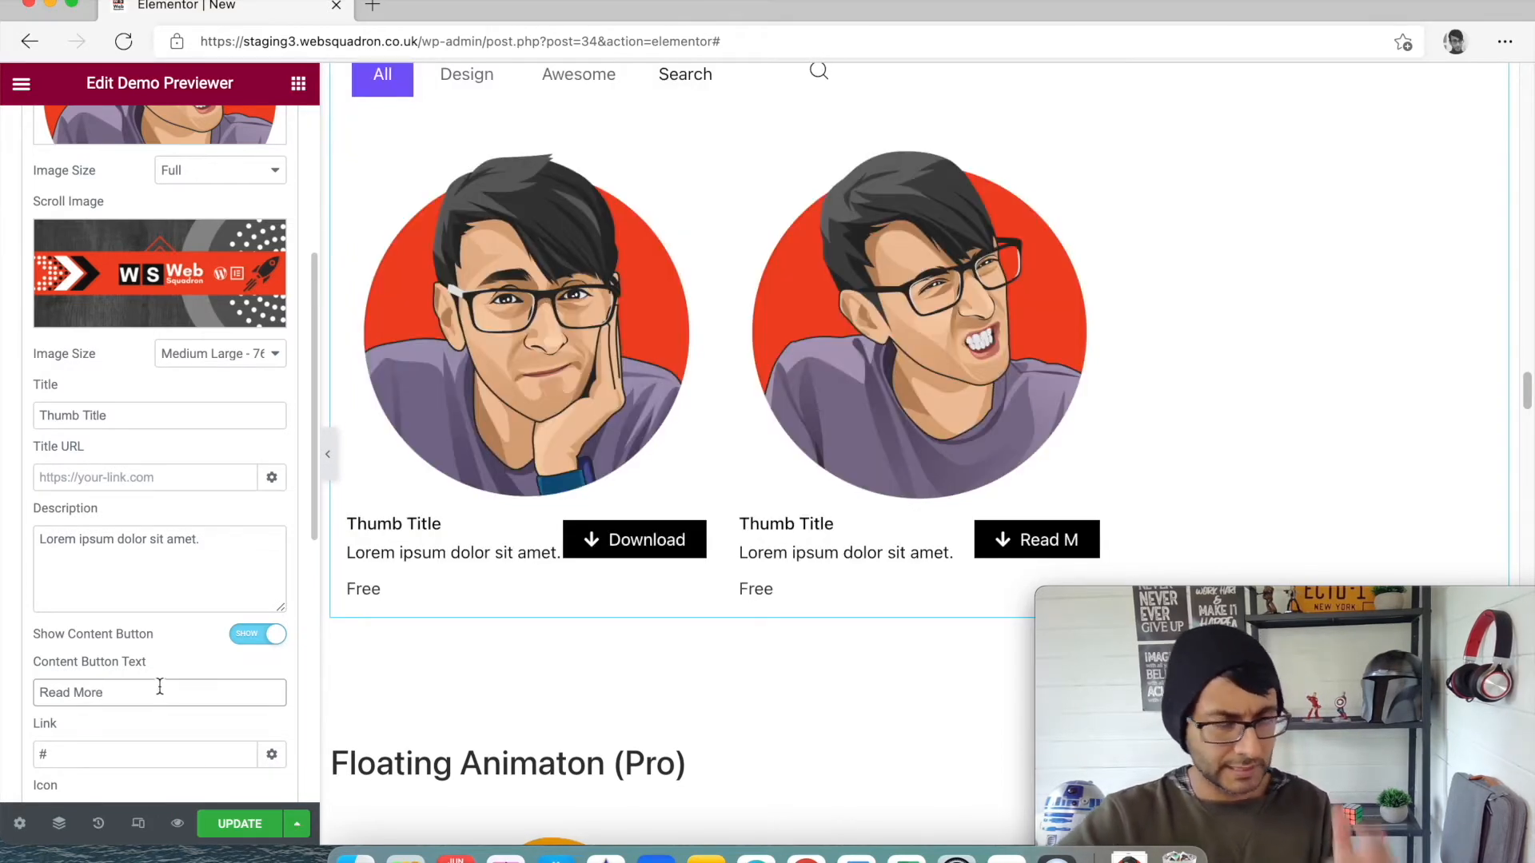
scroll(183, 584, "down", 2)
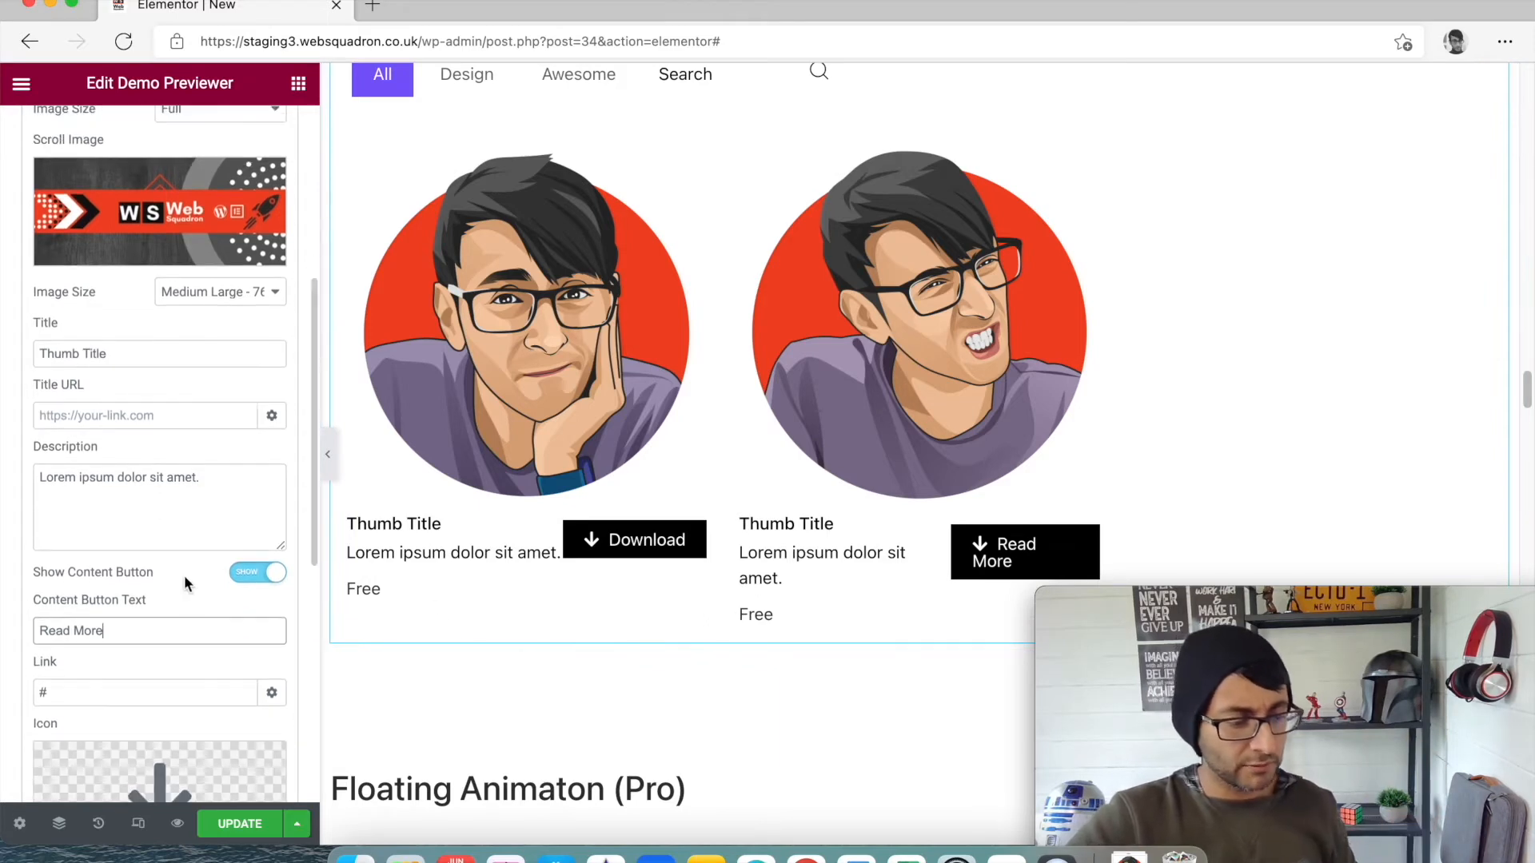
left_click(148, 692)
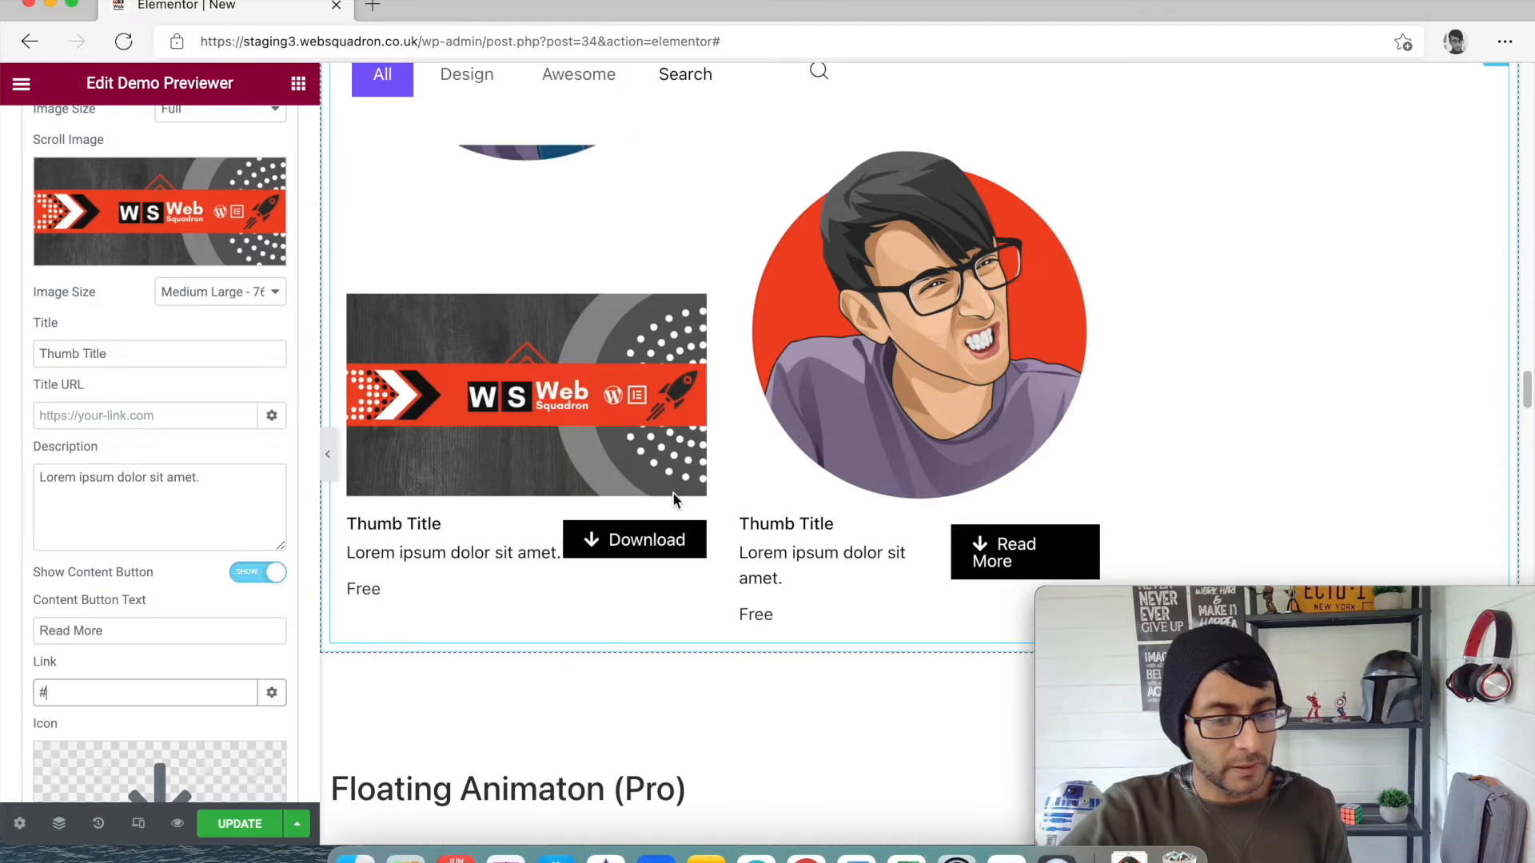
Open the Floating Animation (Pro) widget for editing and expand its Shape item.
scroll(1003, 406, "down", 1)
scroll(1003, 406, "up", 4)
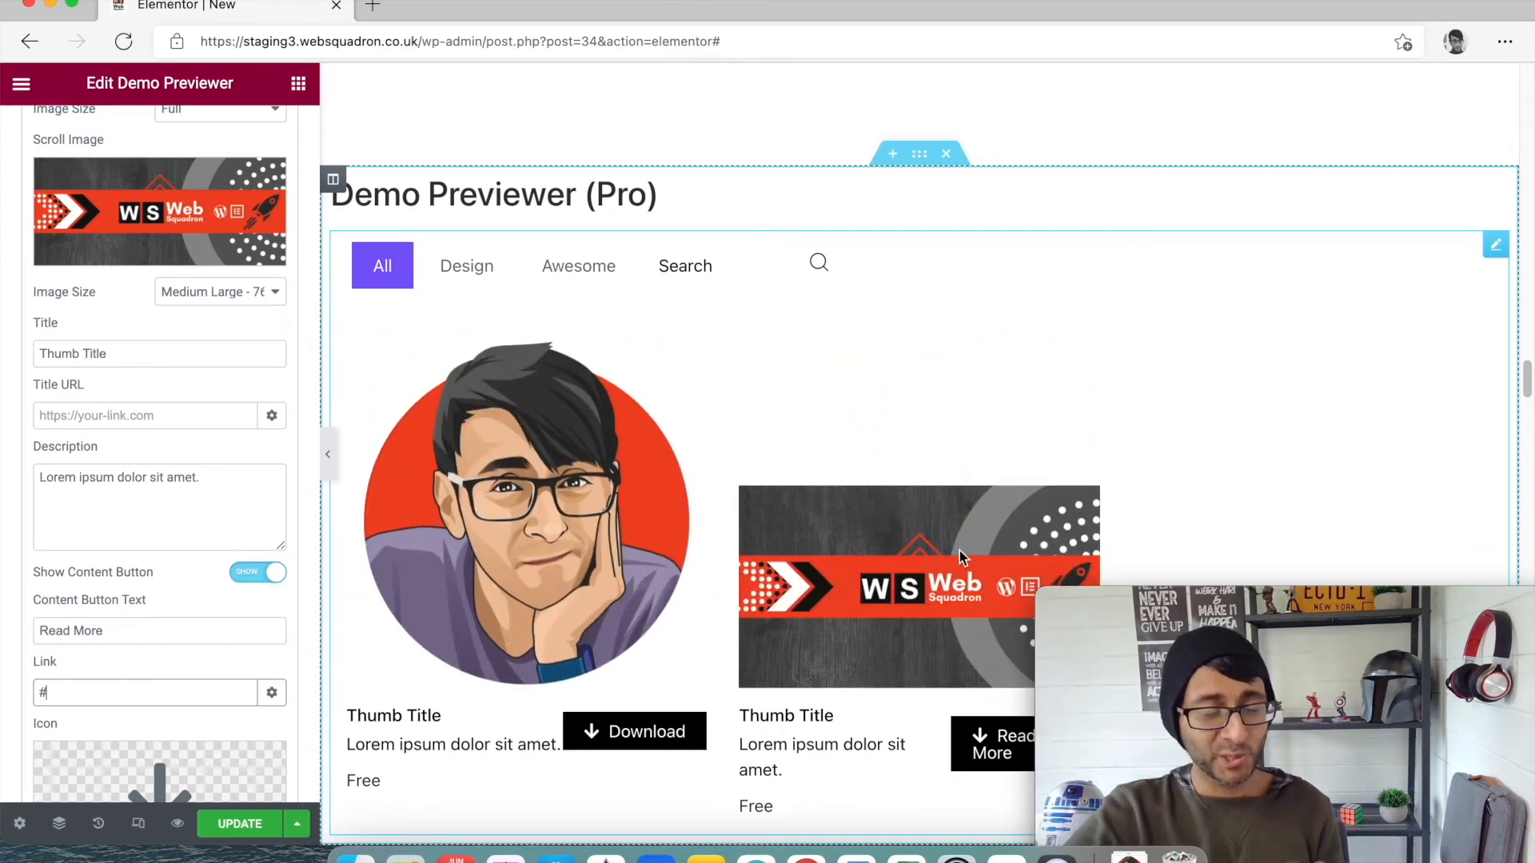
scroll(958, 548, "down", 1)
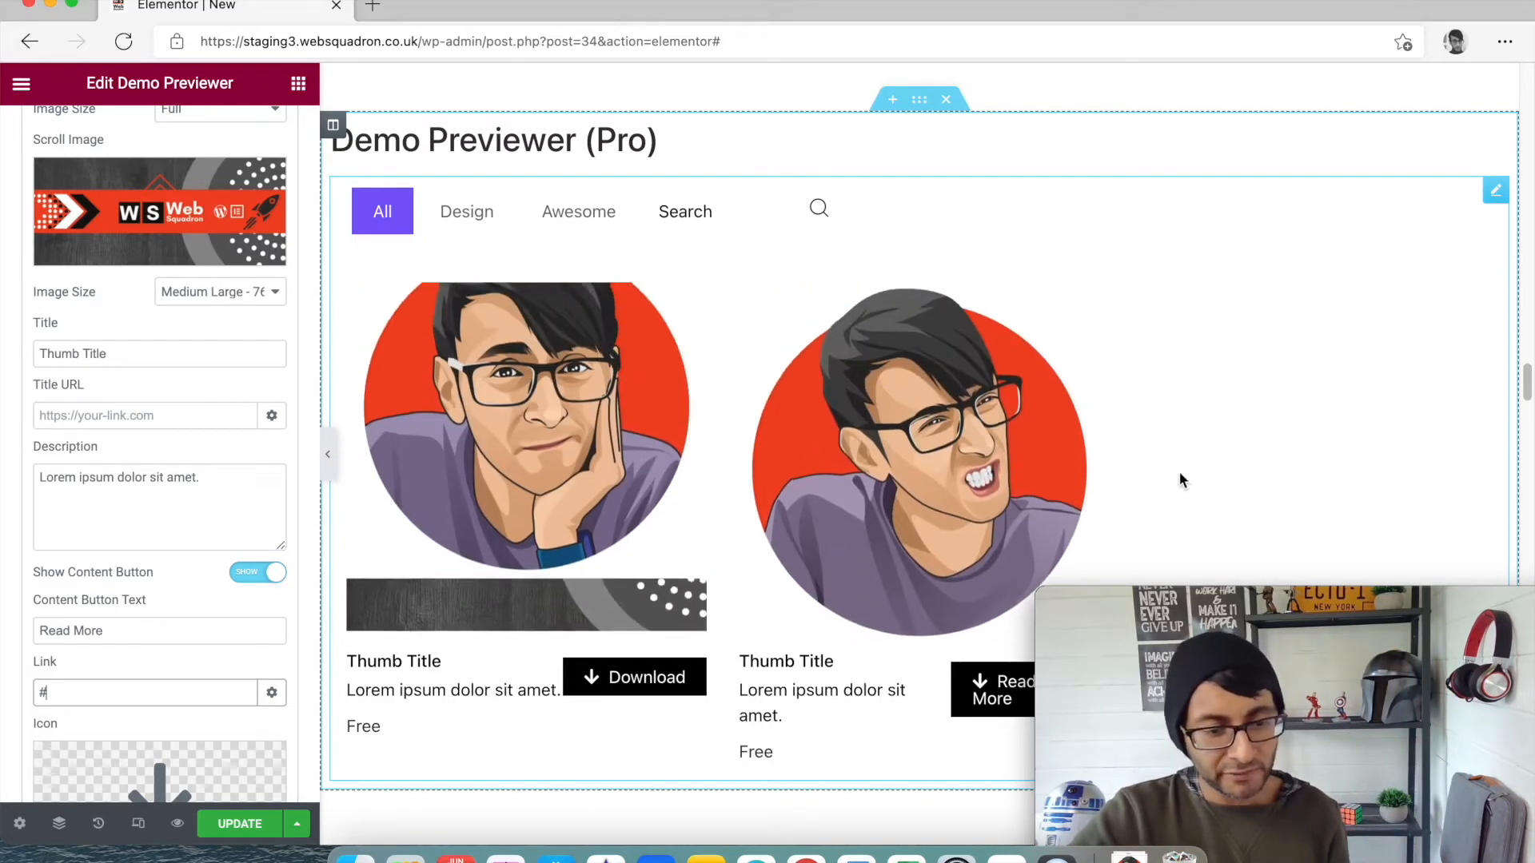
scroll(967, 484, "down", 5)
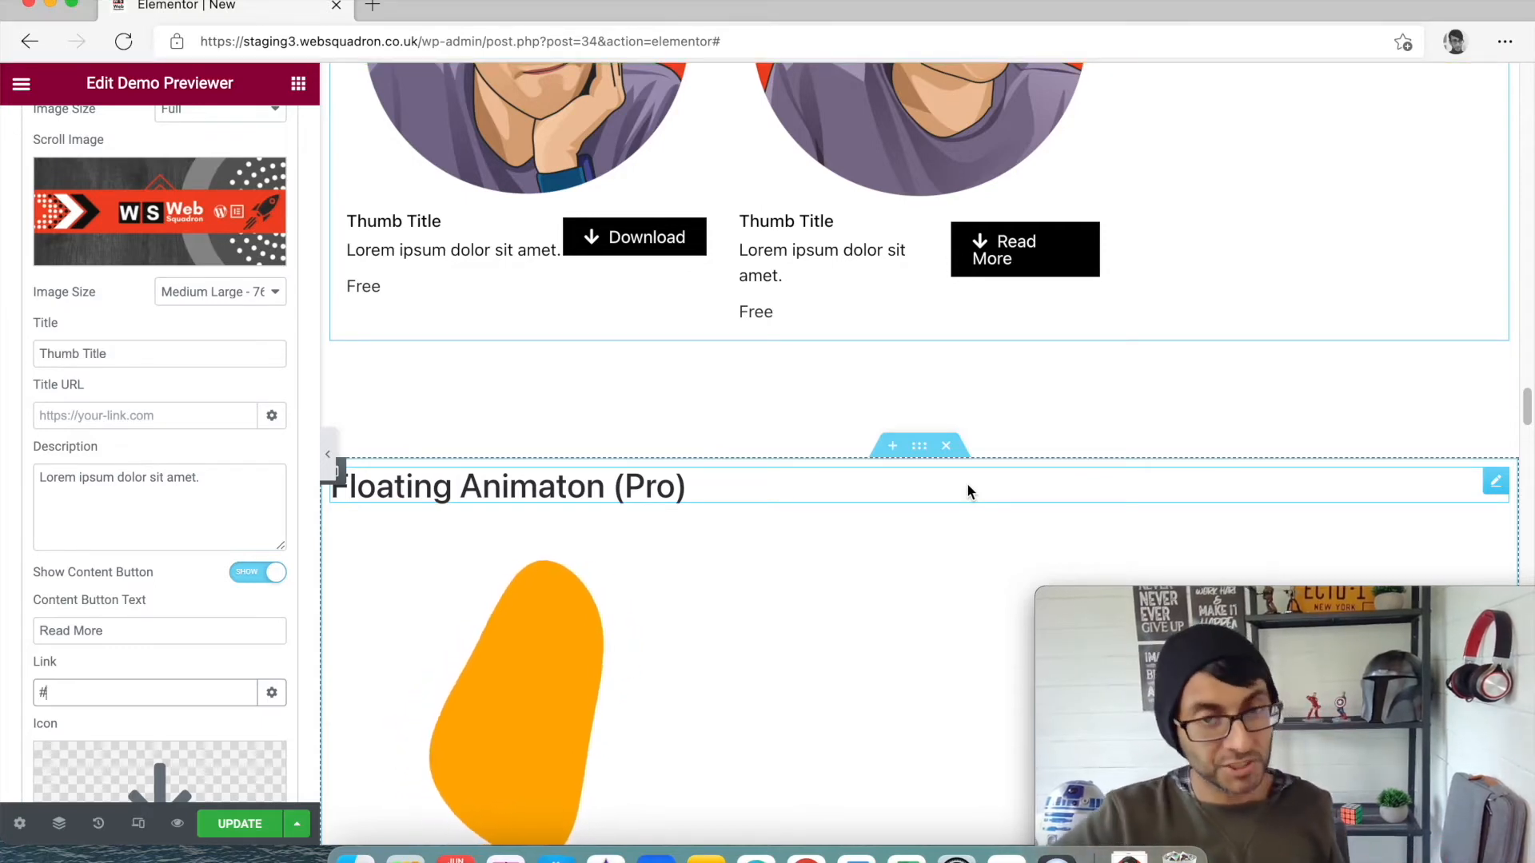
scroll(1235, 356, "down", 5)
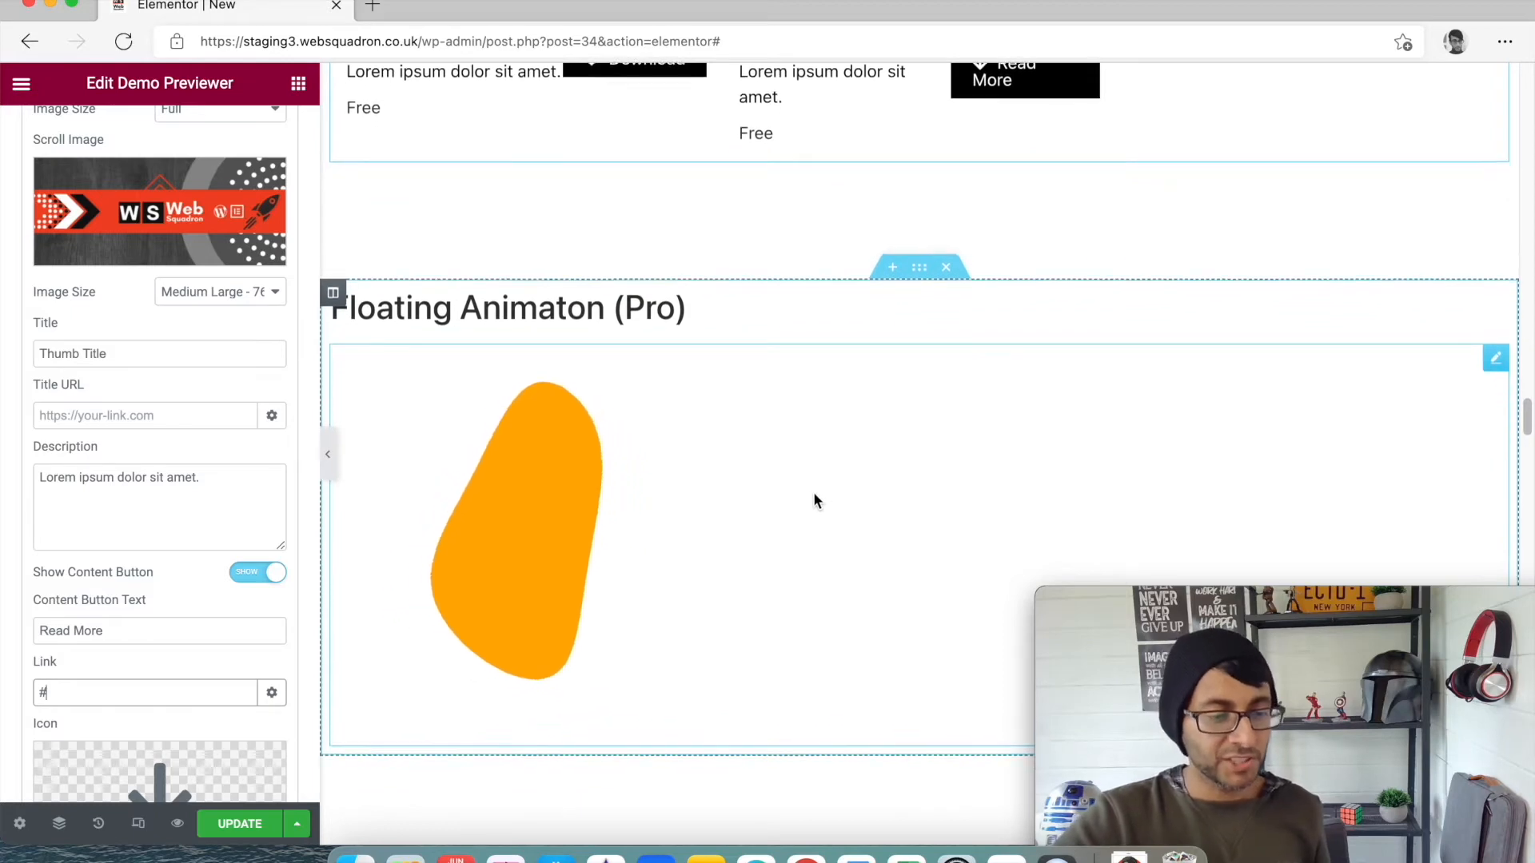
scroll(813, 492, "down", 4)
left_click(1496, 227)
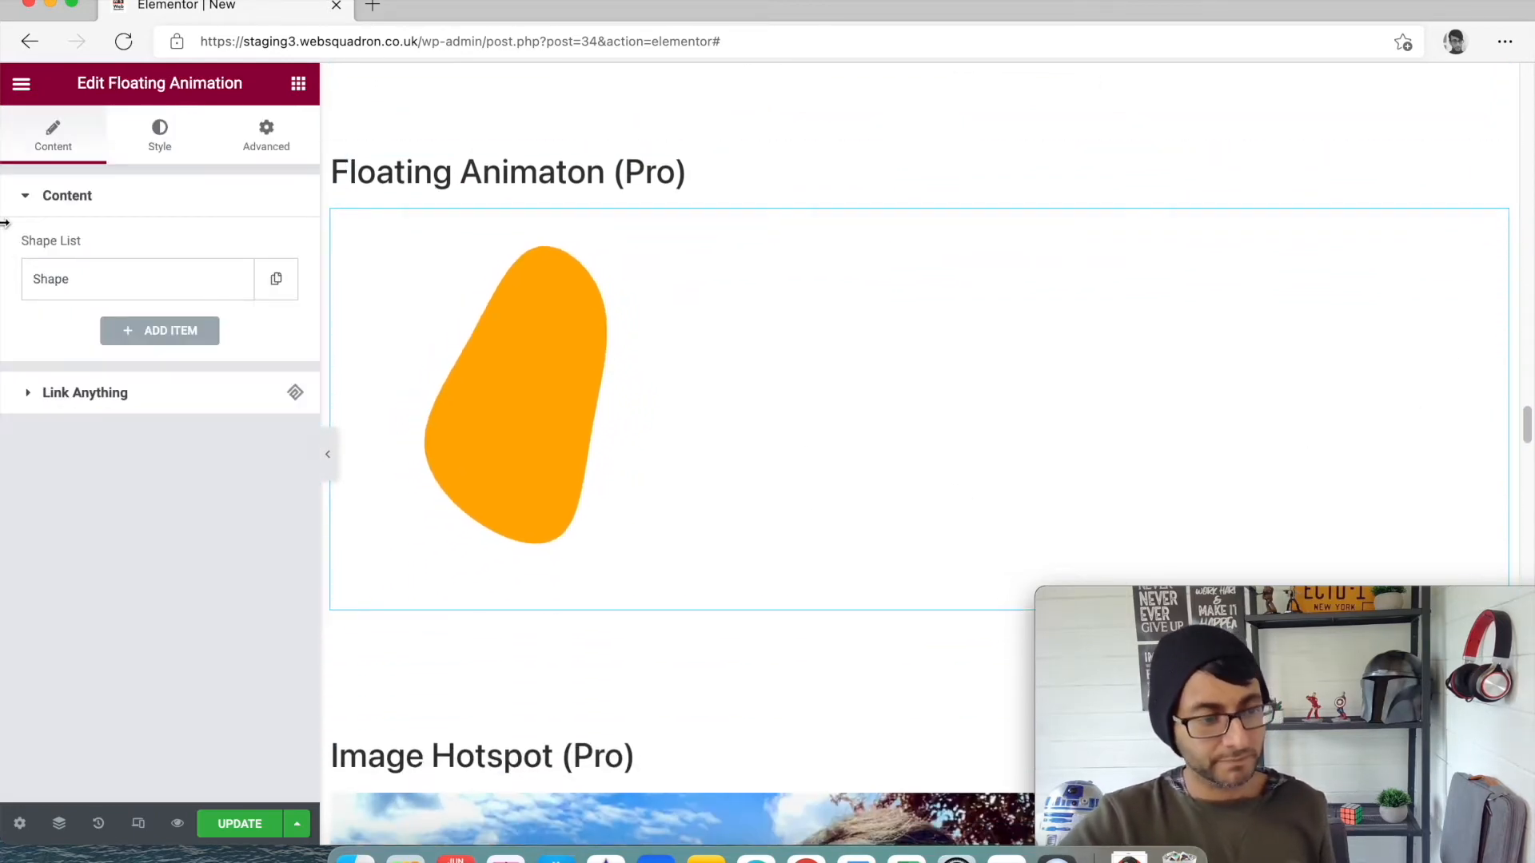
left_click(77, 287)
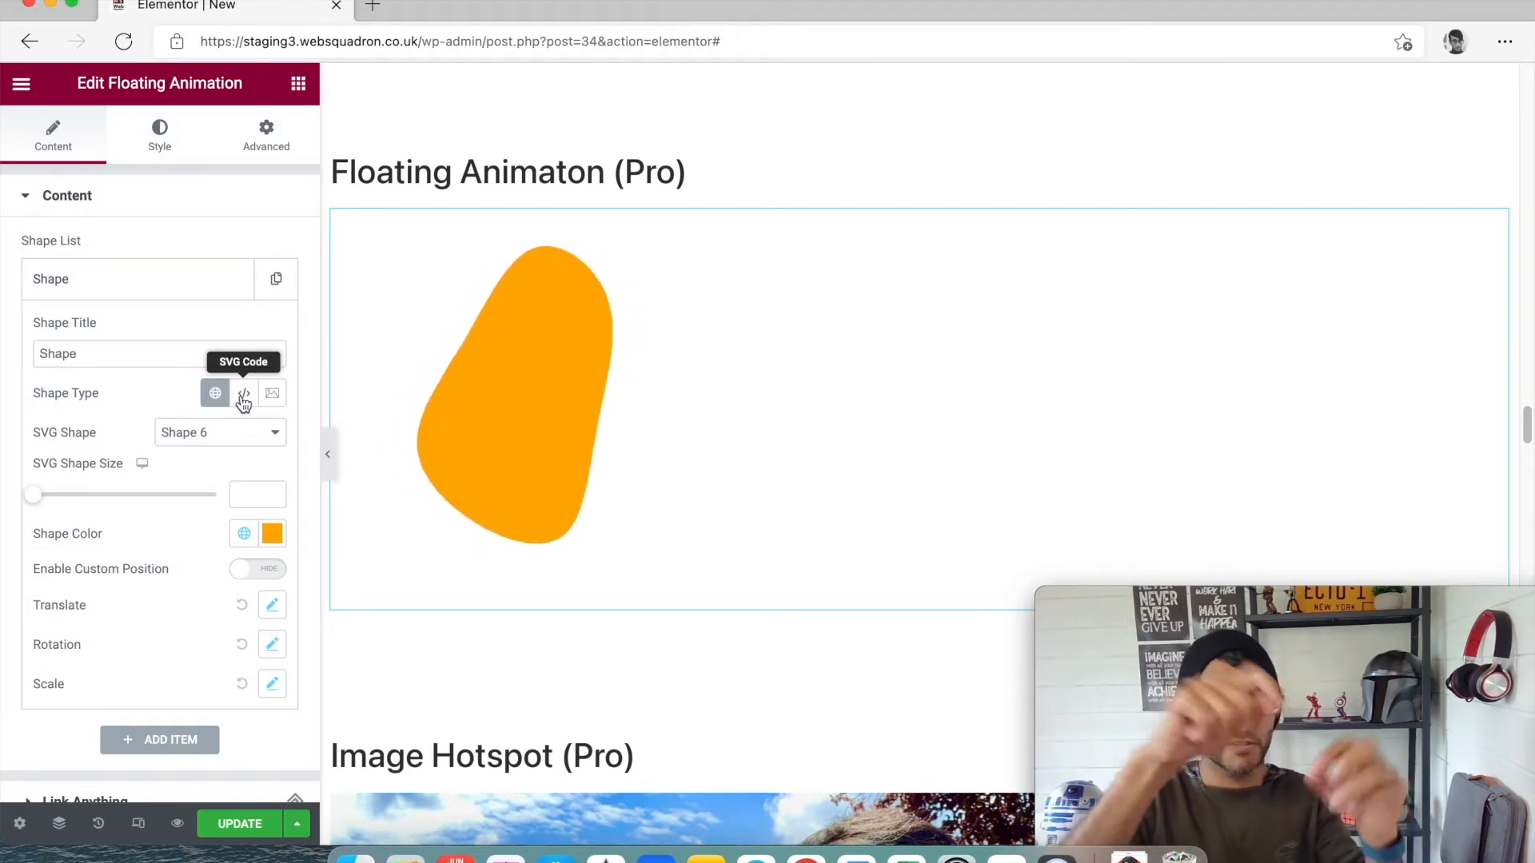
Try the image option as the floating shape's type.
left_click(272, 394)
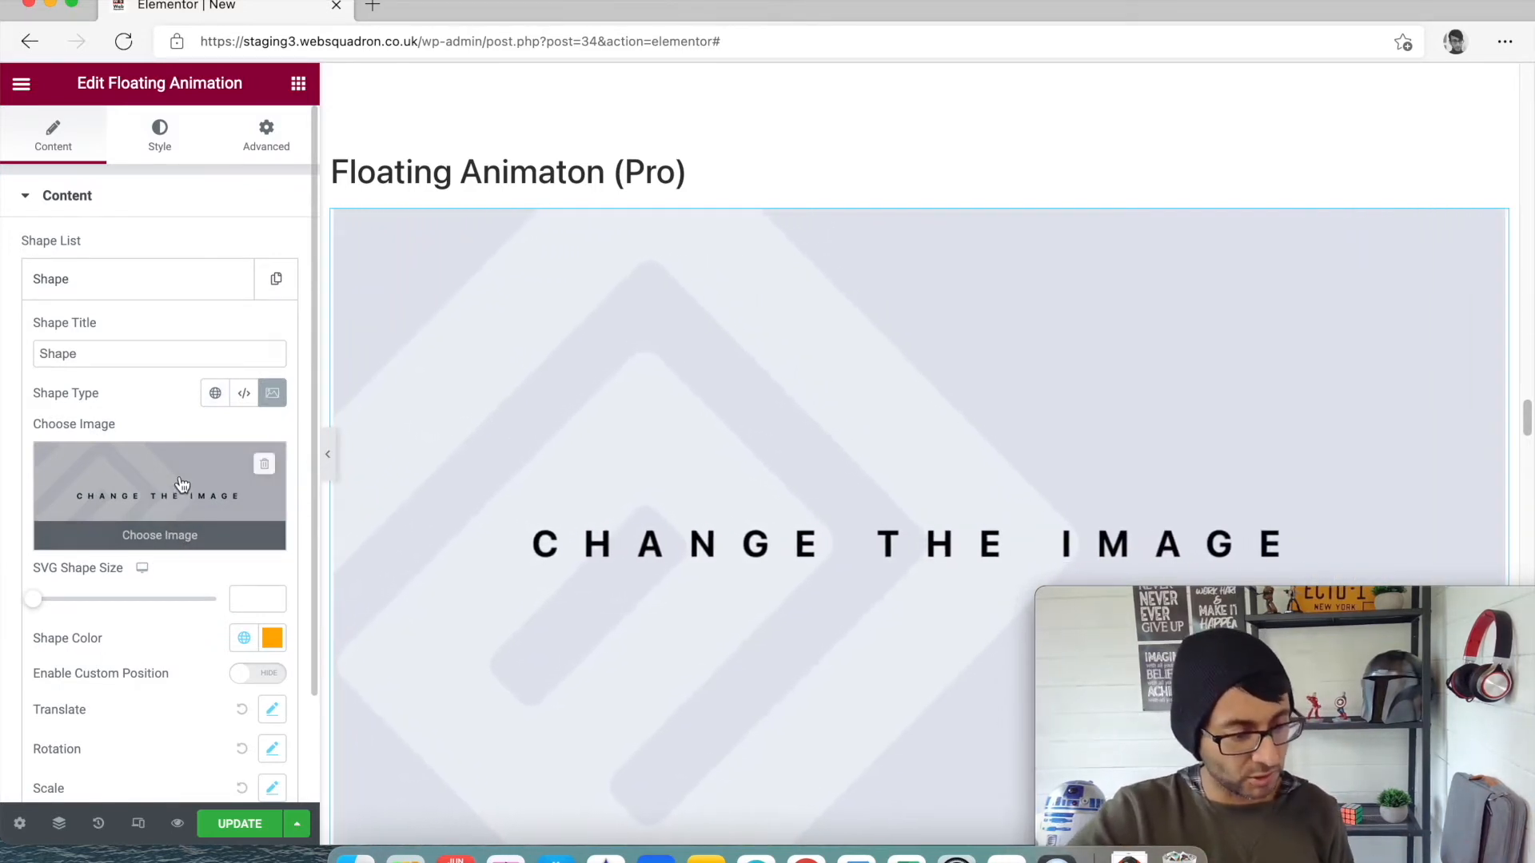
scroll(168, 489, "down", 2)
scroll(176, 587, "down", 1)
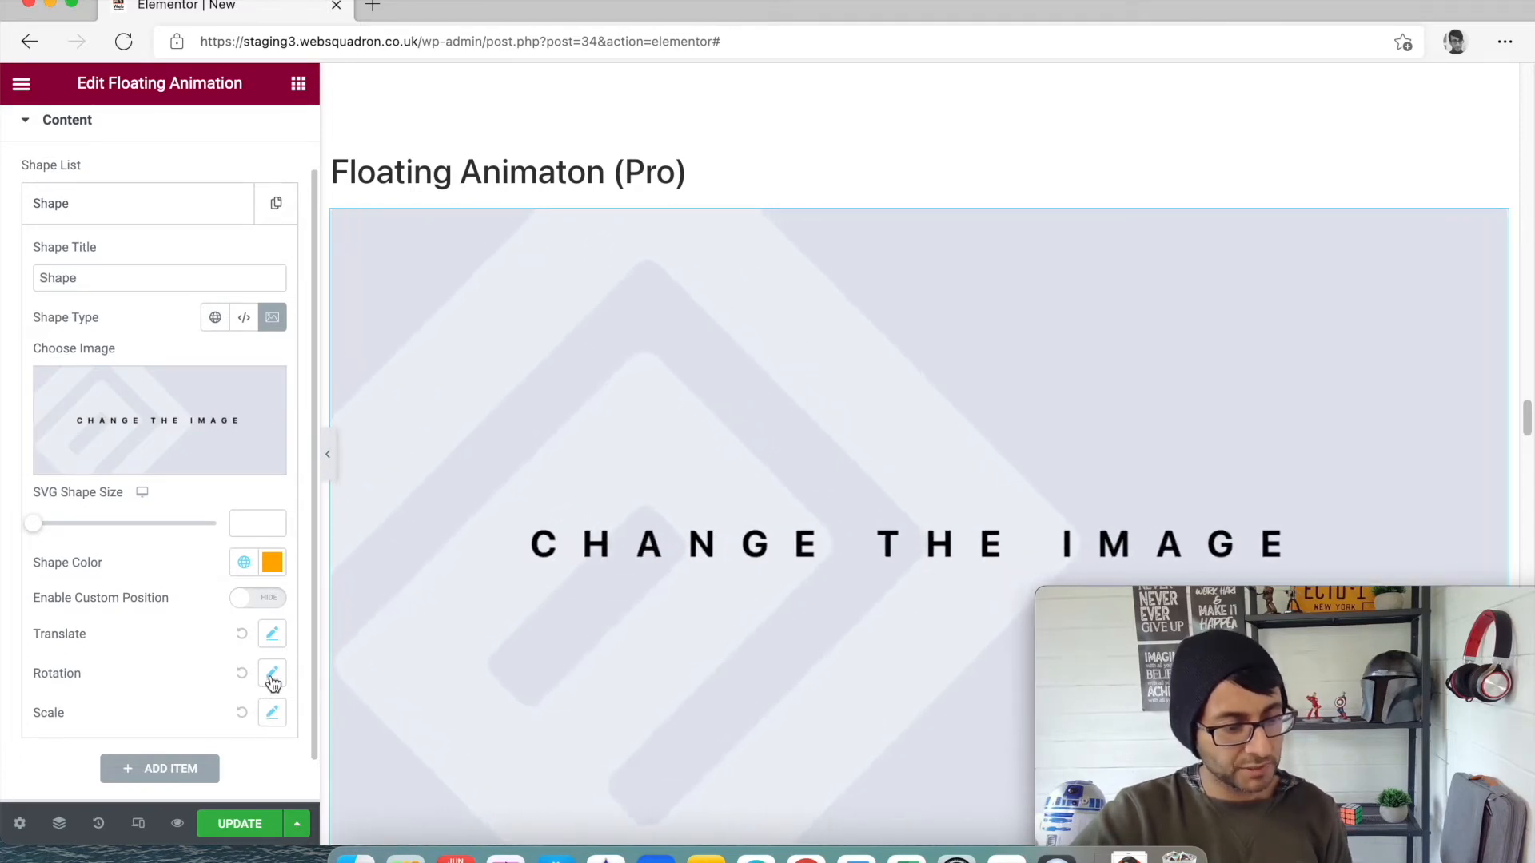
Clear the Rotate Y value in the shape's rotation settings.
left_click(272, 673)
scroll(290, 676, "down", 3)
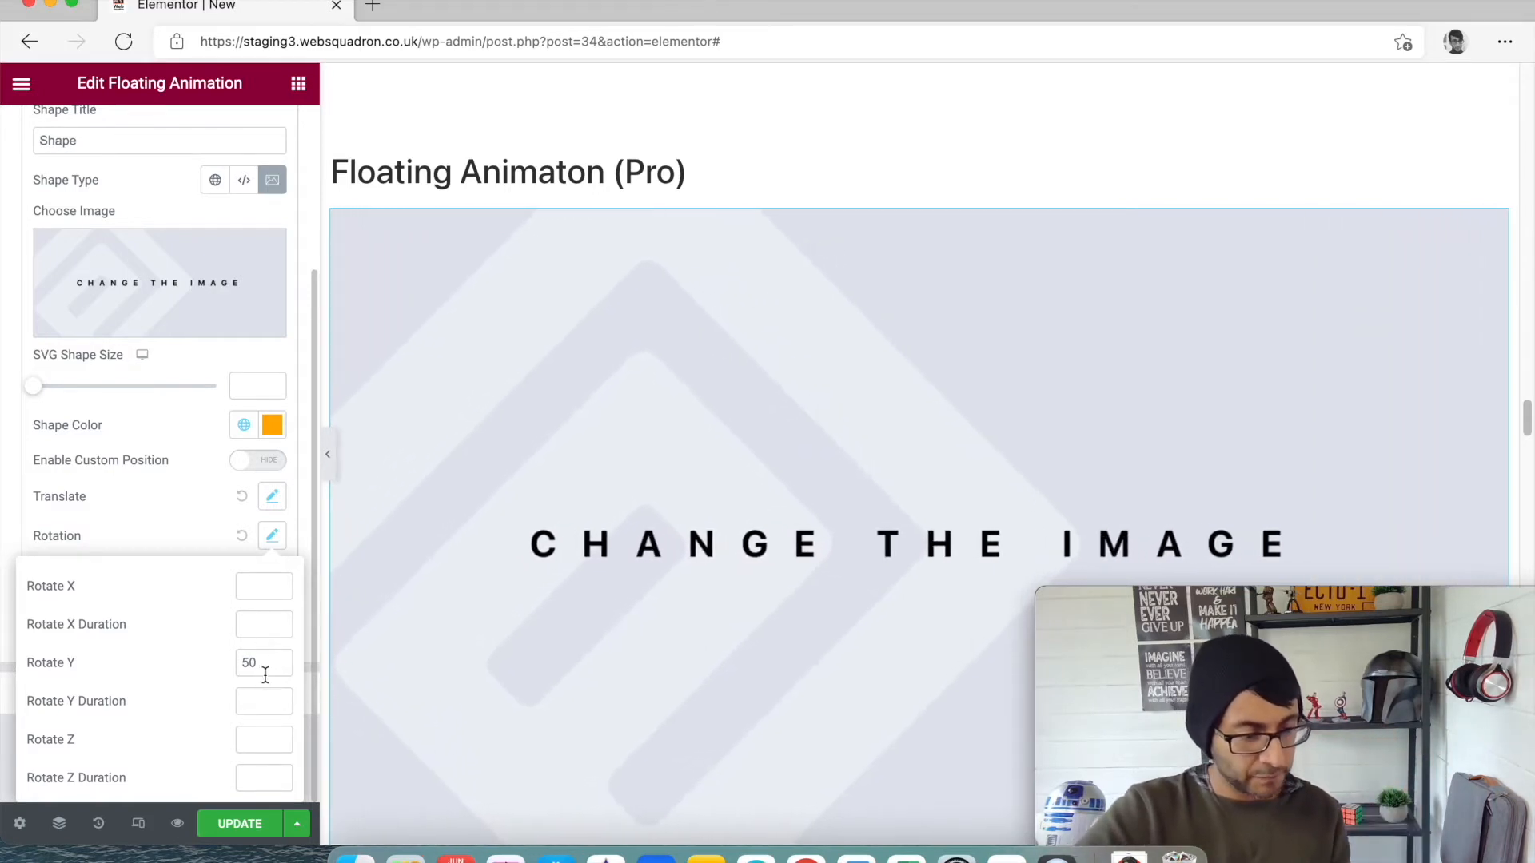
left_click_drag(256, 662, 235, 662)
key("BackSpace")
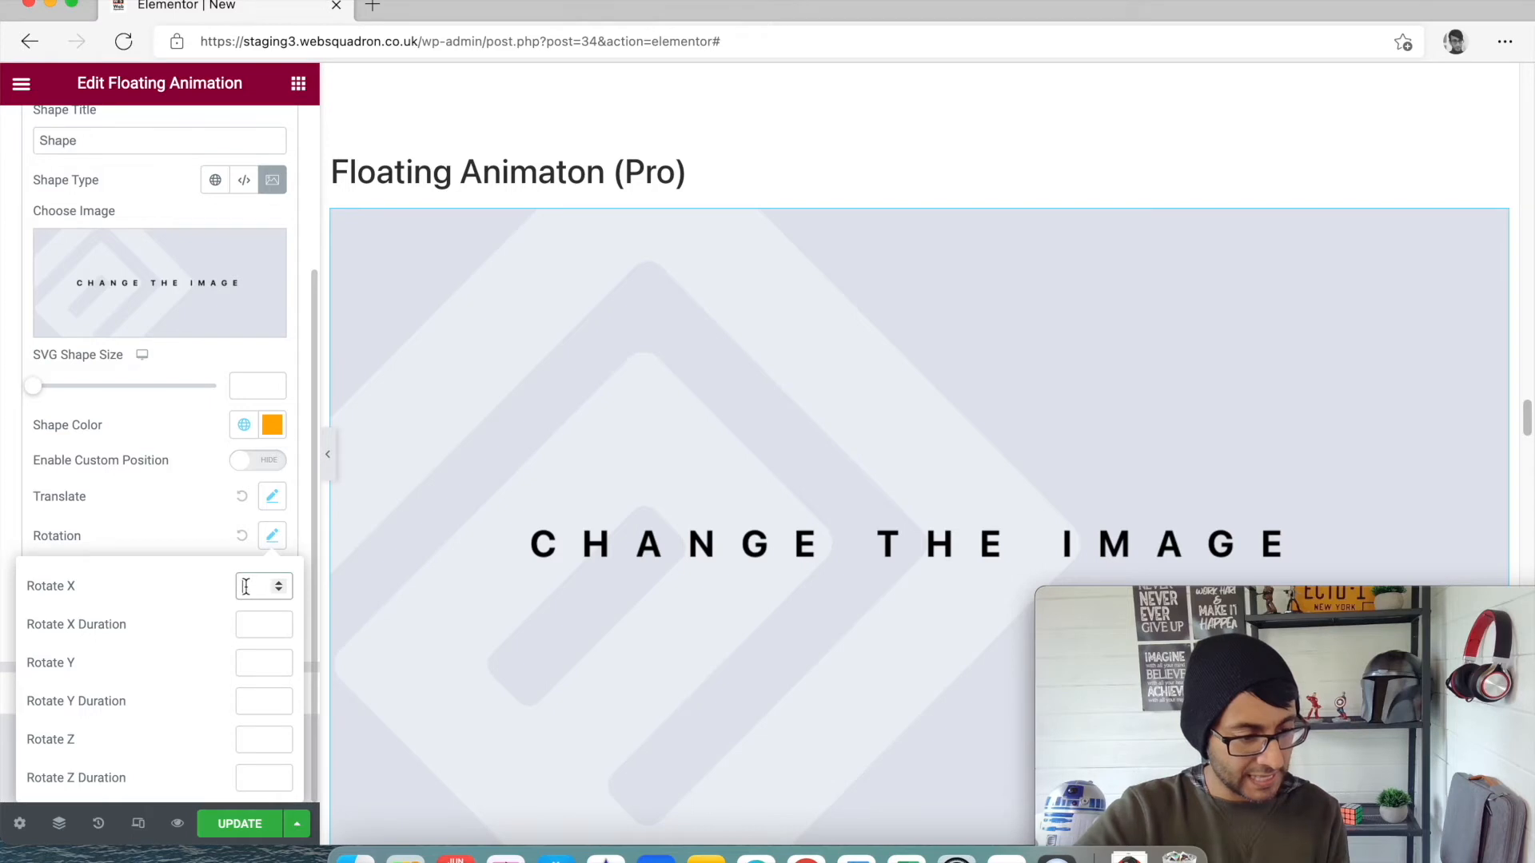
Try a Rotate X value of 50 for the shape and clear it again.
type("50")
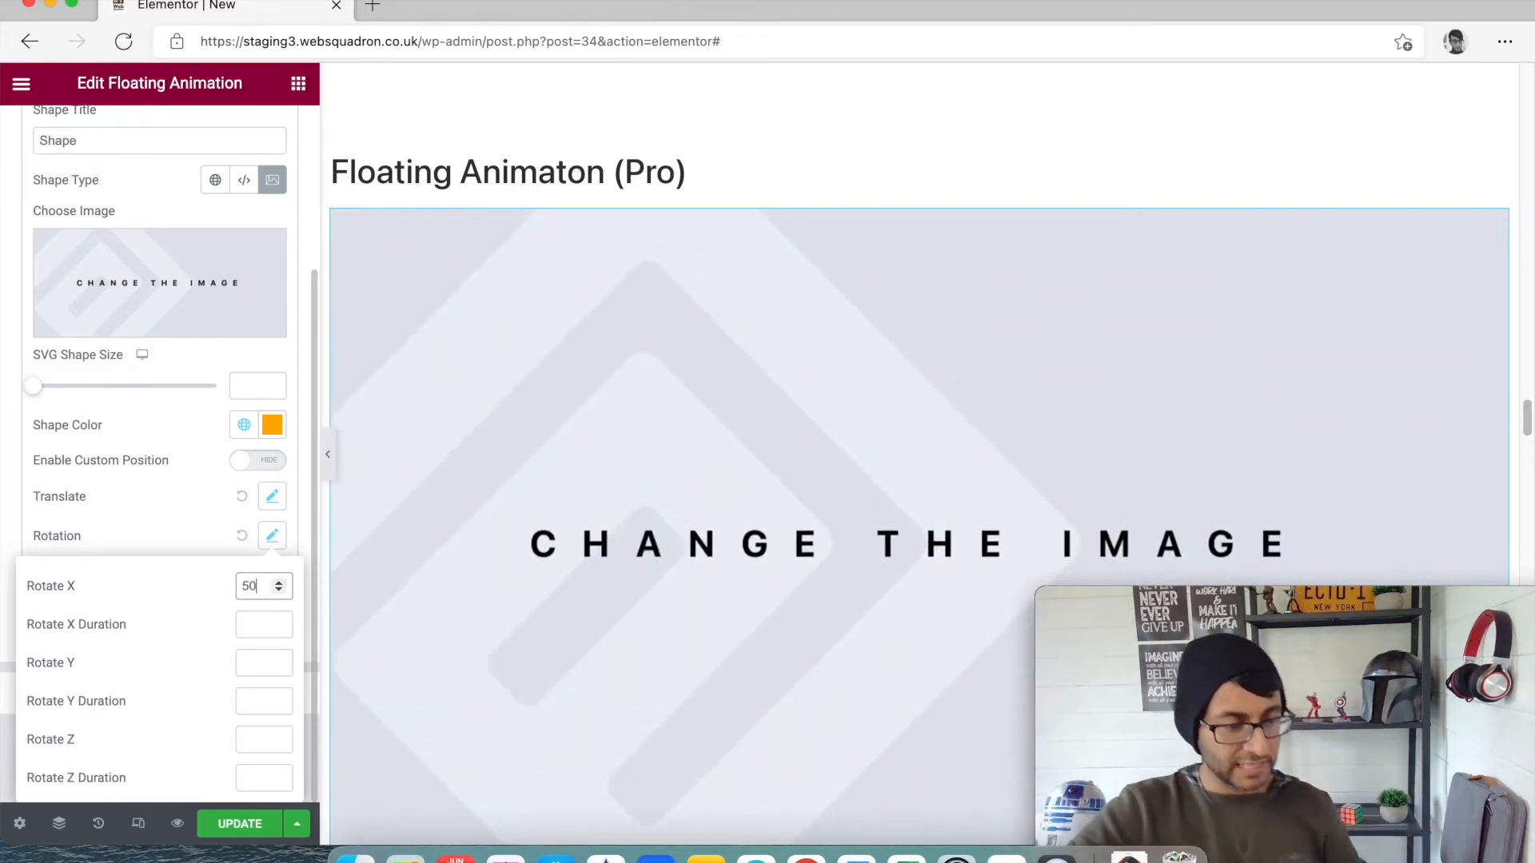
double_click(242, 586)
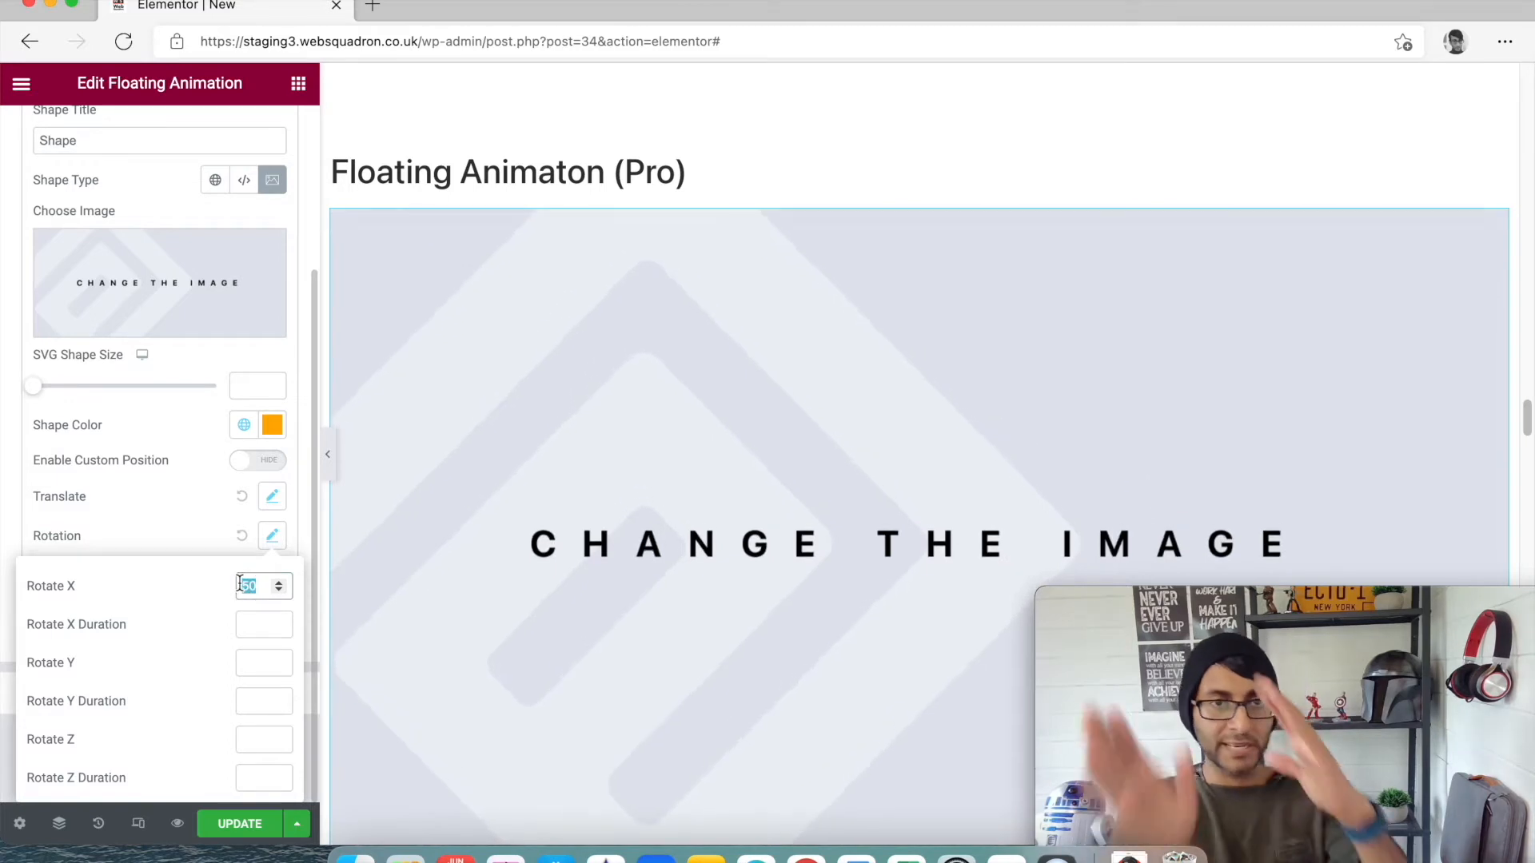
key("BackSpace")
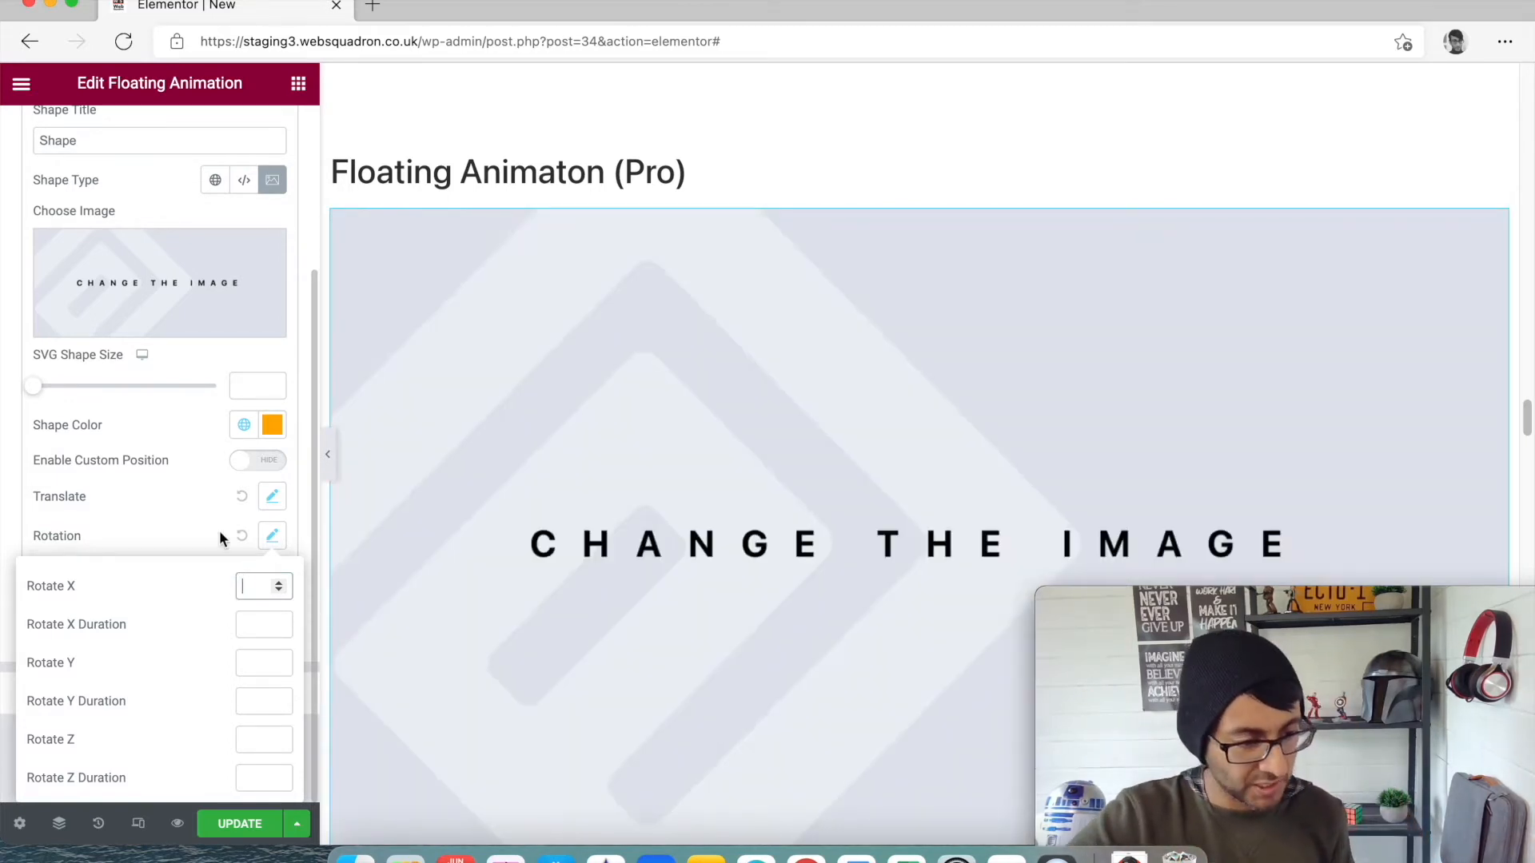
Switch the floating item's shape type back to the built-in SVG shape and return to the Shape item's content settings.
left_click(213, 179)
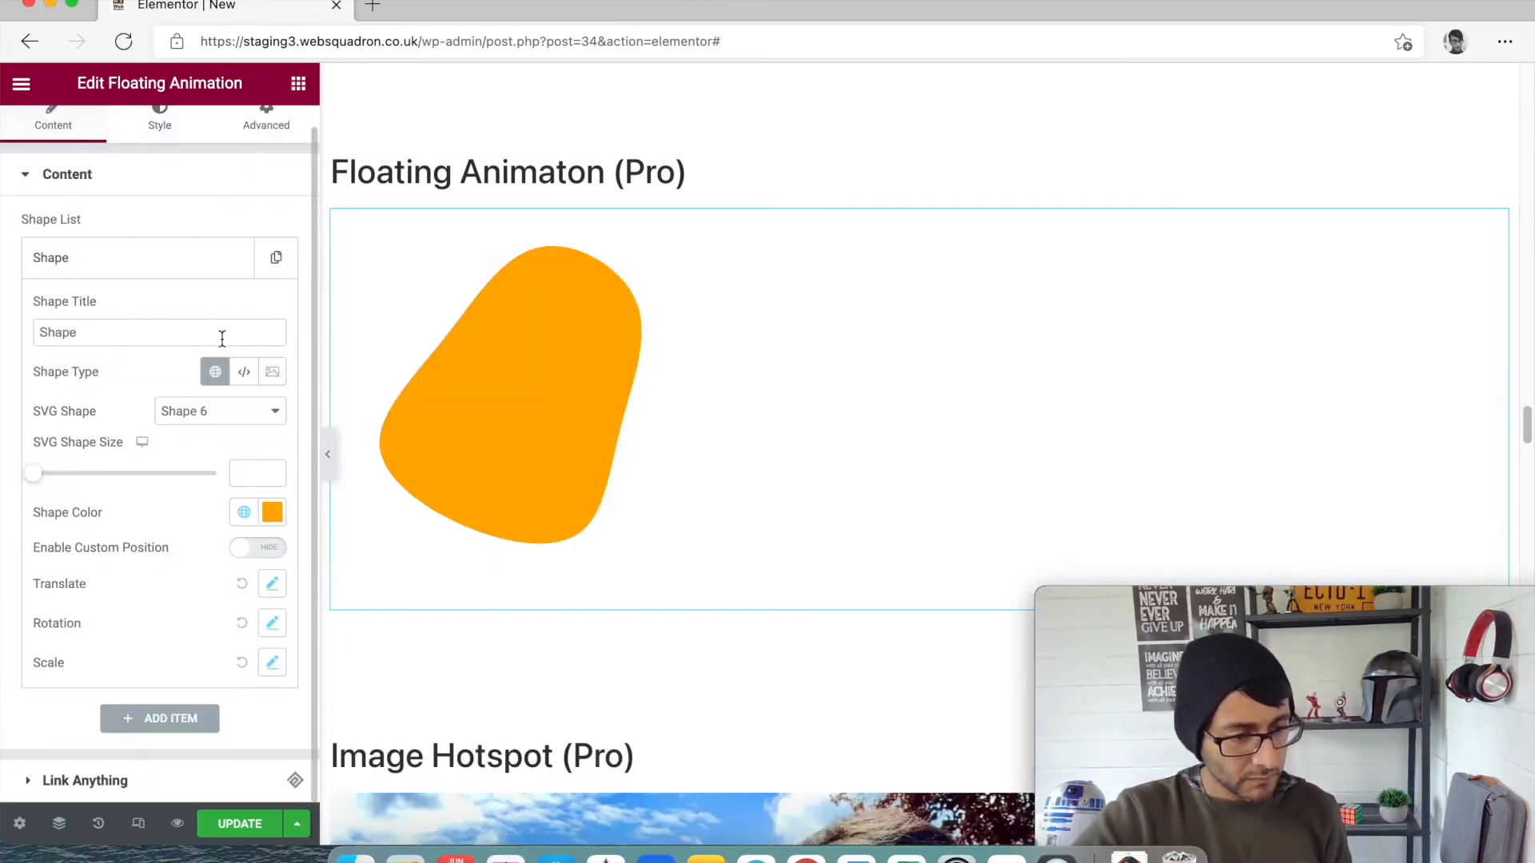
scroll(265, 551, "up", 1)
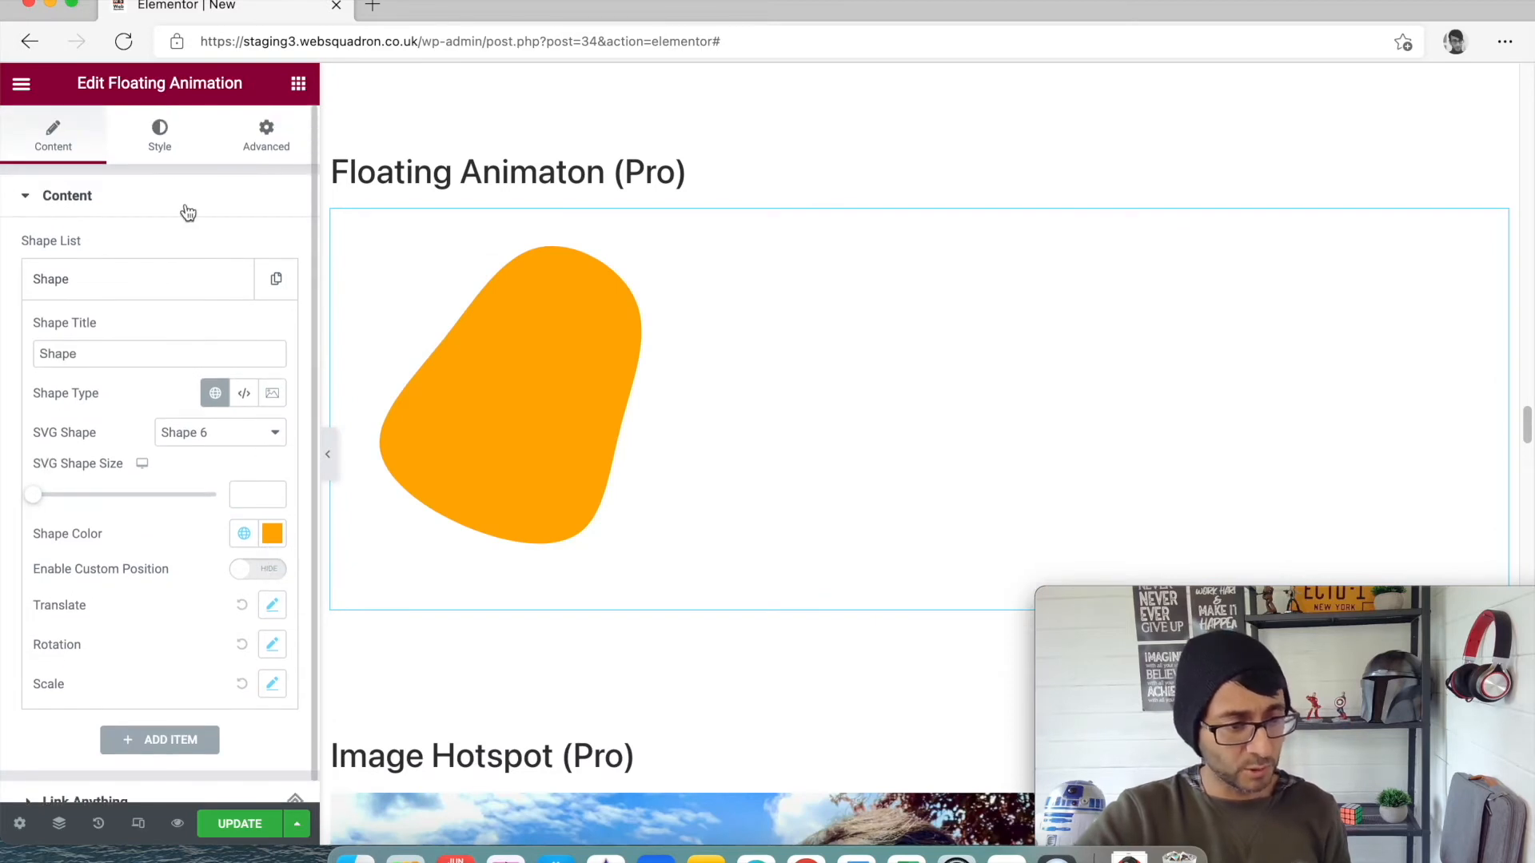
left_click(170, 151)
left_click(88, 146)
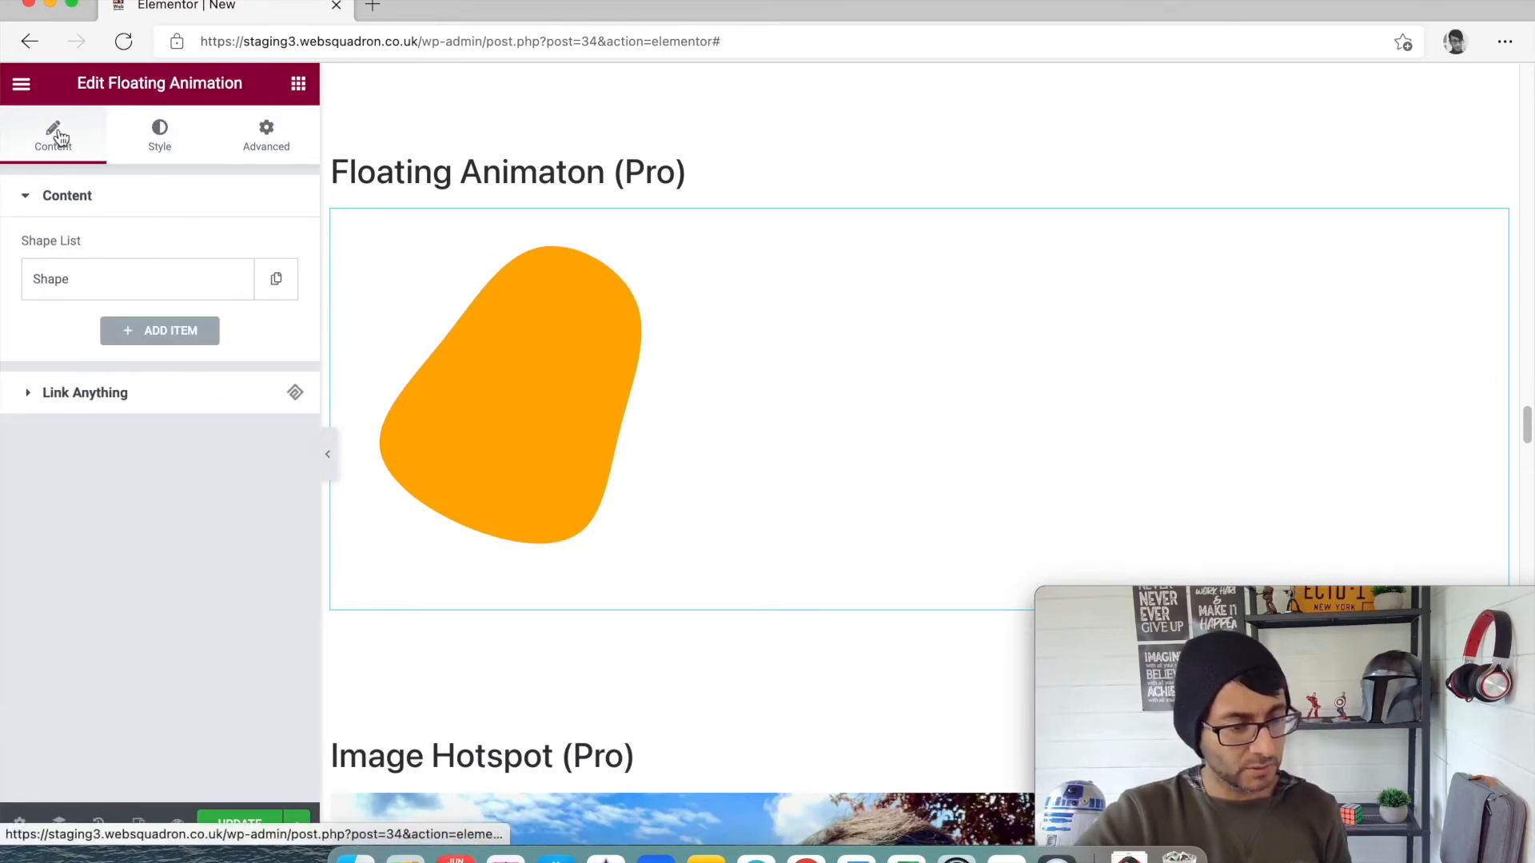
left_click(113, 284)
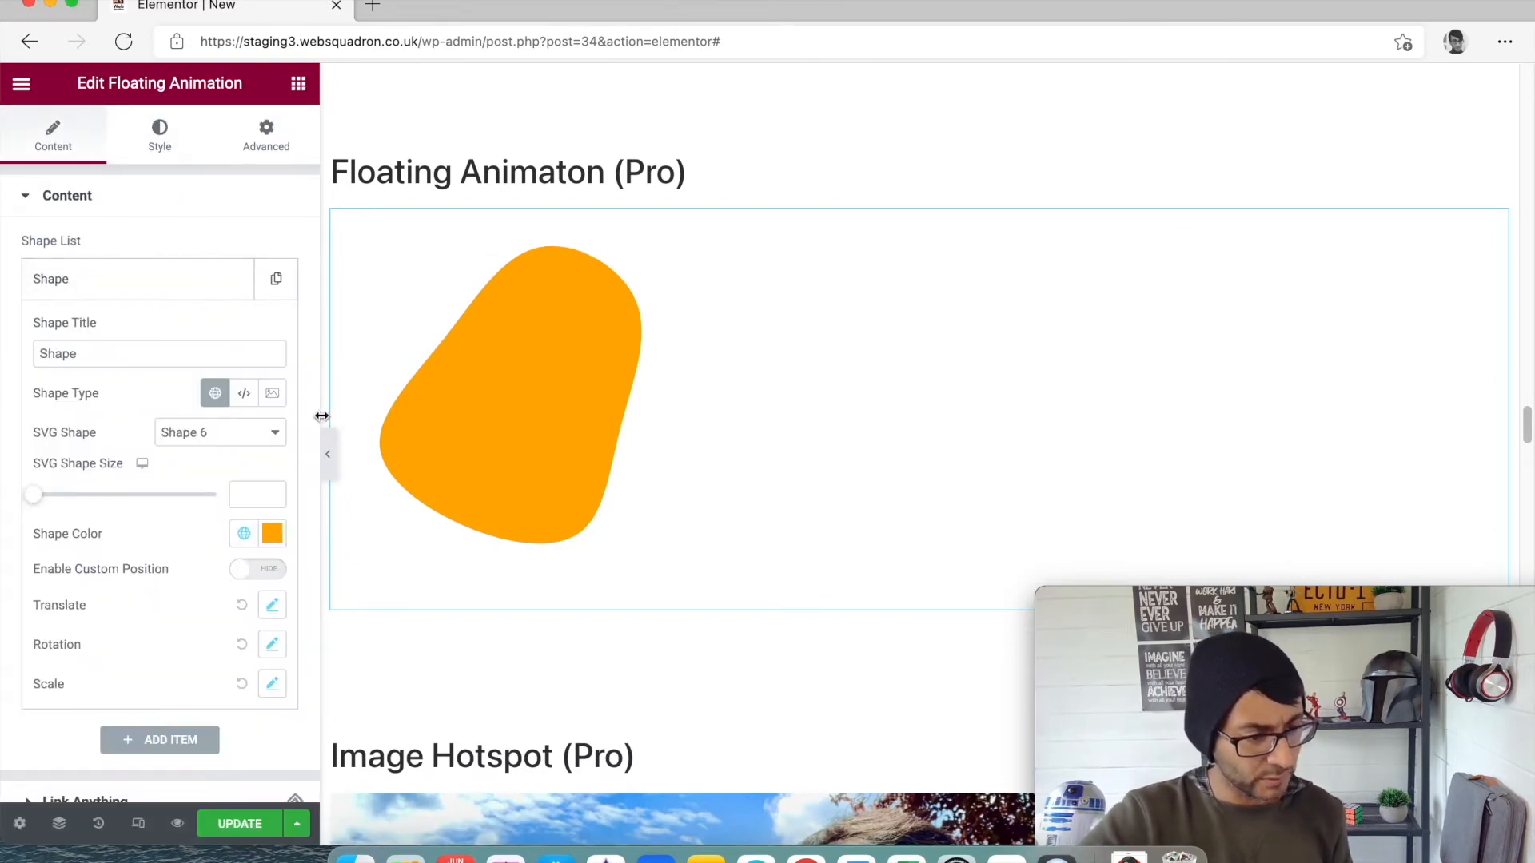
Try Shape 2 and Shape 9 as the floating item's SVG shape and settle on Shape 11.
left_click(220, 440)
left_click(223, 475)
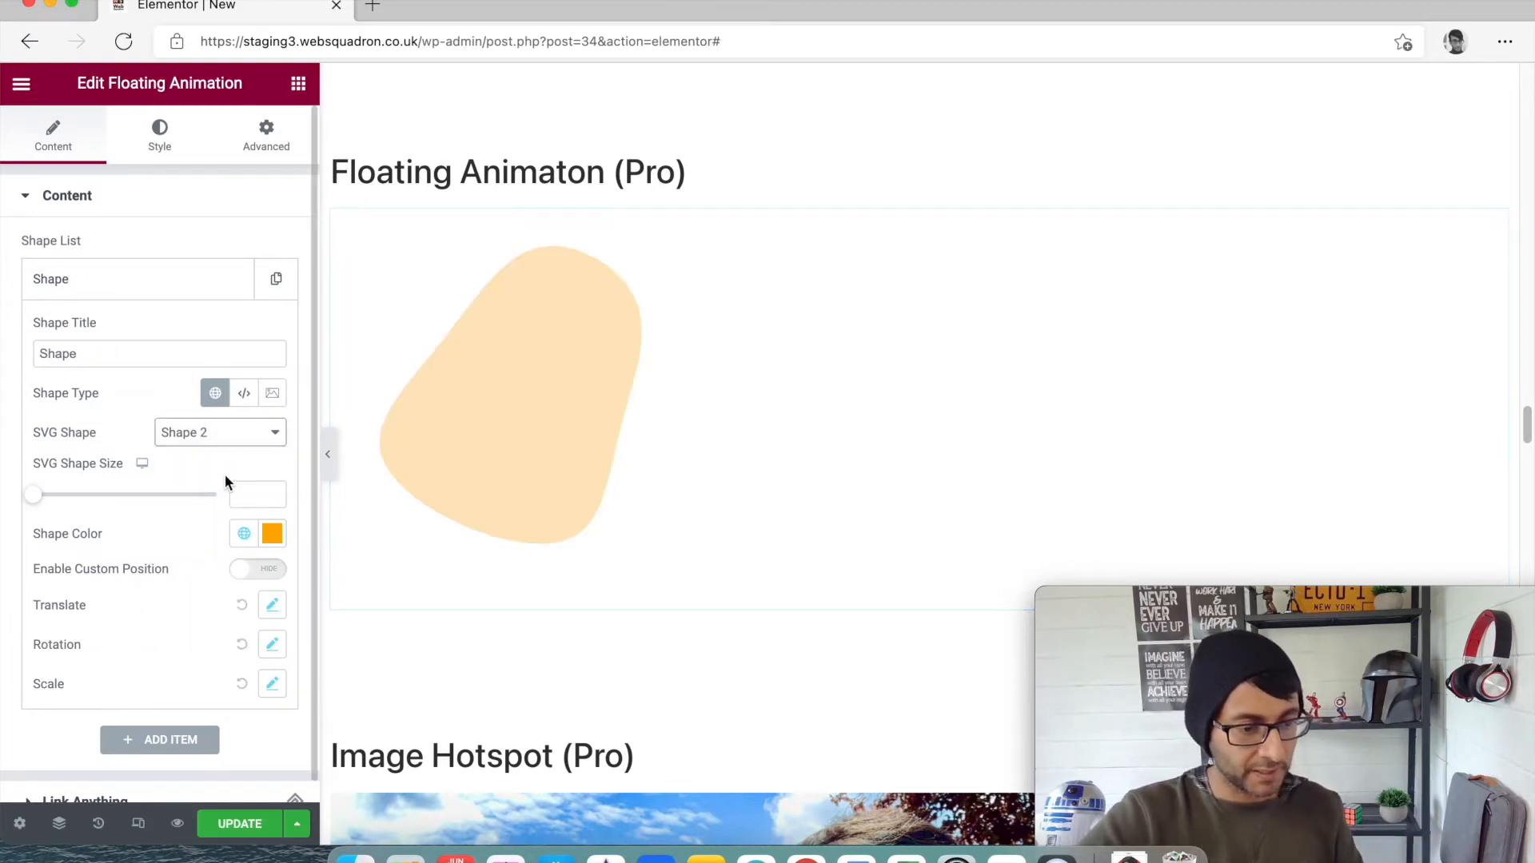
left_click(233, 432)
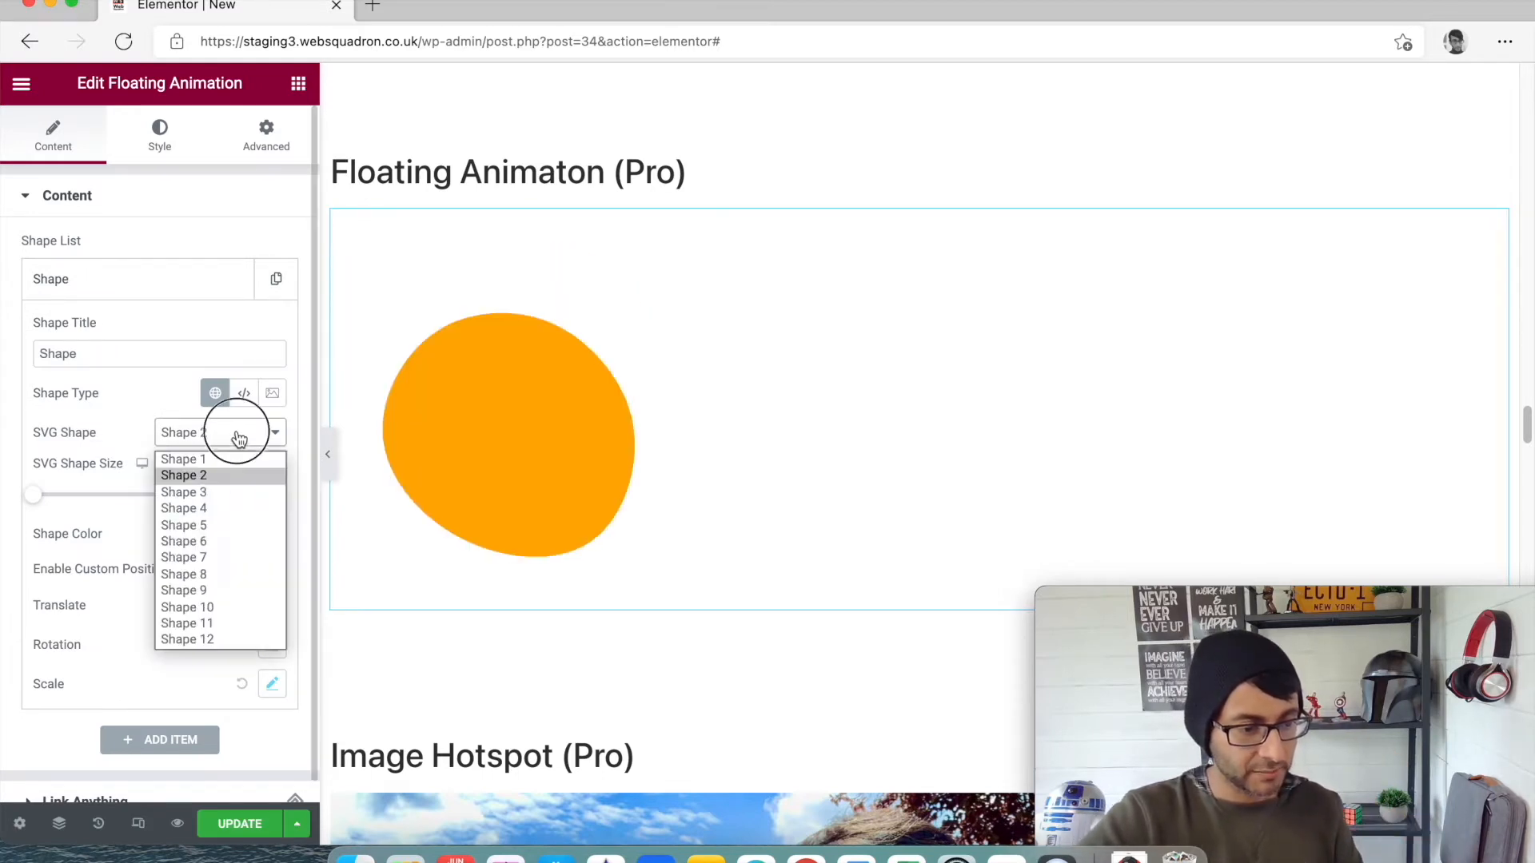
left_click(227, 591)
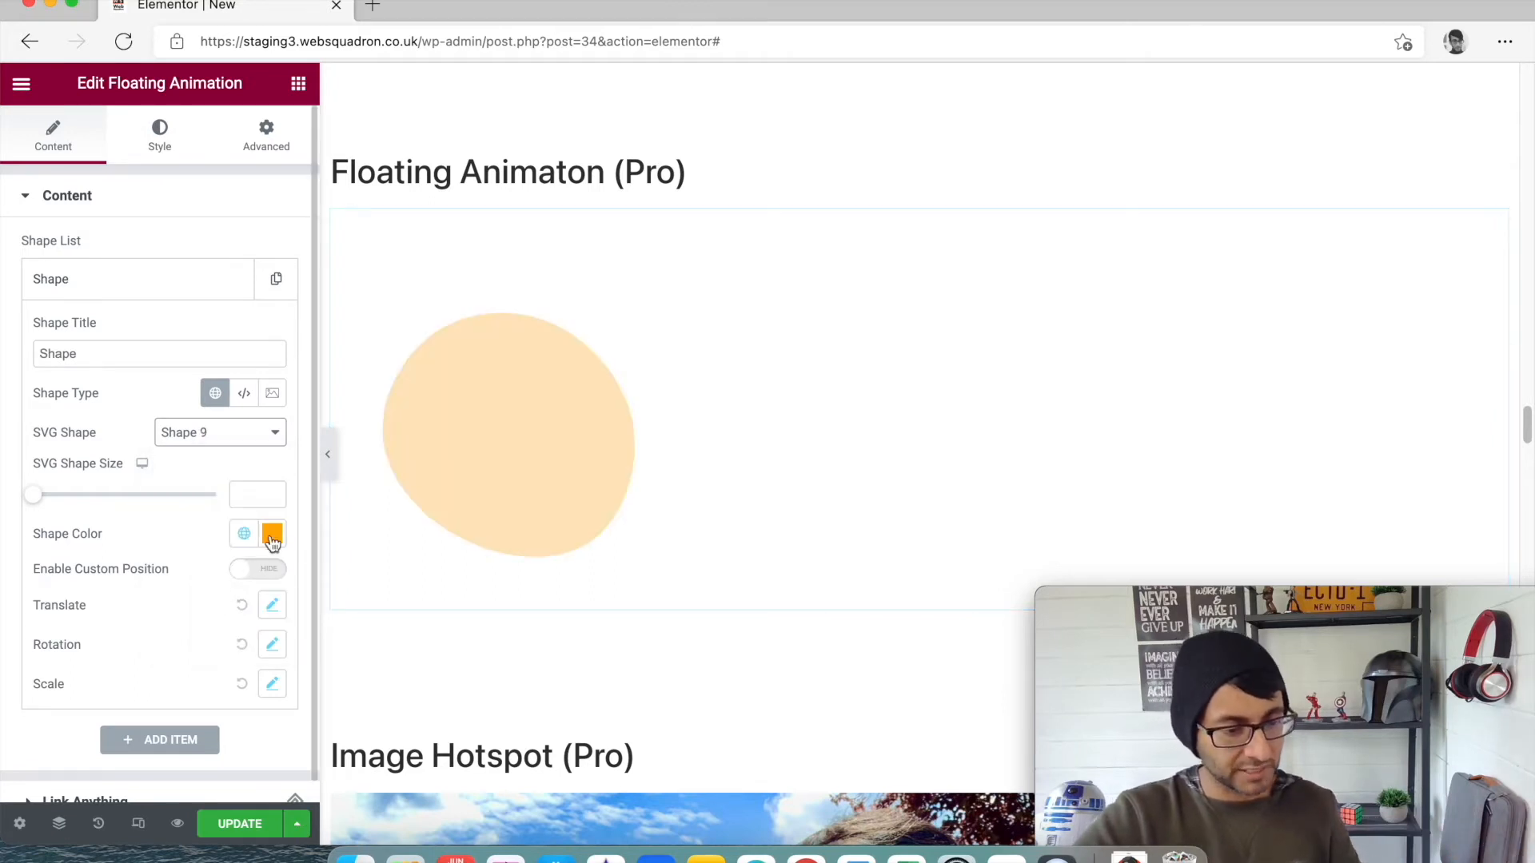
left_click(240, 436)
left_click(231, 621)
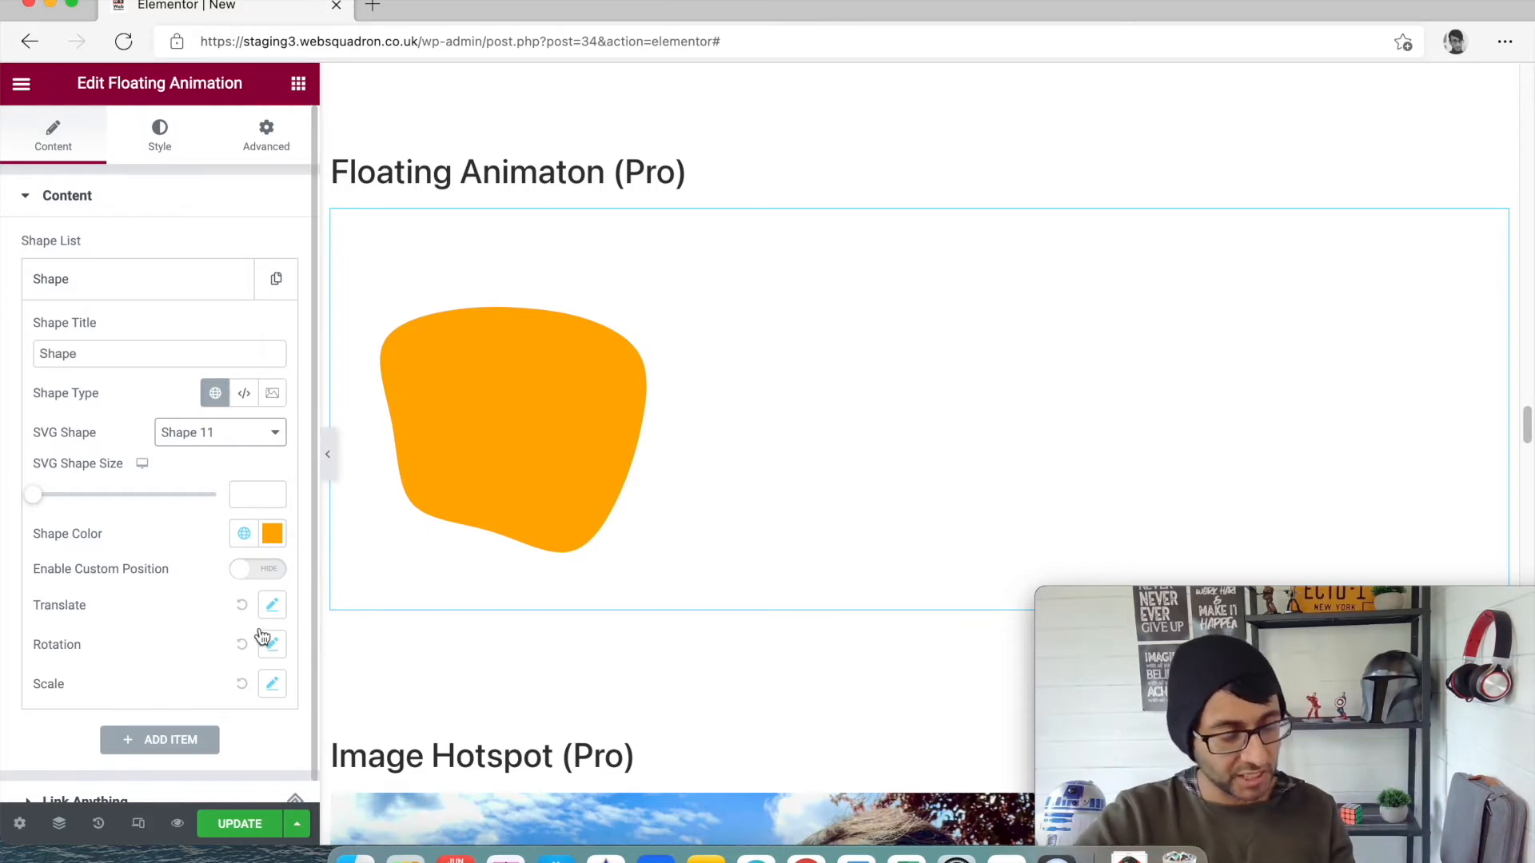
Try a Translate X From value of 100 for the shape, clear it and close the translate settings.
left_click(270, 611)
scroll(235, 643, "down", 1)
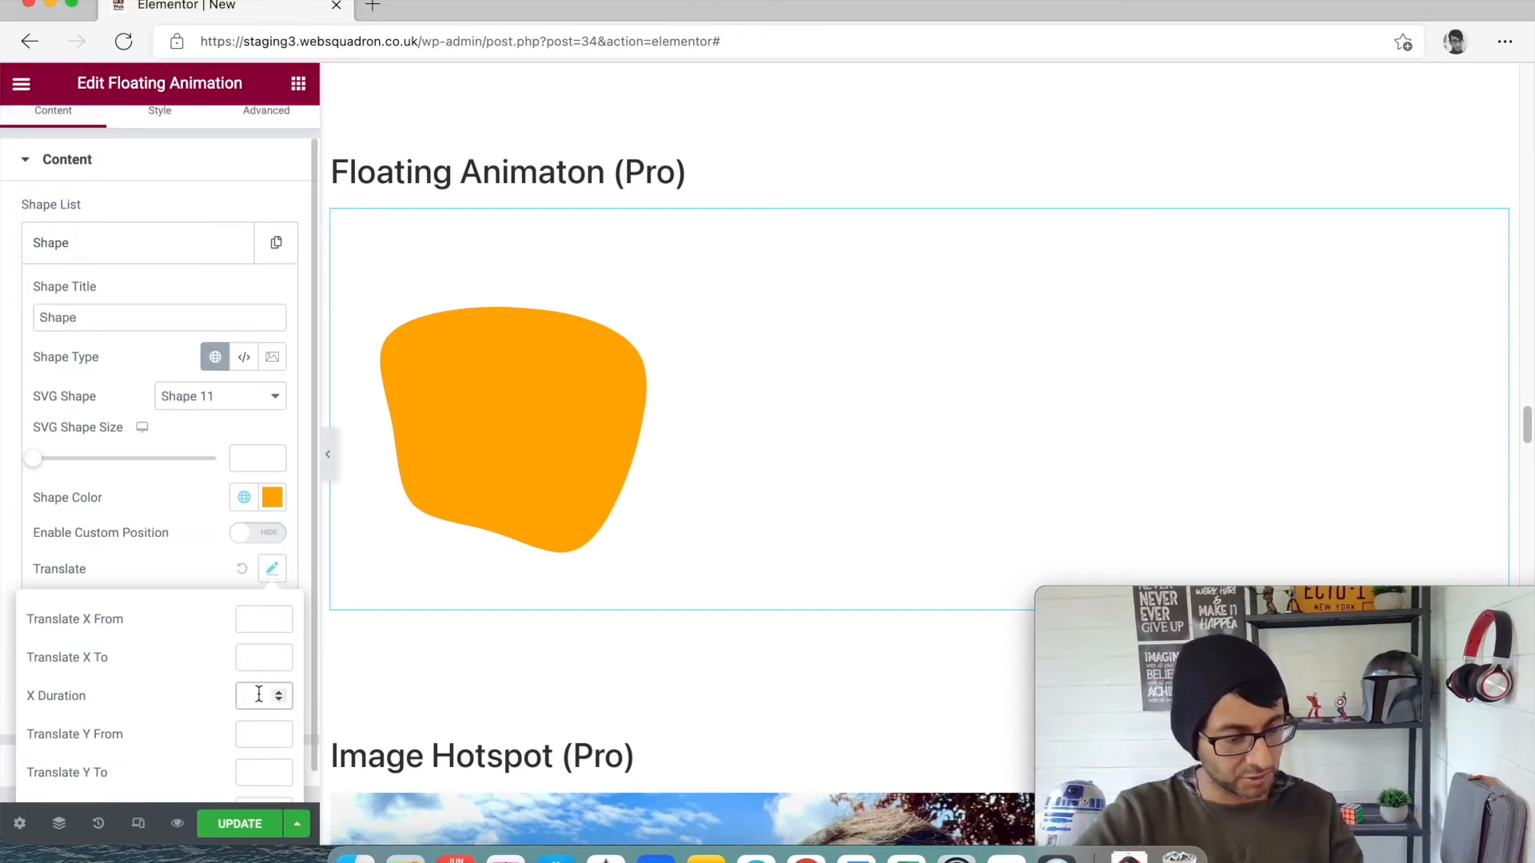
left_click(266, 625)
type("100")
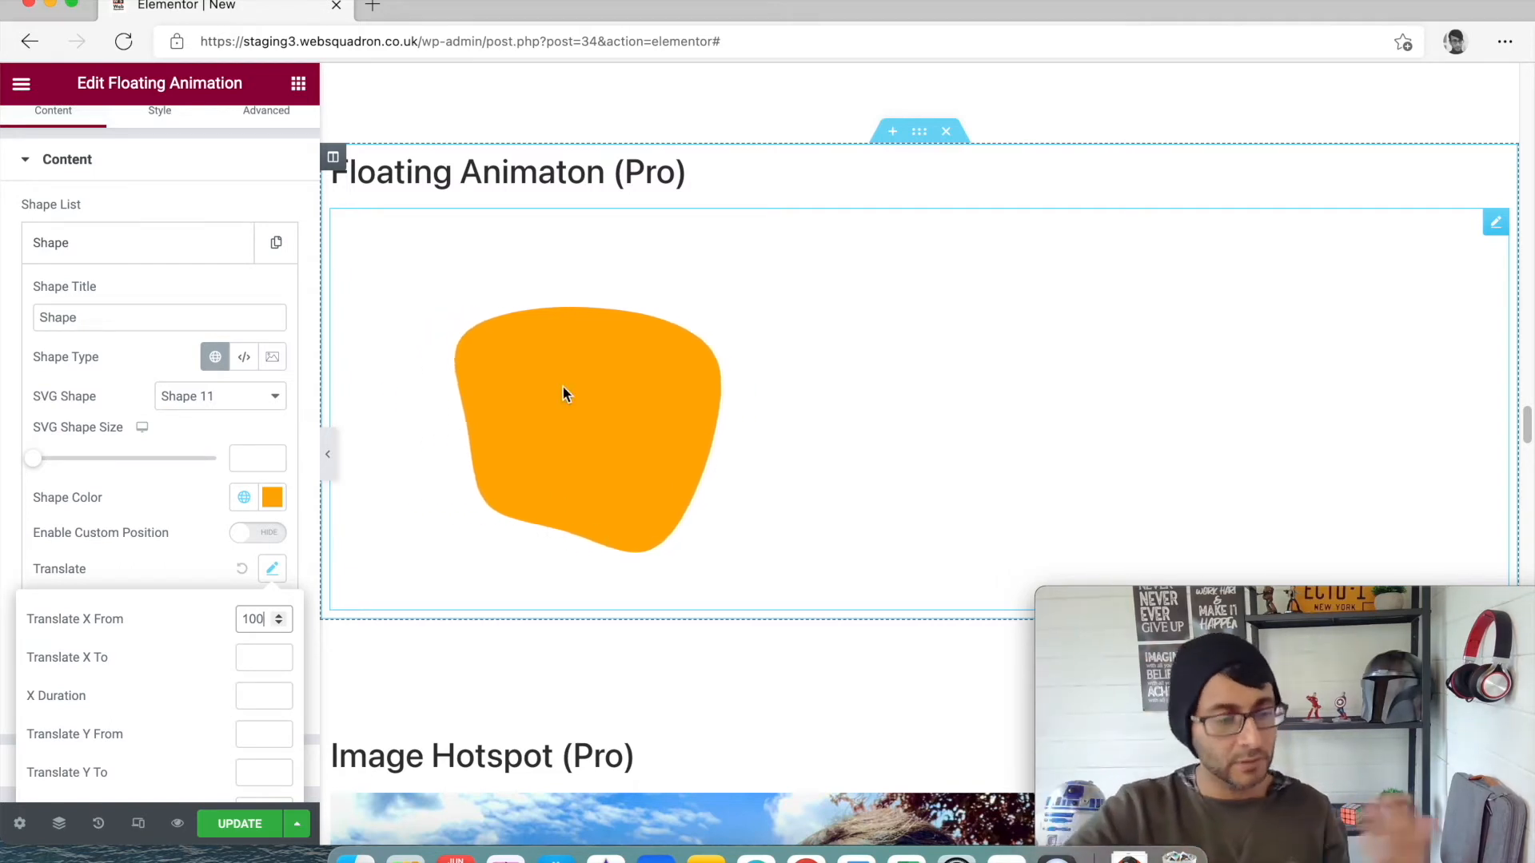
left_click(266, 620)
key("BackSpace")
key("BackSpace")
key("BackSpace")
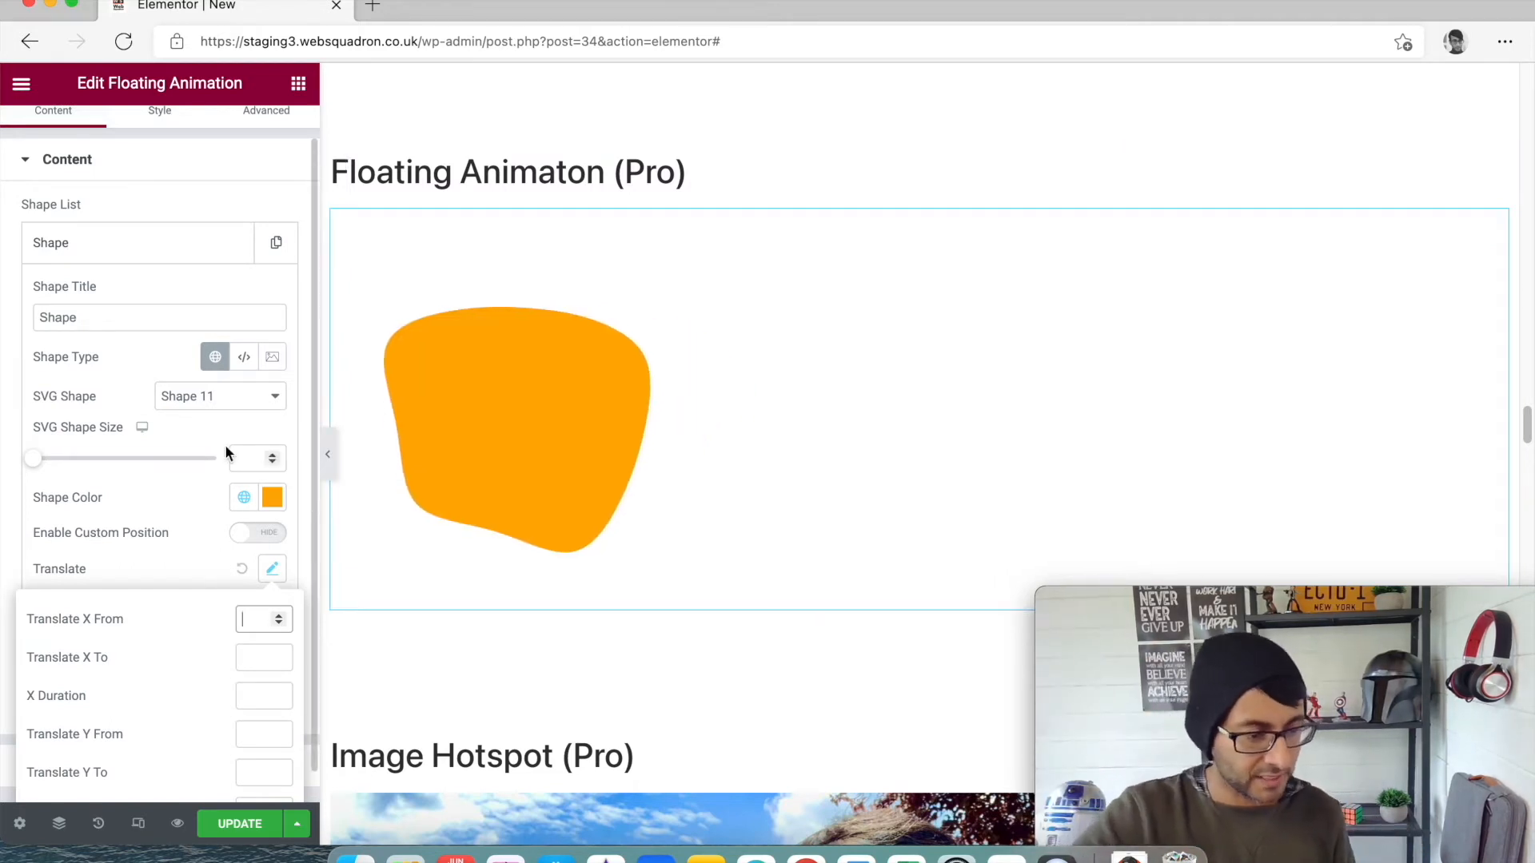
left_click(149, 496)
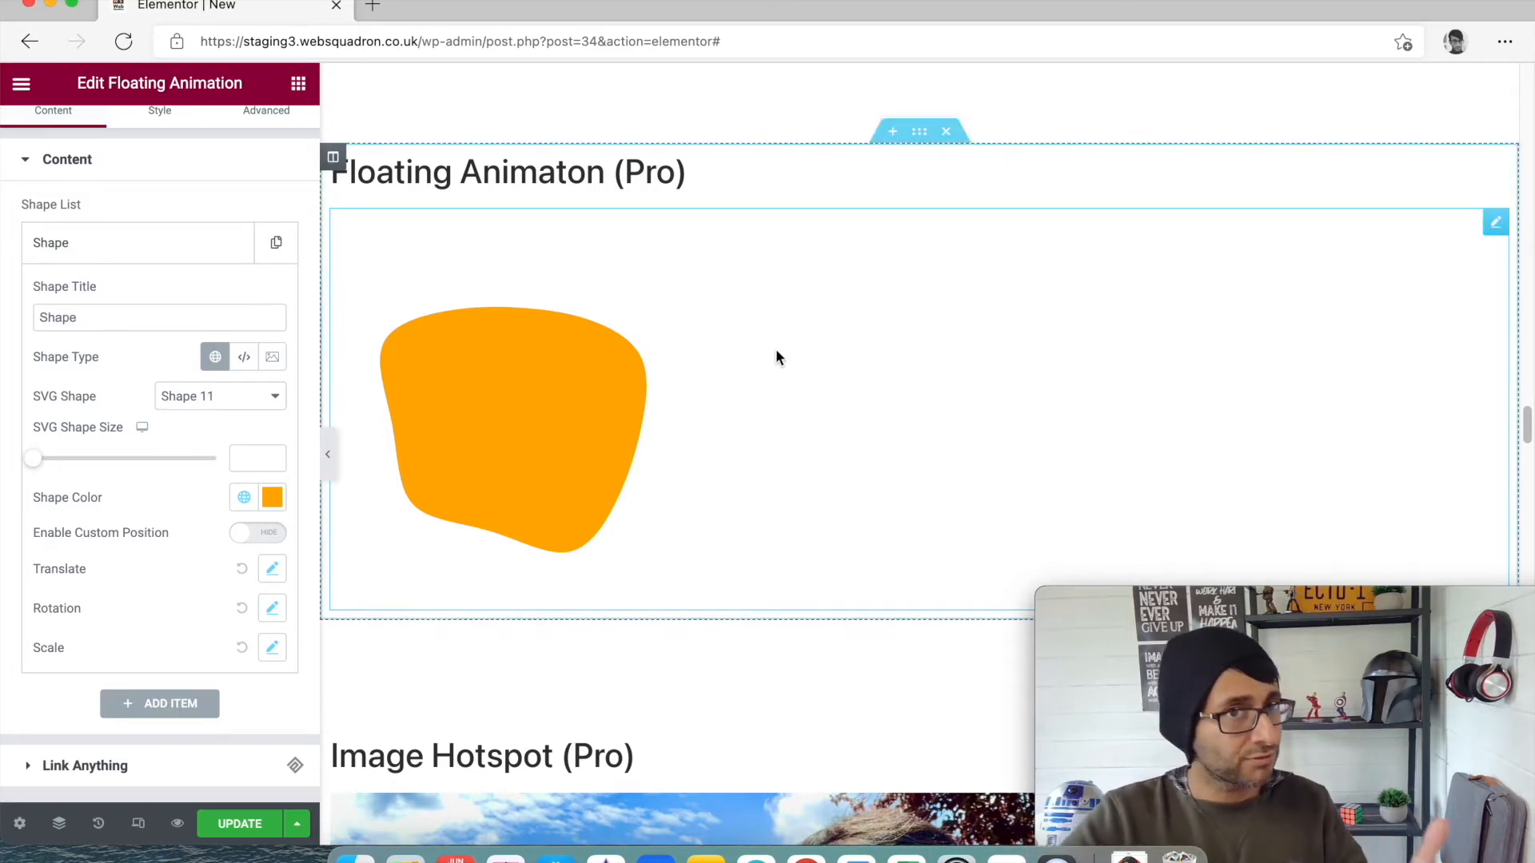
Preview the tooltip of the red hotspot in the Image Hotspot (Pro) section.
scroll(780, 361, "down", 3)
scroll(838, 414, "down", 10)
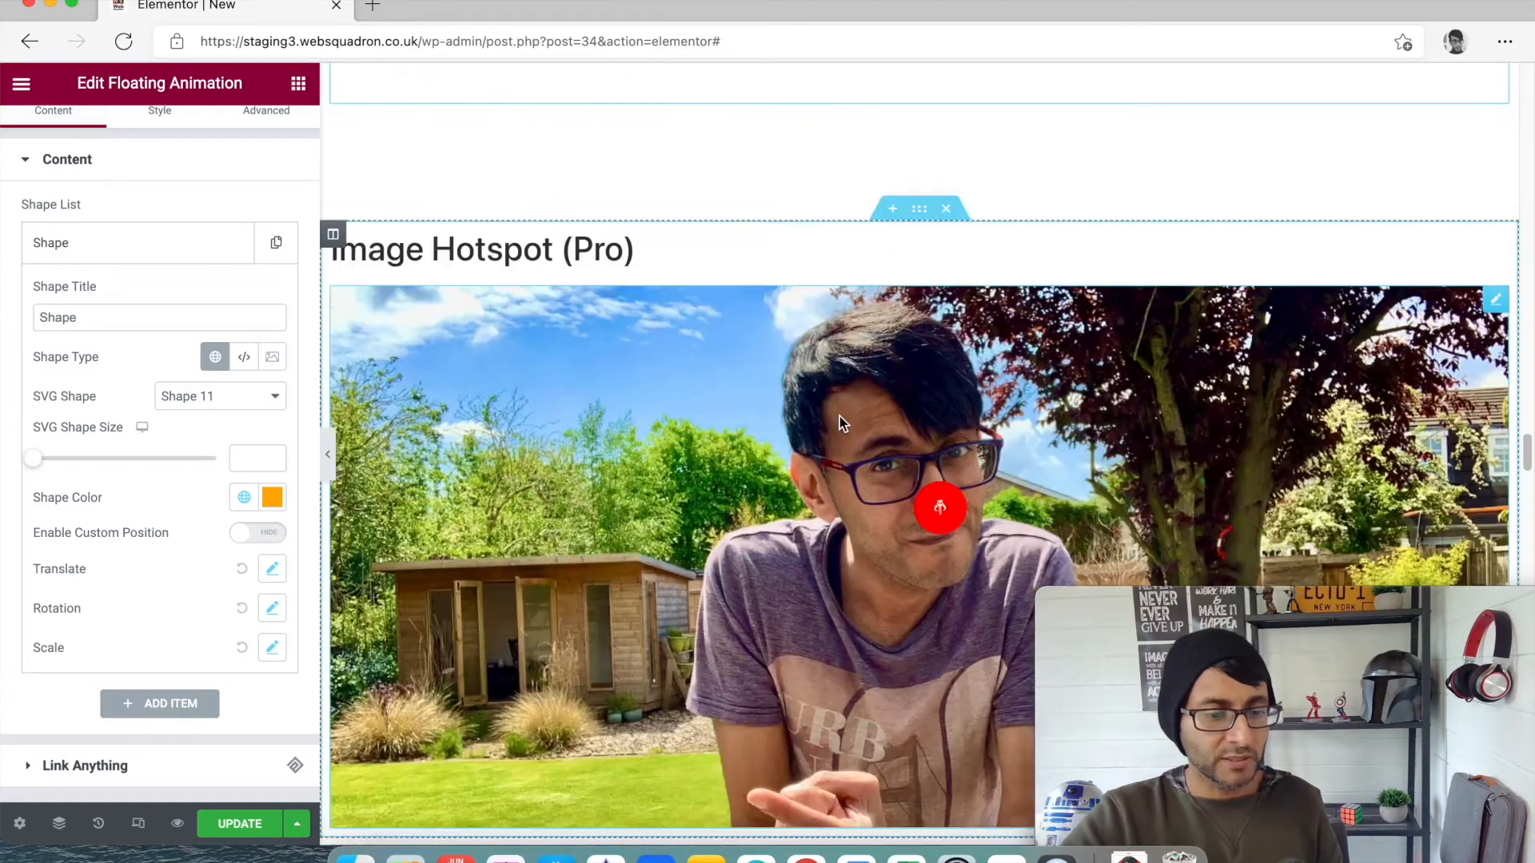
scroll(848, 405, "up", 3)
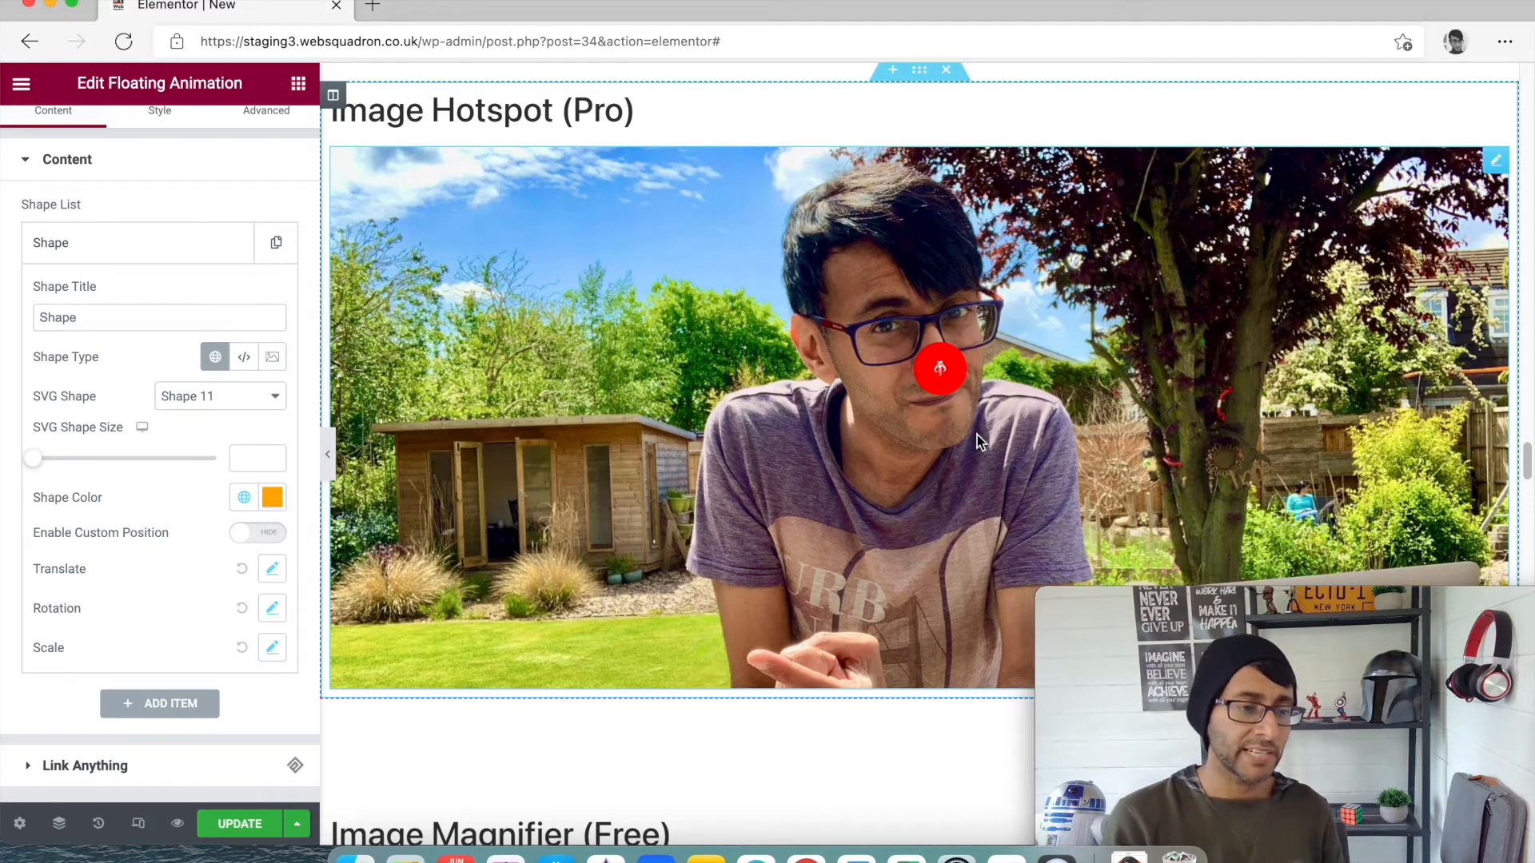
mouse_move(939, 386)
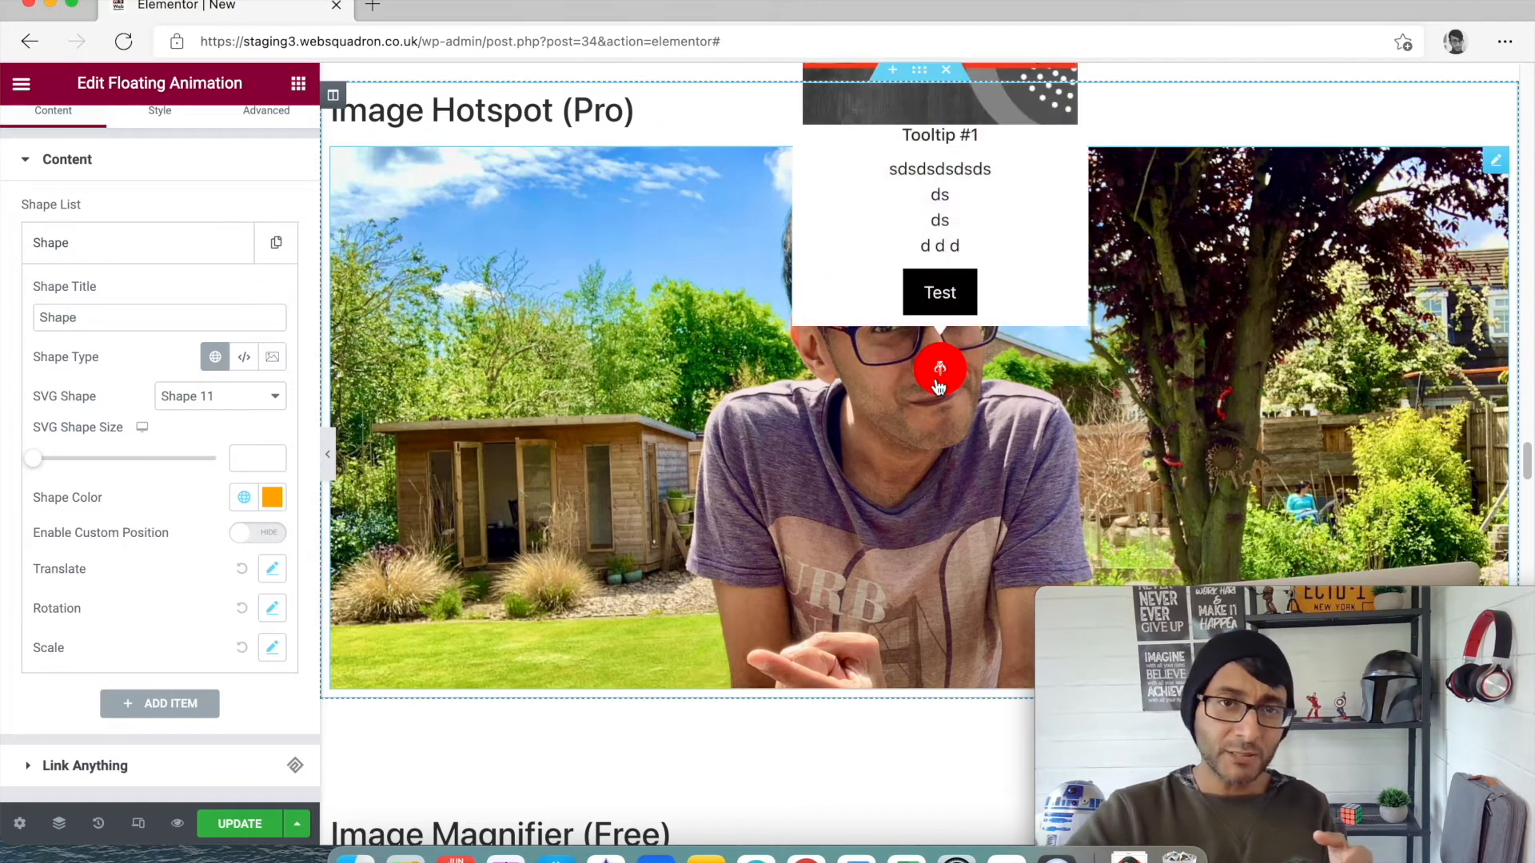
scroll(1238, 457, "up", 3)
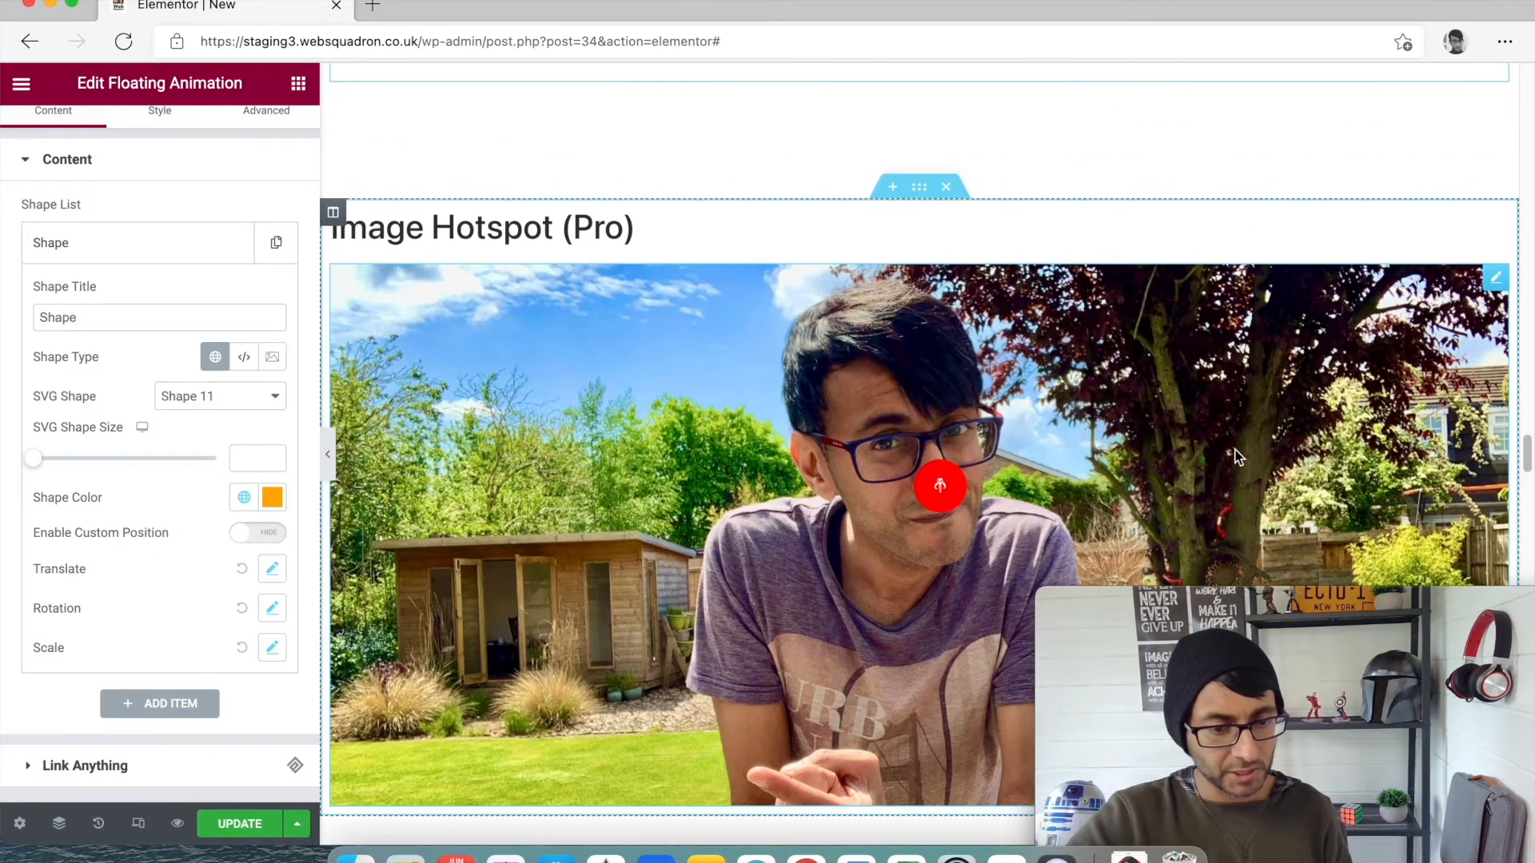
Open the Image Hotspot widget for editing and examine its background type options.
left_click(1495, 278)
left_click(182, 441)
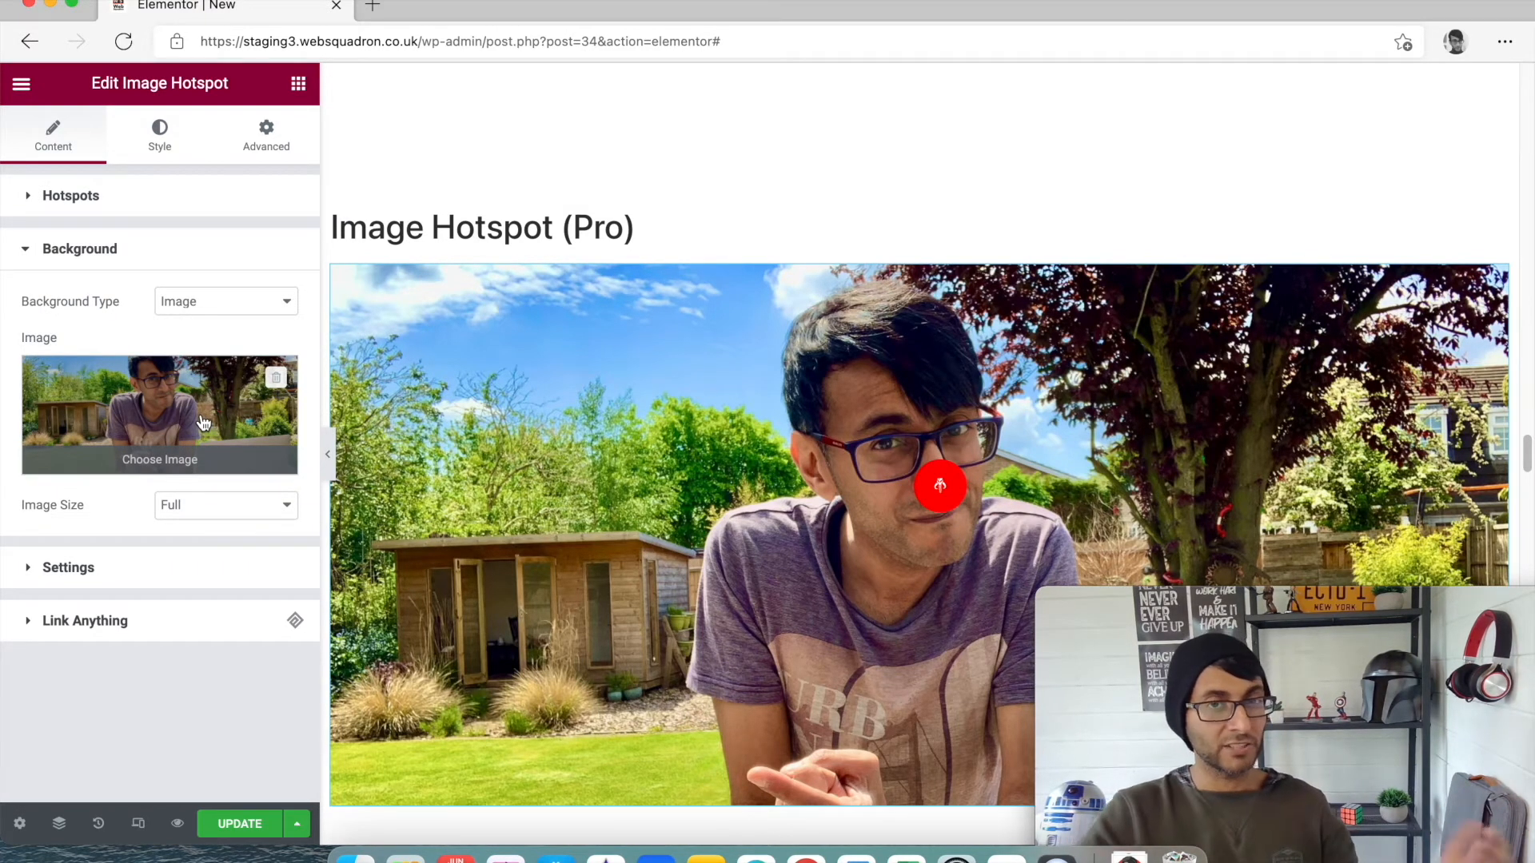
left_click(212, 301)
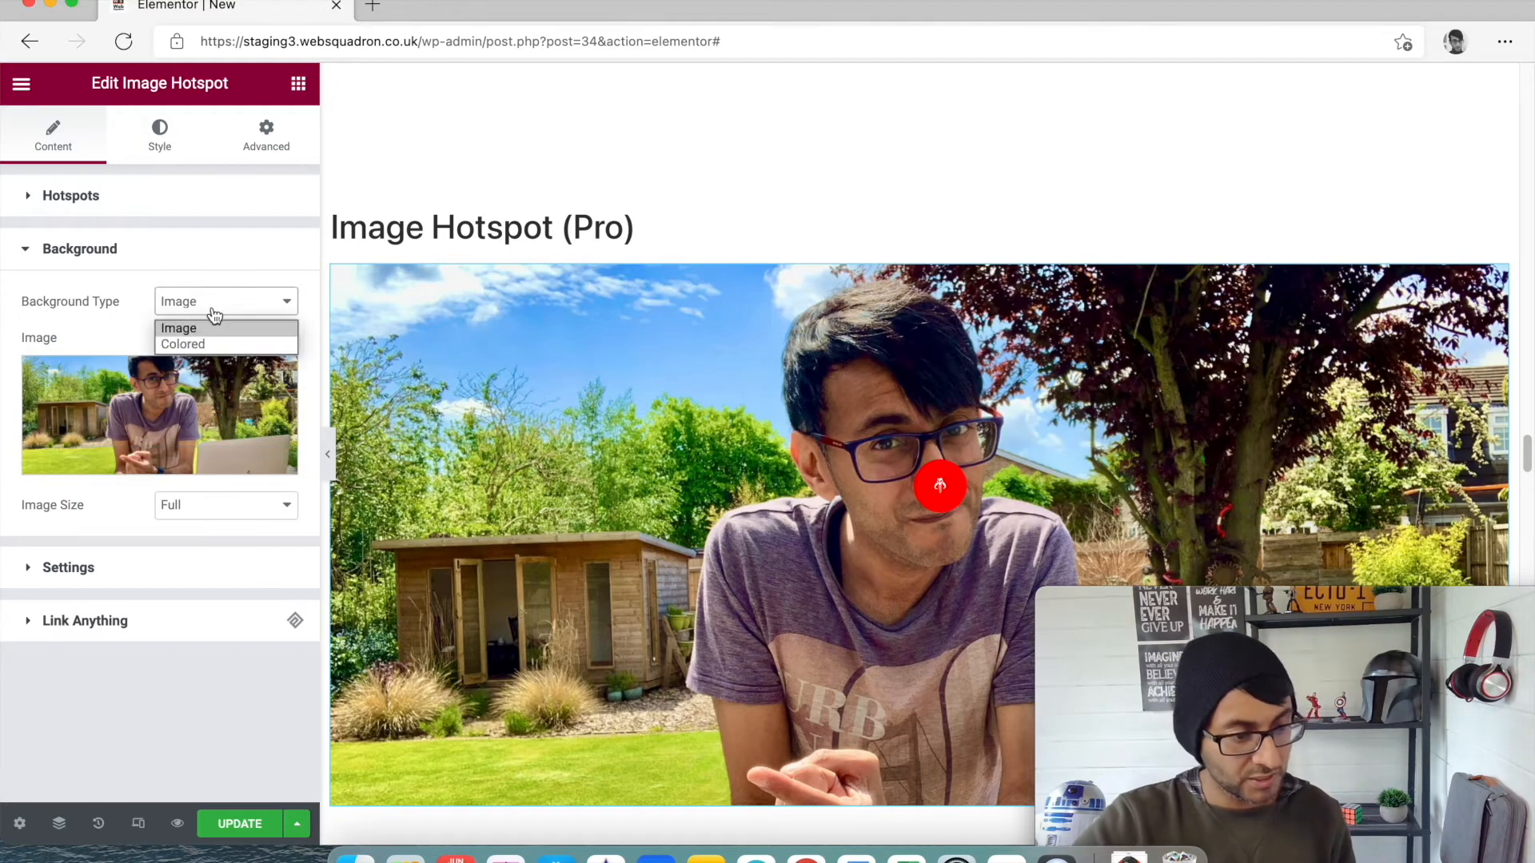
left_click(102, 336)
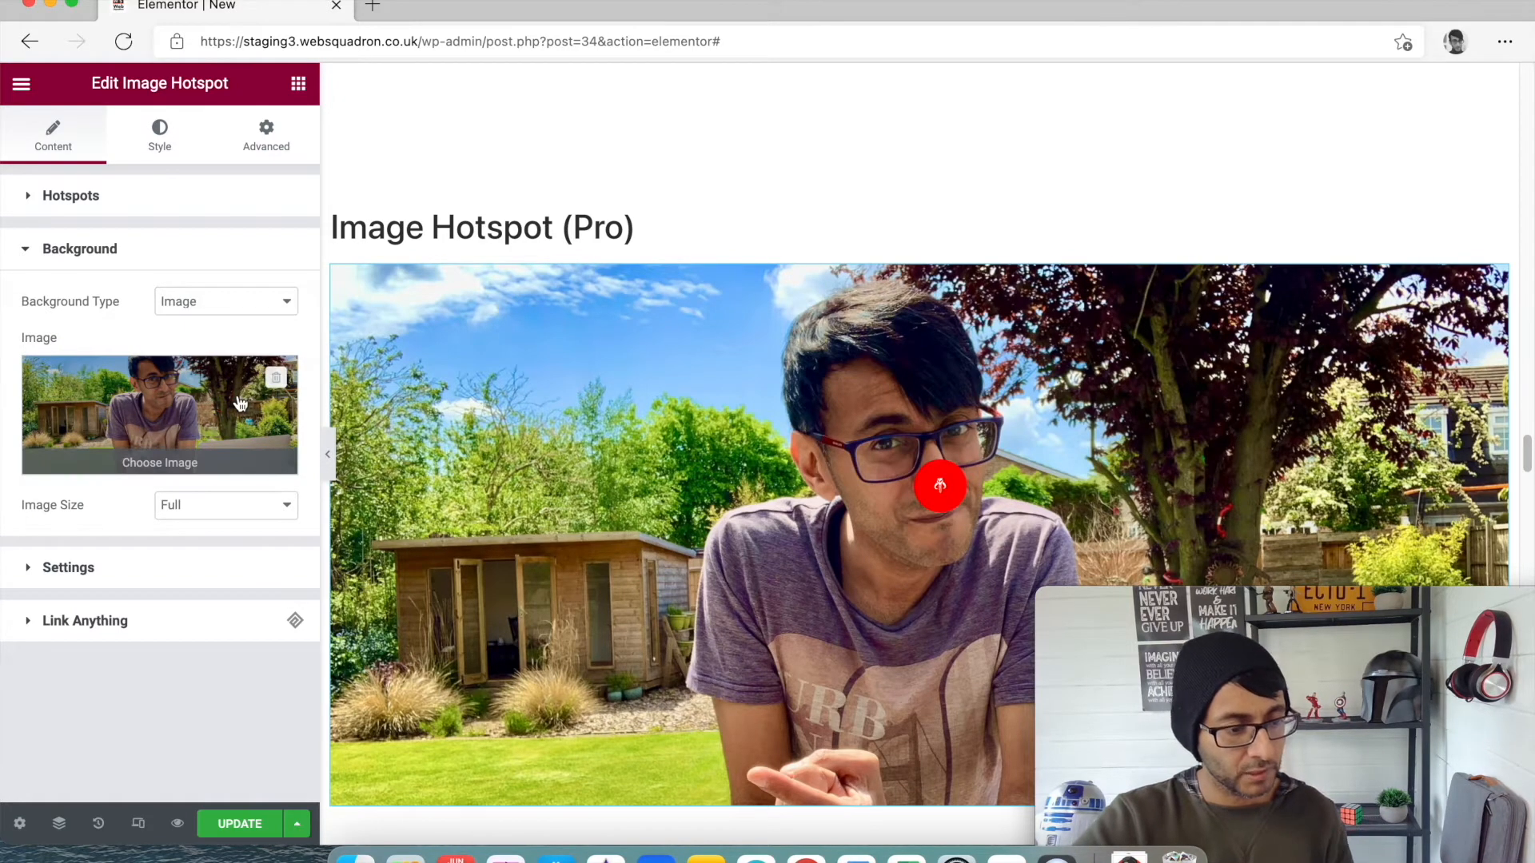
Examine the hotspot tooltip's indicator and trigger options, and open the list of hotspots.
left_click(198, 573)
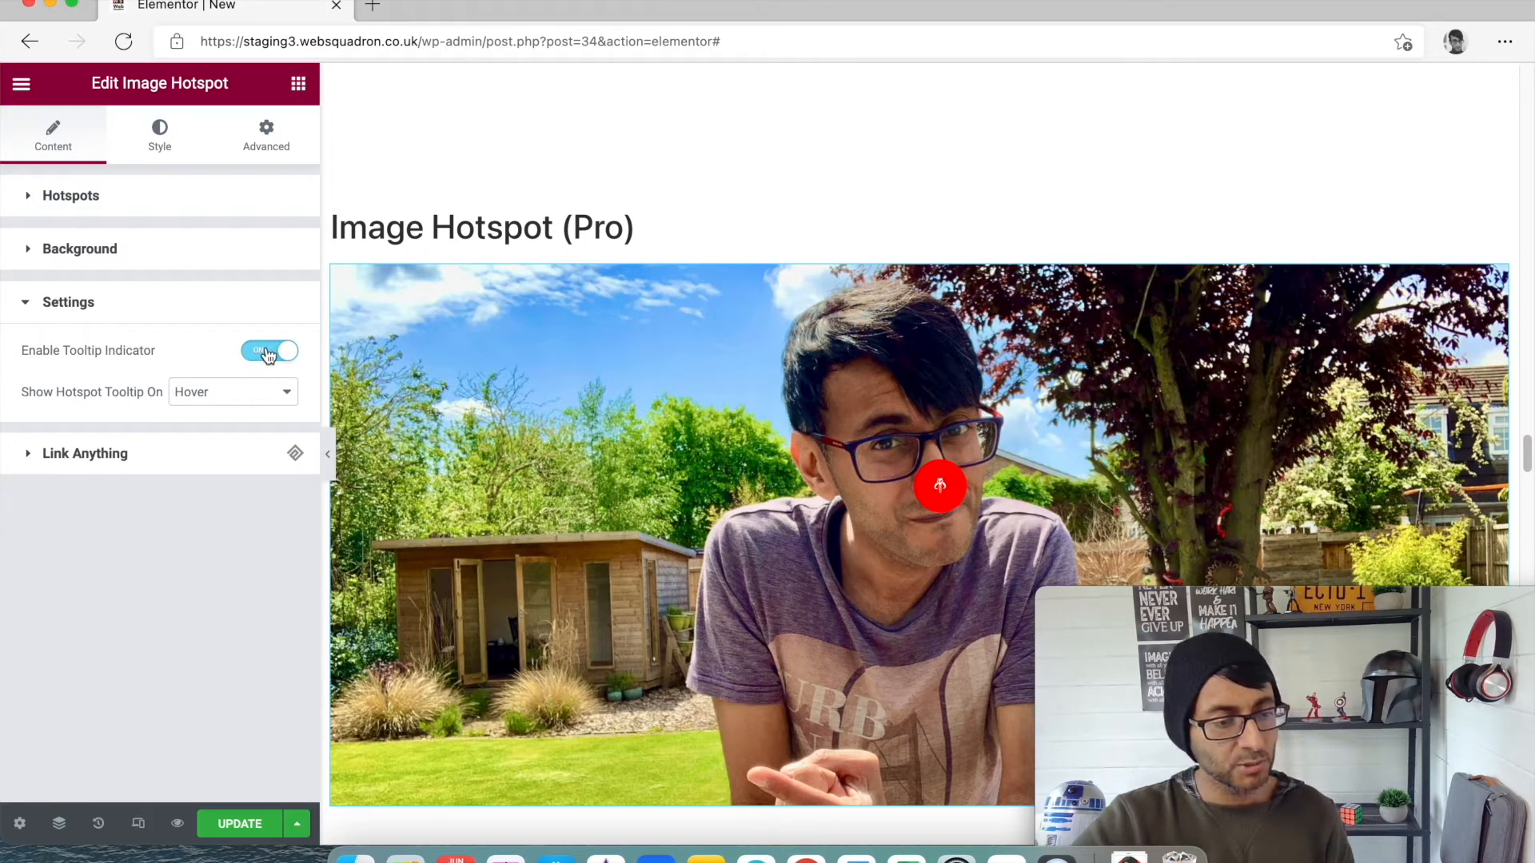
left_click(266, 398)
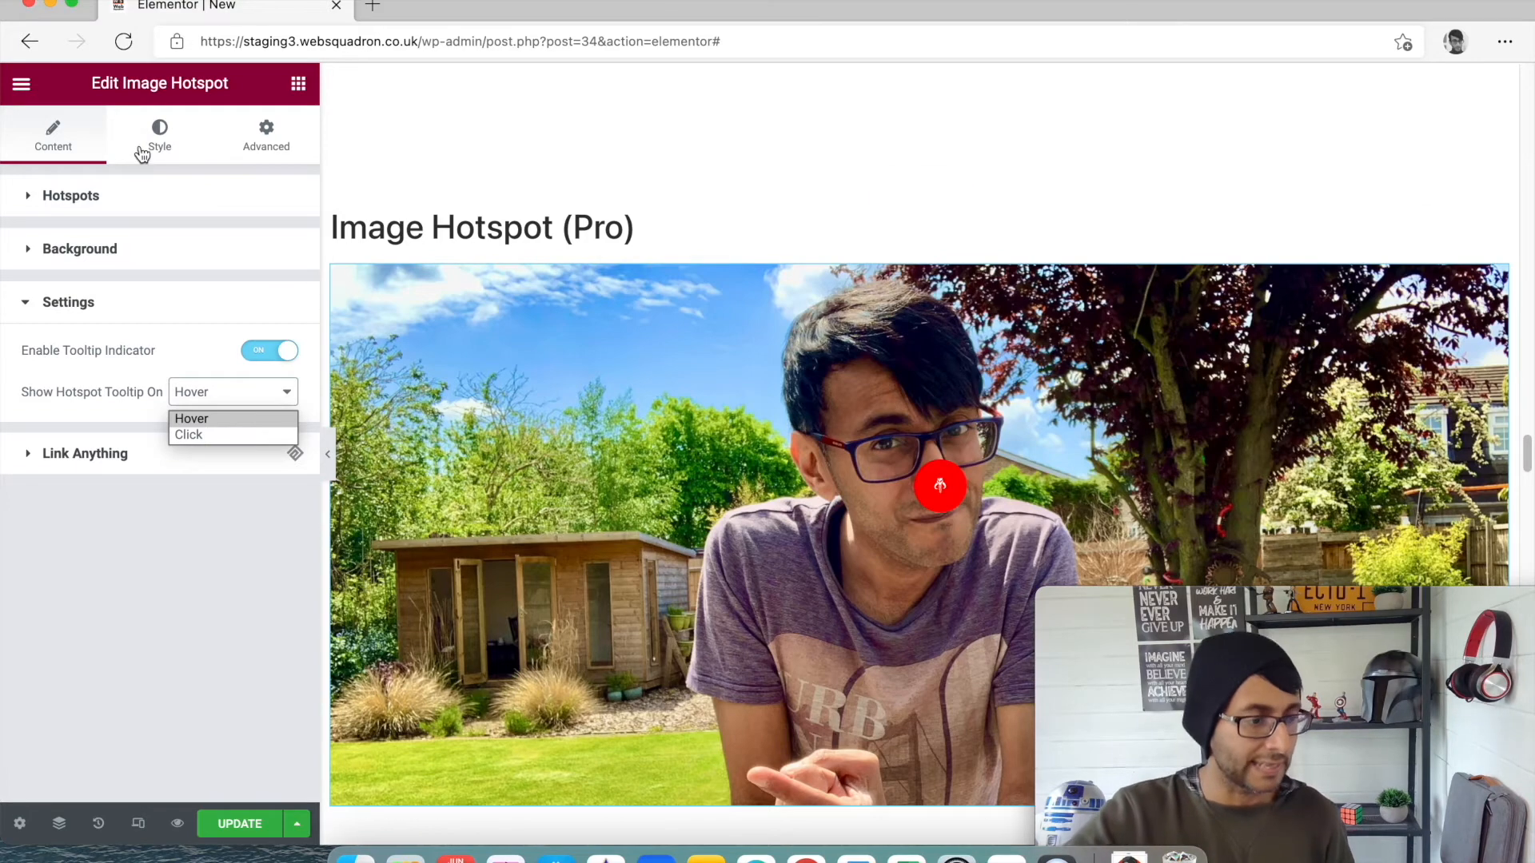
left_click(95, 200)
left_click(94, 204)
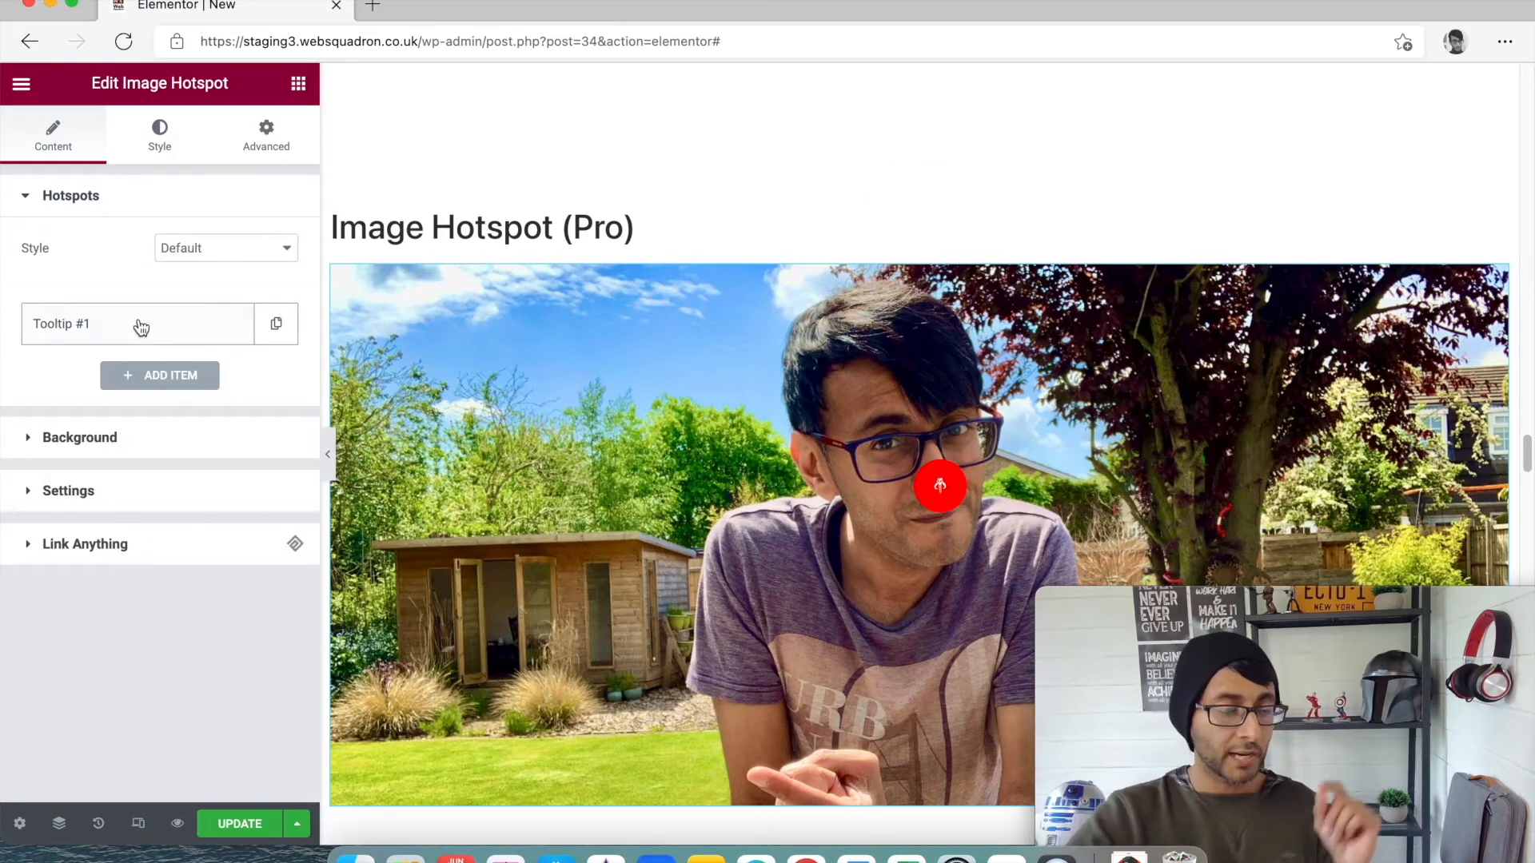
Duplicate the Tooltip #1 hotspot and delete the copy.
left_click(282, 334)
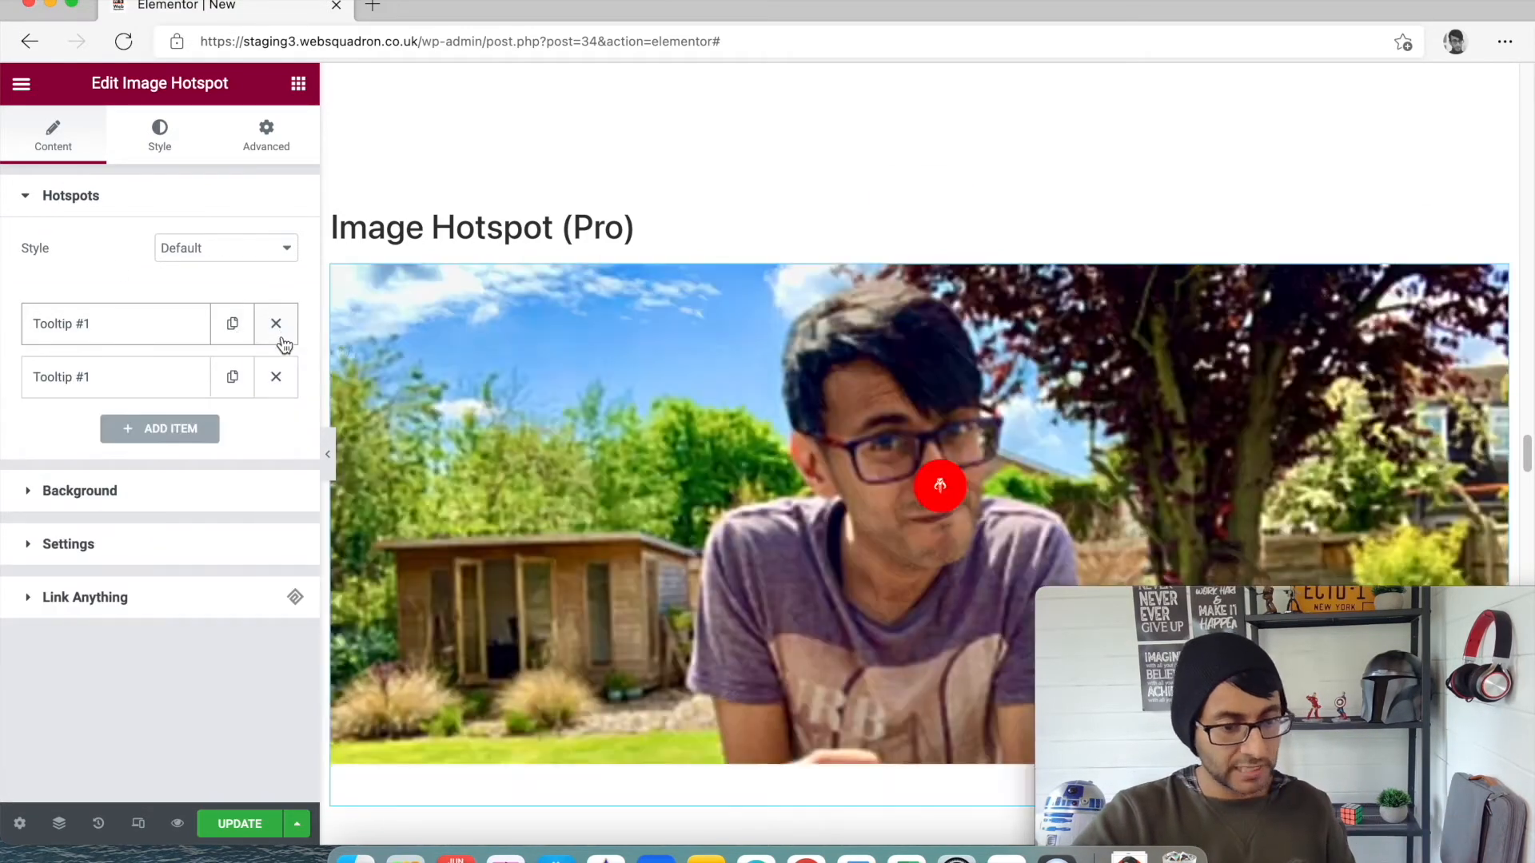
left_click(286, 385)
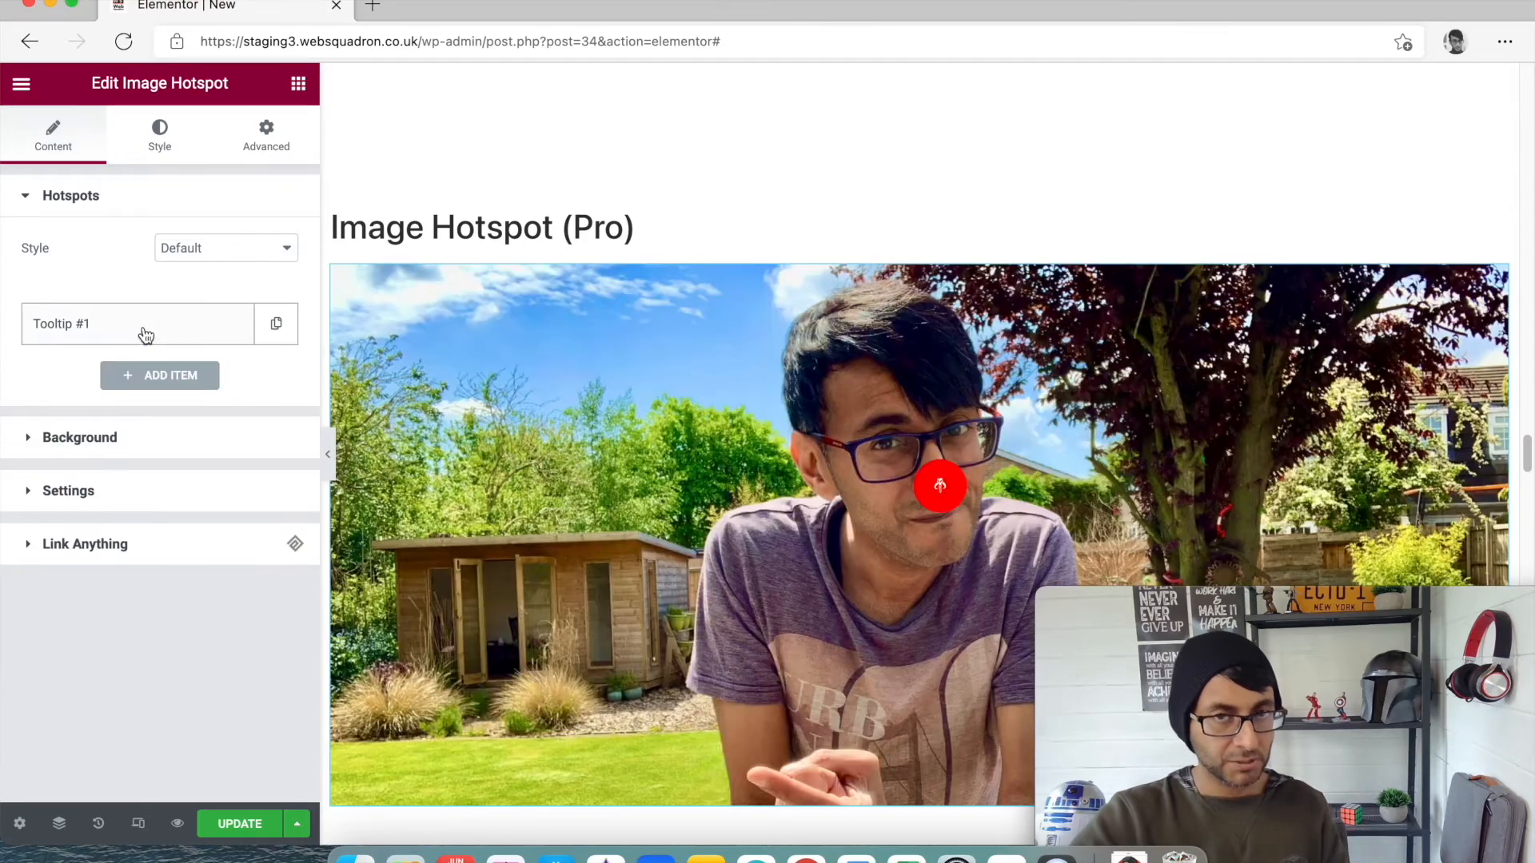
Expand the Tooltip #1 hotspot and examine its content options for image, heading, subheading, button text and URL.
left_click(145, 334)
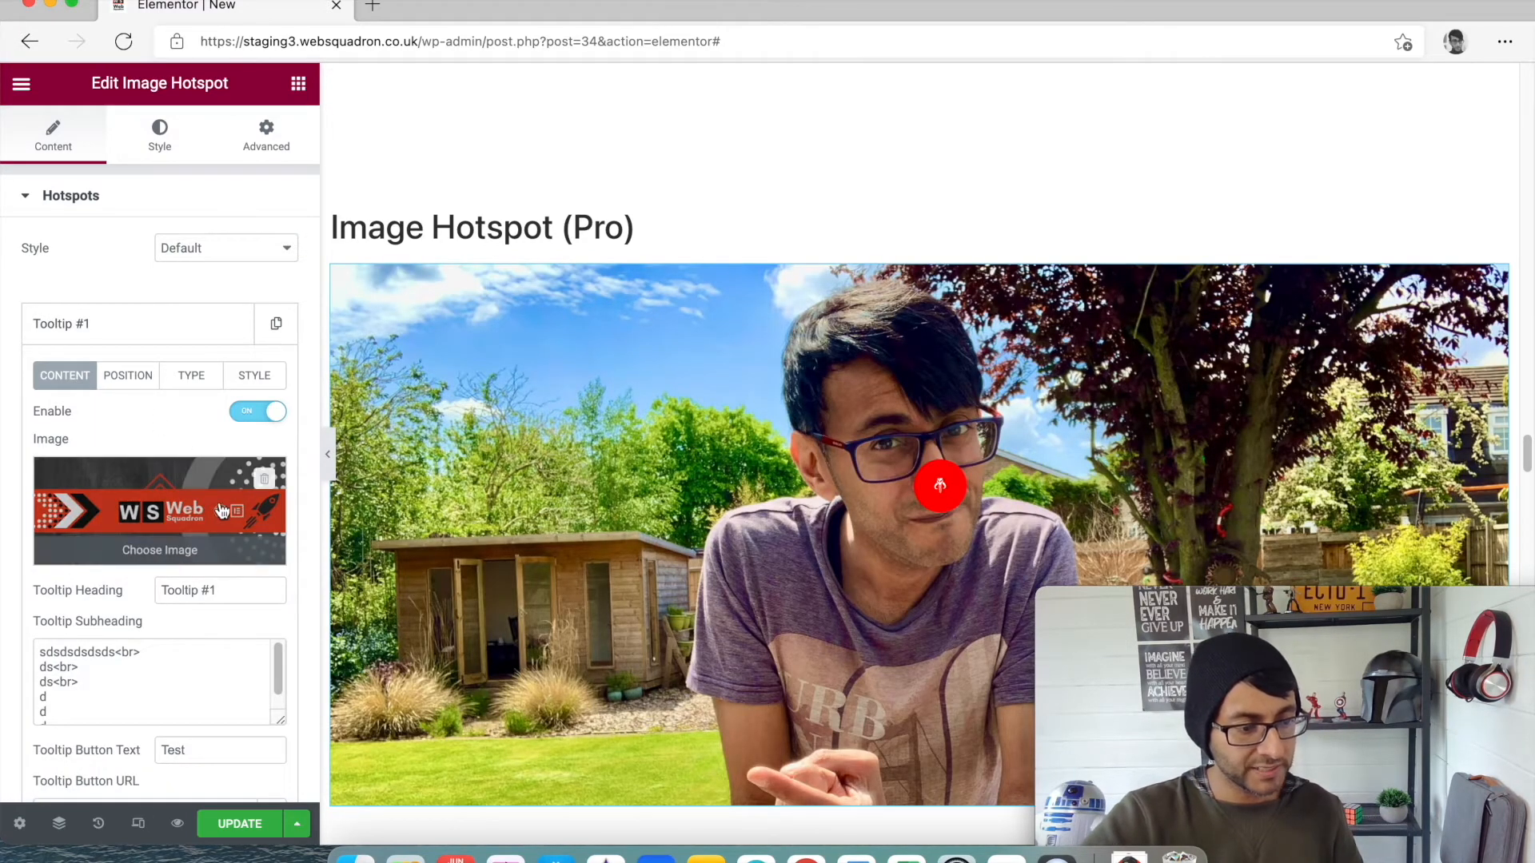
scroll(205, 514, "down", 1)
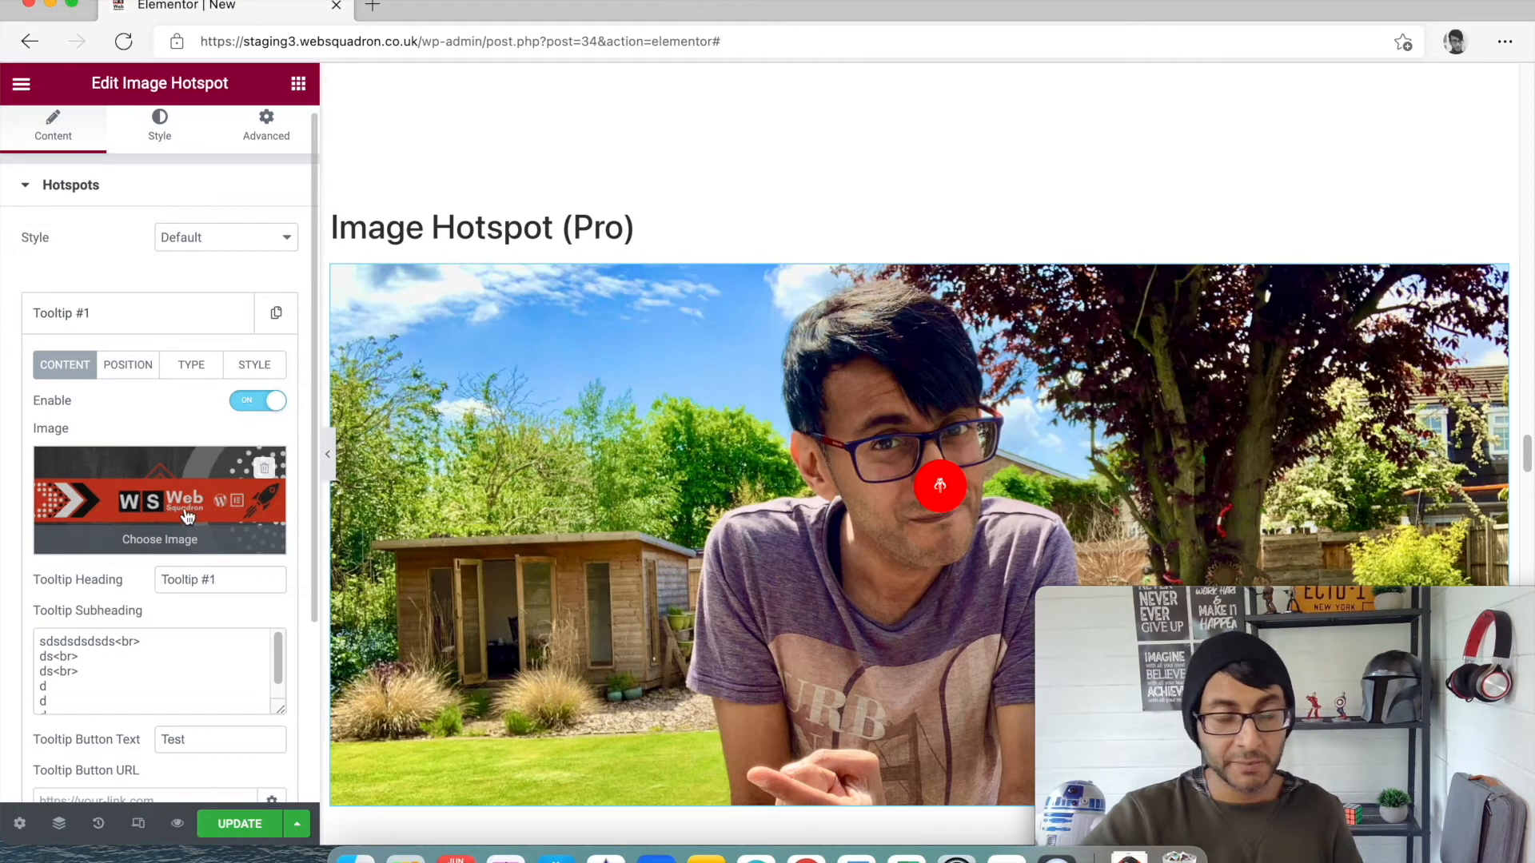
scroll(192, 520, "down", 2)
scroll(116, 655, "down", 1)
scroll(114, 656, "up", 1)
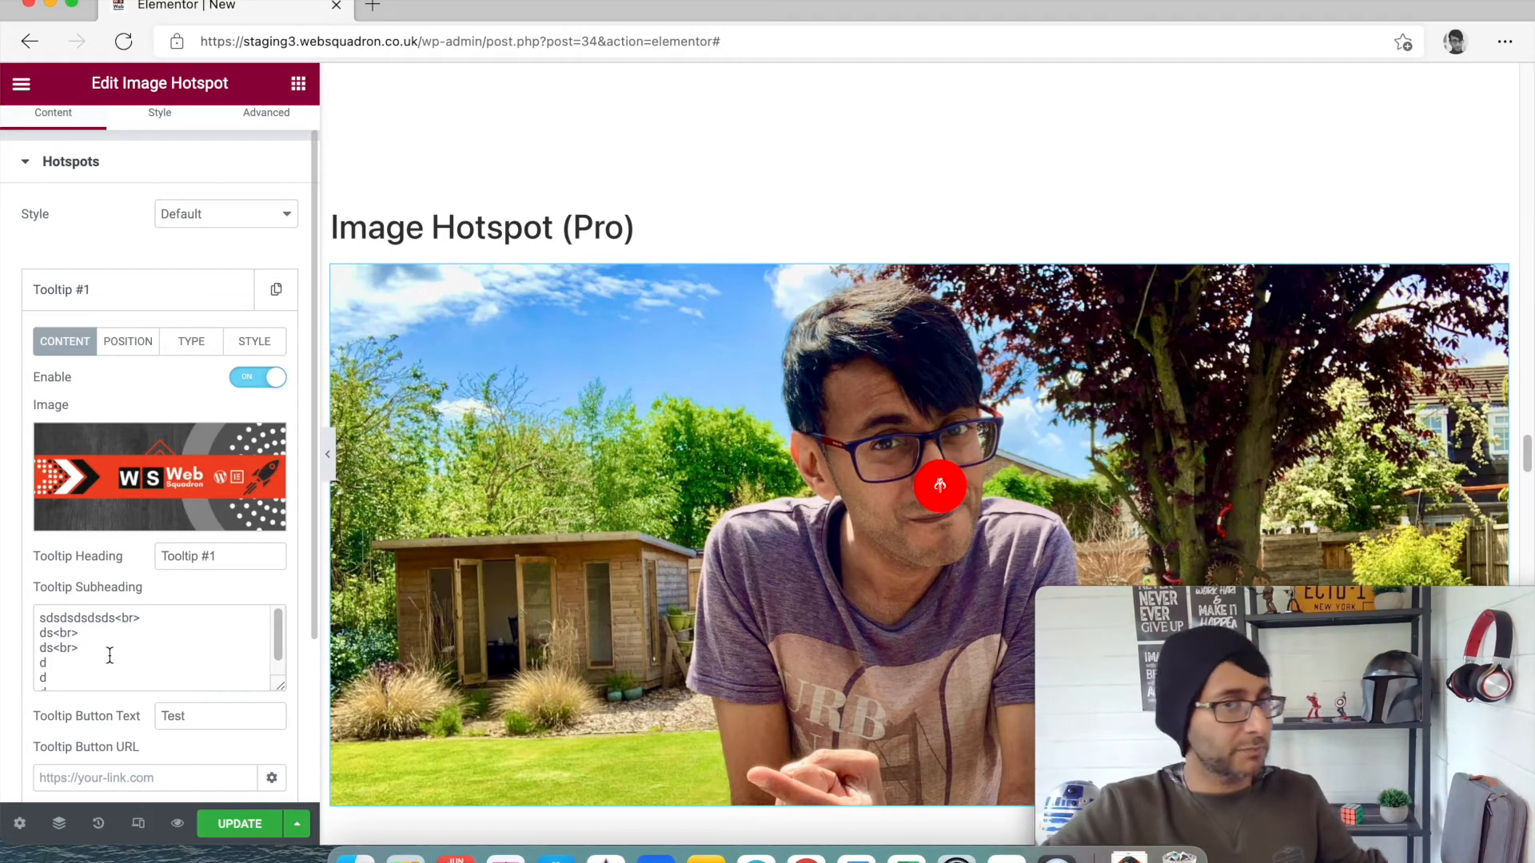
scroll(93, 676, "down", 5)
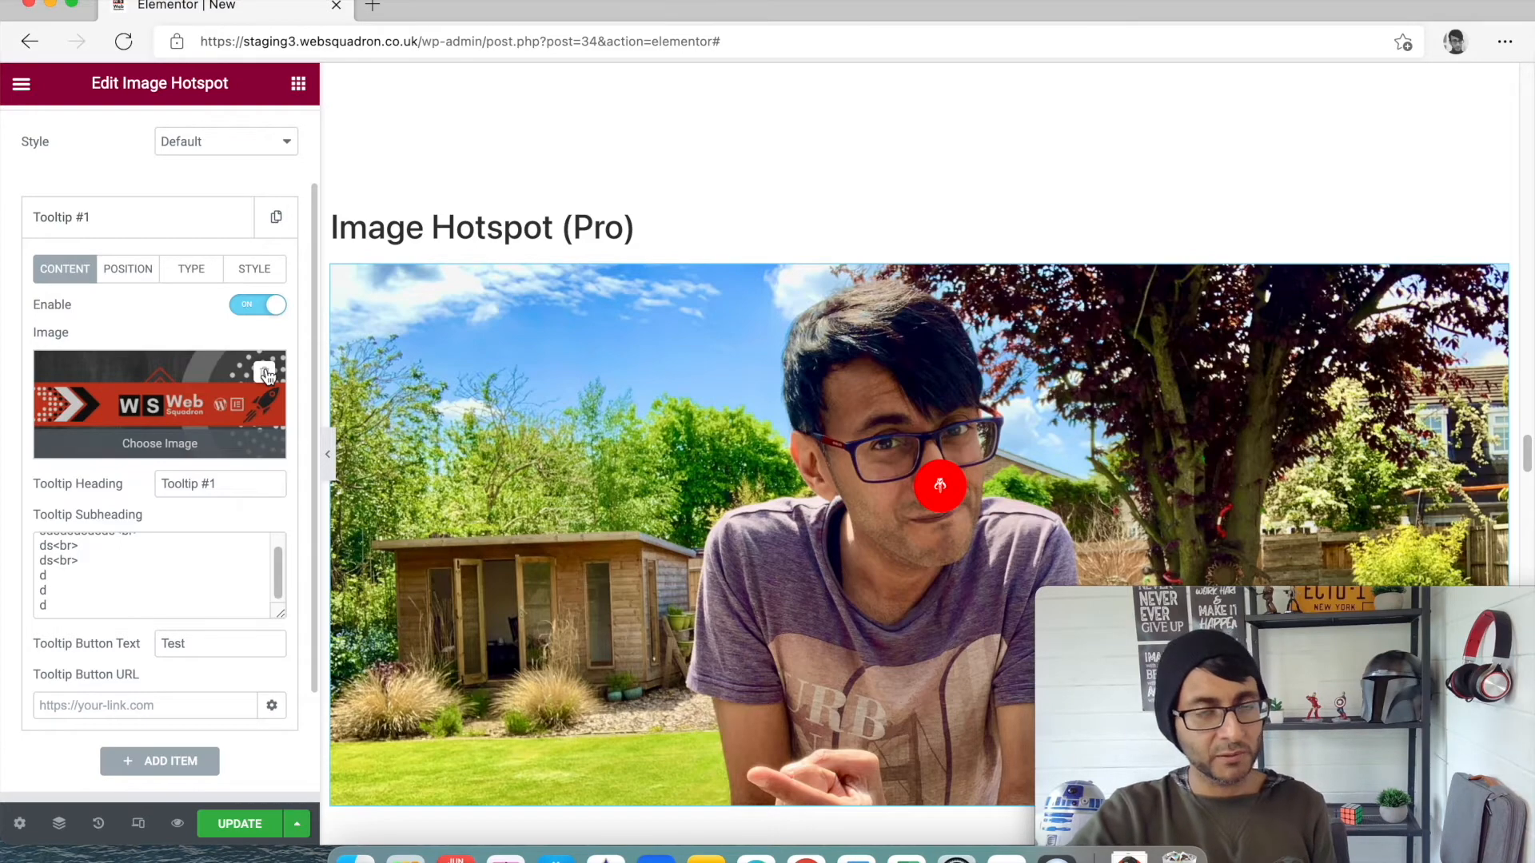
Move the Tooltip #1 hotspot to a left position of 11% and a top position of 17%.
left_click(120, 270)
left_click_drag(124, 447, 53, 438)
left_click_drag(97, 502, 63, 501)
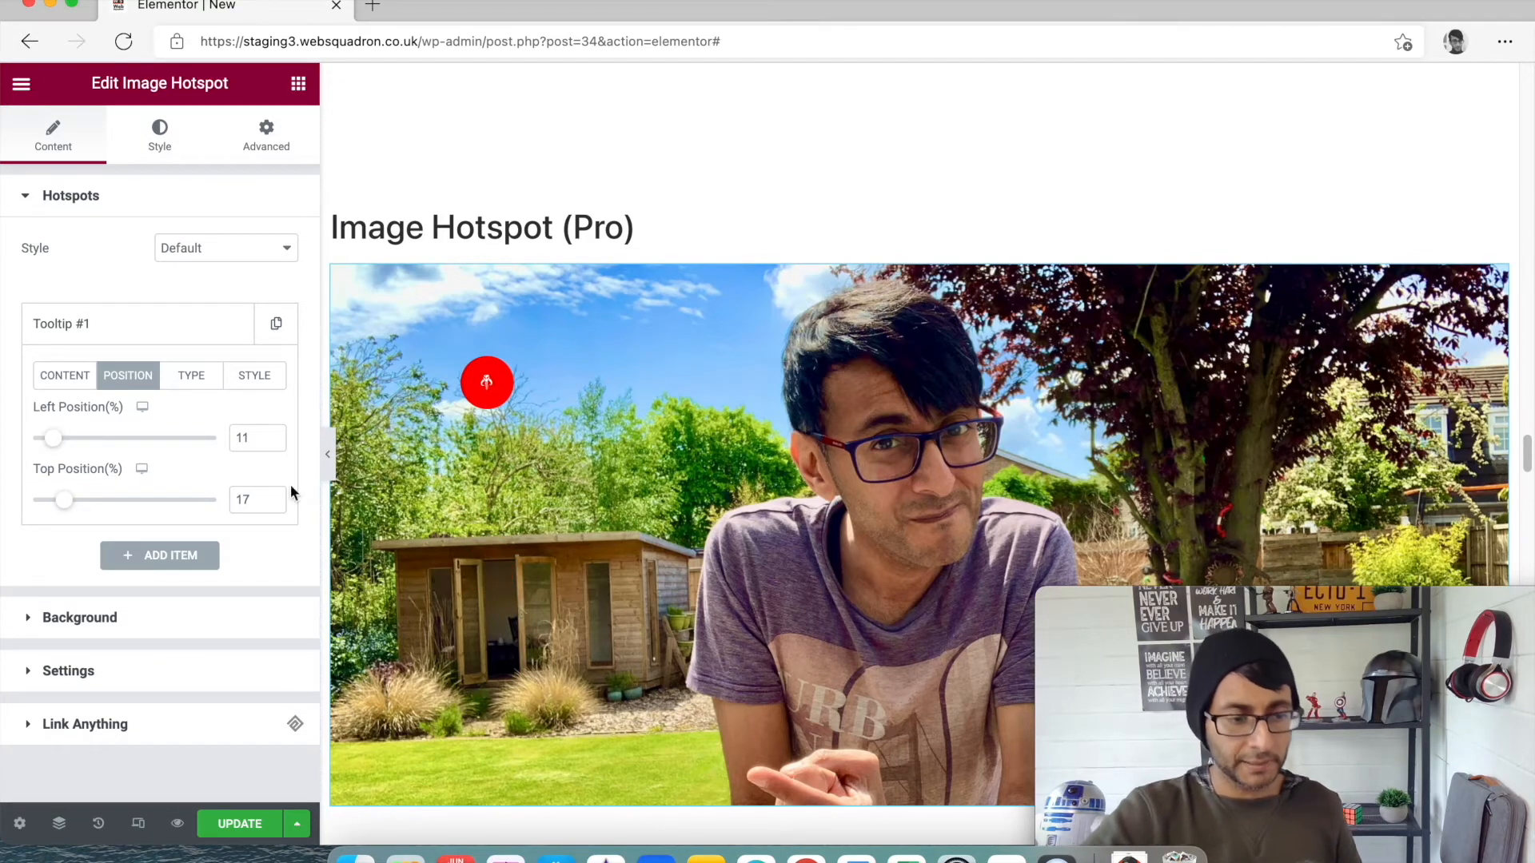
Remove the hotspot's current icon and insert the circled down arrow from the icon library.
left_click(198, 386)
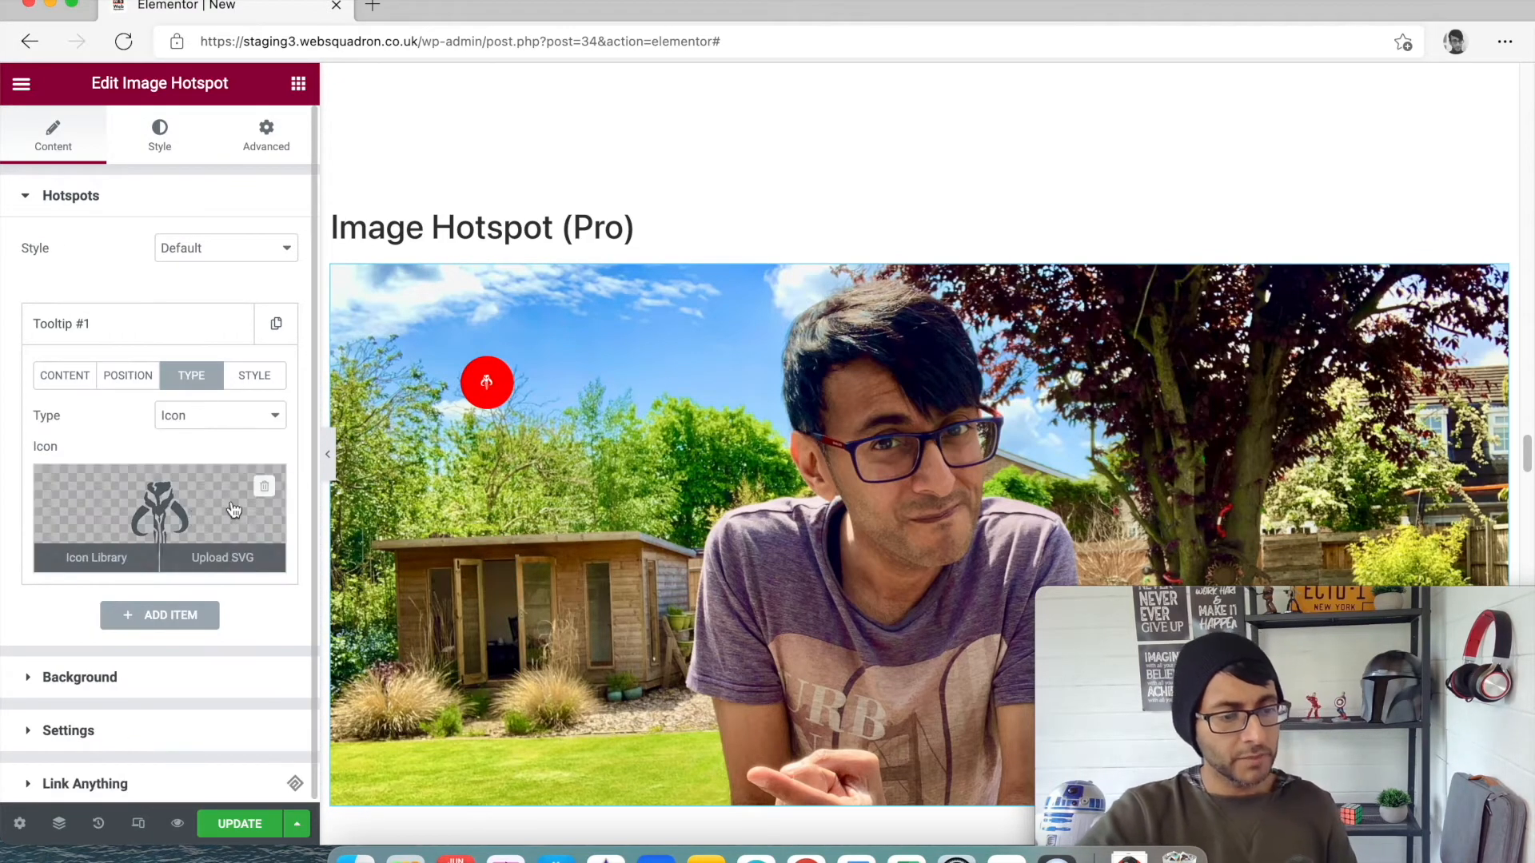
left_click(266, 487)
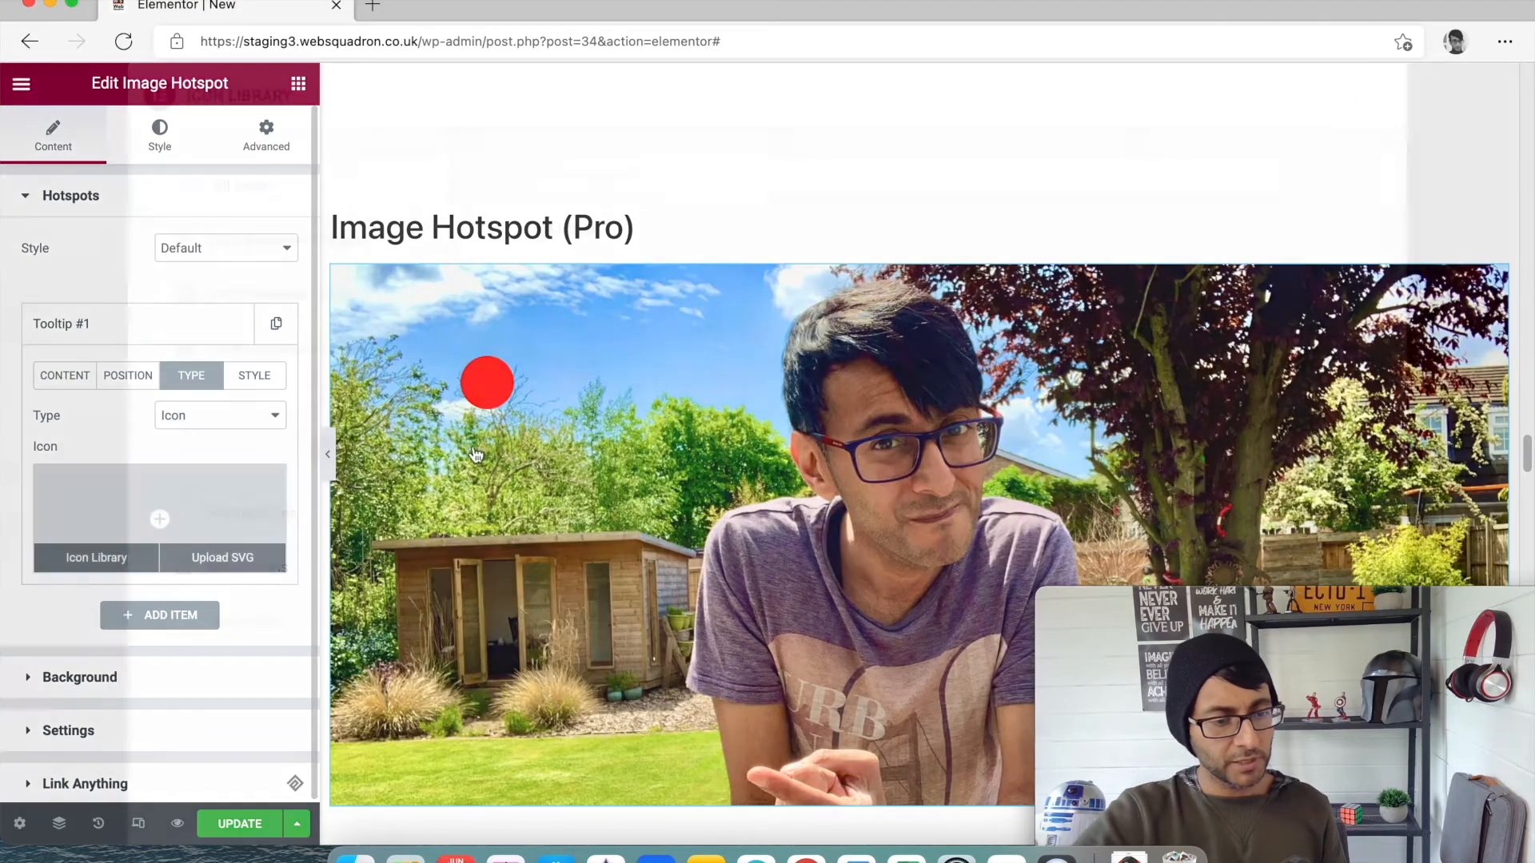
left_click(96, 552)
left_click(955, 297)
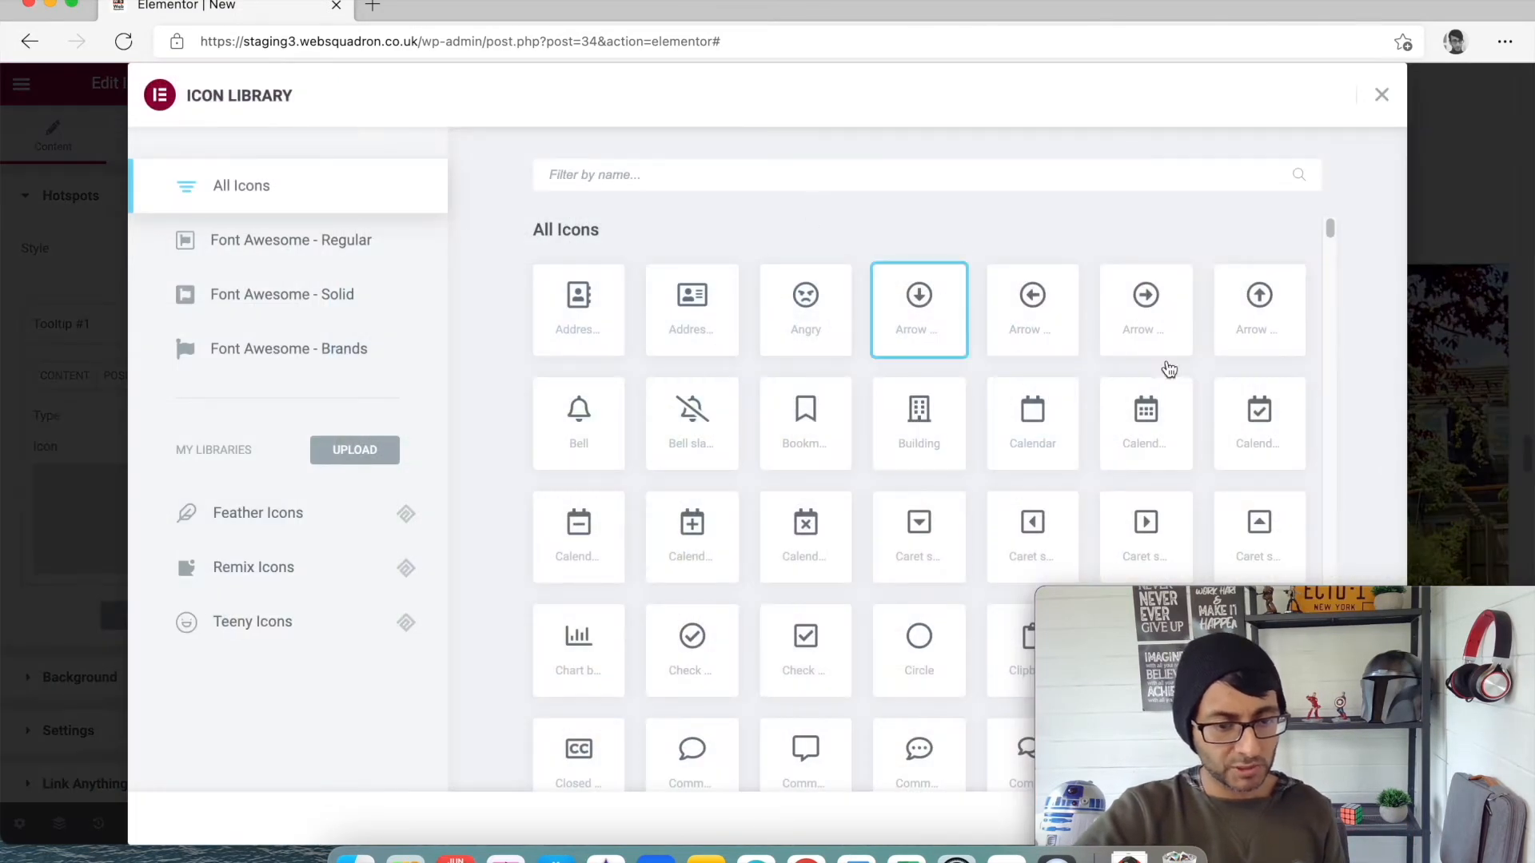
left_click_drag(1384, 606, 1423, 614)
left_click(1336, 820)
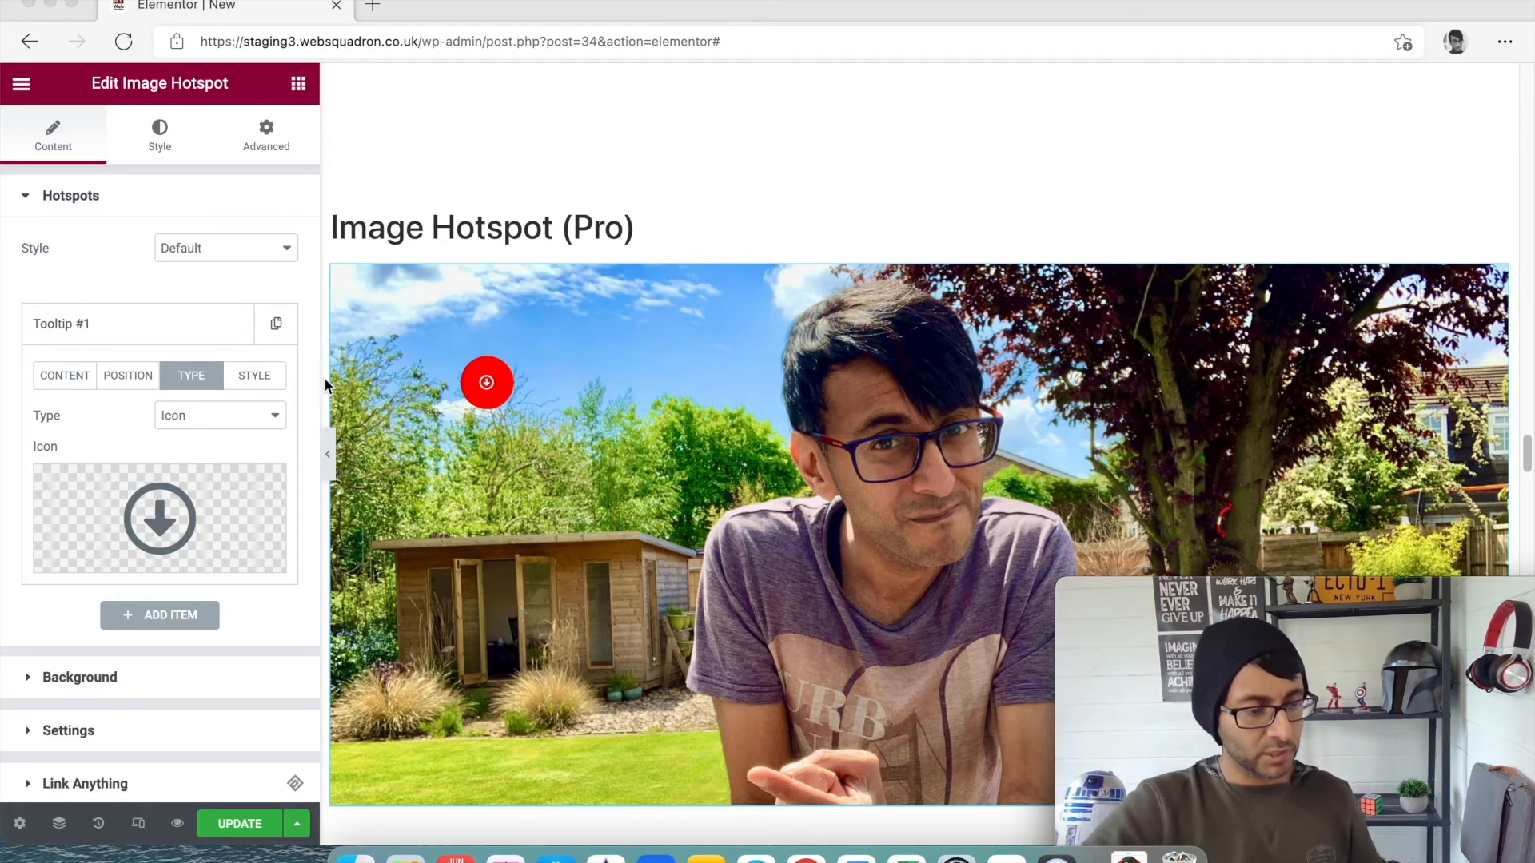
Give the Tooltip #1 hotspot a solid border with a width of 2 on all sides.
left_click(254, 381)
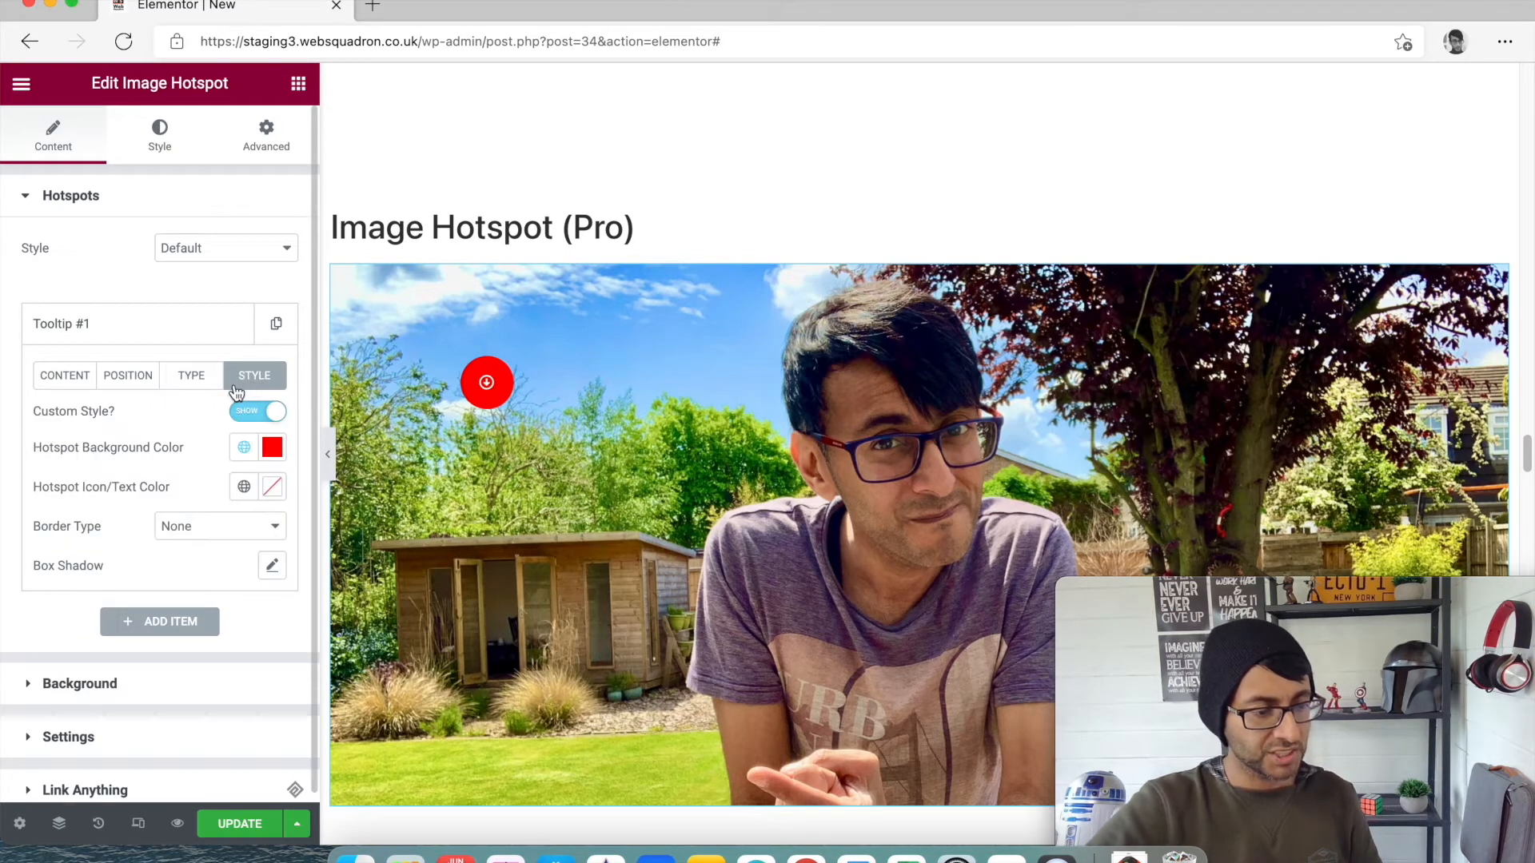
left_click(266, 528)
left_click(225, 565)
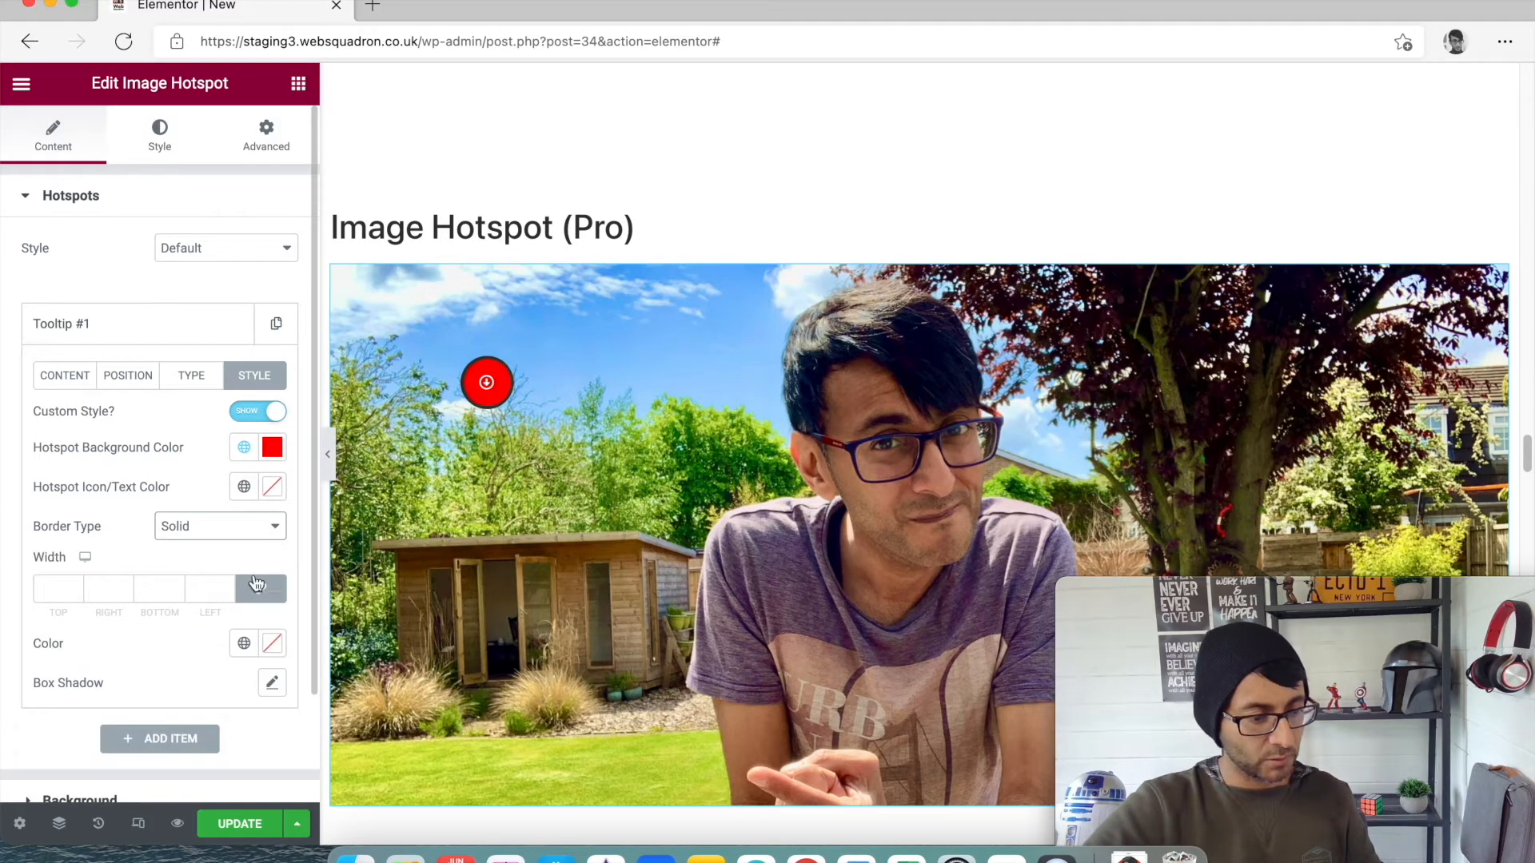
left_click(71, 588)
type("2")
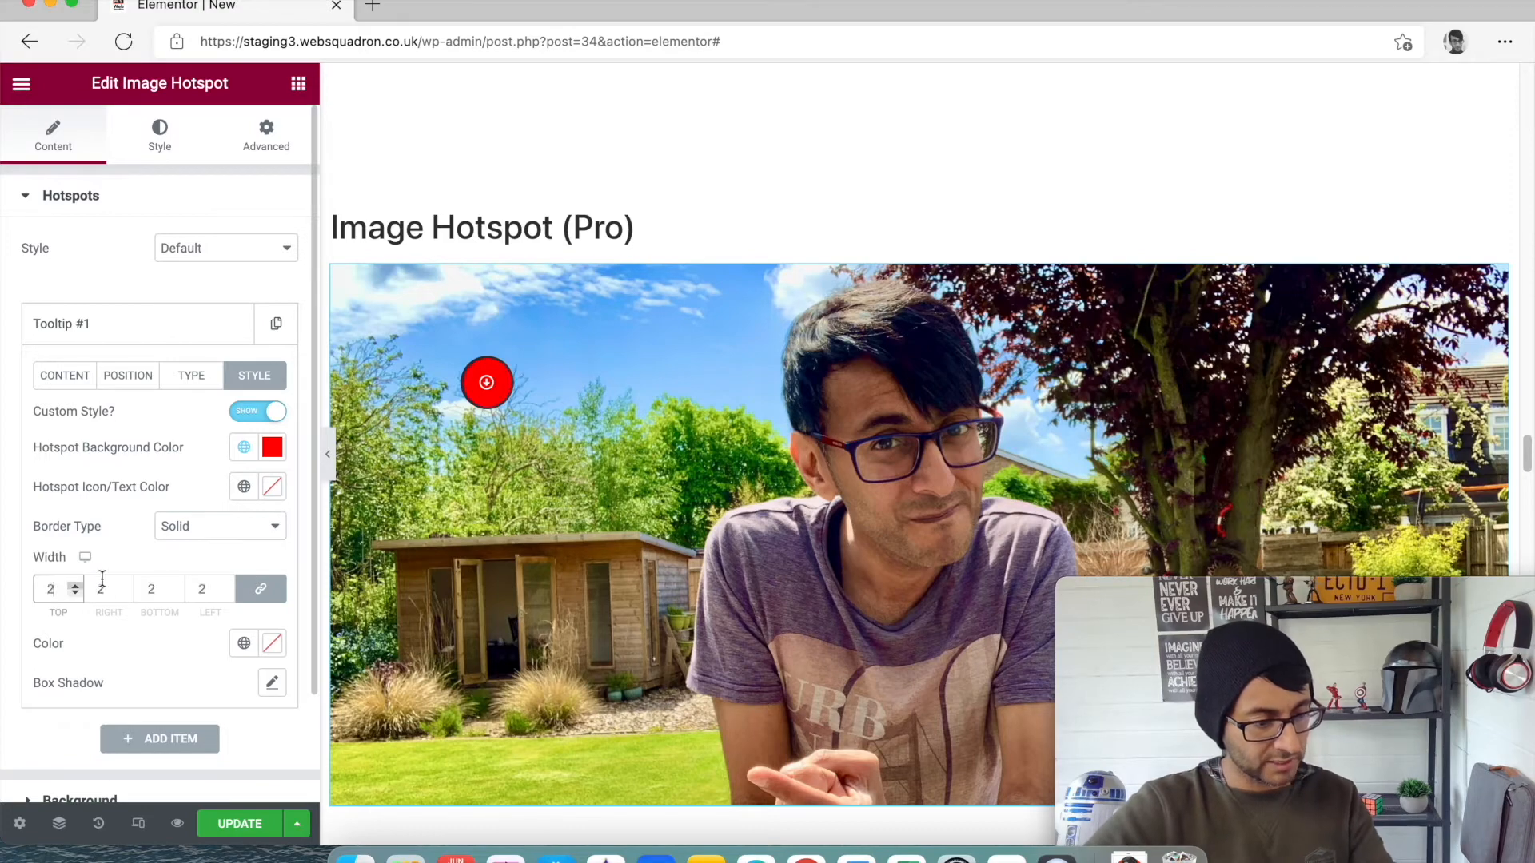
Set the Tooltip #1 hotspot's border color to white, #FFFFFF.
left_click(242, 643)
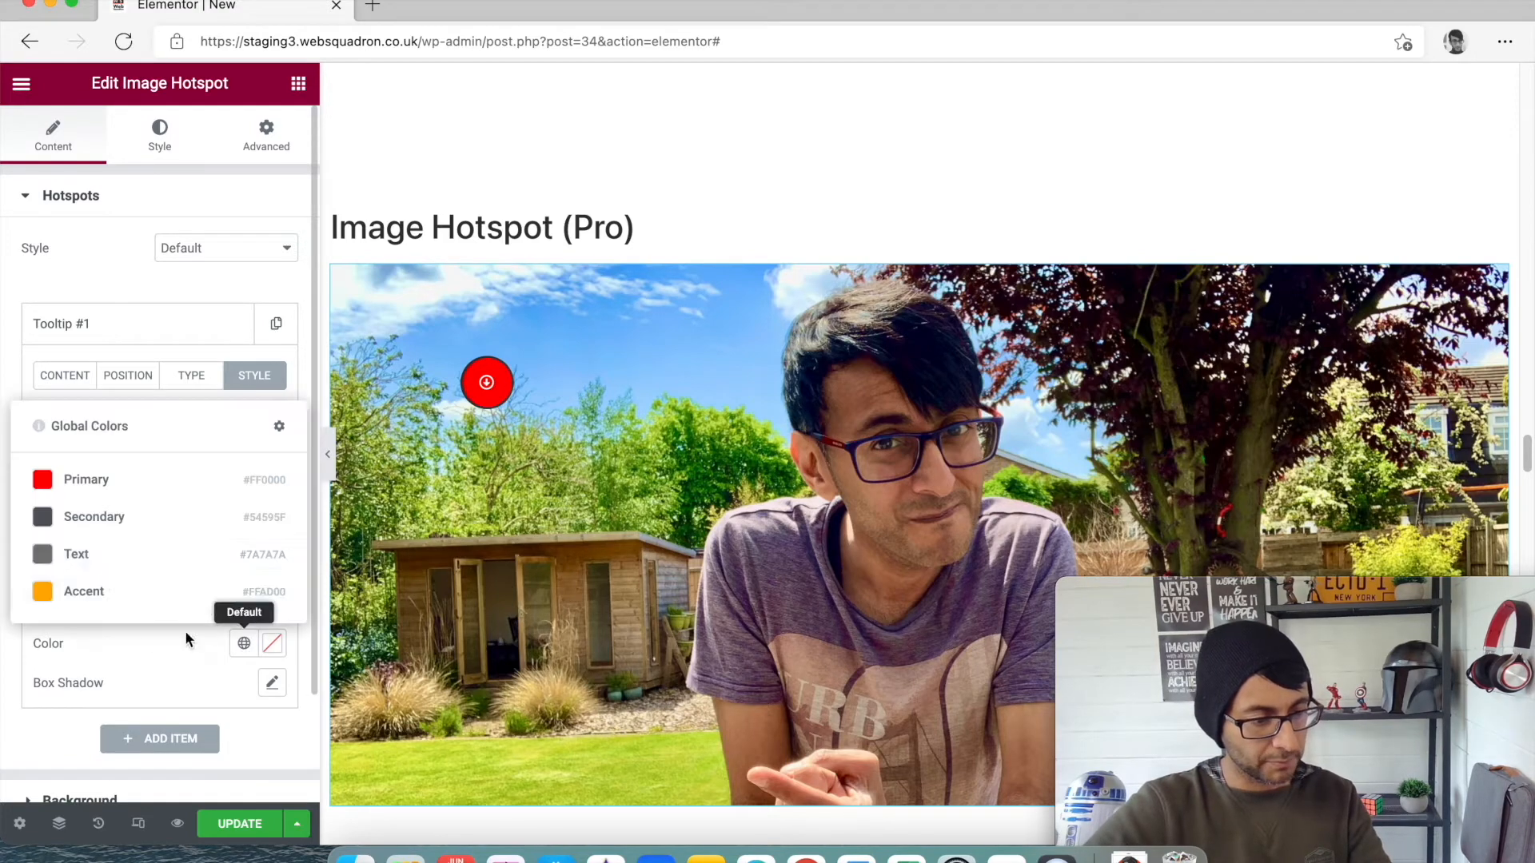
left_click(270, 646)
left_click(270, 646)
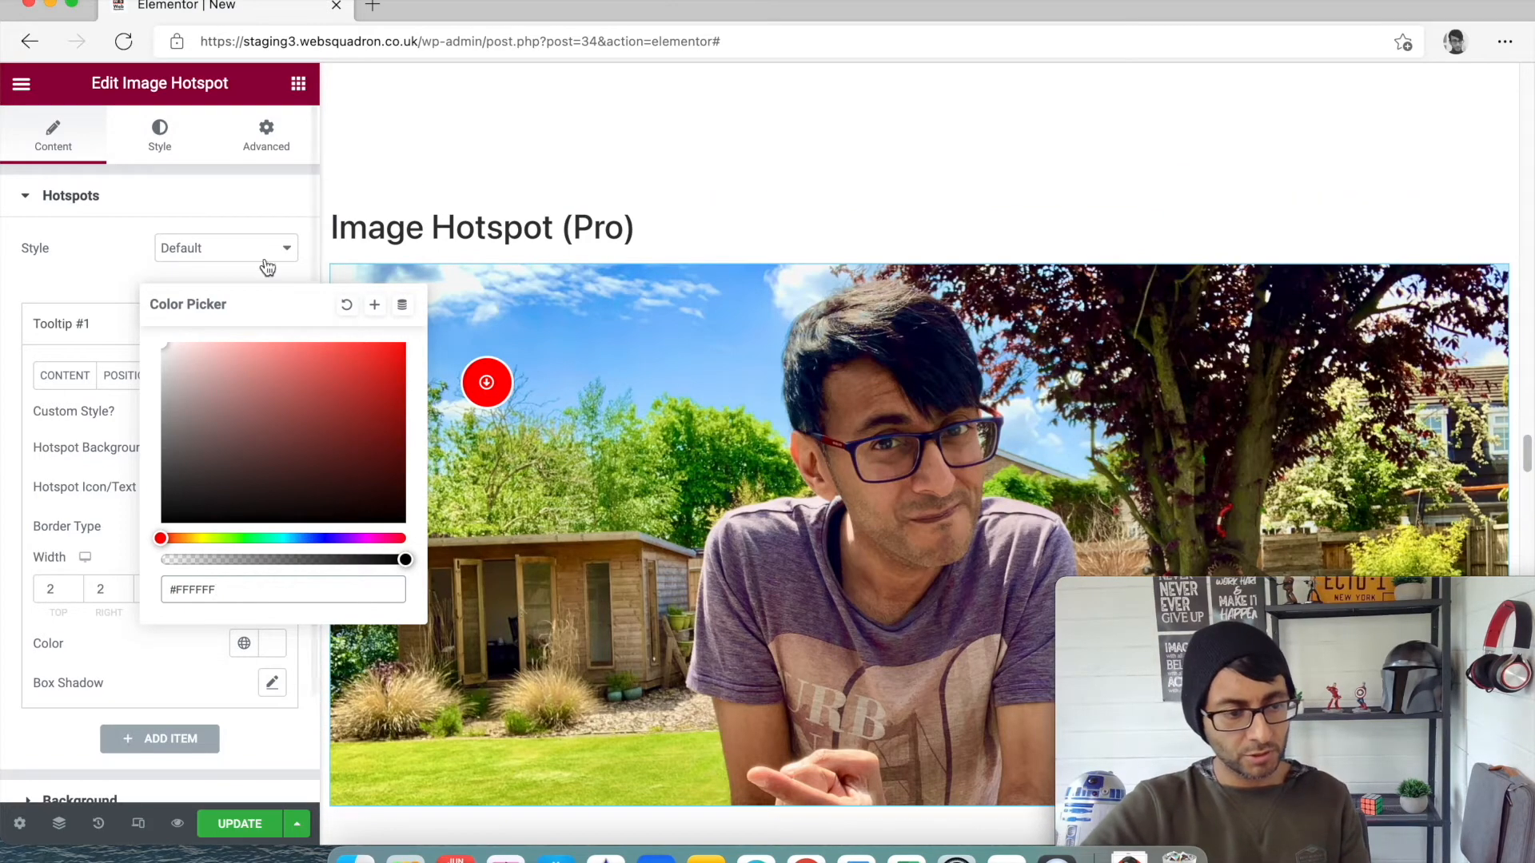
left_click(92, 271)
Change the Tooltip #1 hotspot's type from an icon to Text.
left_click(193, 384)
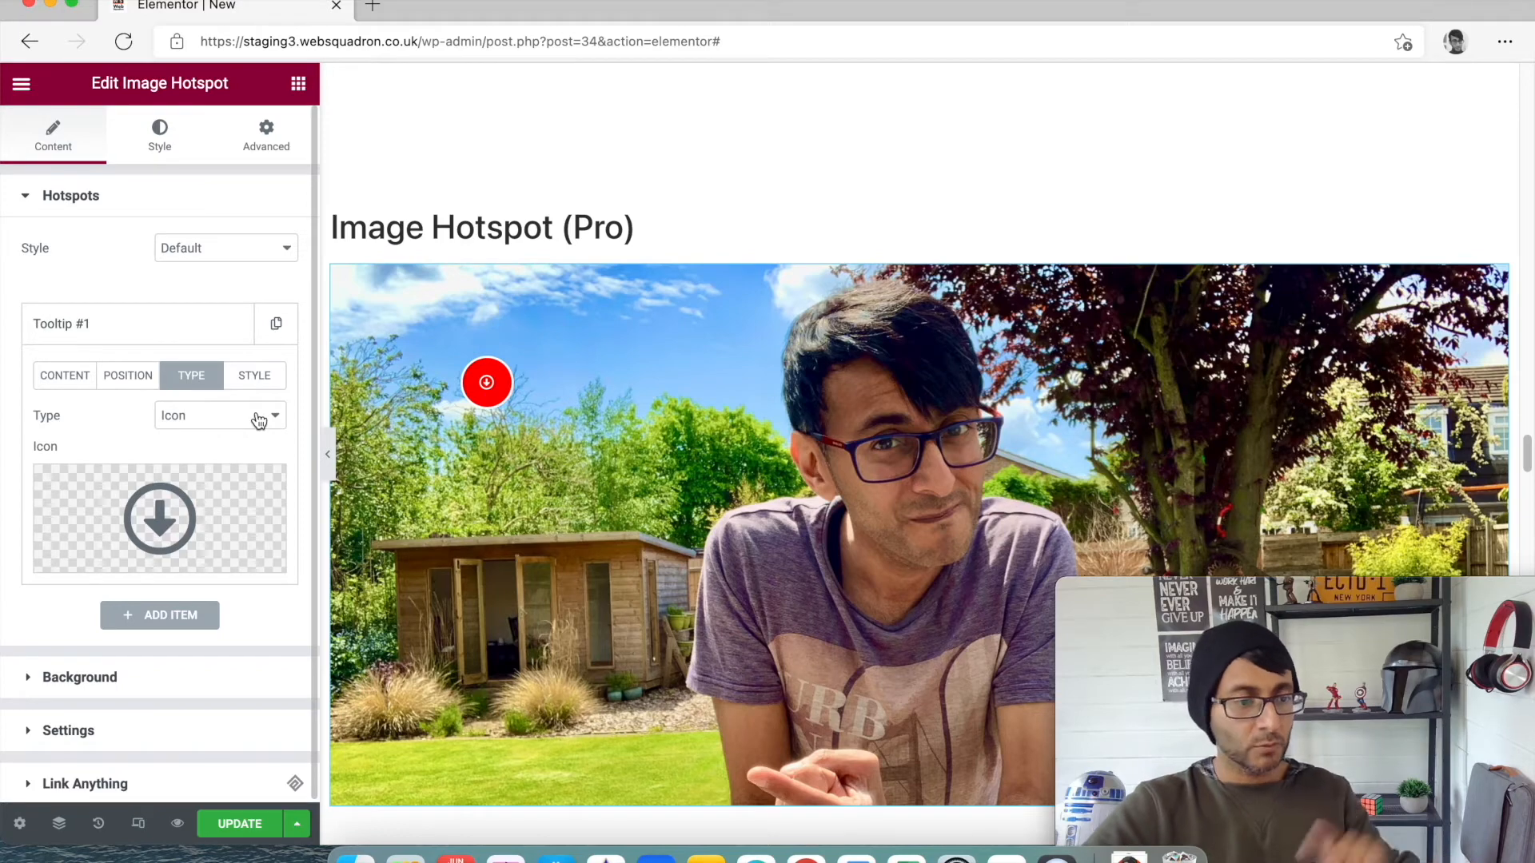
left_click(258, 417)
left_click(246, 439)
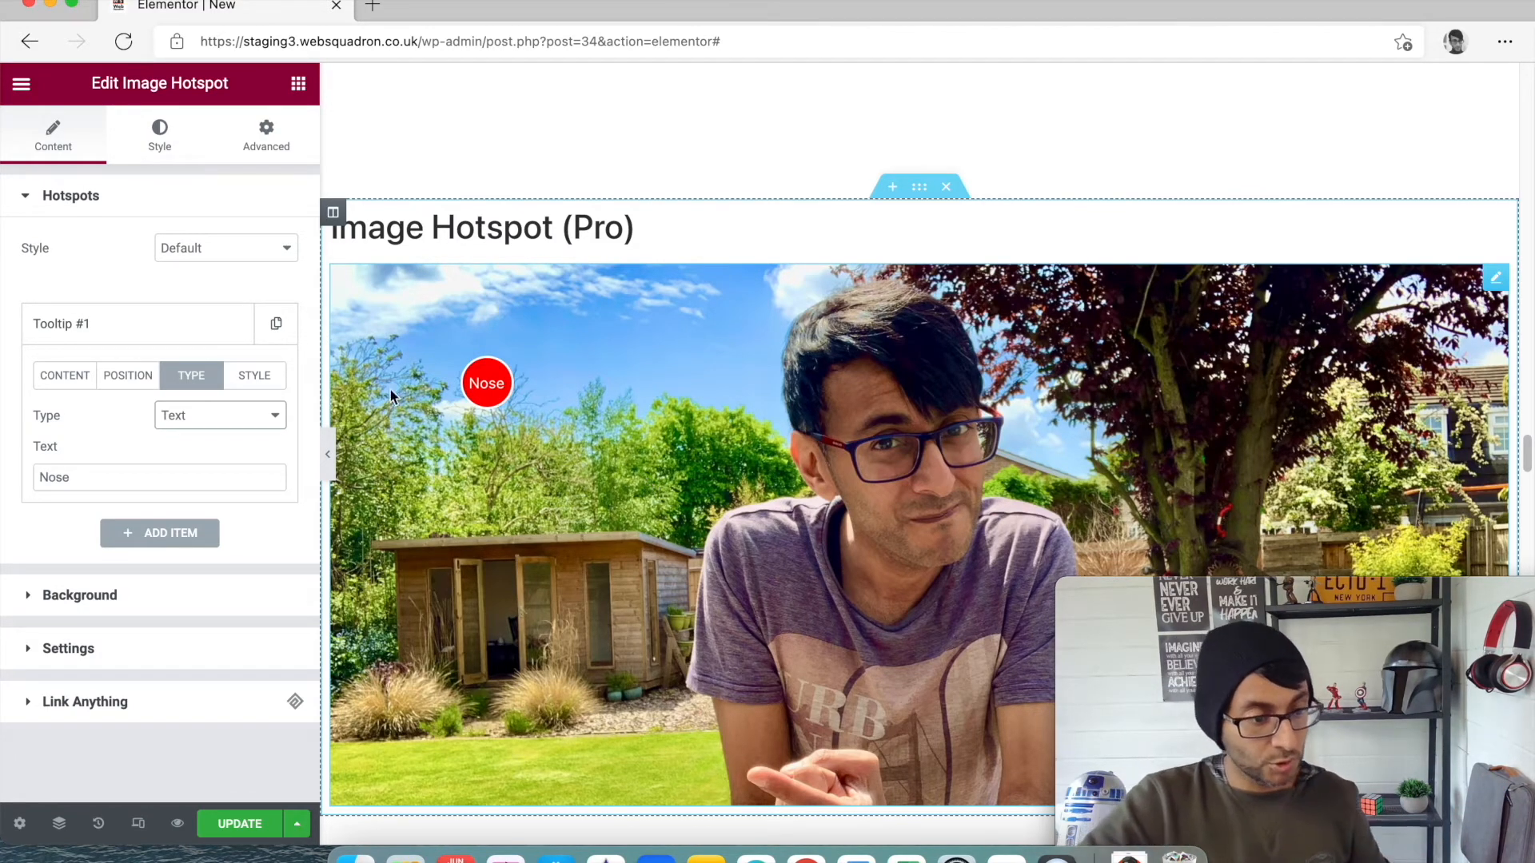
Replace the Tooltip #1 hotspot's text with "Trouserss".
left_click(264, 374)
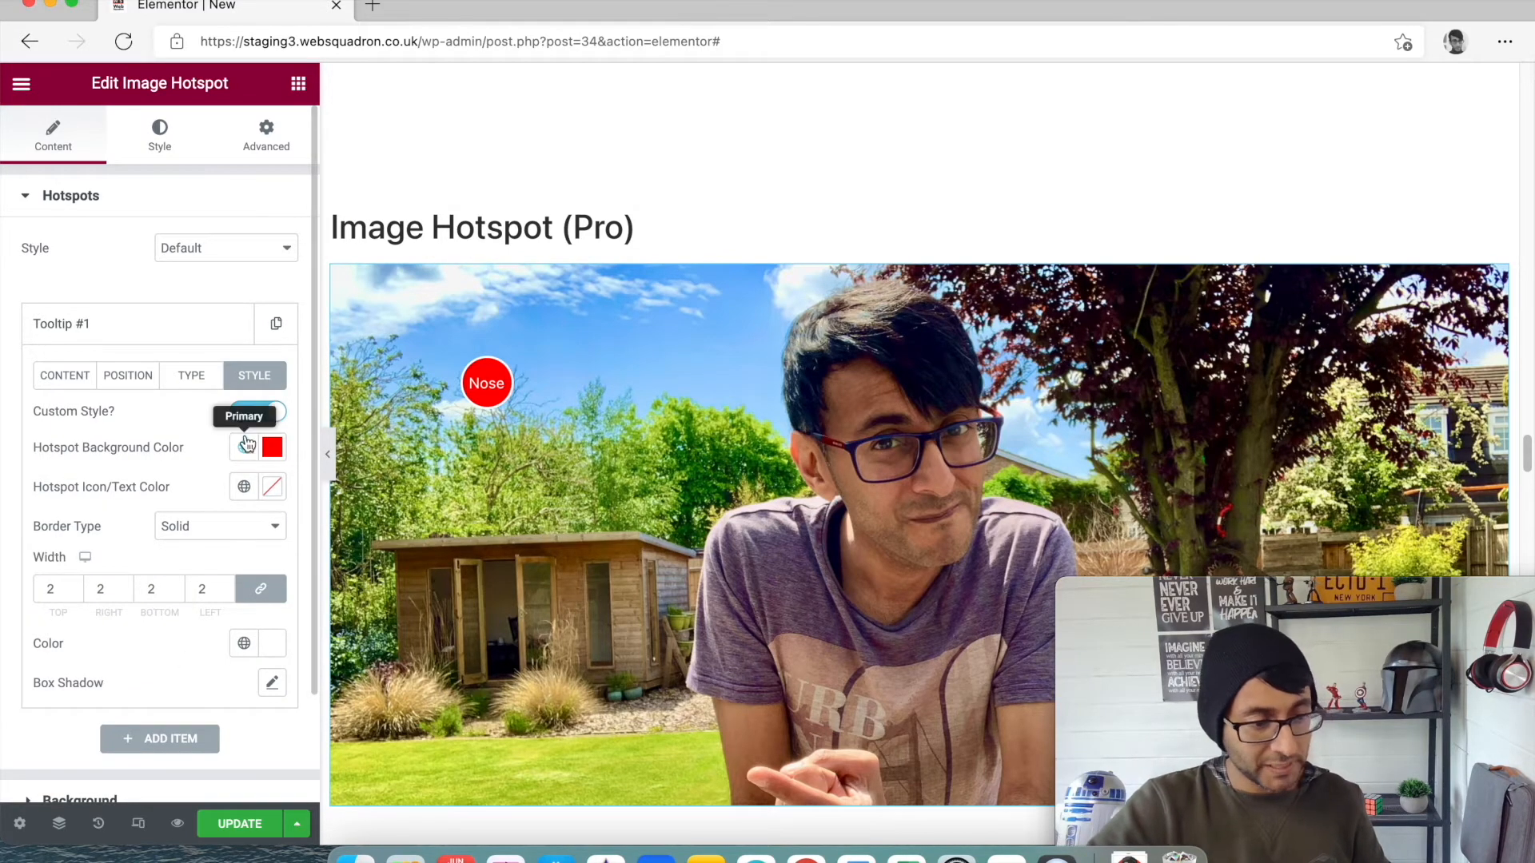
left_click(200, 384)
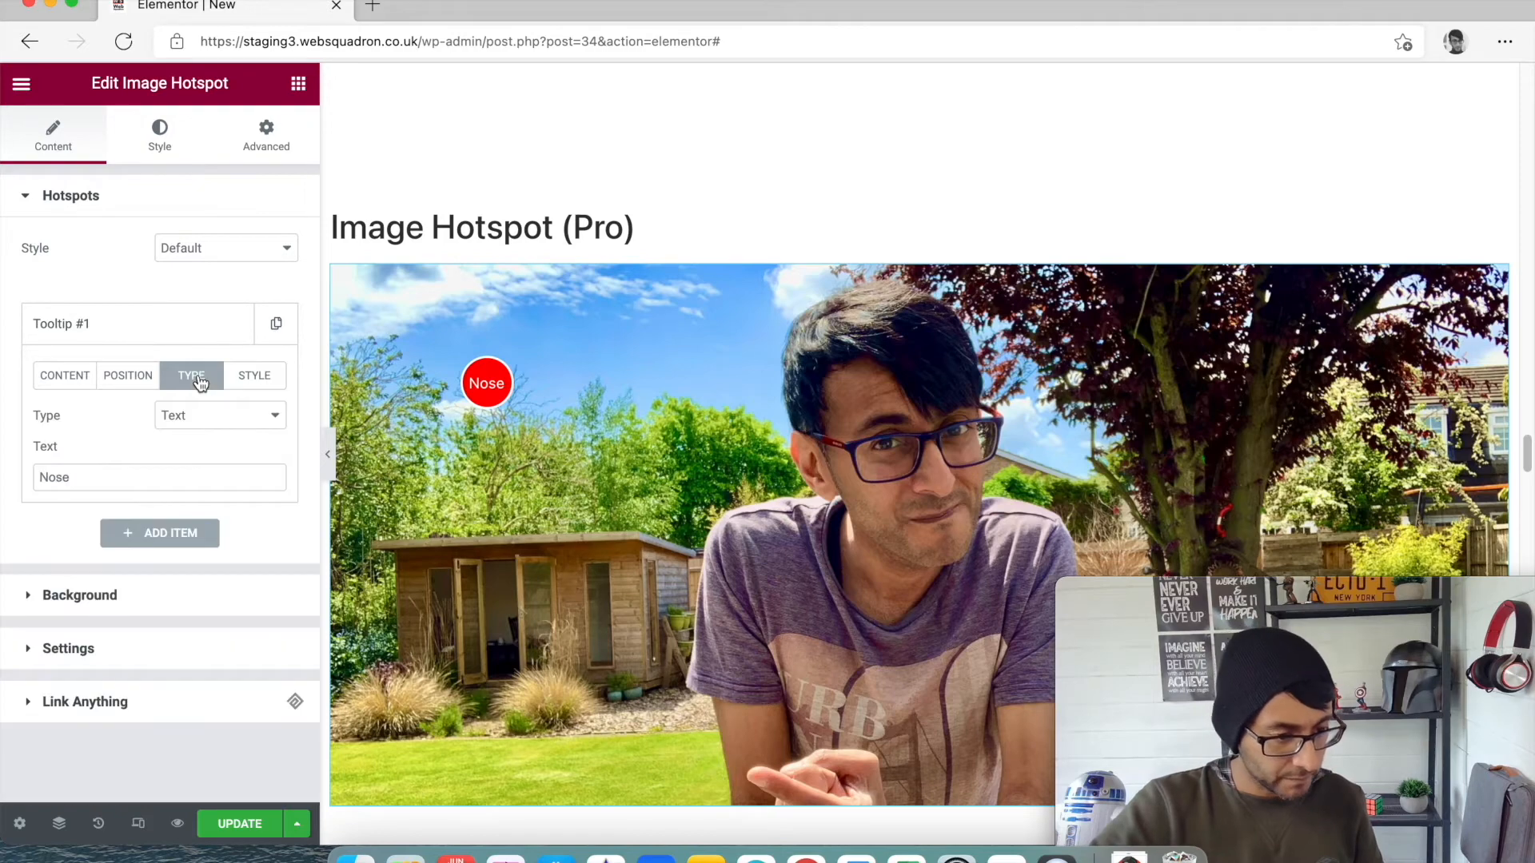
double_click(122, 476)
type("Trousersss")
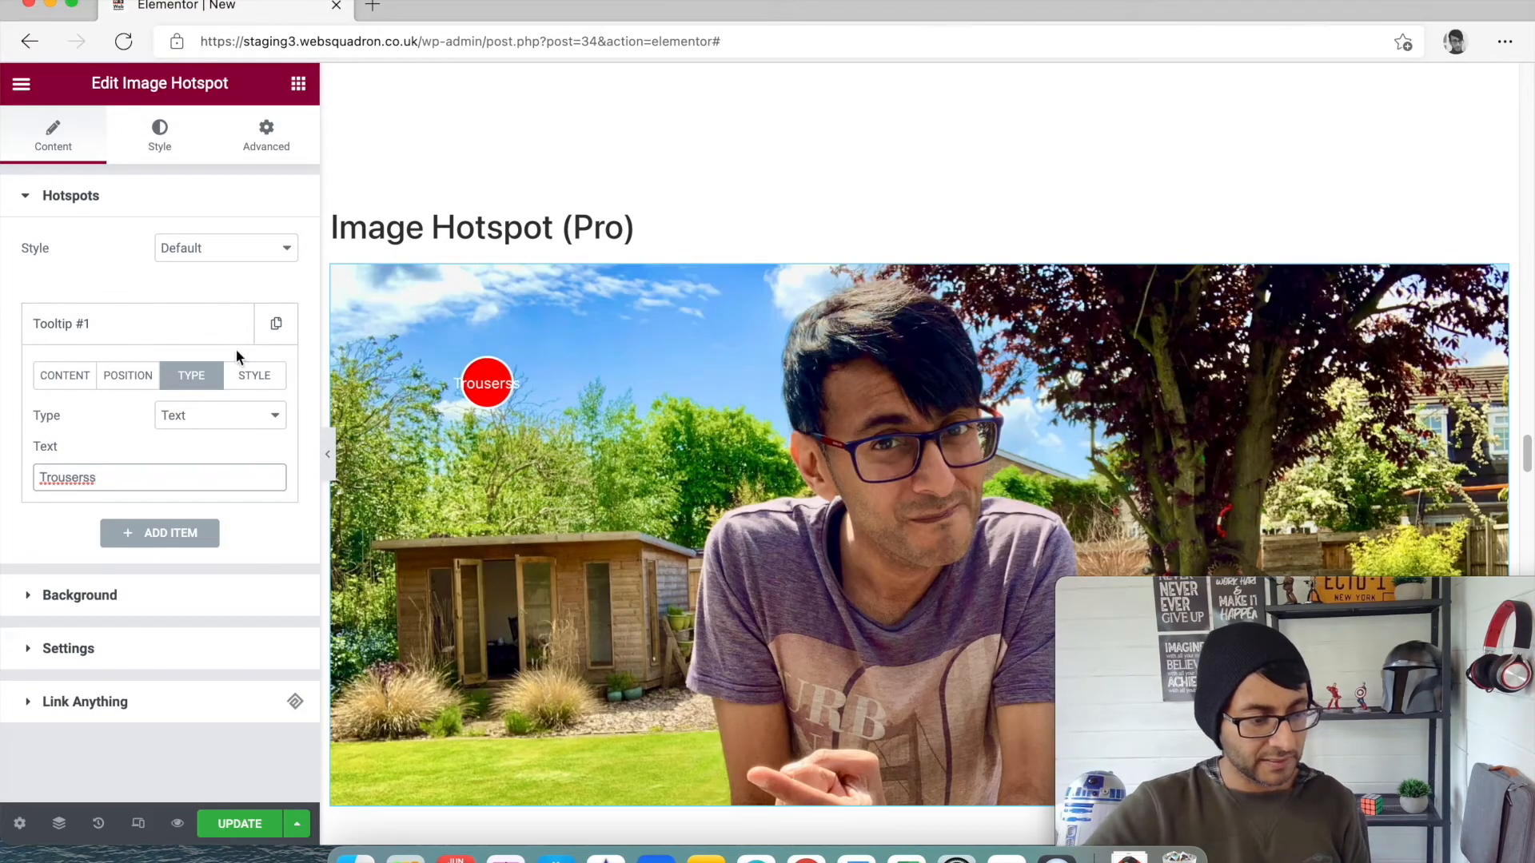
Set the hotspot style's border radius to 0 on all corners.
left_click(112, 649)
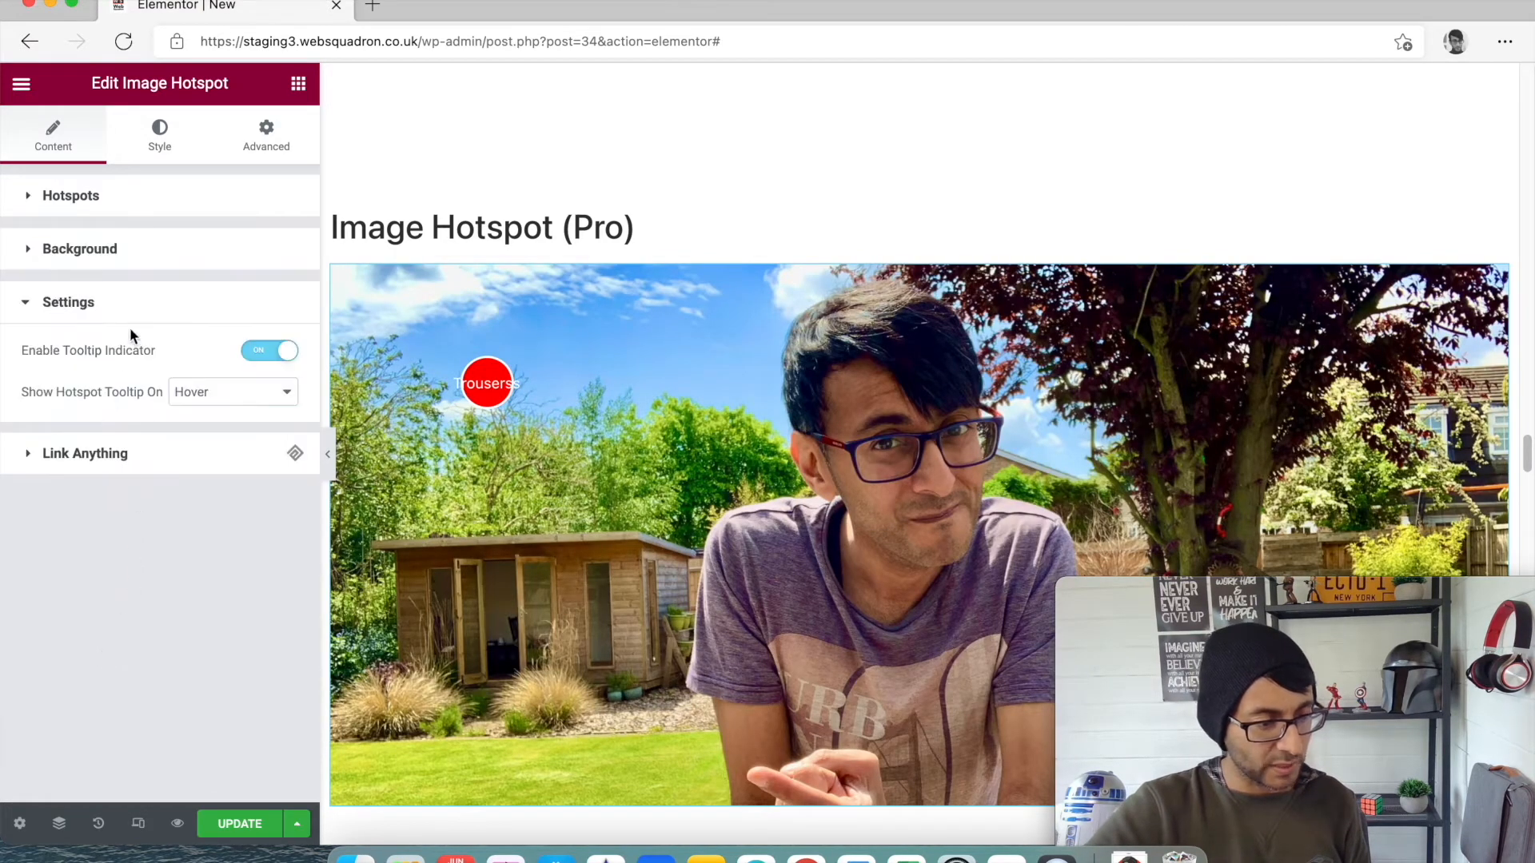
left_click(134, 256)
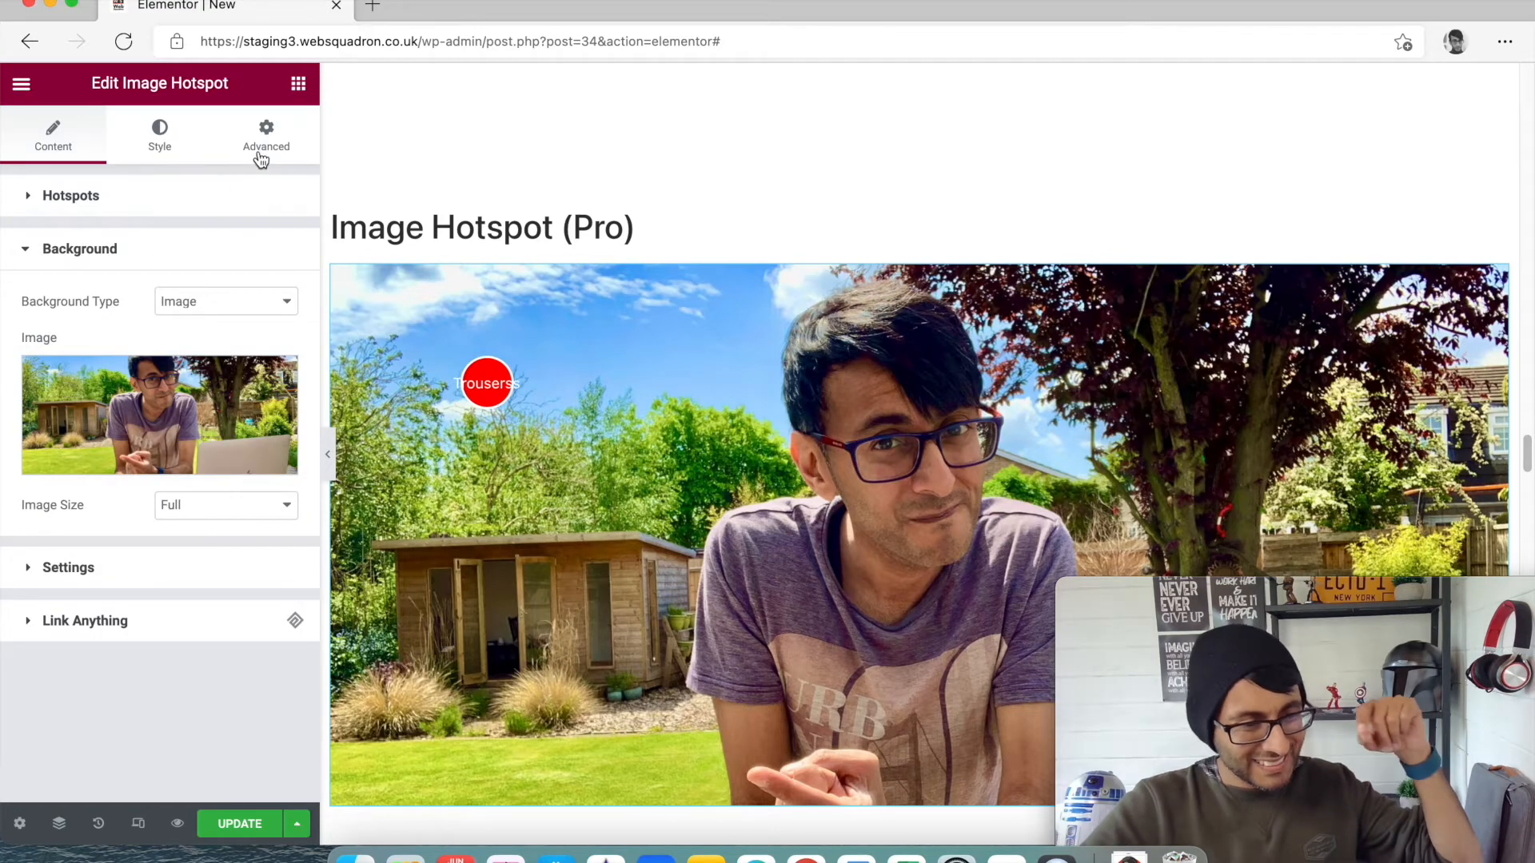
left_click(159, 142)
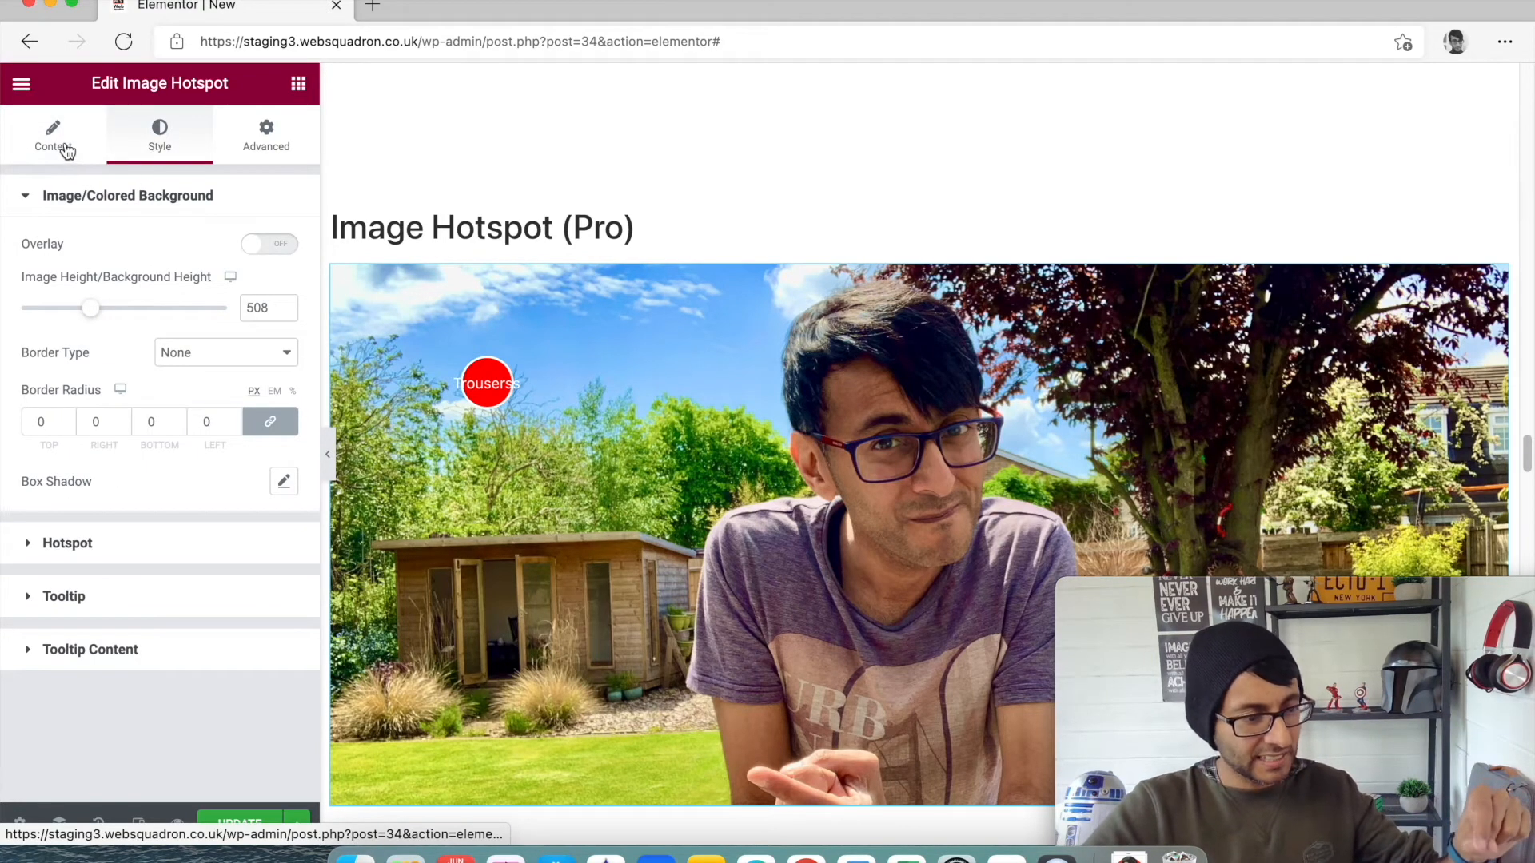
left_click(178, 545)
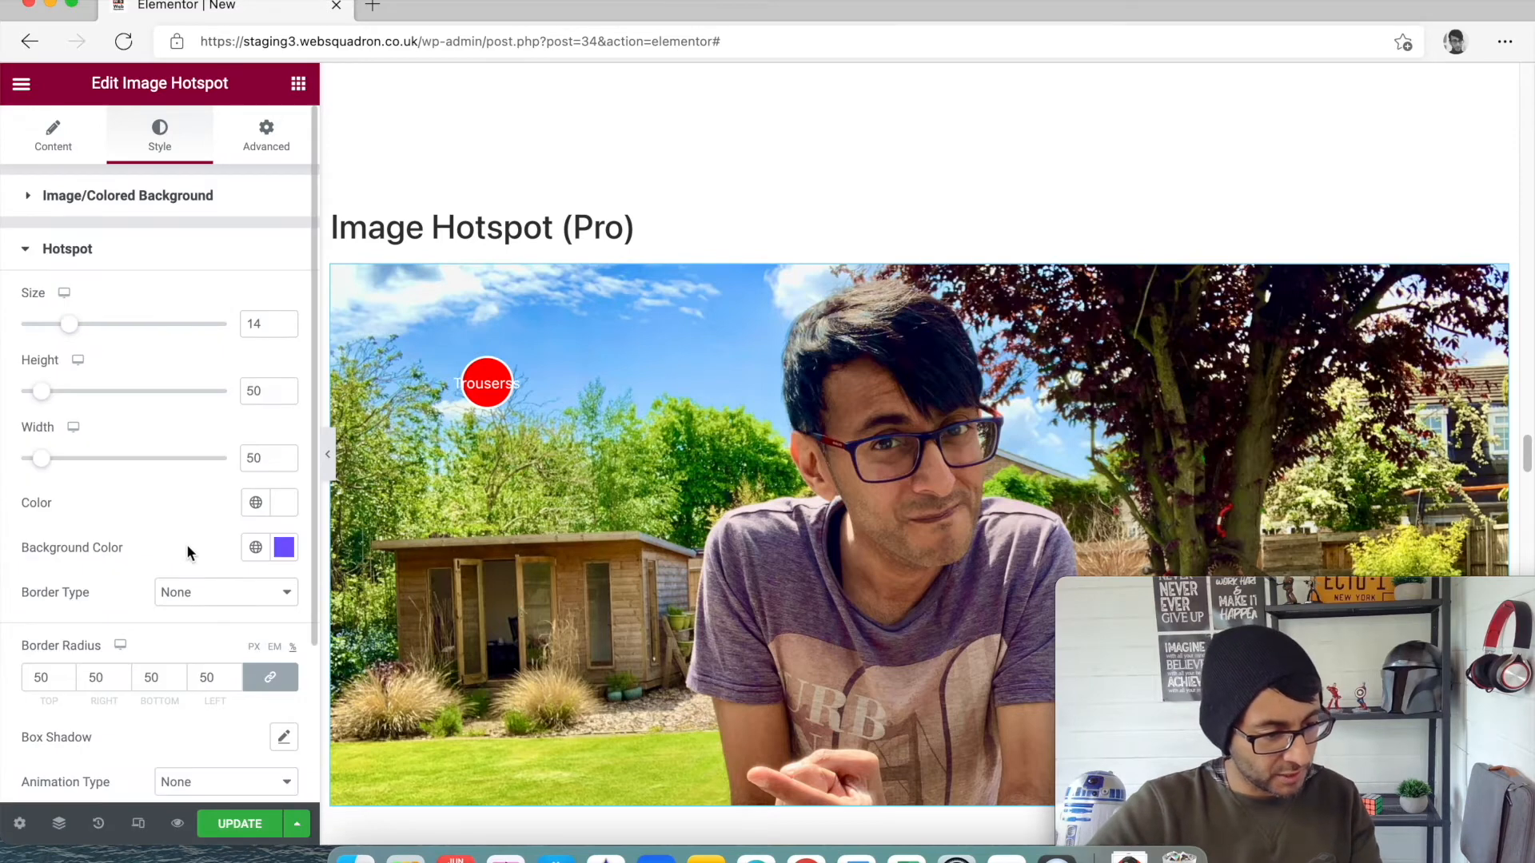
scroll(185, 544, "down", 2)
double_click(40, 574)
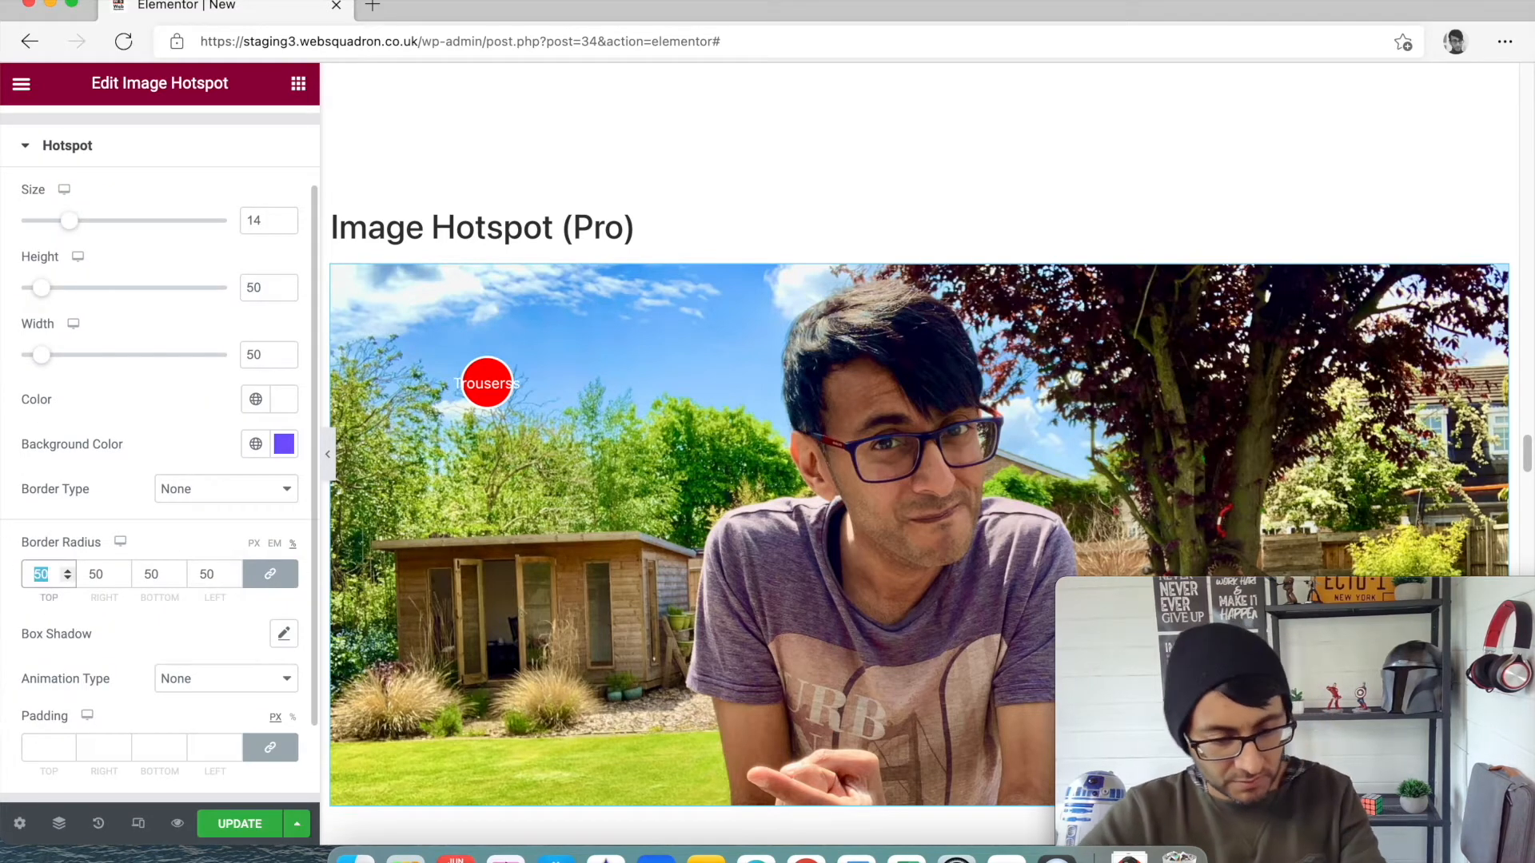
type("0")
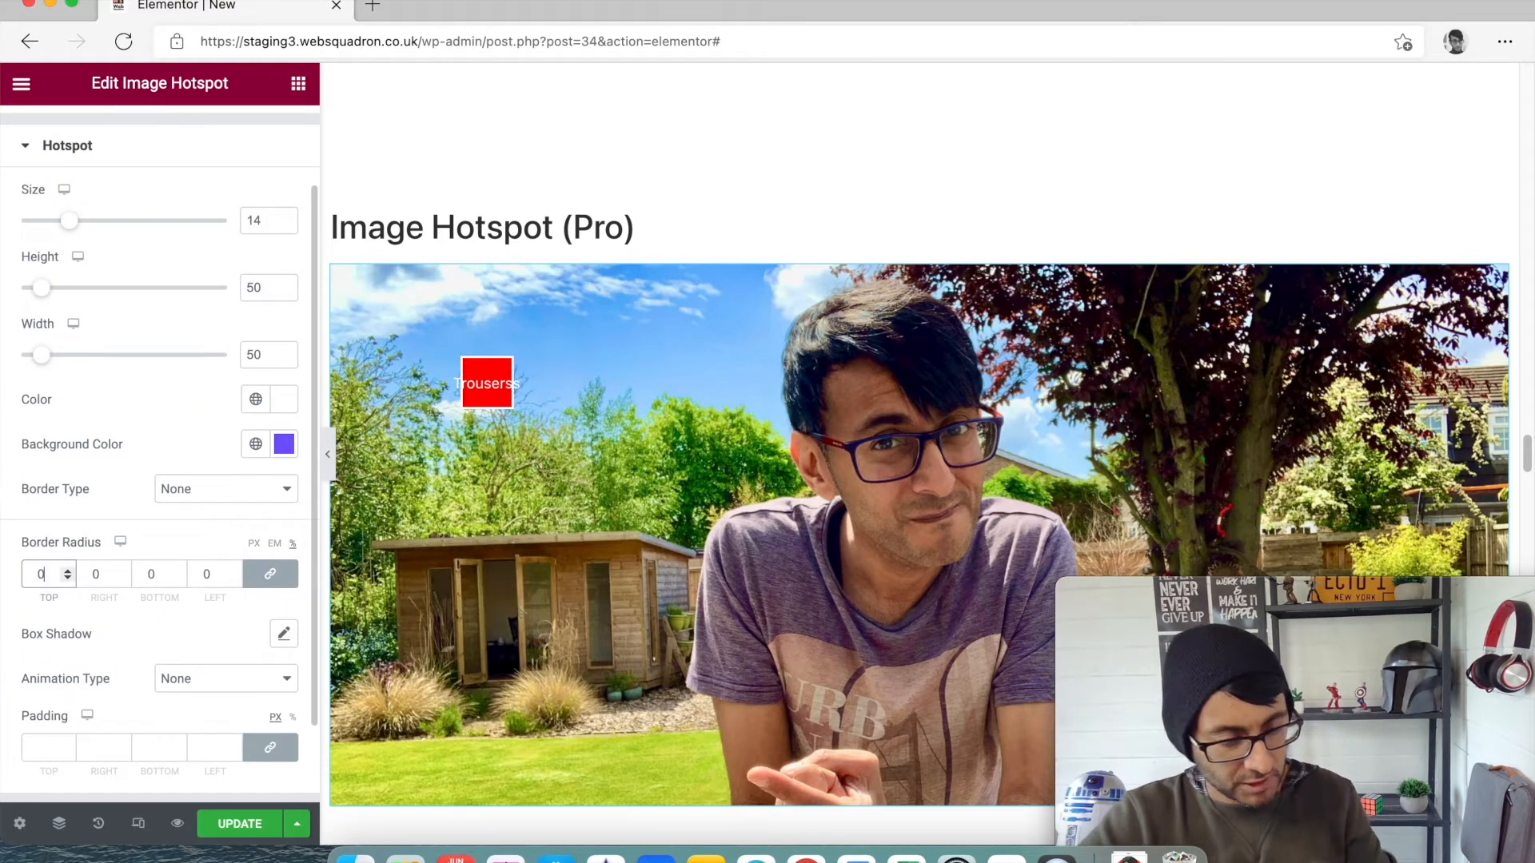
Unlink the hotspot's padding values and set the right and left padding to 20 px.
left_click(269, 749)
left_click_drag(111, 752, 50, 739)
type("20")
key("Tab")
key("Tab")
type("20")
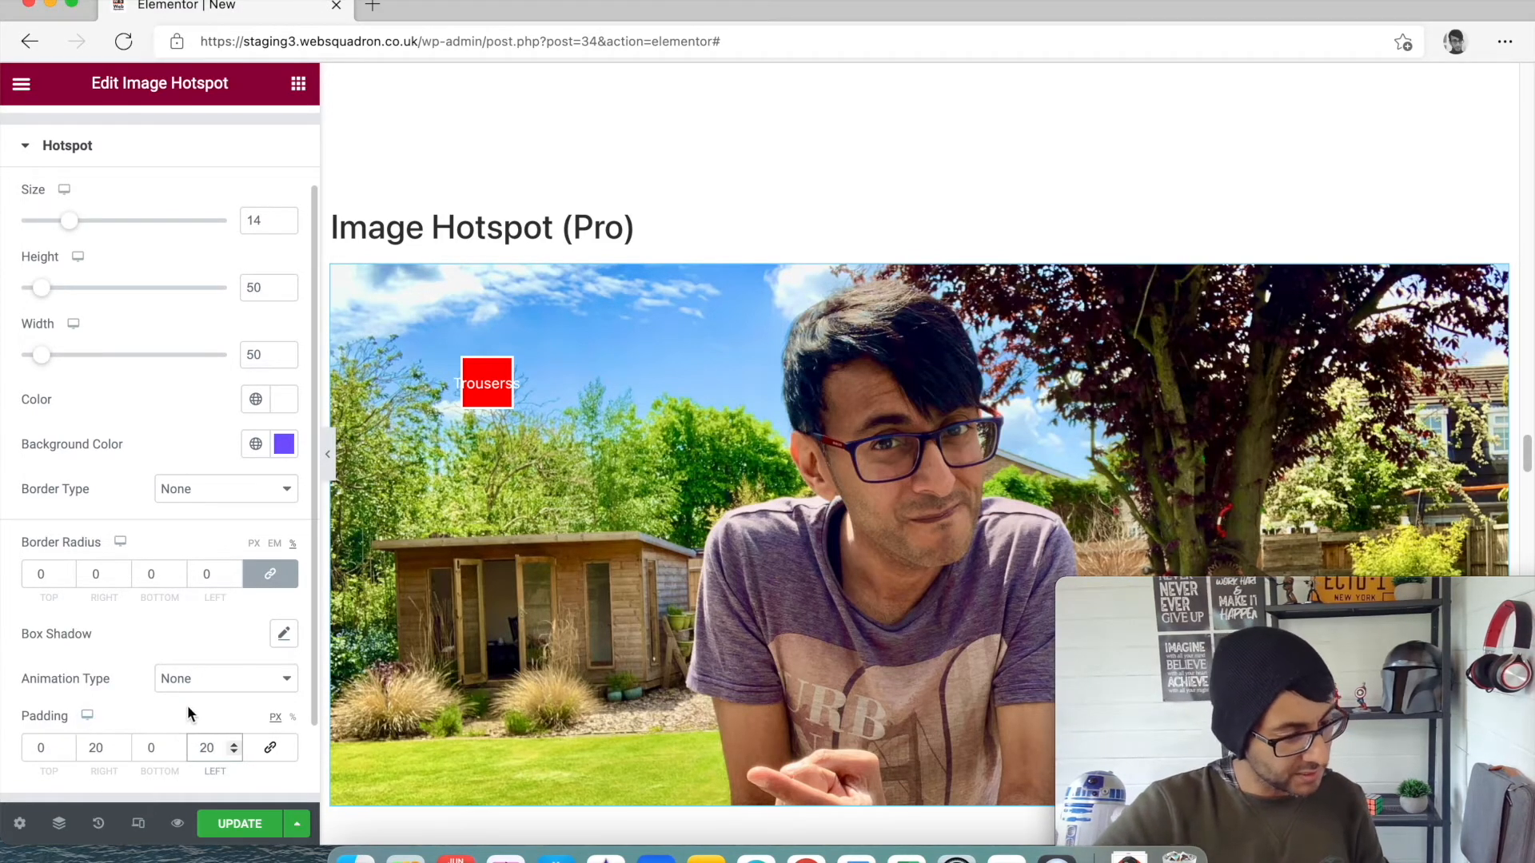
scroll(188, 707, "down", 1)
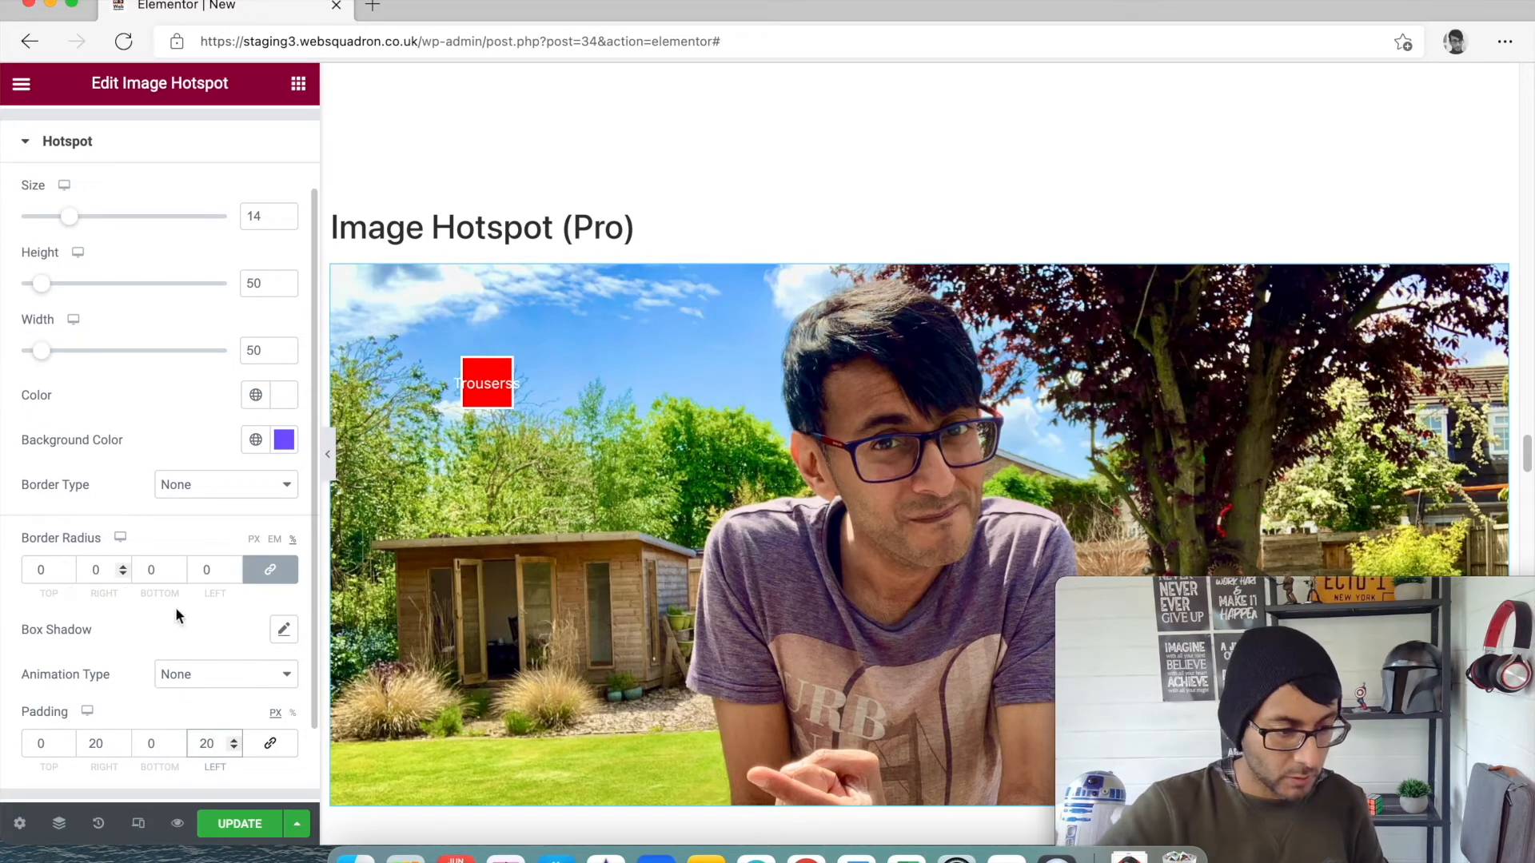
scroll(182, 623, "down", 2)
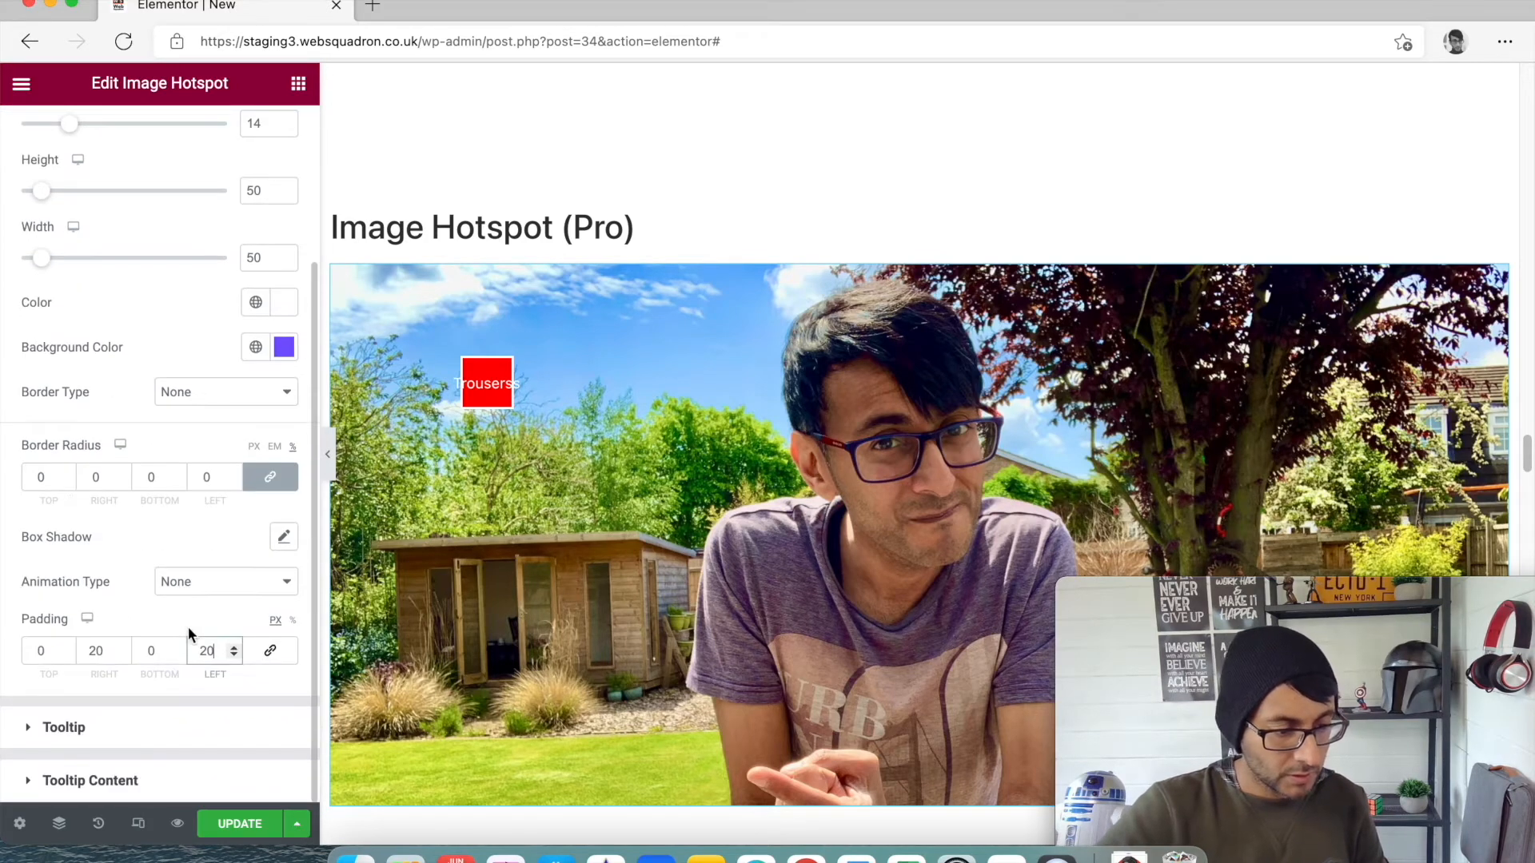
left_click(233, 651)
left_click(233, 649)
Undo the padding, border radius and text changes, going back in the history to the hotspot item's Type edit.
key("super+z")
key("super+z")
key("super+z")
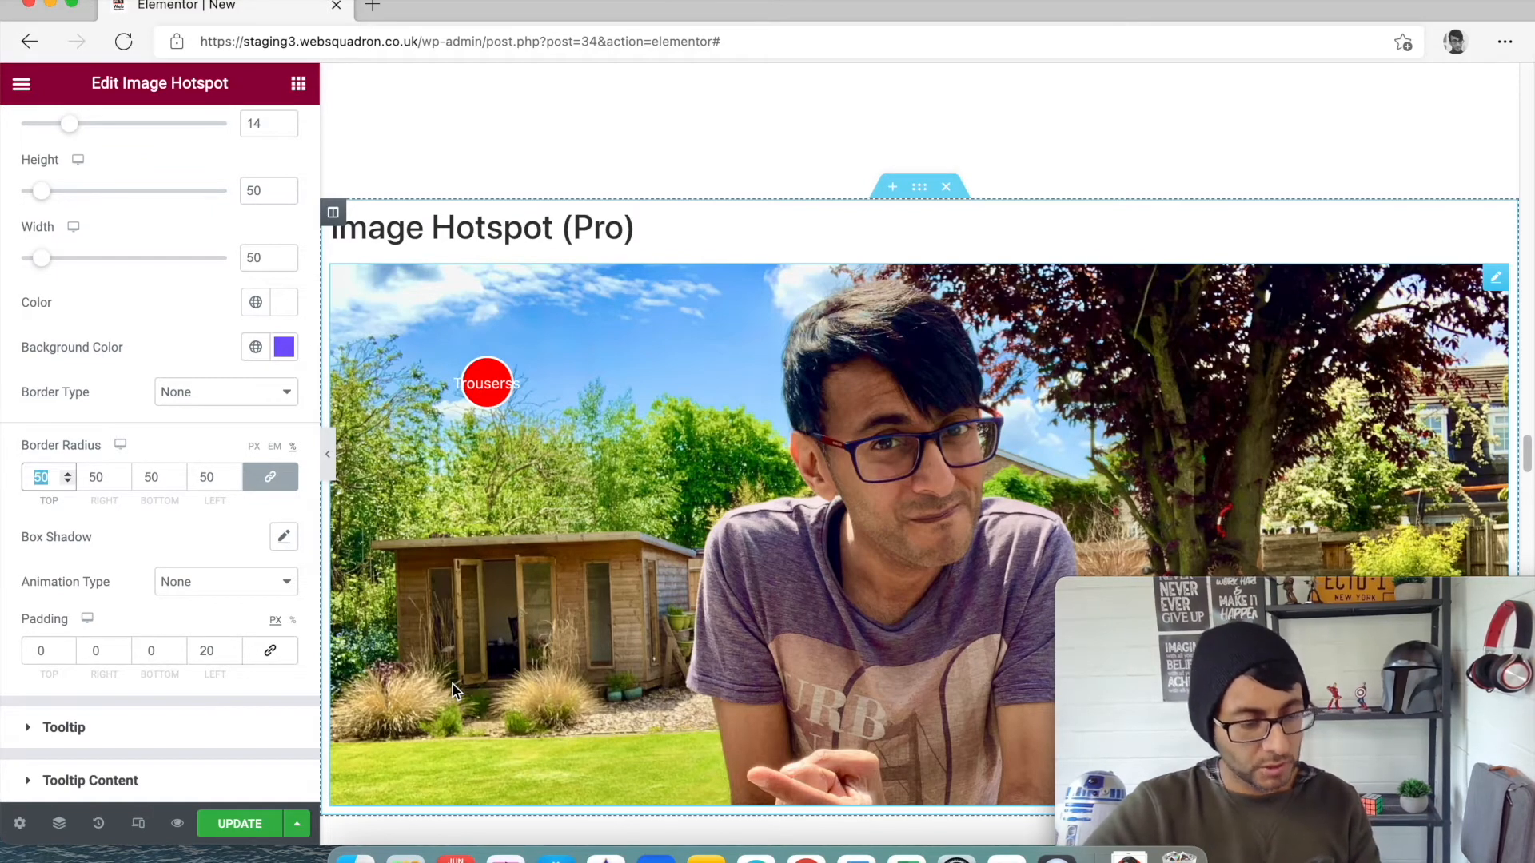
left_click(98, 823)
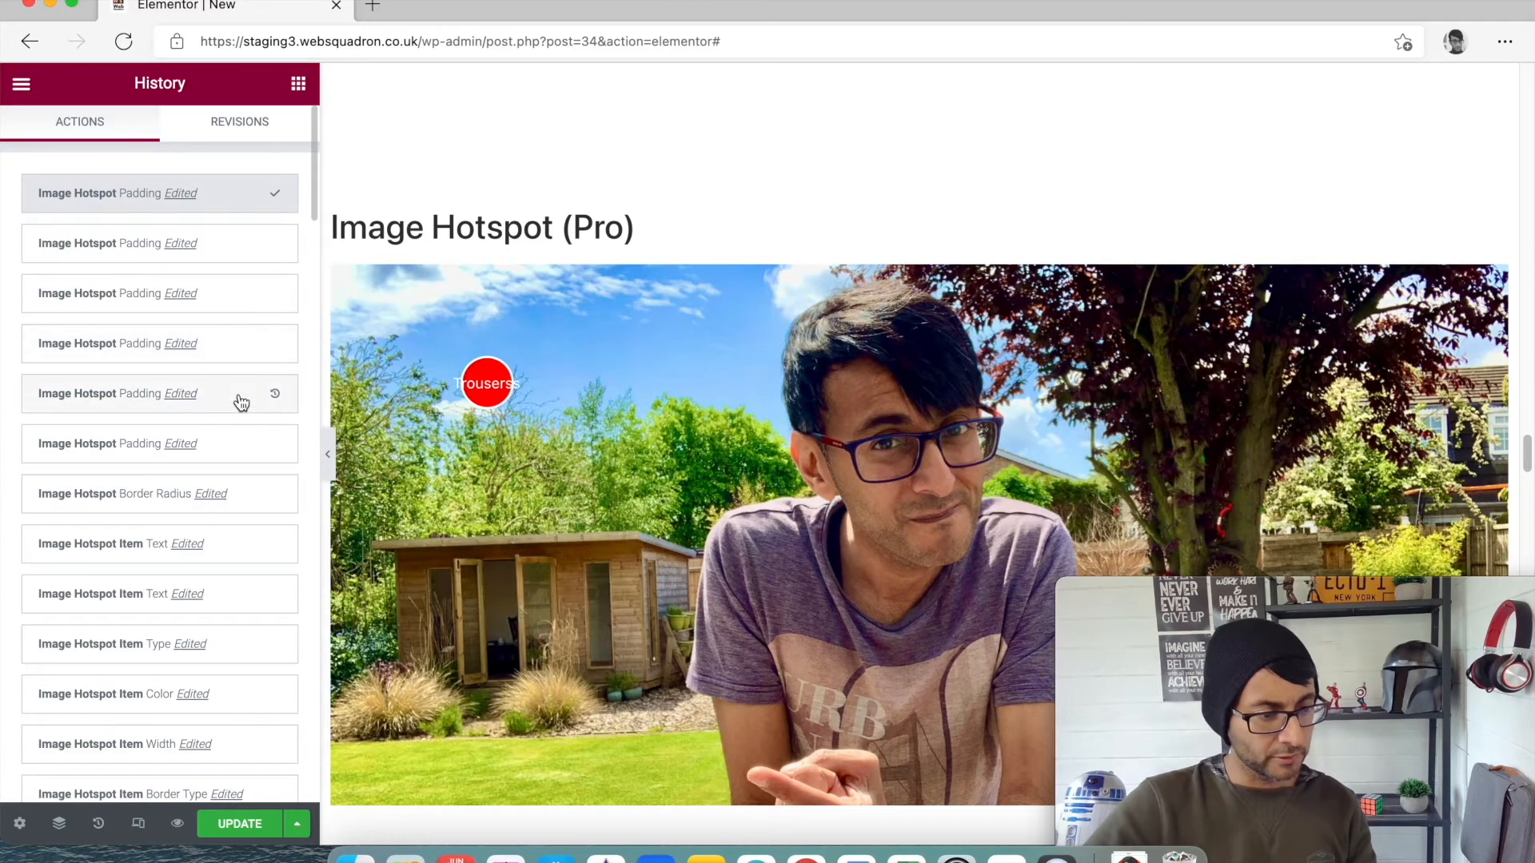
left_click(239, 543)
left_click(233, 586)
left_click(232, 647)
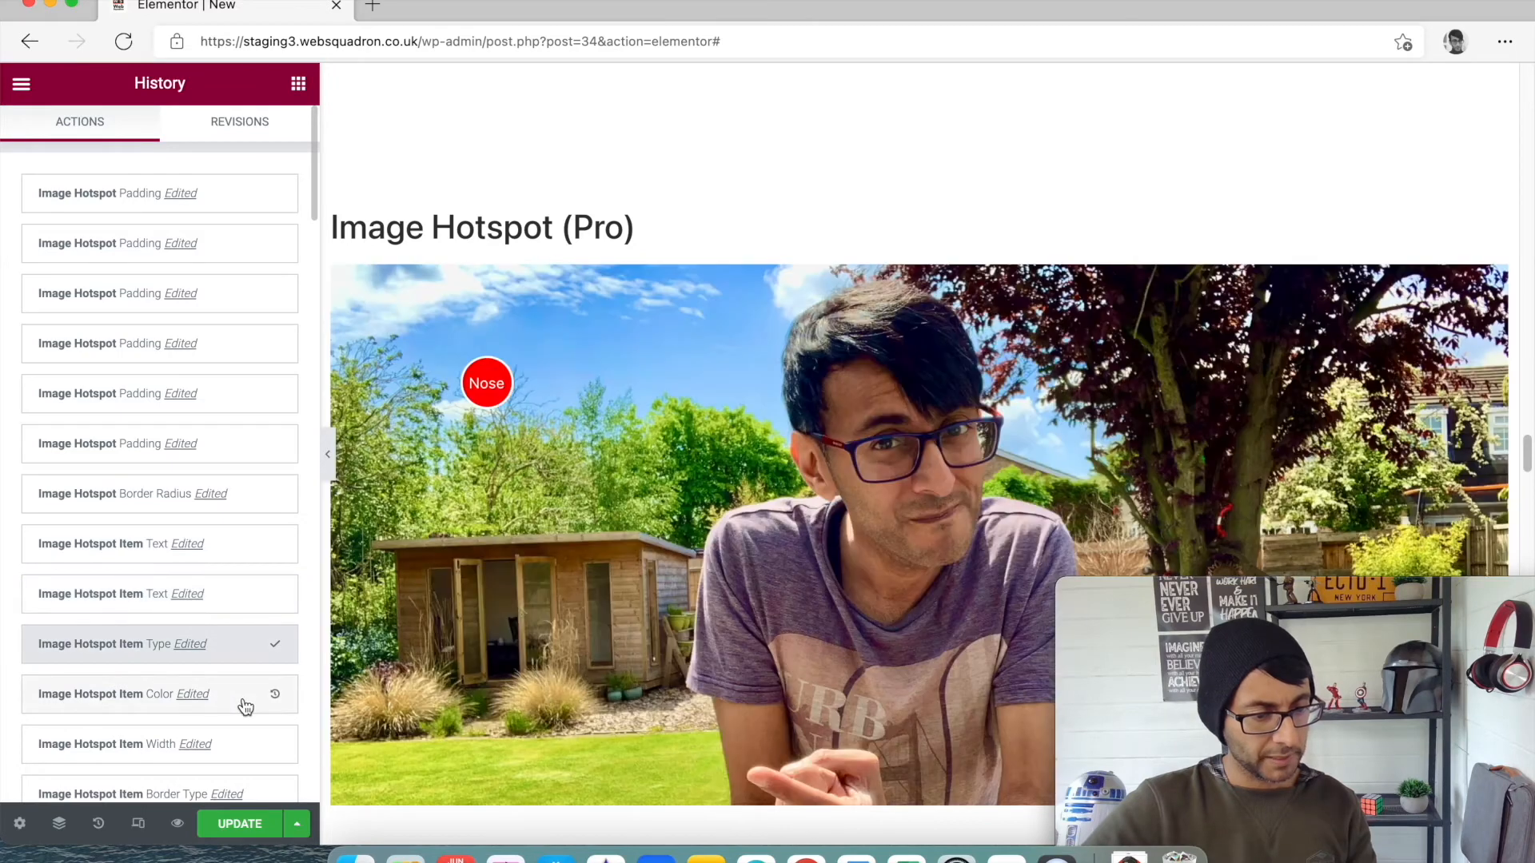
Select the Image Hotspot widget and preview the full tooltip shown for the Nose hotspot.
left_click(516, 599)
mouse_move(488, 389)
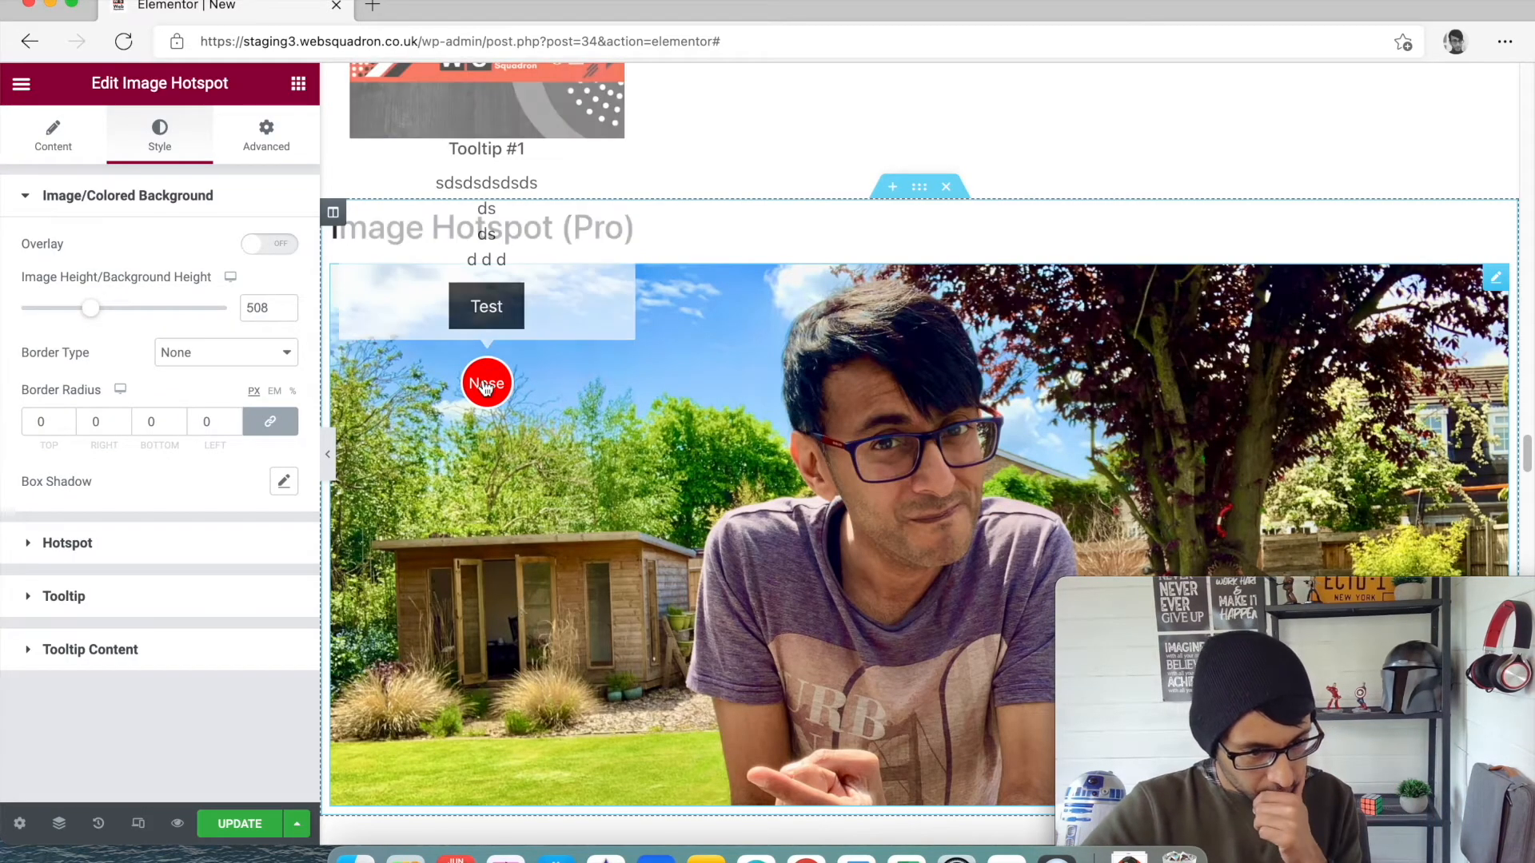
scroll(487, 389, "up", 2)
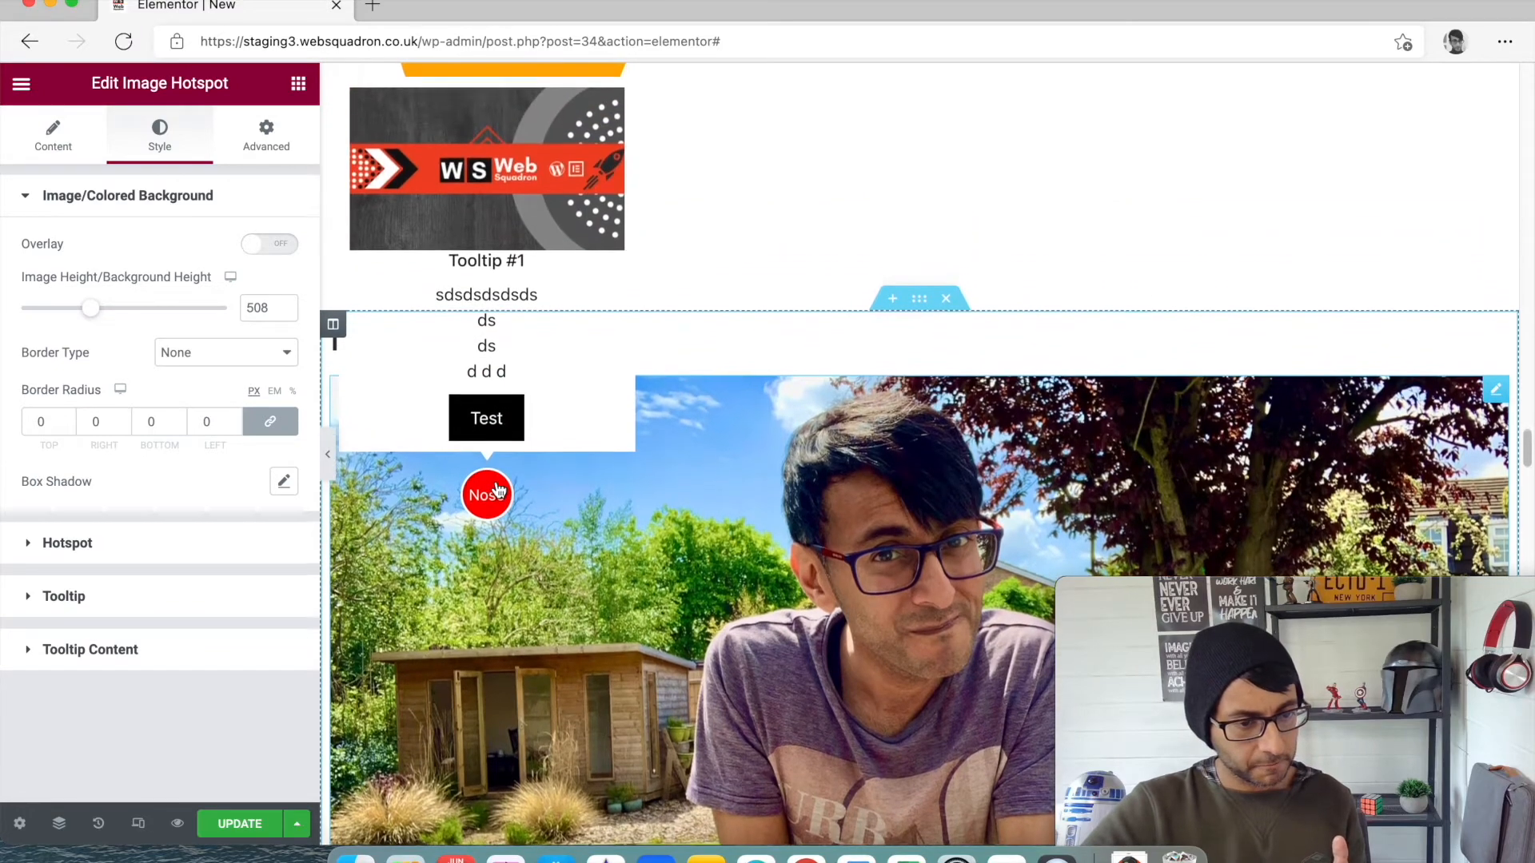
scroll(492, 512, "up", 1)
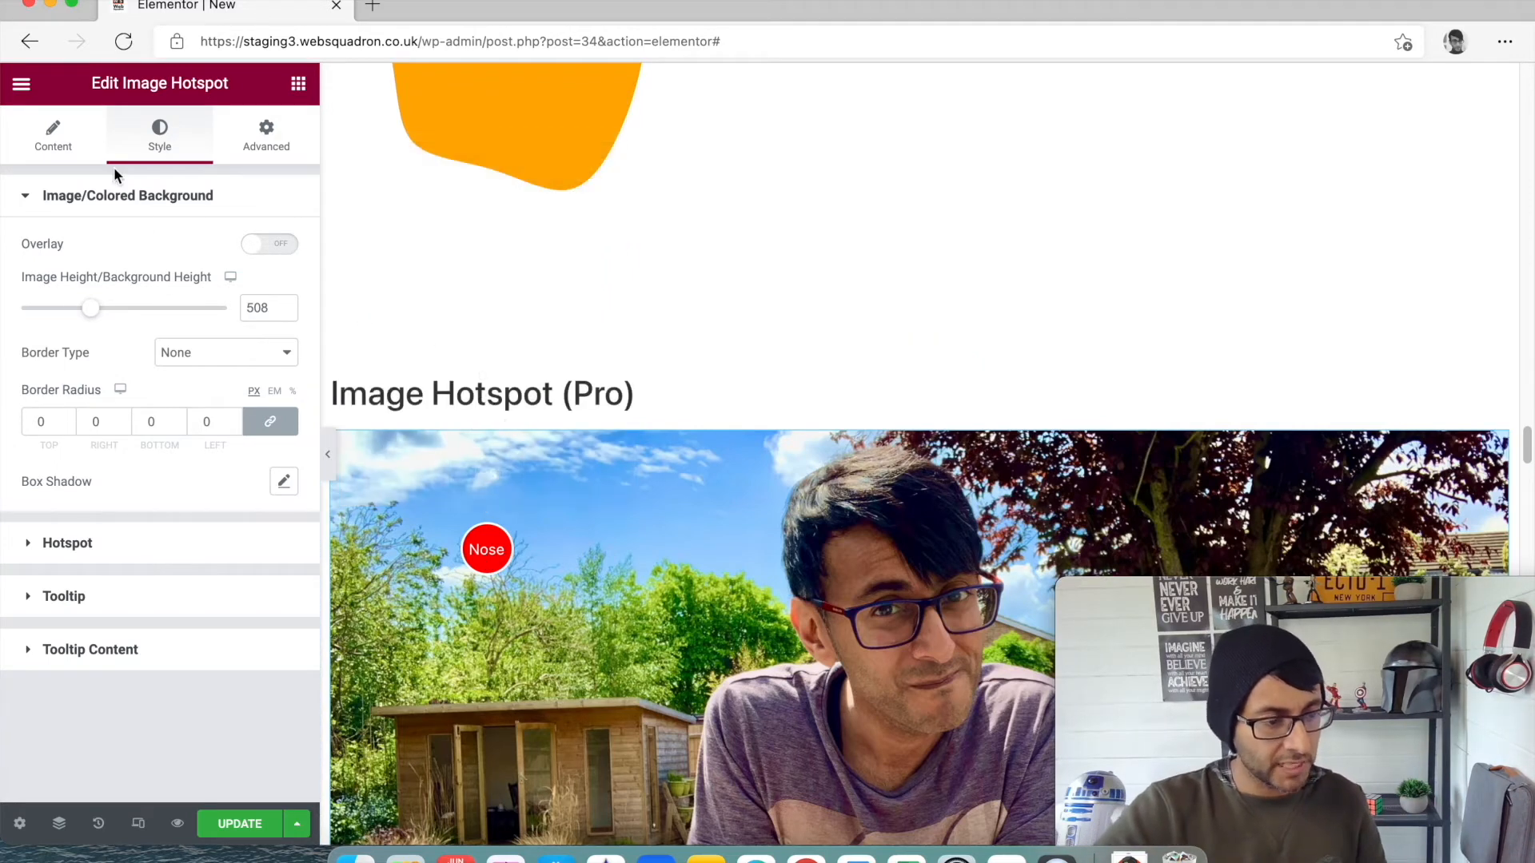
mouse_move(486, 557)
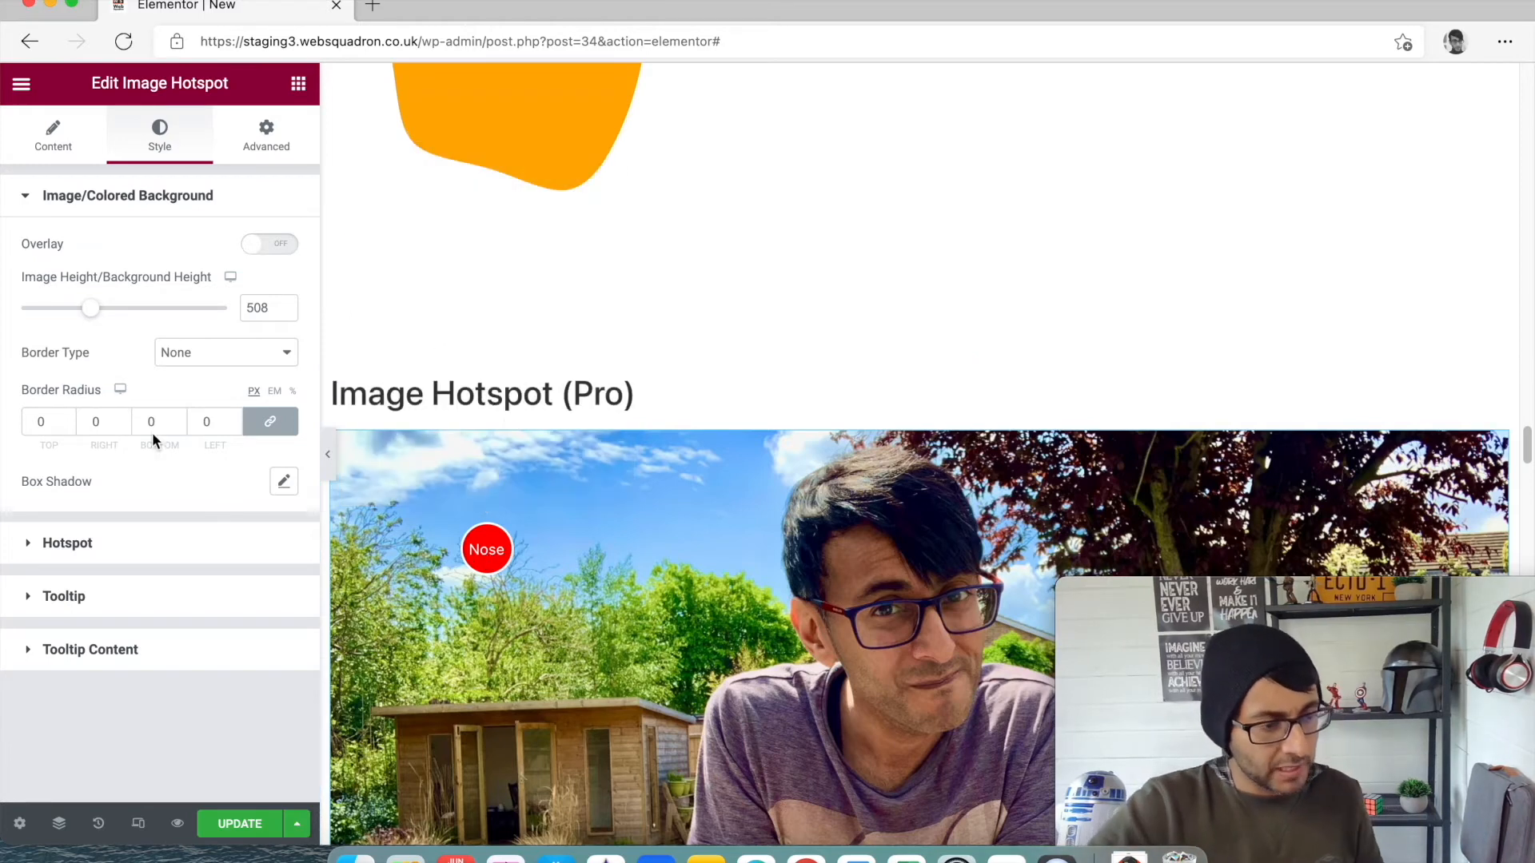
Try a hotspot width of about 143, and reduce it to 53.
left_click(77, 145)
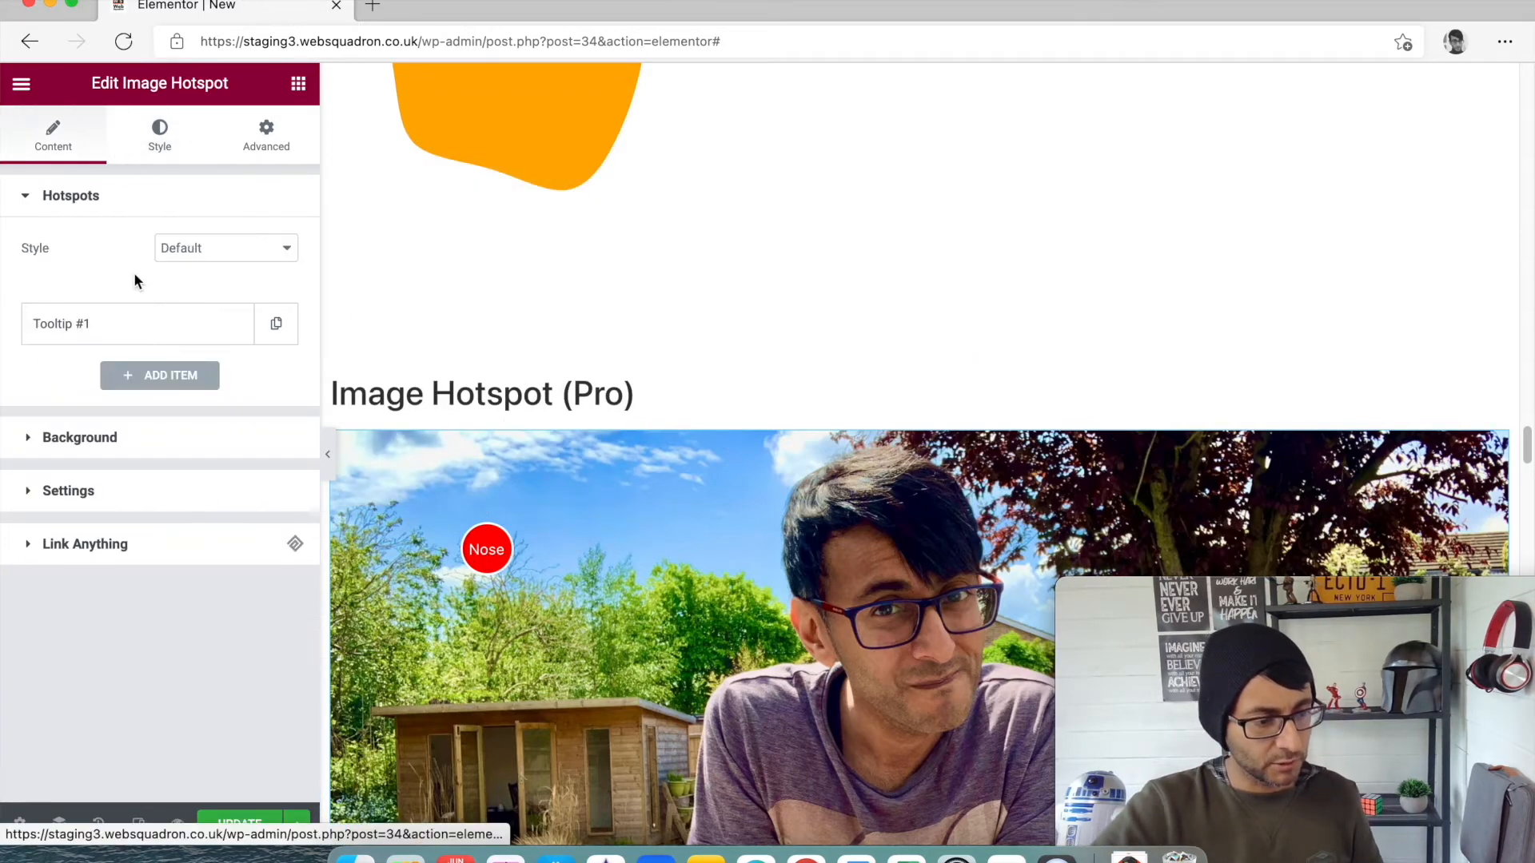
left_click(163, 128)
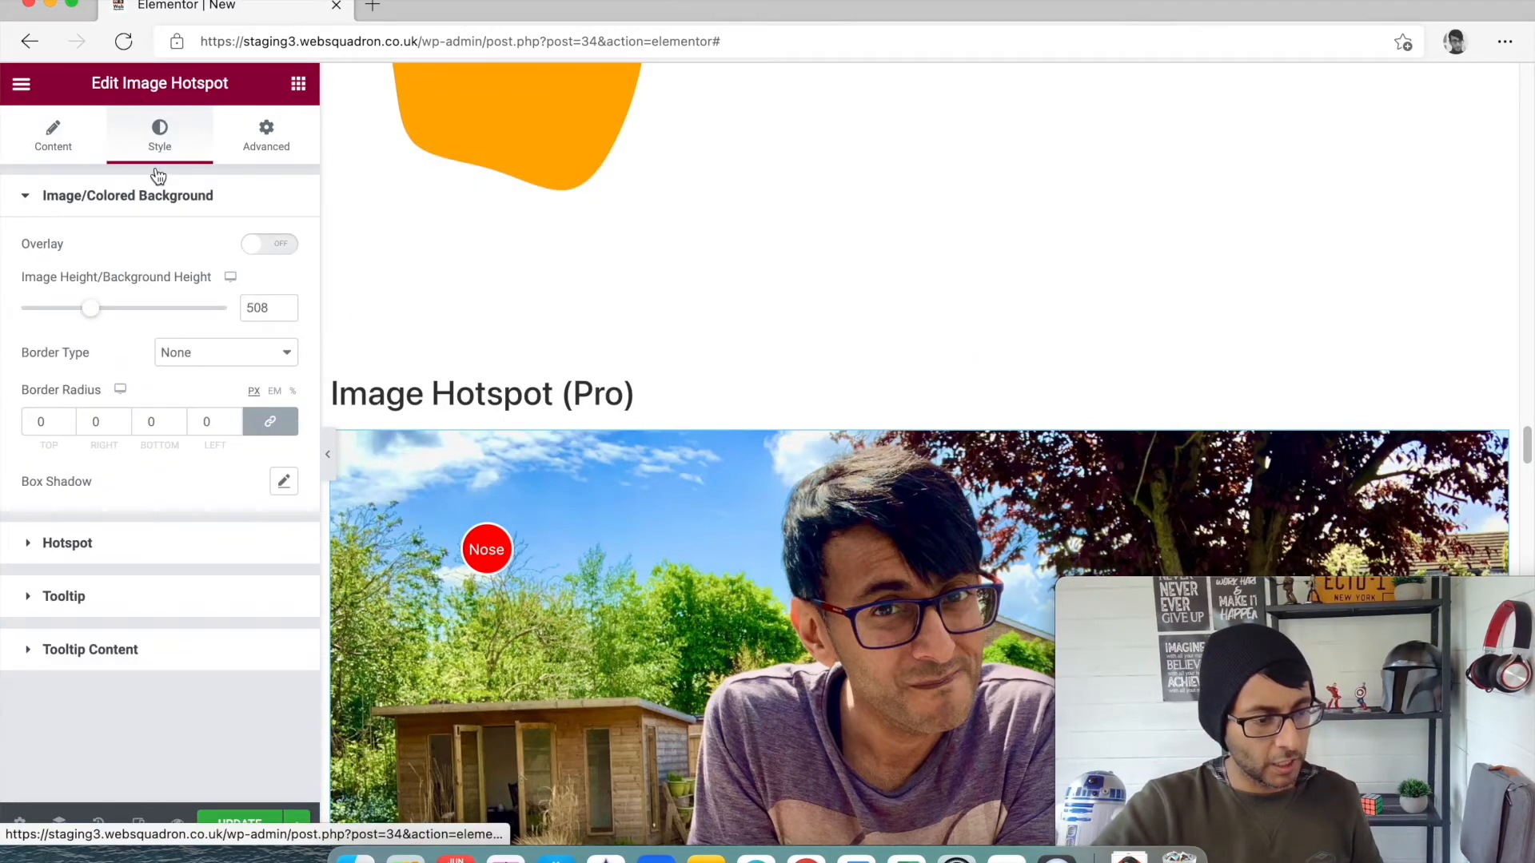
left_click(113, 540)
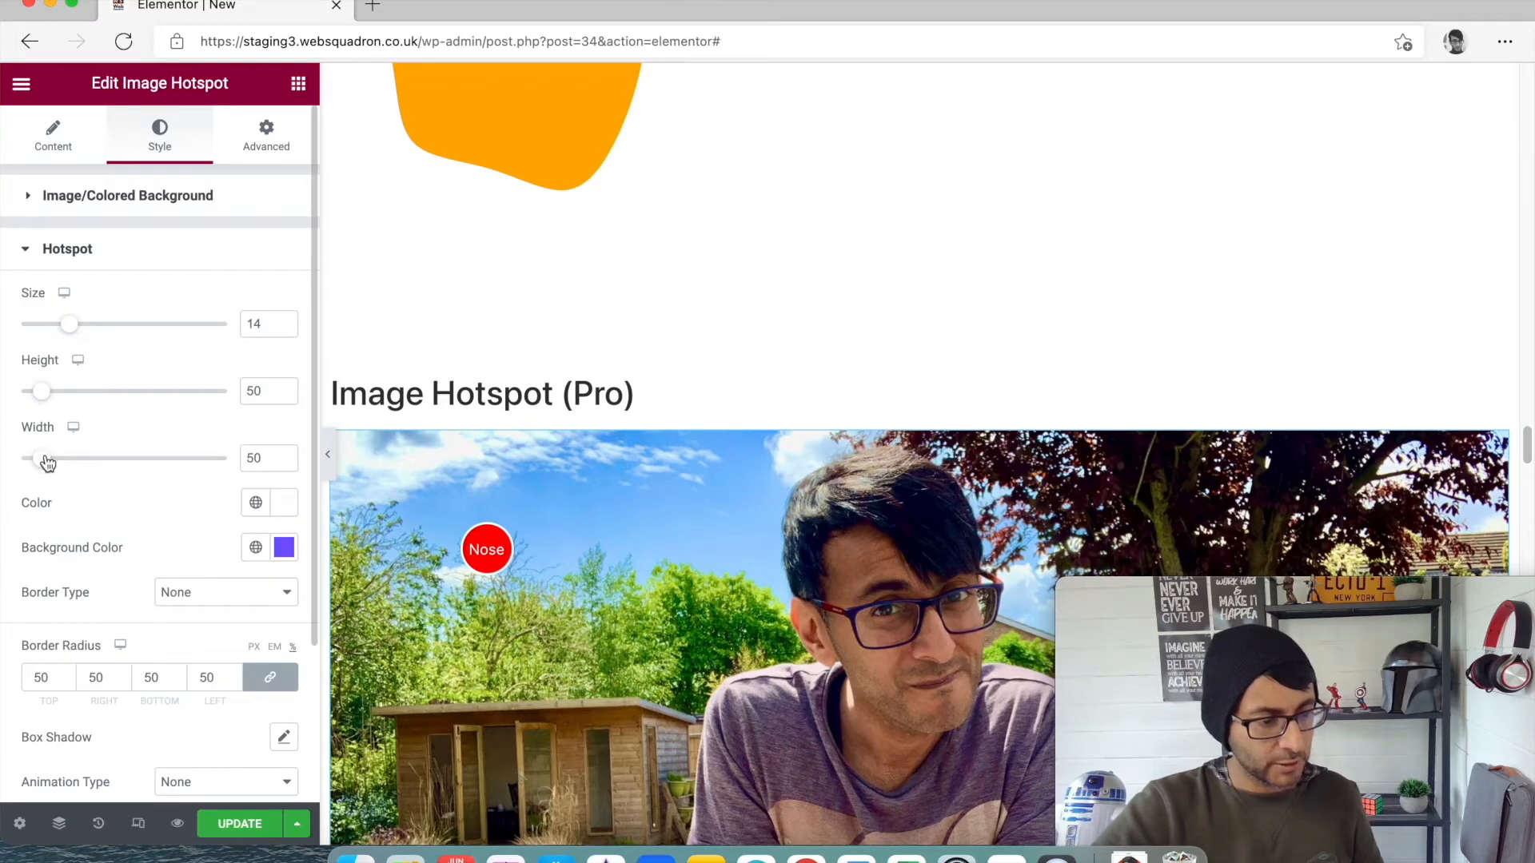
left_click_drag(45, 467, 83, 466)
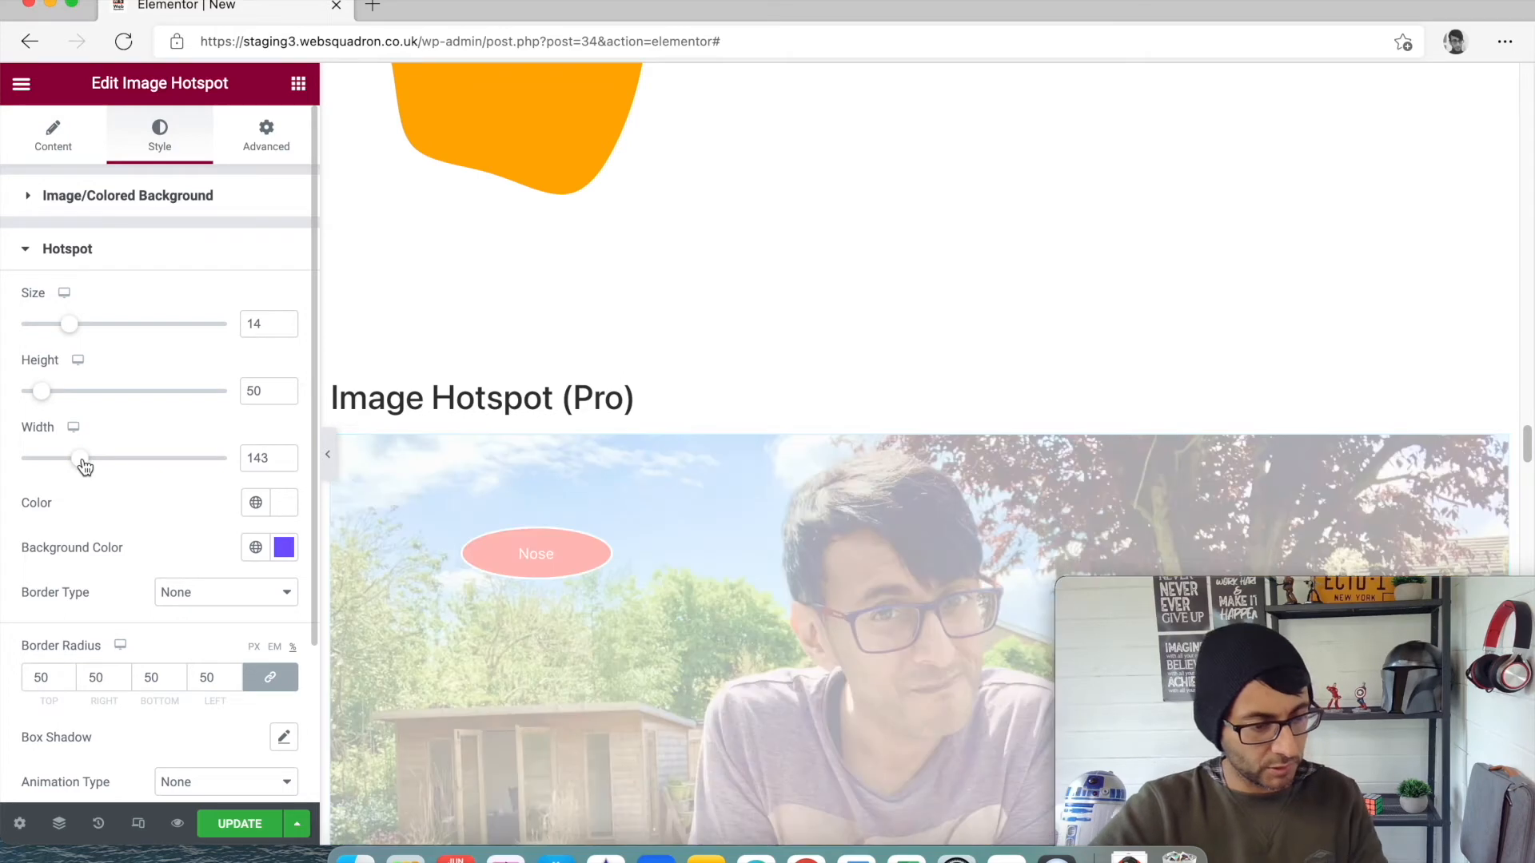
left_click_drag(77, 466, 44, 467)
Narrow the tooltip to a width of 253 and preview it on the hotspot.
scroll(171, 532, "down", 5)
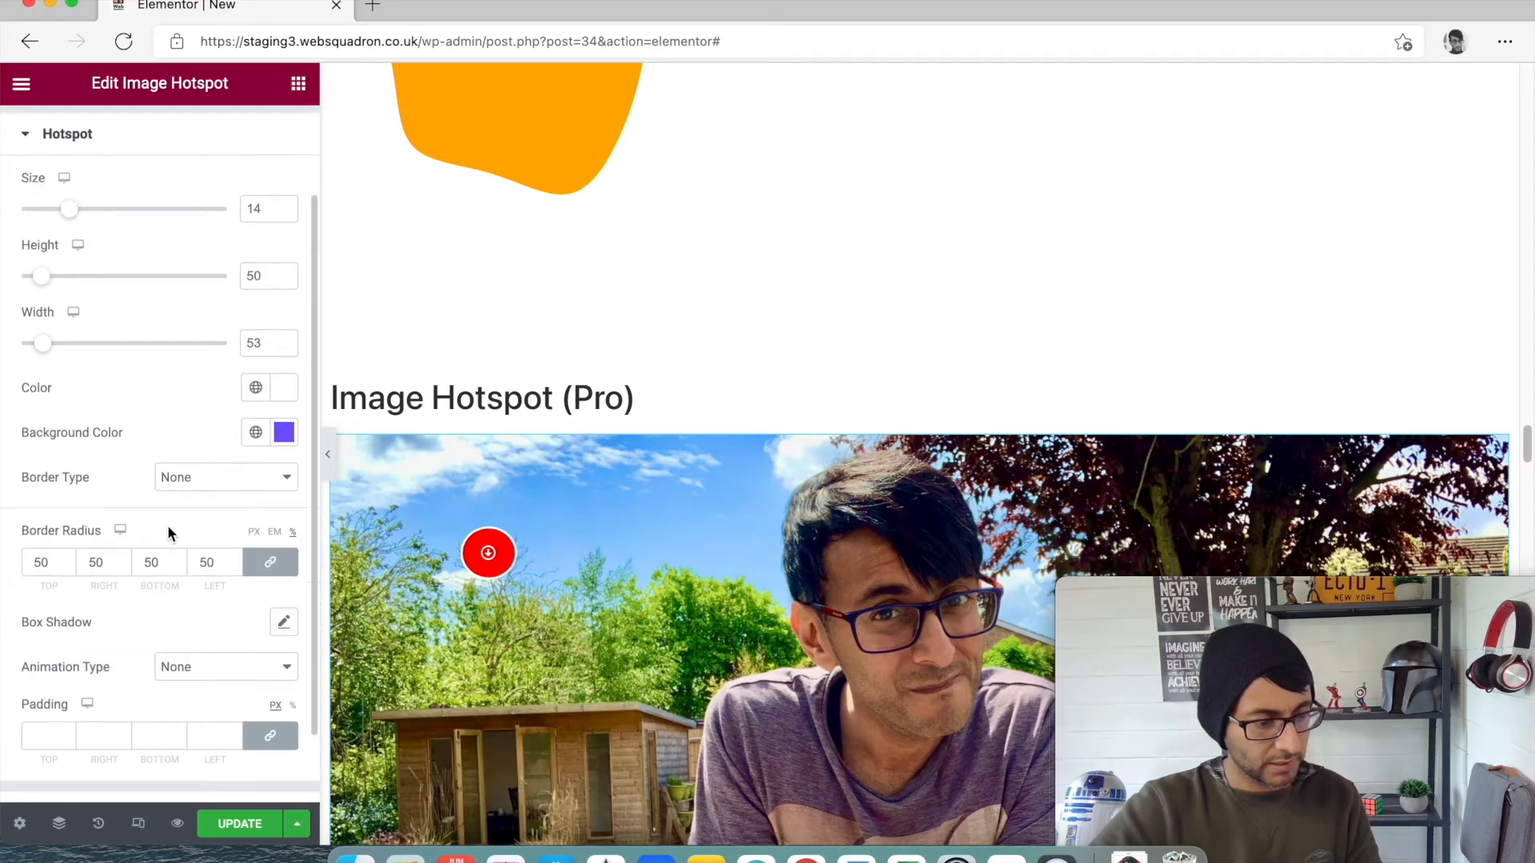
left_click(144, 734)
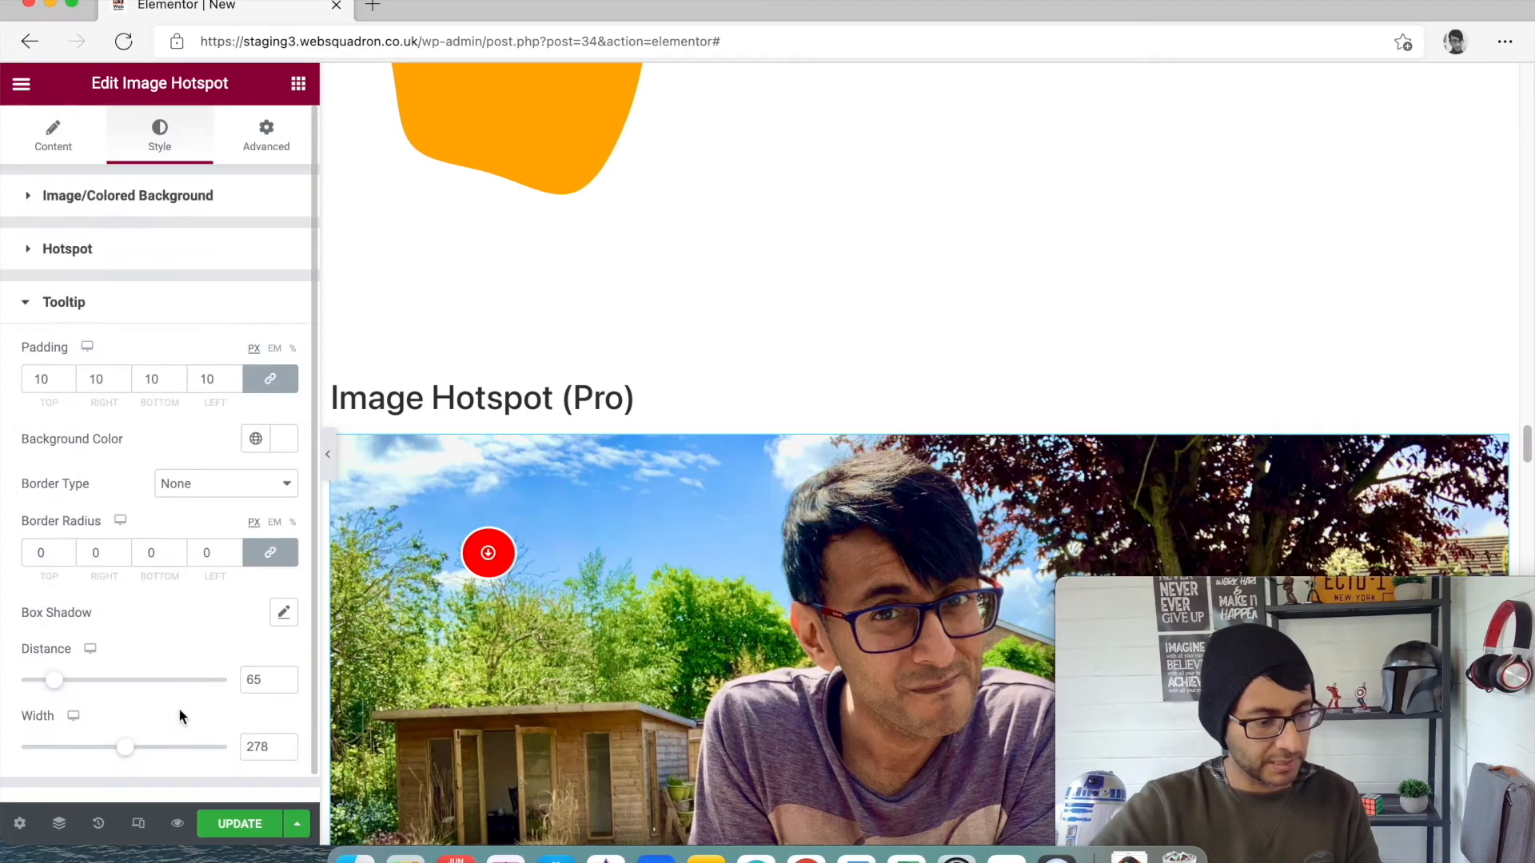
left_click_drag(124, 719, 53, 719)
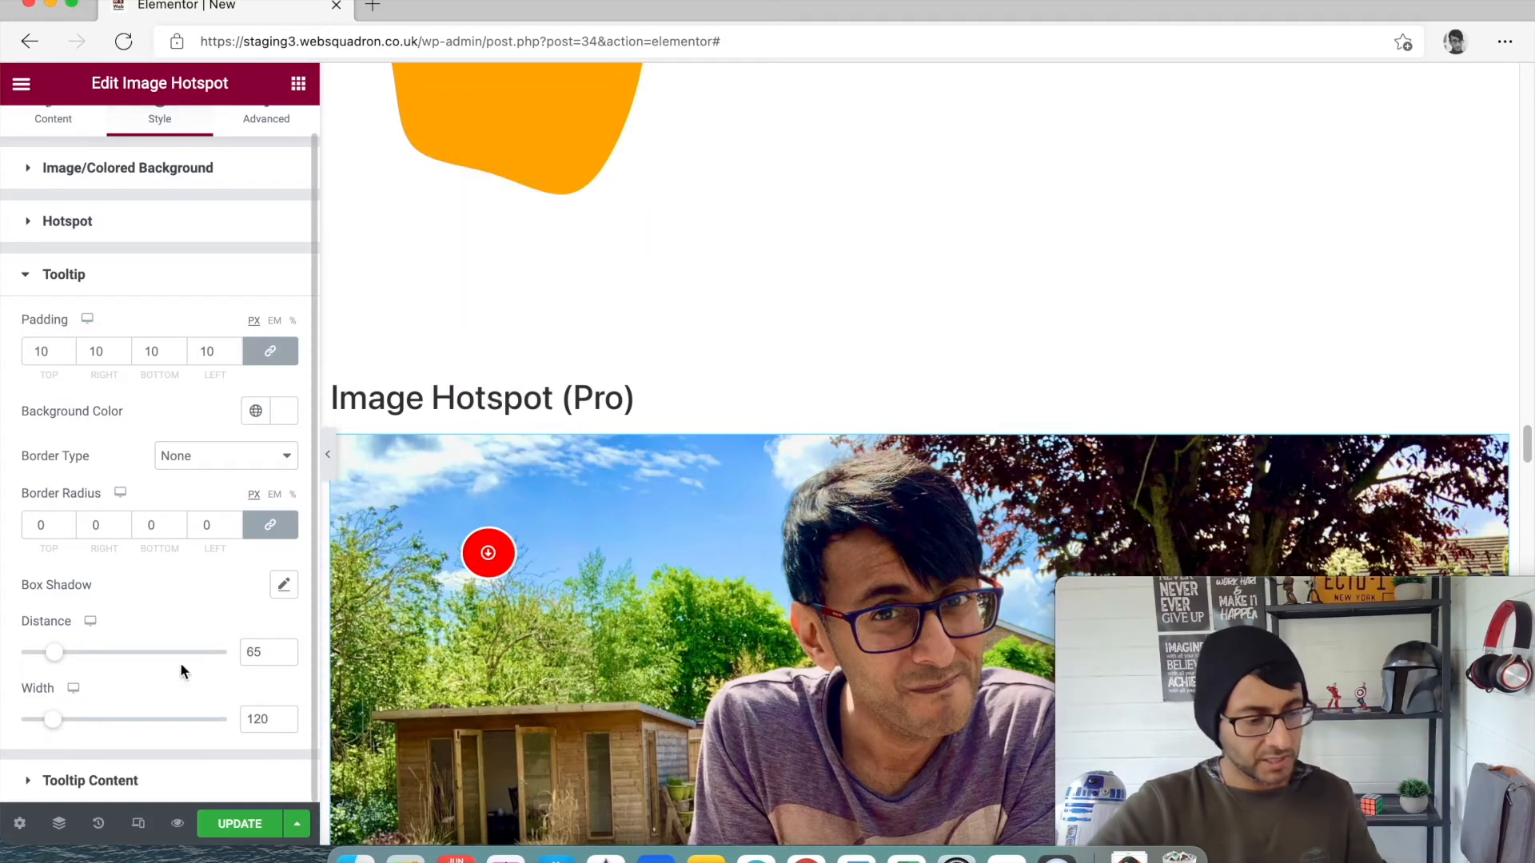
left_click_drag(94, 727, 113, 723)
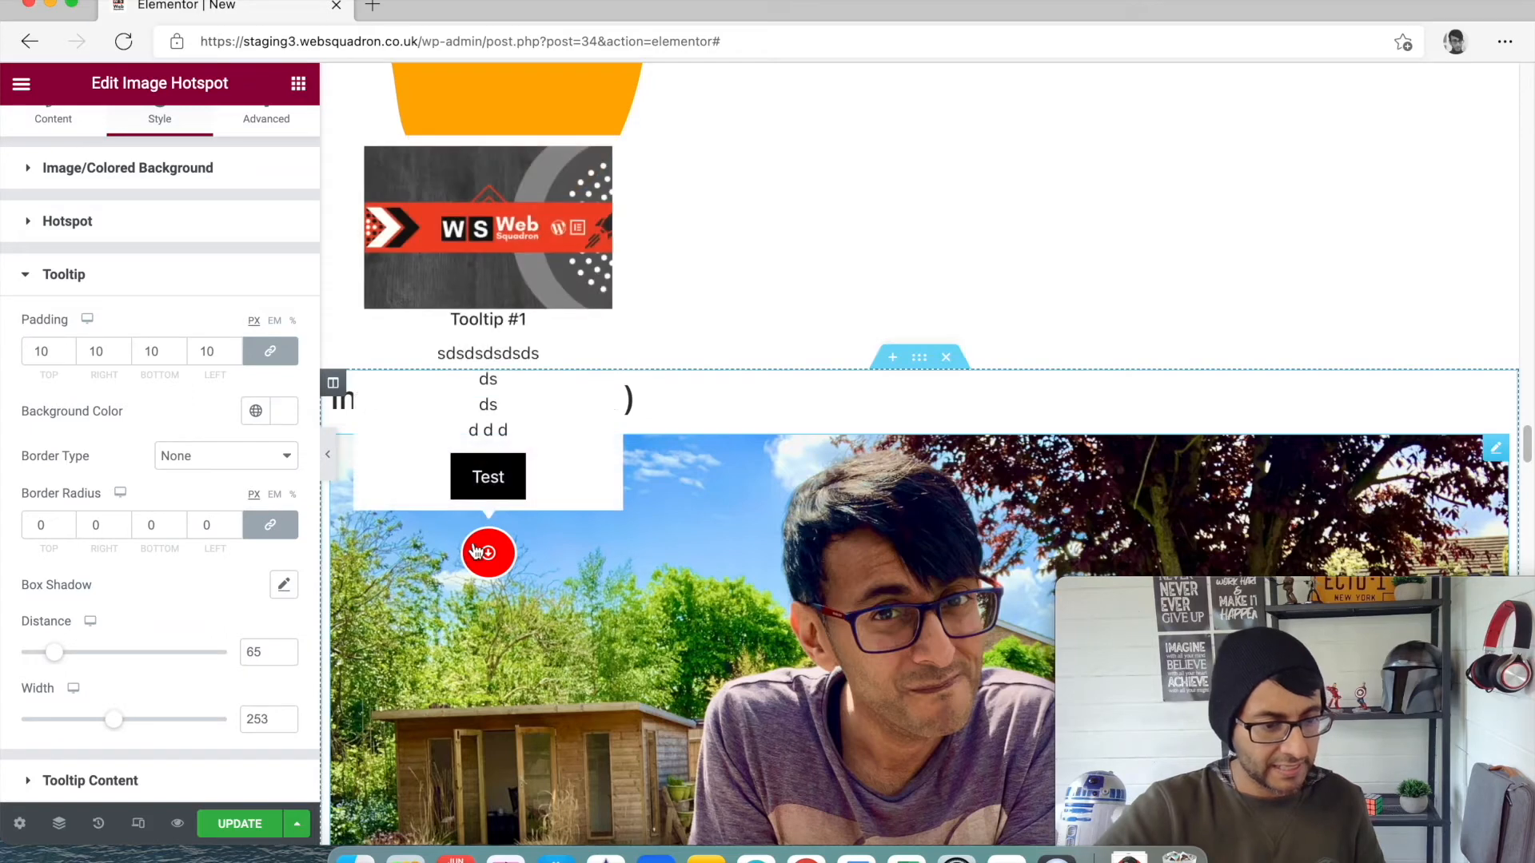
Set the tooltip content's image height to 135 and preview the tooltip on the red hotspot.
left_click(147, 784)
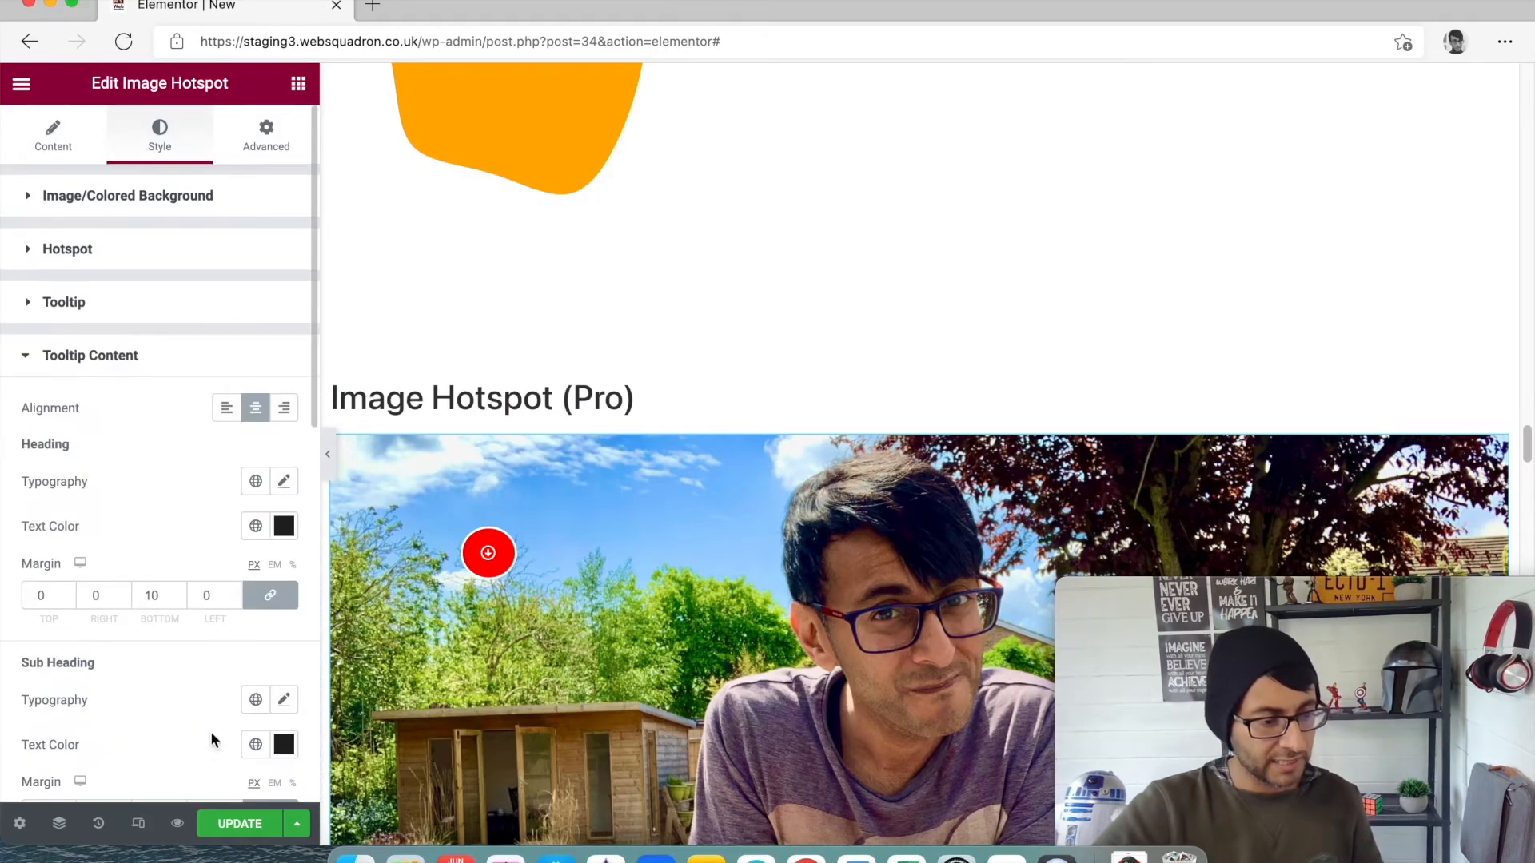
scroll(183, 645, "down", 2)
scroll(183, 644, "down", 8)
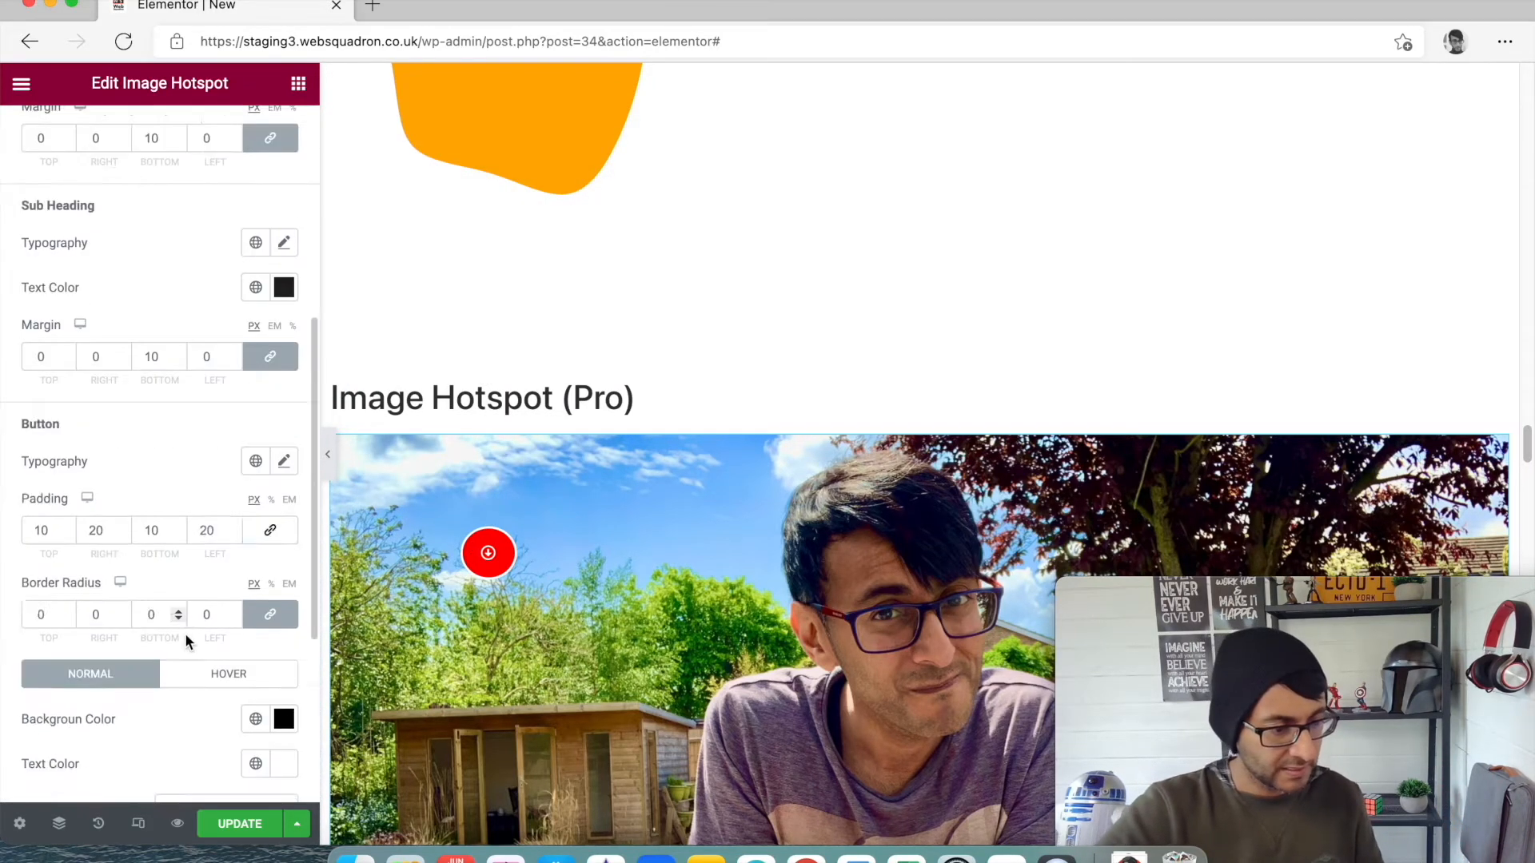
mouse_move(124, 605)
left_mouse_down()
mouse_move(85, 602)
mouse_move(175, 606)
mouse_move(116, 608)
left_mouse_up()
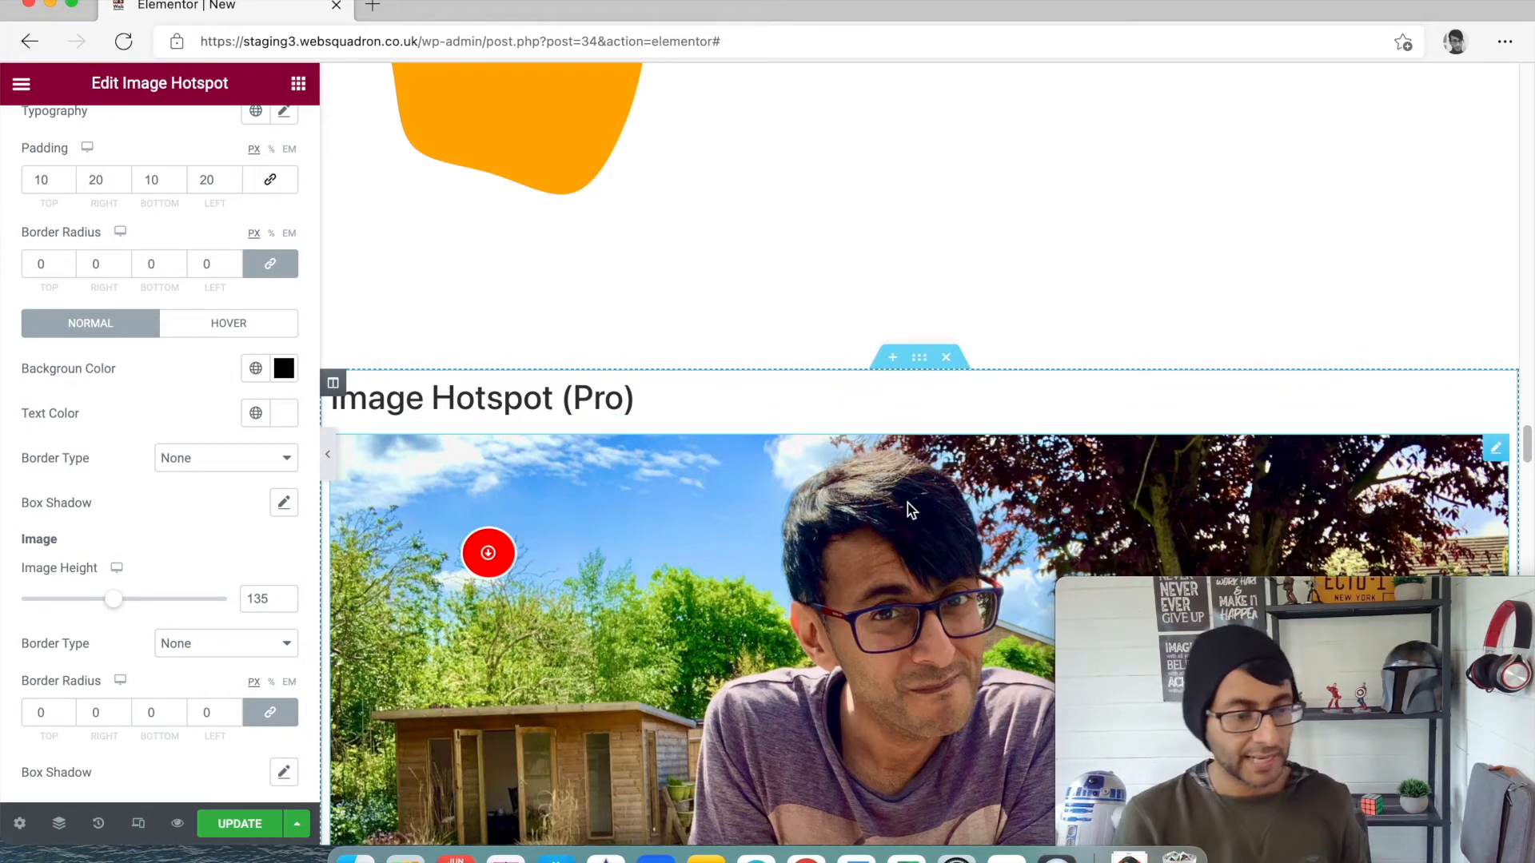
left_click(524, 563)
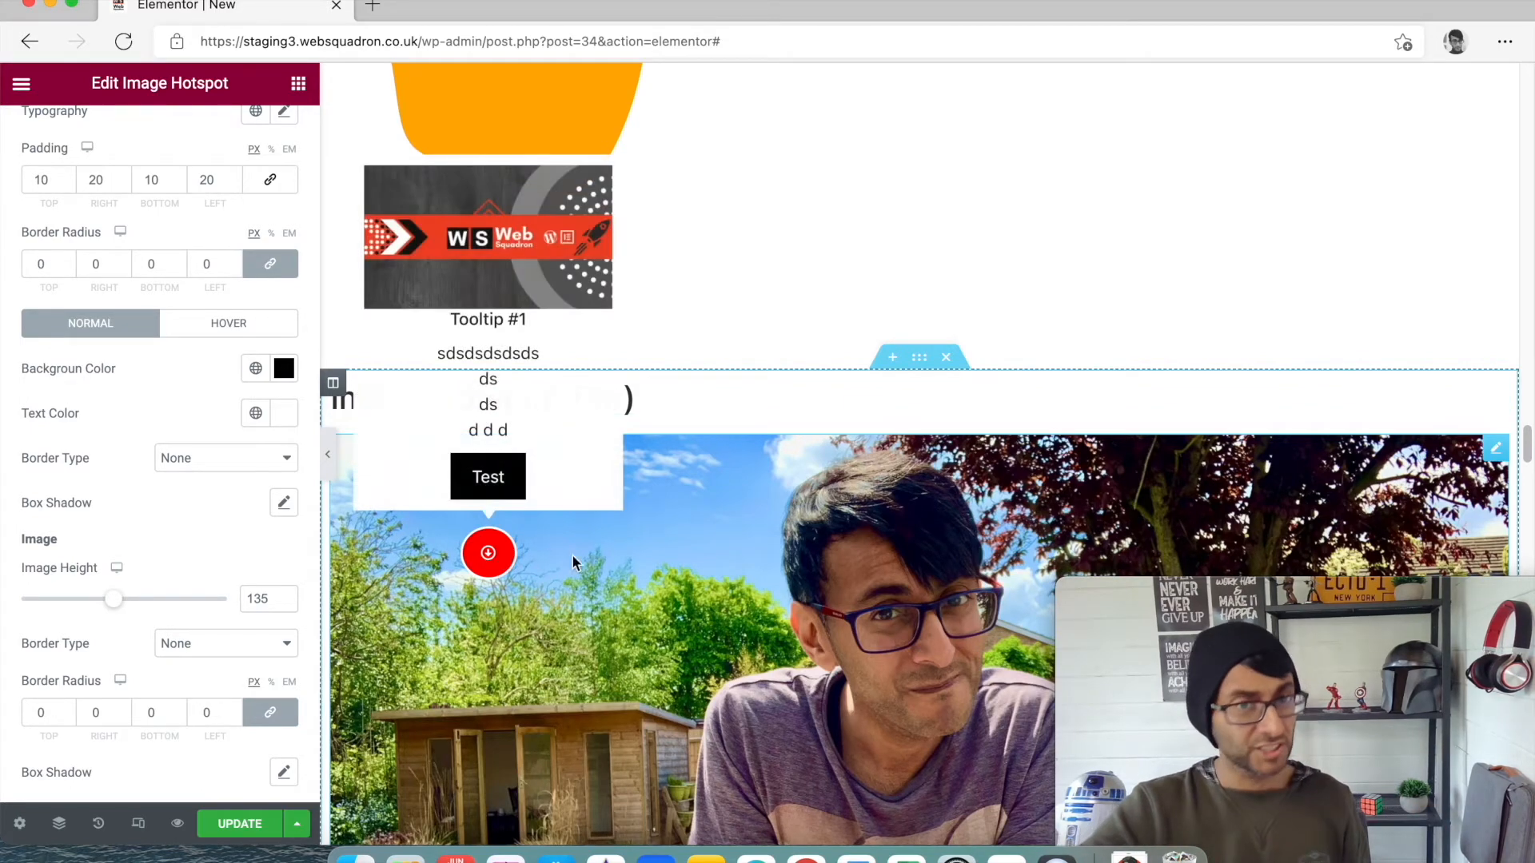
Open the Image Magnifier widget's settings and widen its container to 36%.
scroll(524, 563, "down", 10)
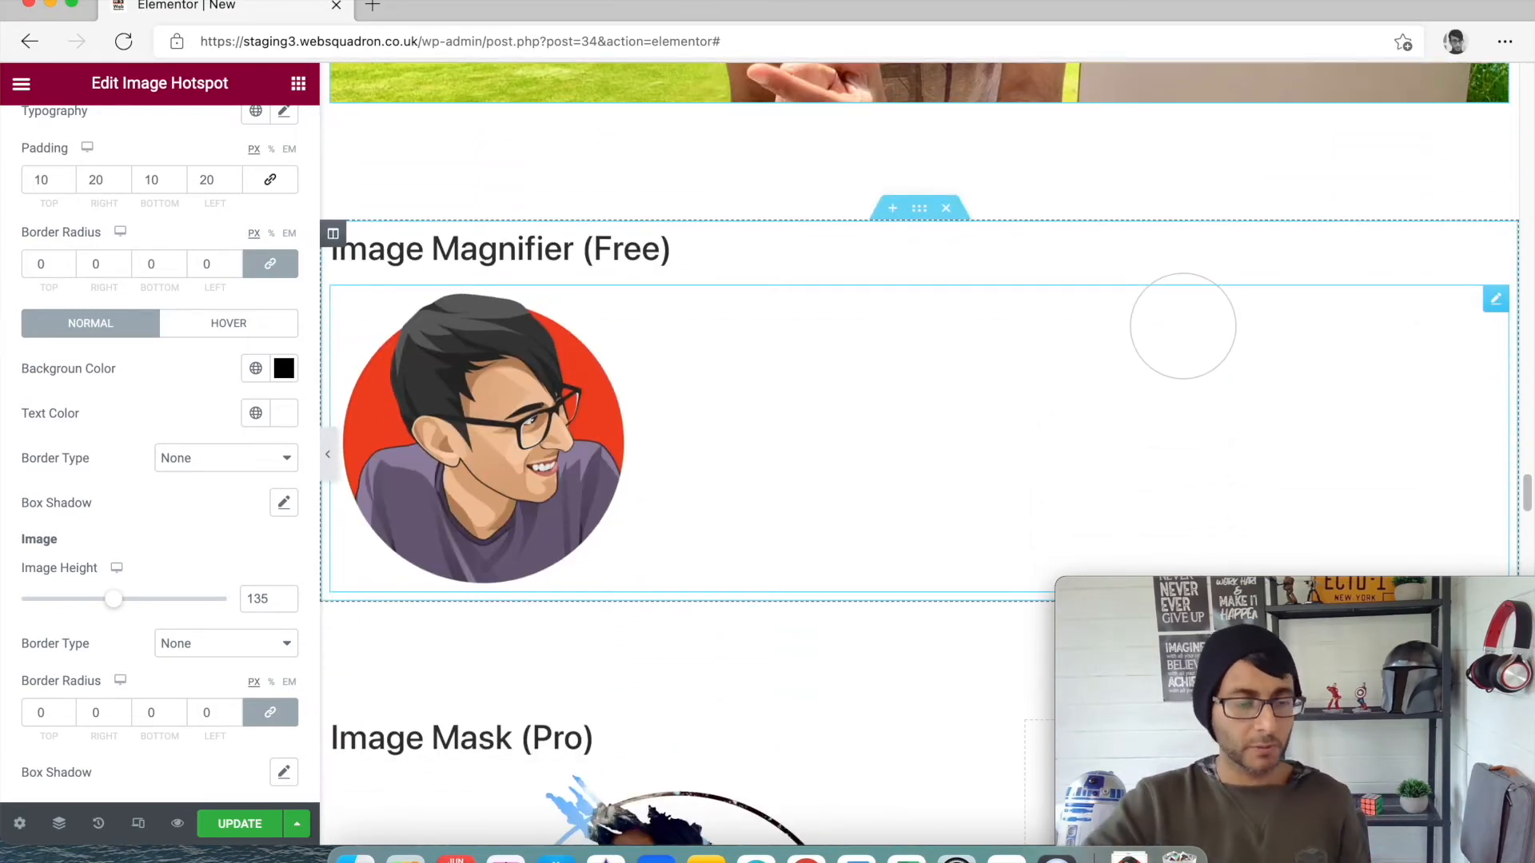
scroll(929, 443, "up", 5)
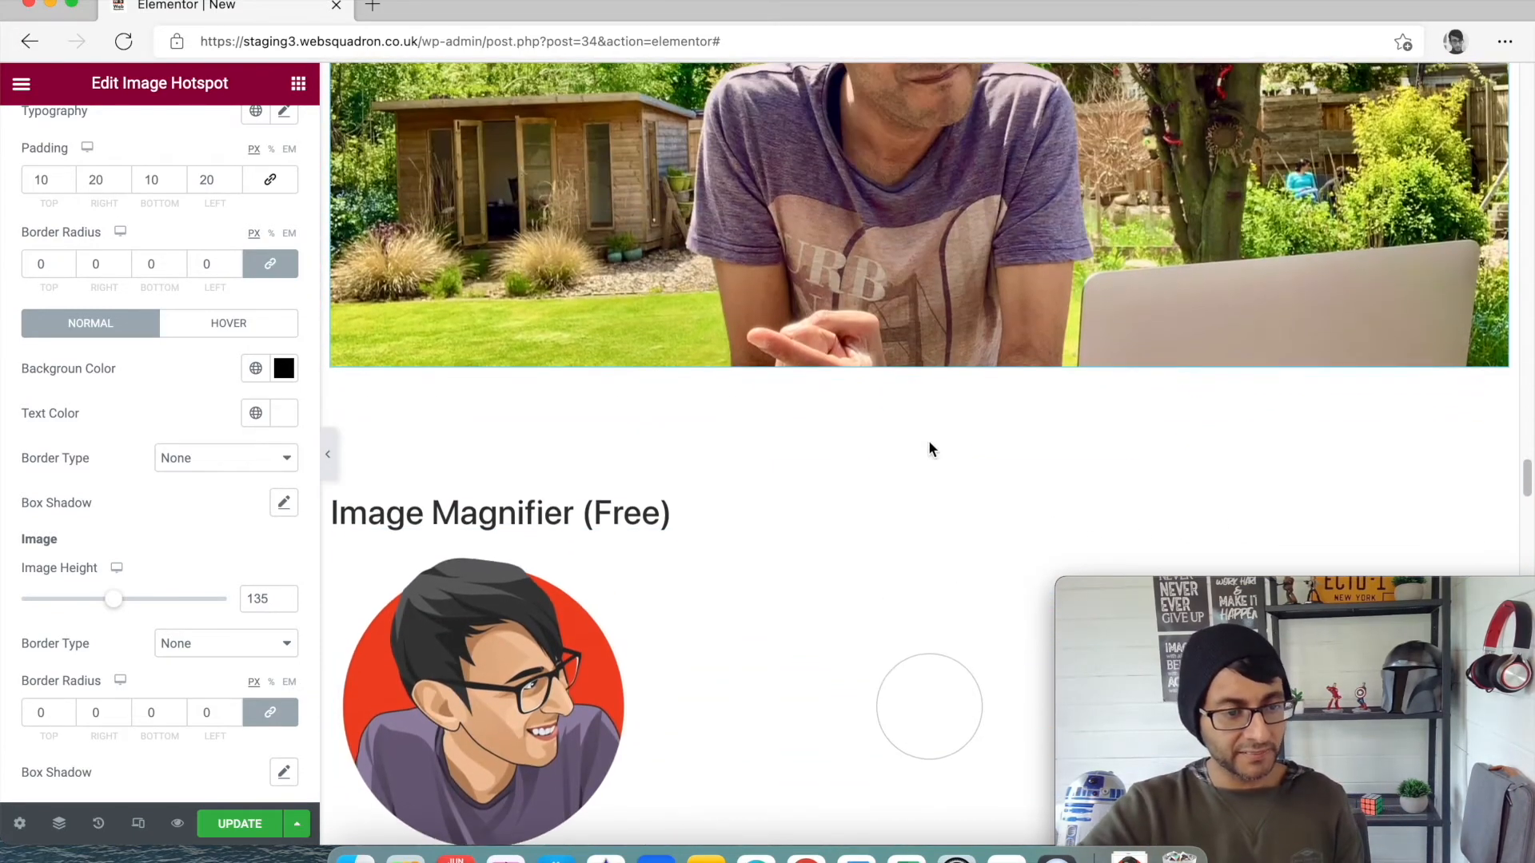
scroll(929, 443, "up", 8)
scroll(813, 393, "down", 10)
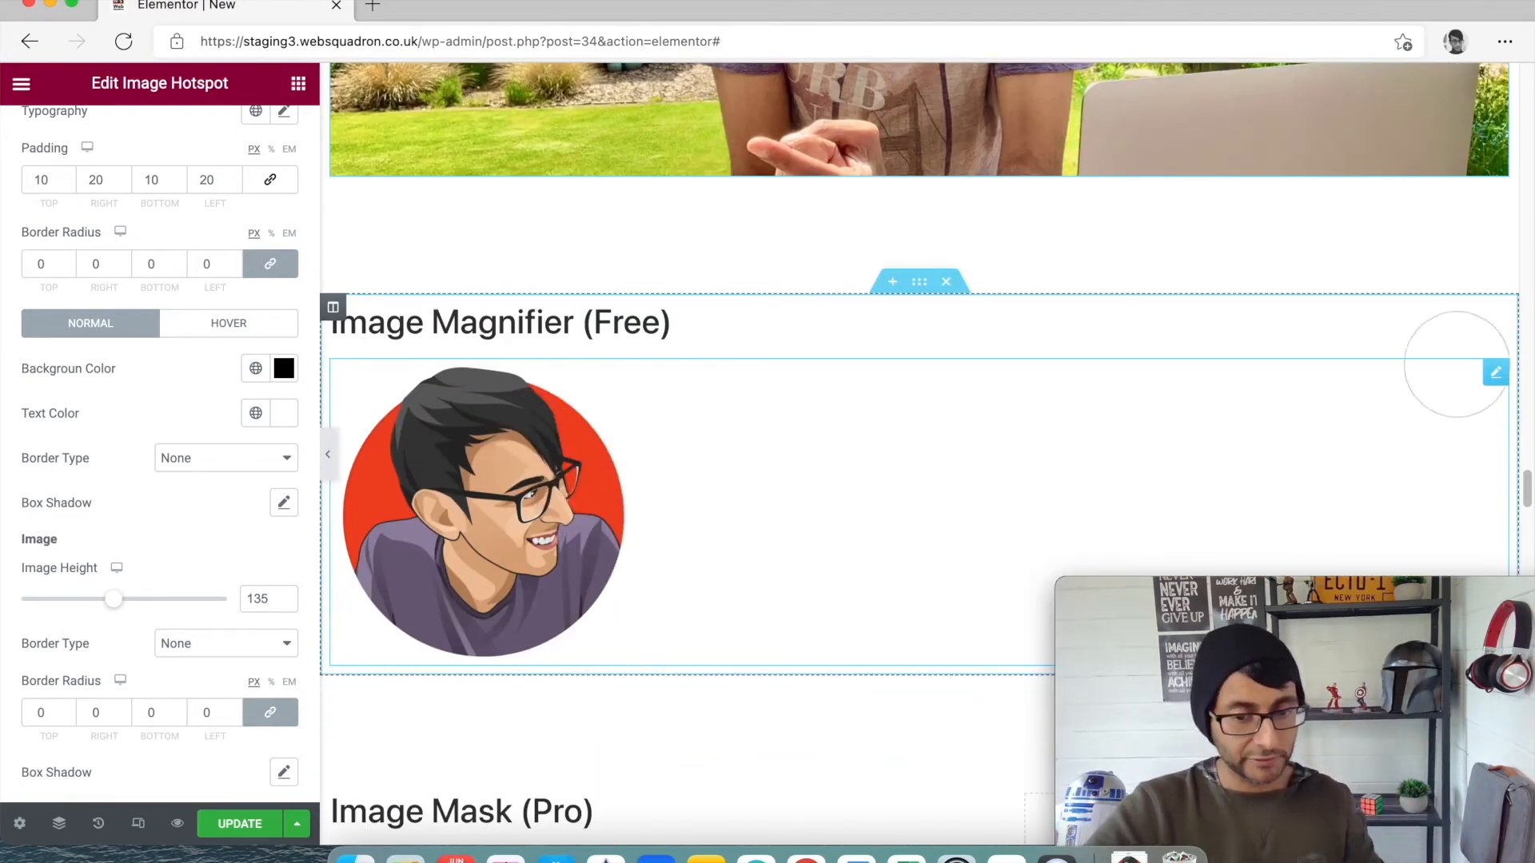
left_click(1496, 372)
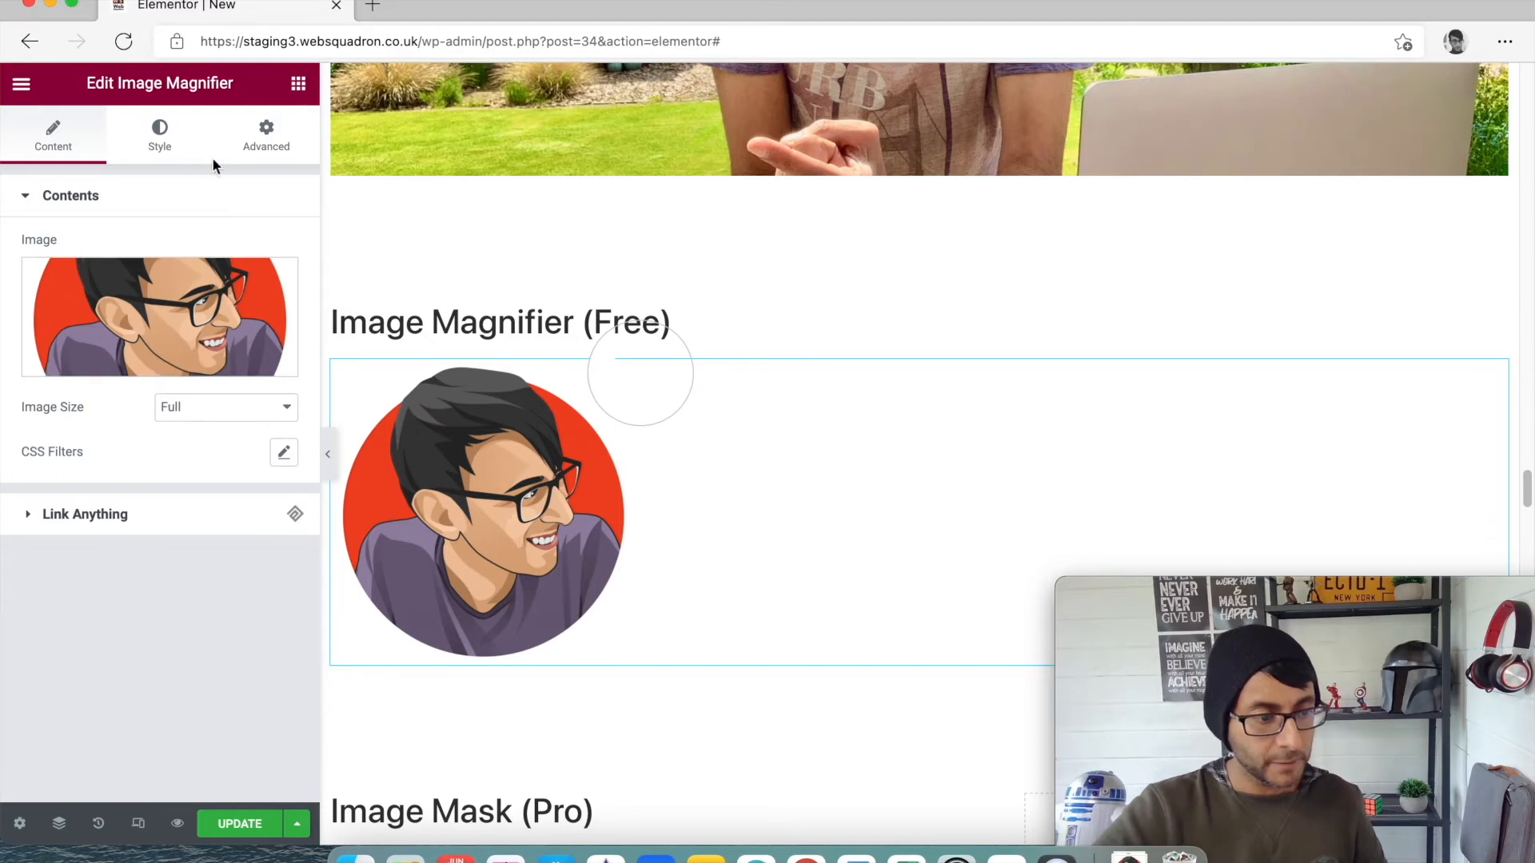
left_click(170, 148)
left_click(64, 152)
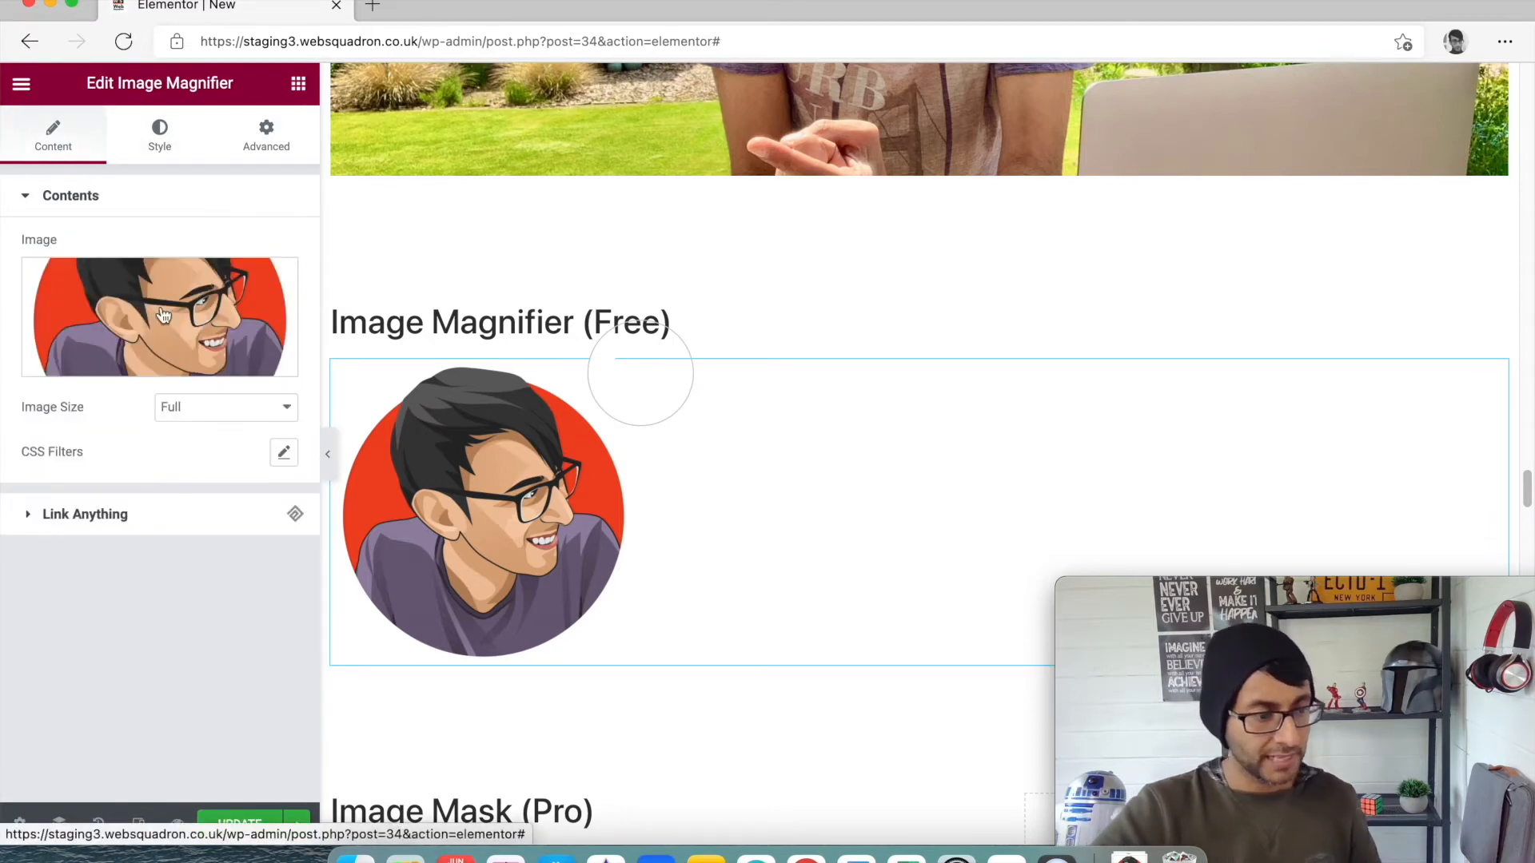
left_click(164, 155)
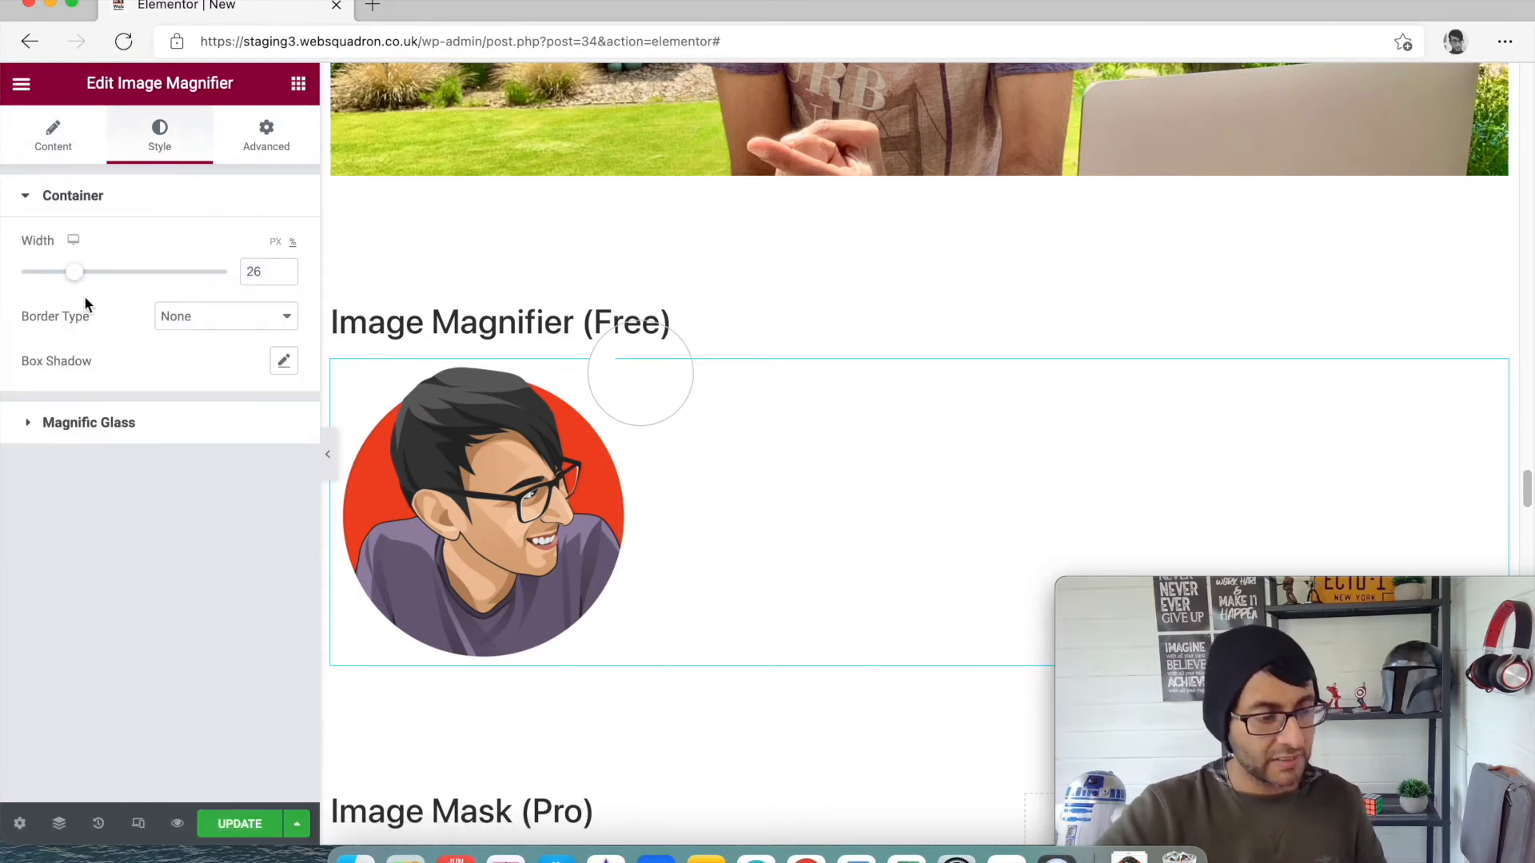
mouse_move(78, 284)
left_mouse_down()
mouse_move(124, 282)
mouse_move(99, 288)
left_mouse_up()
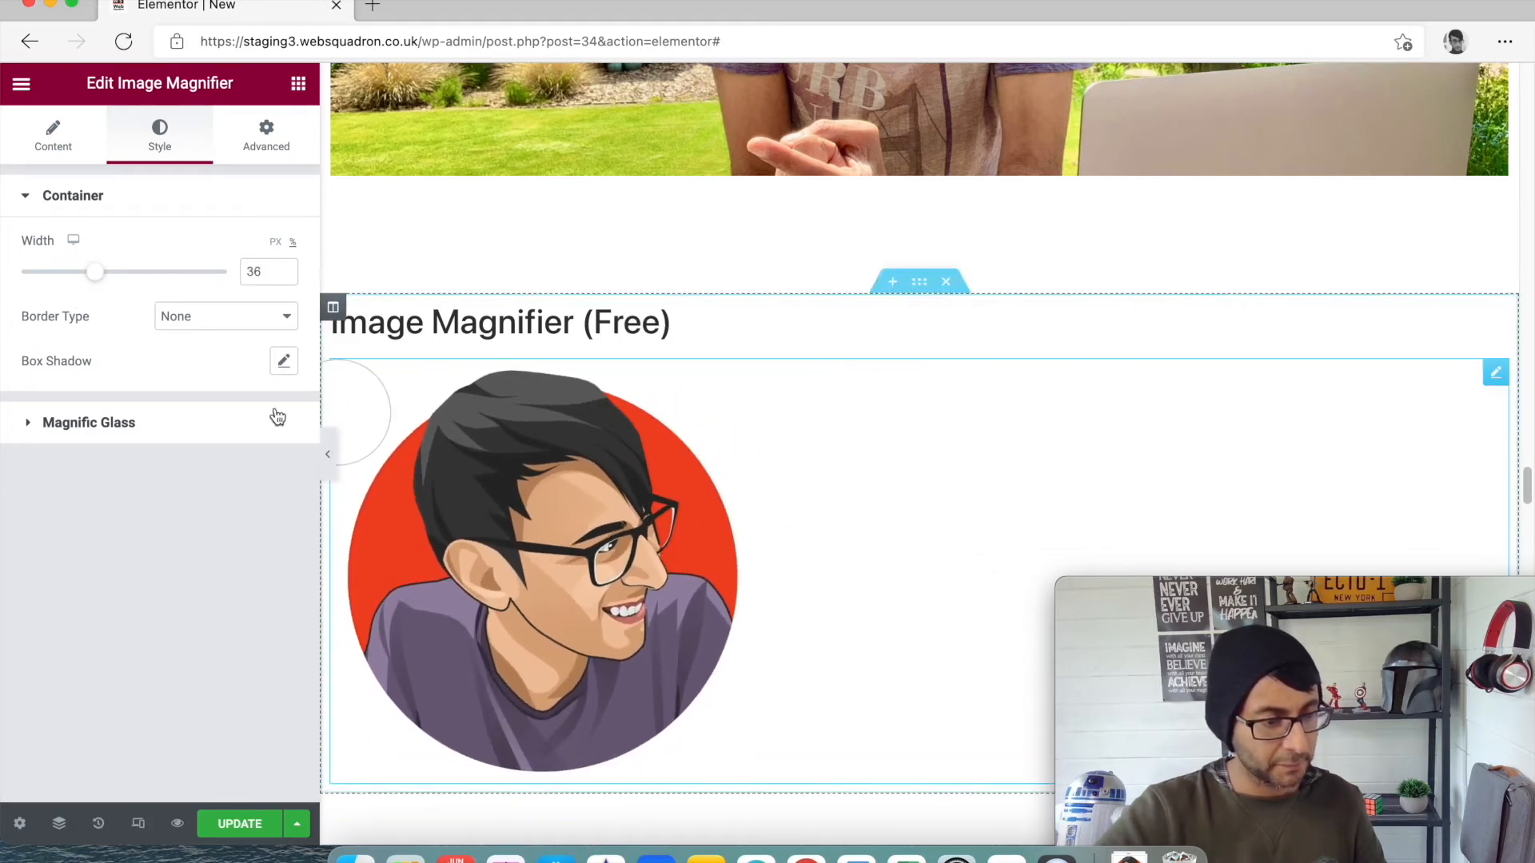
Set the magnifying glass's height and width to 50 each, and return to the widget's content settings.
left_click(123, 423)
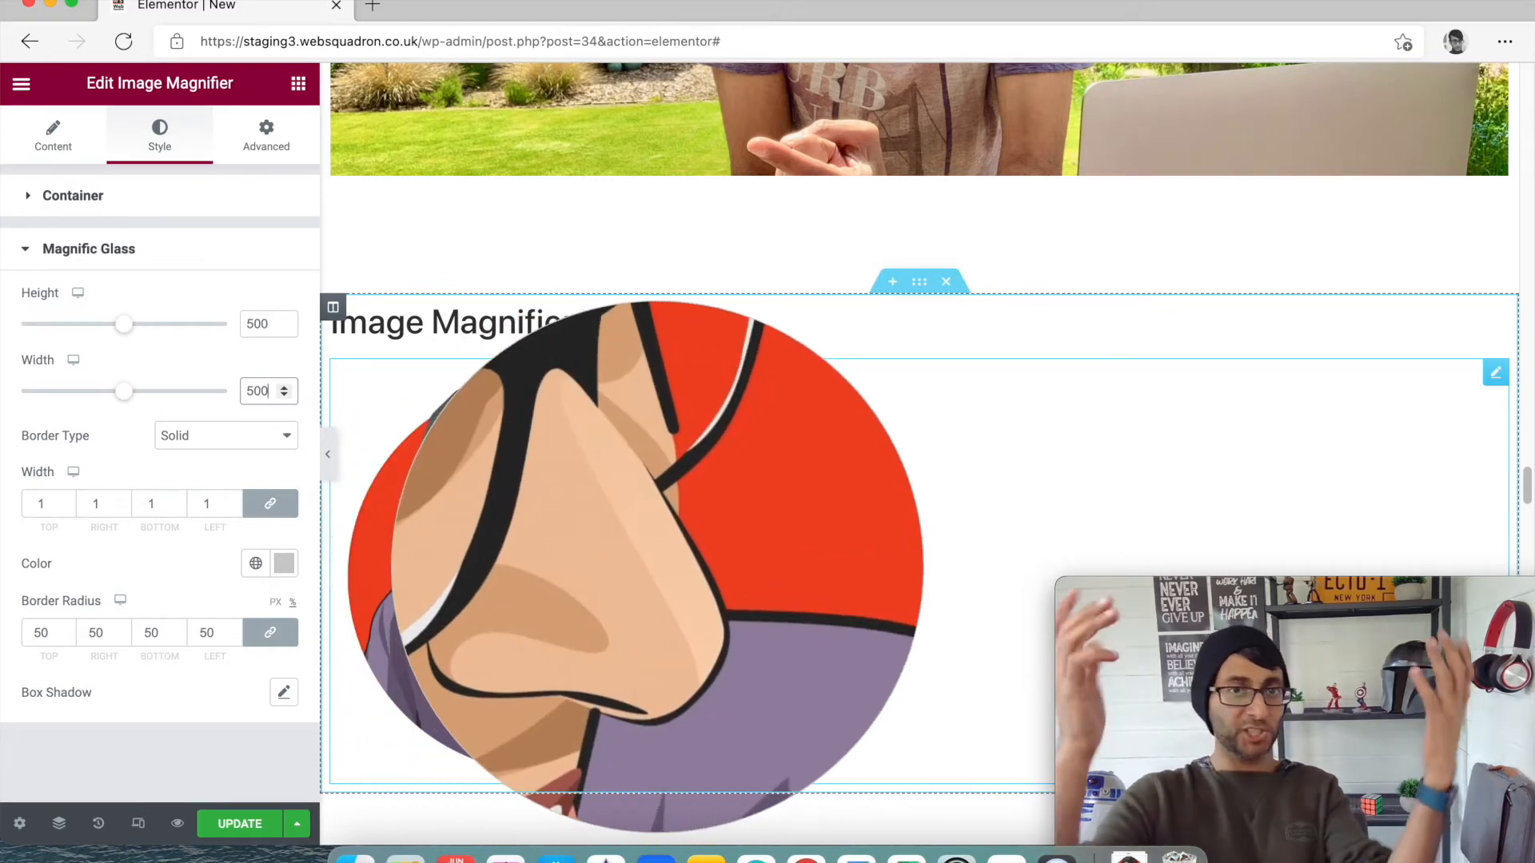
left_click_drag(275, 326, 238, 330)
type("50")
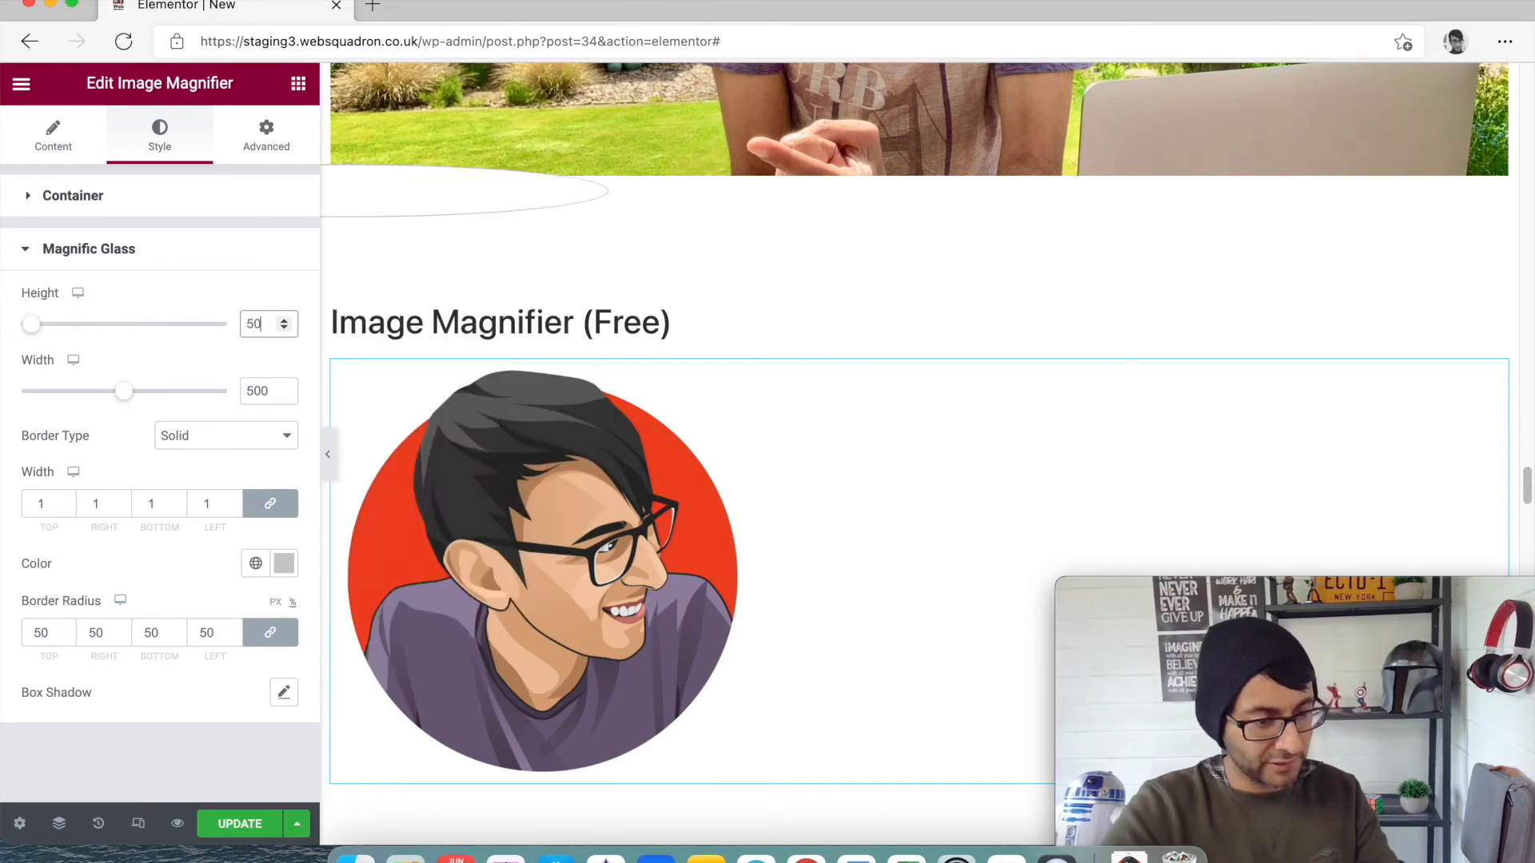
type("50")
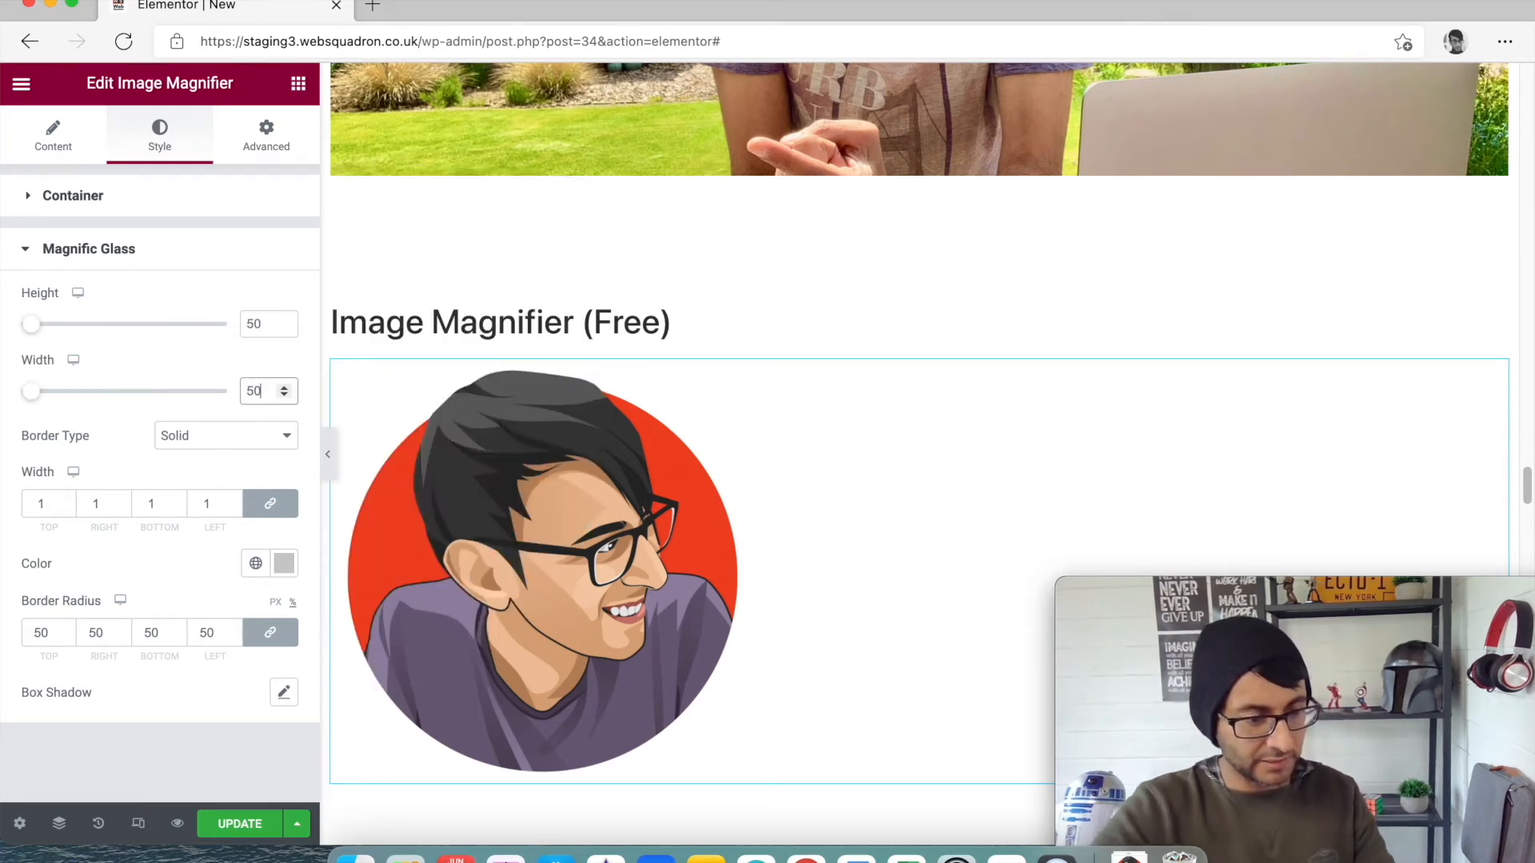
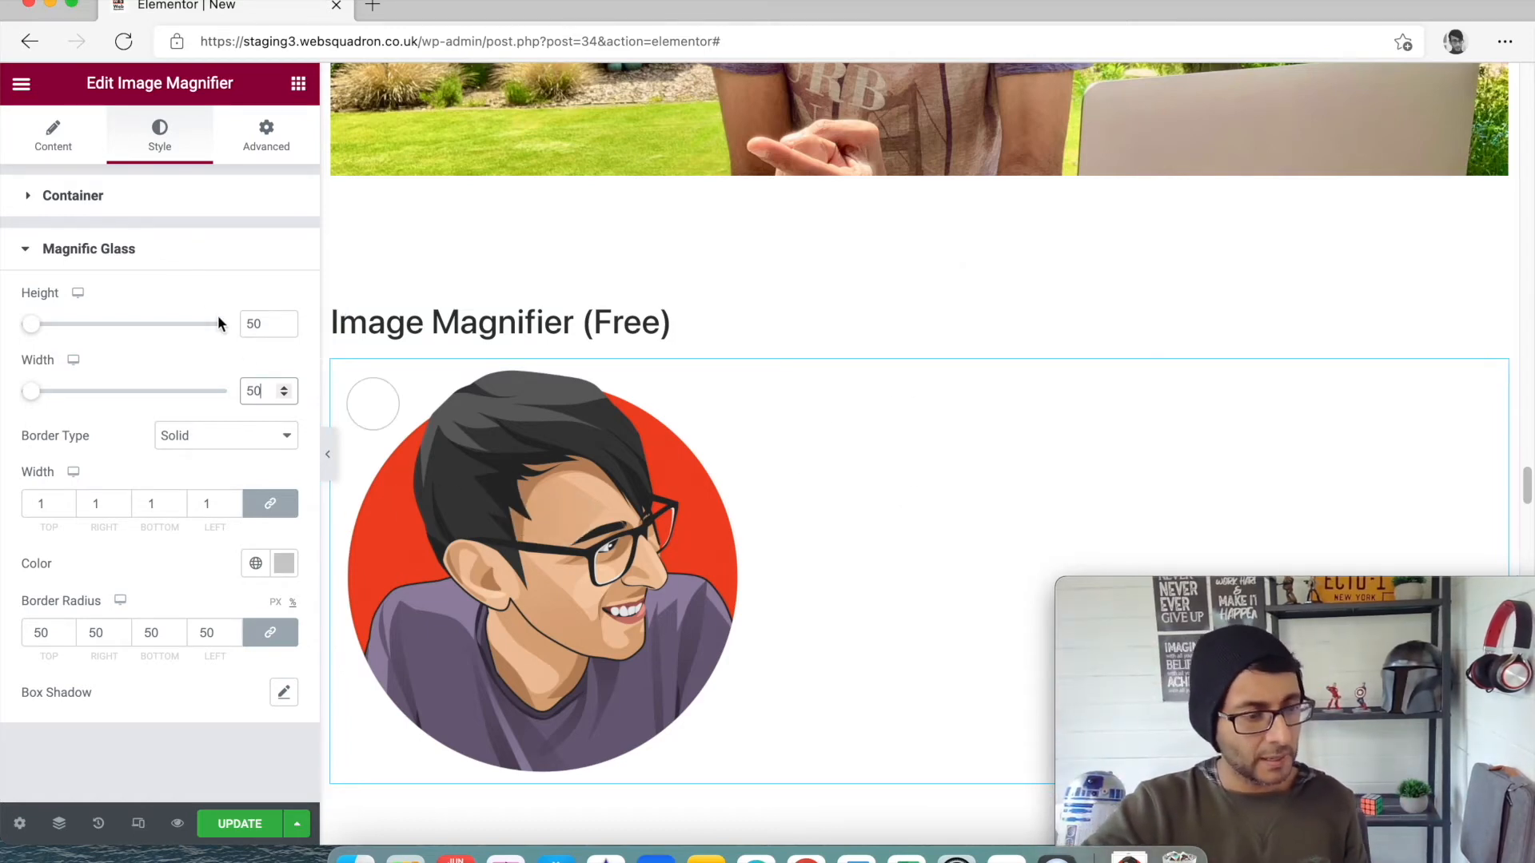
left_click(73, 152)
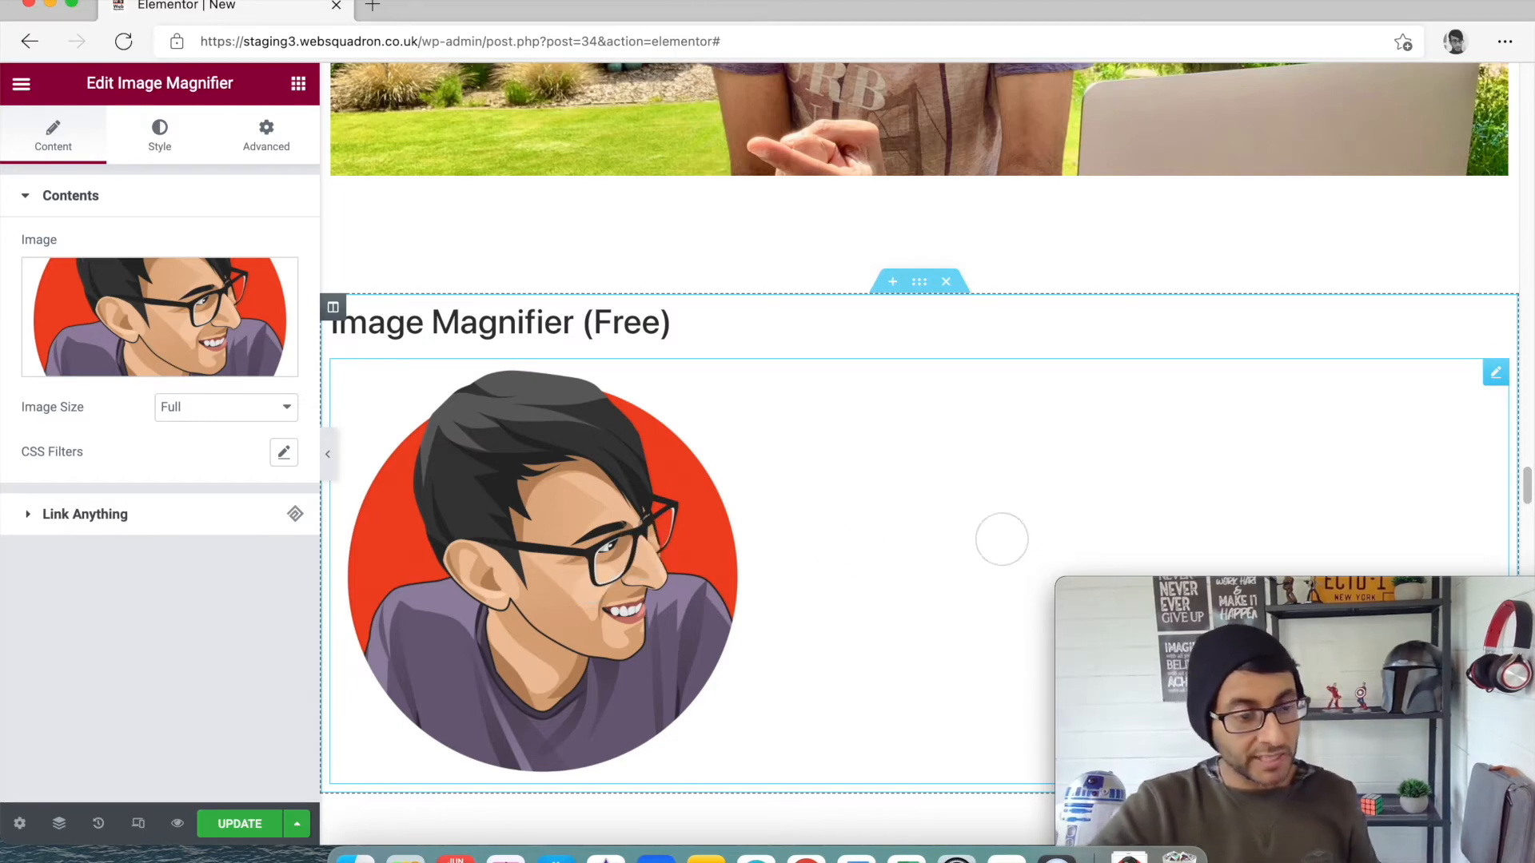
Open the Image Mask widget, browse its mask shapes and widen the settings panel to show more per row.
scroll(1063, 542, "down", 10)
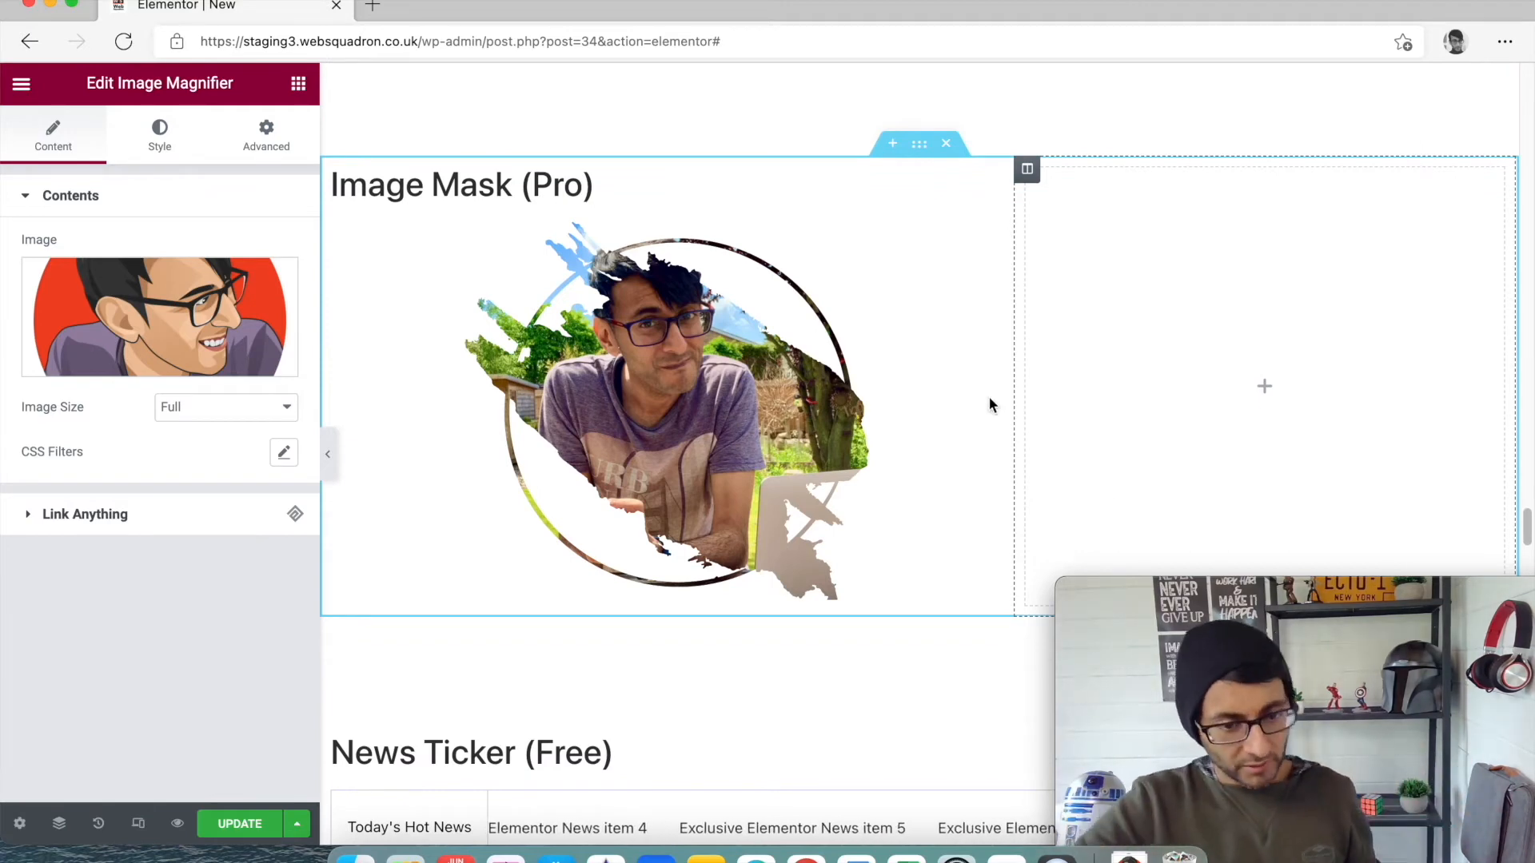
left_click(985, 235)
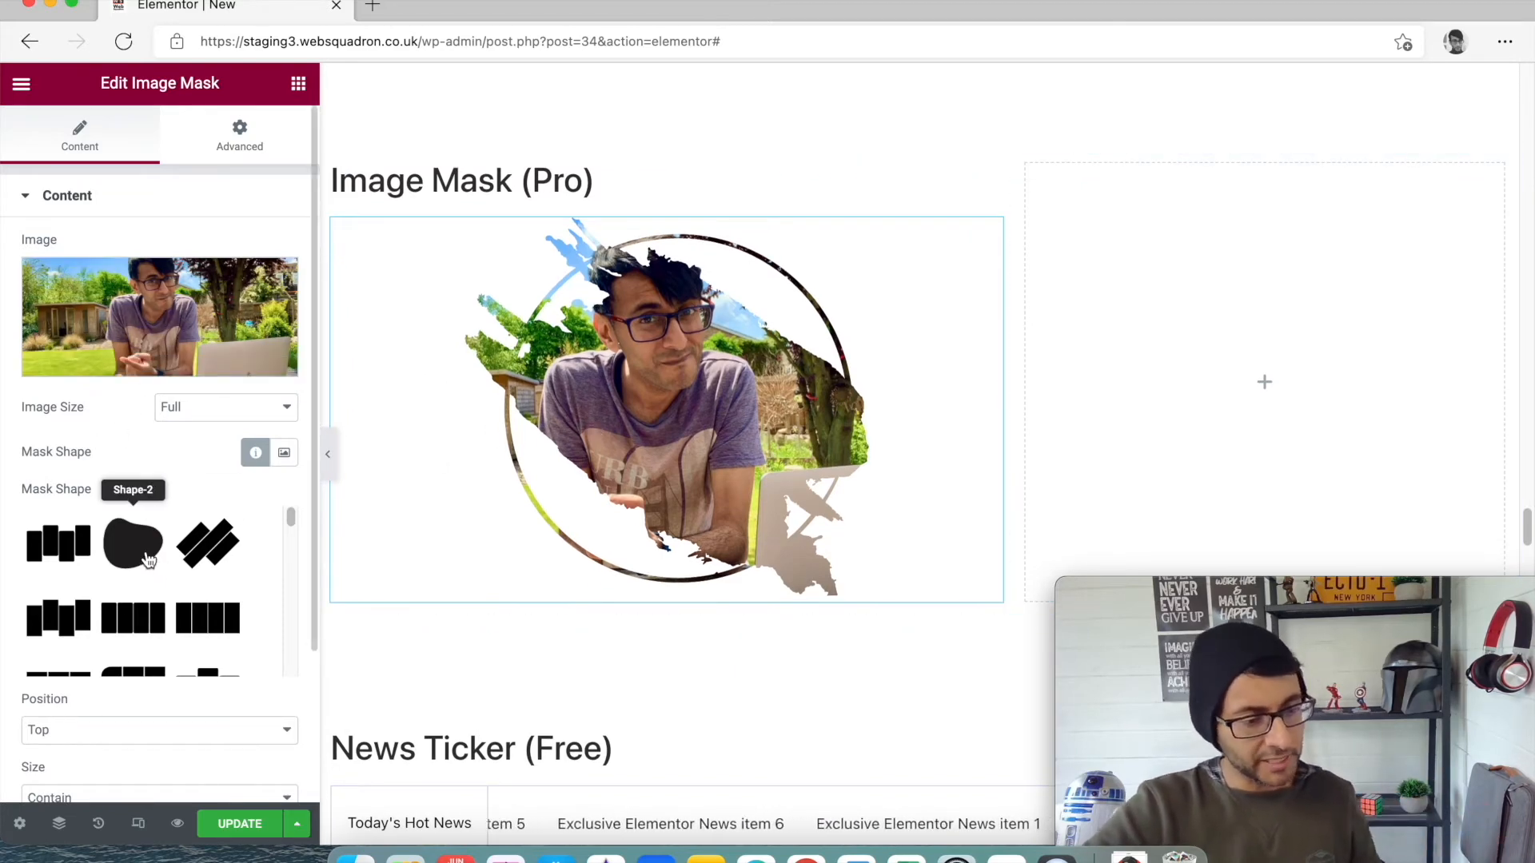
scroll(146, 558, "down", 5)
scroll(146, 558, "down", 8)
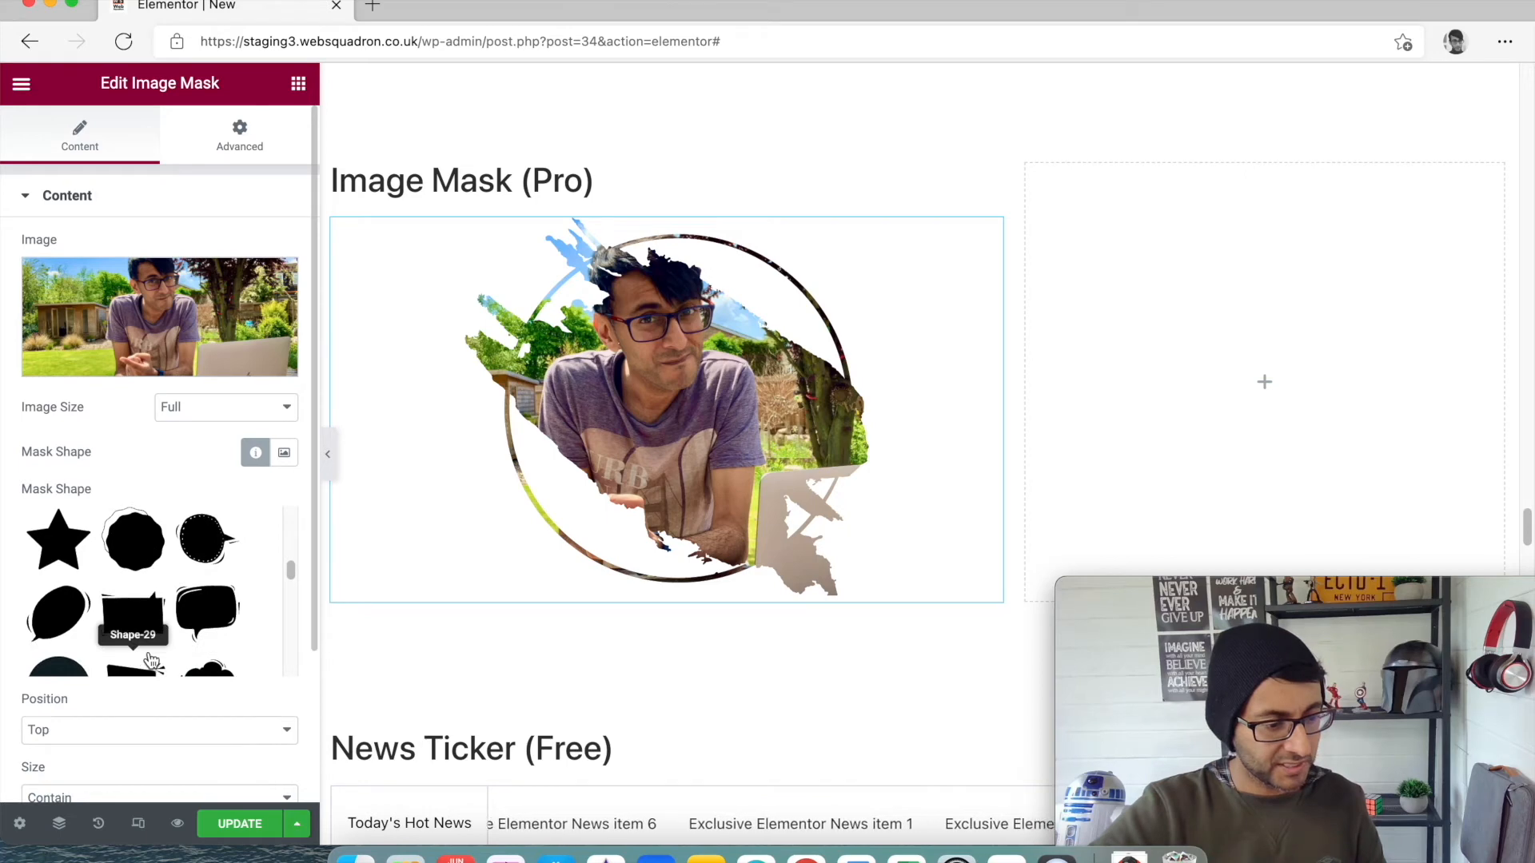
scroll(147, 607, "up", 2)
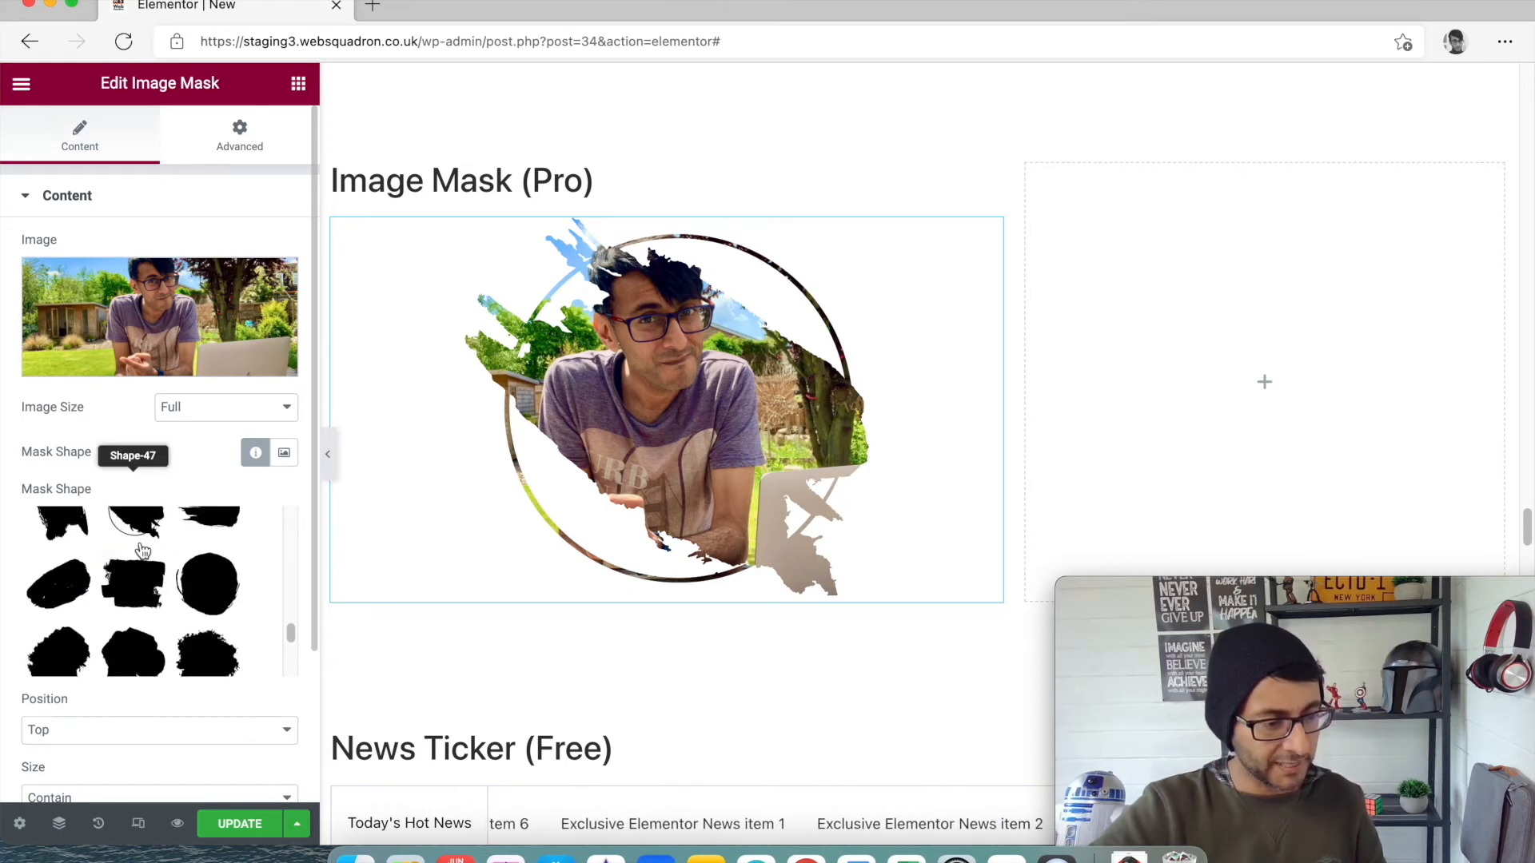
scroll(145, 544, "up", 1)
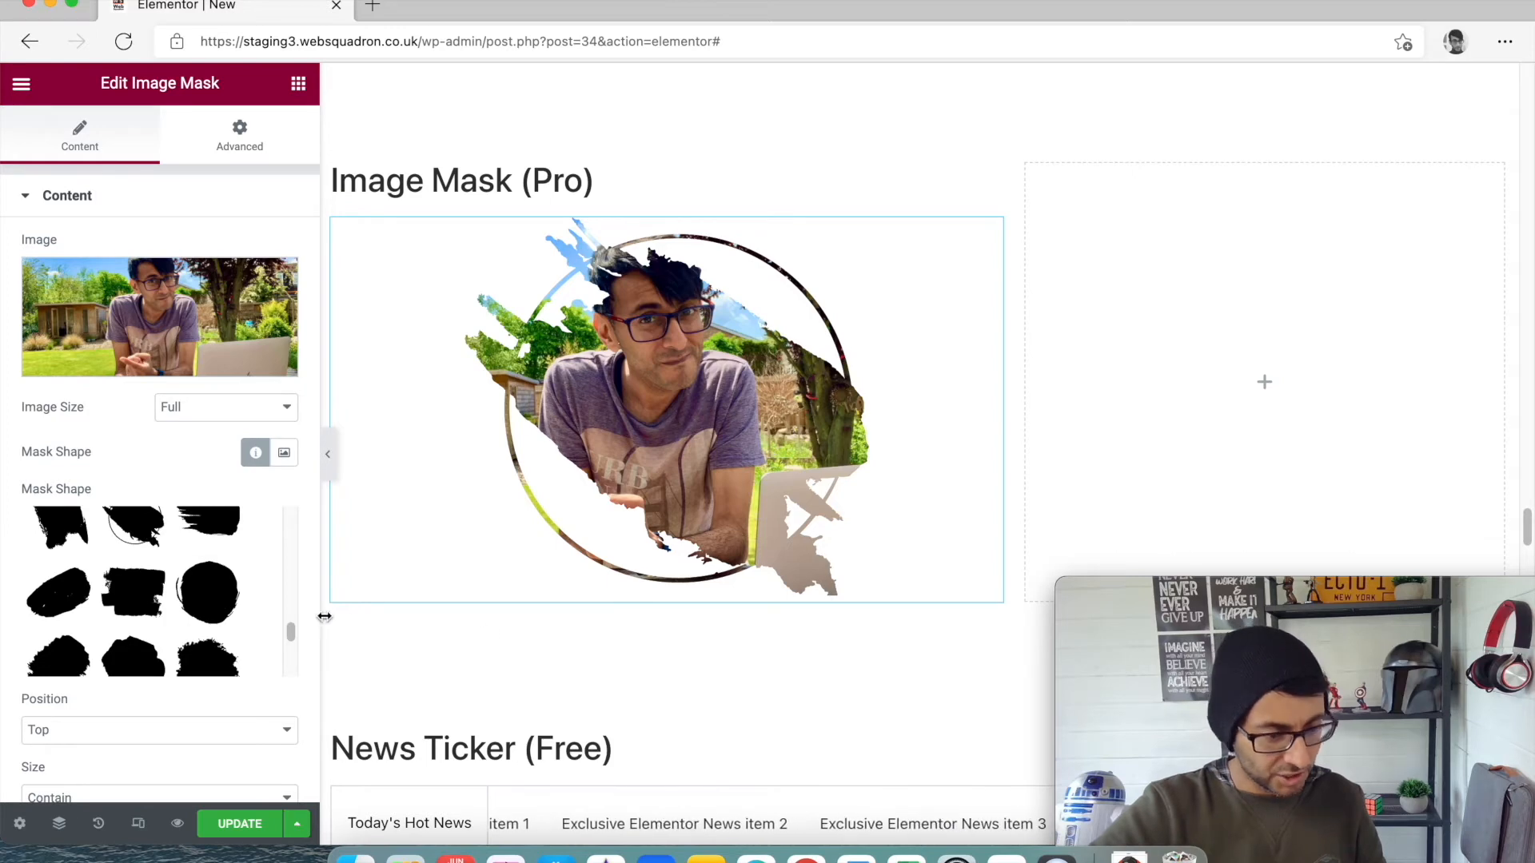
left_click_drag(347, 616, 527, 661)
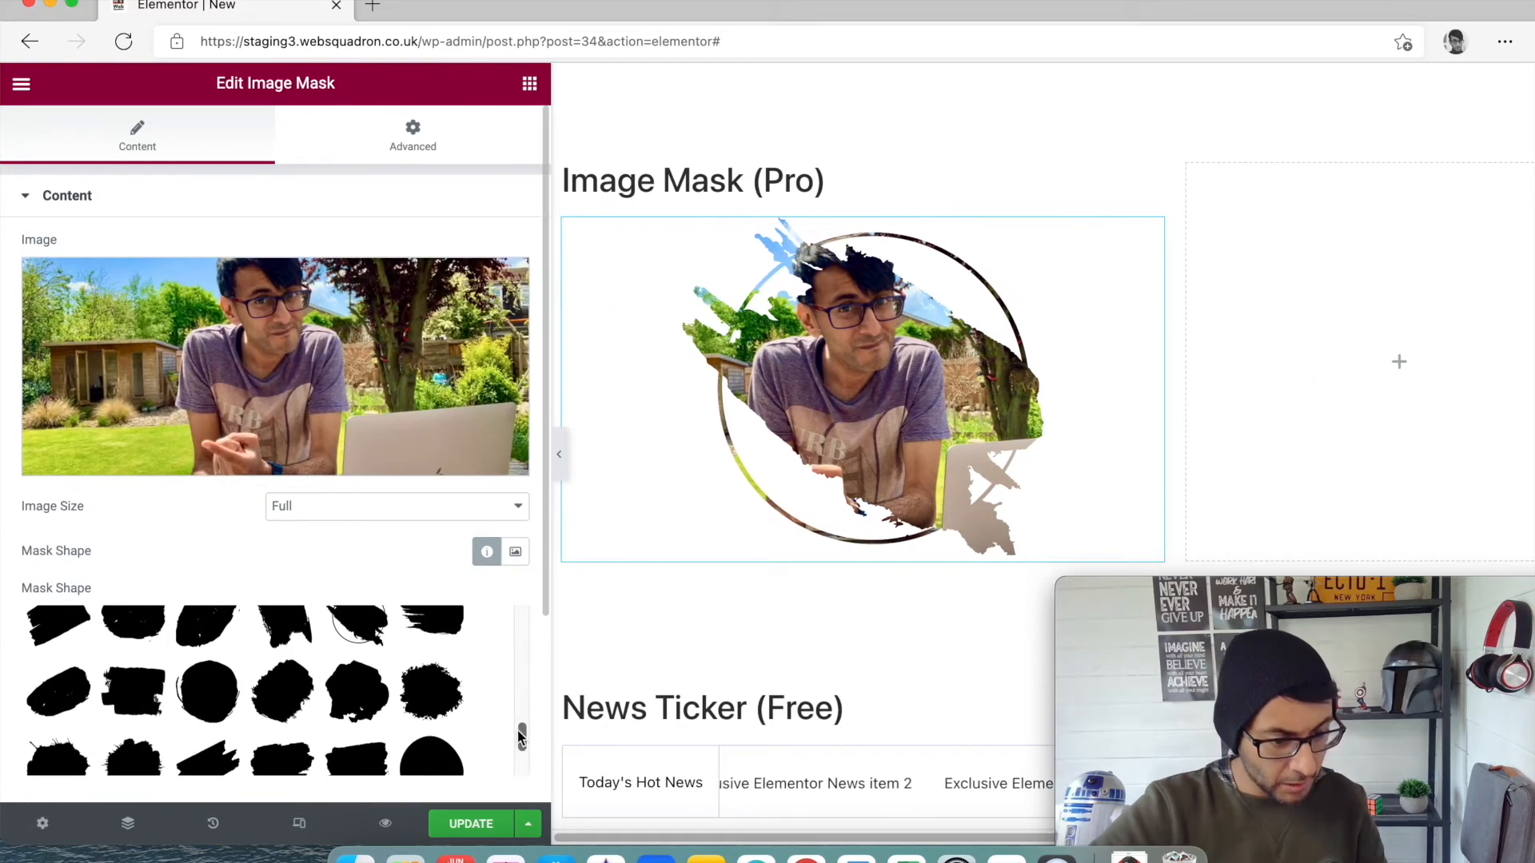
Try the rounded diagonal stripes and Shape-3 as the image's mask, and apply Shape-10.
scroll(521, 740, "down", 1)
left_click_drag(521, 740, 520, 688)
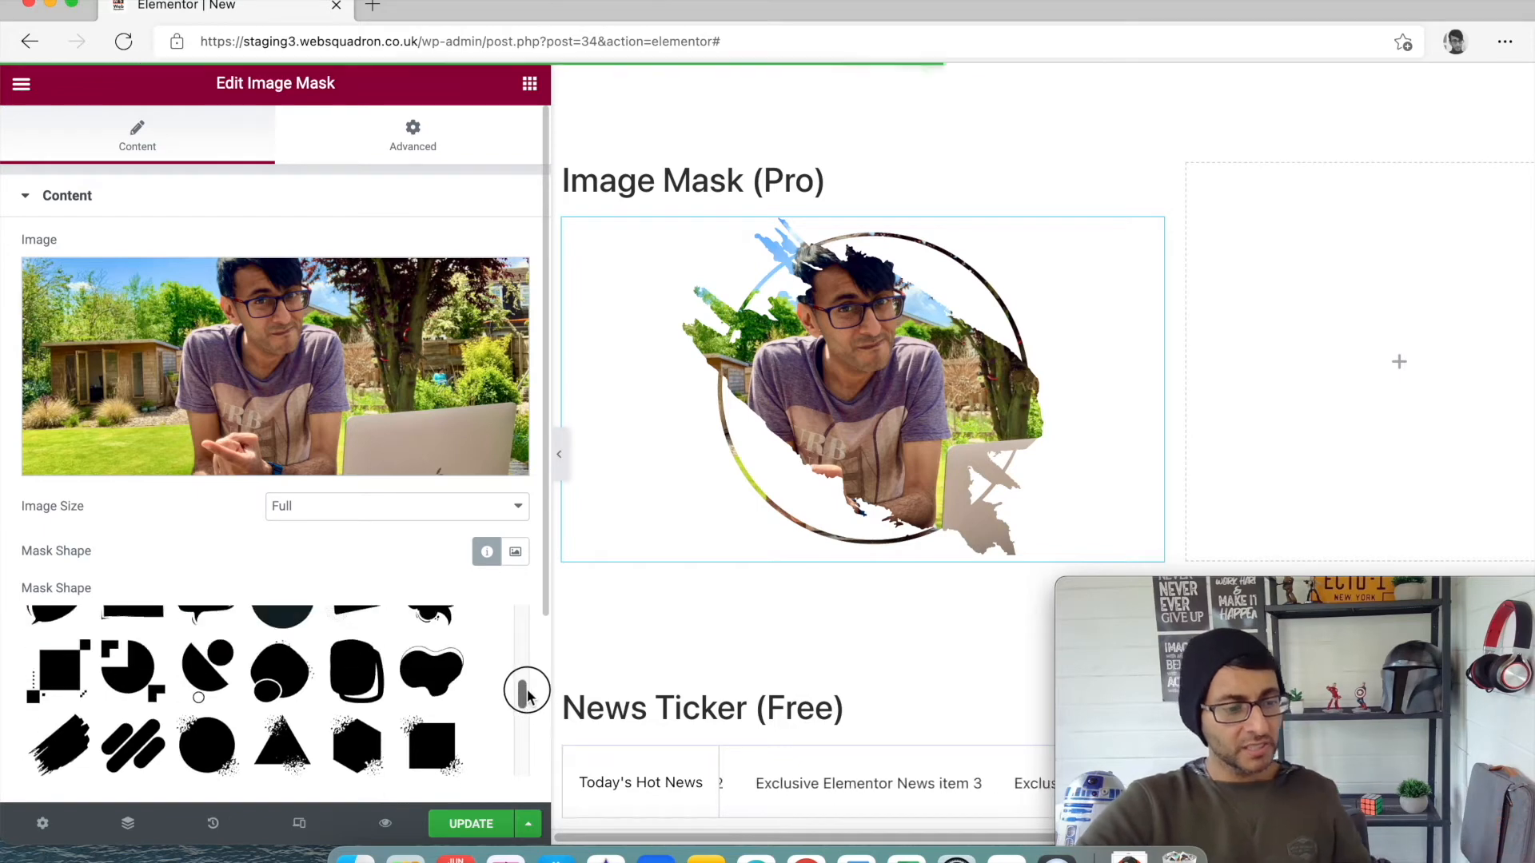
left_click(133, 758)
scroll(200, 703, "up", 3)
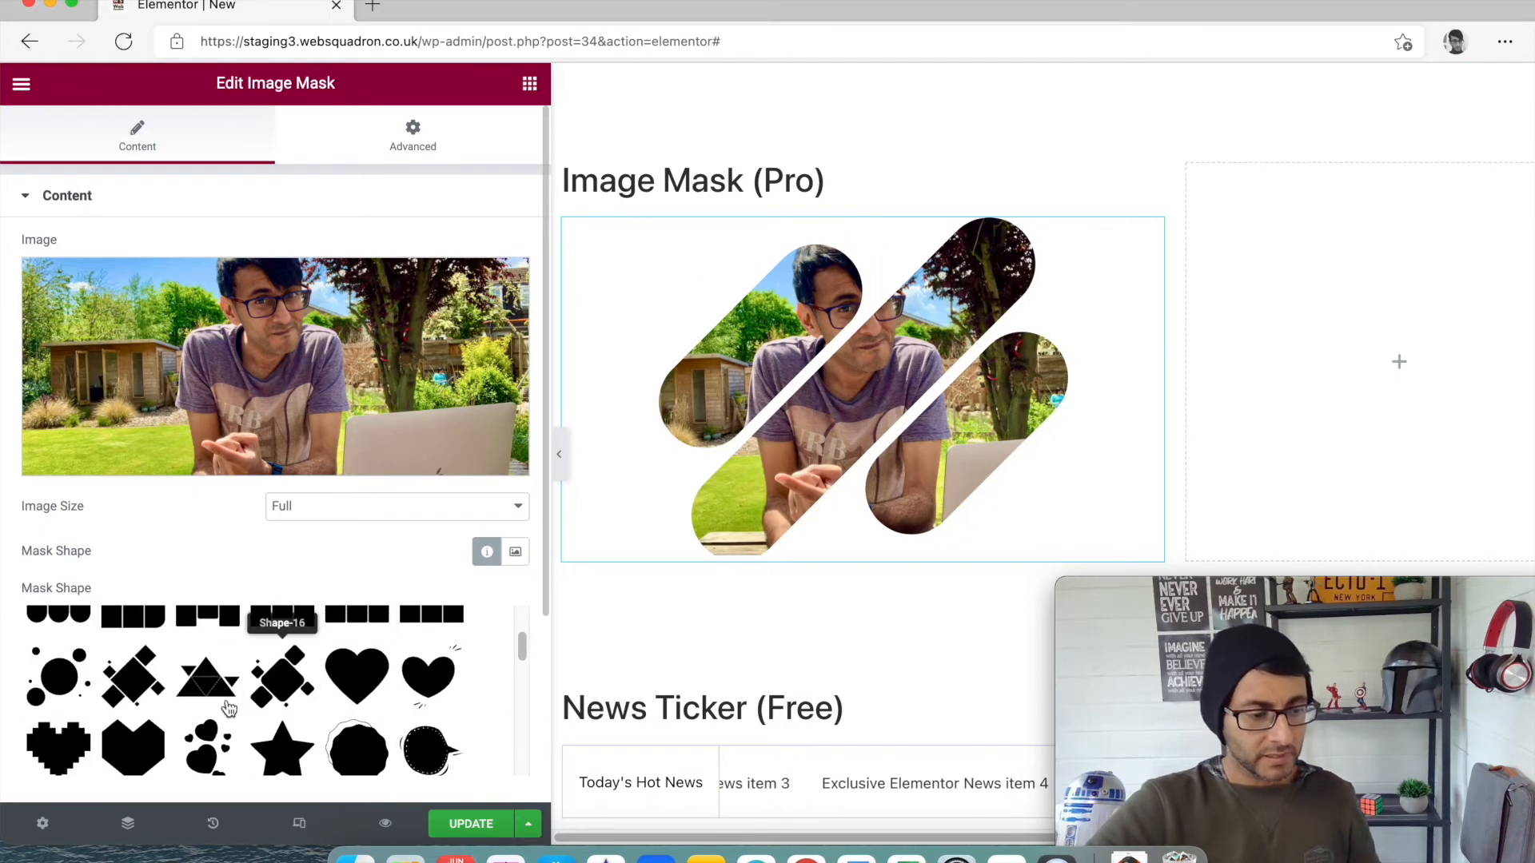
left_click(230, 700)
scroll(216, 687, "up", 5)
left_click(207, 660)
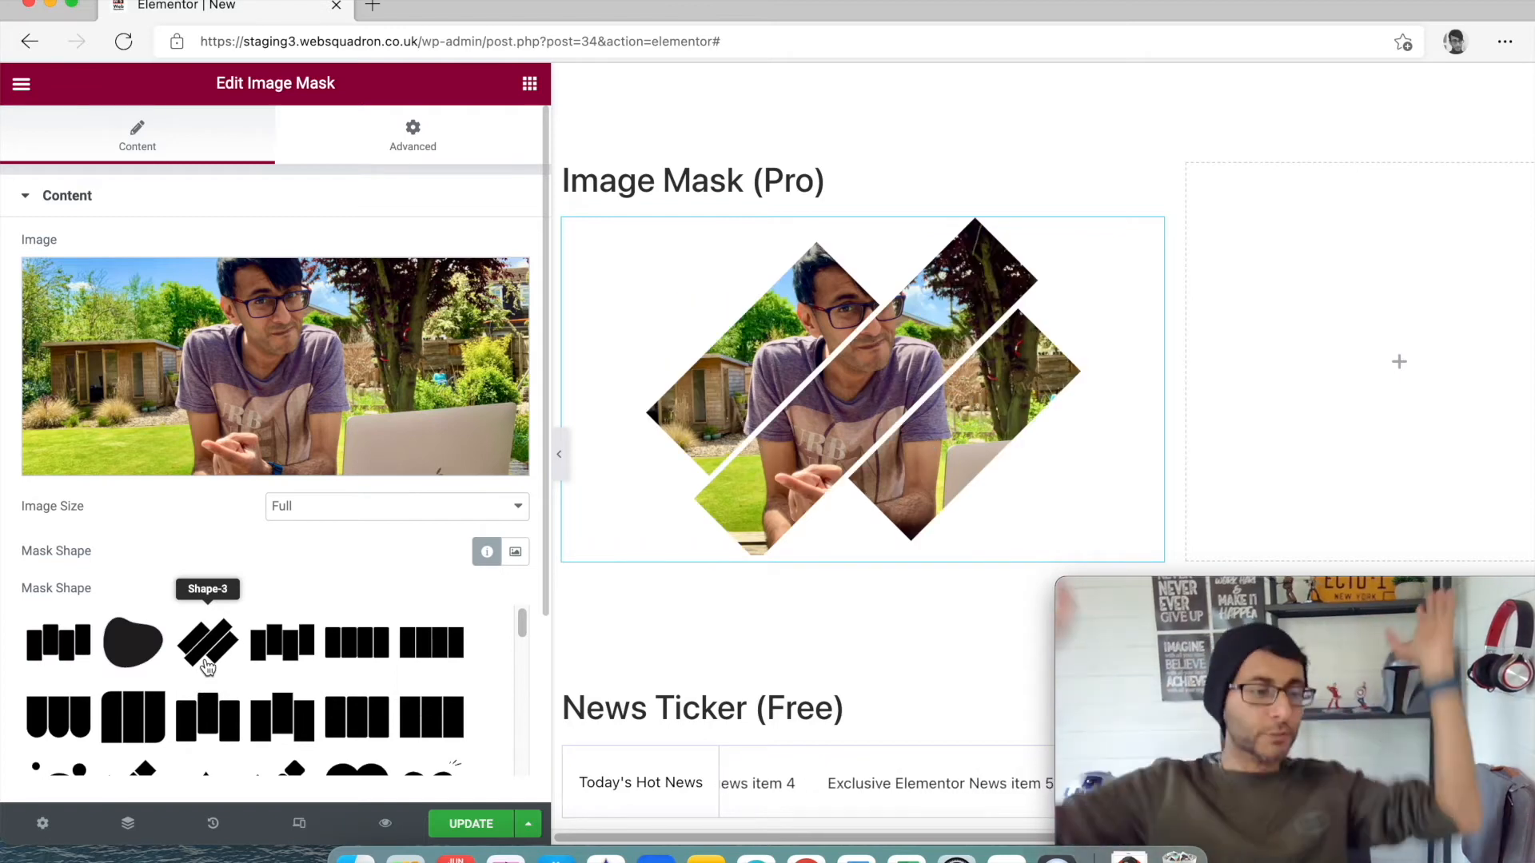
left_click(282, 728)
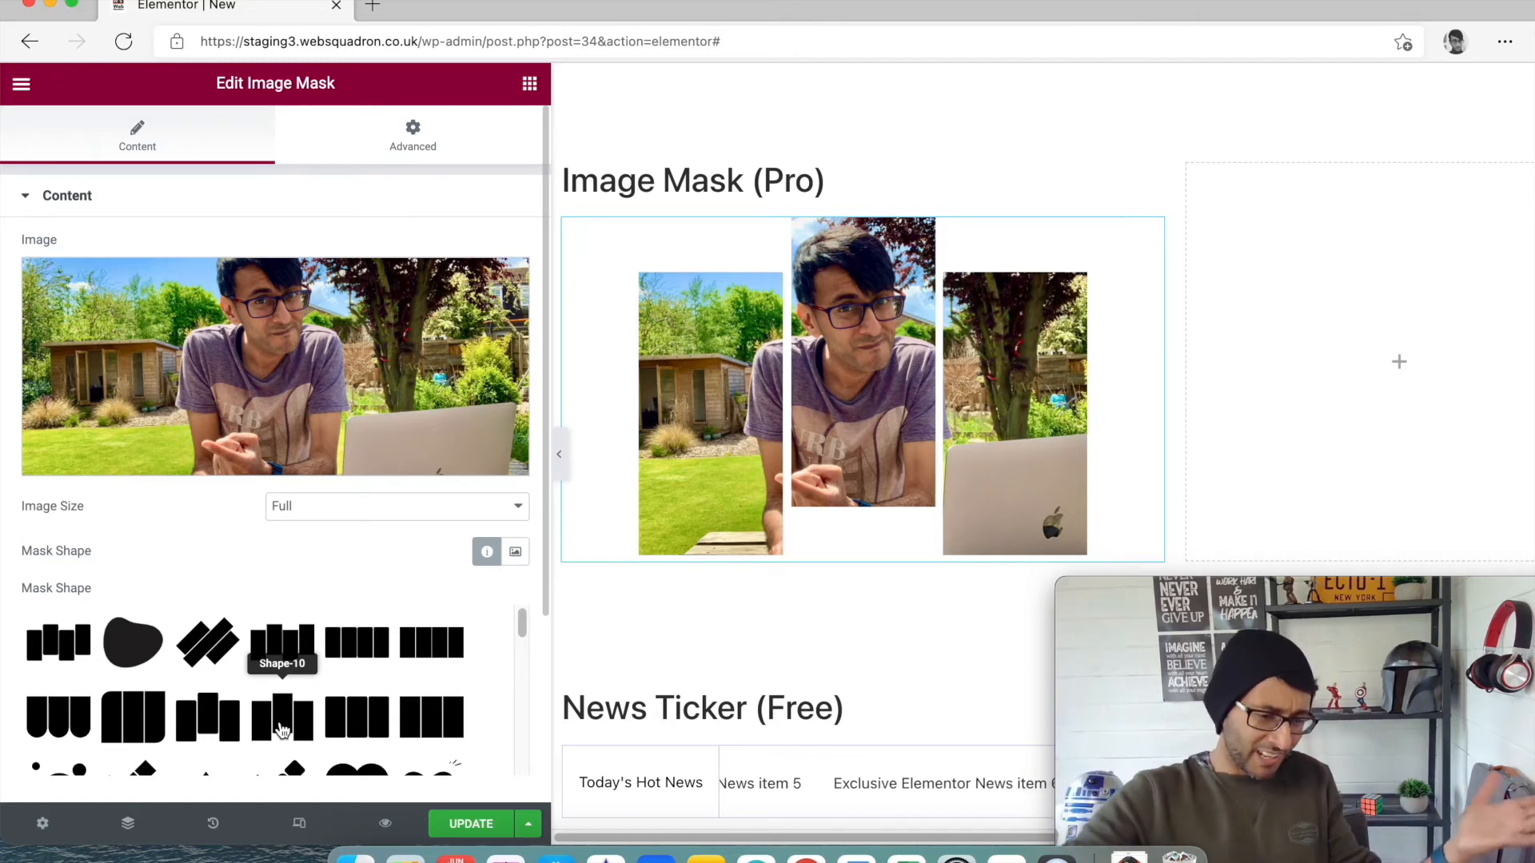
Try the Center position for the image mask and return it to Top.
scroll(352, 624, "down", 2)
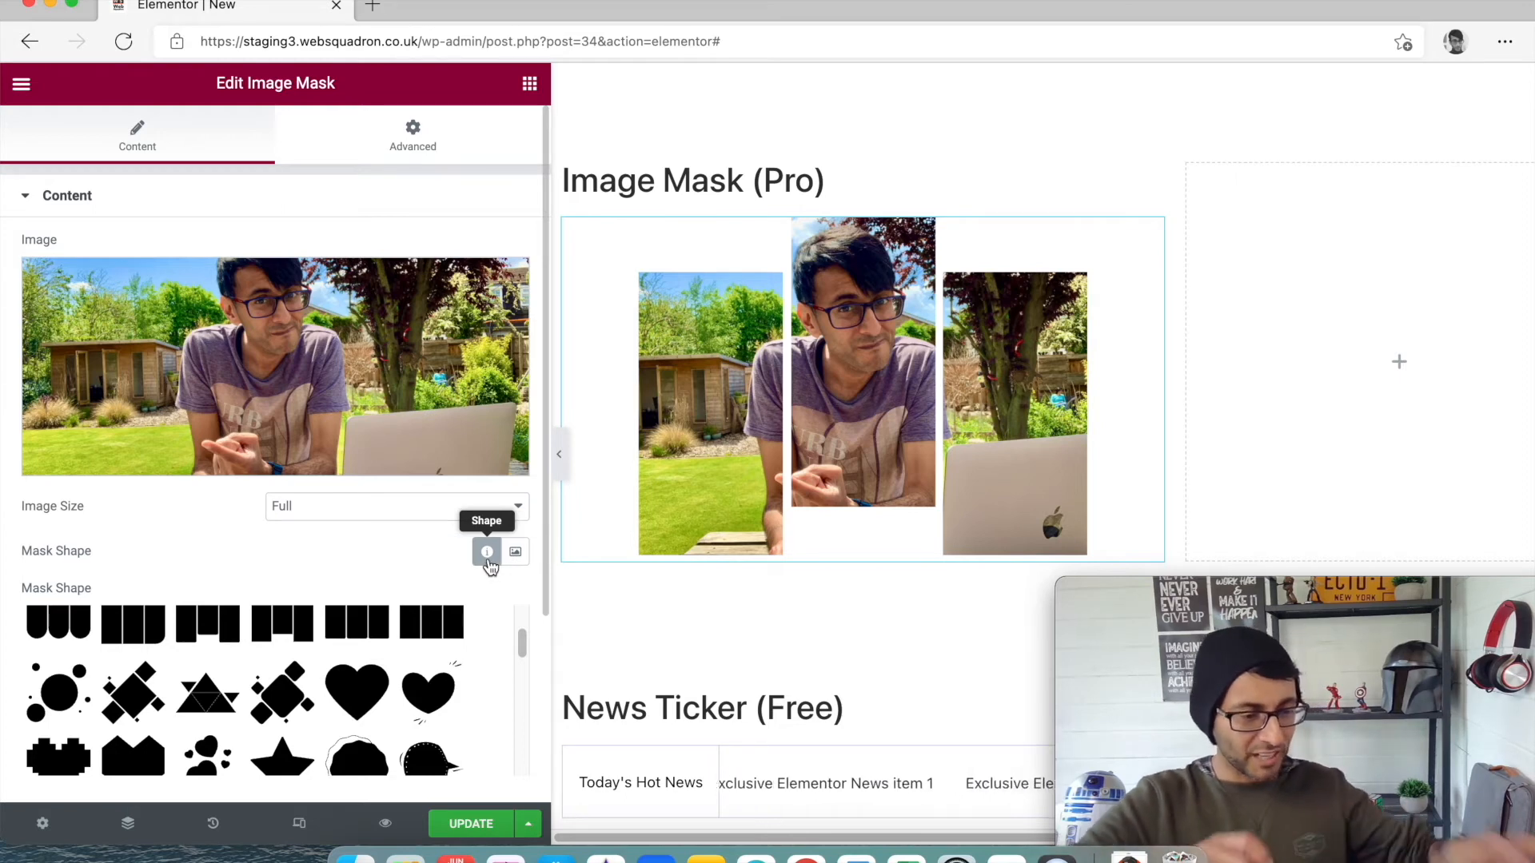
scroll(356, 555, "down", 1)
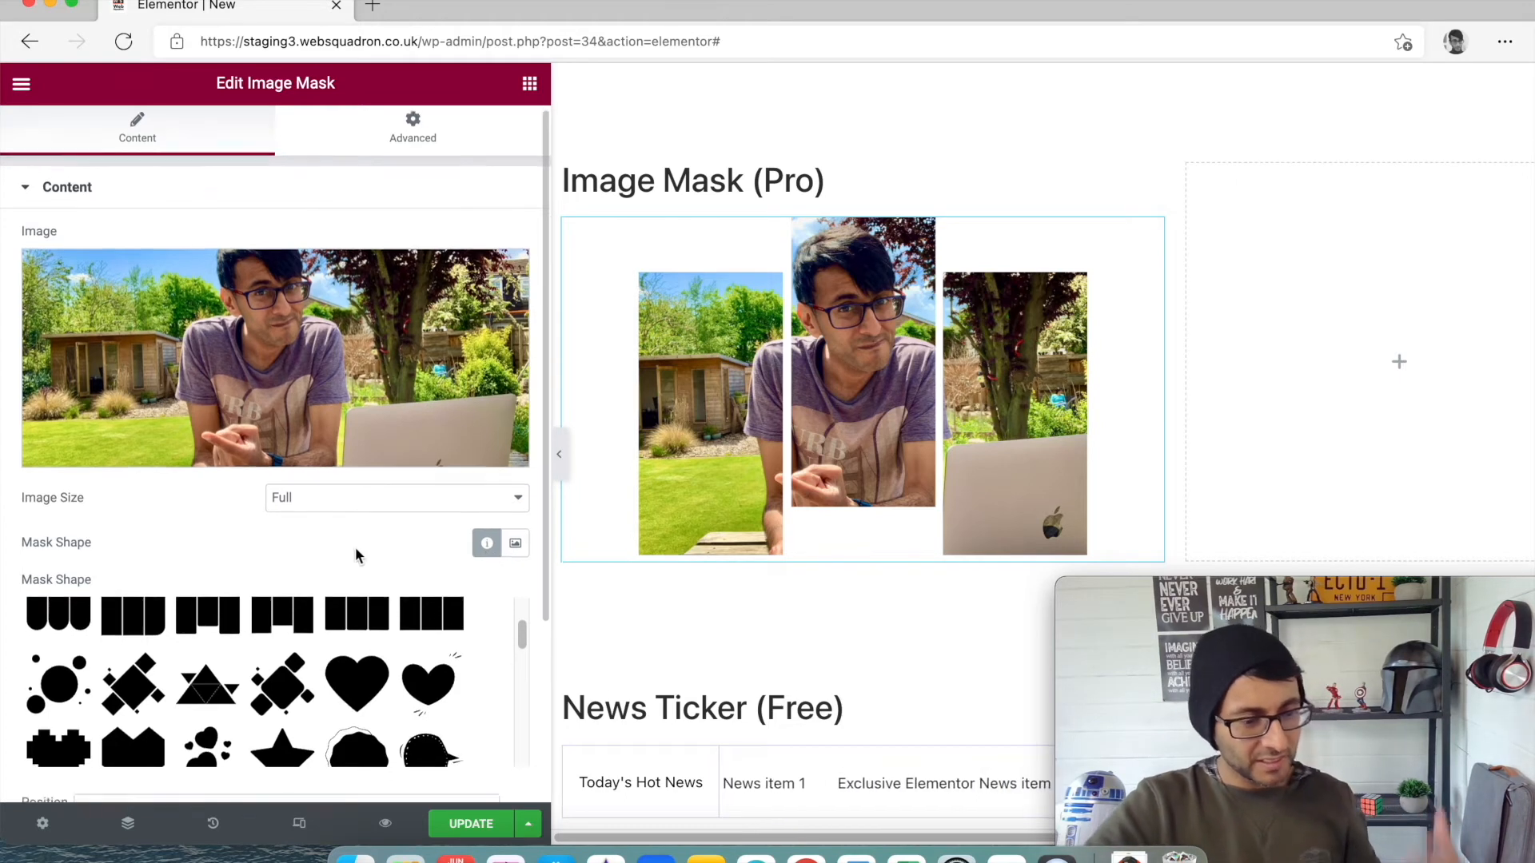
scroll(356, 555, "down", 2)
scroll(431, 544, "down", 4)
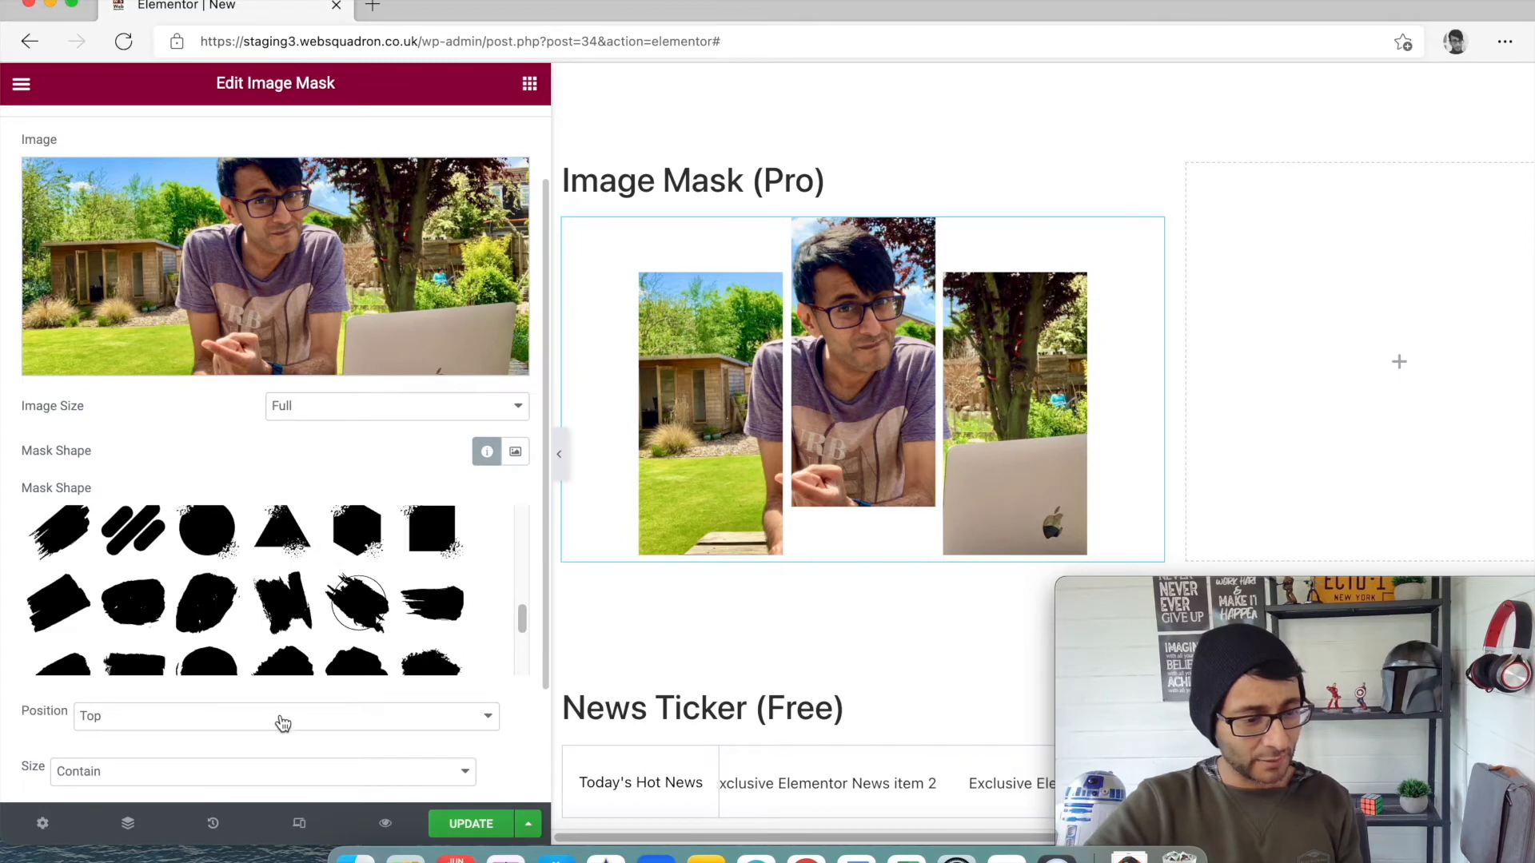
left_click(283, 722)
left_click(212, 759)
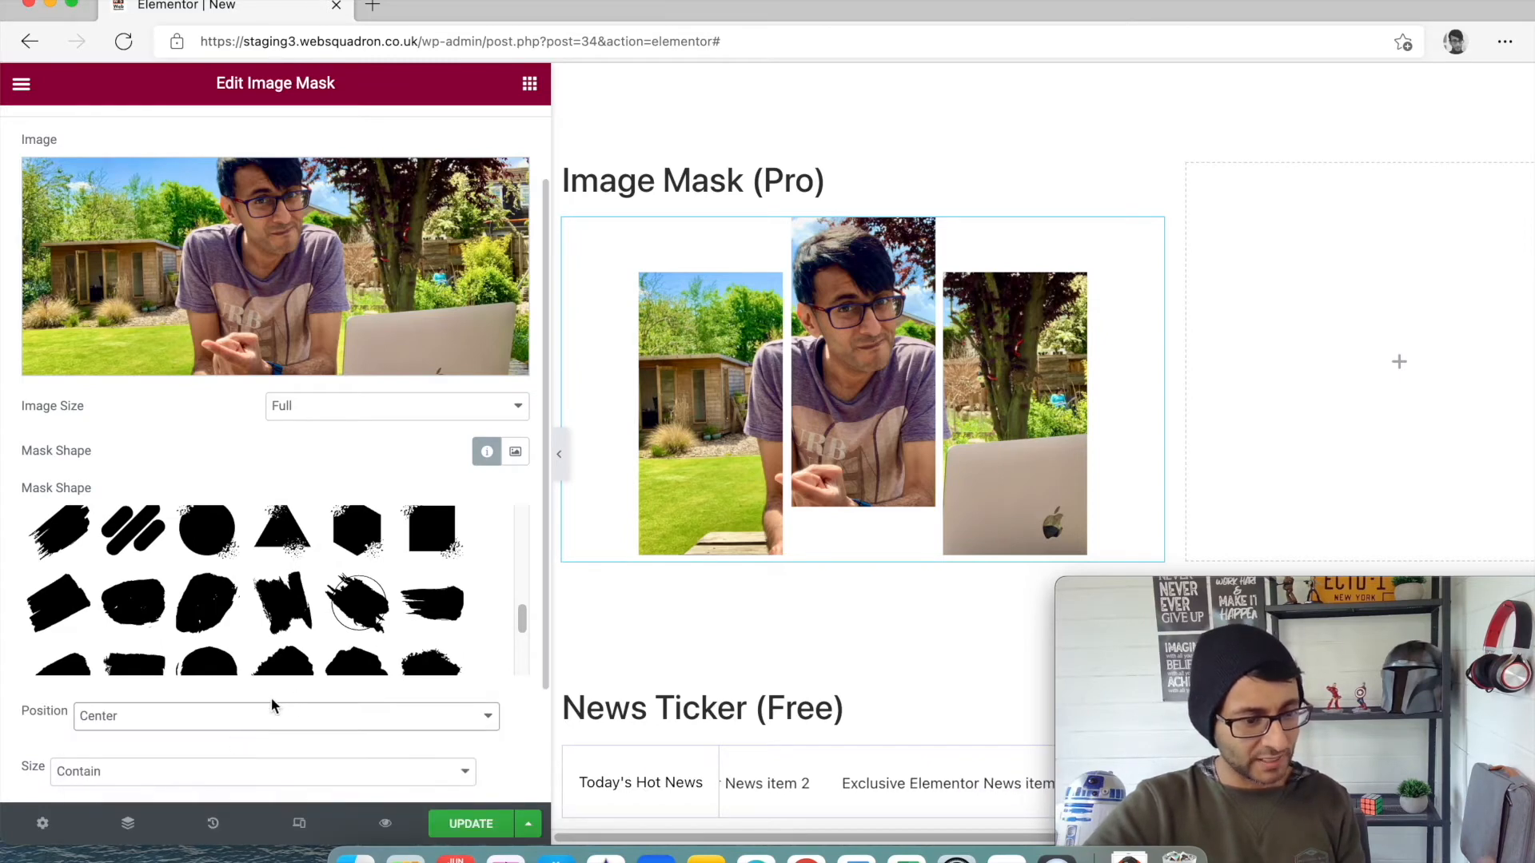
left_click(273, 714)
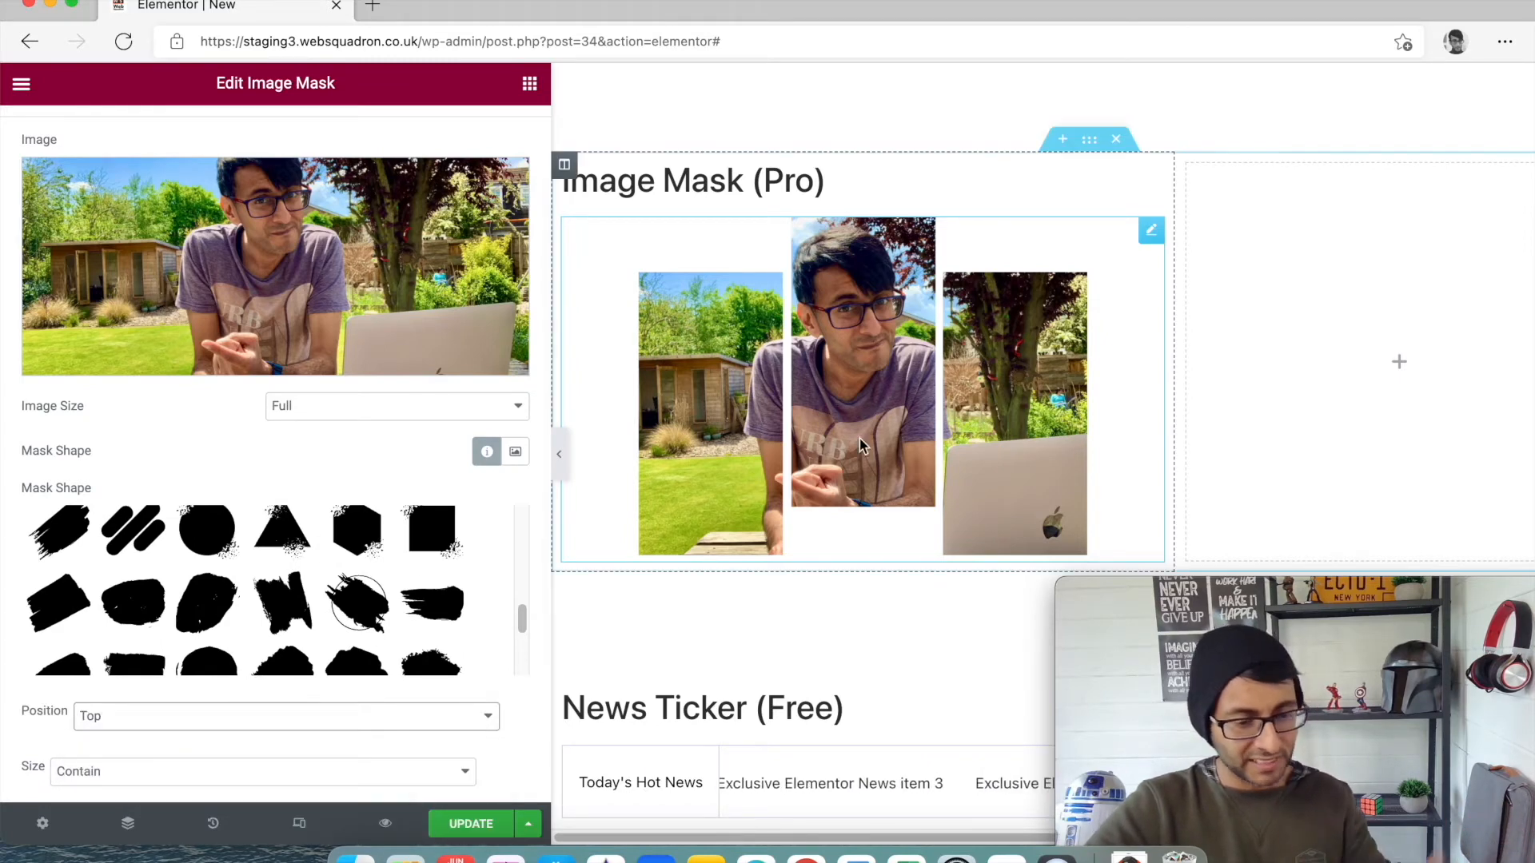
Narrow the settings panel again, try the Cover mask size and set it to Auto.
left_click_drag(555, 520, 336, 494)
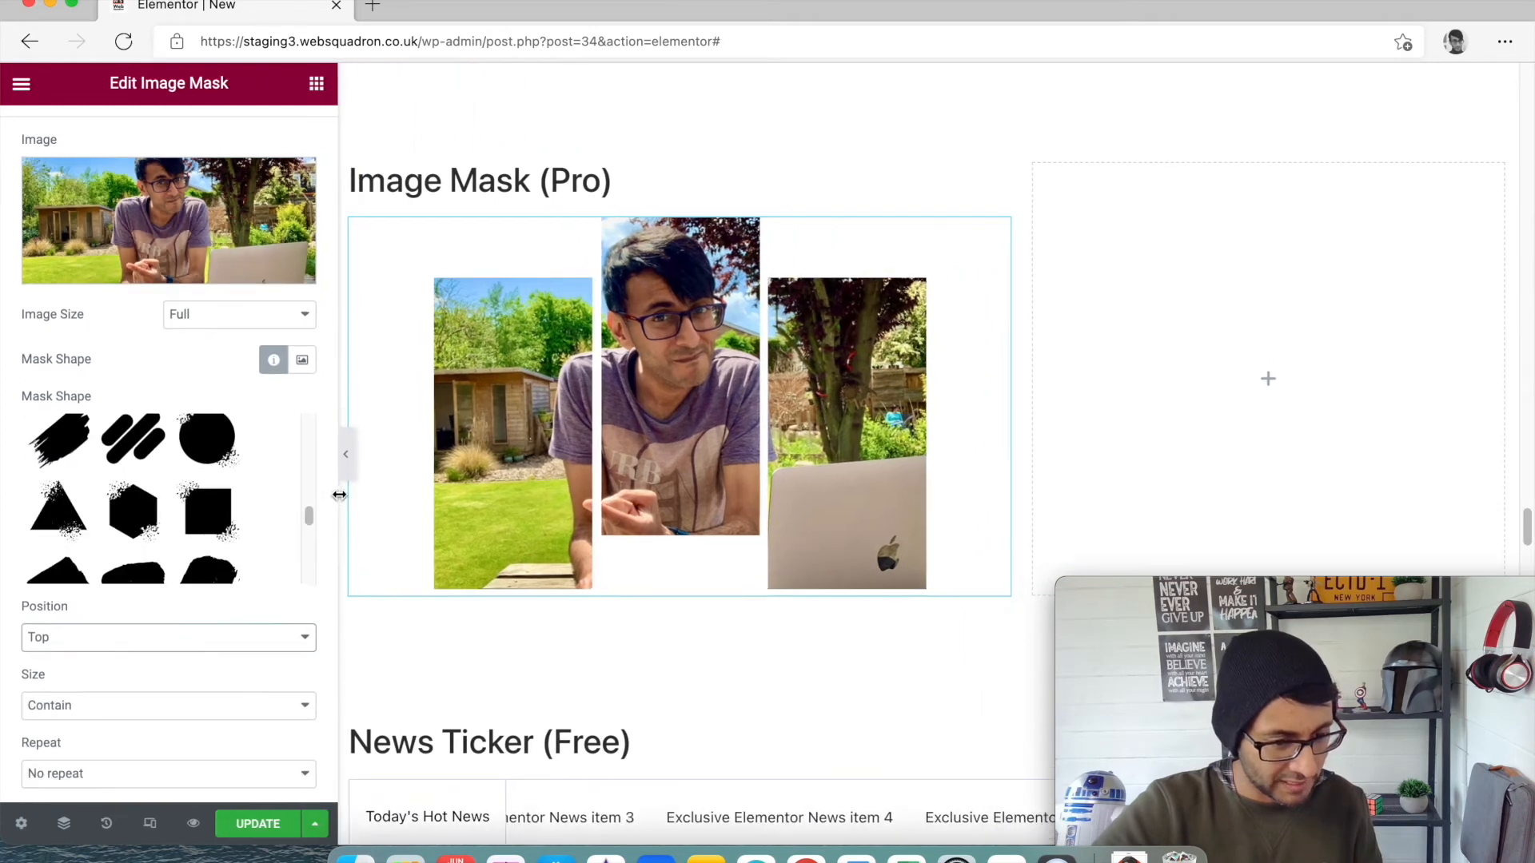
scroll(272, 620, "down", 2)
left_click(189, 622)
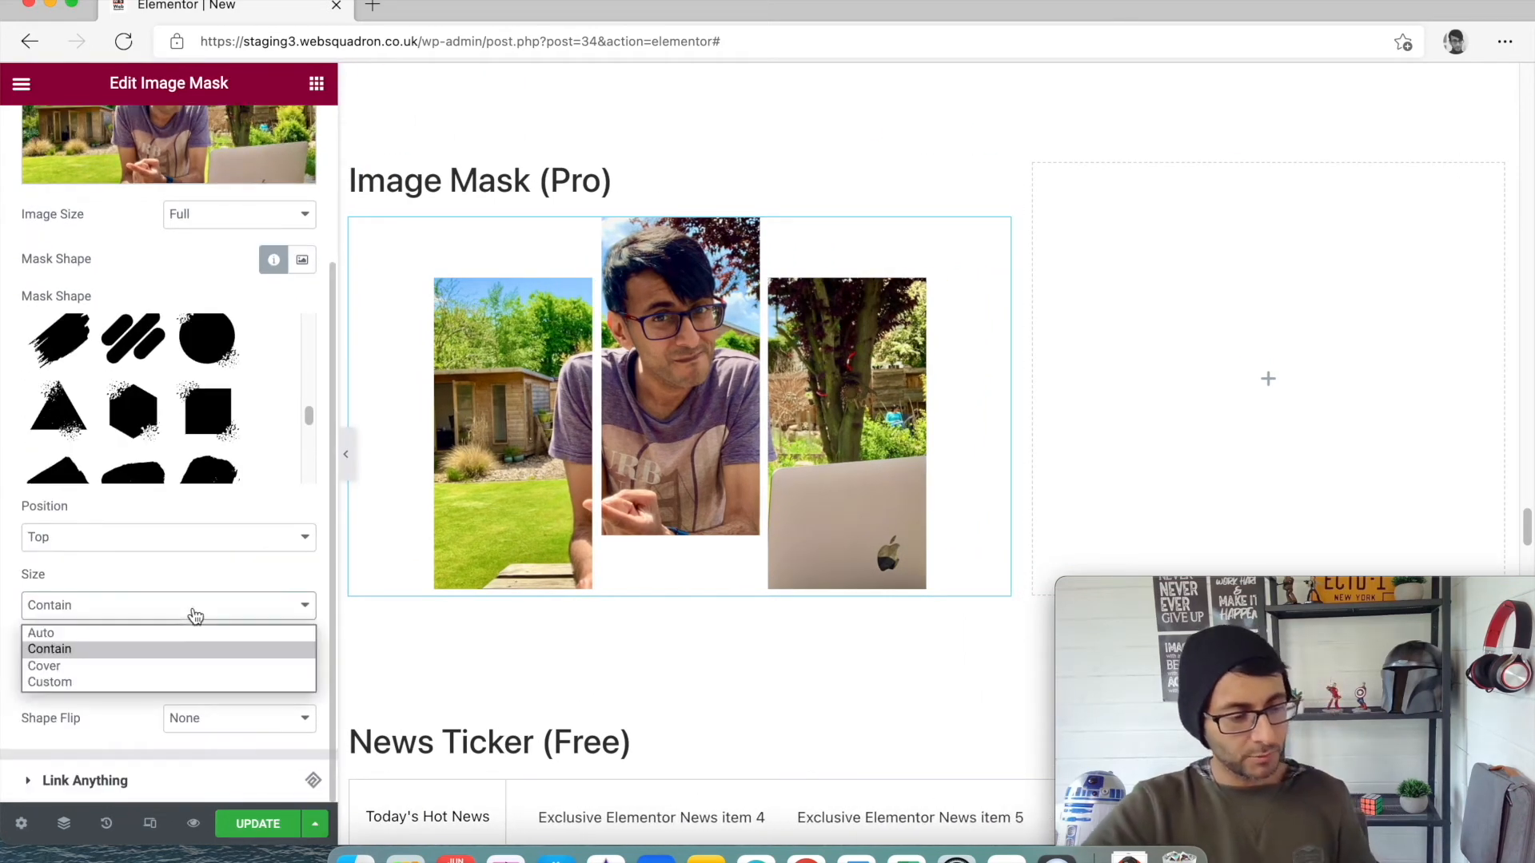
left_click(159, 662)
left_click(179, 616)
left_click(160, 630)
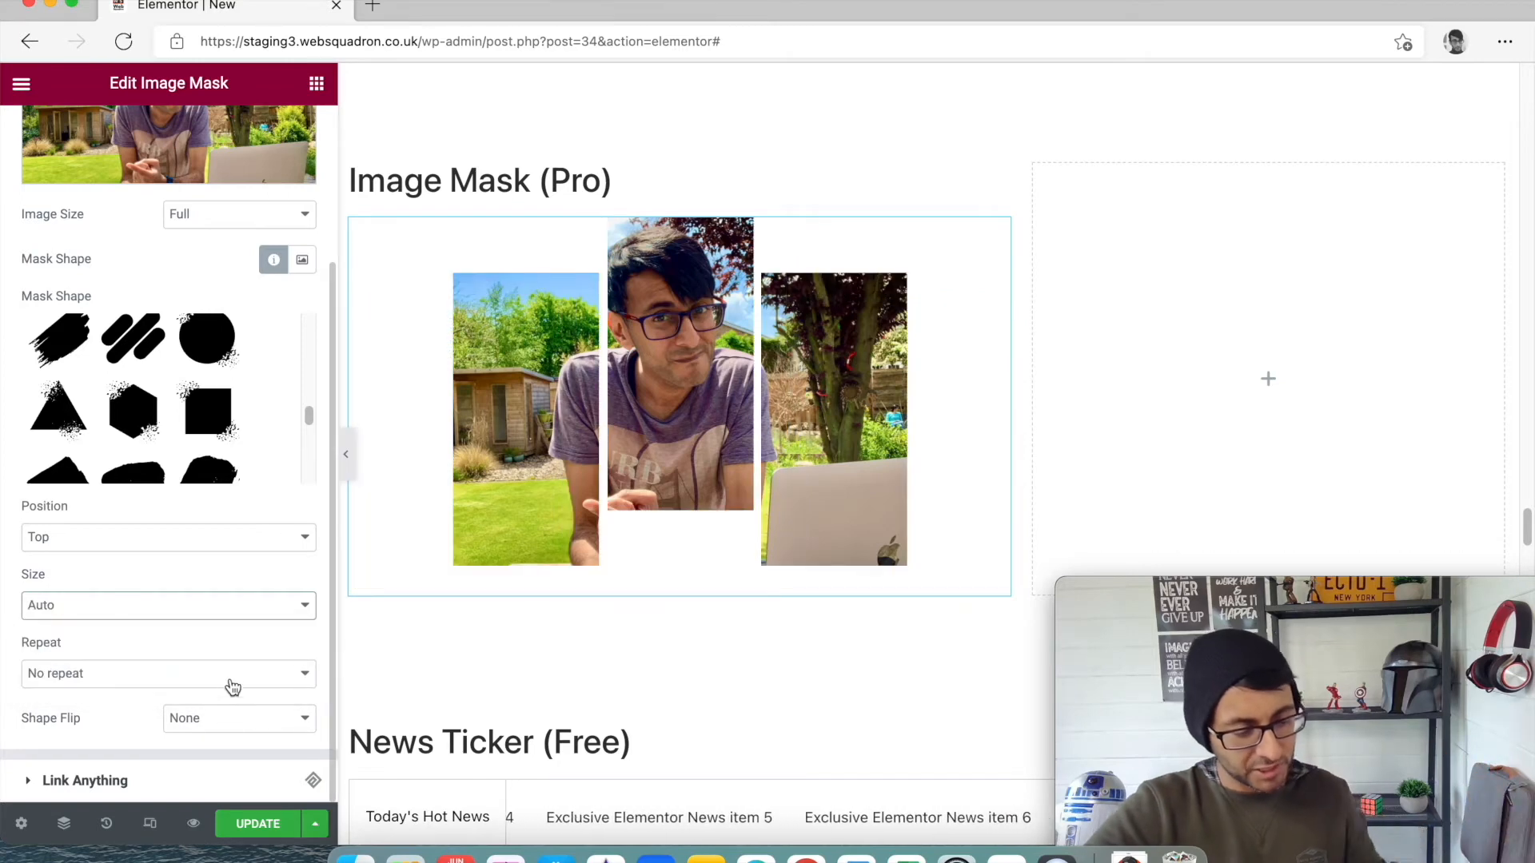
Set the image mask's shape flip to Vartical.
left_click(235, 729)
left_click(230, 757)
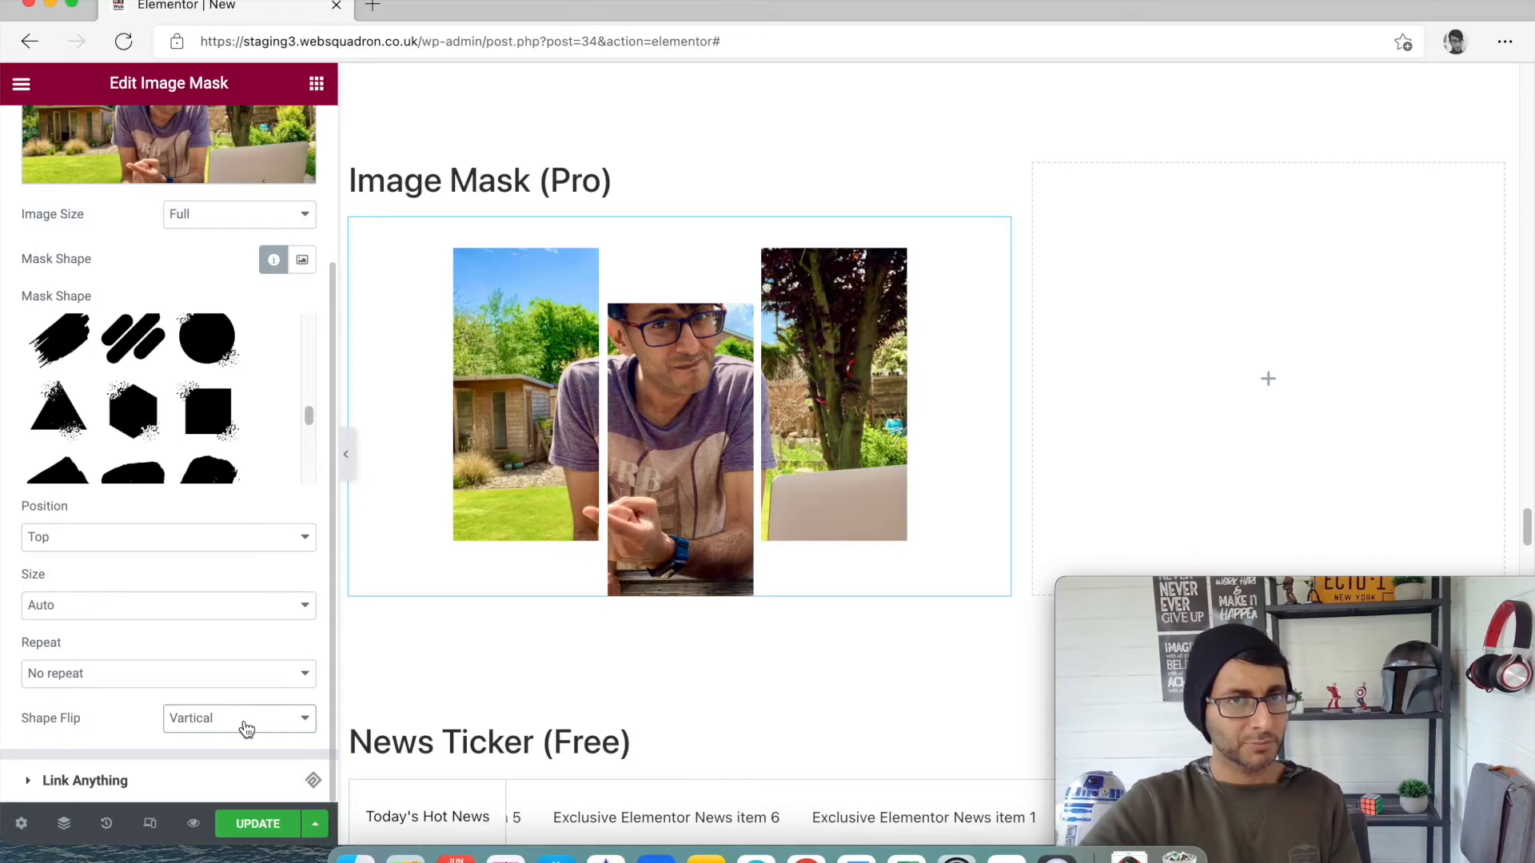
Set the image mask's shape flip to Horizontal.
left_click(244, 726)
left_click(243, 780)
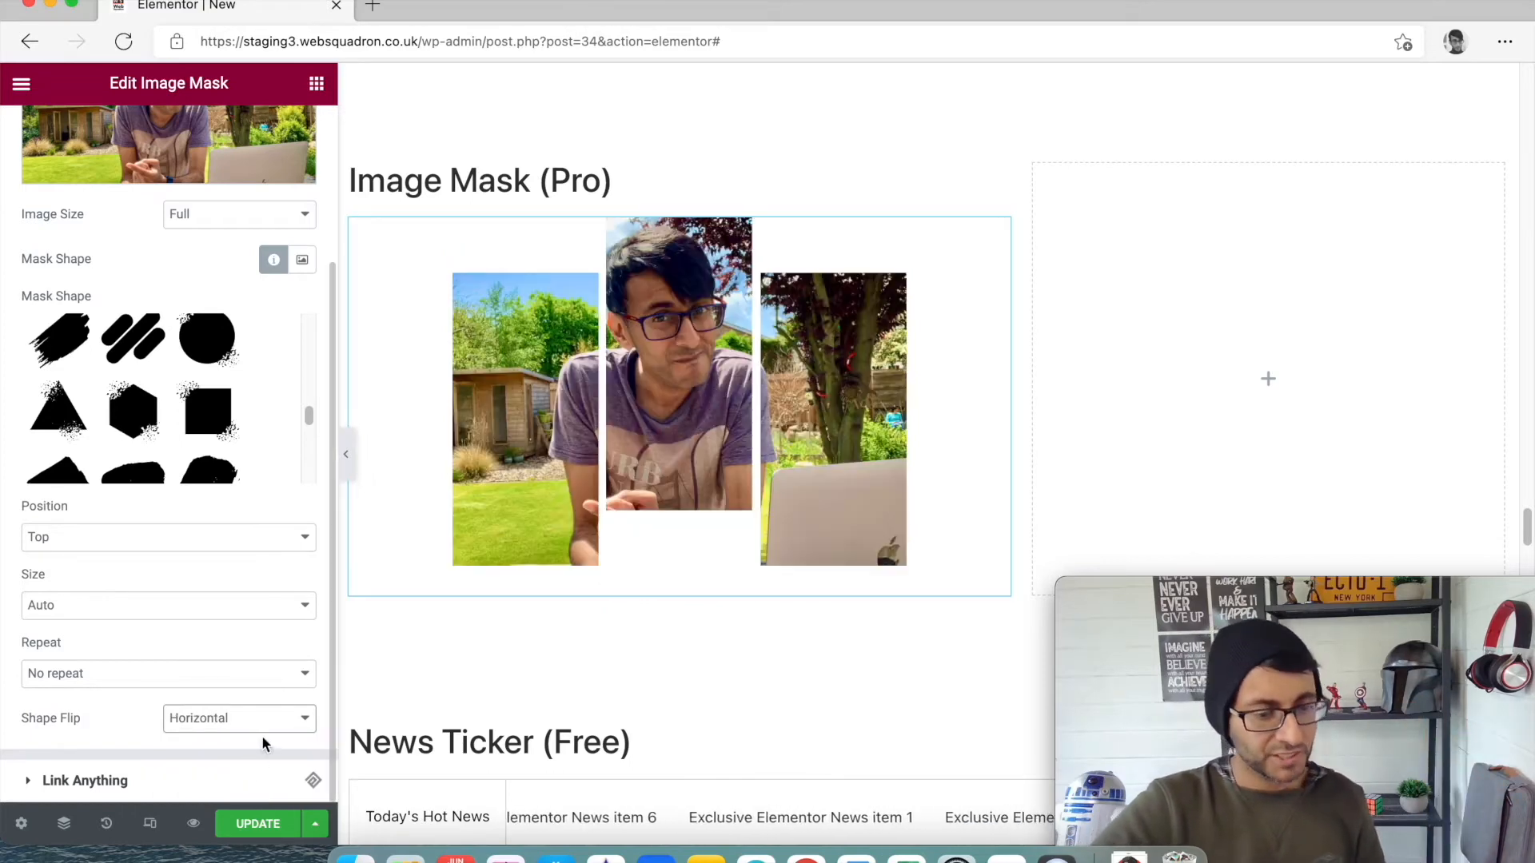
scroll(154, 469, "up", 10)
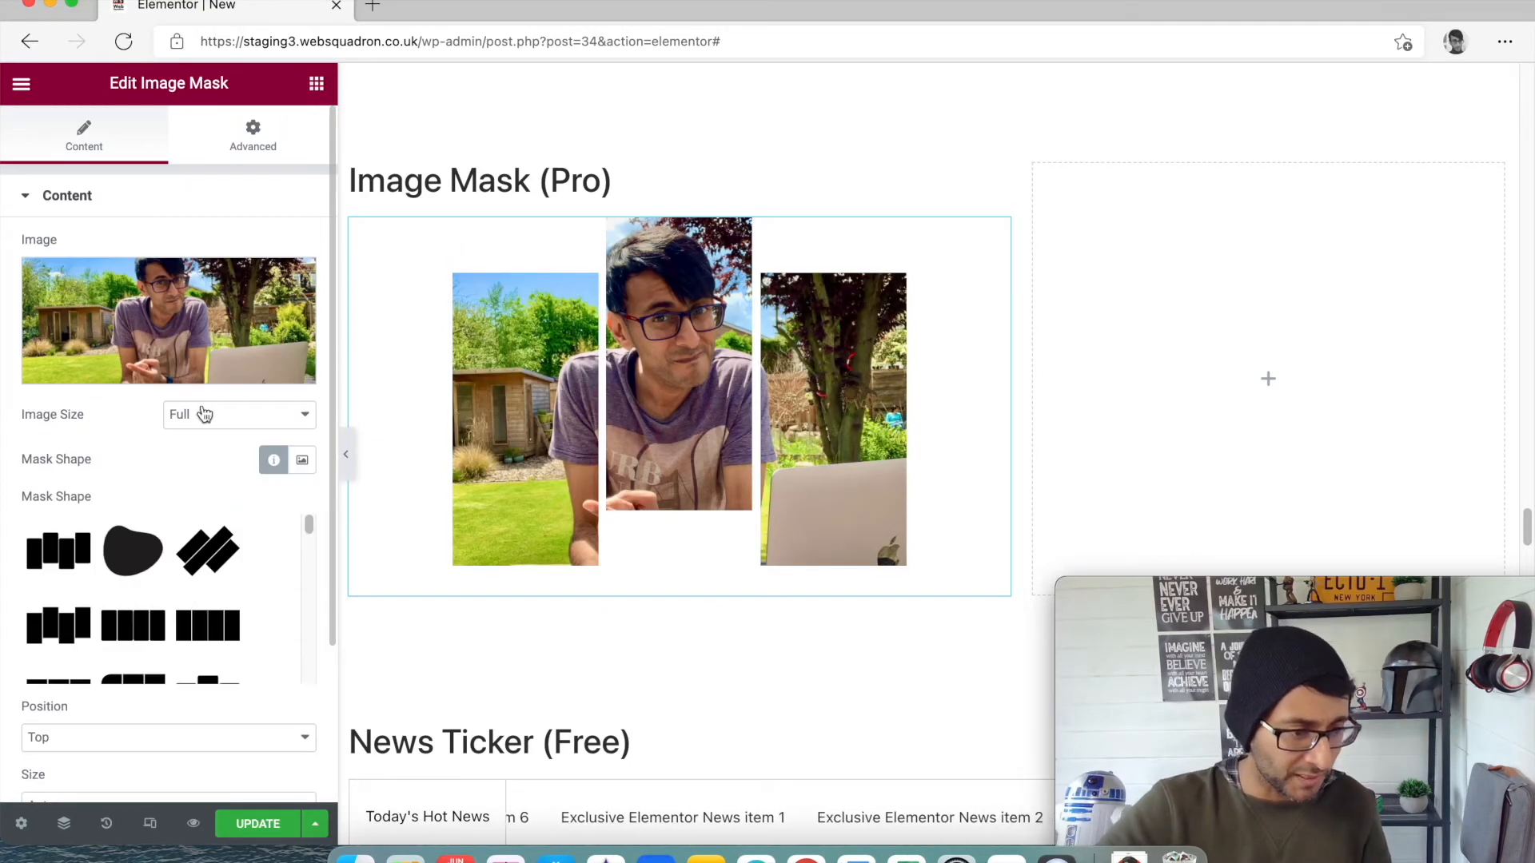
Try Shape-13 as the image's mask and apply the heart shape with the small accent strokes.
scroll(200, 335, "down", 5)
scroll(168, 480, "down", 3)
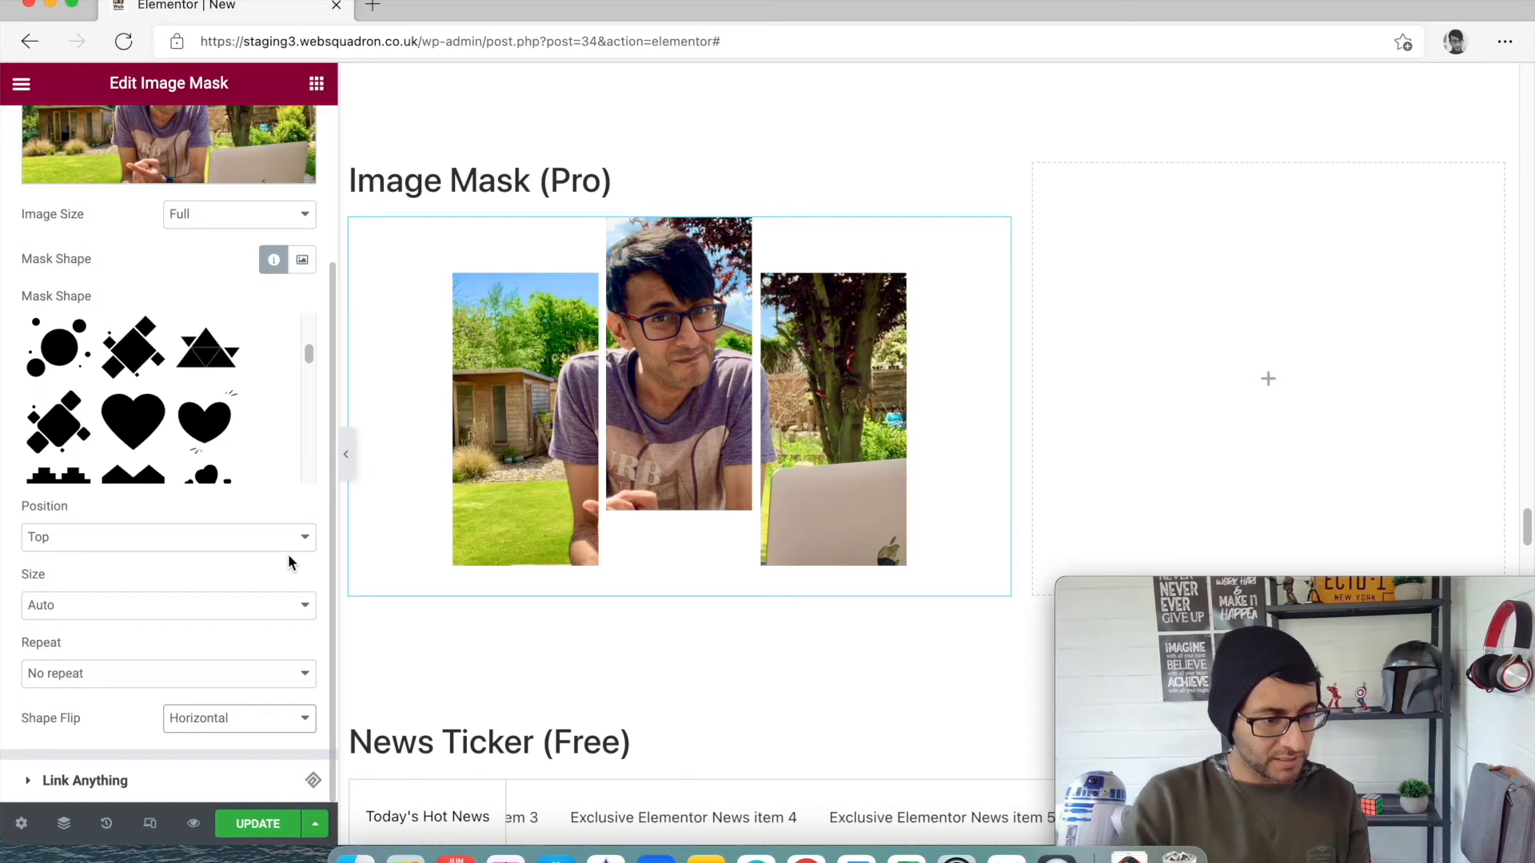
left_click(56, 368)
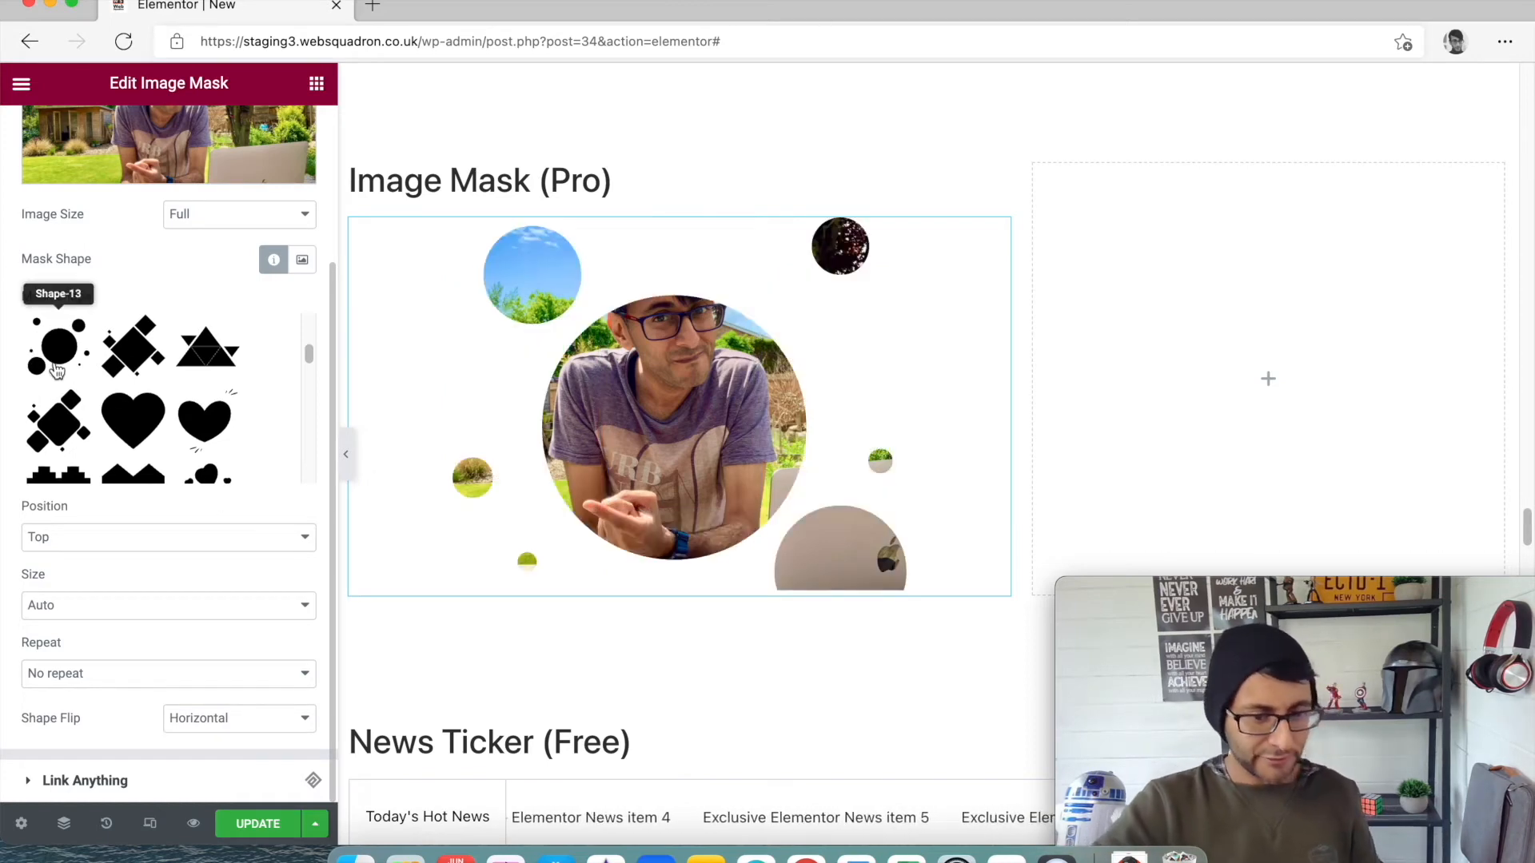
scroll(209, 424, "down", 2)
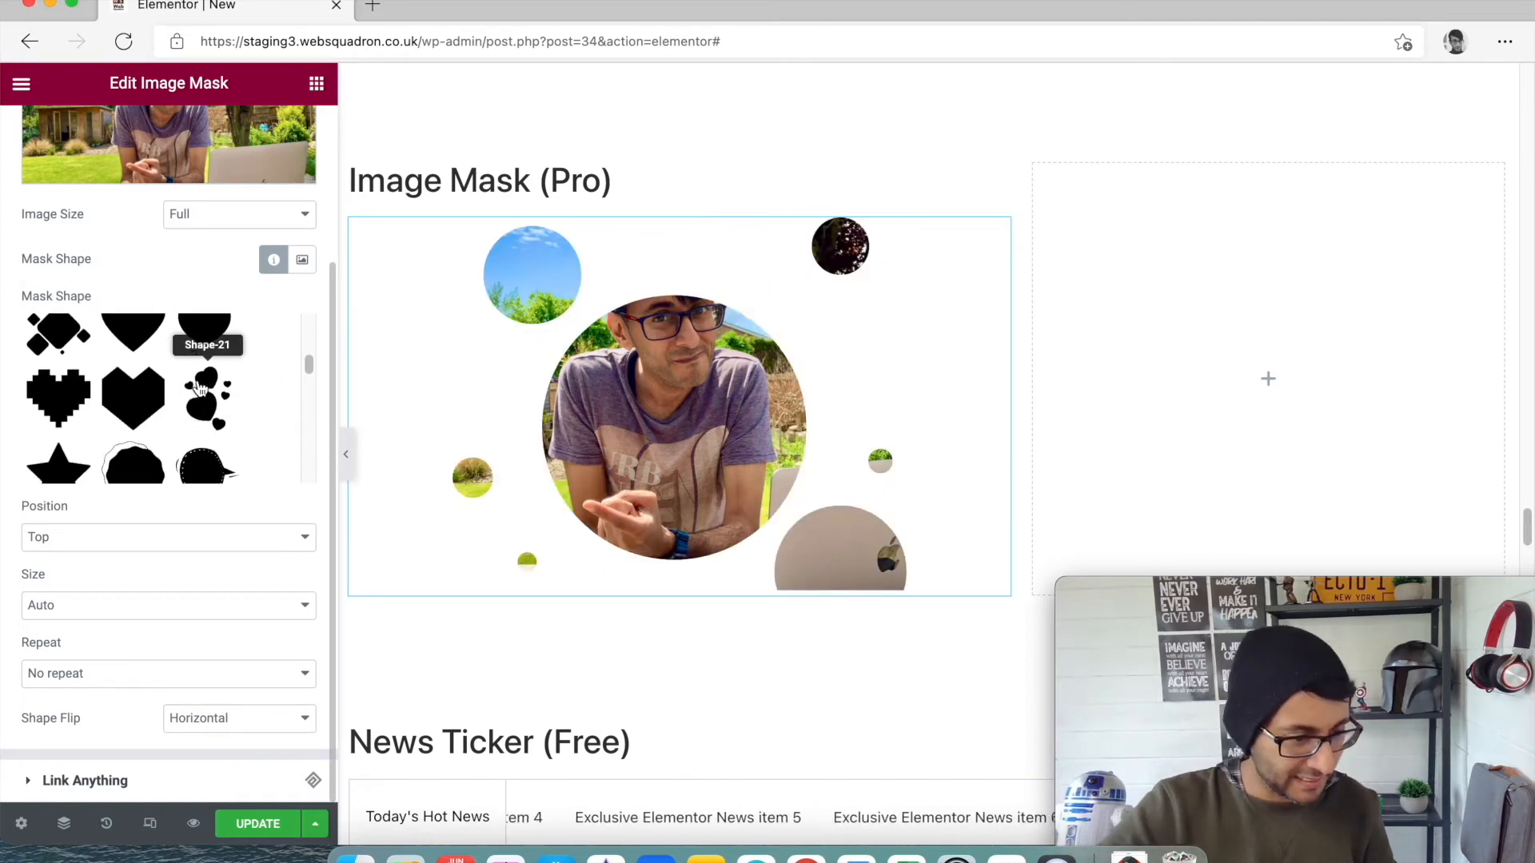
left_click(204, 372)
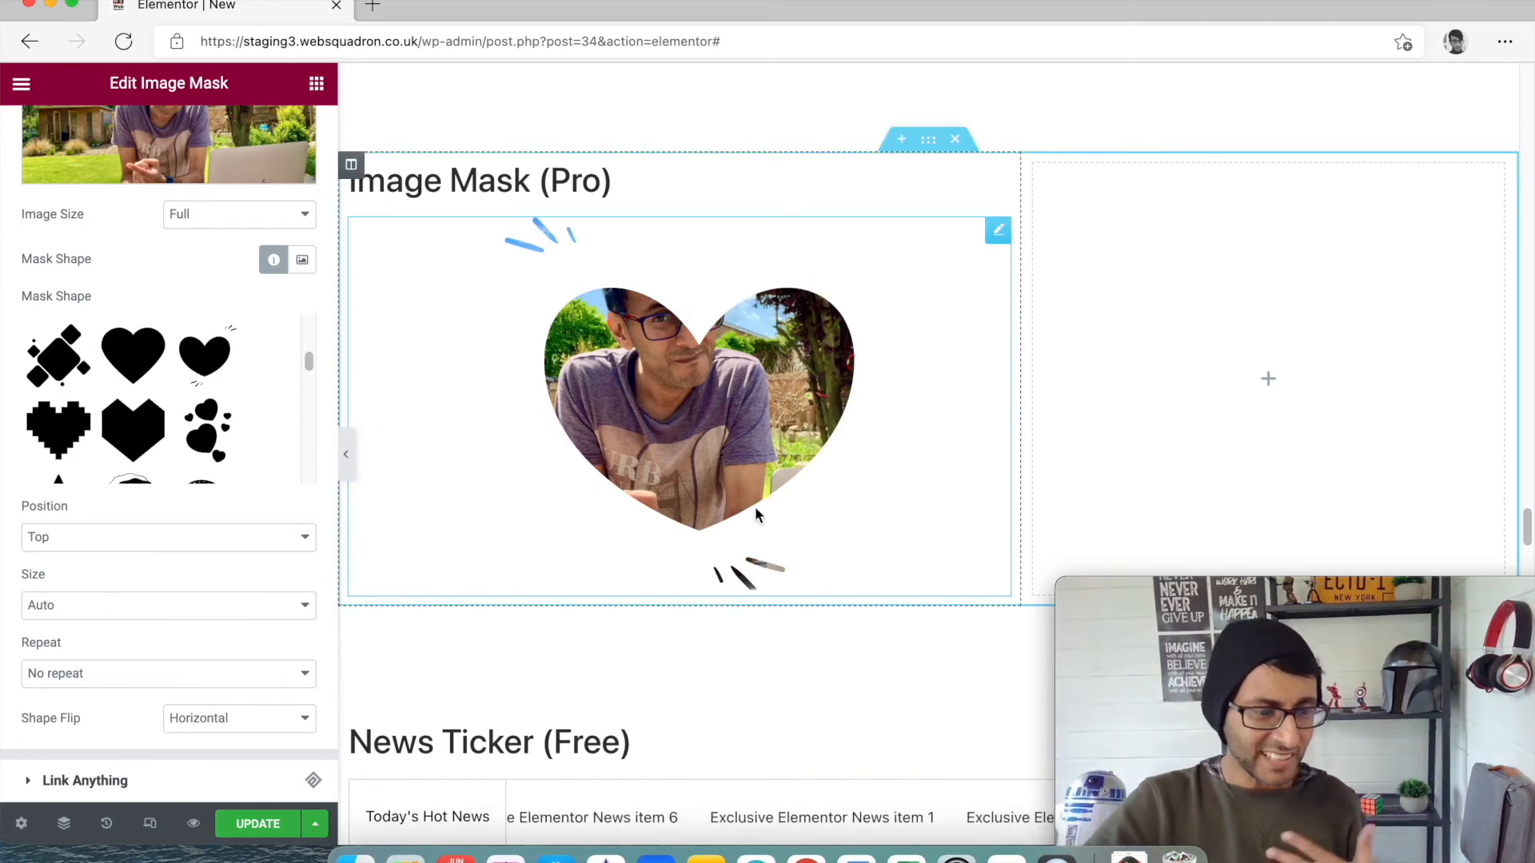
scroll(800, 460, "down", 6)
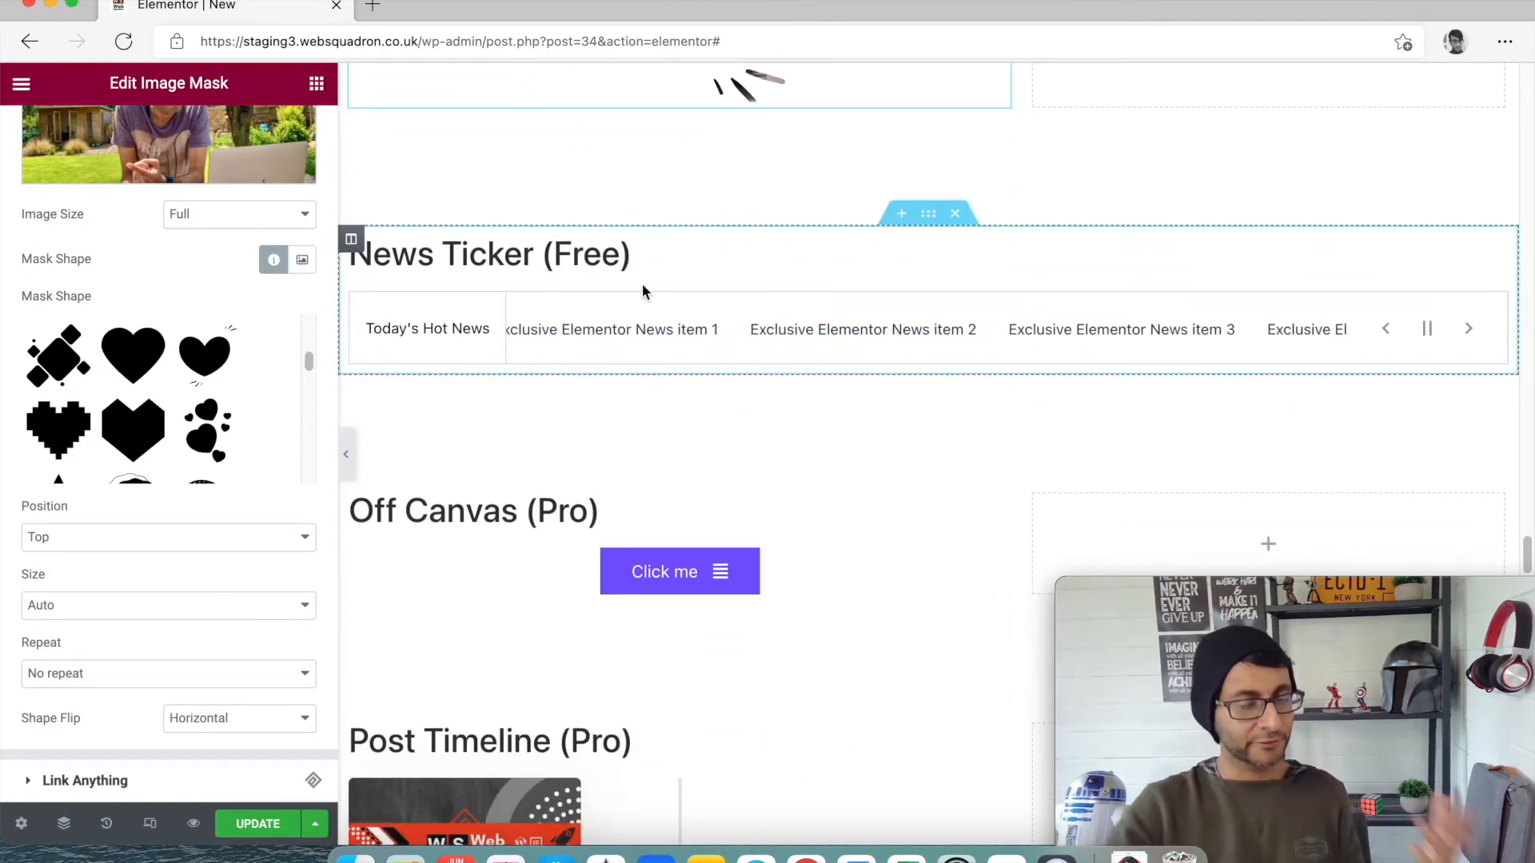
left_click(1491, 249)
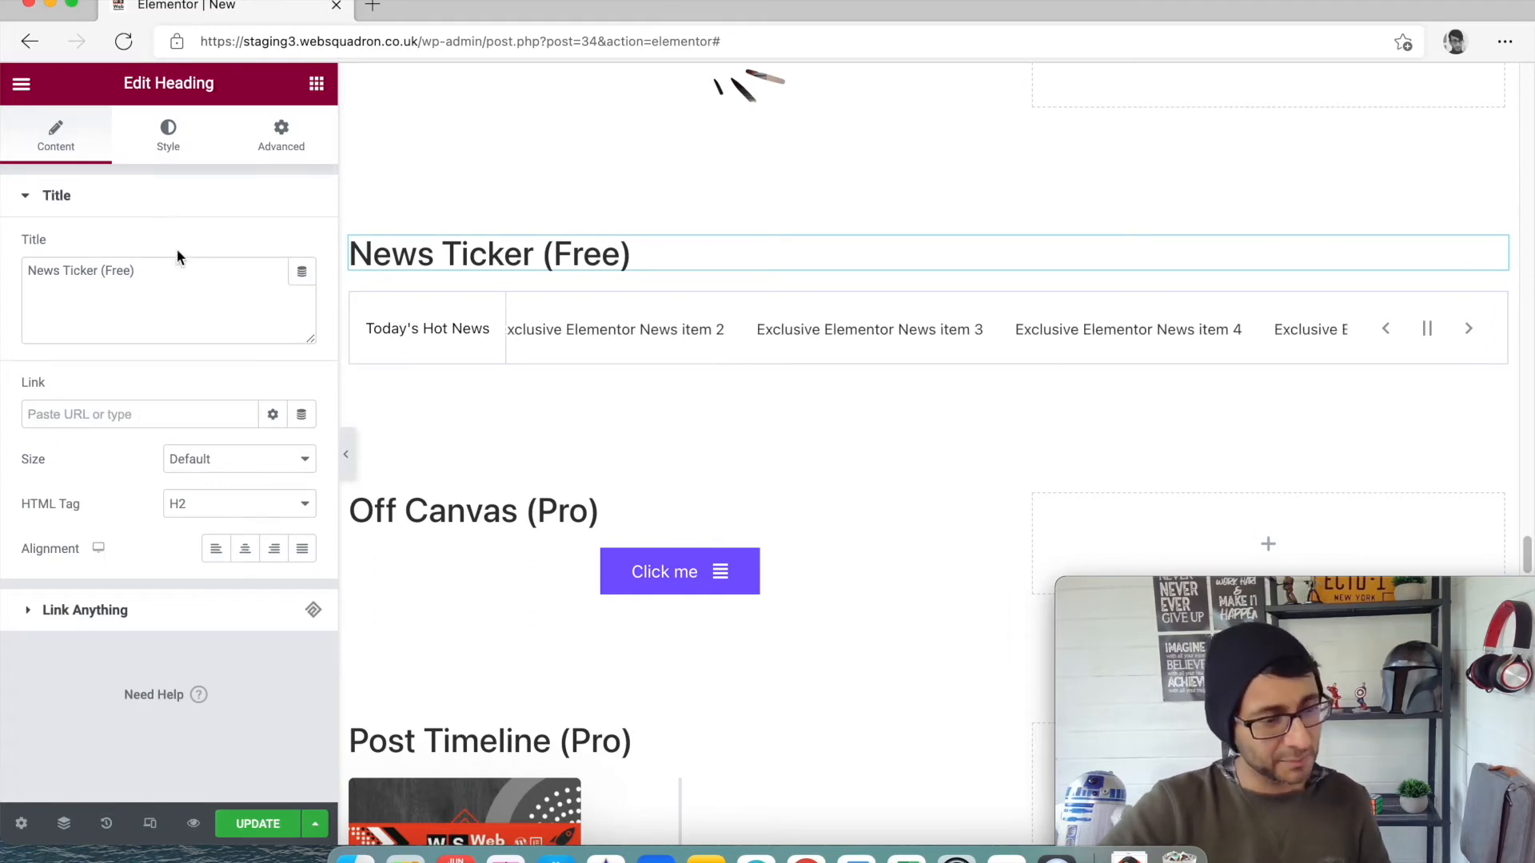
left_click(156, 148)
left_click(62, 148)
left_click(185, 303)
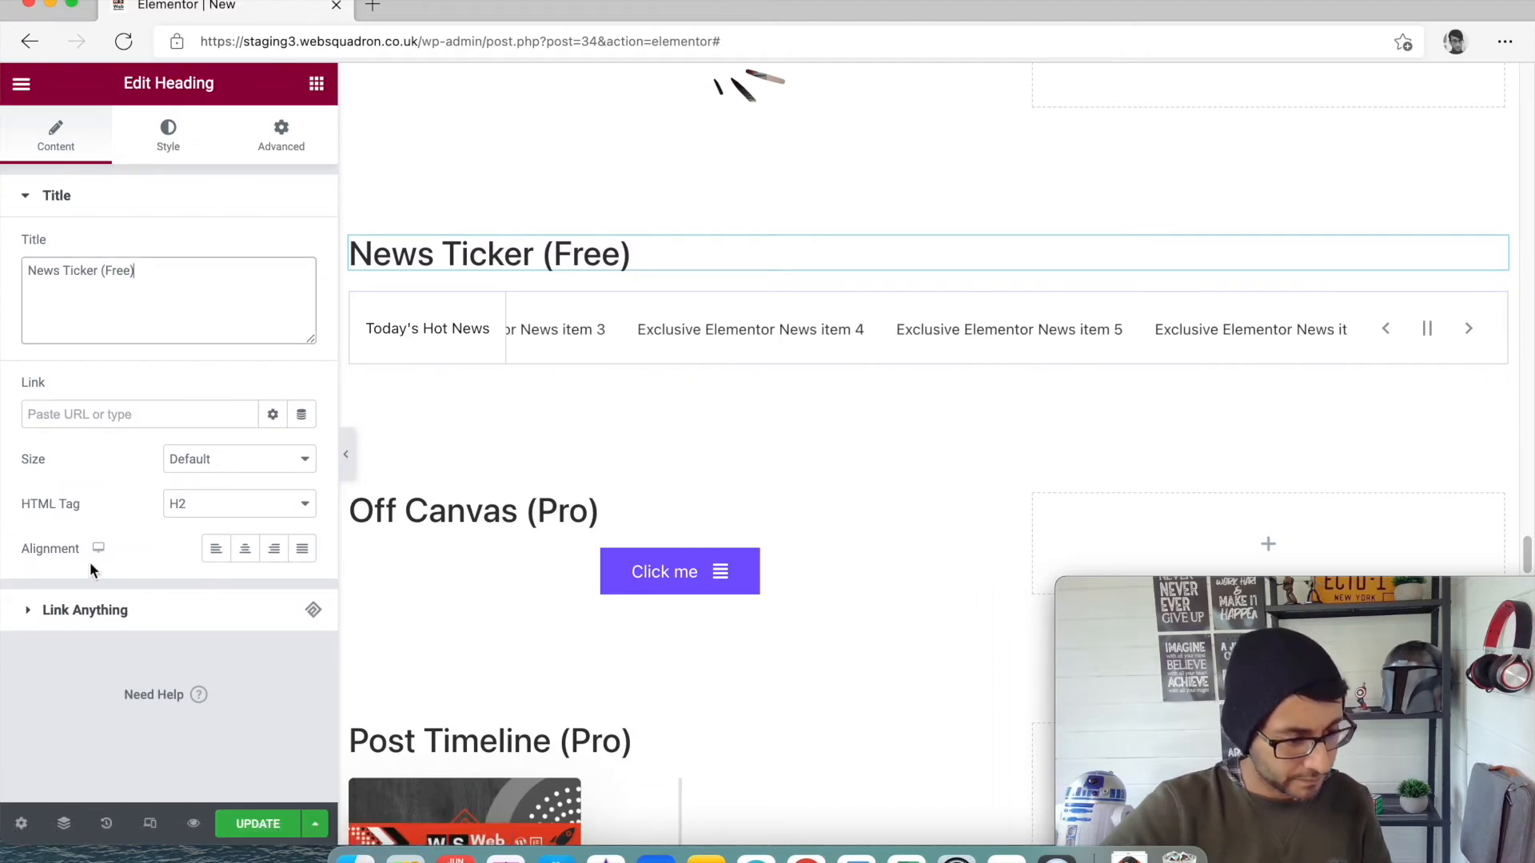
Open the News Ticker widget for editing and examine the content and link of its first item.
left_click(355, 334)
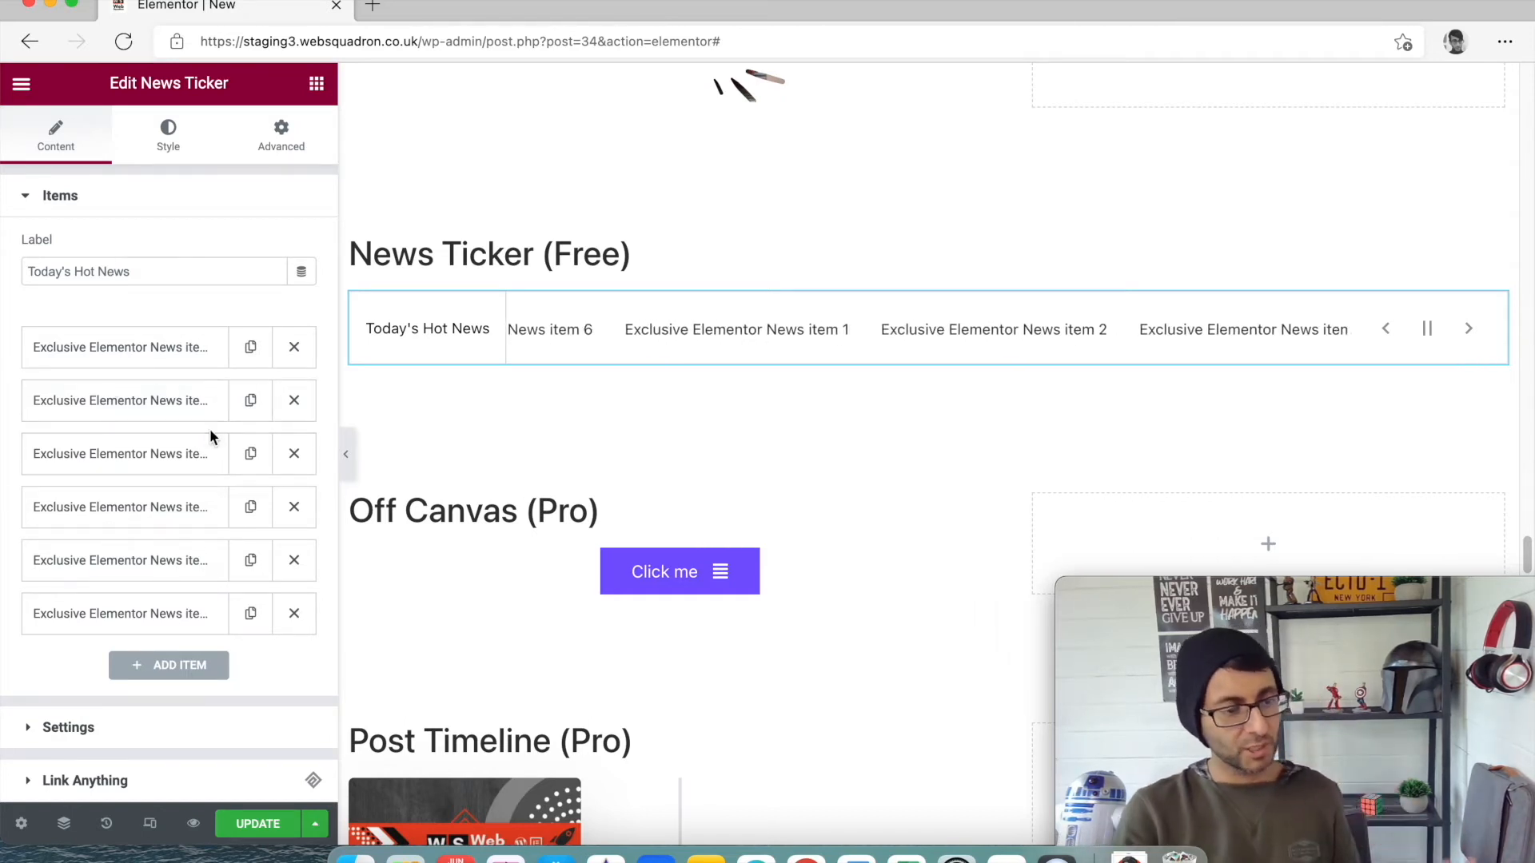
left_click(147, 366)
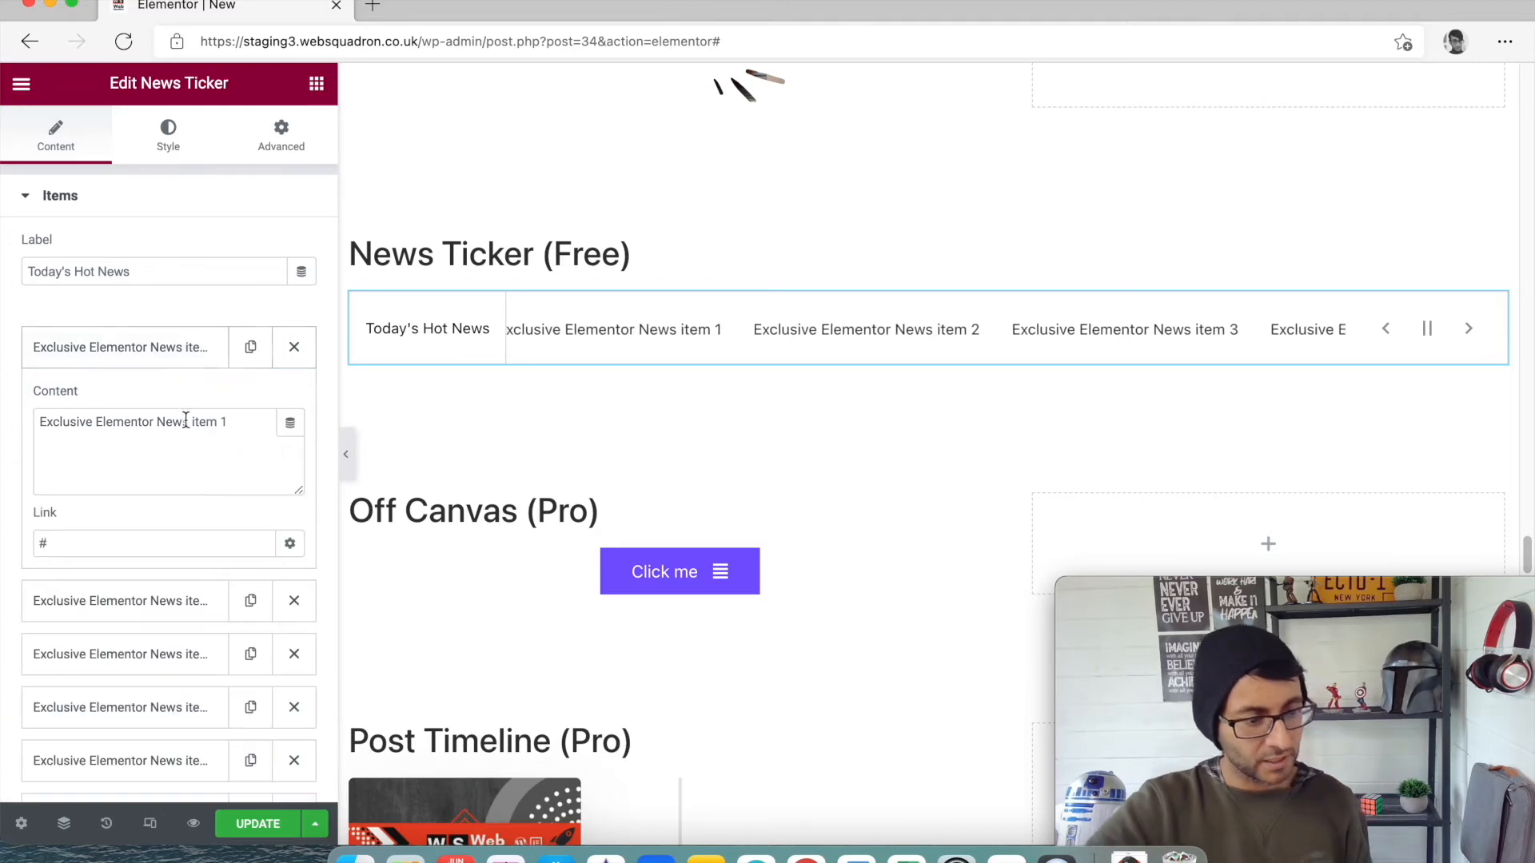
left_click(195, 365)
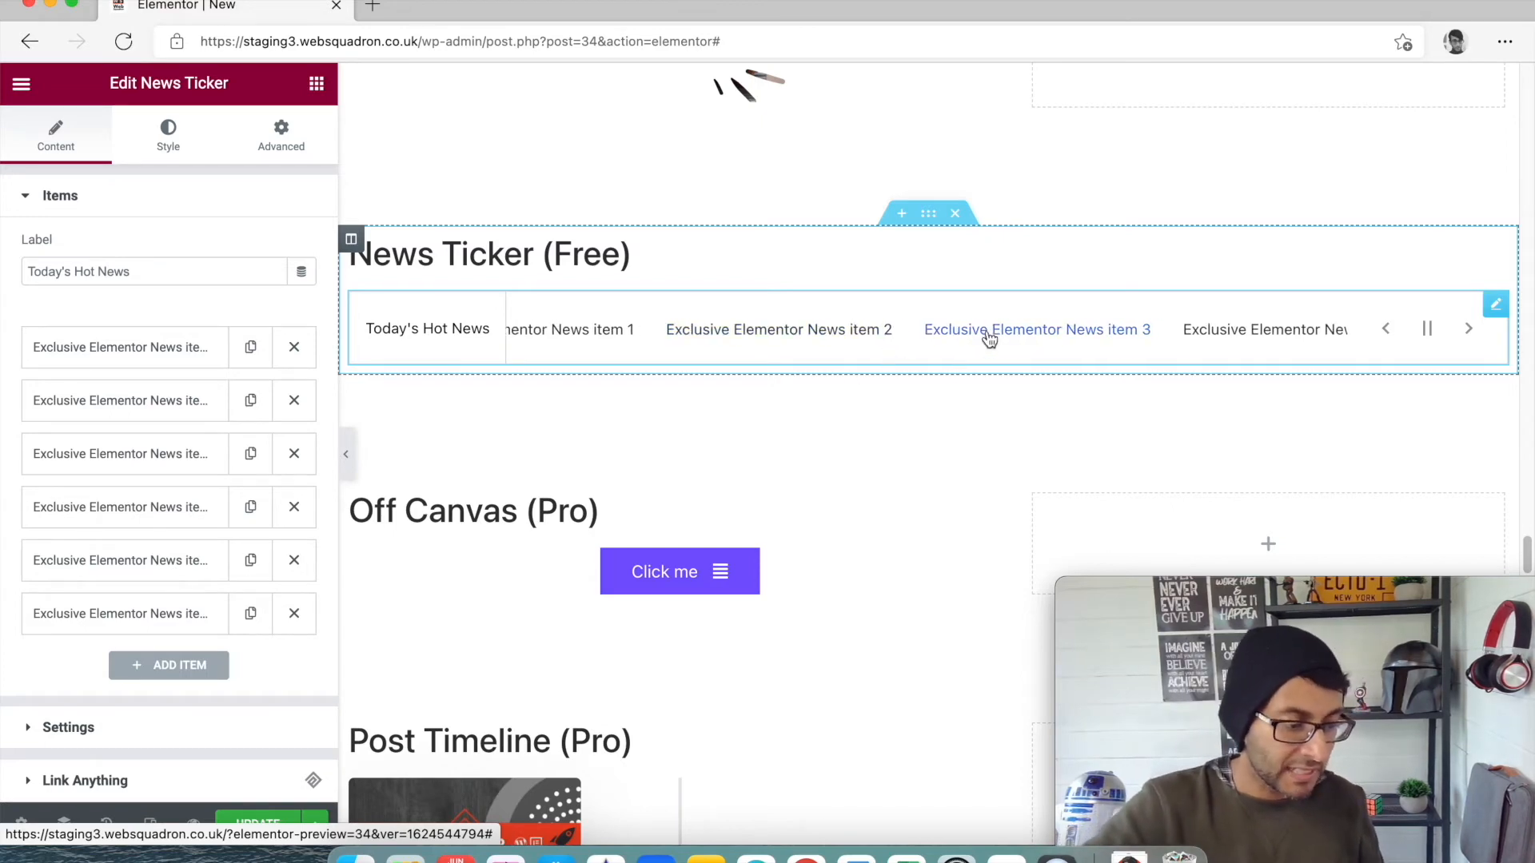
Try the Fixed Top and Fixed Bottom positions for the news ticker and return its position to None.
left_click(258, 724)
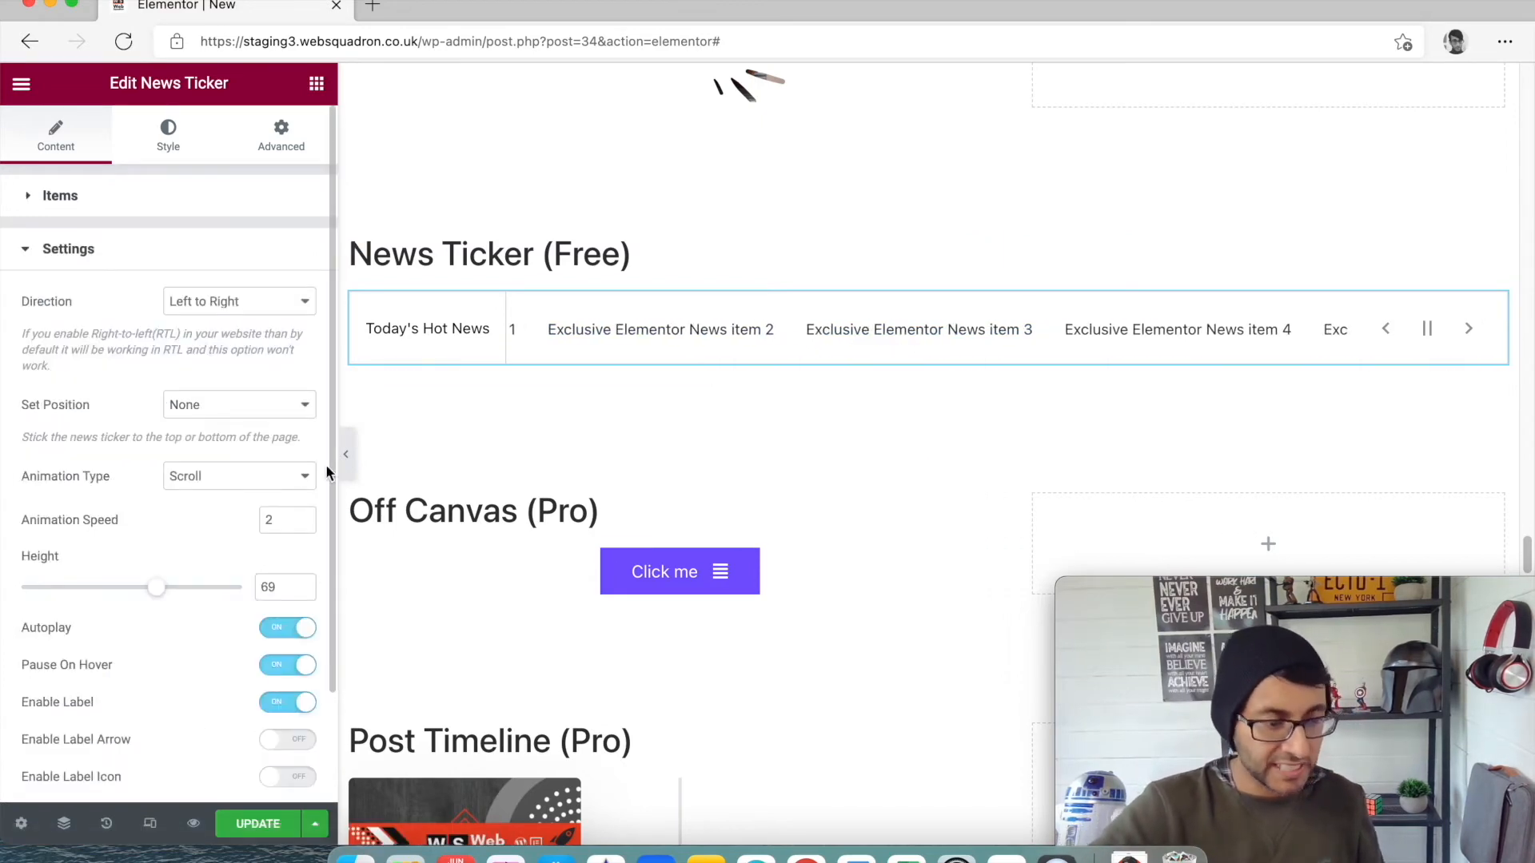
left_click(192, 303)
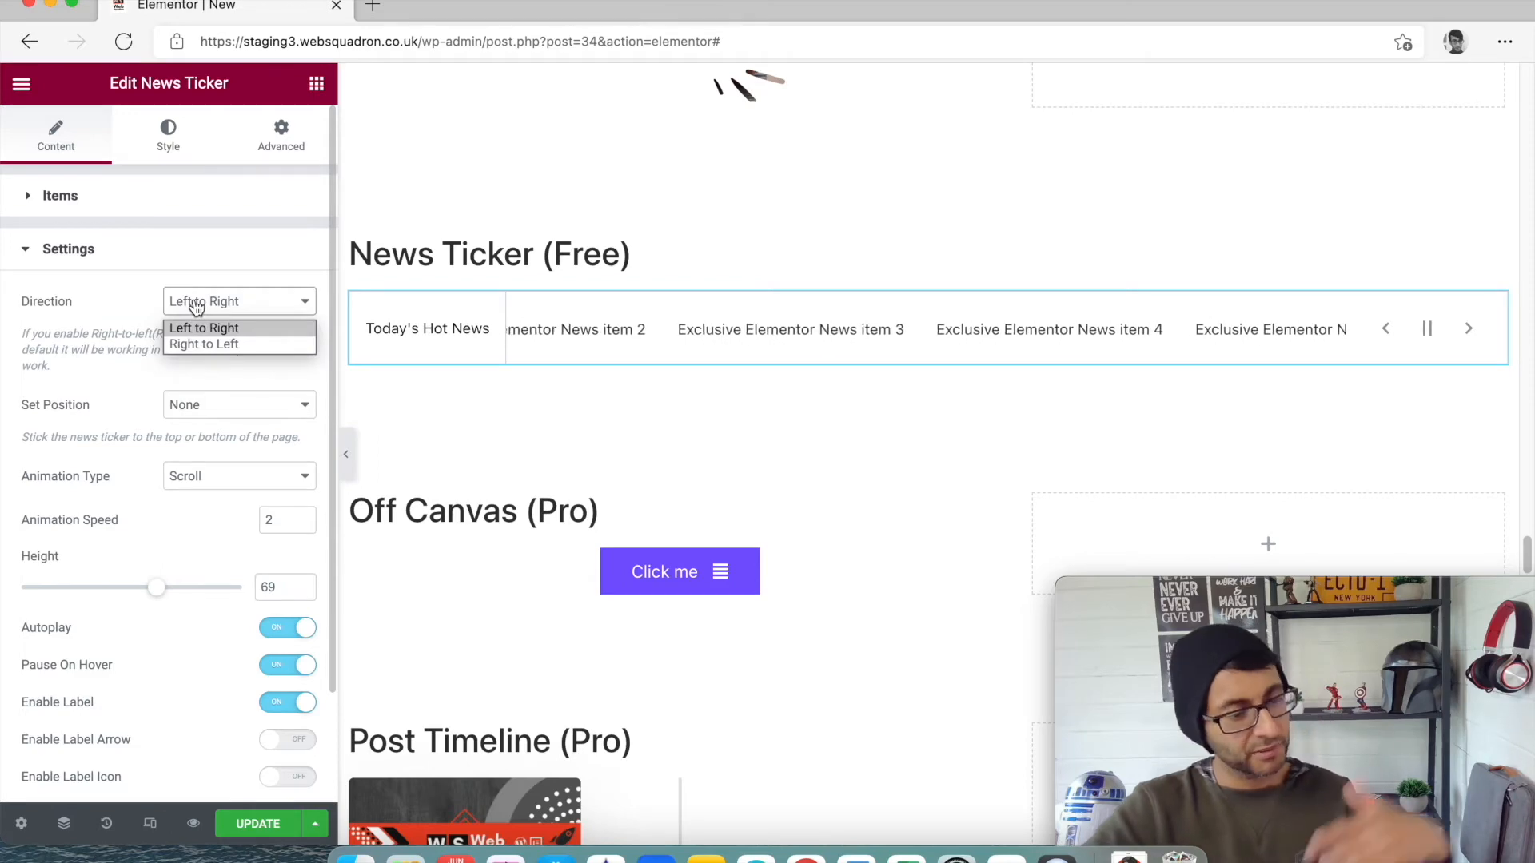
left_click(225, 412)
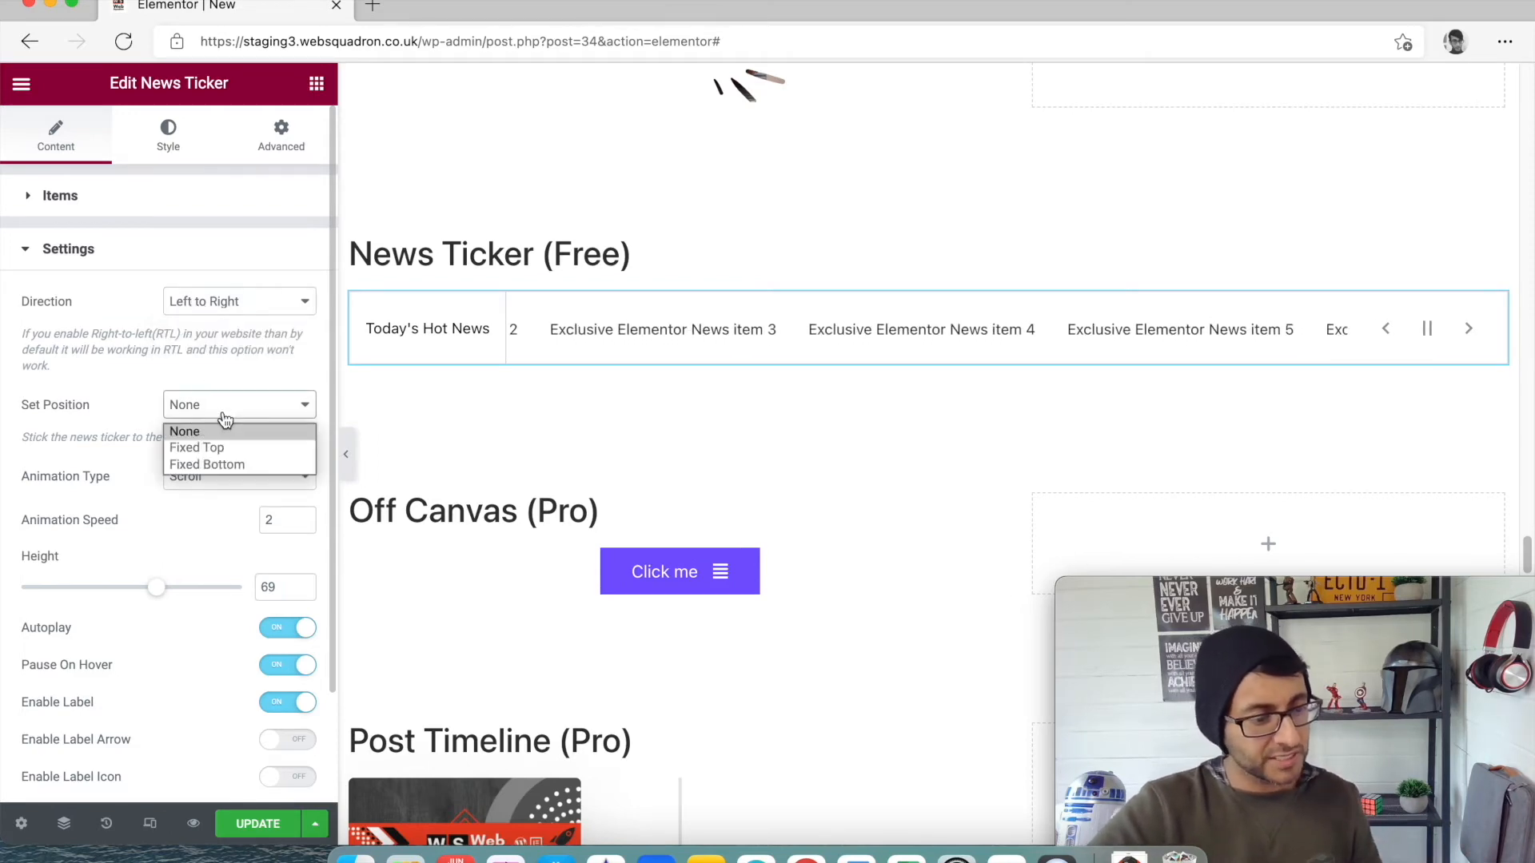
left_click(224, 447)
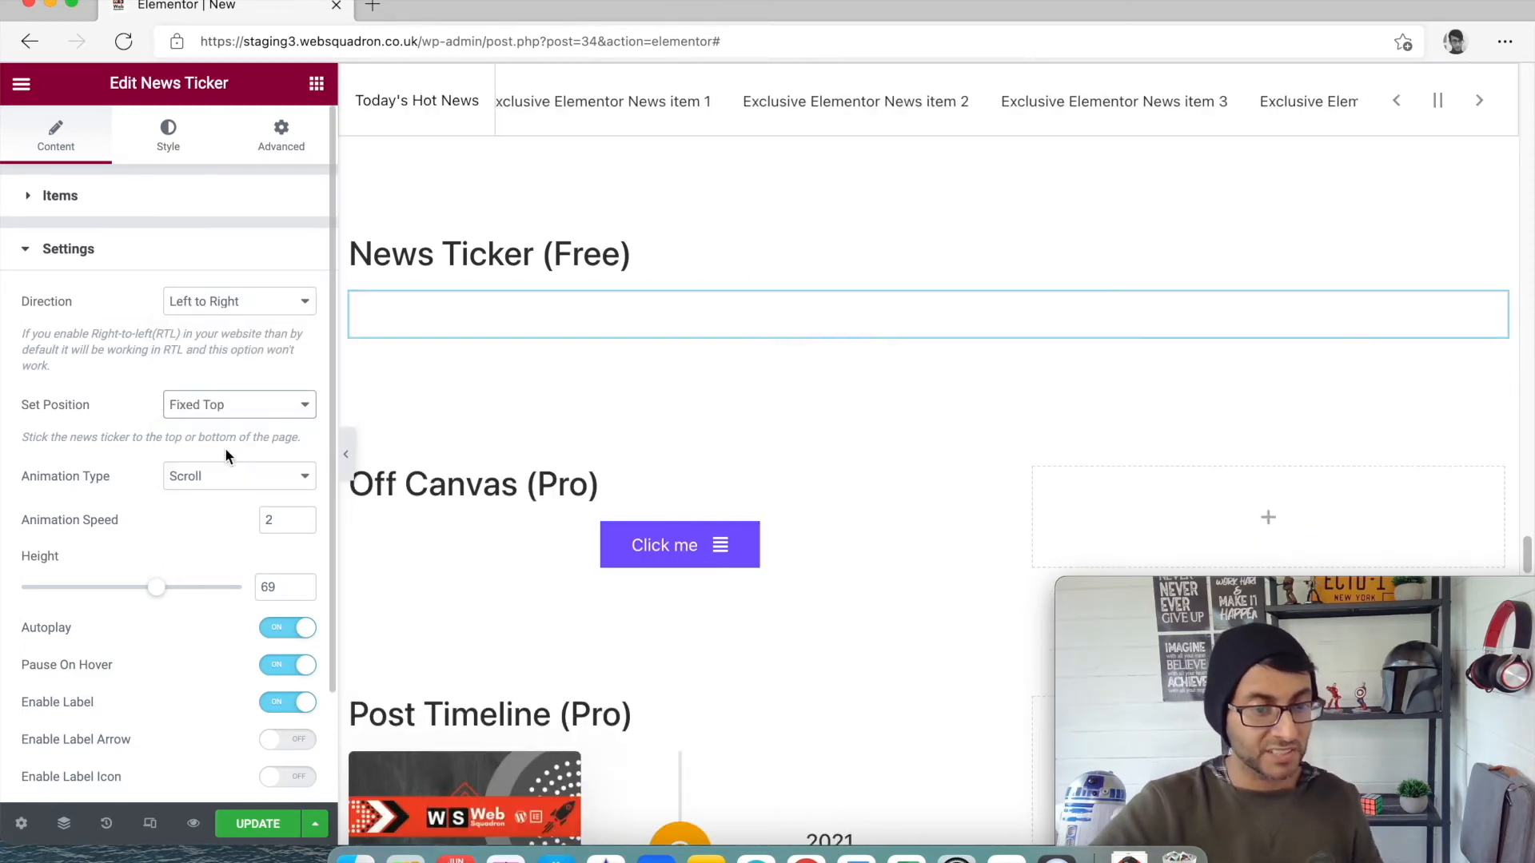
left_click(215, 409)
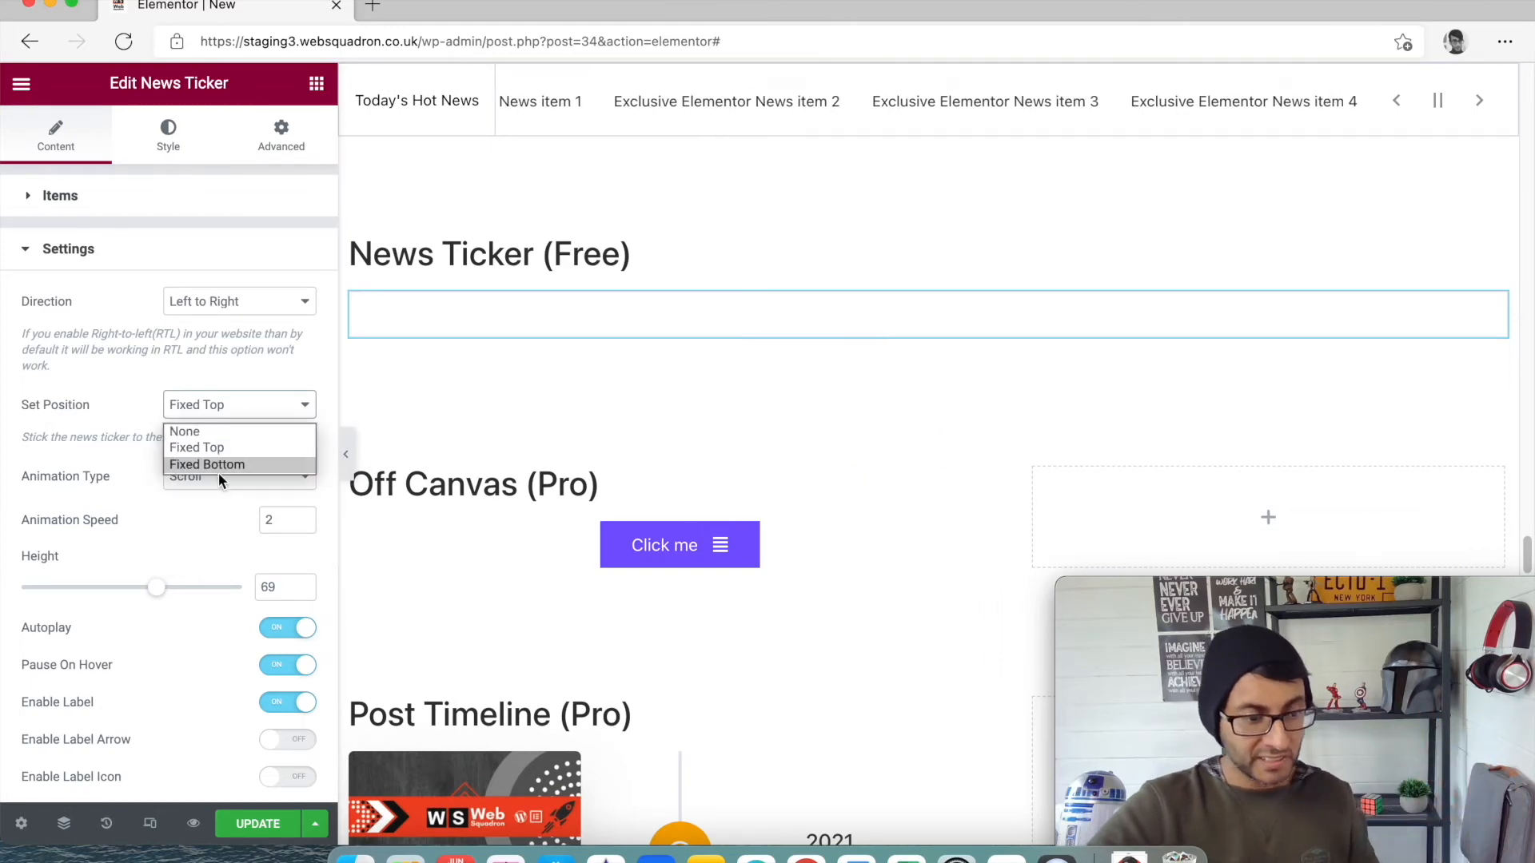
left_click(216, 466)
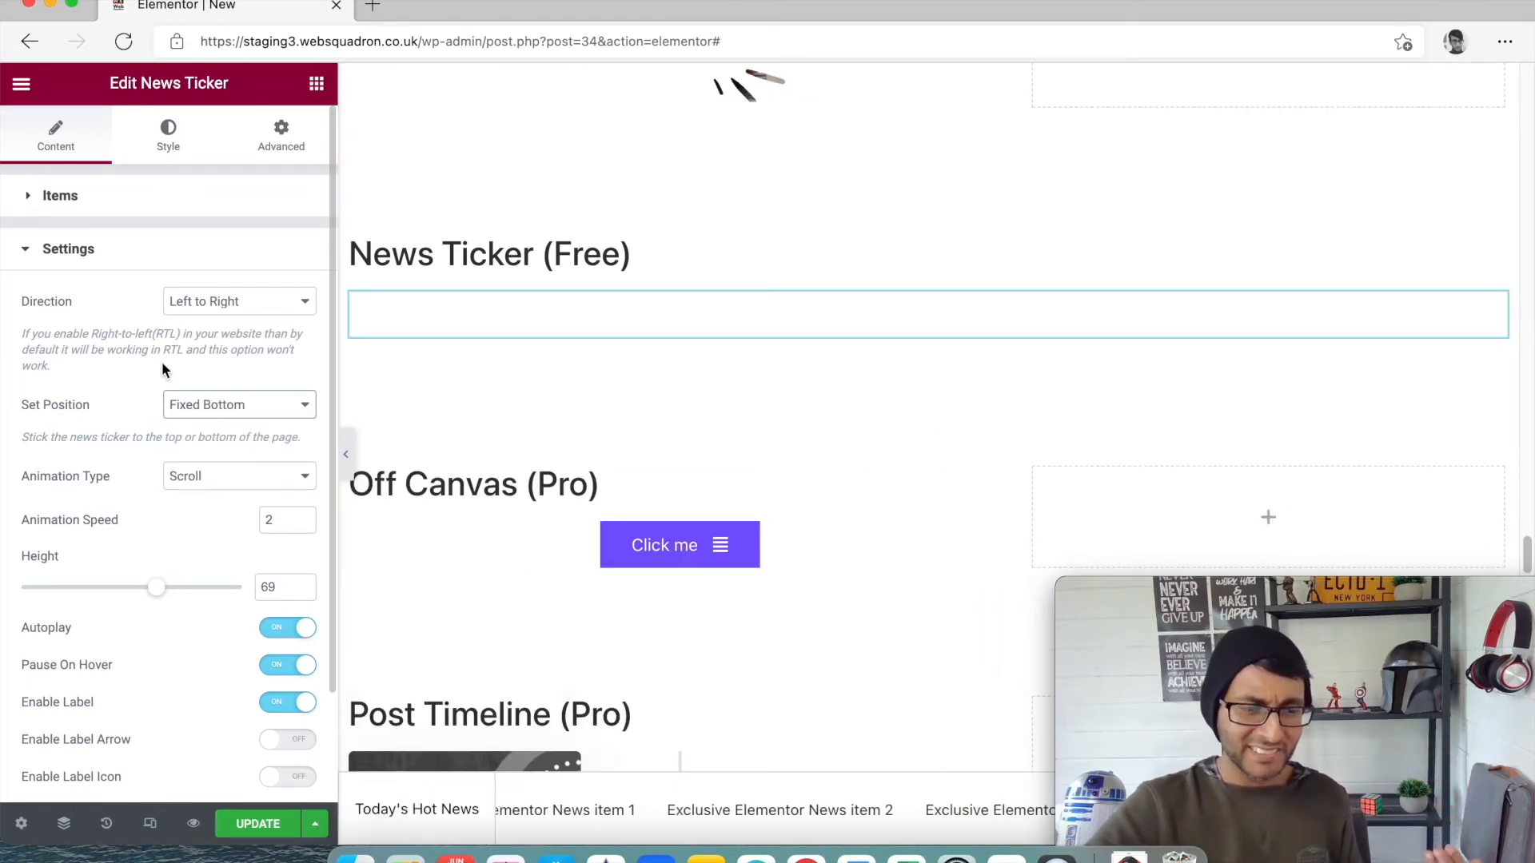
left_click(232, 405)
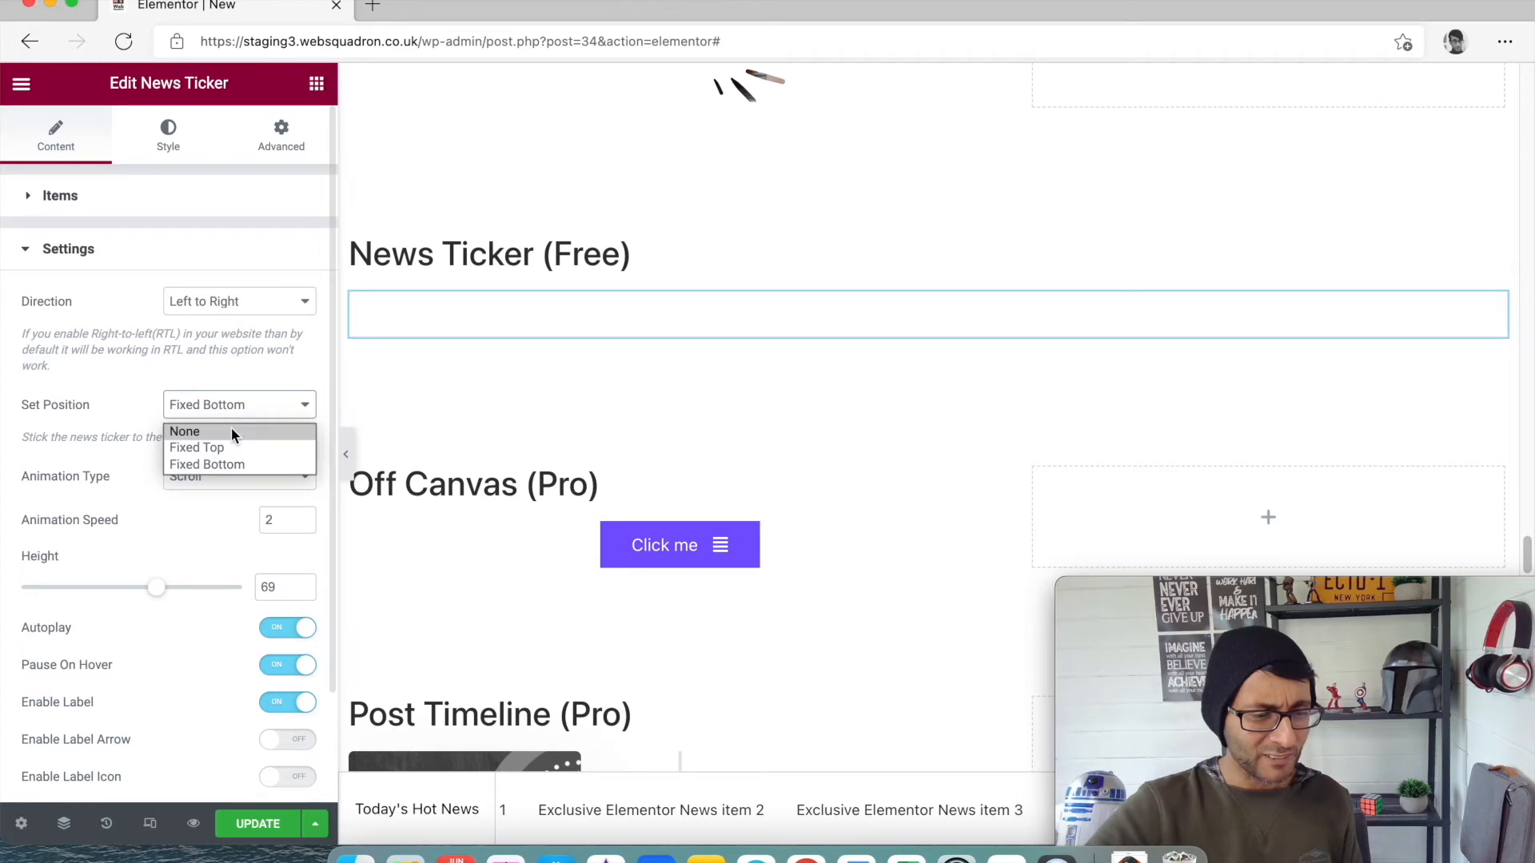
left_click(232, 432)
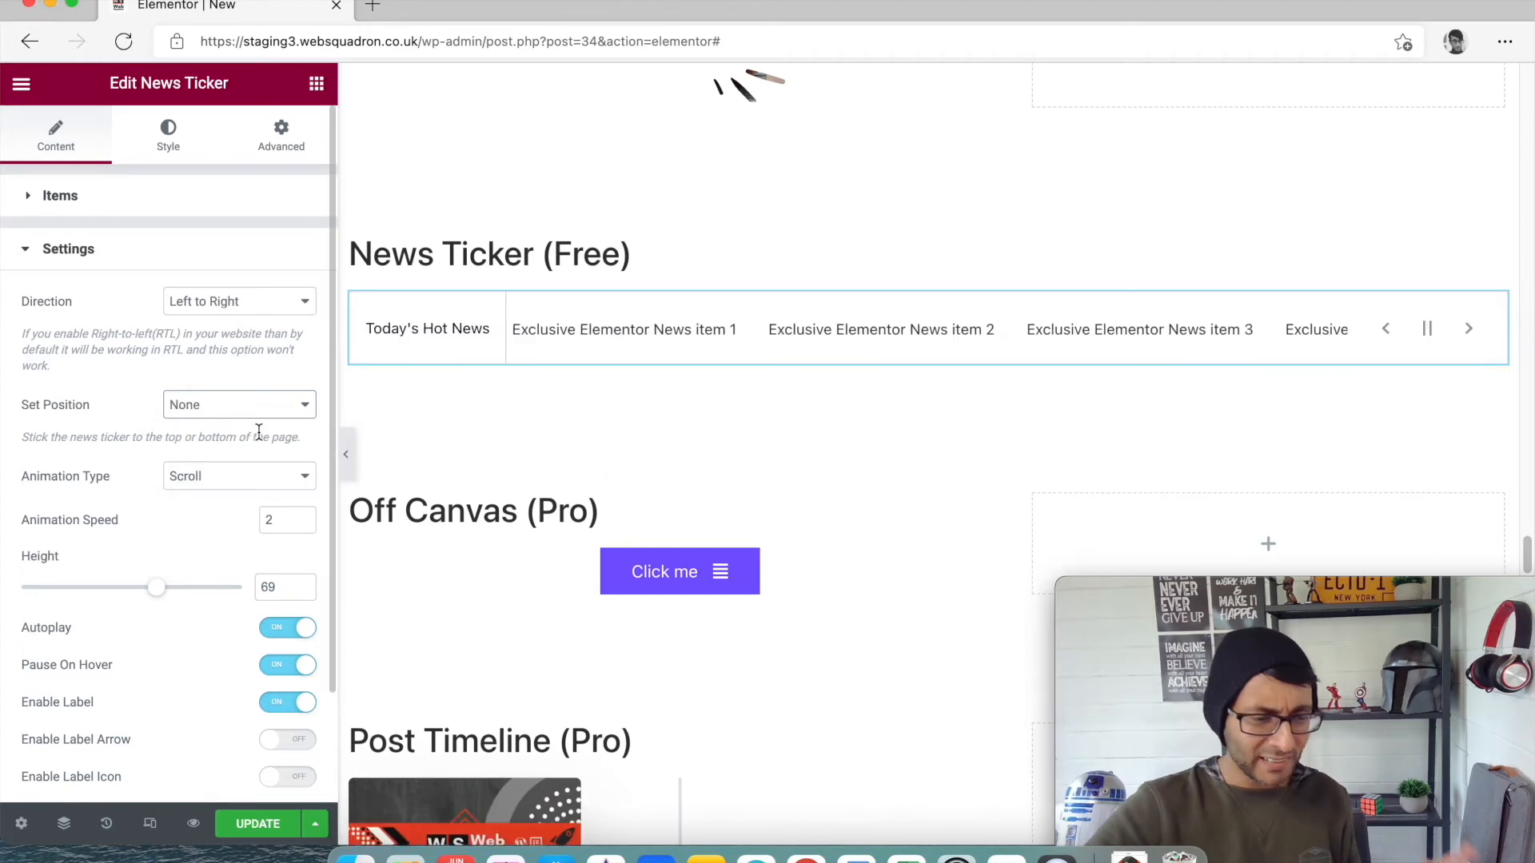
Try the Slide Right and Slide animation types for the news ticker and return it to Scroll.
left_click(253, 478)
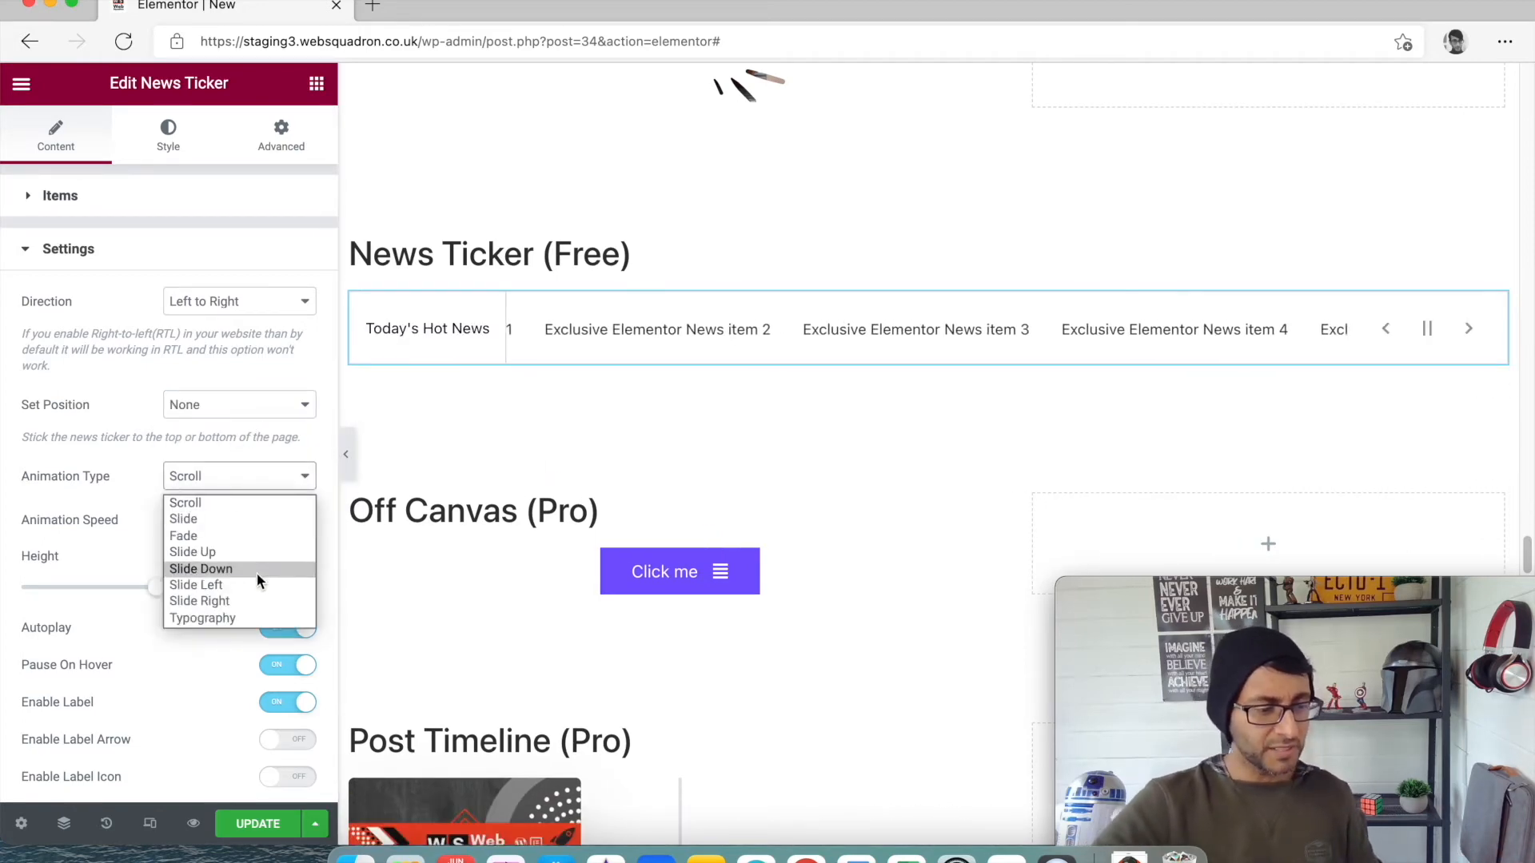
left_click(258, 602)
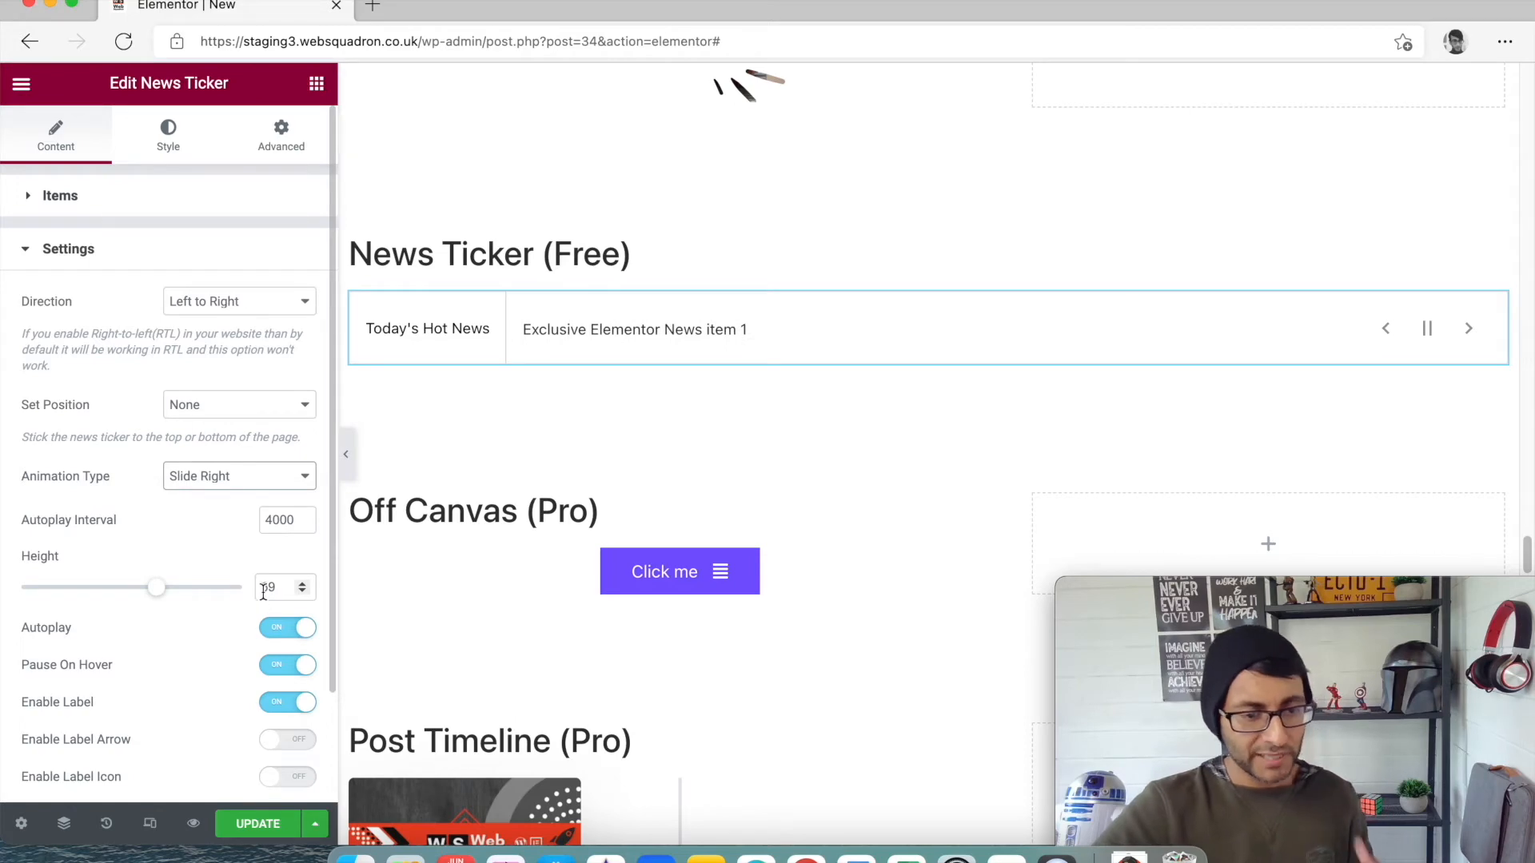
left_click(257, 479)
left_click(252, 507)
left_click(256, 484)
left_click(252, 517)
left_click(263, 483)
left_click(253, 496)
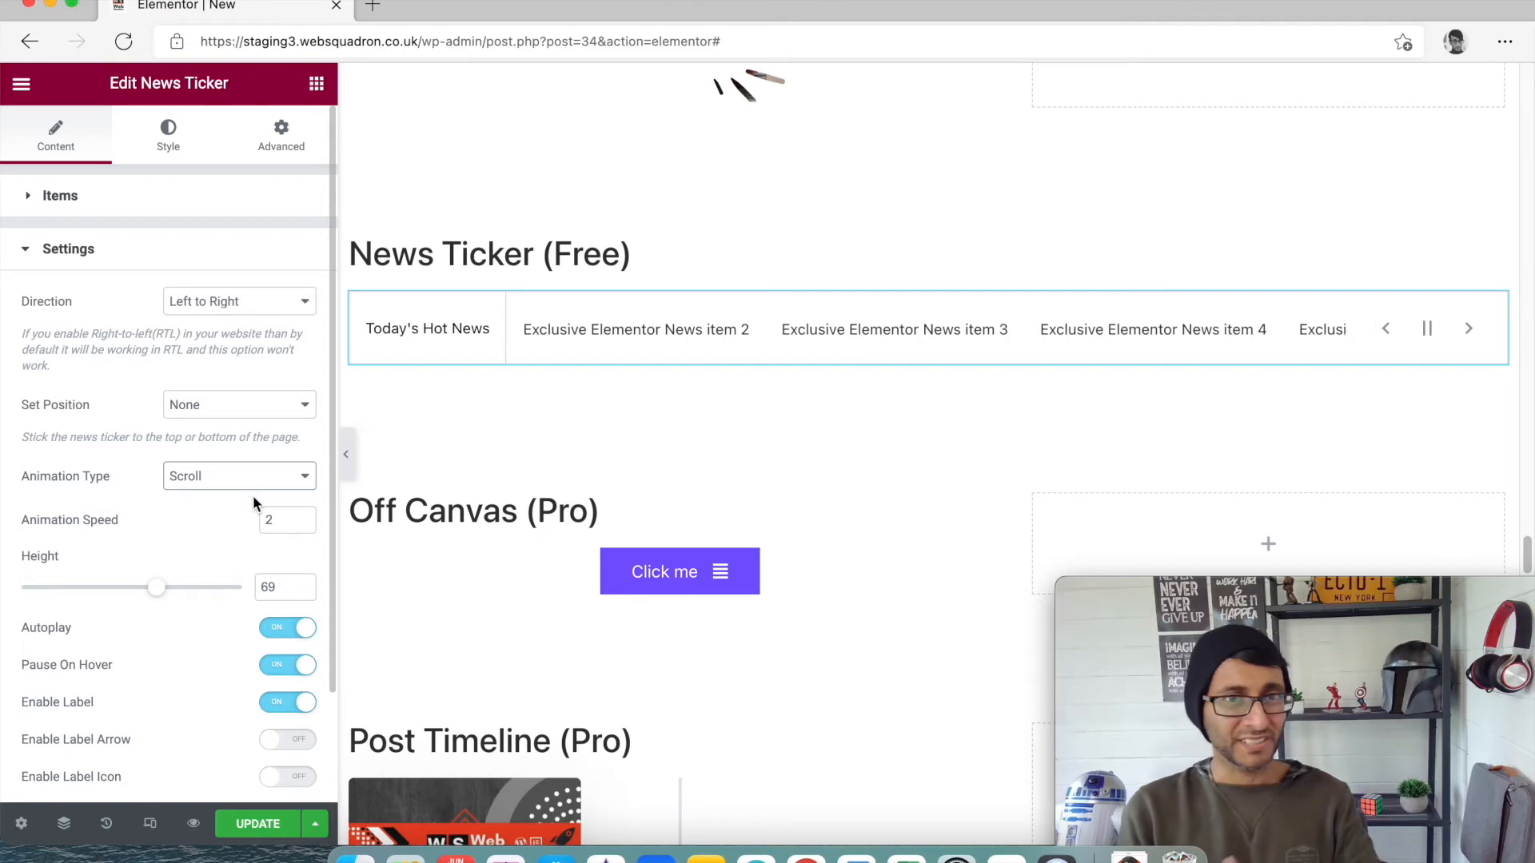
scroll(221, 520, "down", 3)
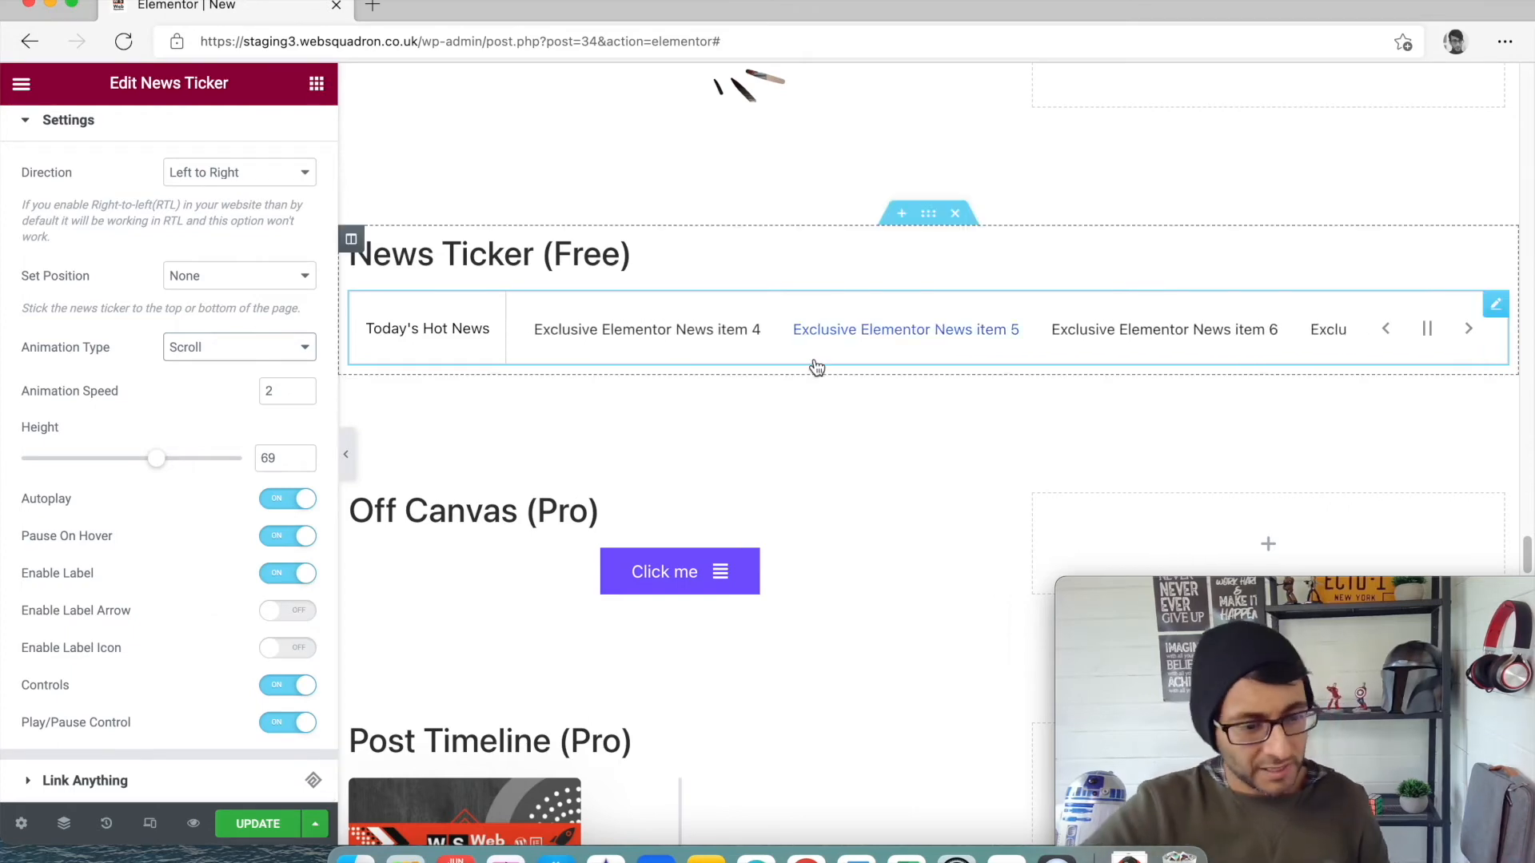
Add the lines "fff", "f", "f" and "f" below Menu Item in the Off Canvas content and preview the off-canvas panel.
scroll(814, 361, "down", 3)
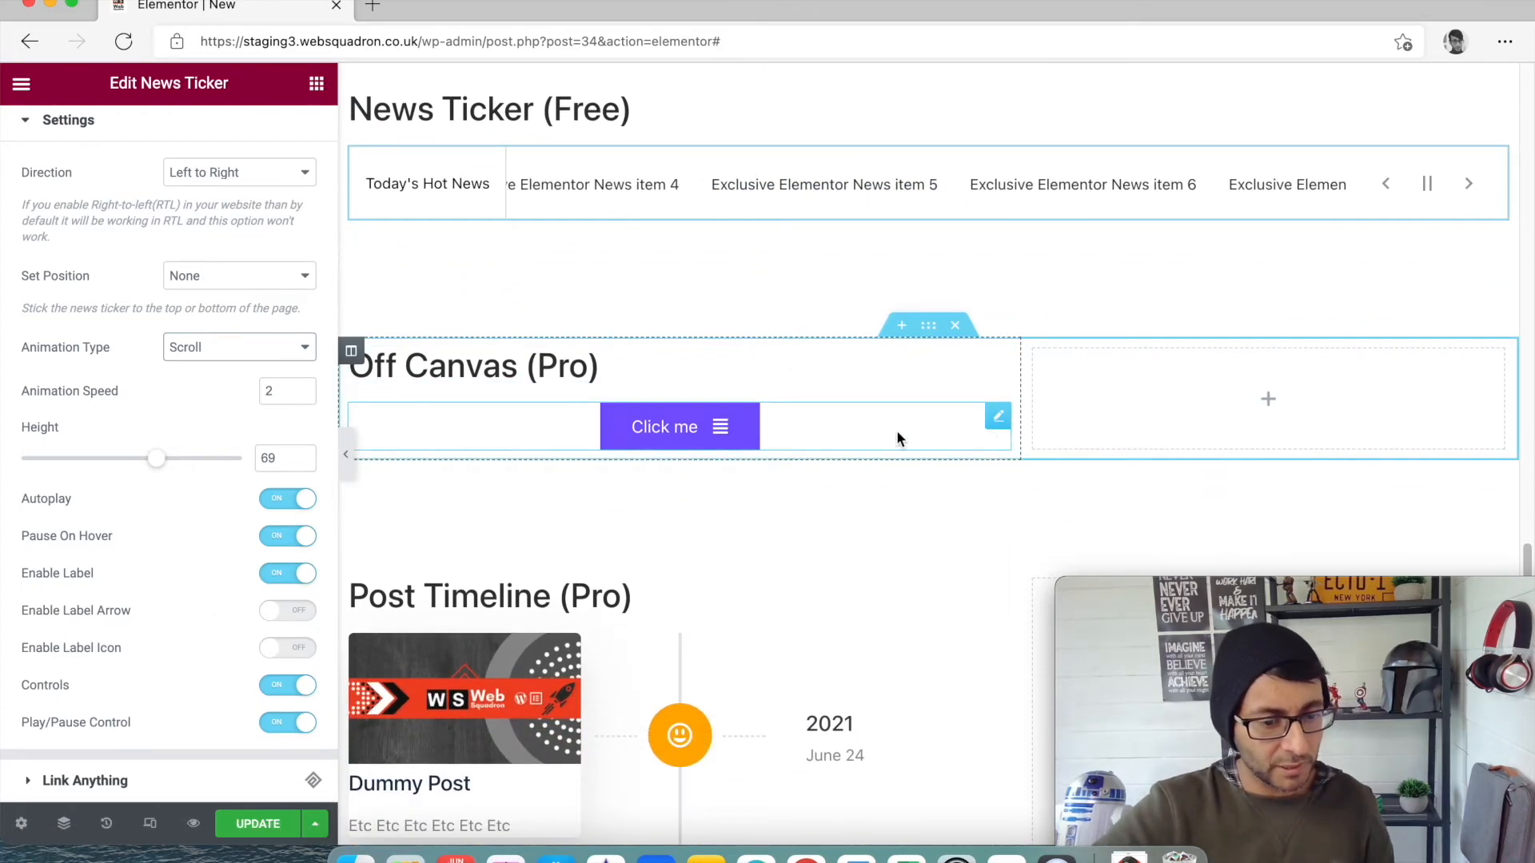
left_click(997, 417)
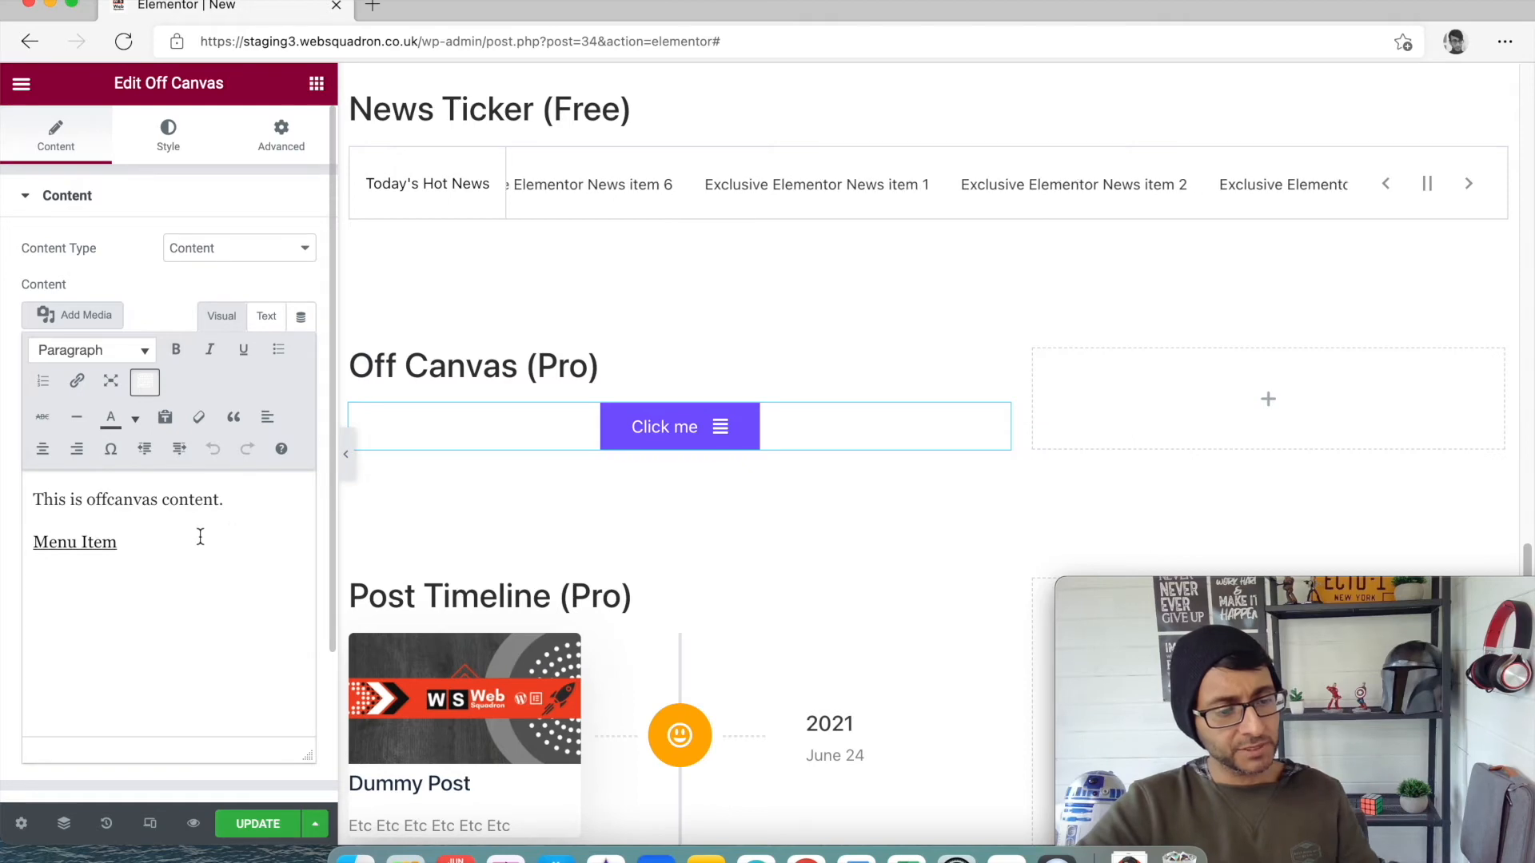
left_click(167, 547)
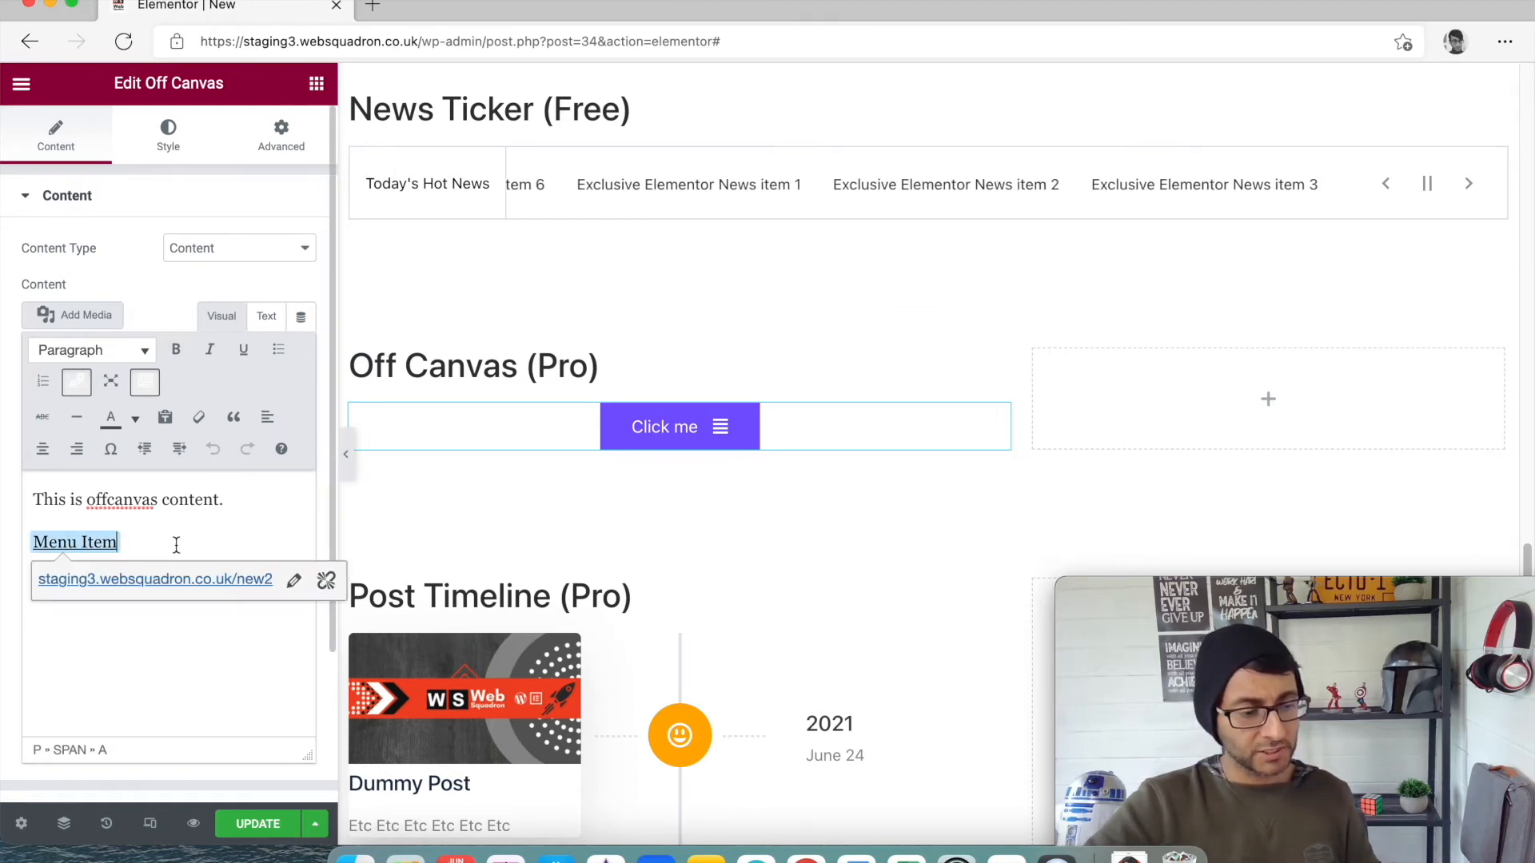
key("Return")
type("fff")
key("Return")
type("f")
key("Return")
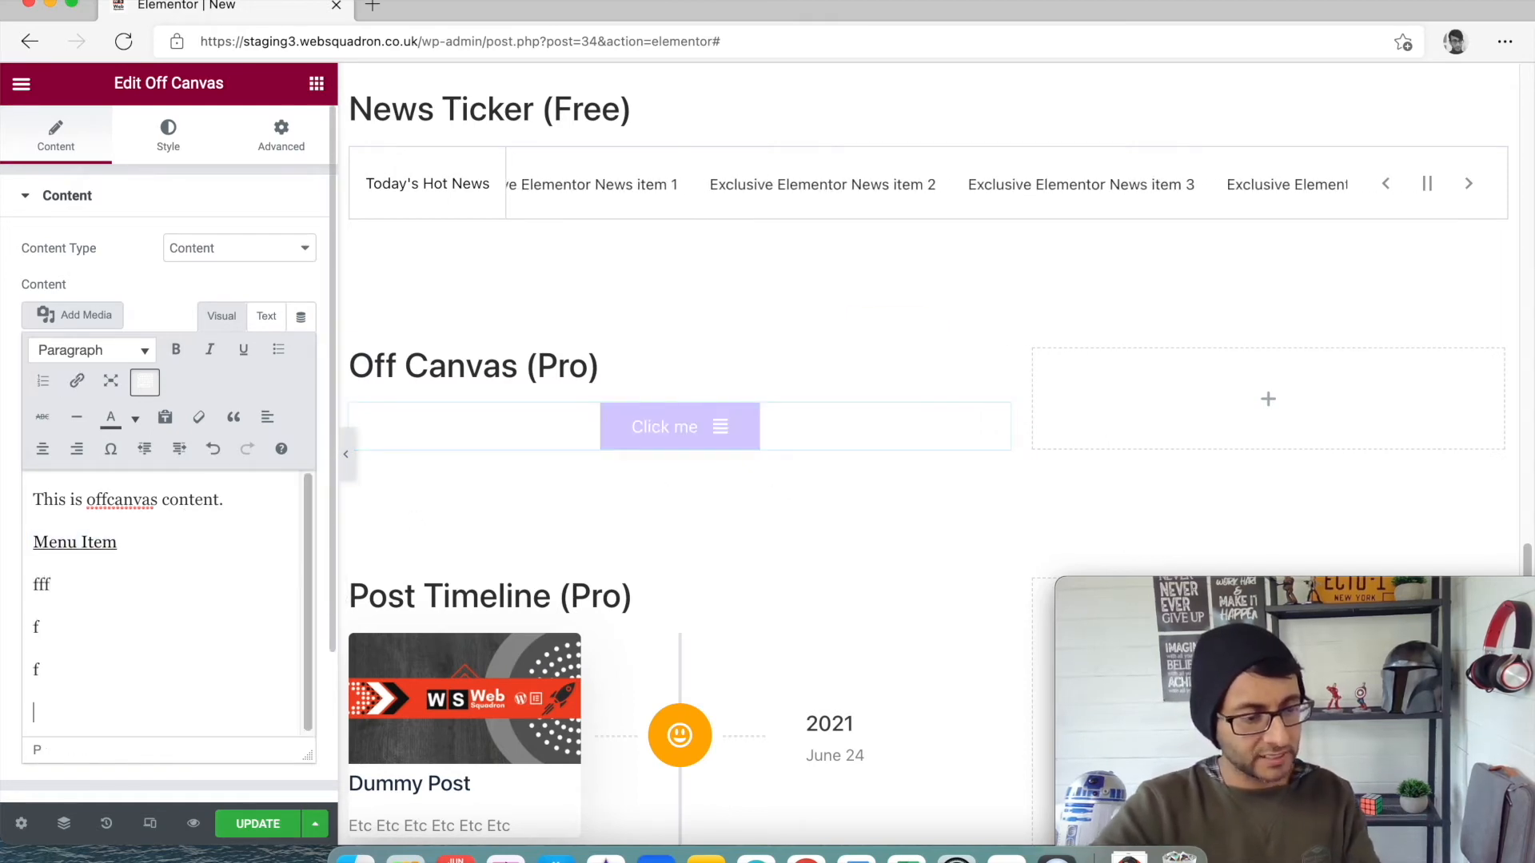
type("f")
key("Return")
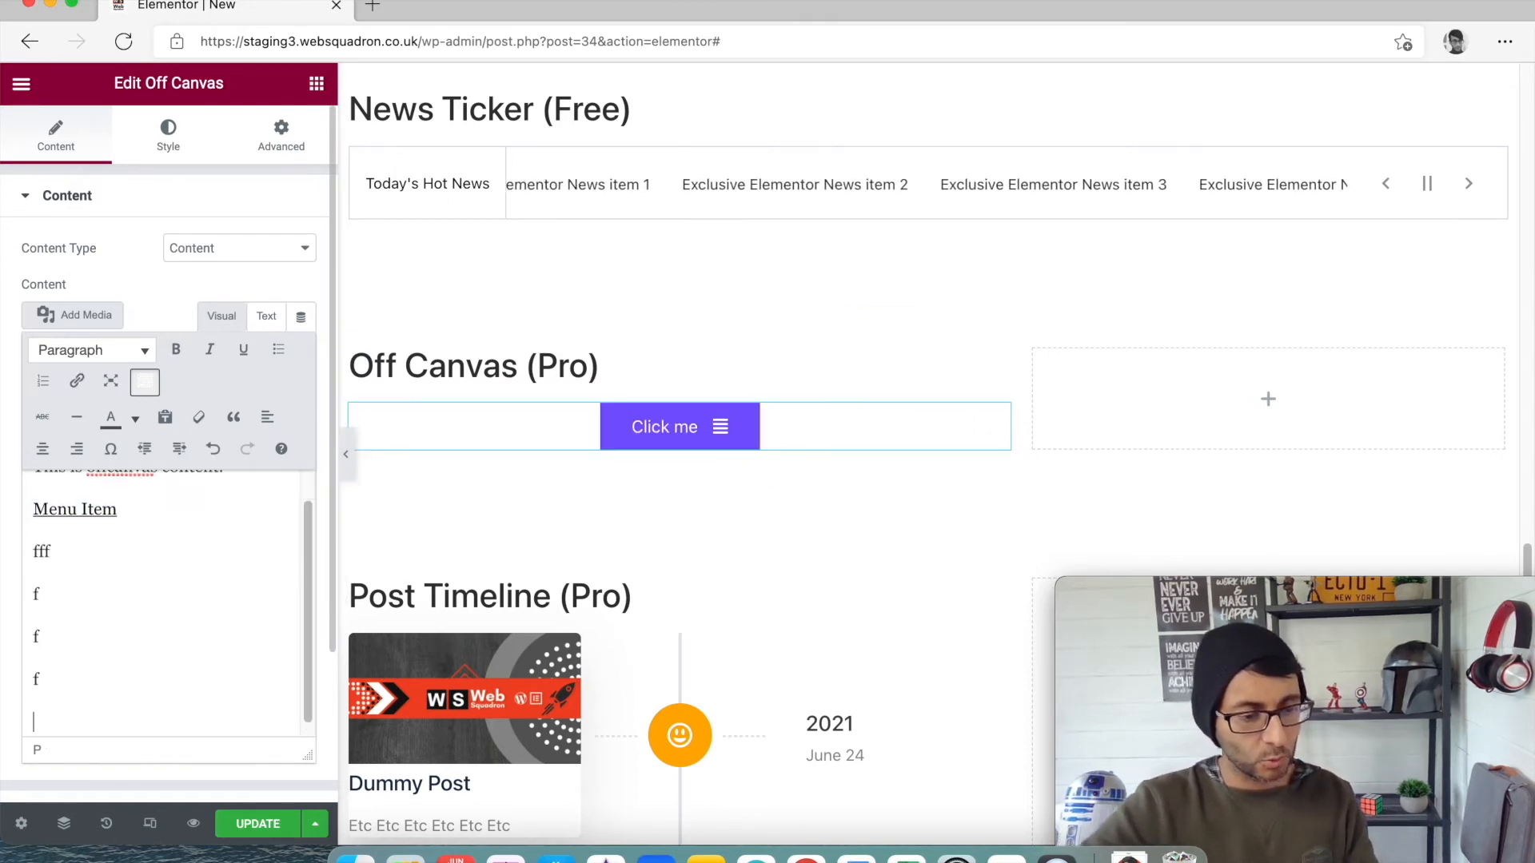
left_click(722, 432)
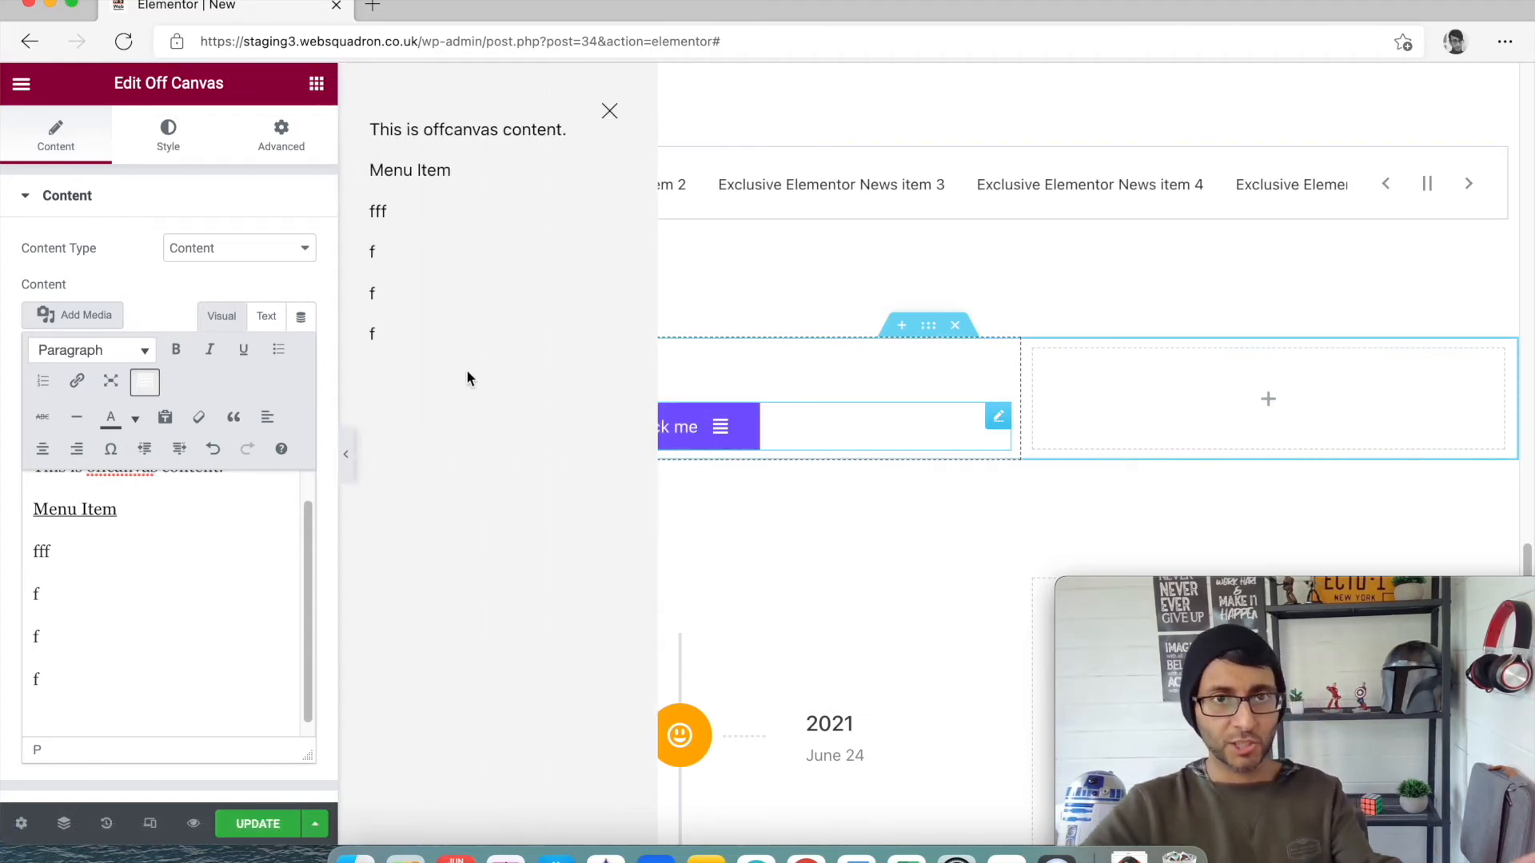
left_click(610, 113)
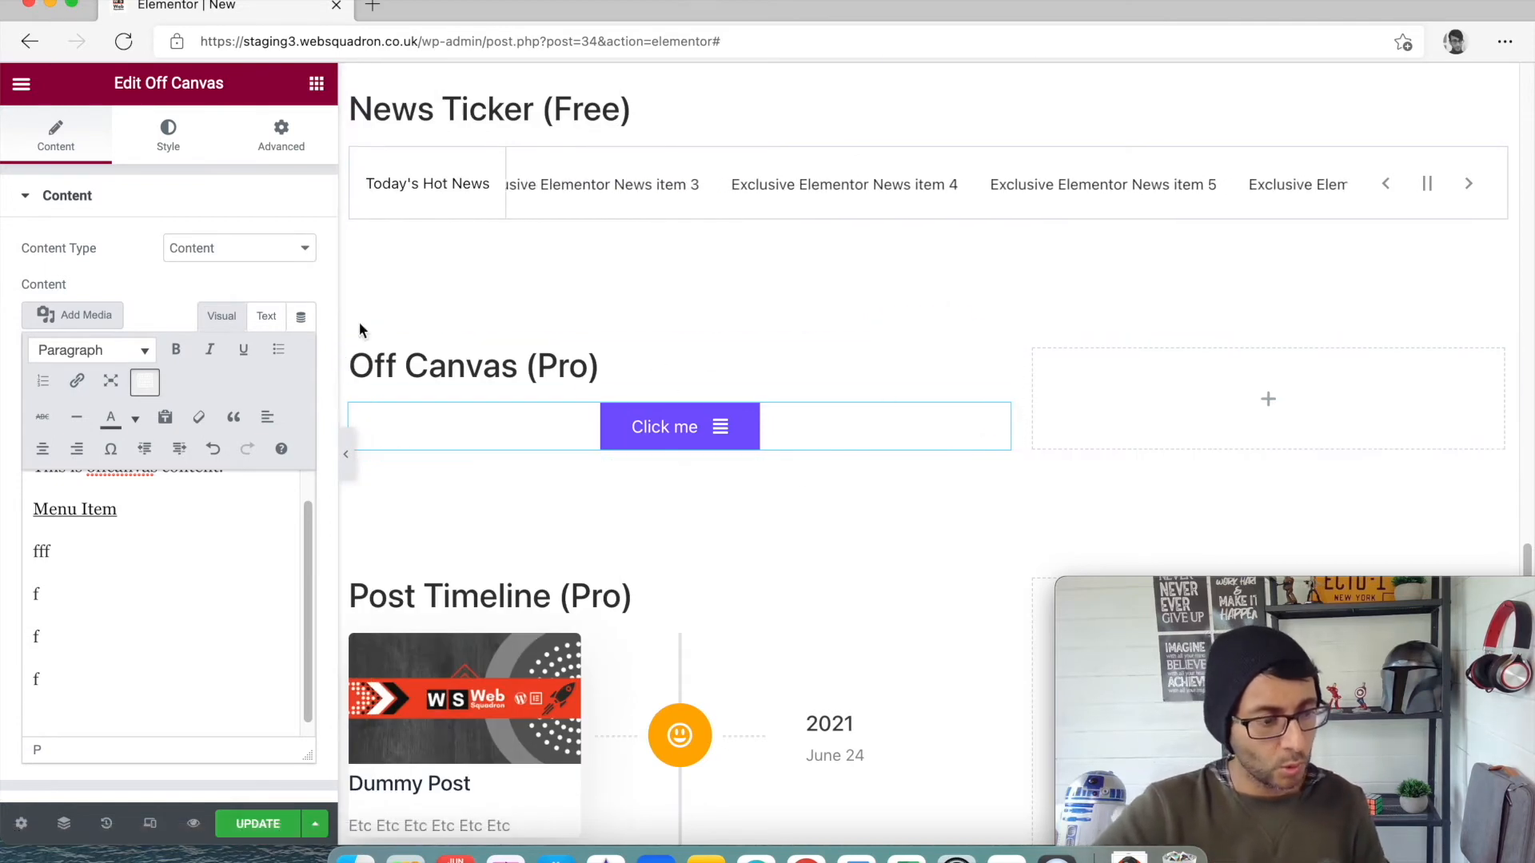
Try the Save Template content type for the Off Canvas widget and set the type to Menu.
left_click(202, 255)
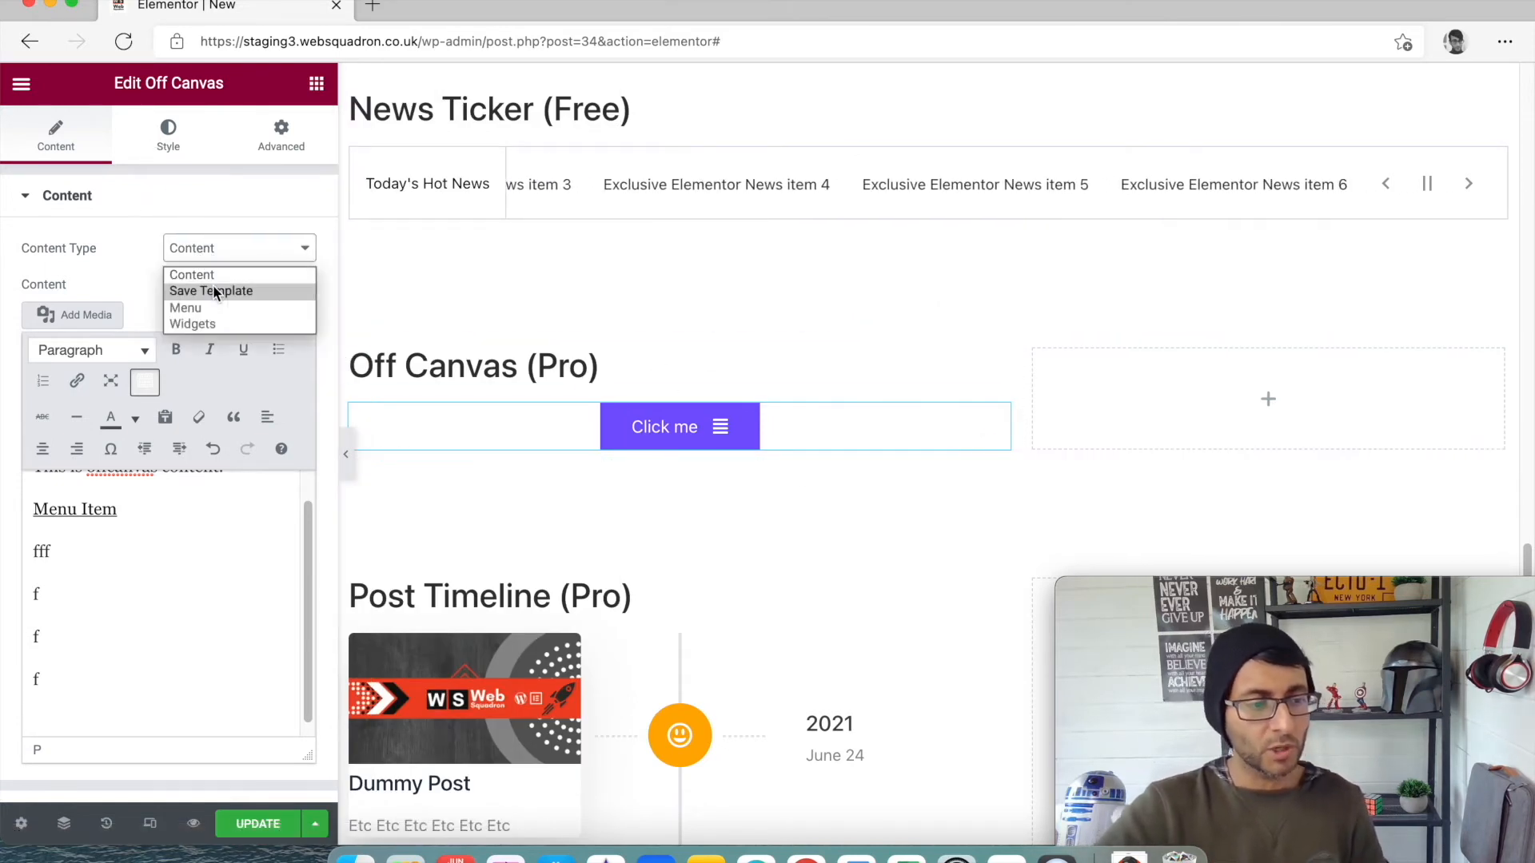
left_click(214, 290)
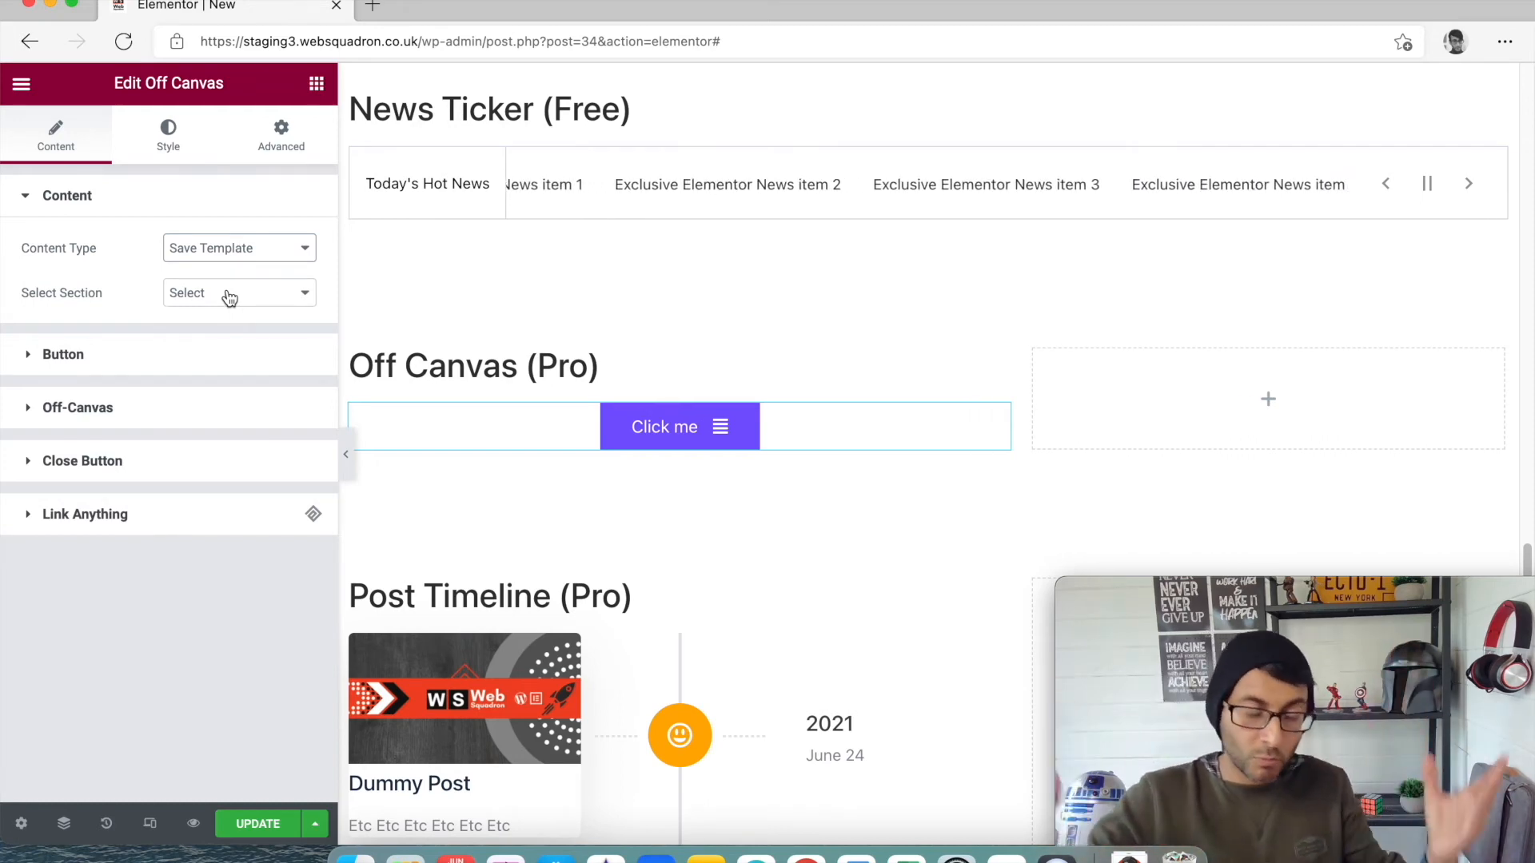
left_click(253, 300)
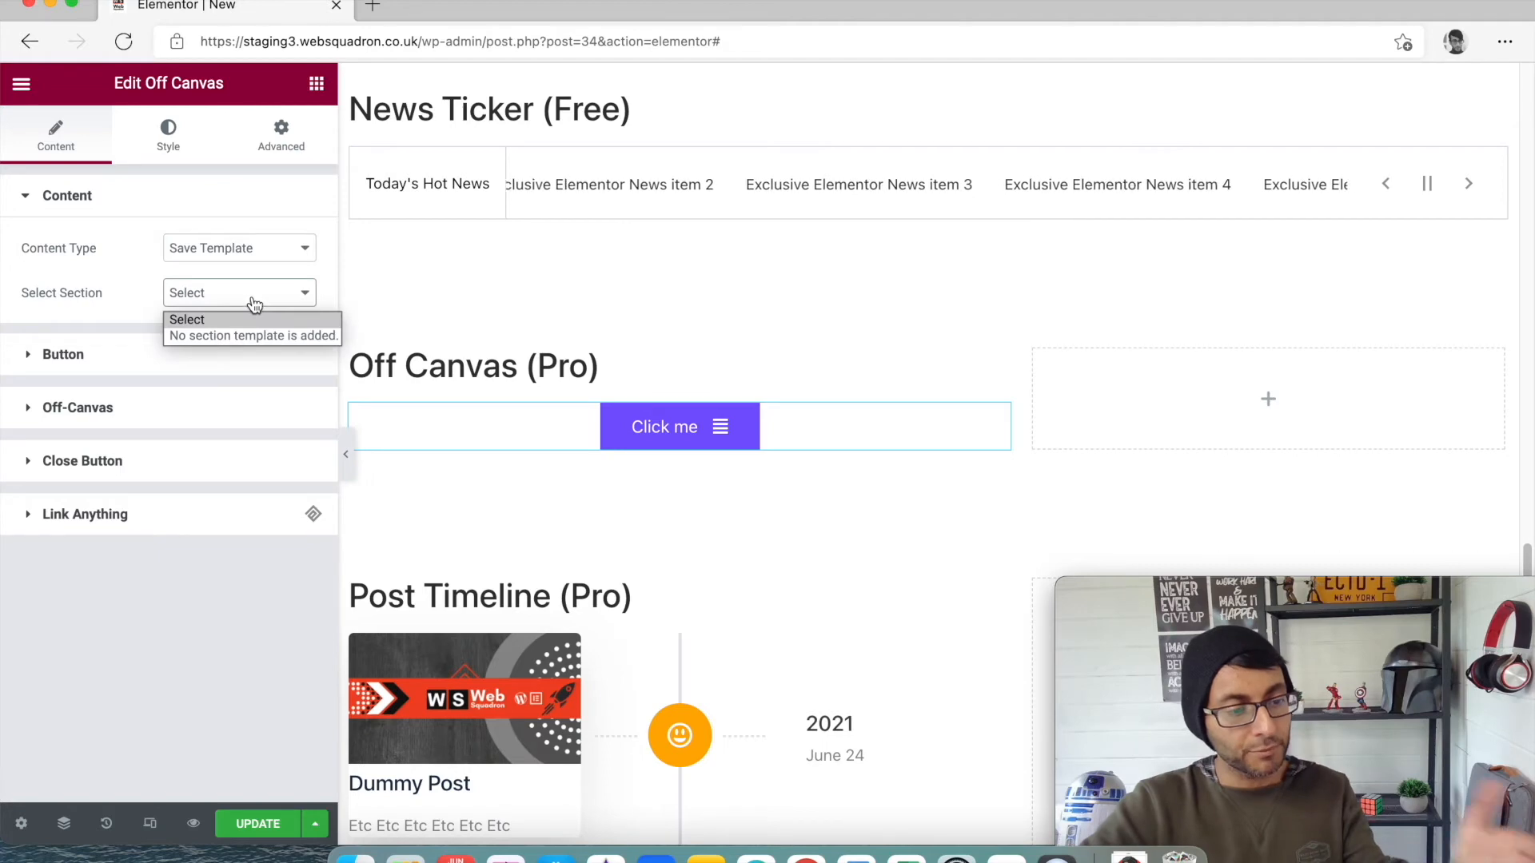
left_click(280, 561)
left_click(279, 256)
left_click(262, 301)
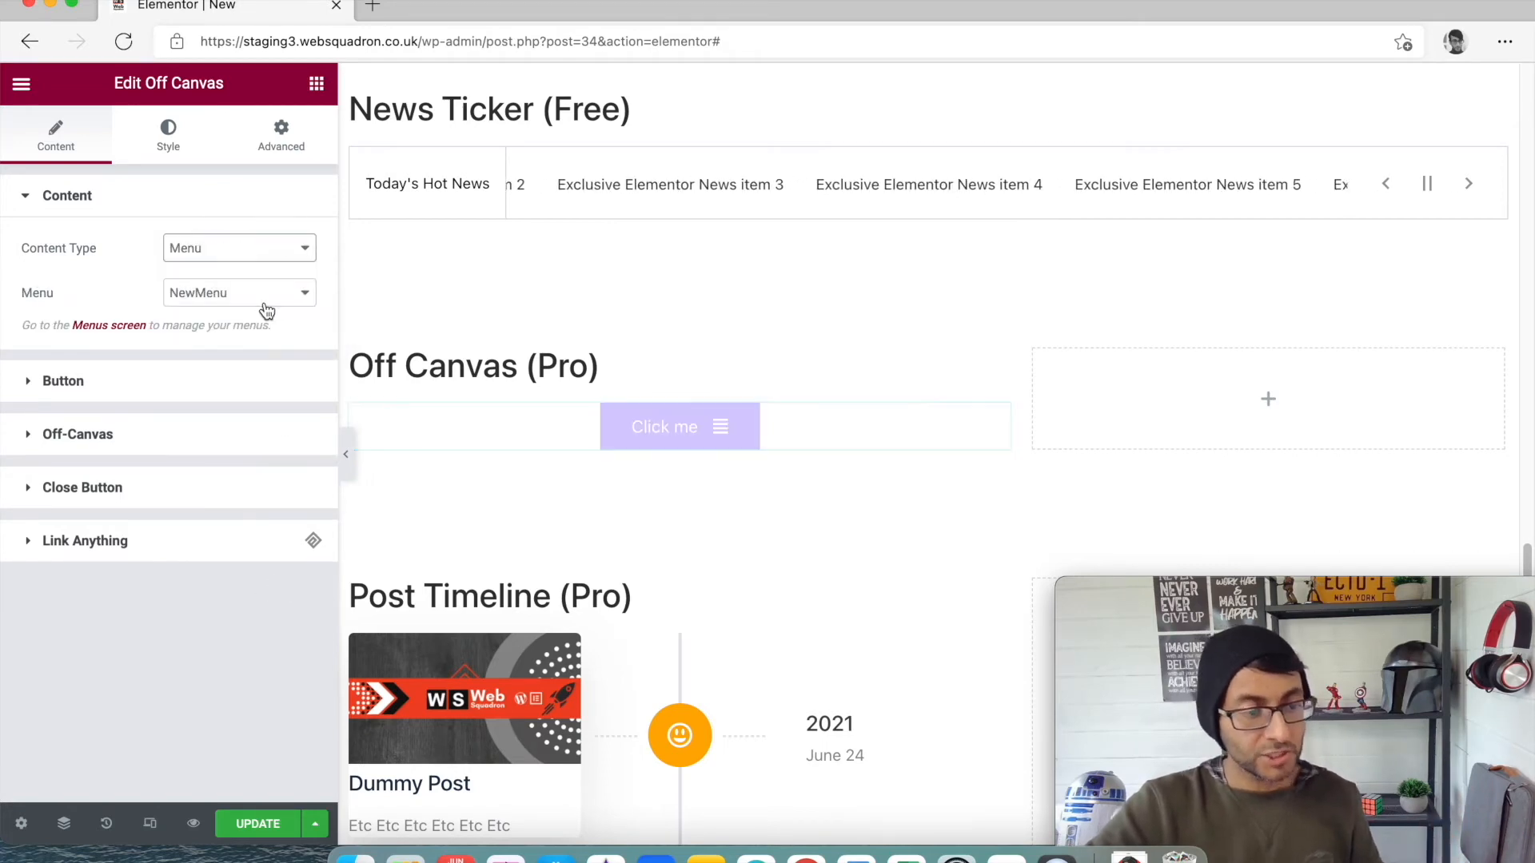
Preview the off-canvas panel with its menu, set the content type to Widgets and preview the panel again.
left_click(716, 430)
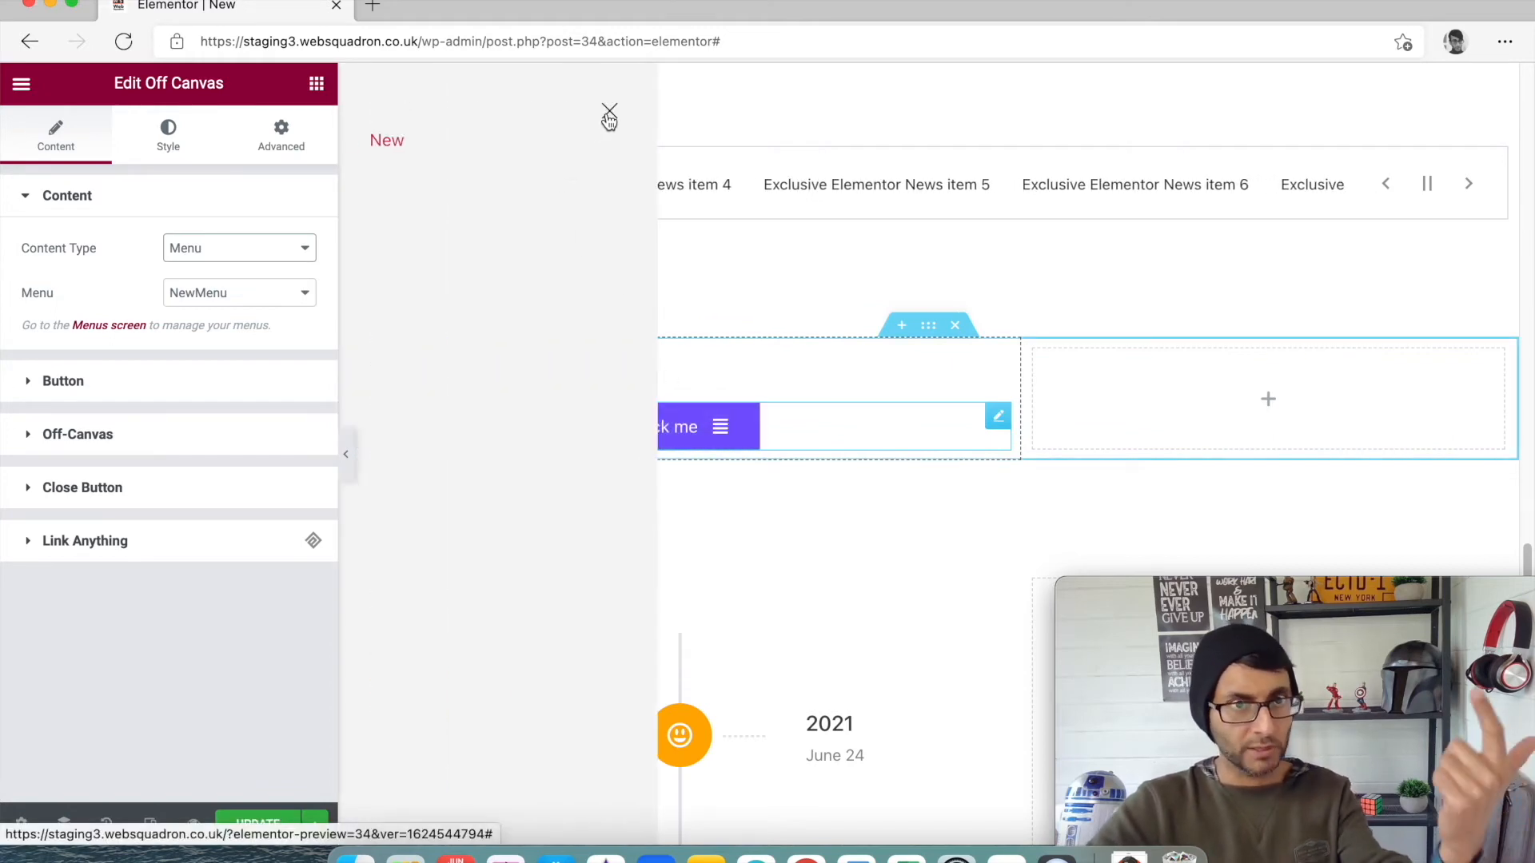
left_click(607, 116)
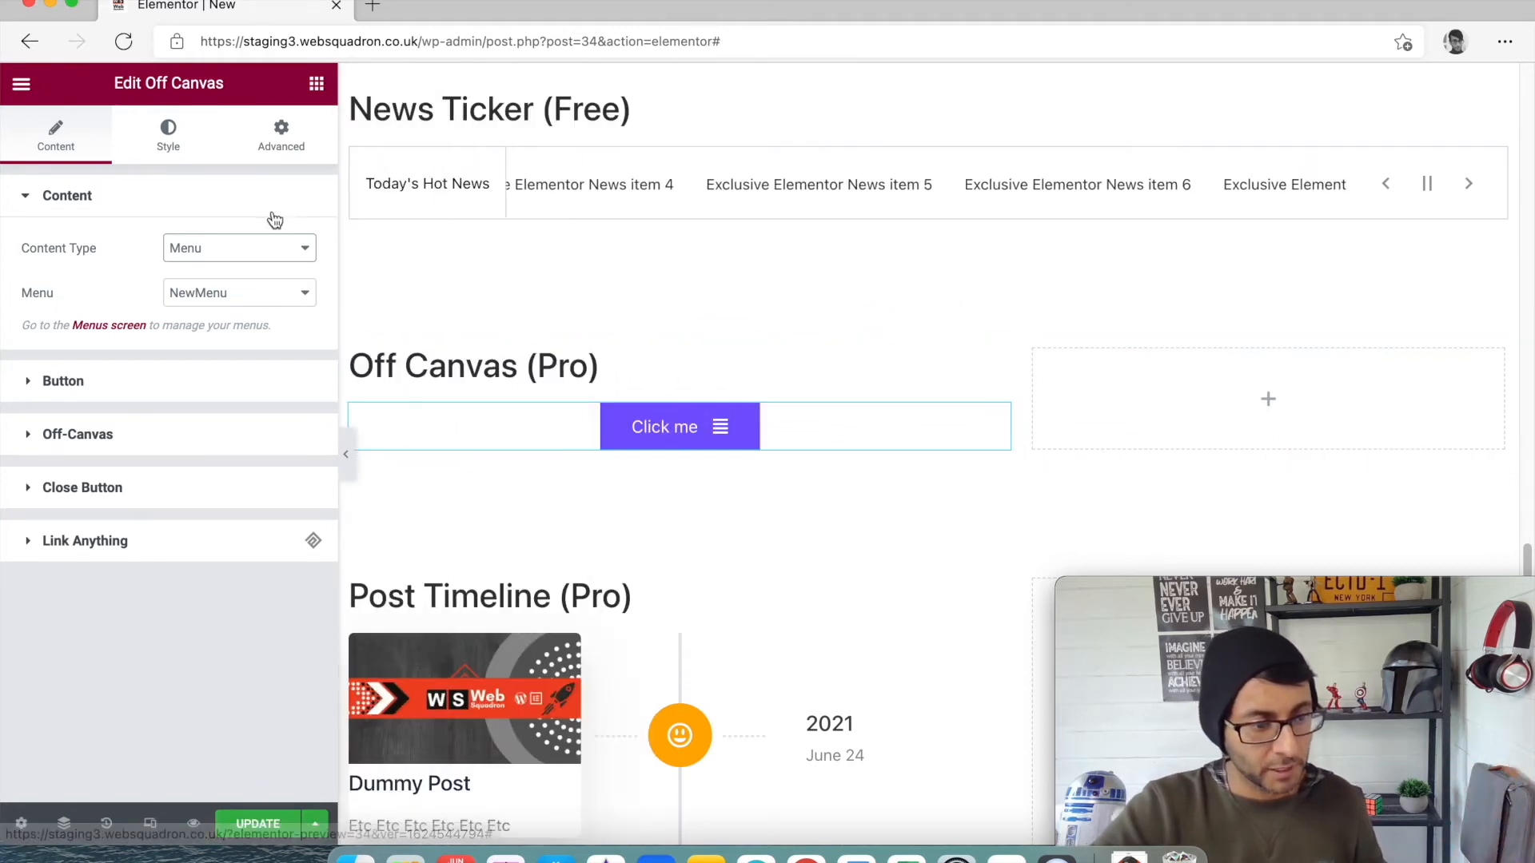
left_click(266, 263)
left_click(260, 322)
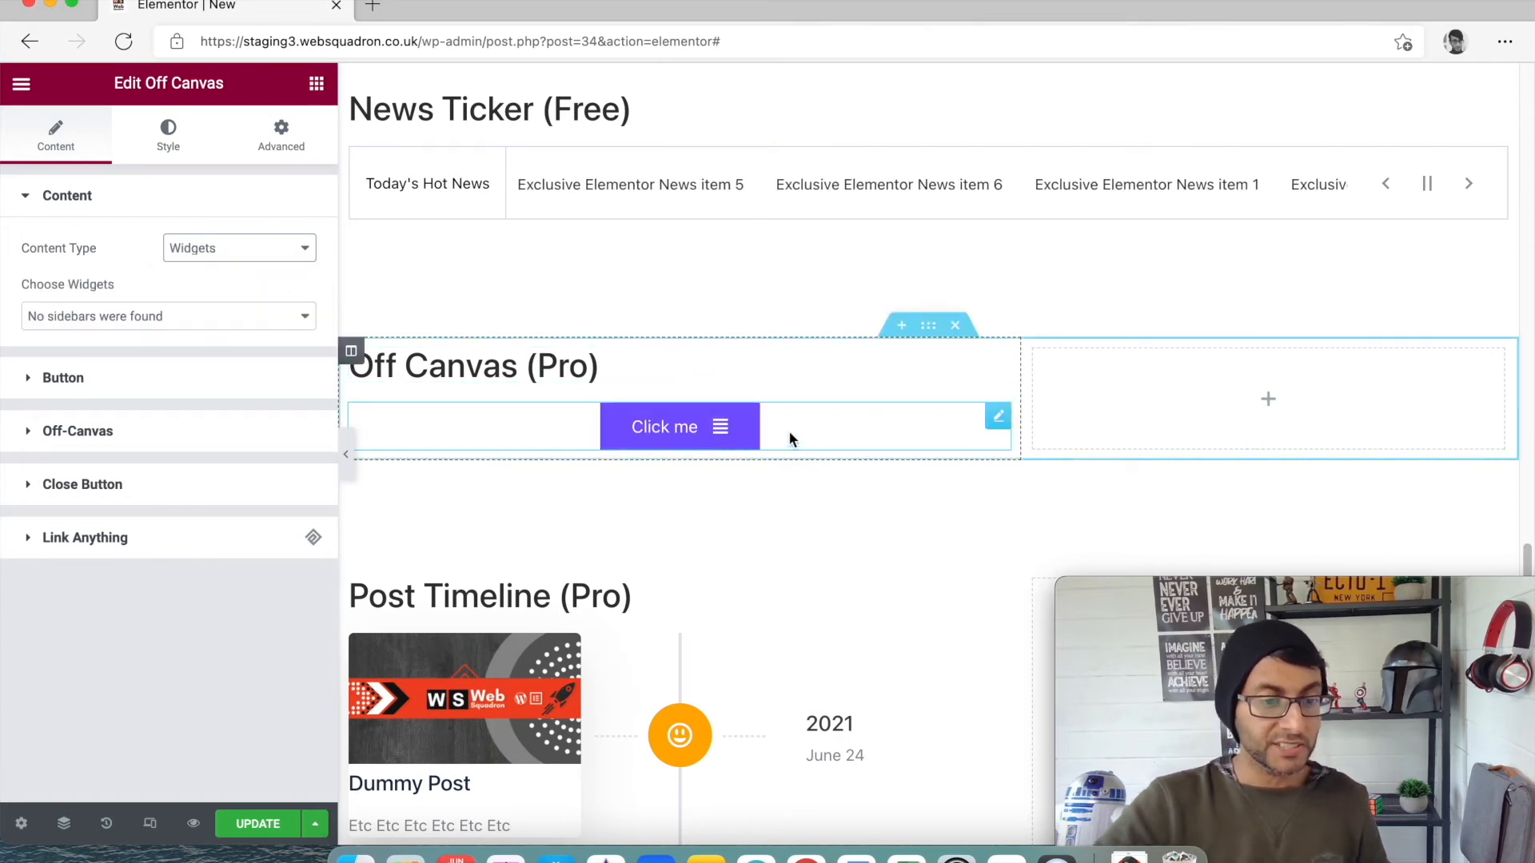
left_click(719, 430)
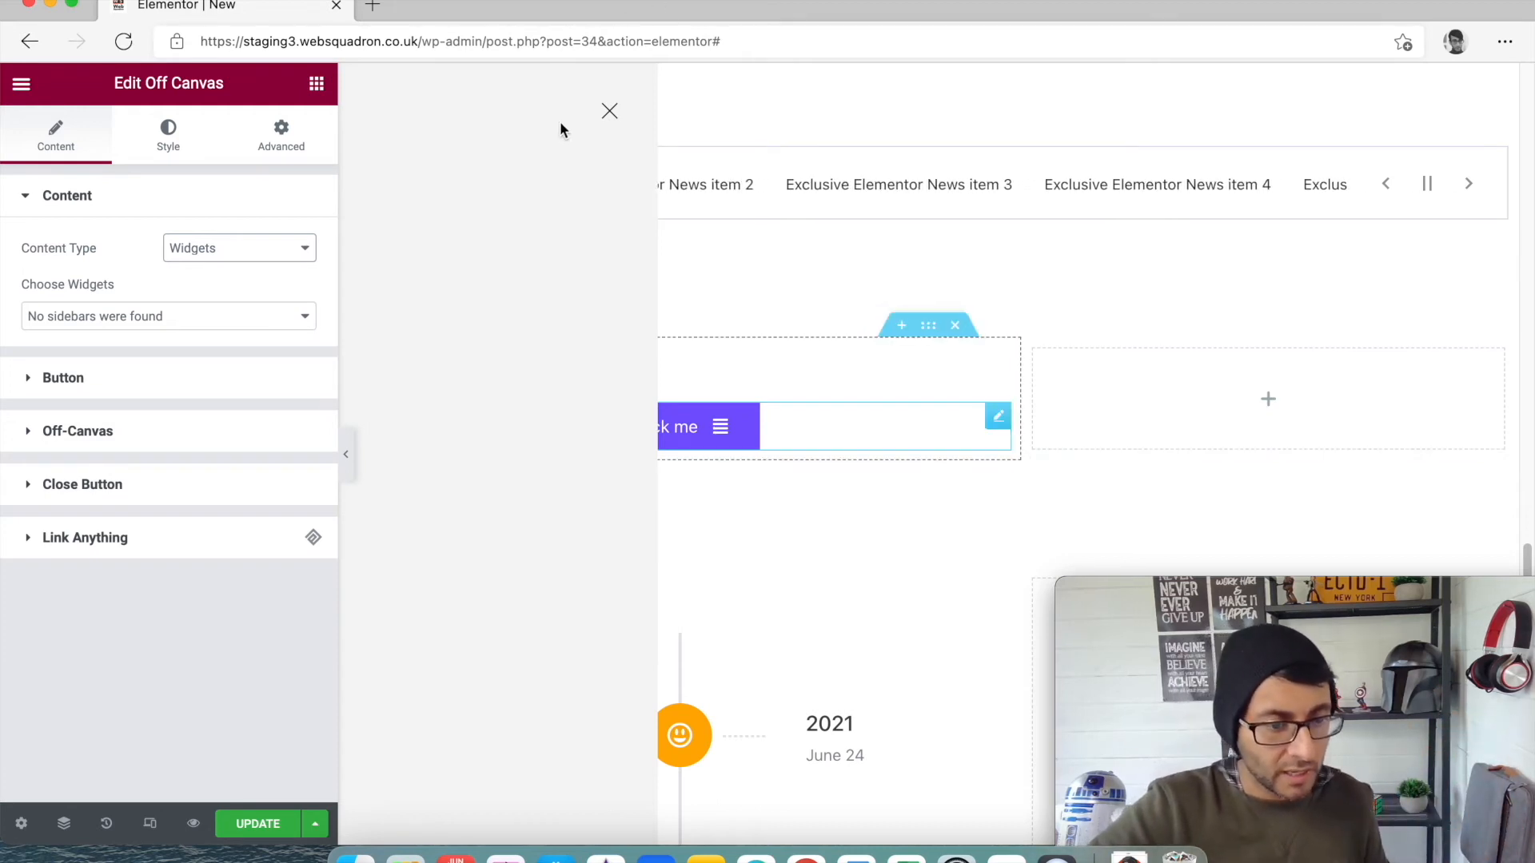
left_click(609, 111)
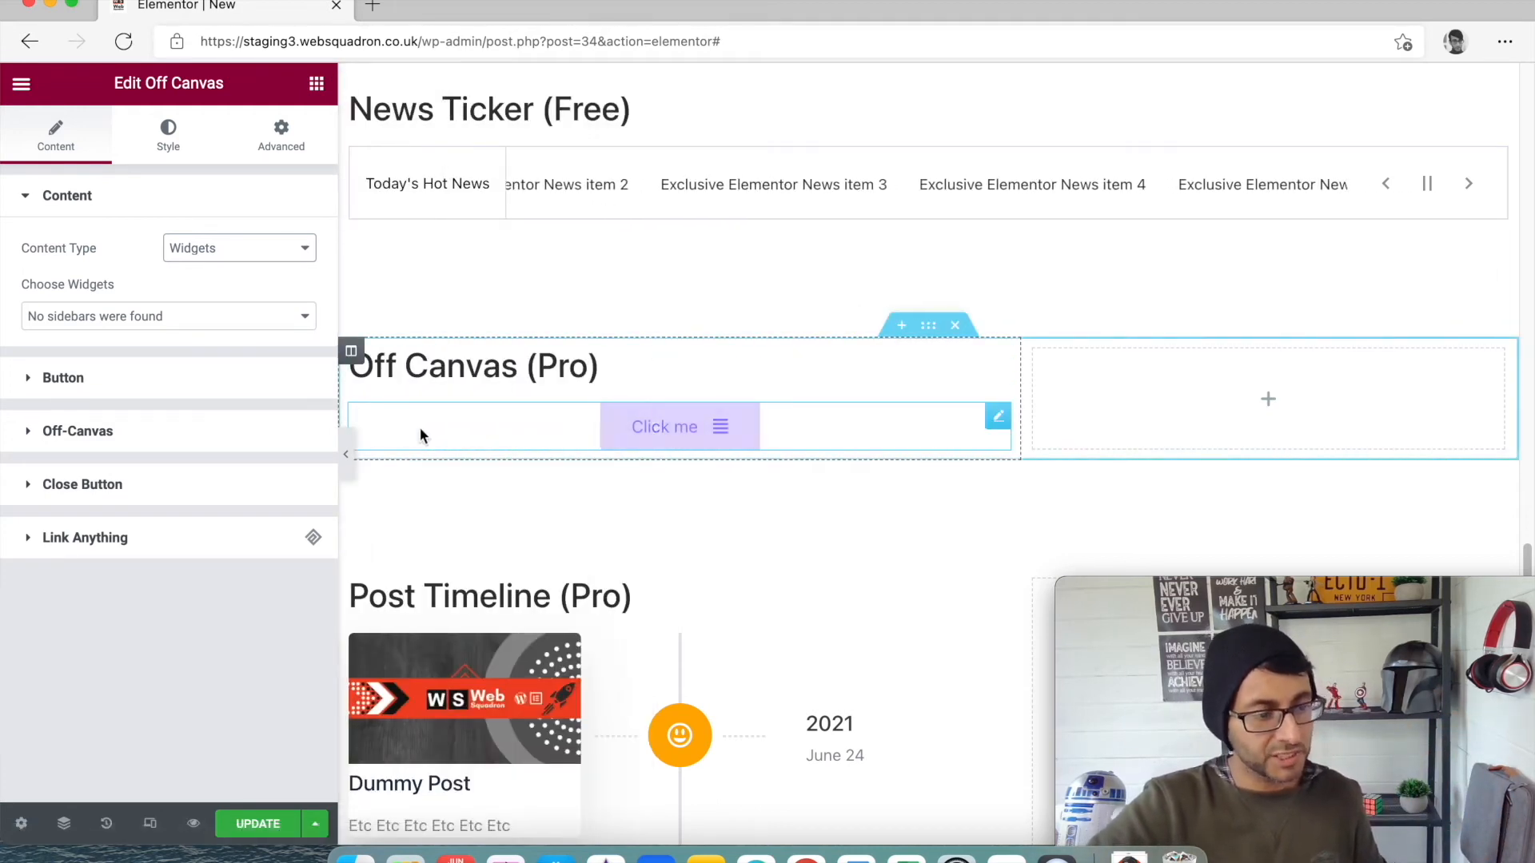
Try the Fixed button position for the Off Canvas button and return it to Relative.
left_click(183, 378)
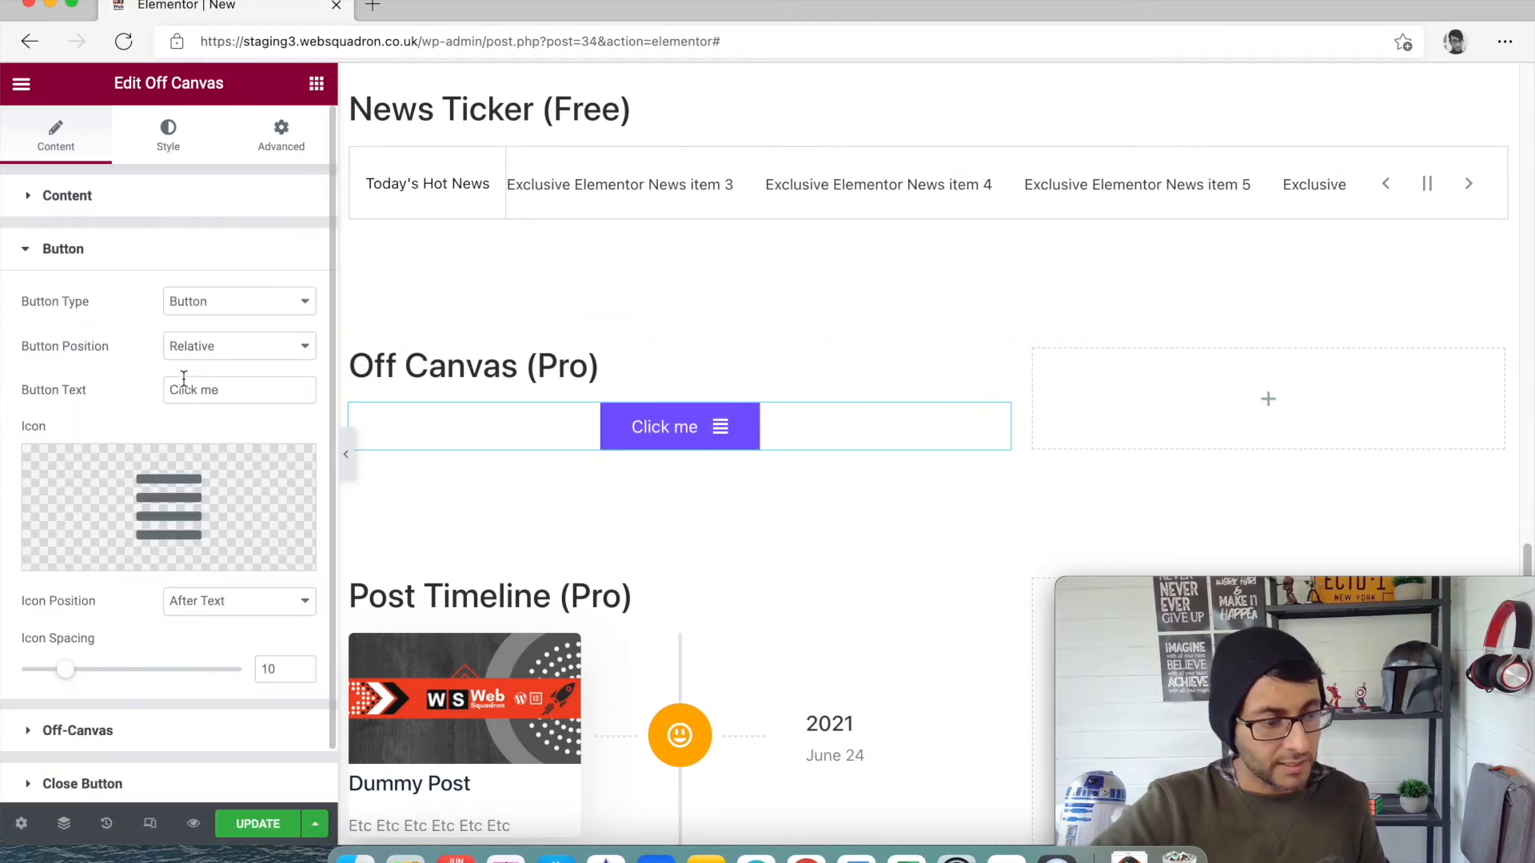
left_click(253, 352)
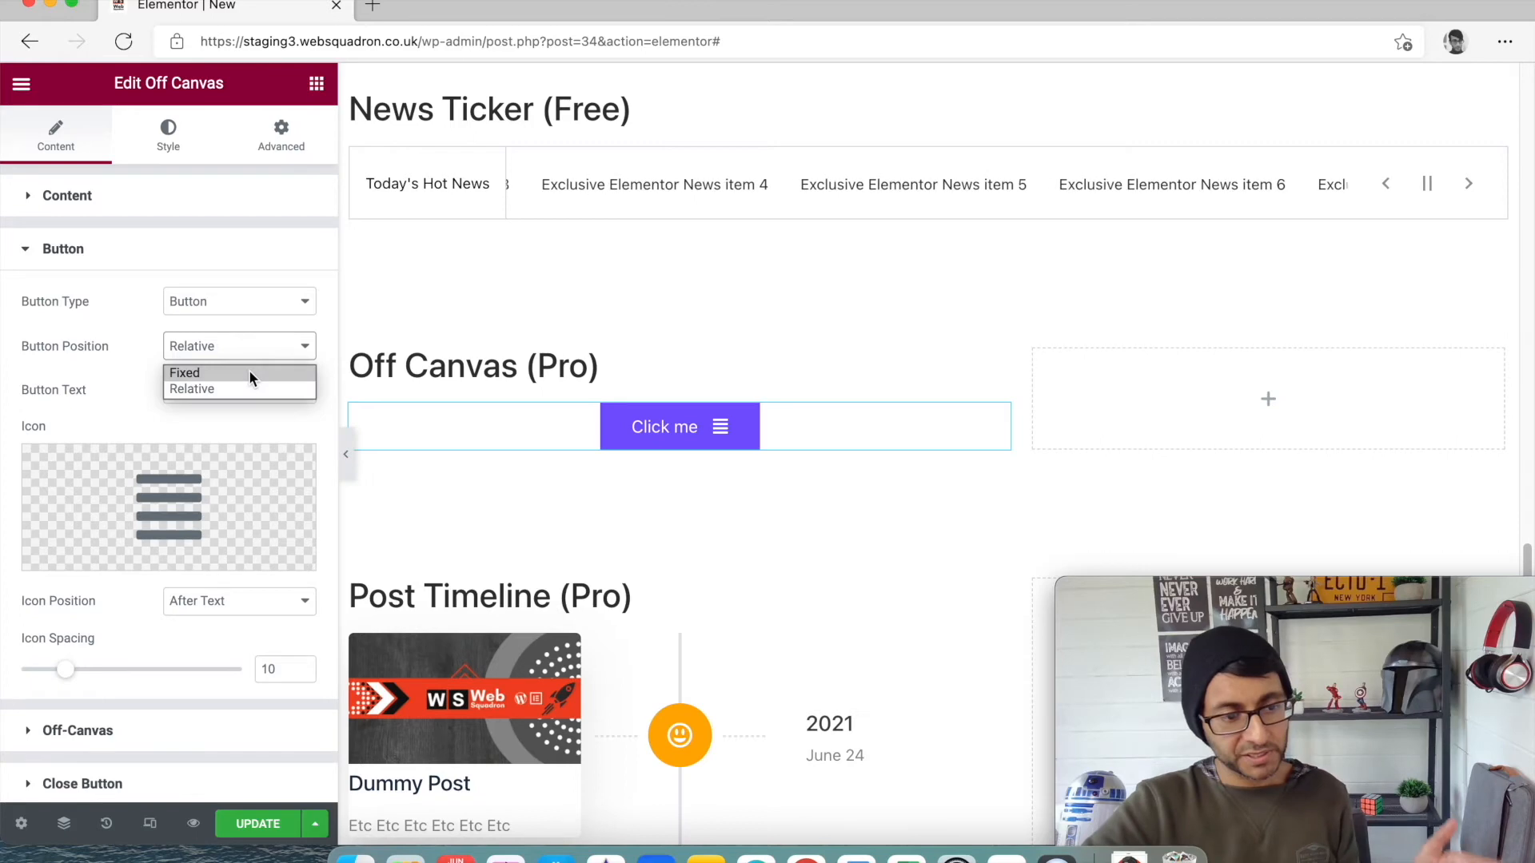
left_click(250, 373)
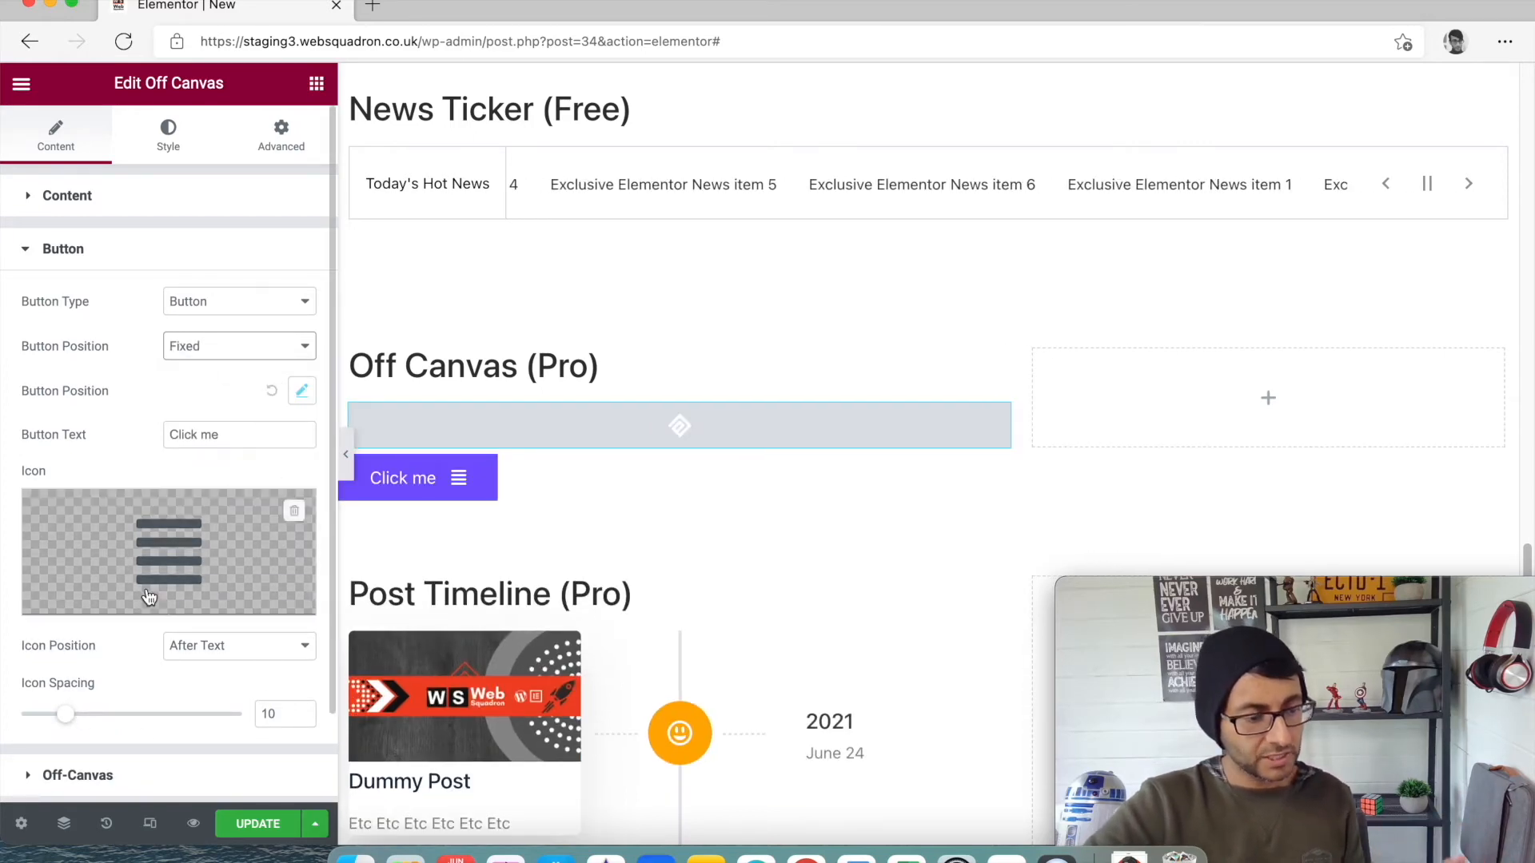
left_click(239, 346)
left_click(229, 387)
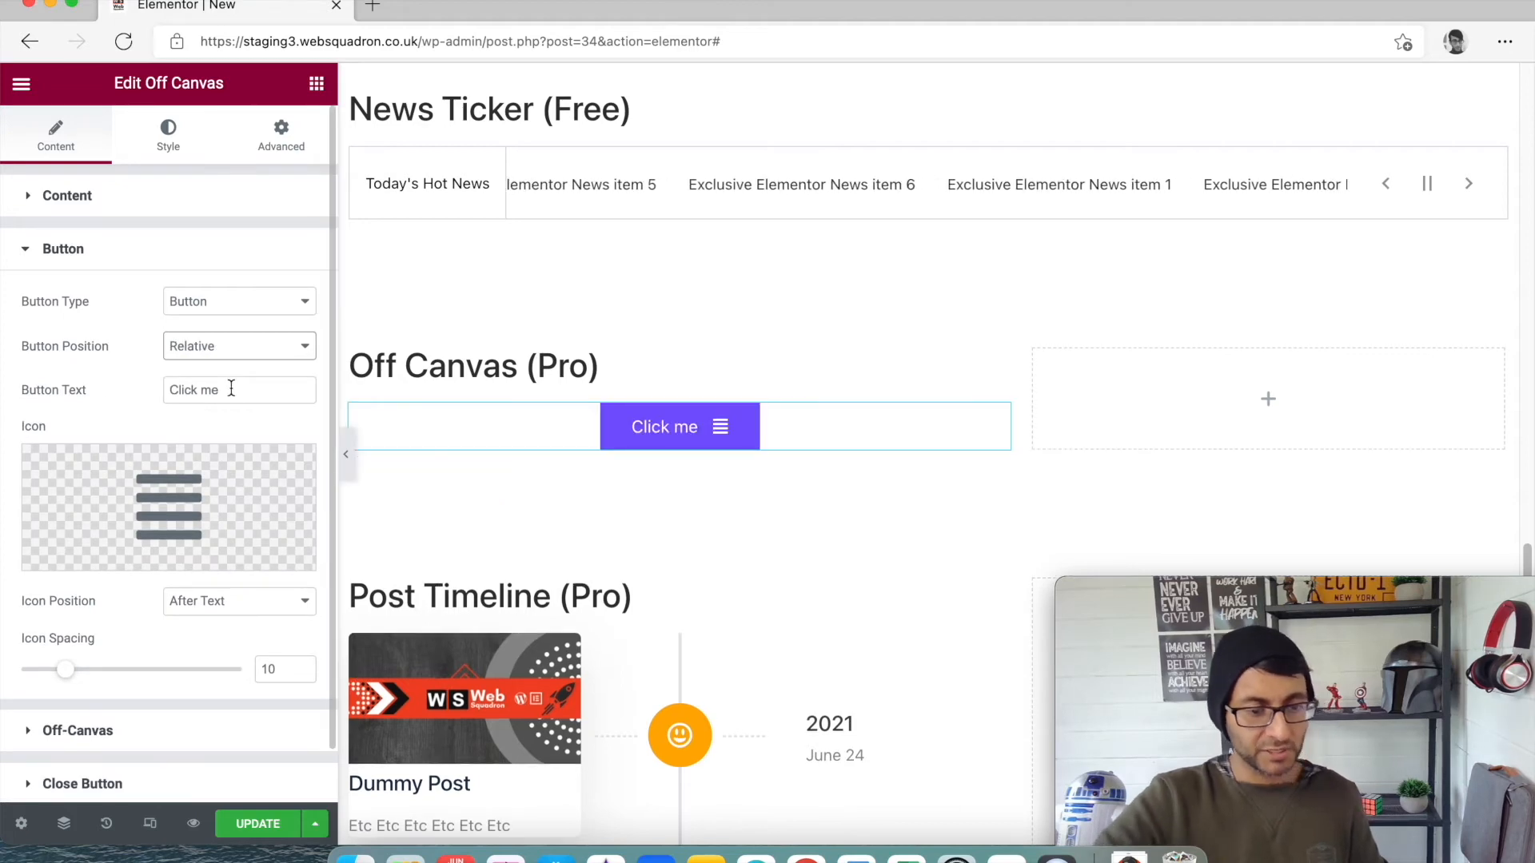
Try the Icon button type for the Off Canvas widget and return it to Button.
left_click(205, 314)
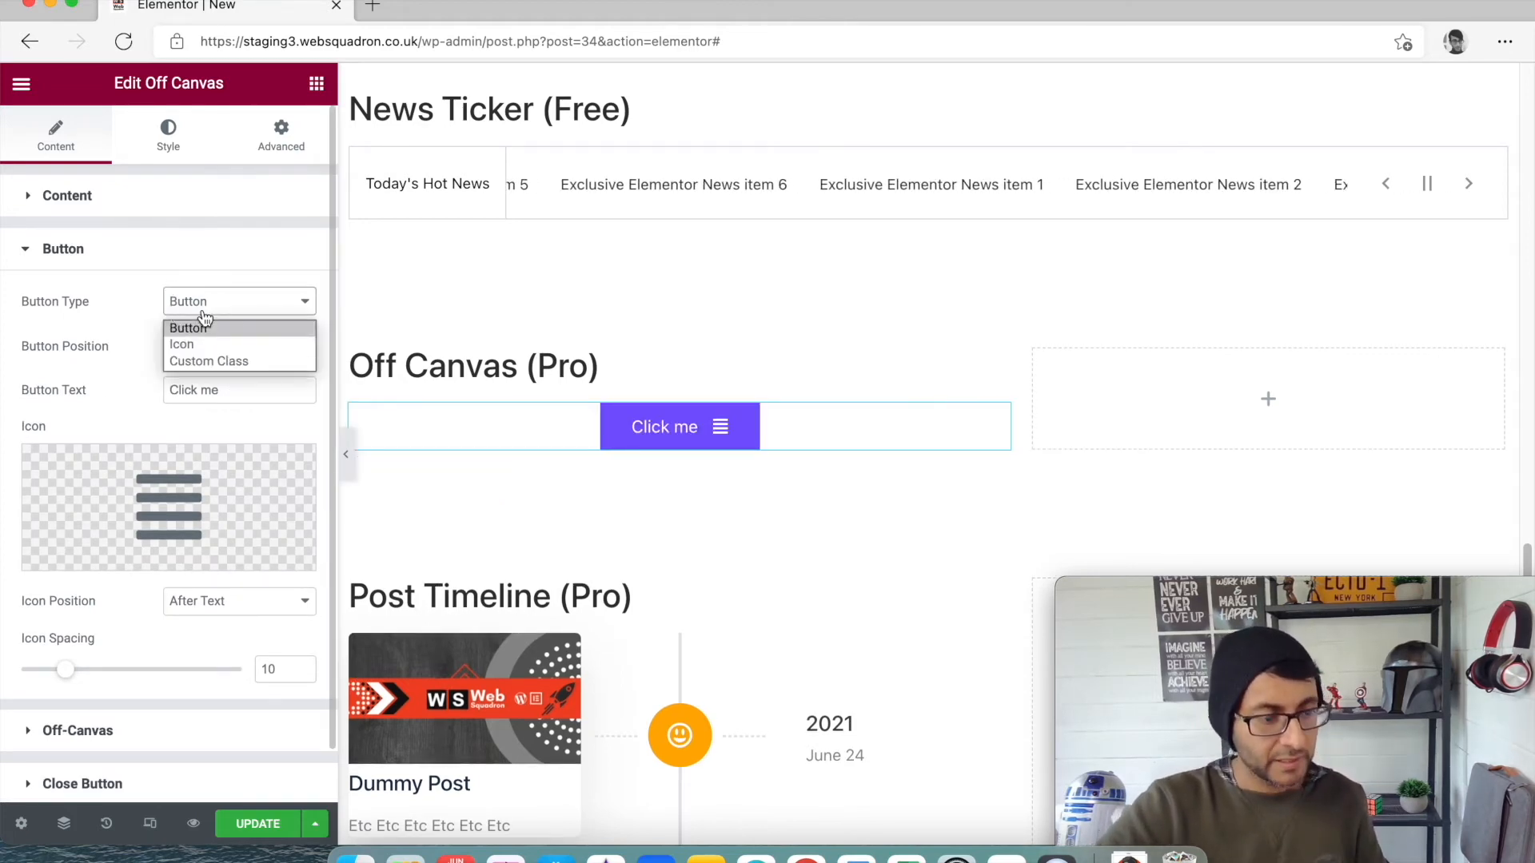
left_click(211, 329)
left_click(213, 312)
left_click(222, 344)
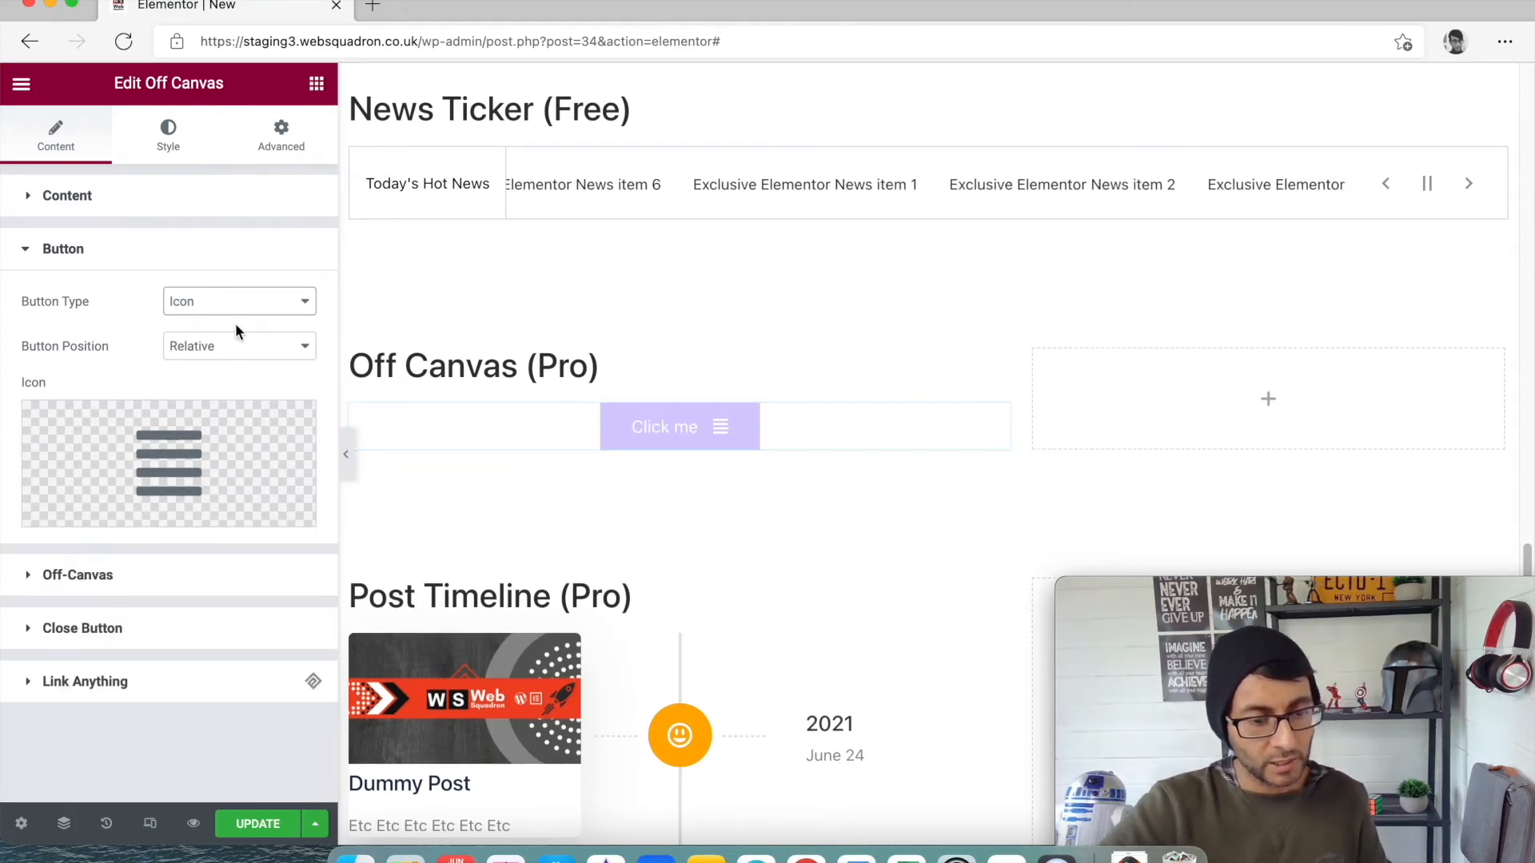
left_click(234, 312)
left_click(232, 326)
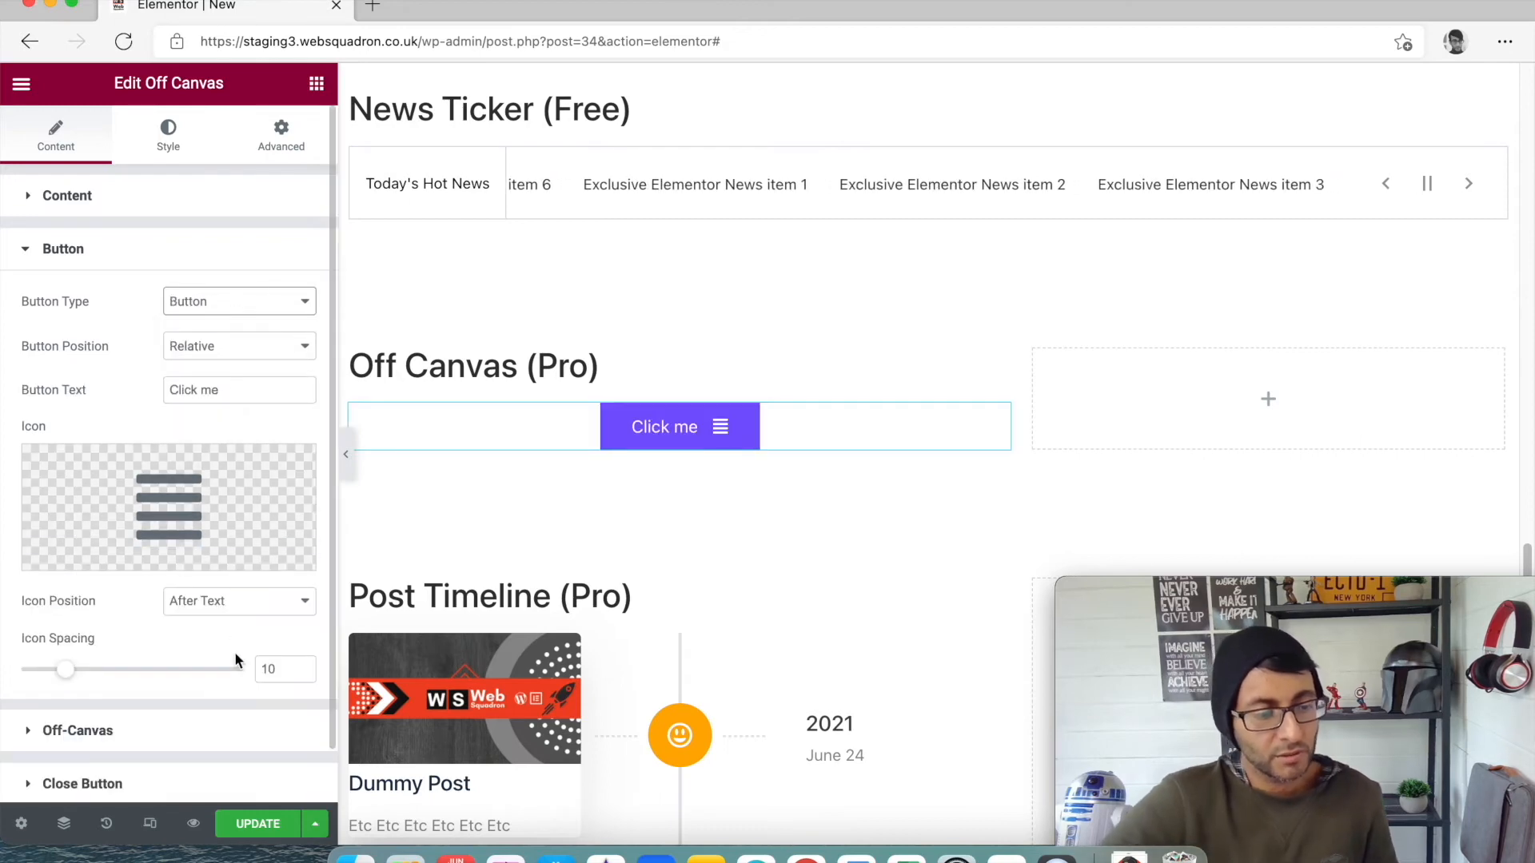
Review the Off-Canvas width, position and animation settings, and the style options for the button and the off-canvas panel.
scroll(228, 652, "down", 1)
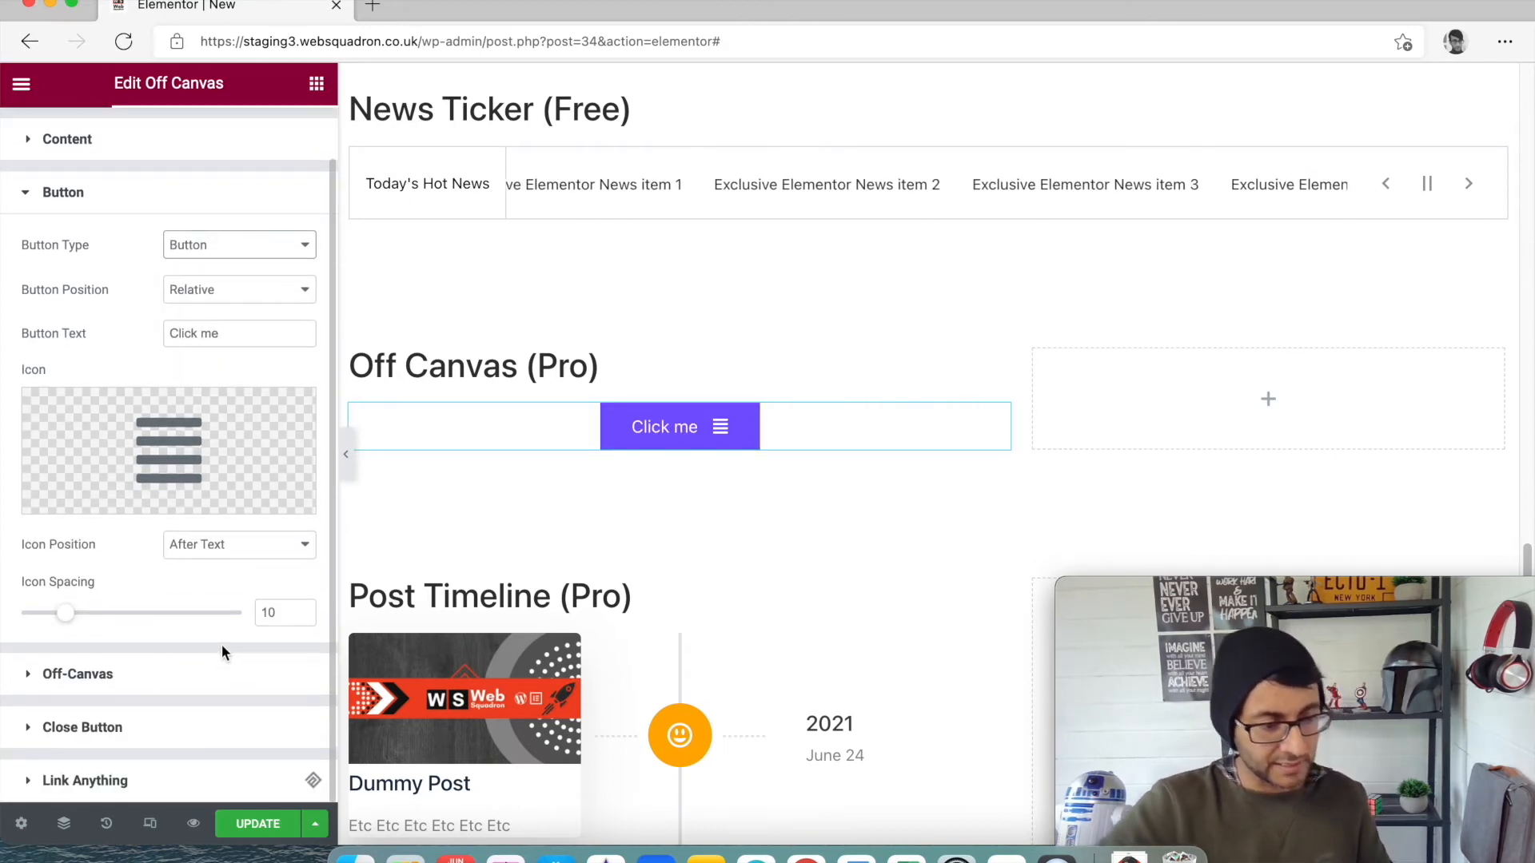
left_click(142, 674)
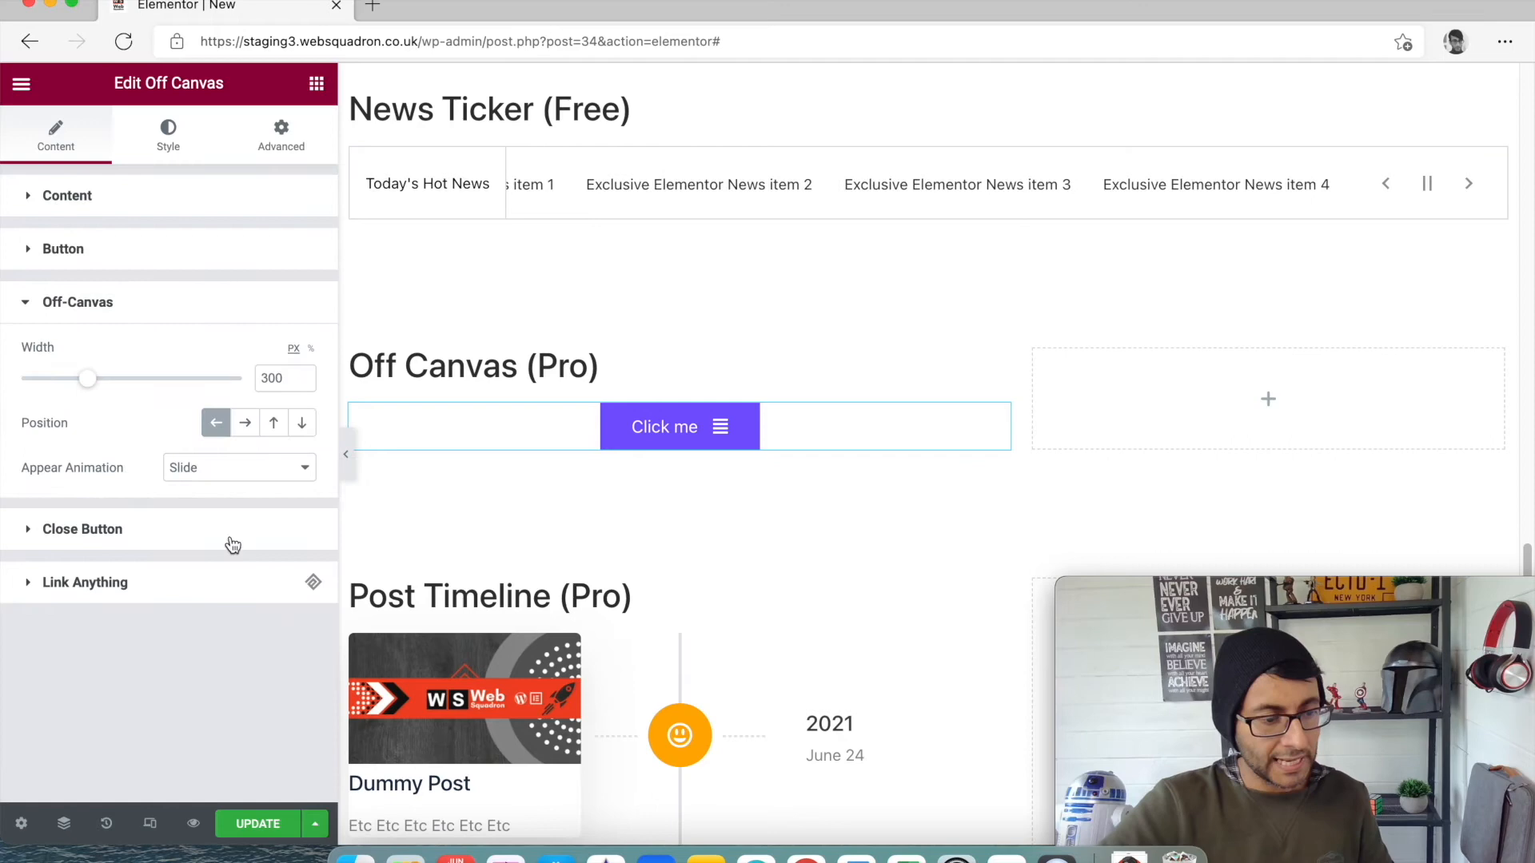
left_click(168, 154)
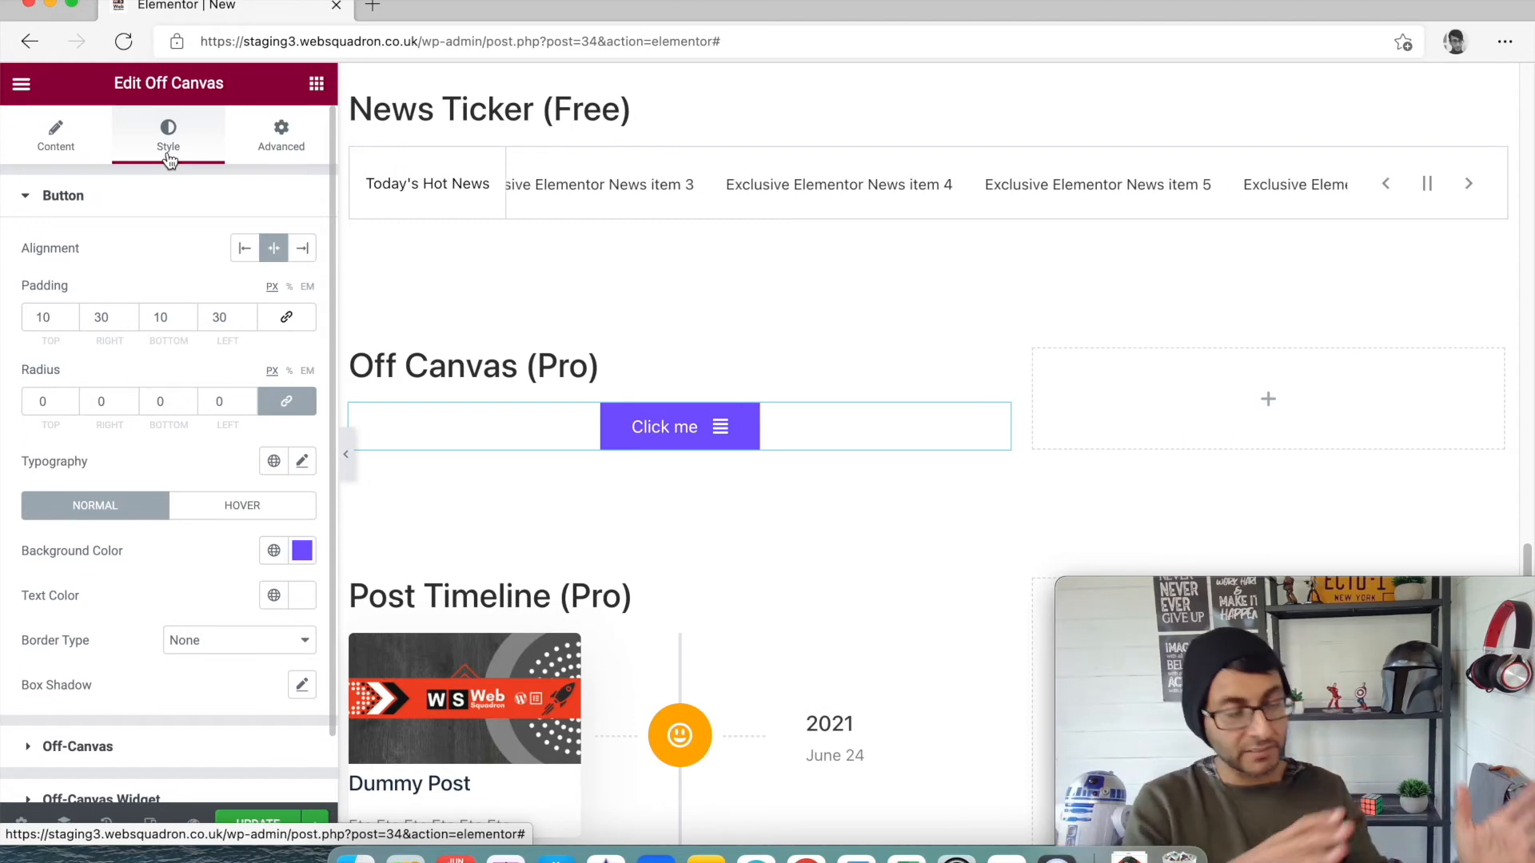
scroll(207, 395, "down", 2)
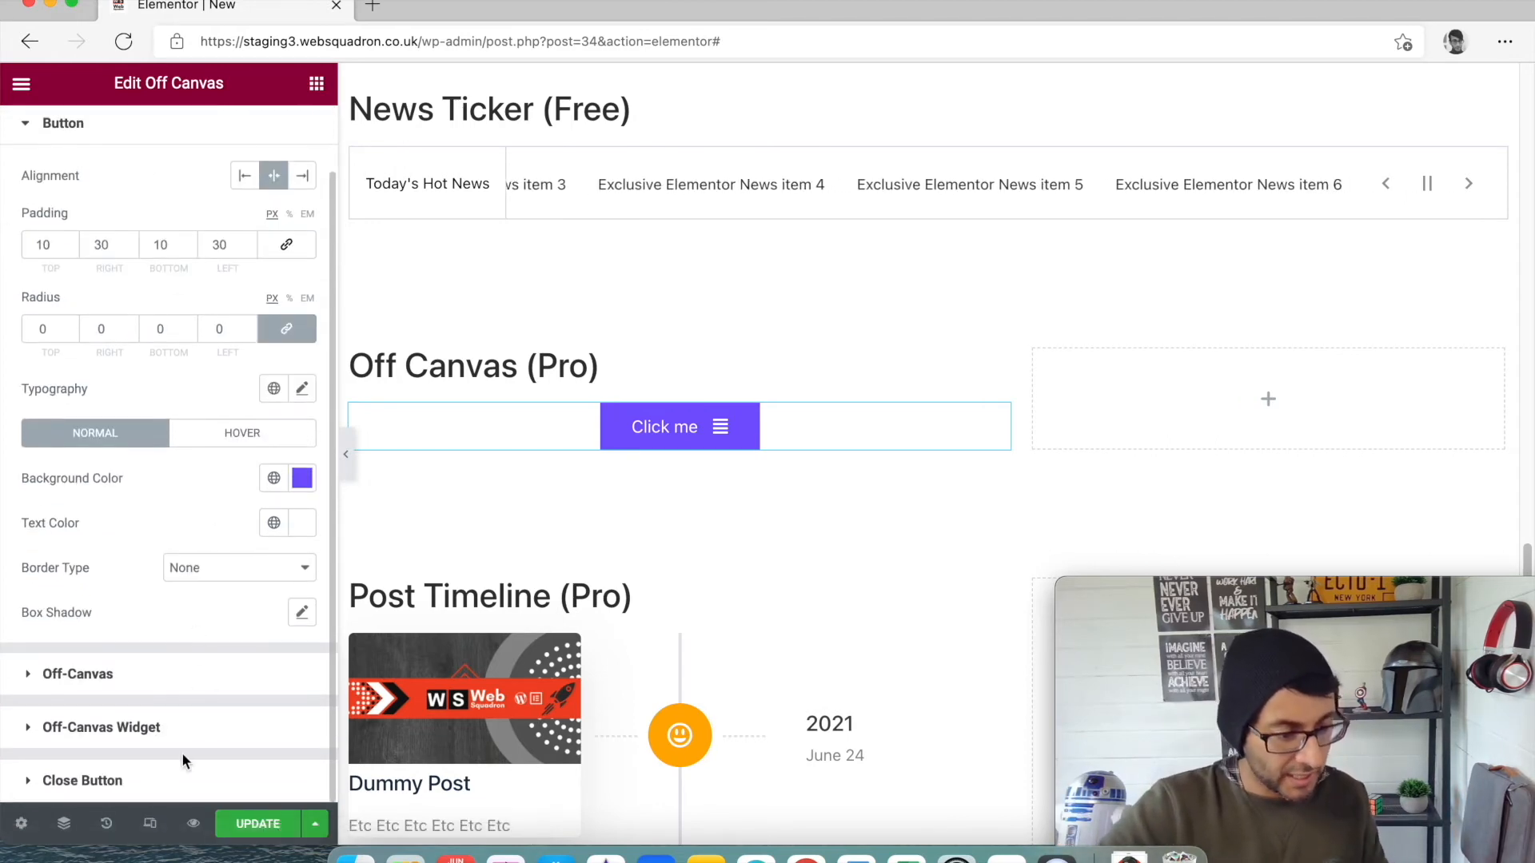
left_click(154, 685)
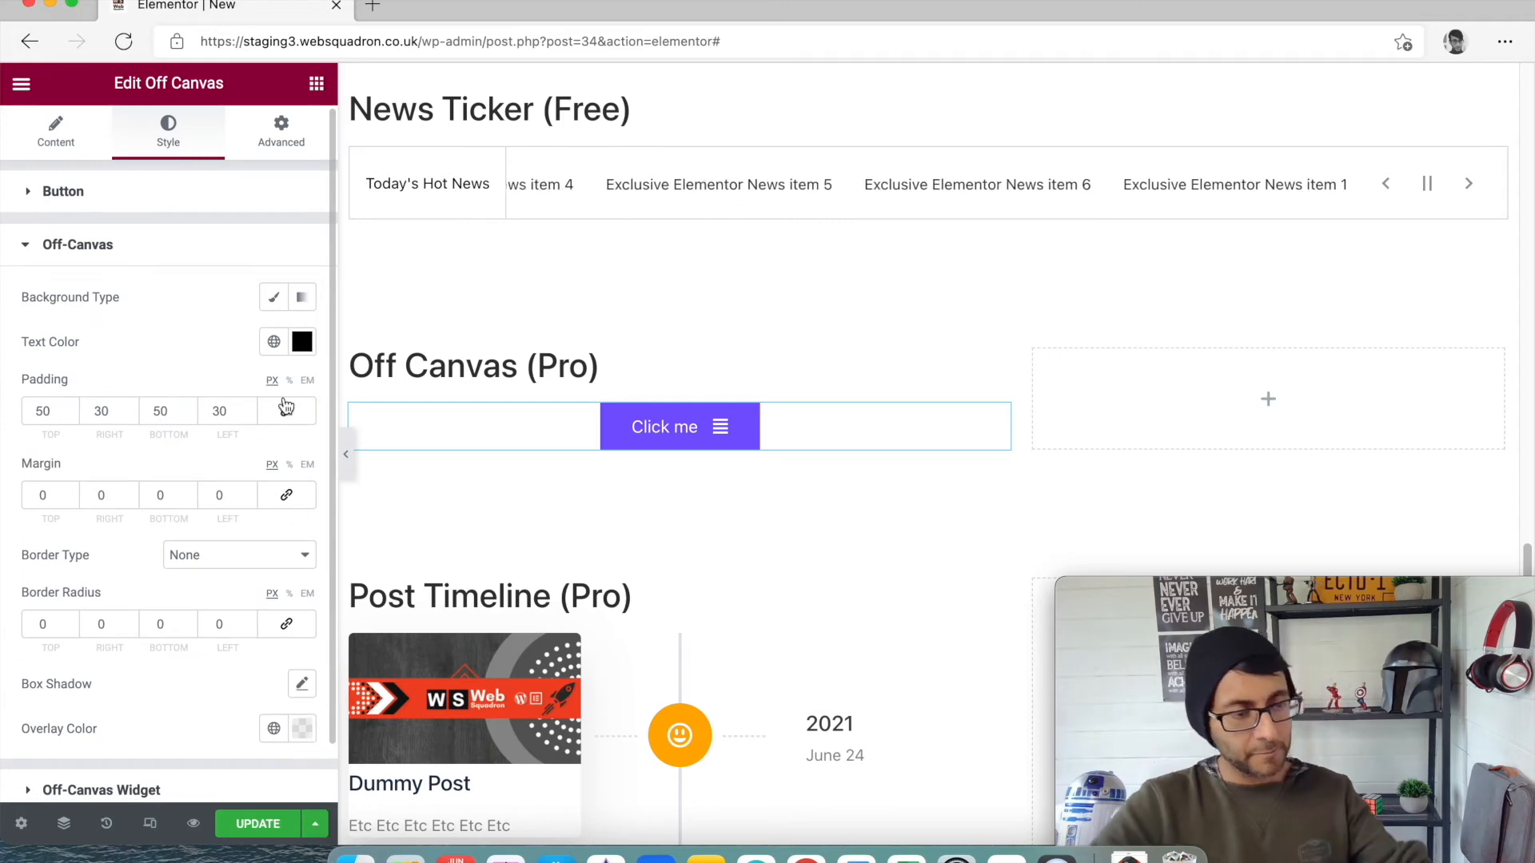
Try the overlay color #00000070 on the off-canvas panel, preview it, and return the overlay to #00000000.
left_click(297, 734)
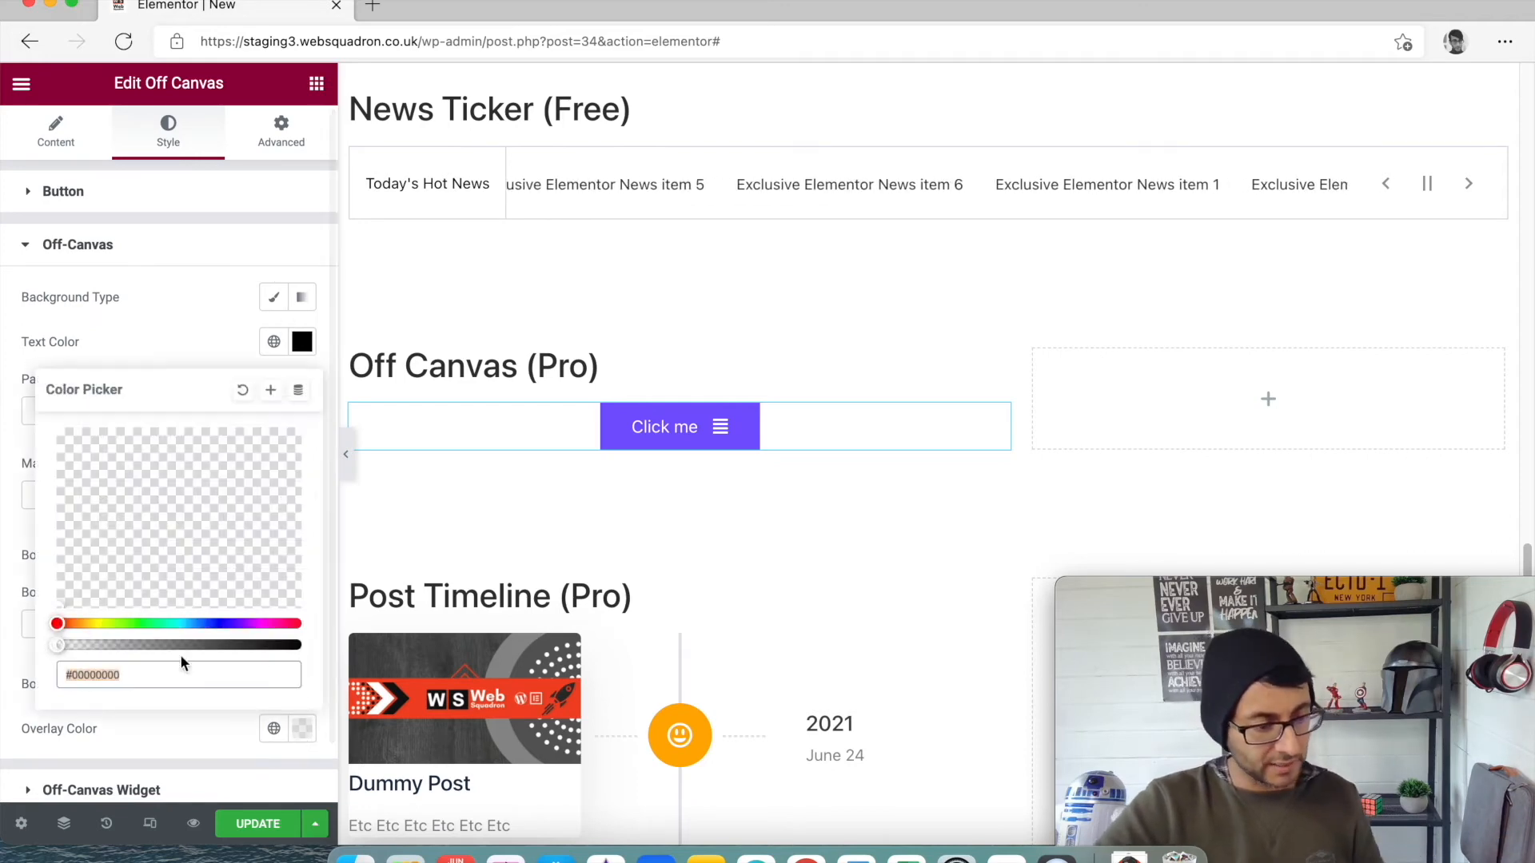
left_click_drag(62, 645, 165, 645)
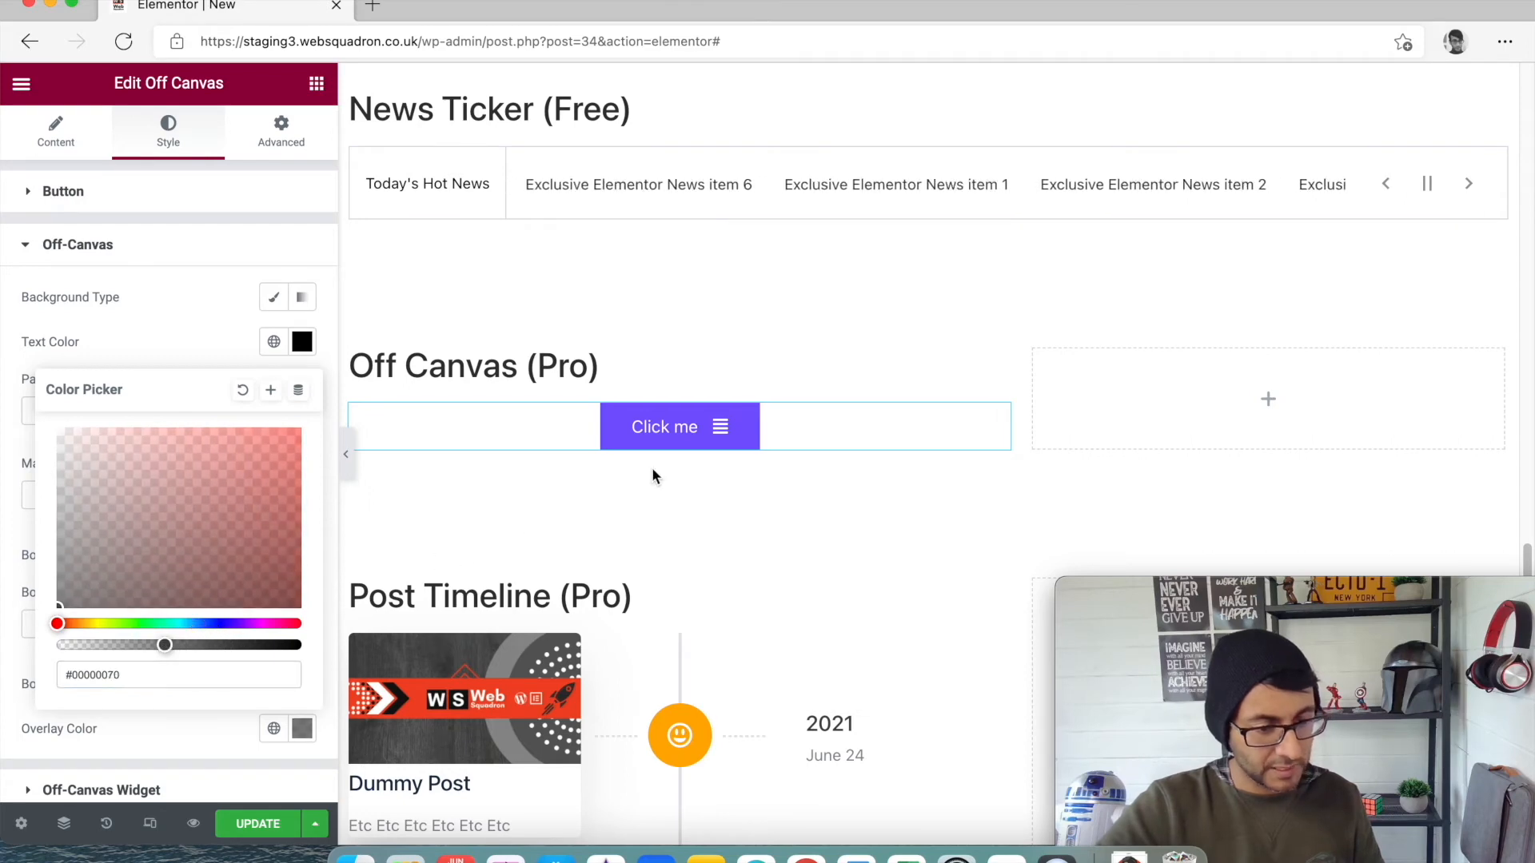
left_click(720, 428)
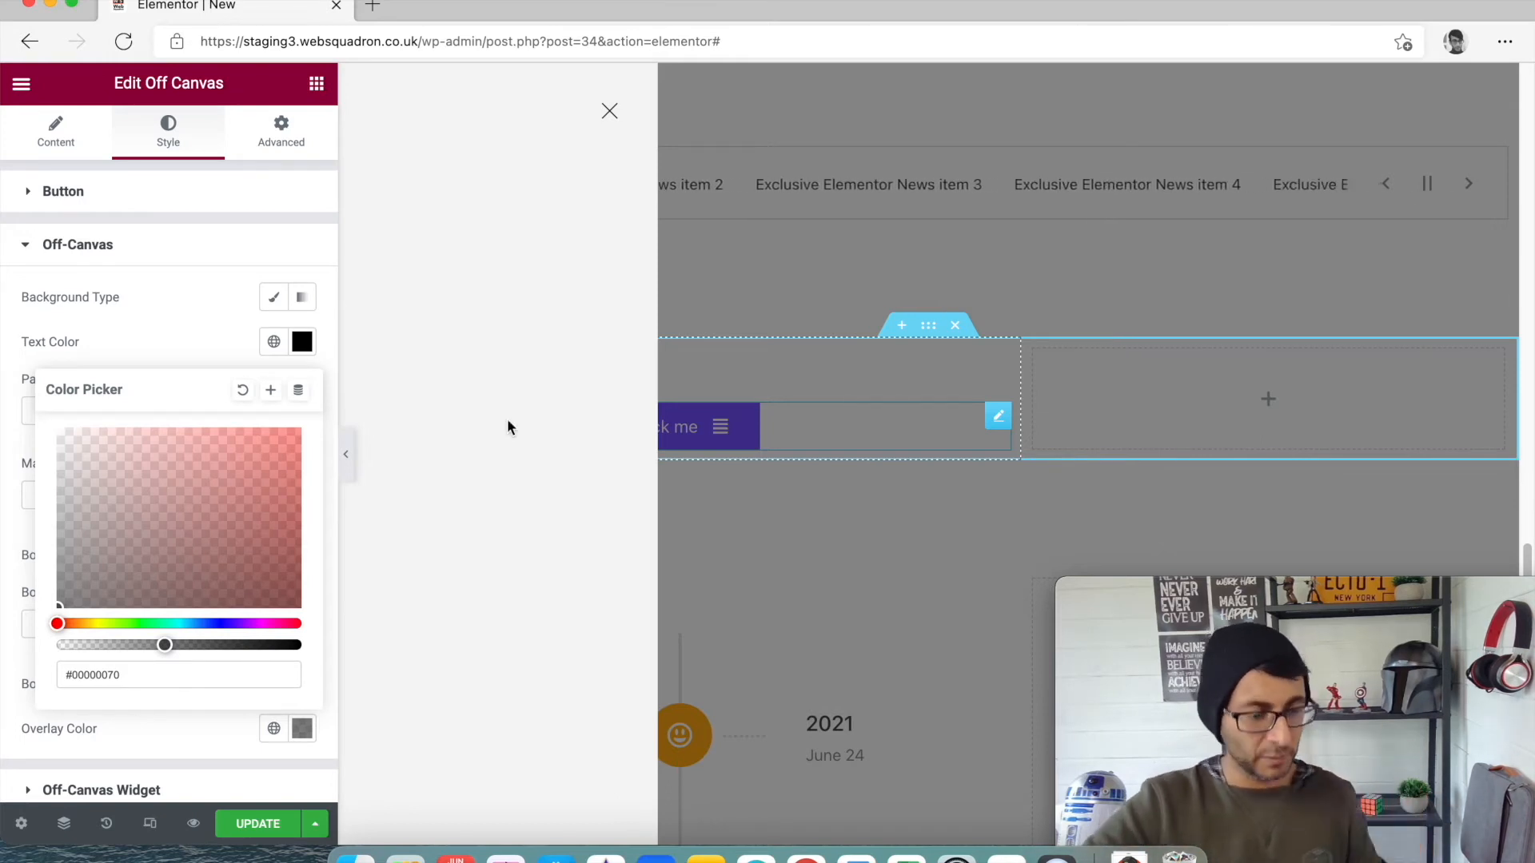
left_click_drag(164, 645, 44, 642)
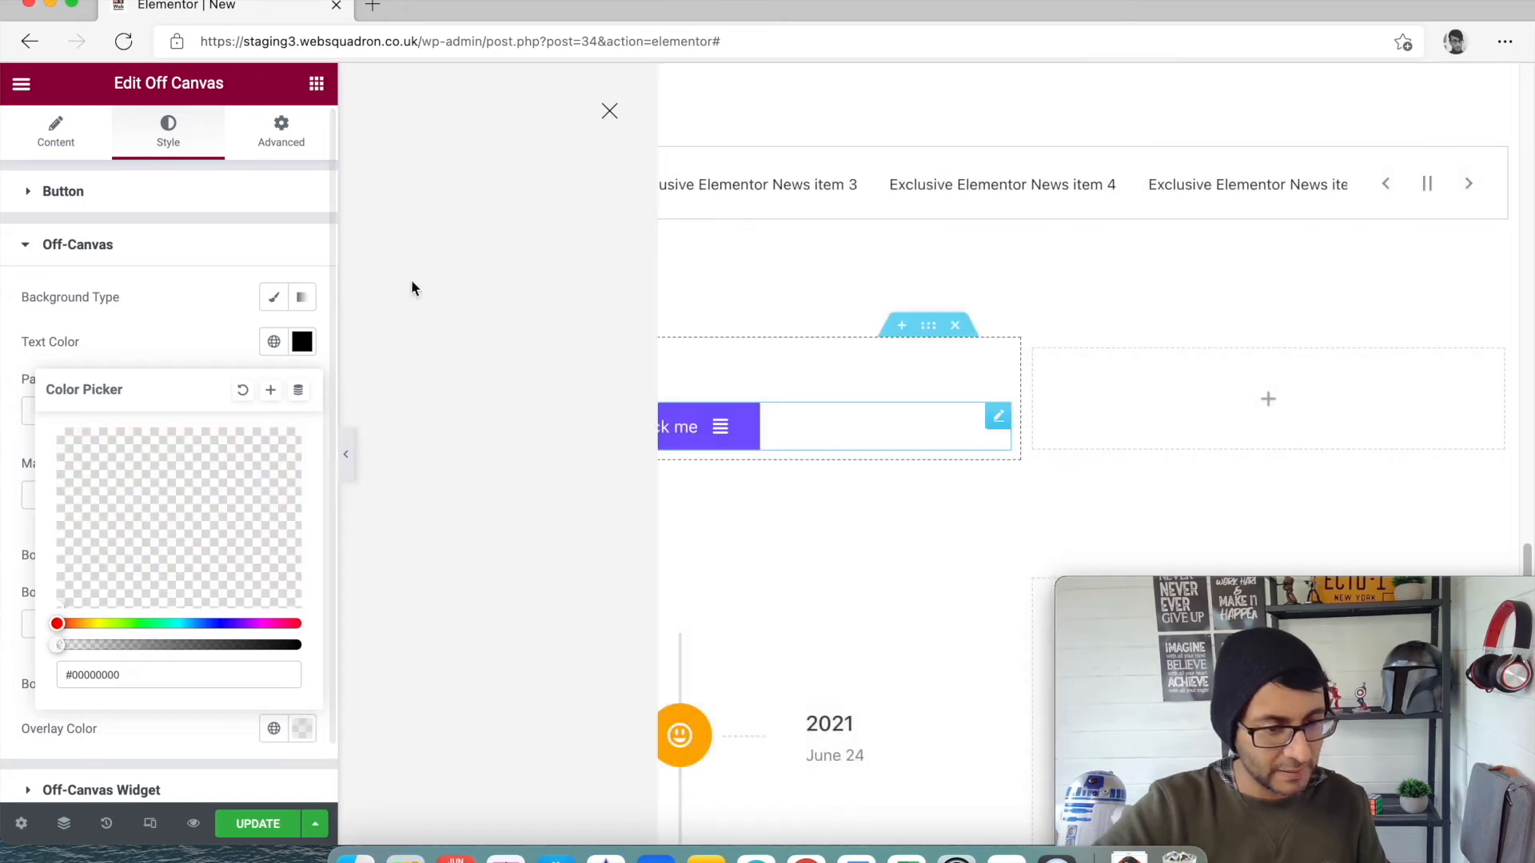
left_click(610, 111)
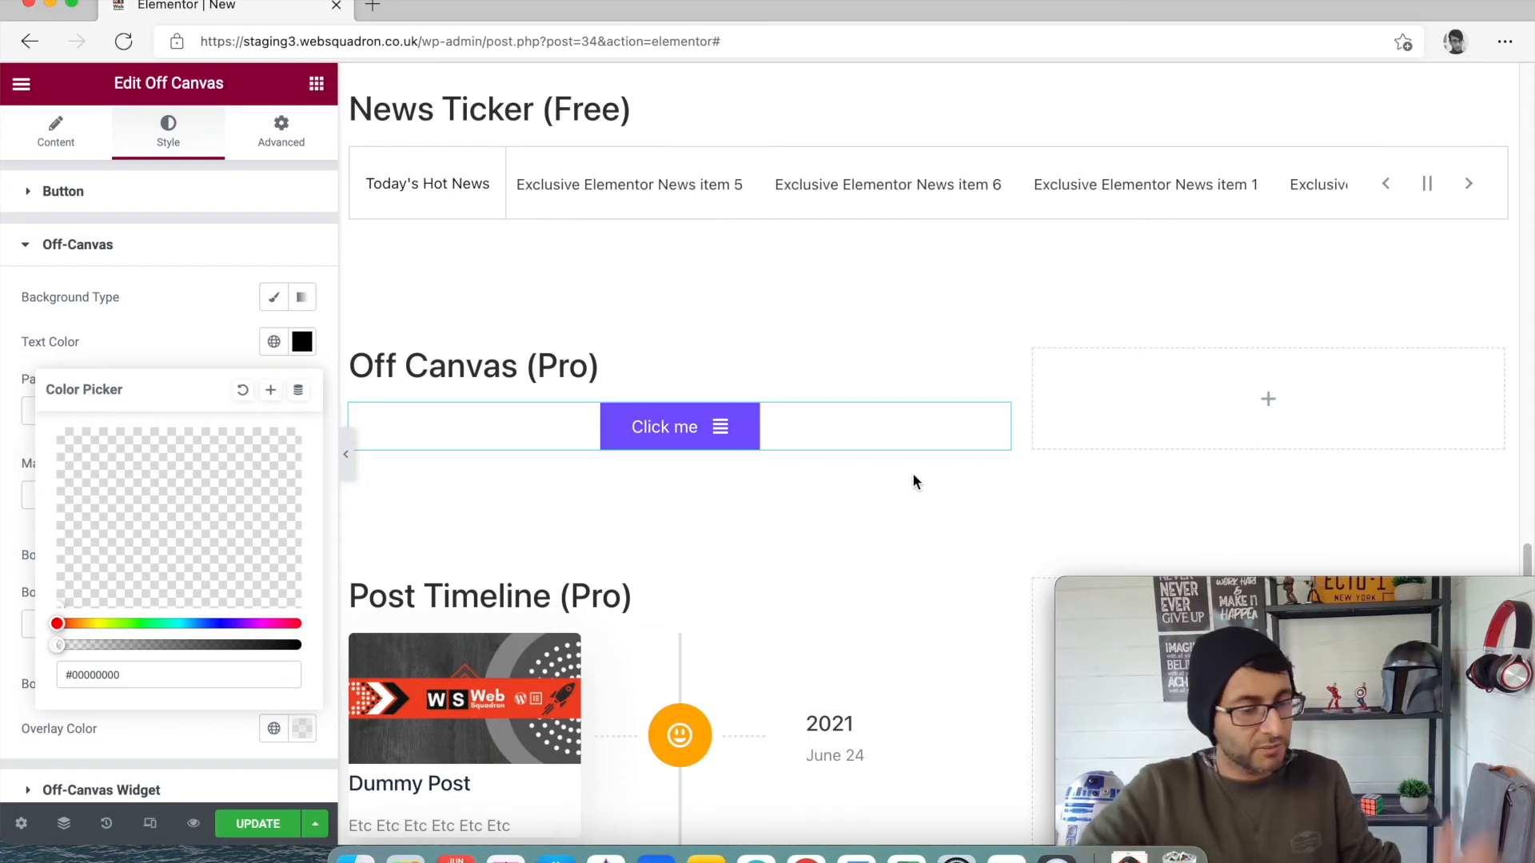
Open the Post Timeline widget for editing, try a different number of posts per page and return it to 3.
scroll(1040, 368, "down", 5)
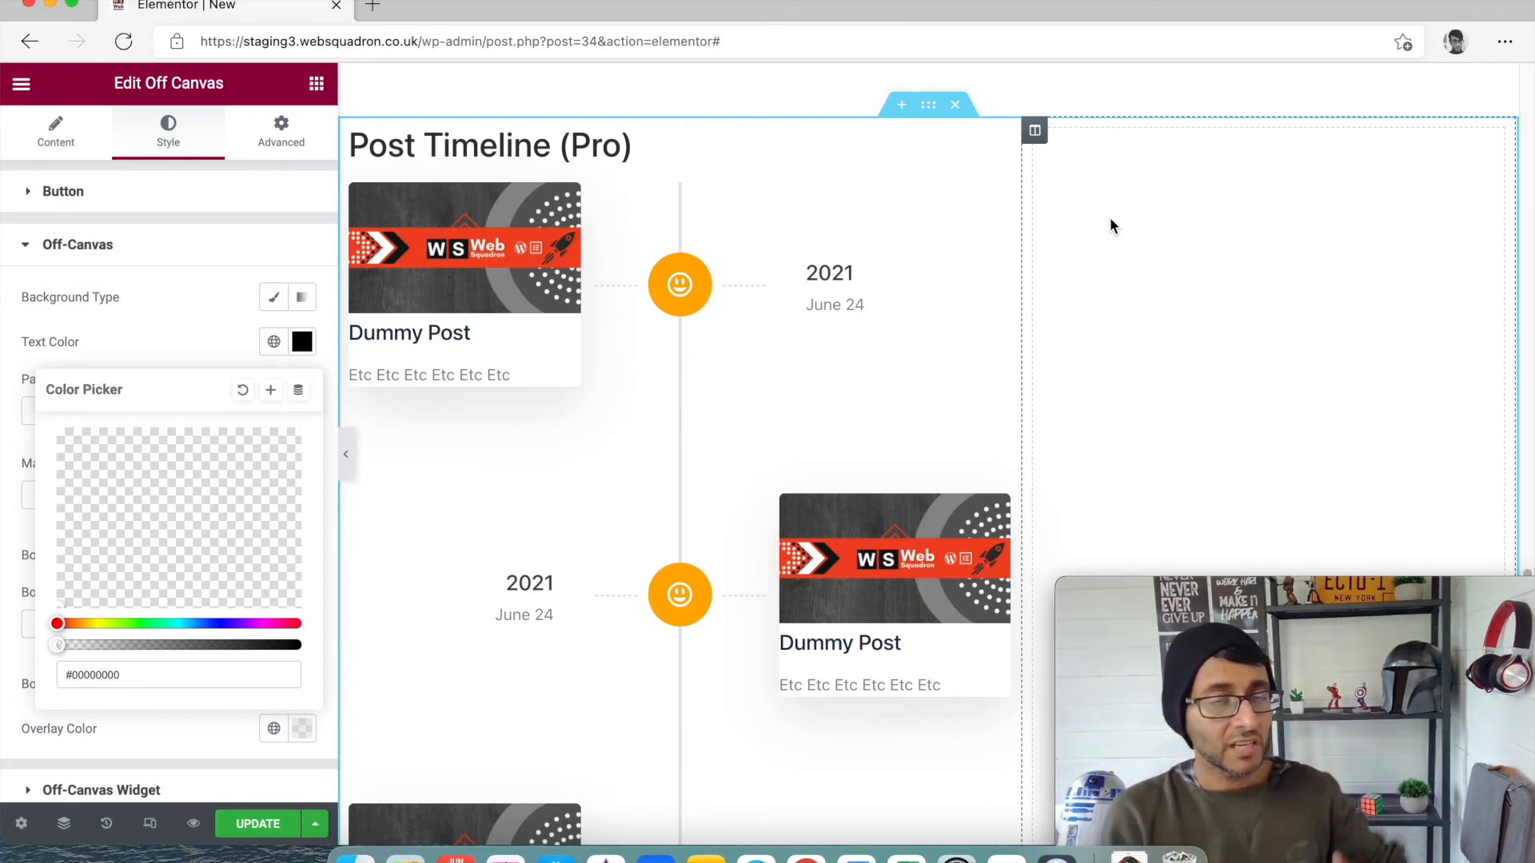
scroll(1124, 315, "down", 1)
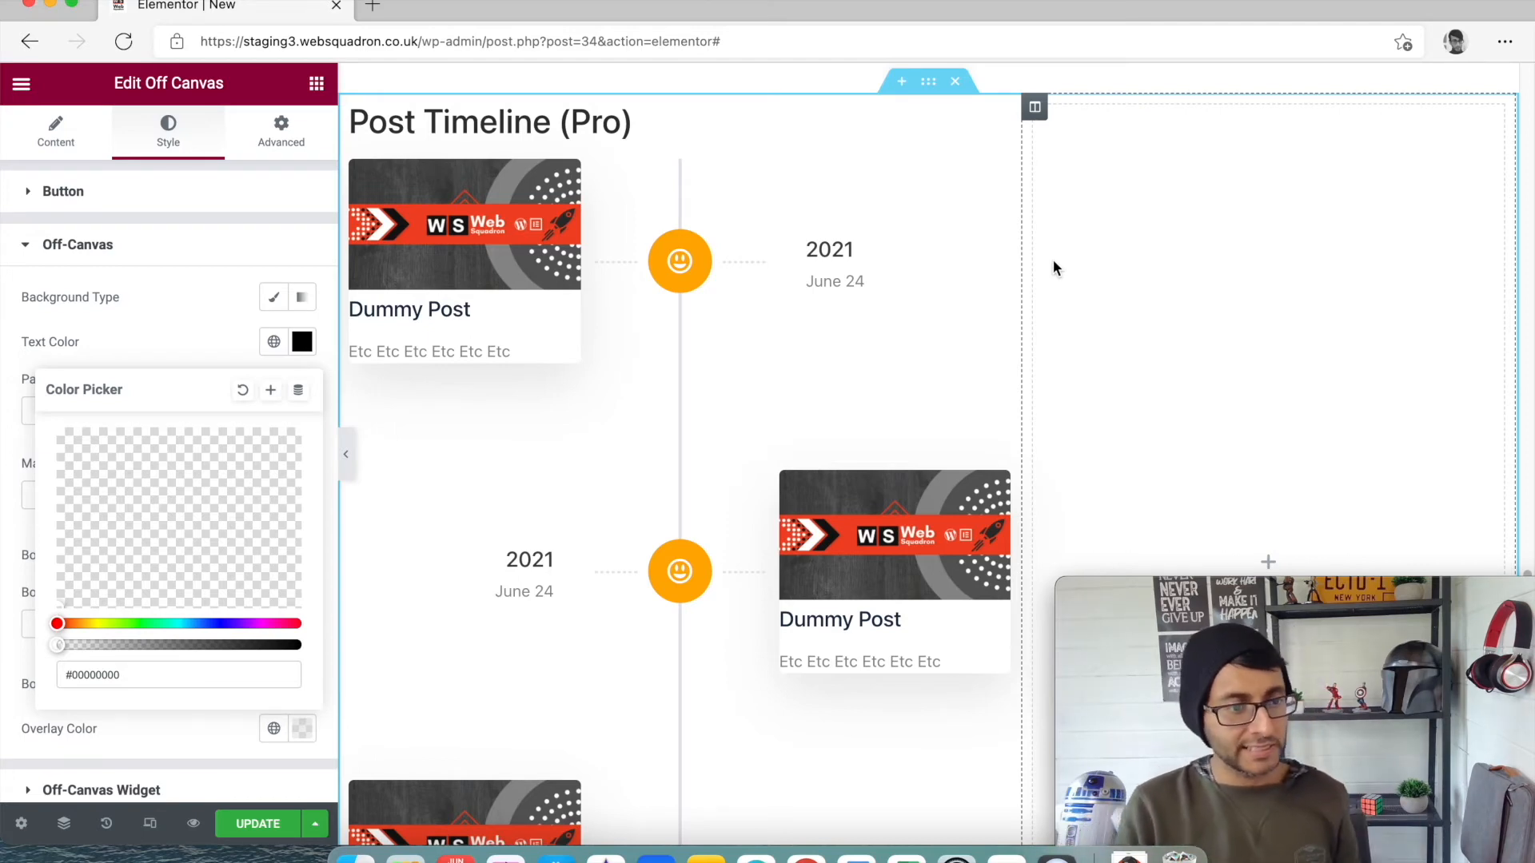
left_click(996, 171)
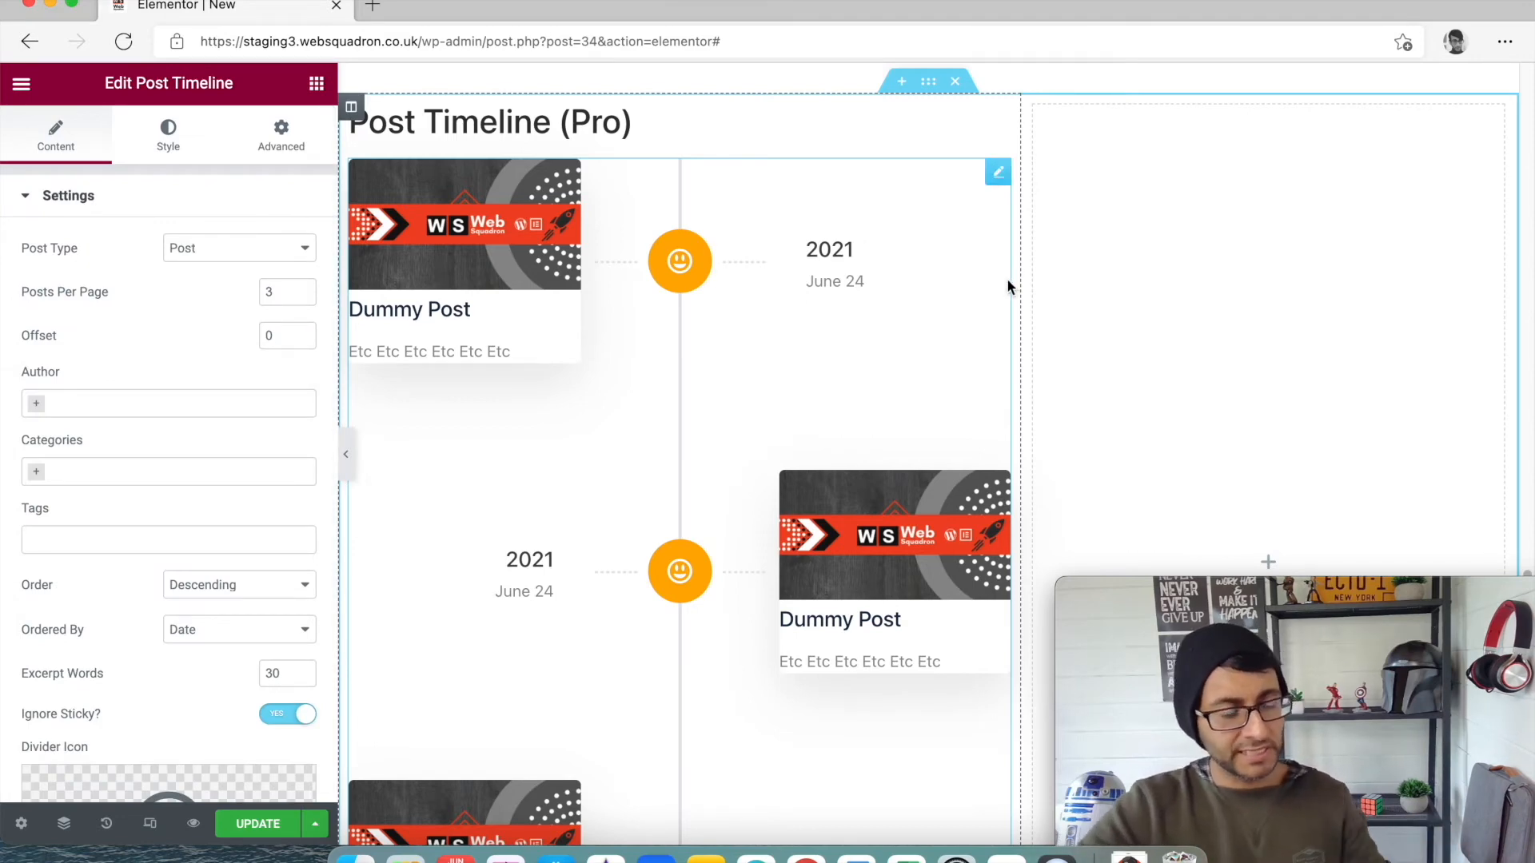
scroll(833, 375, "down", 4)
scroll(837, 387, "up", 4)
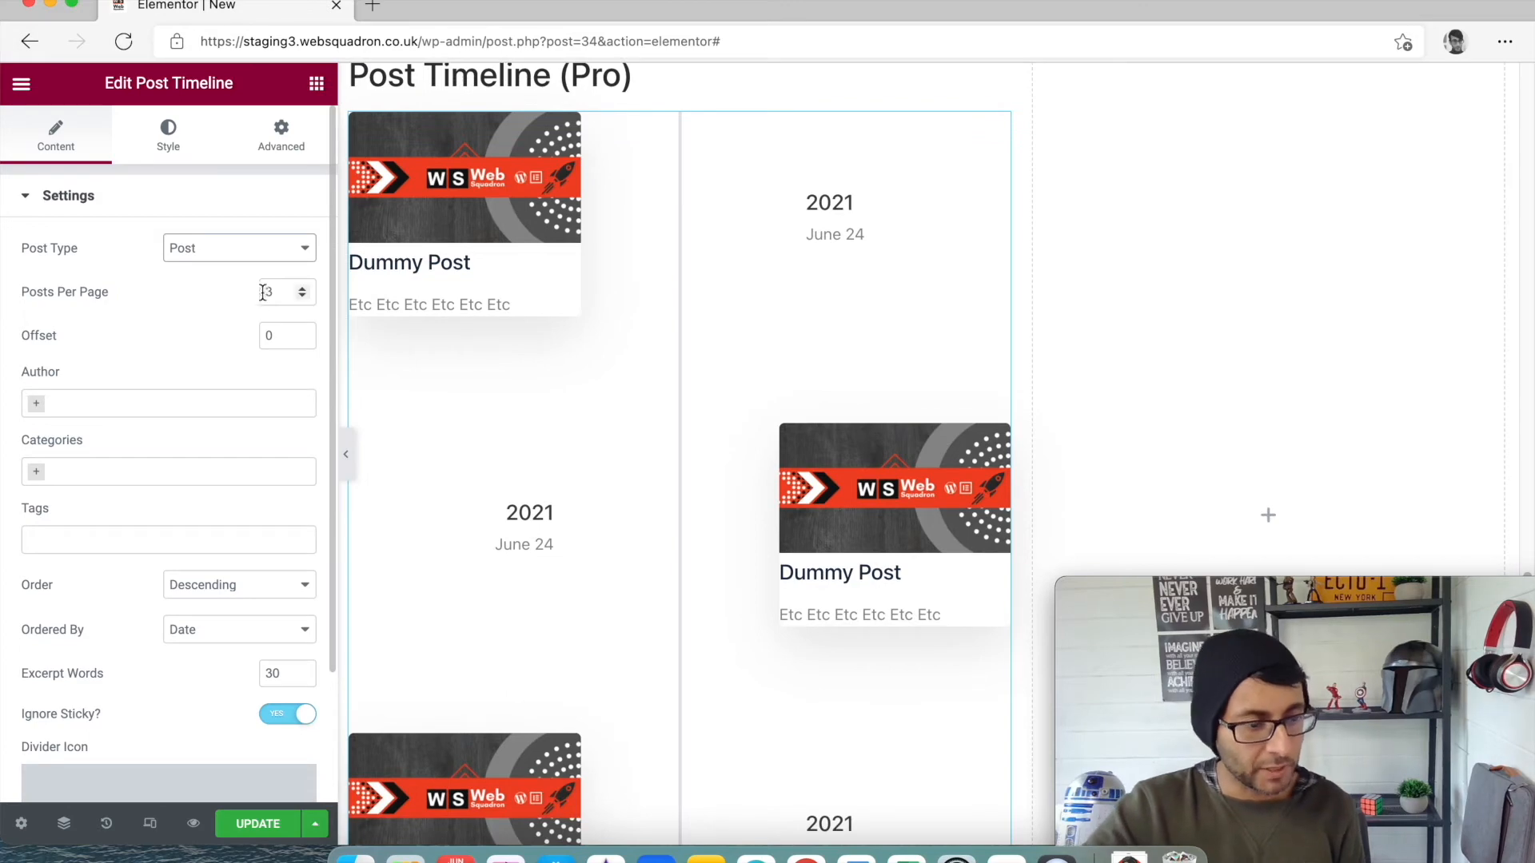
left_click(305, 290)
left_click(304, 299)
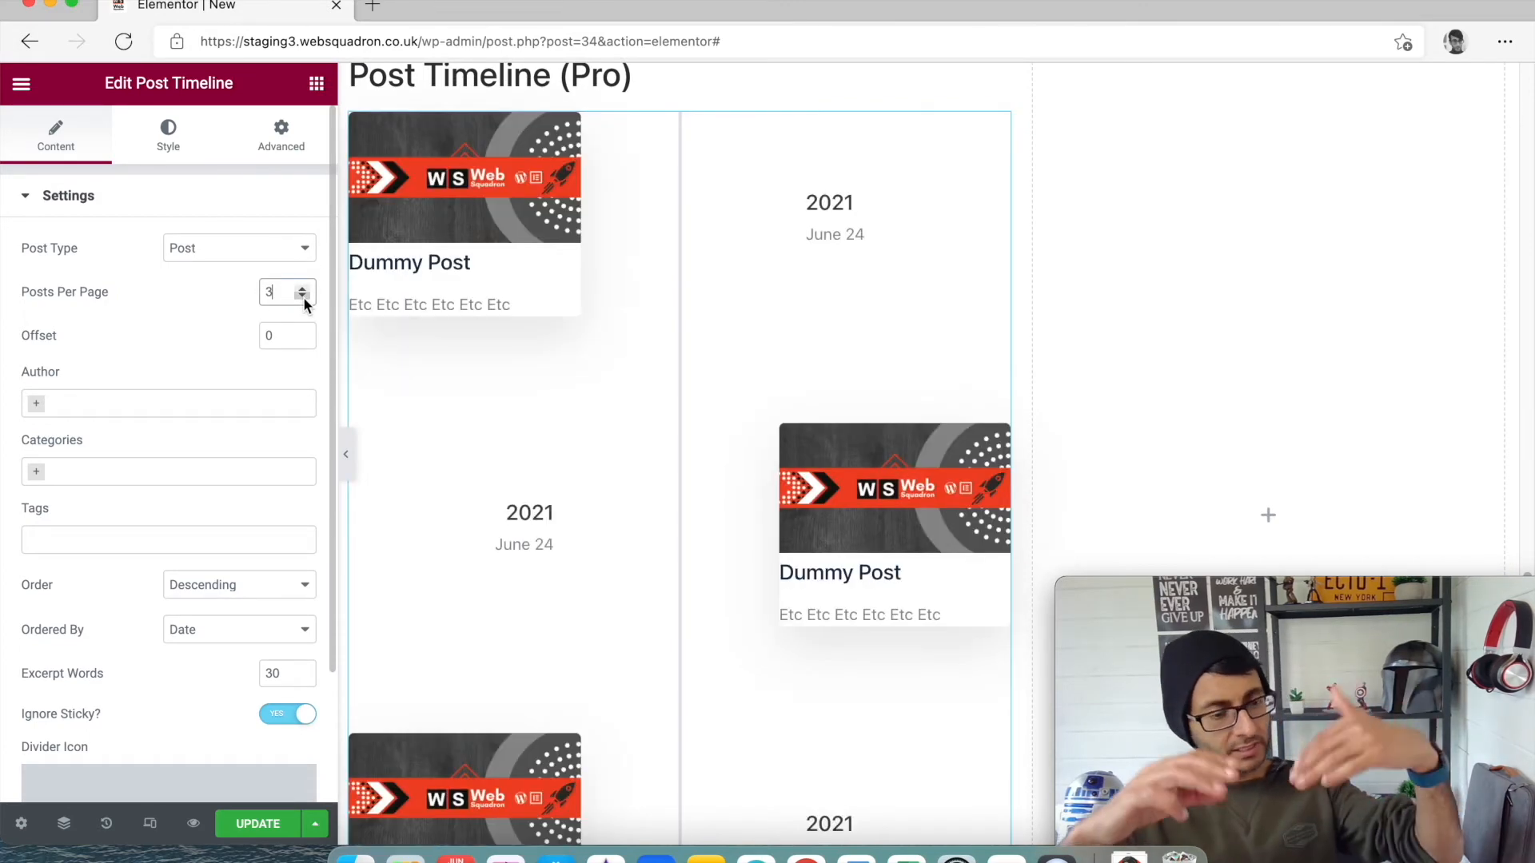
Open the pricing widget under Post Menu (Free) for editing and set the List #1 price to $140.
scroll(573, 241, "down", 8)
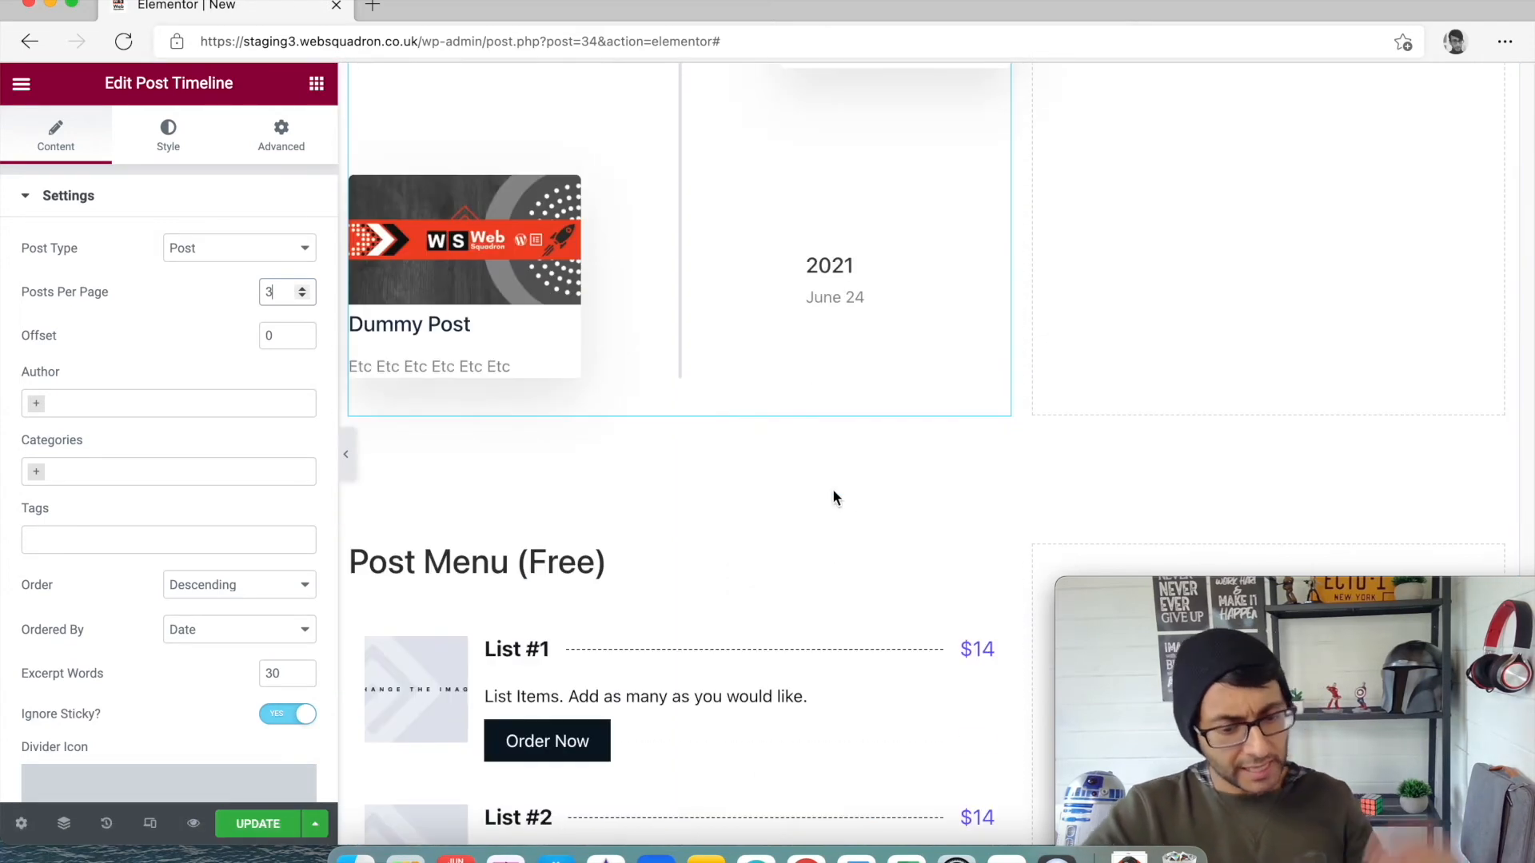
scroll(968, 540, "down", 5)
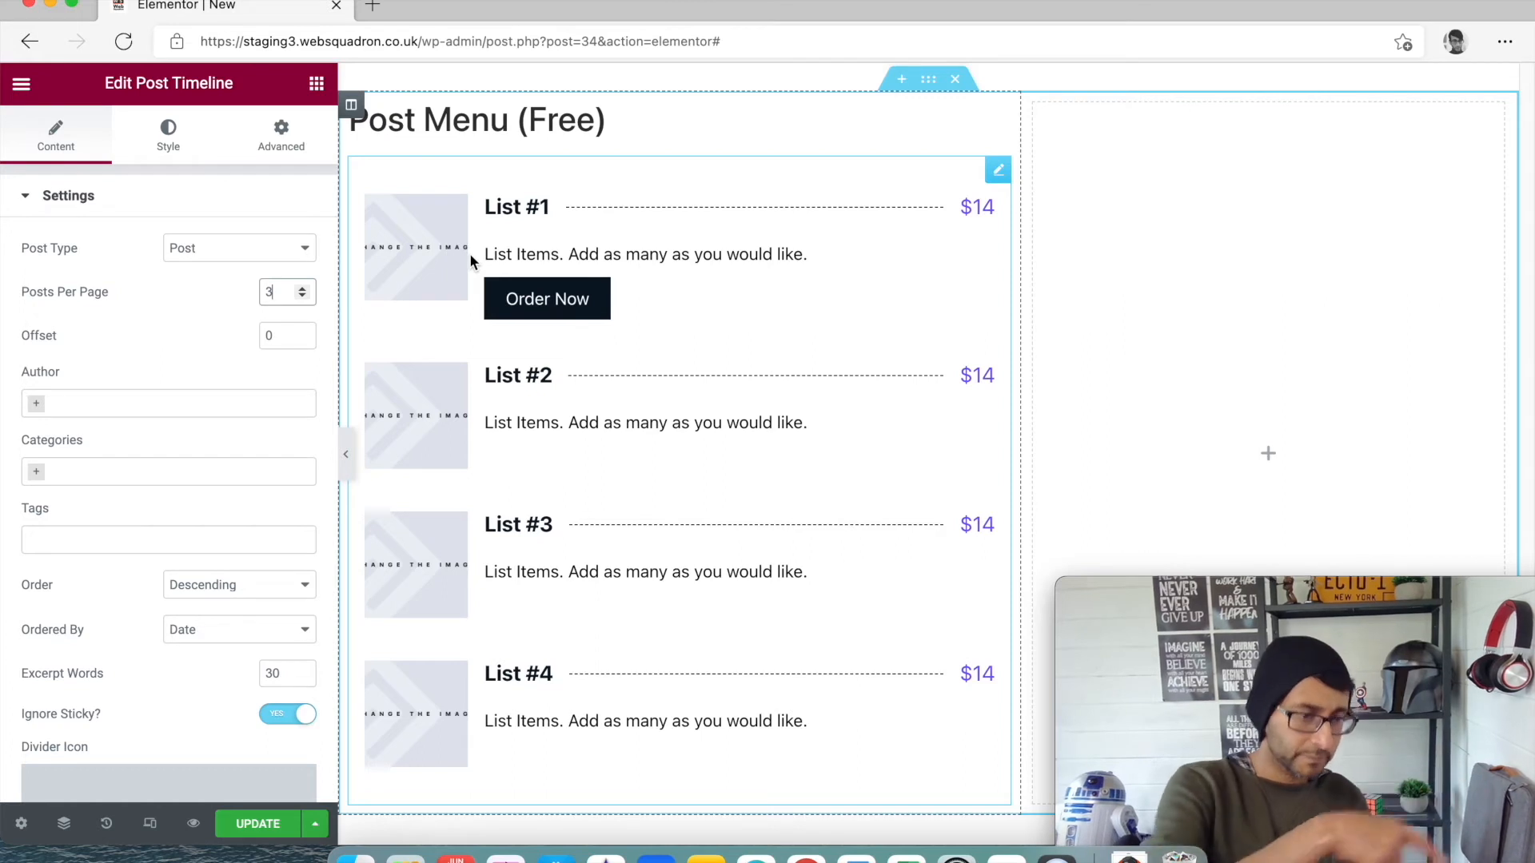
left_click(999, 171)
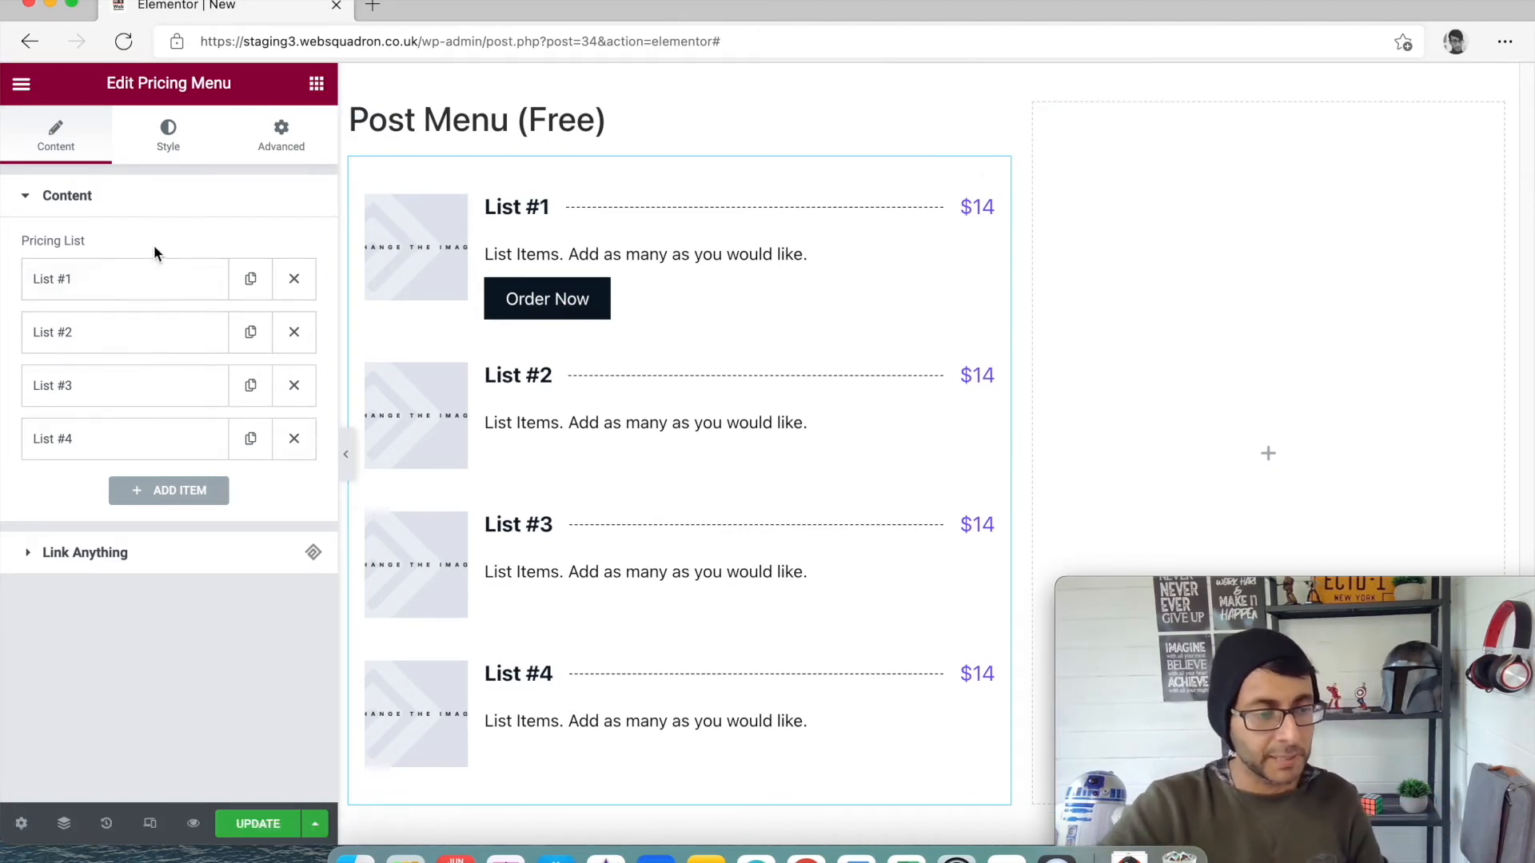
left_click(150, 286)
scroll(227, 555, "down", 1)
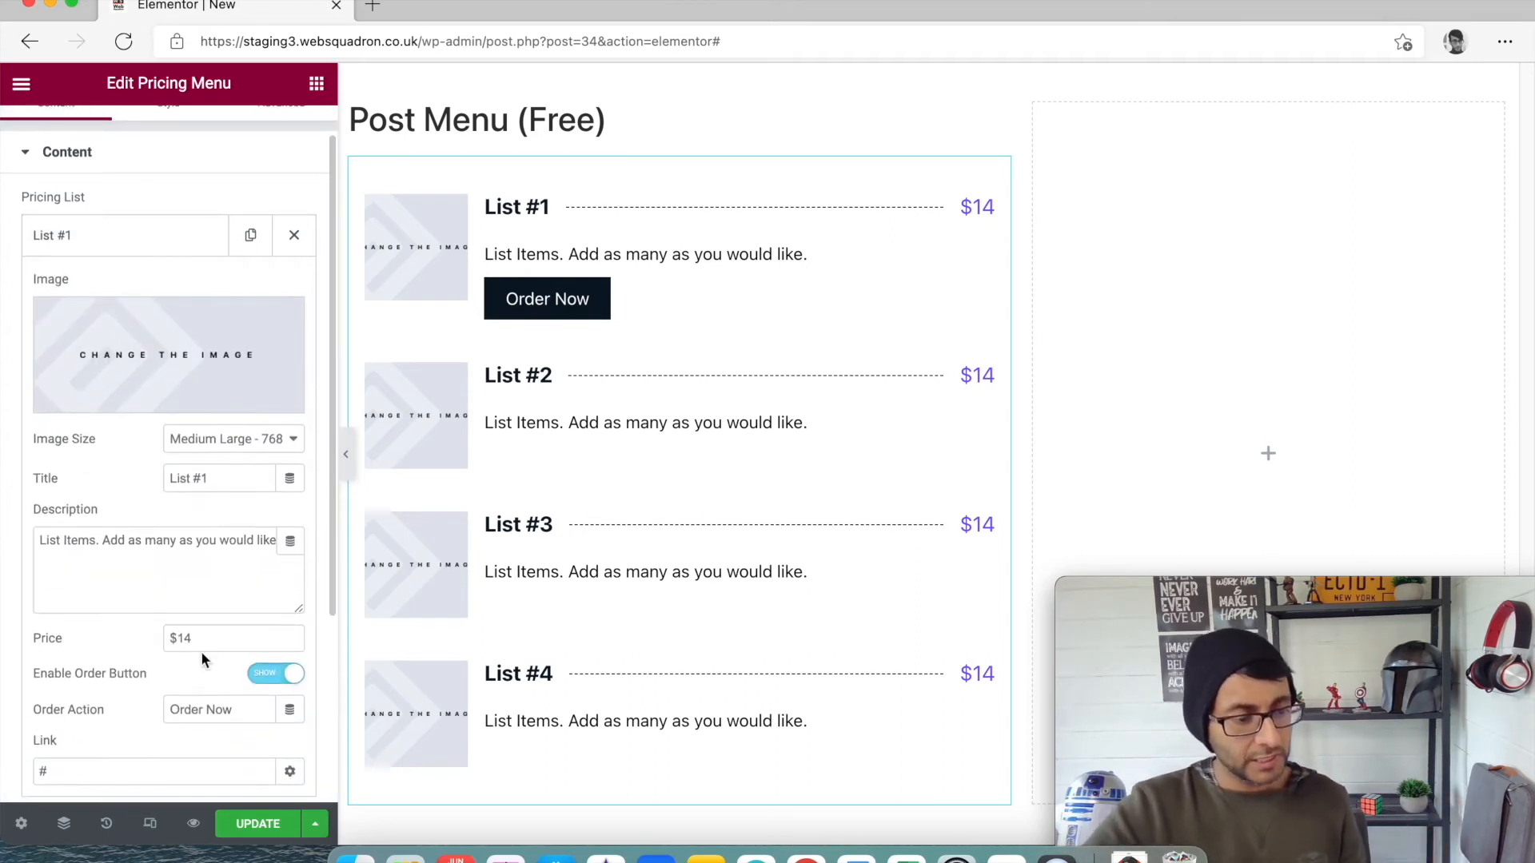
left_click(219, 643)
type("0")
scroll(176, 693, "down", 2)
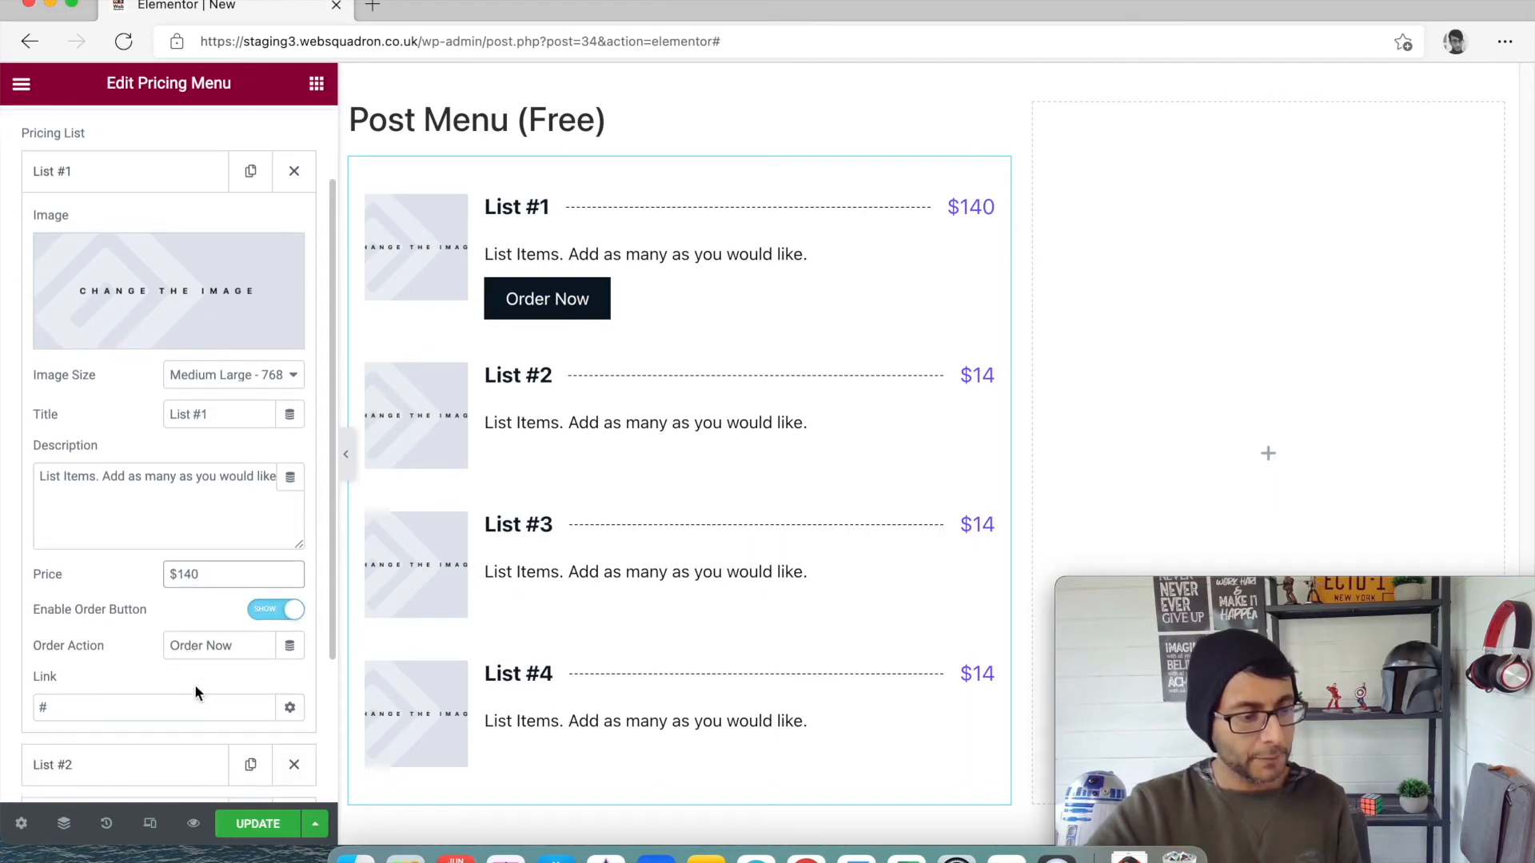
Try hiding the List #1 order button, show it again and inspect its link setting.
left_click(275, 611)
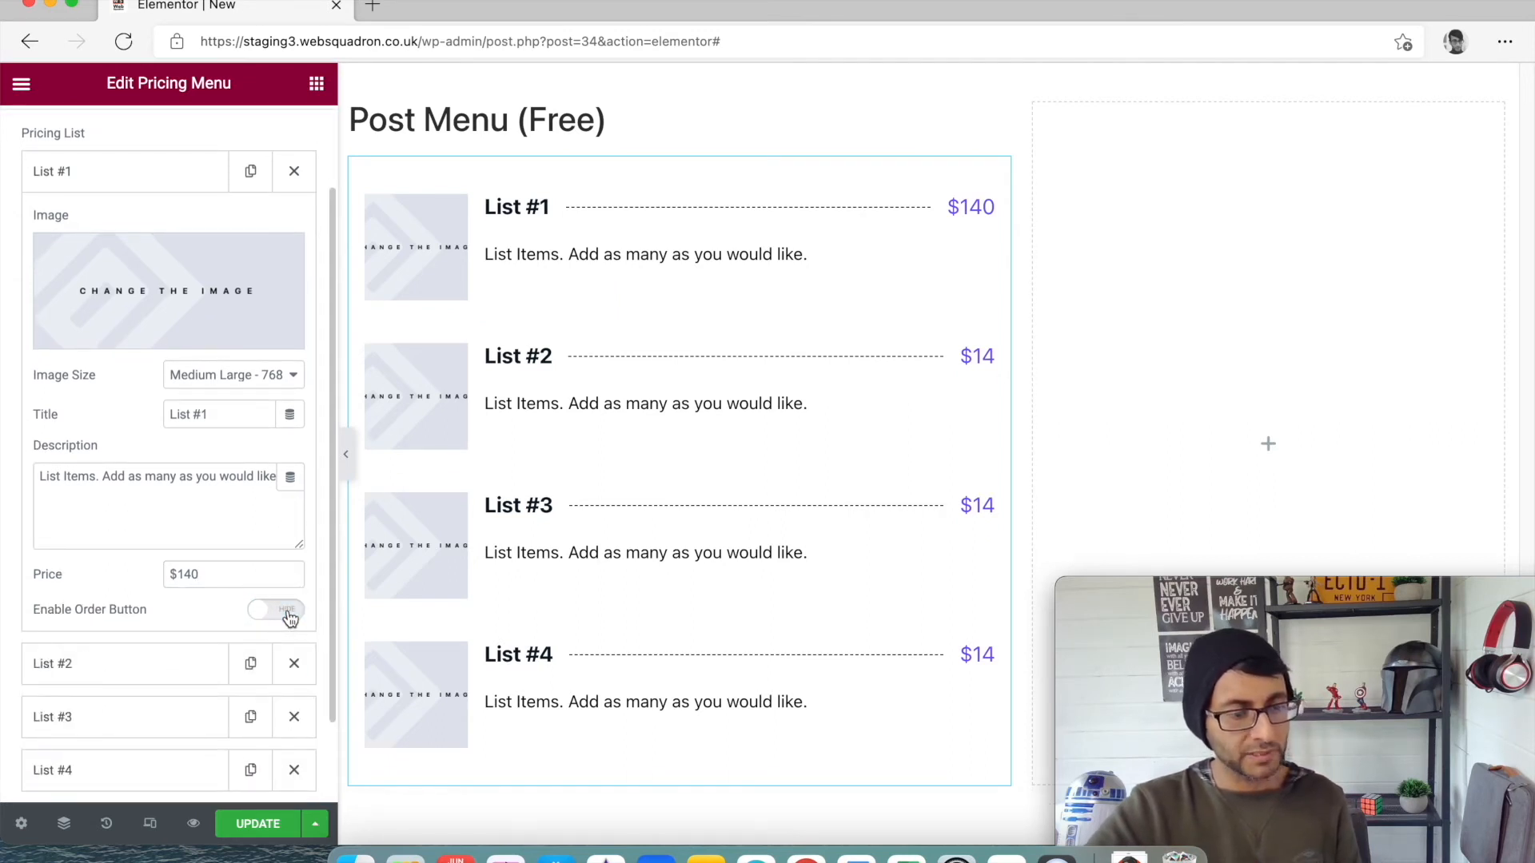
left_click(289, 612)
scroll(161, 682, "down", 1)
left_click(146, 679)
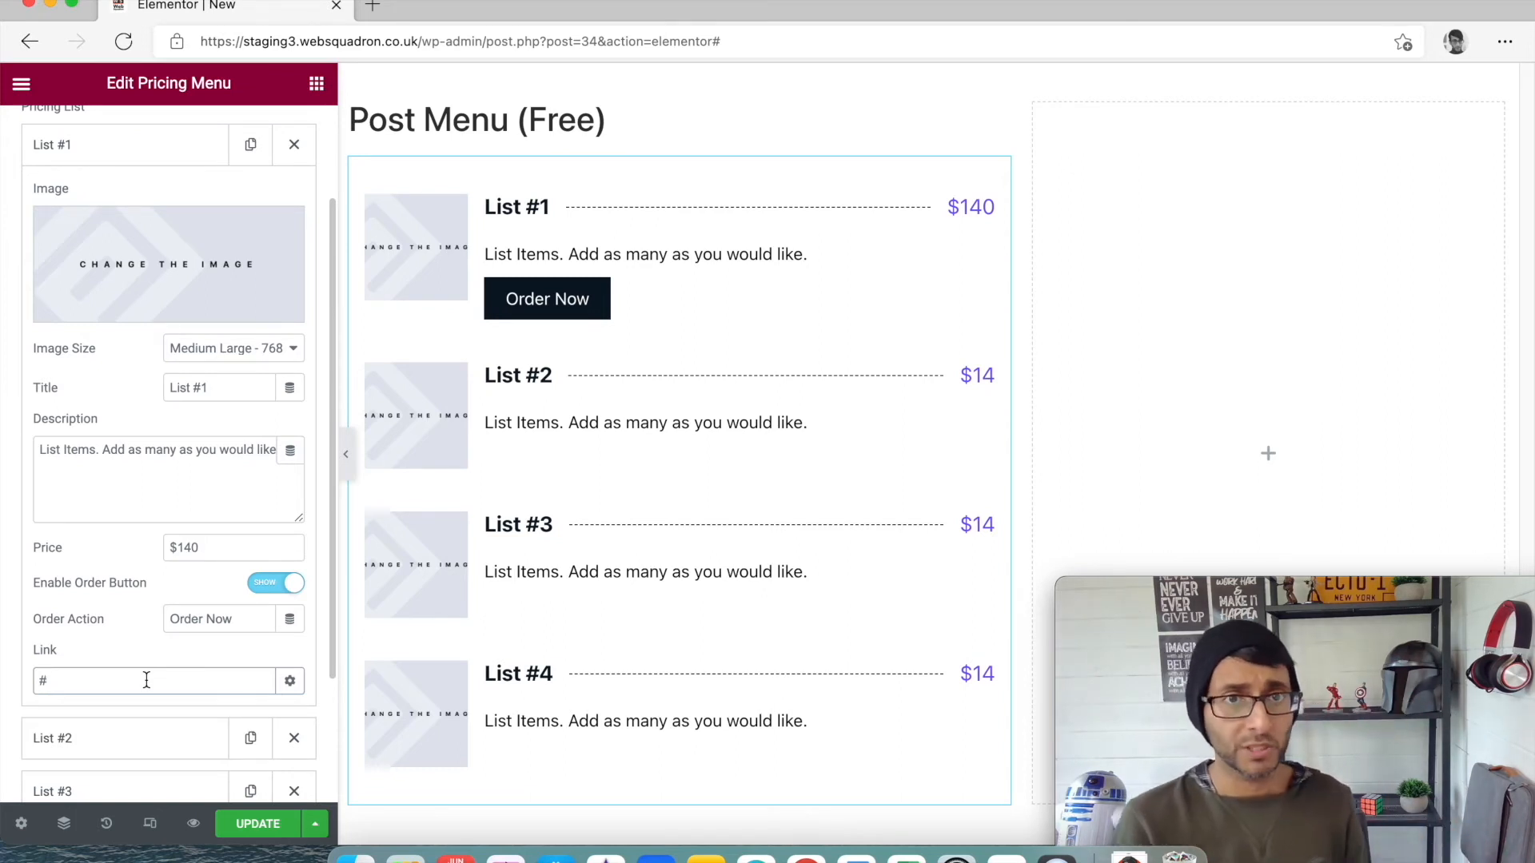
scroll(714, 615, "down", 1)
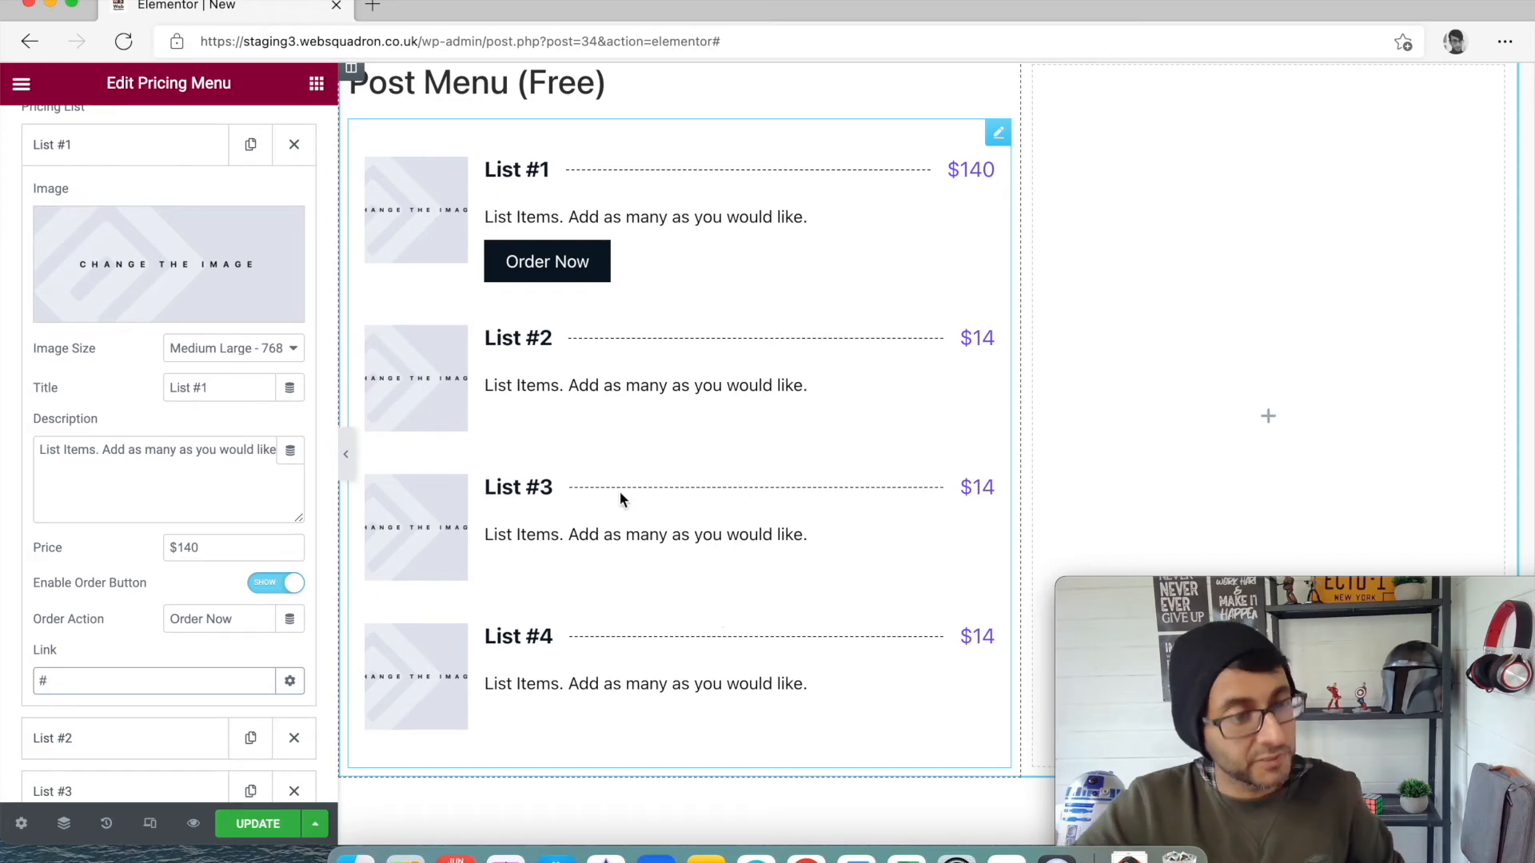
Open the first pricing card under Post Table (Free) for editing.
scroll(782, 271, "up", 2)
scroll(682, 404, "down", 15)
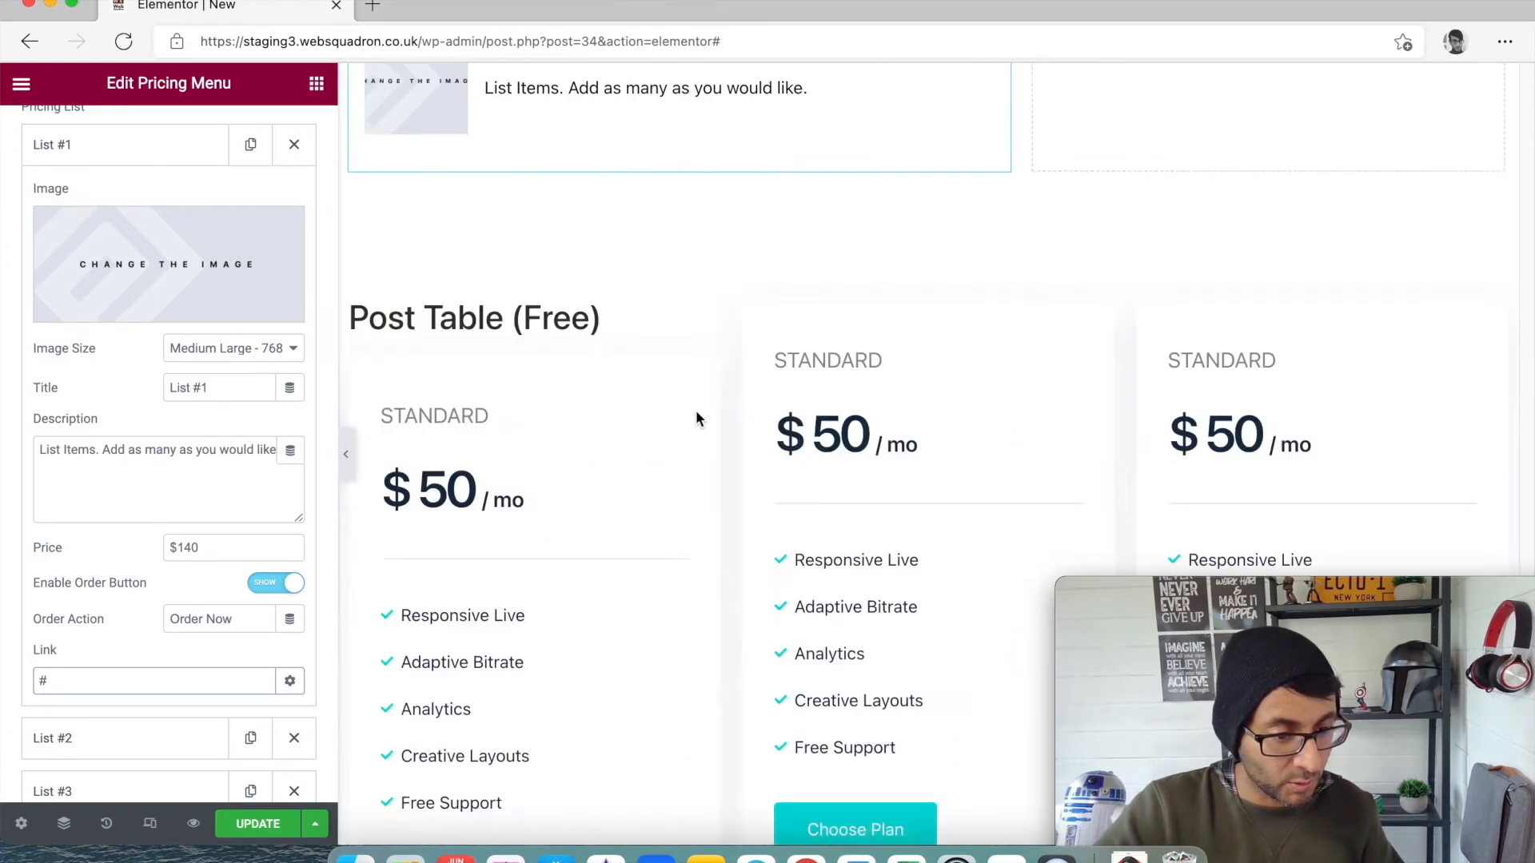
scroll(789, 481, "up", 8)
scroll(756, 461, "down", 4)
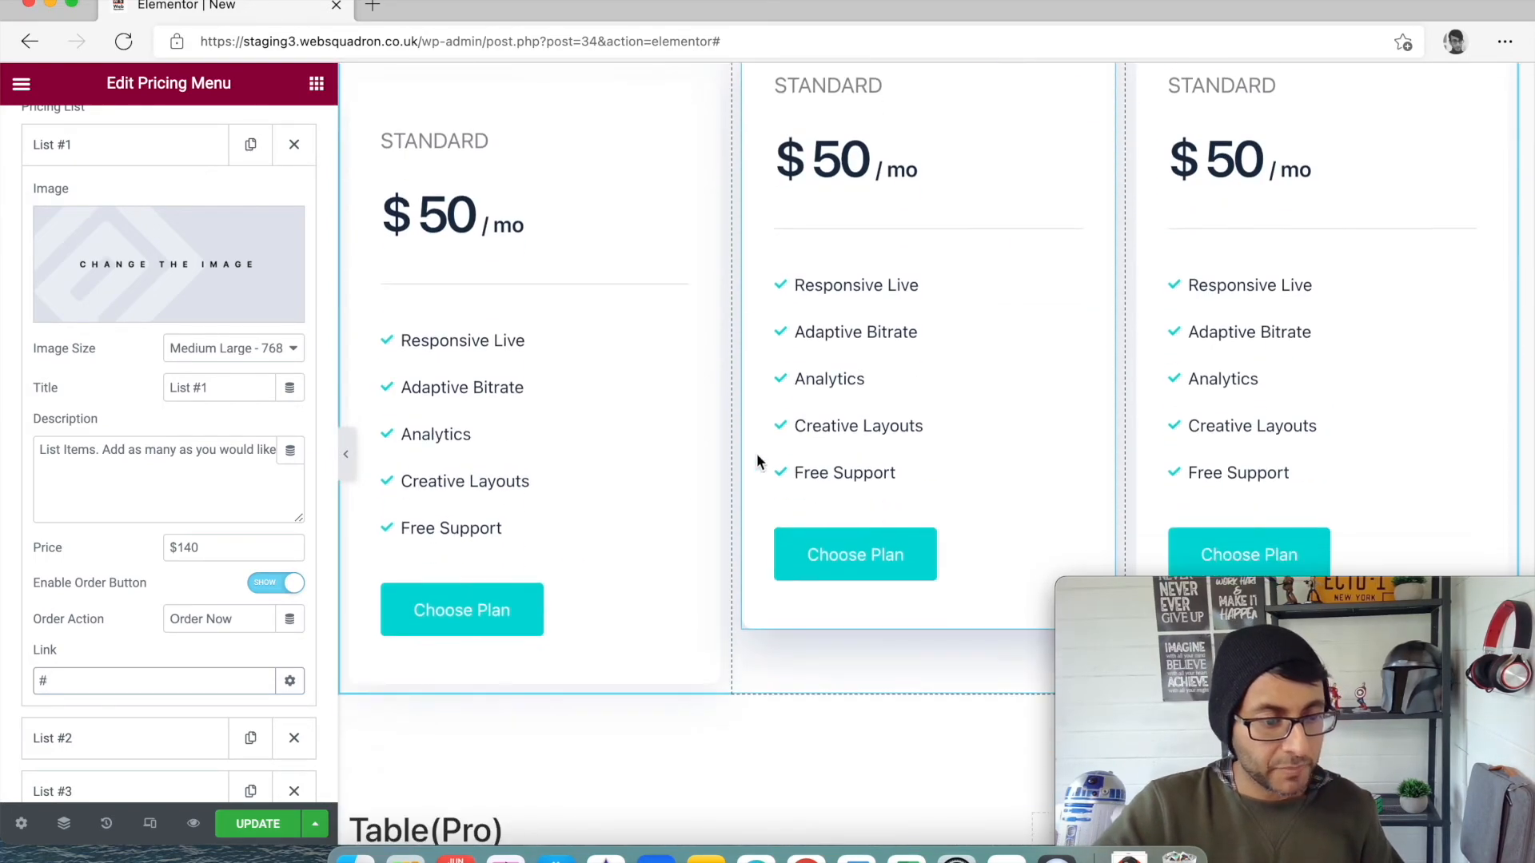
scroll(799, 423, "up", 2)
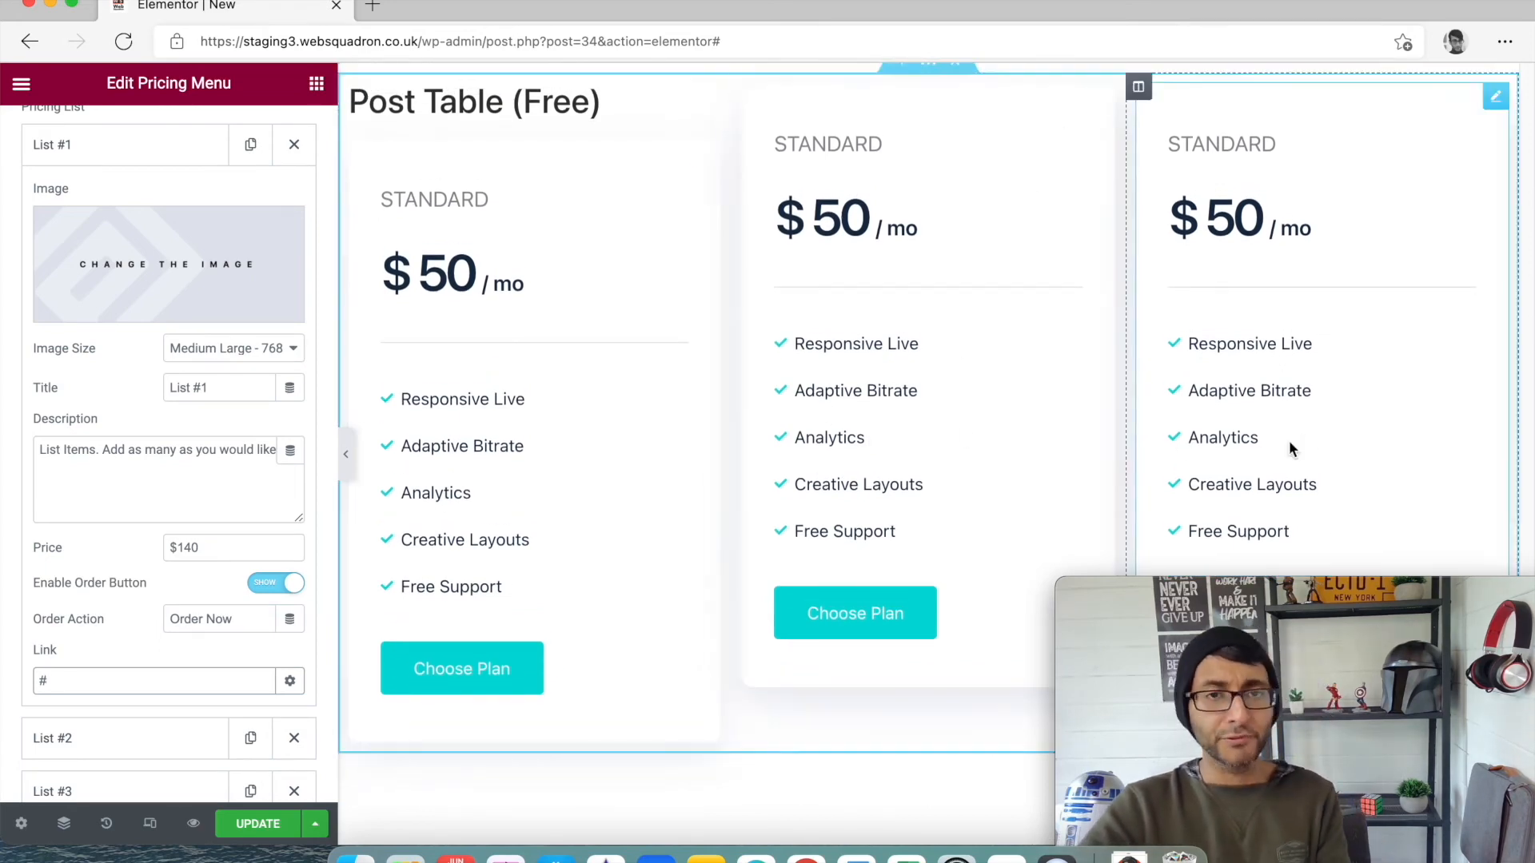
scroll(772, 432, "down", 1)
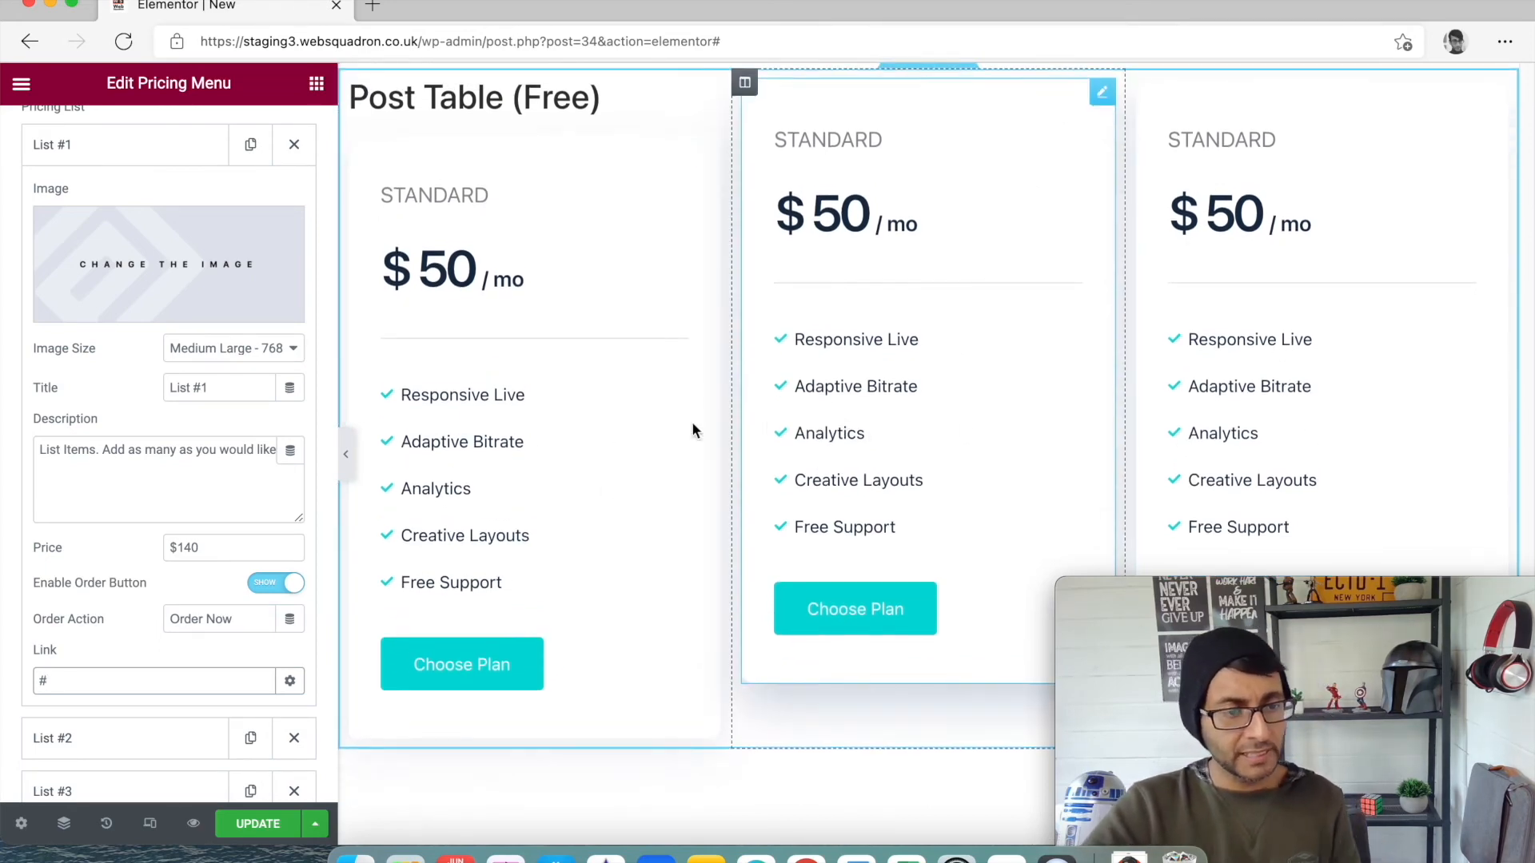
left_click(705, 146)
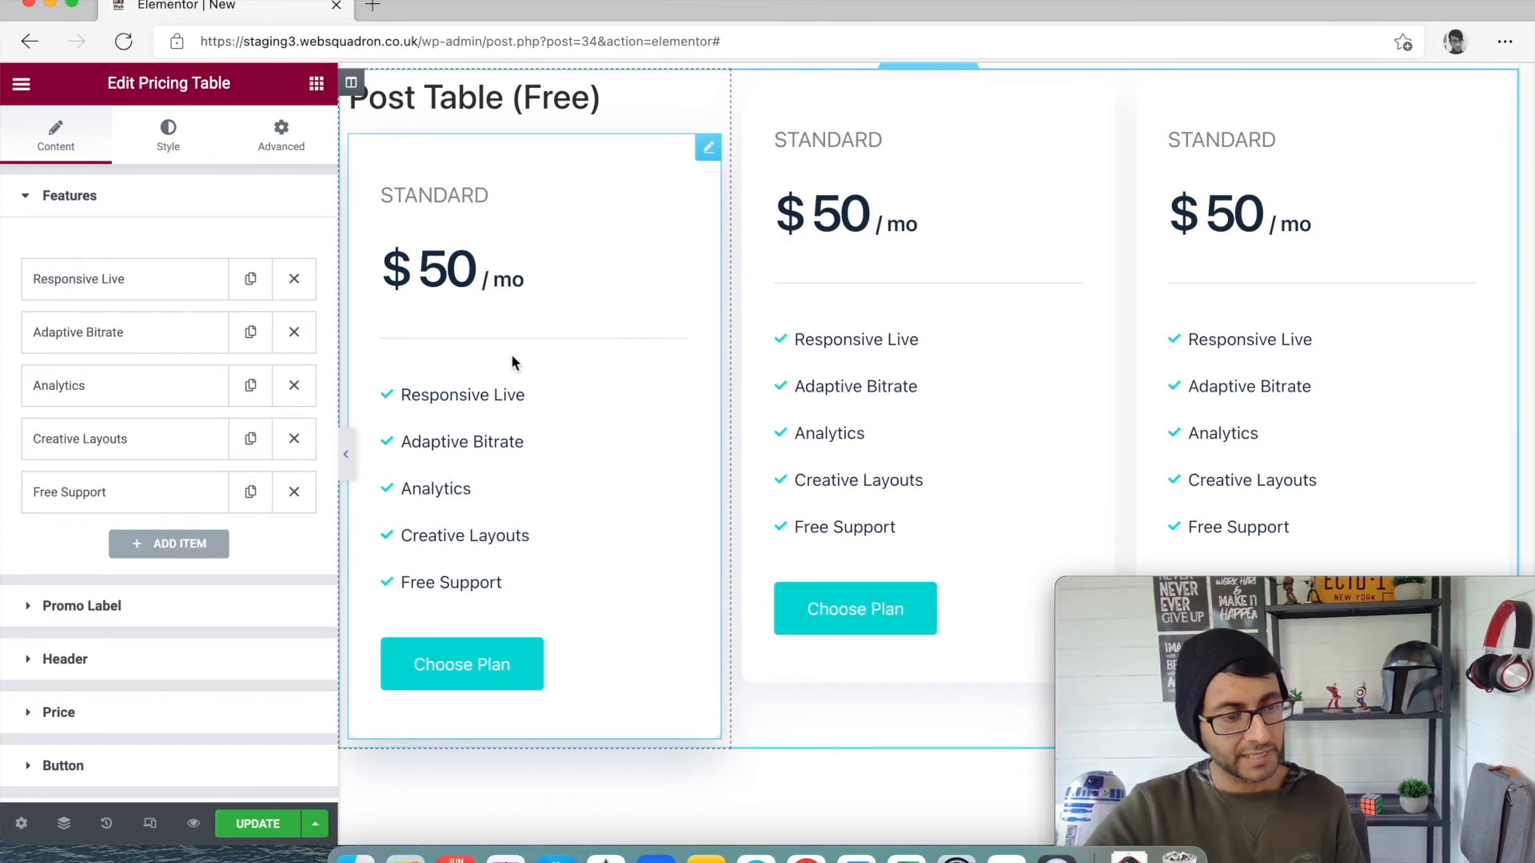
Try making the first card's Responsive Live feature inactive and turn it active again.
left_click(152, 285)
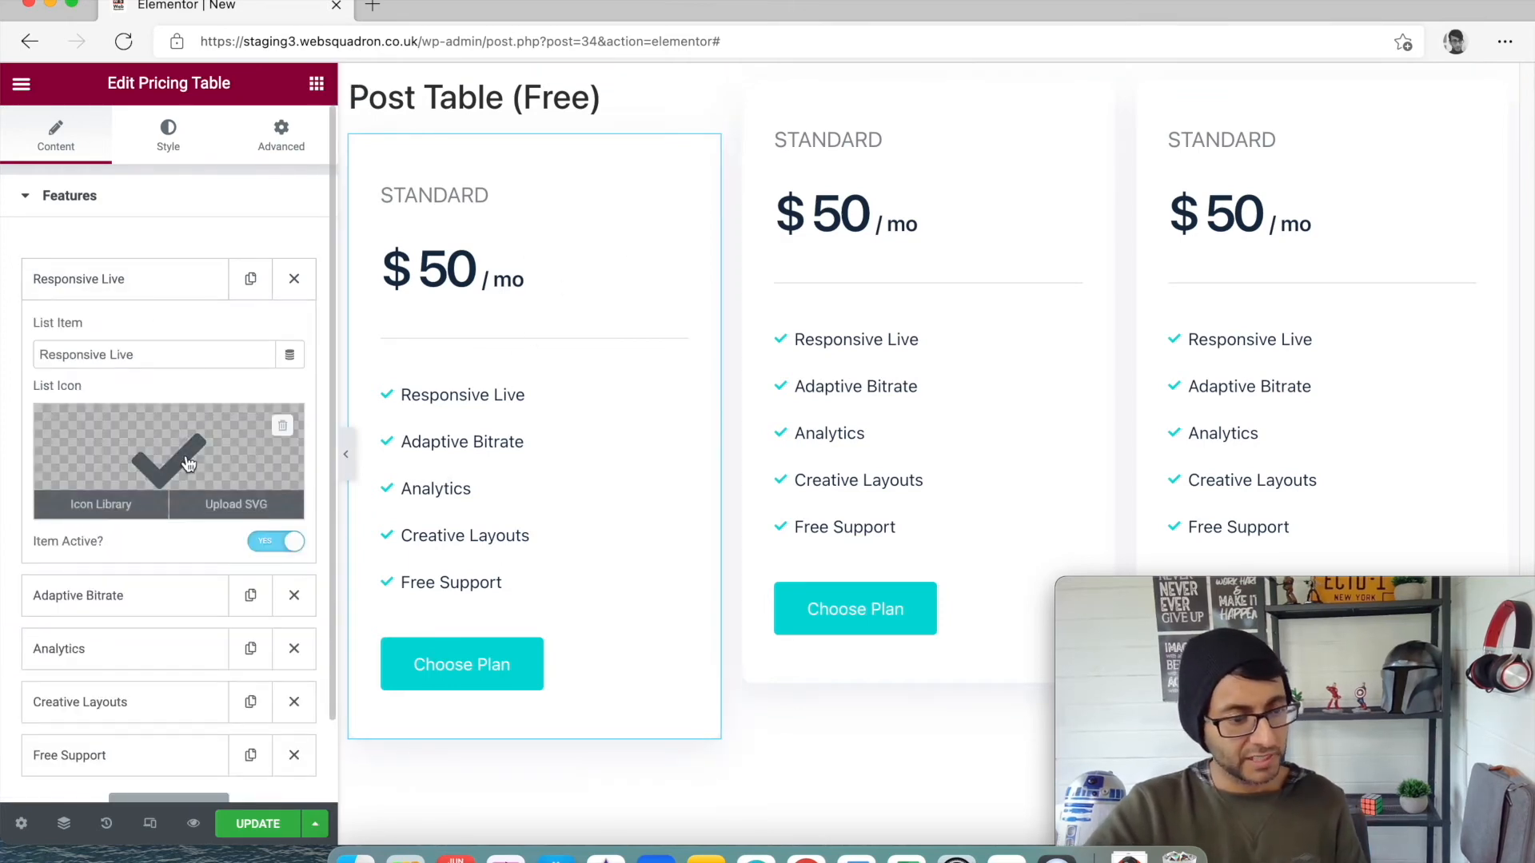
scroll(294, 600, "down", 2)
left_click(268, 452)
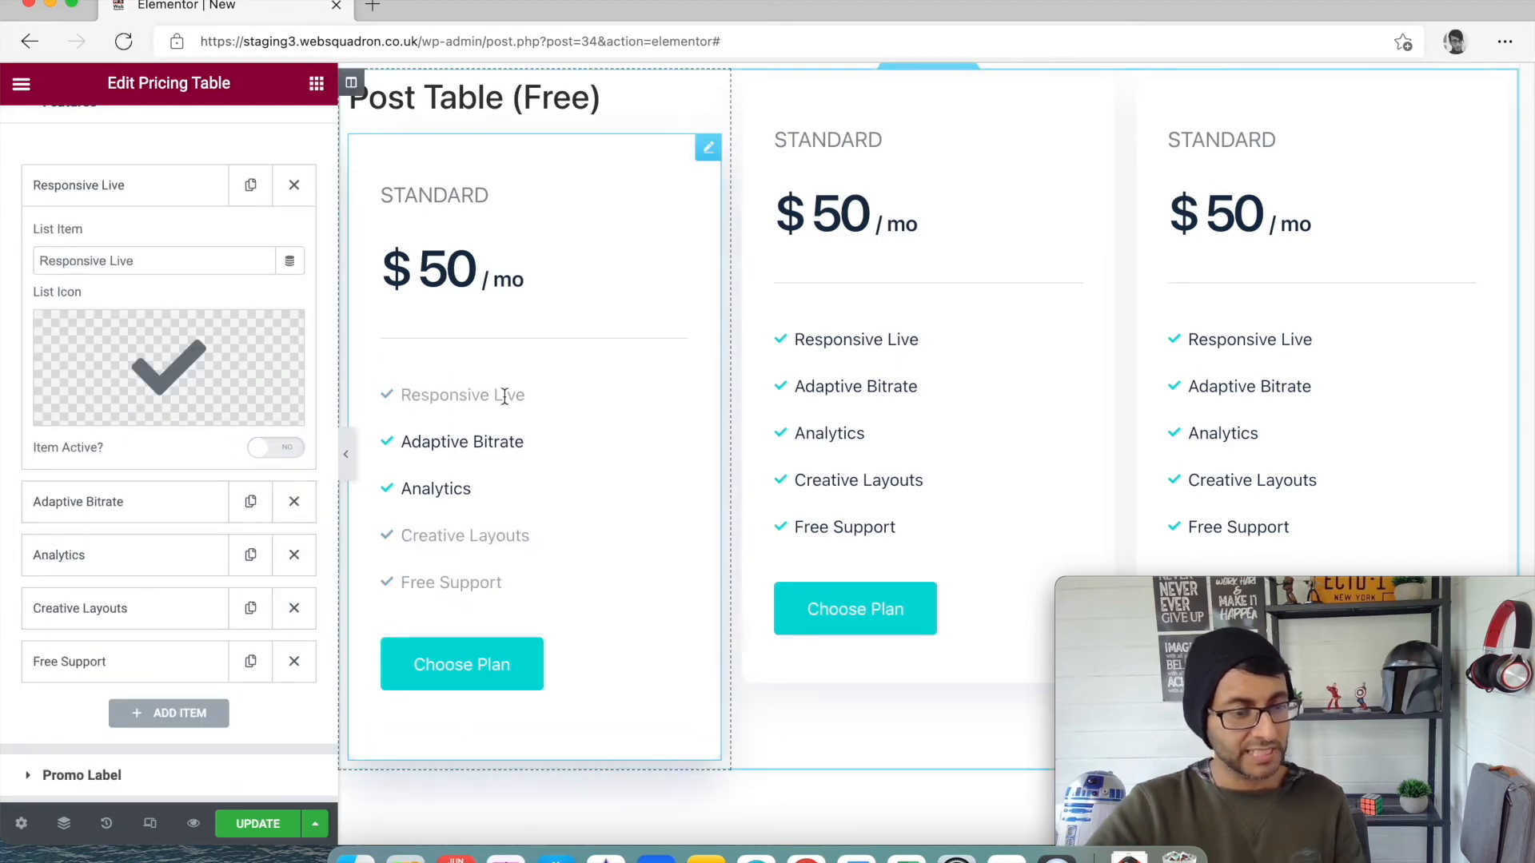
left_click(283, 452)
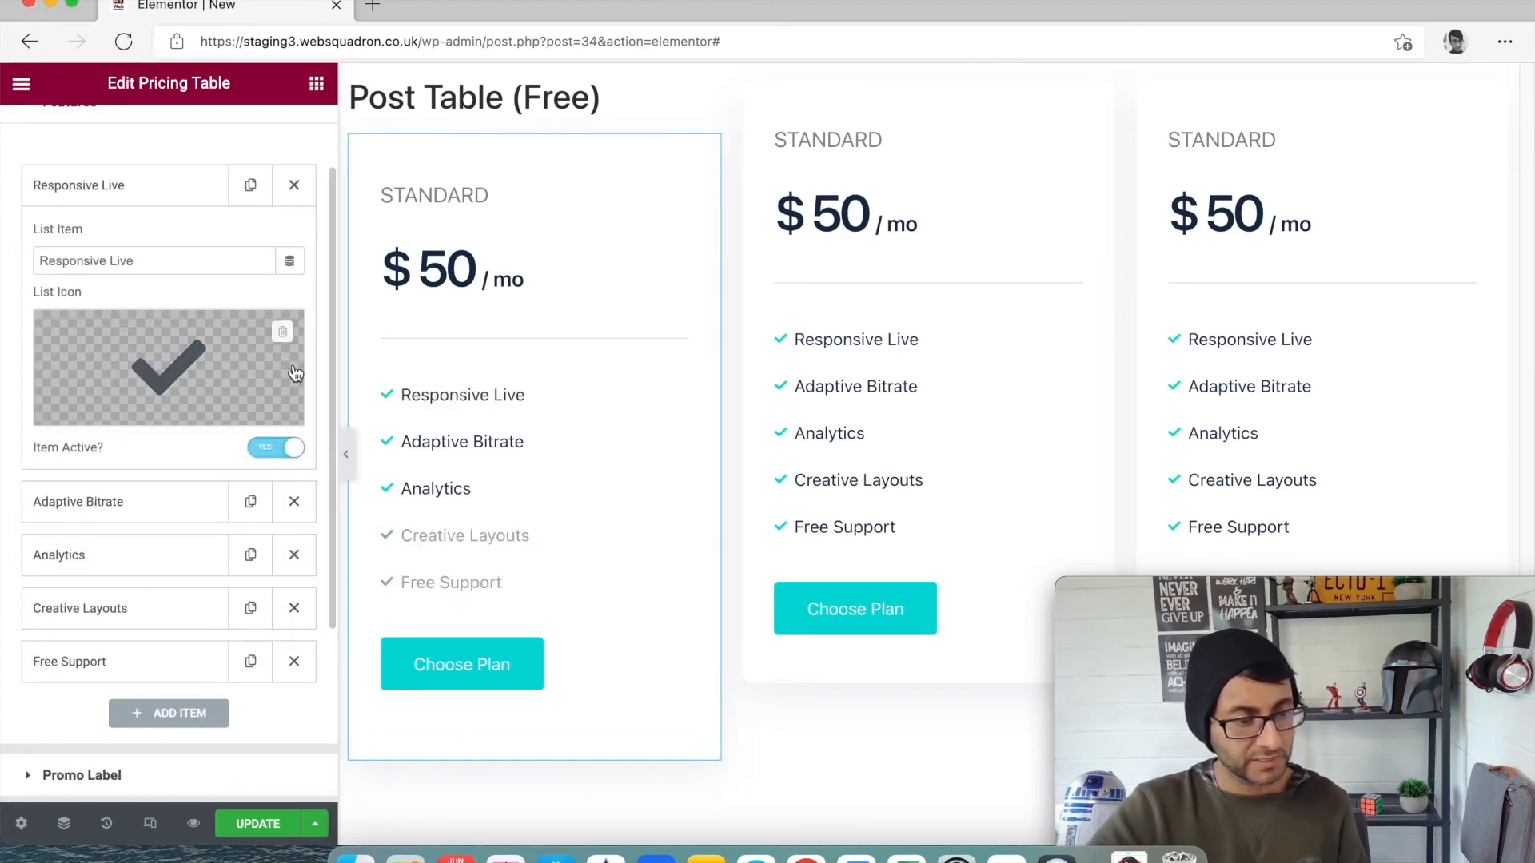
Set the Responsive Live feature of the first pricing card to inactive and collapse its settings.
left_click(162, 200)
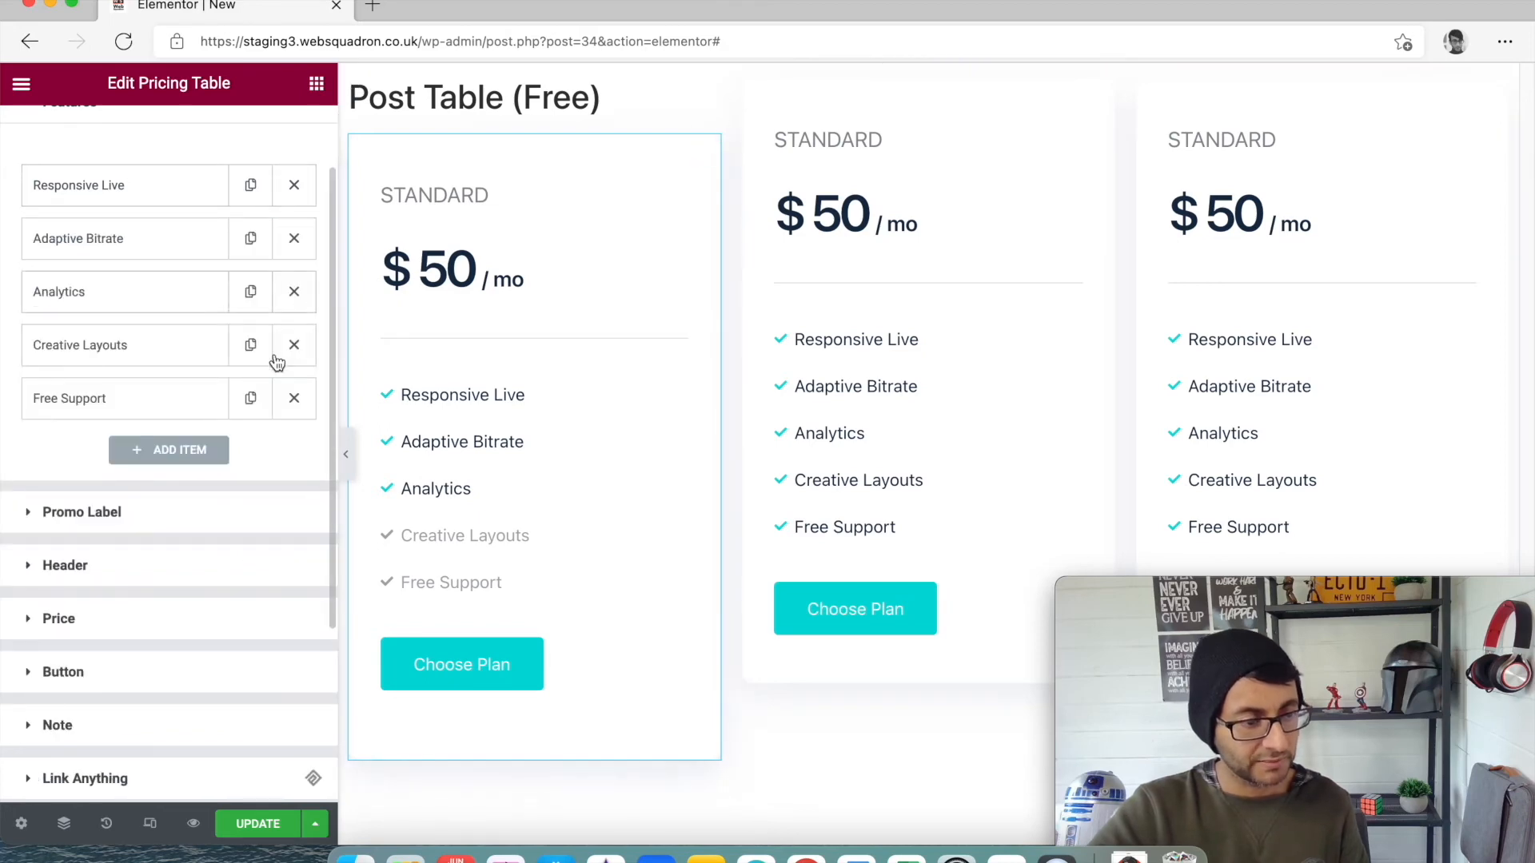
left_click(178, 197)
double_click(274, 445)
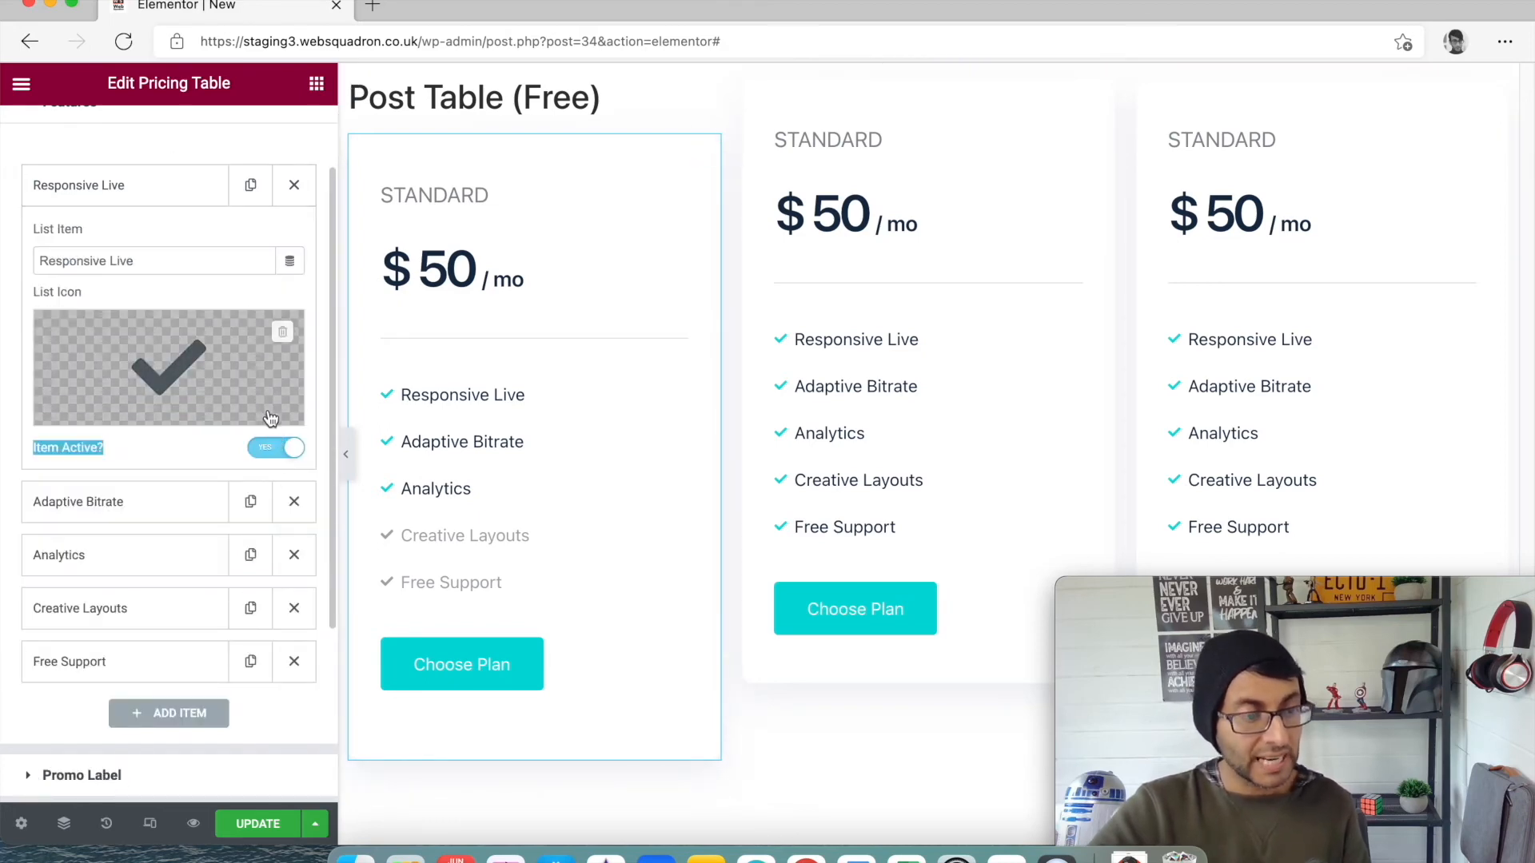
left_click(274, 445)
left_click(164, 205)
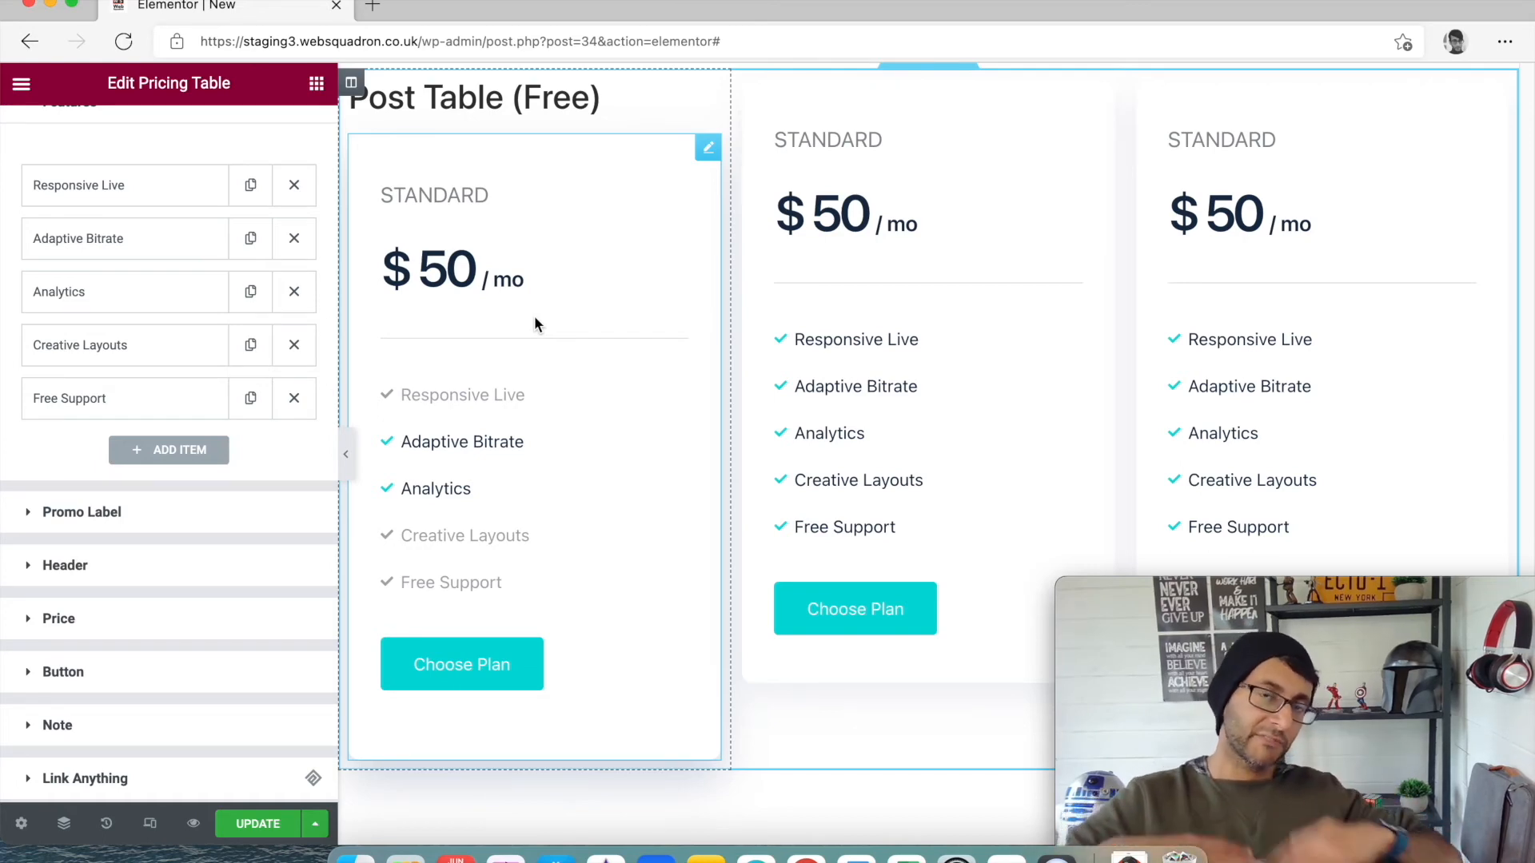
Review the feature comparison table above Content Switcher (Pro), return to Post Table (Free) and view the first card's Promo Label settings.
scroll(770, 421, "up", 15)
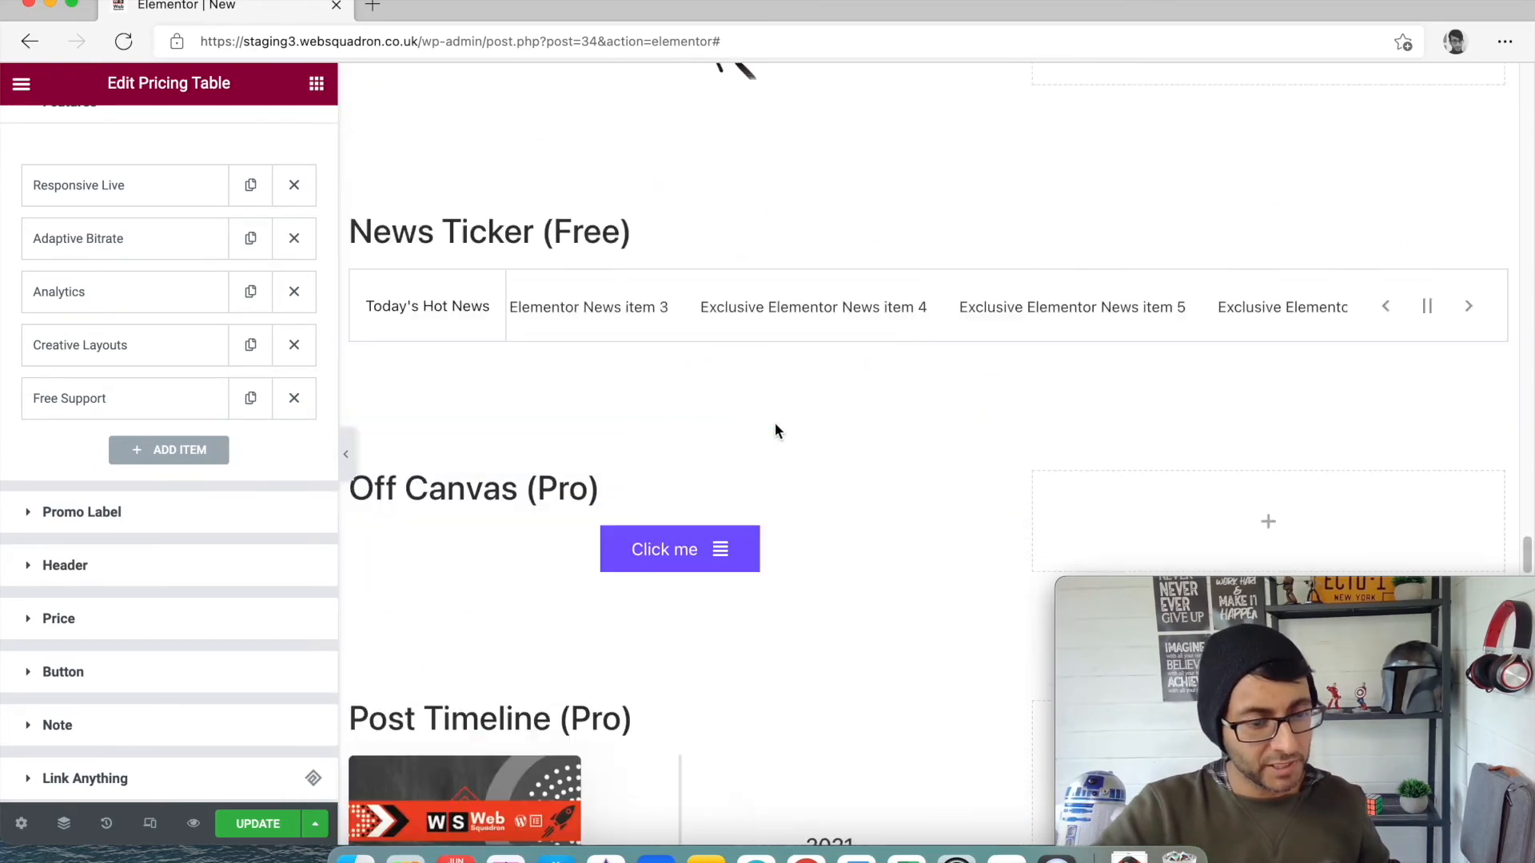
scroll(774, 422, "up", 15)
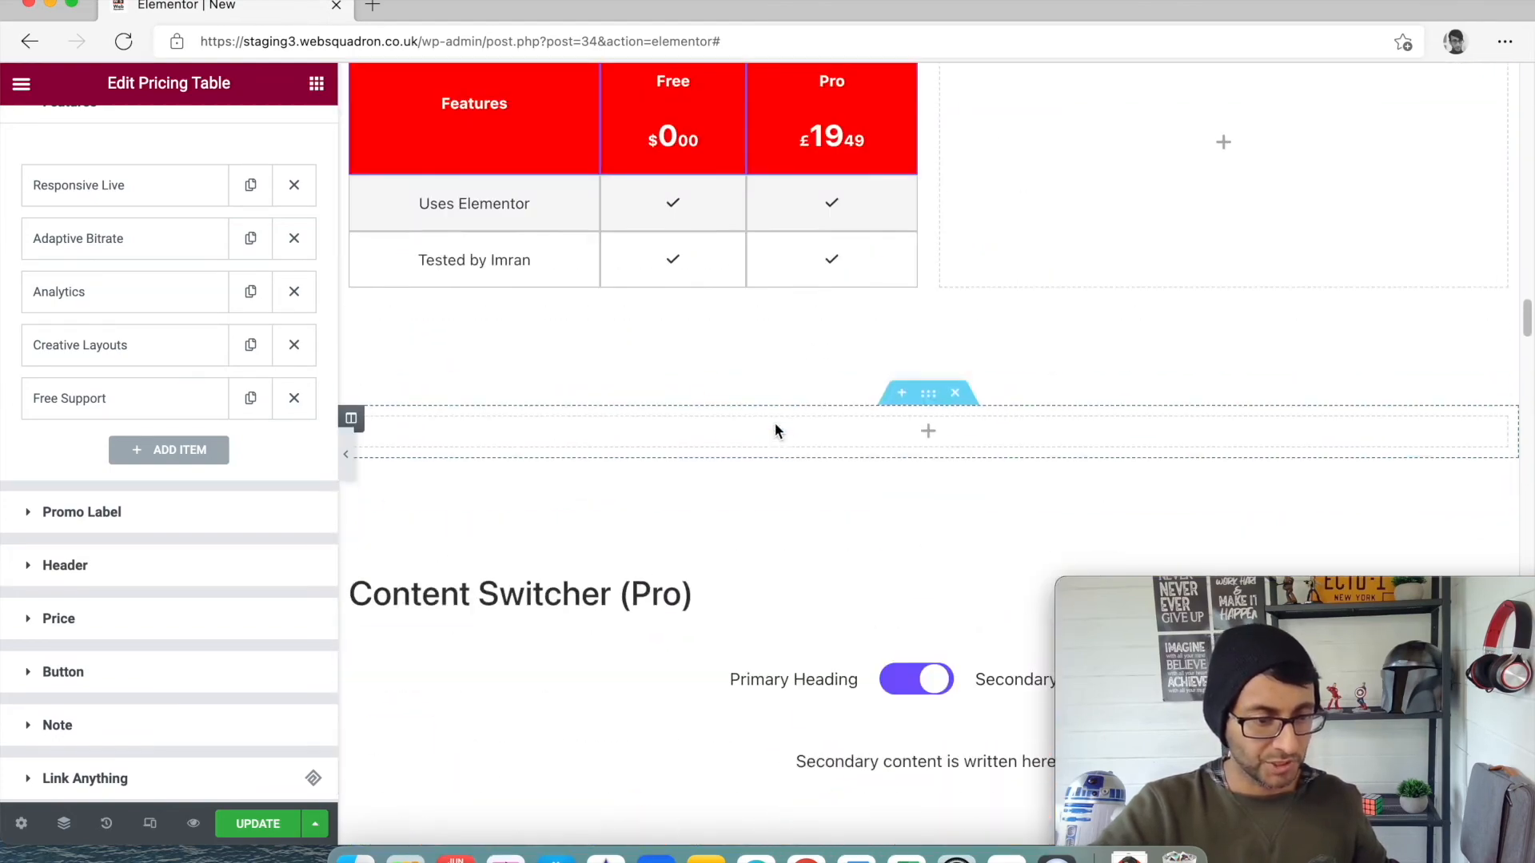
scroll(771, 448, "down", 5)
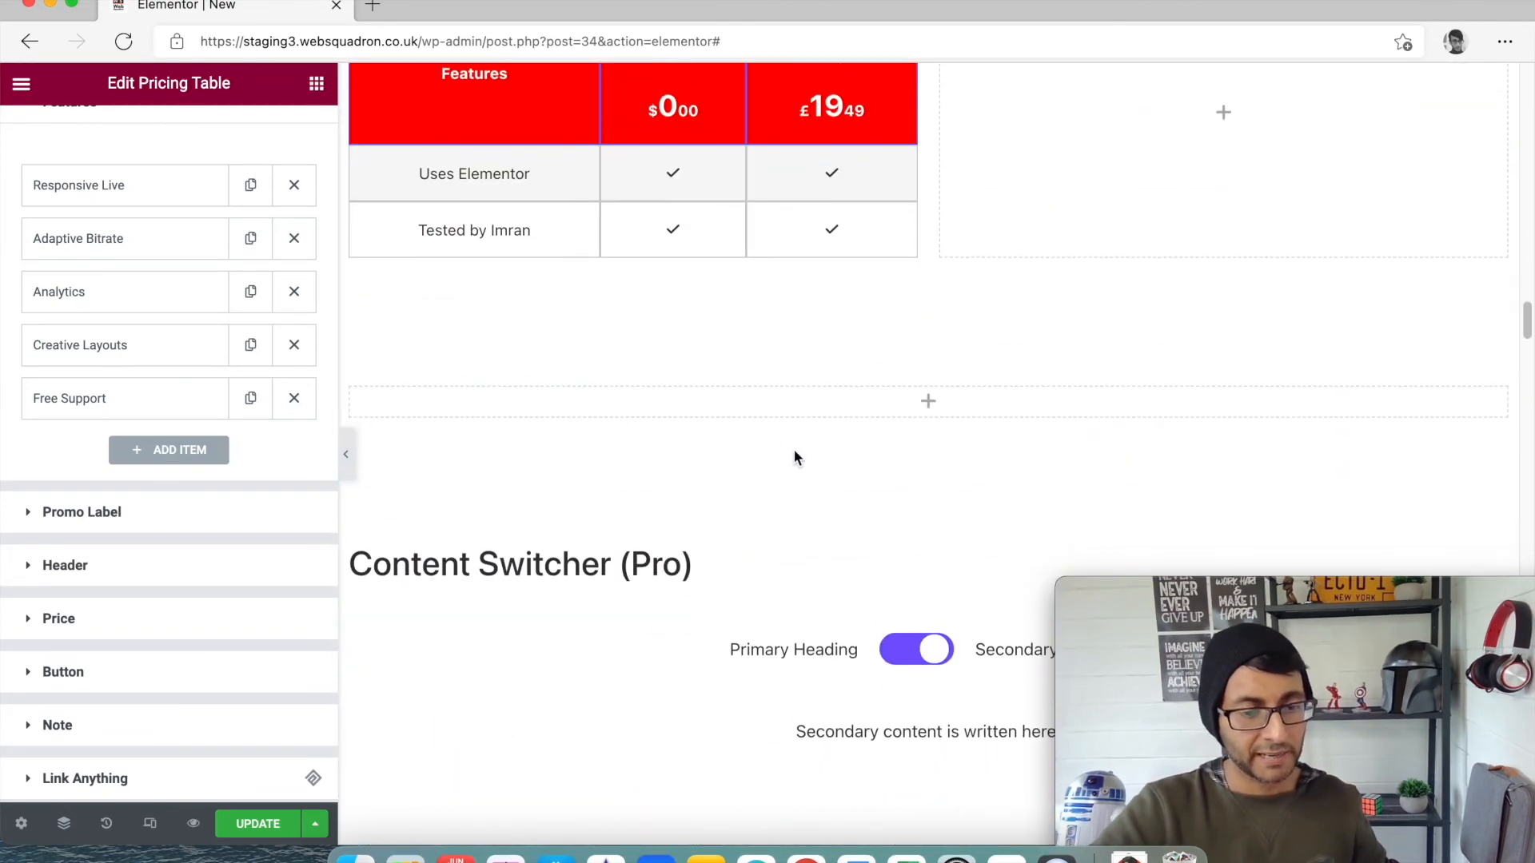
left_click_drag(1525, 326, 1529, 644)
scroll(948, 497, "down", 3)
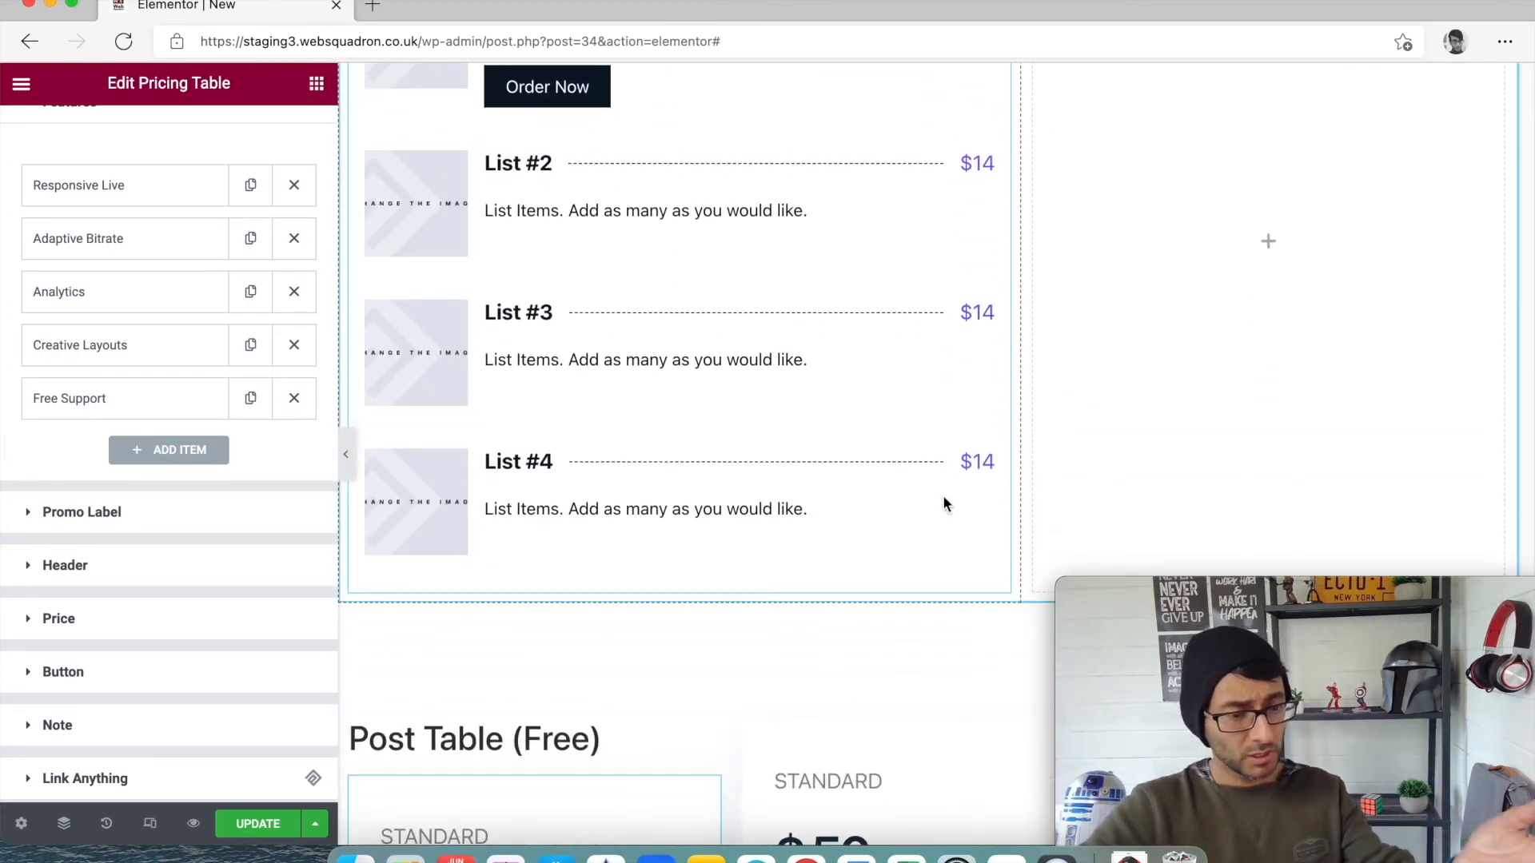
scroll(943, 496, "down", 4)
scroll(918, 490, "down", 4)
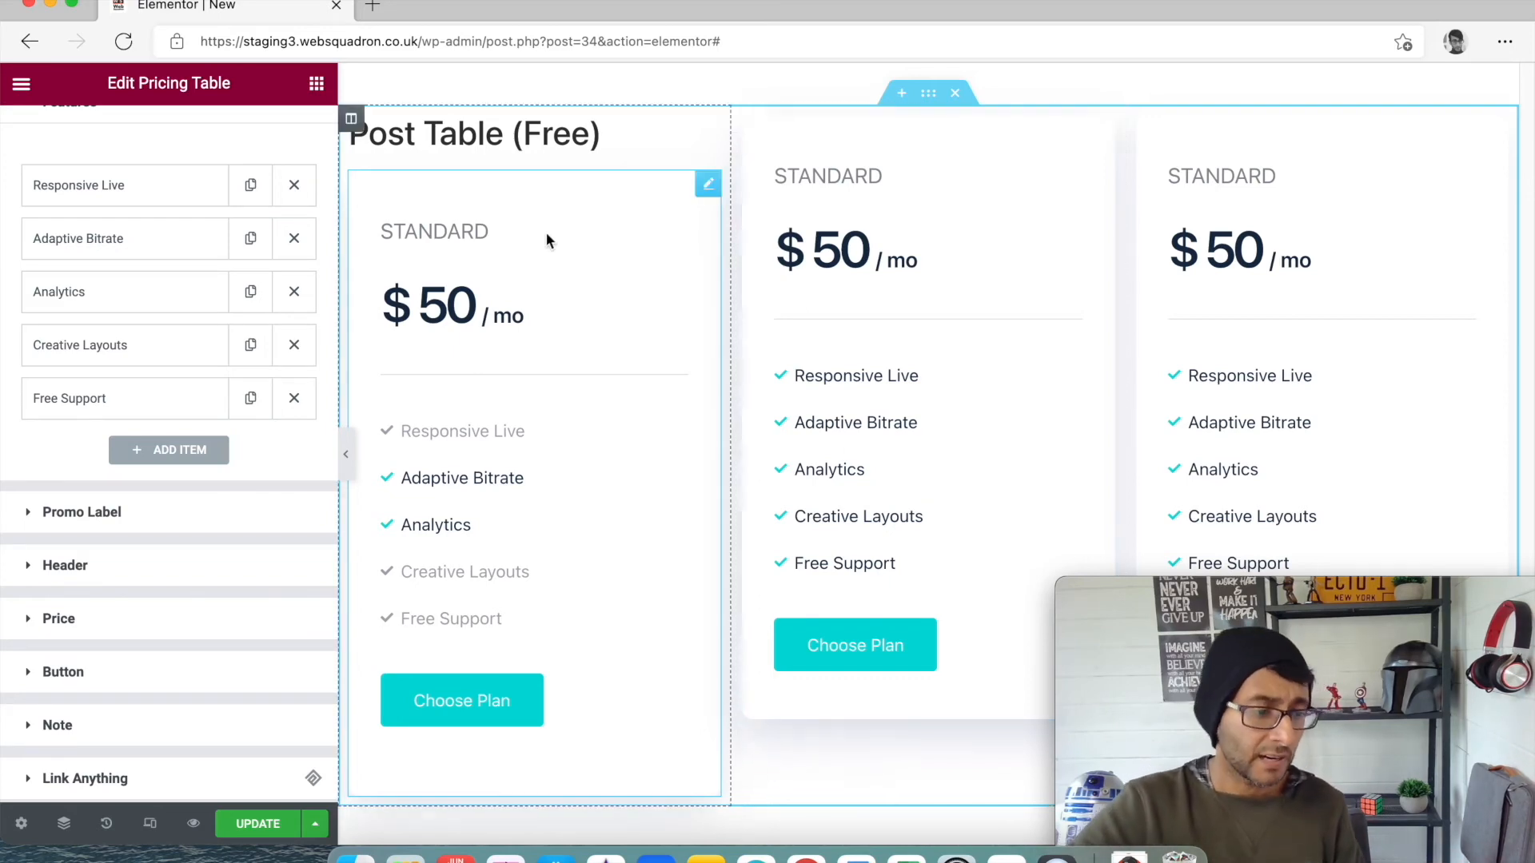
left_click(156, 518)
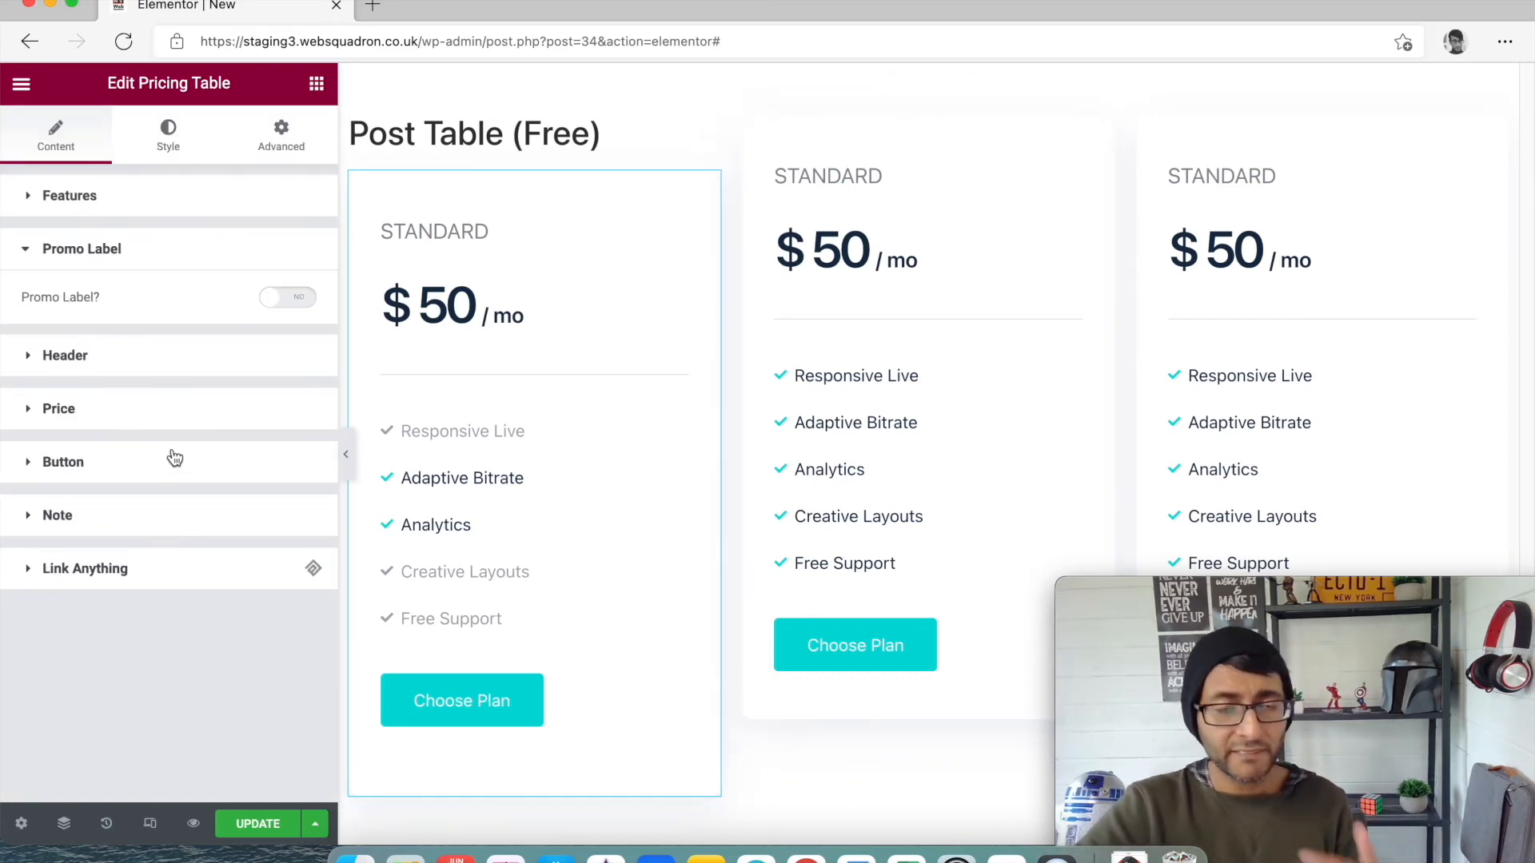
Open the middle pricing card for editing and set its Creative Layouts and Analytics features to inactive.
scroll(862, 468, "down", 1)
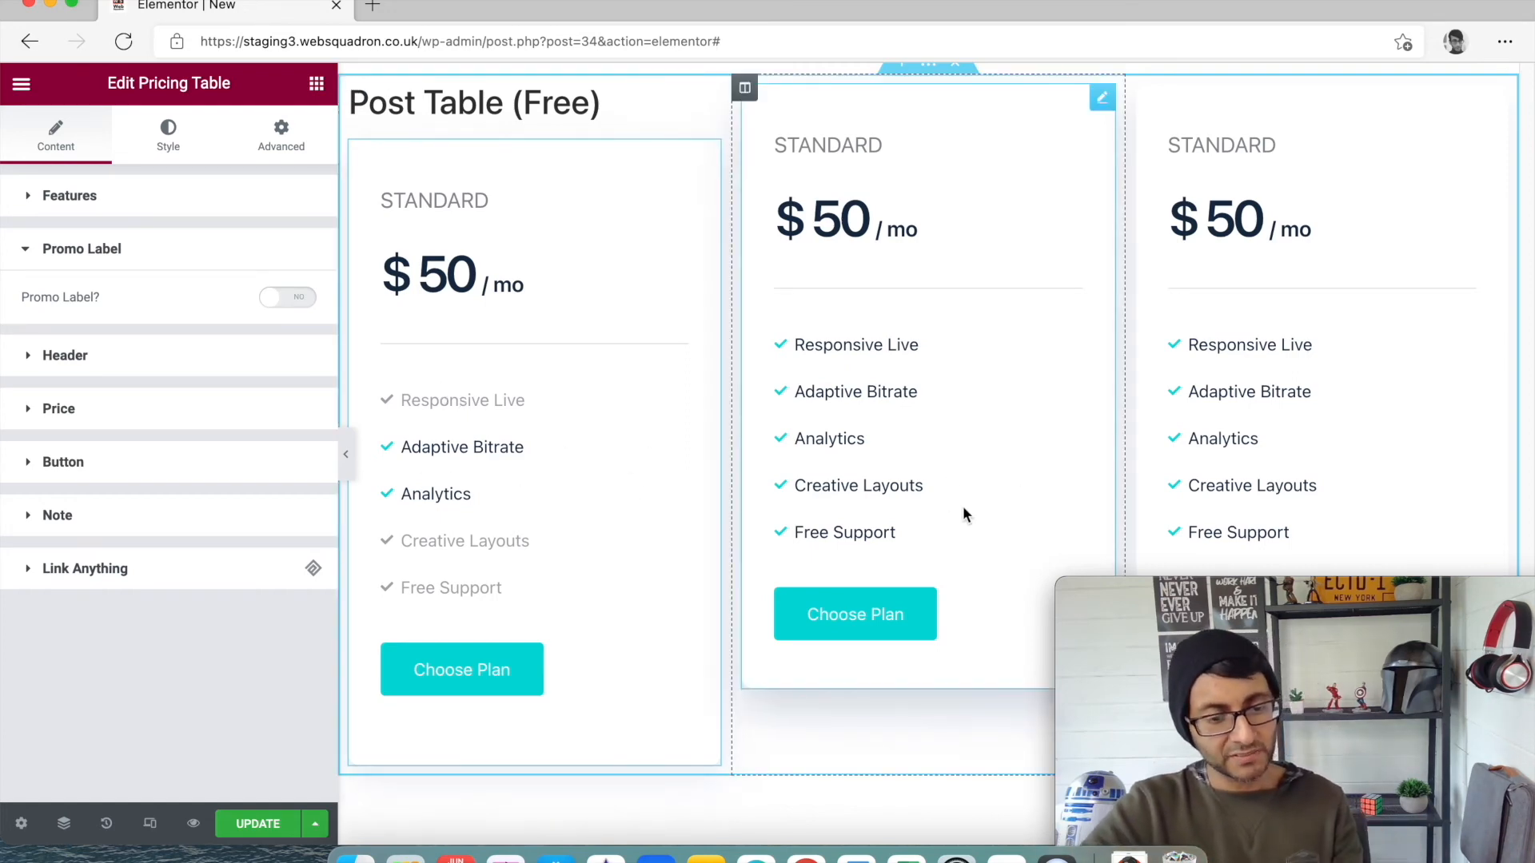
left_click_drag(1388, 590, 1358, 658)
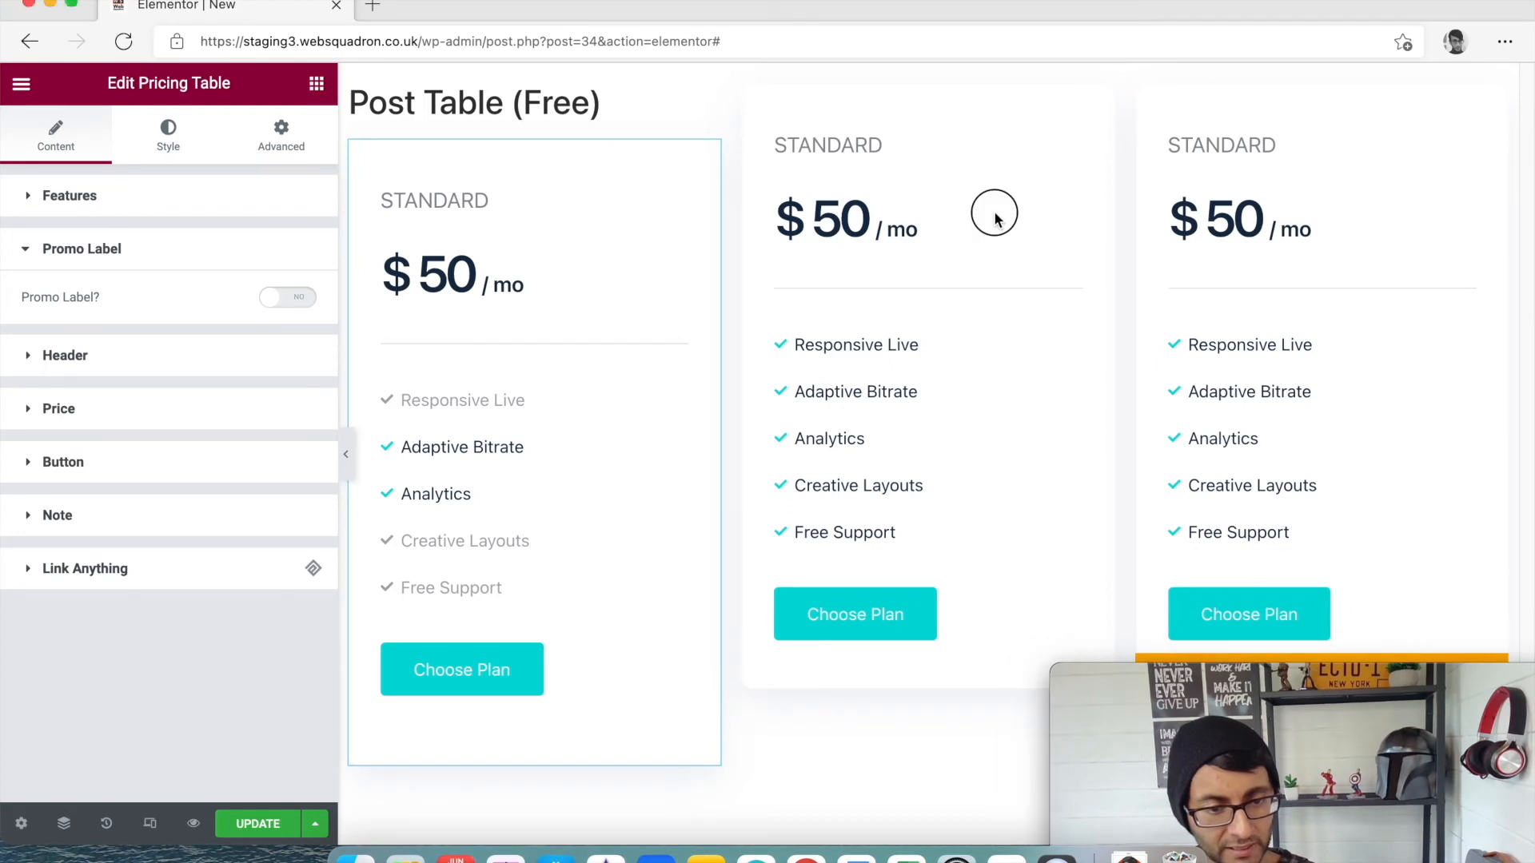
left_click(1102, 95)
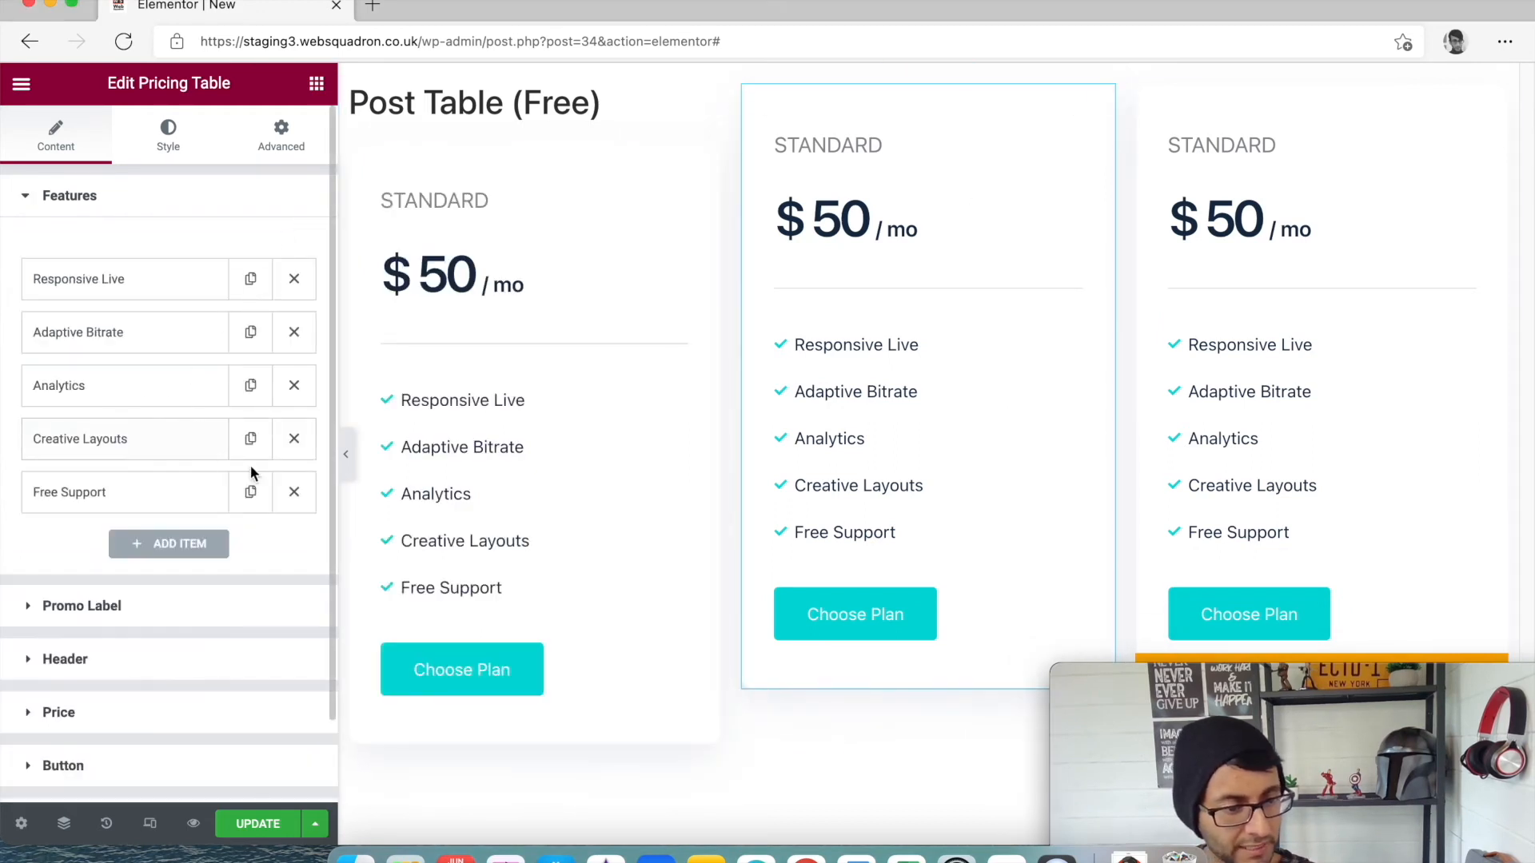
left_click(161, 448)
left_click(279, 702)
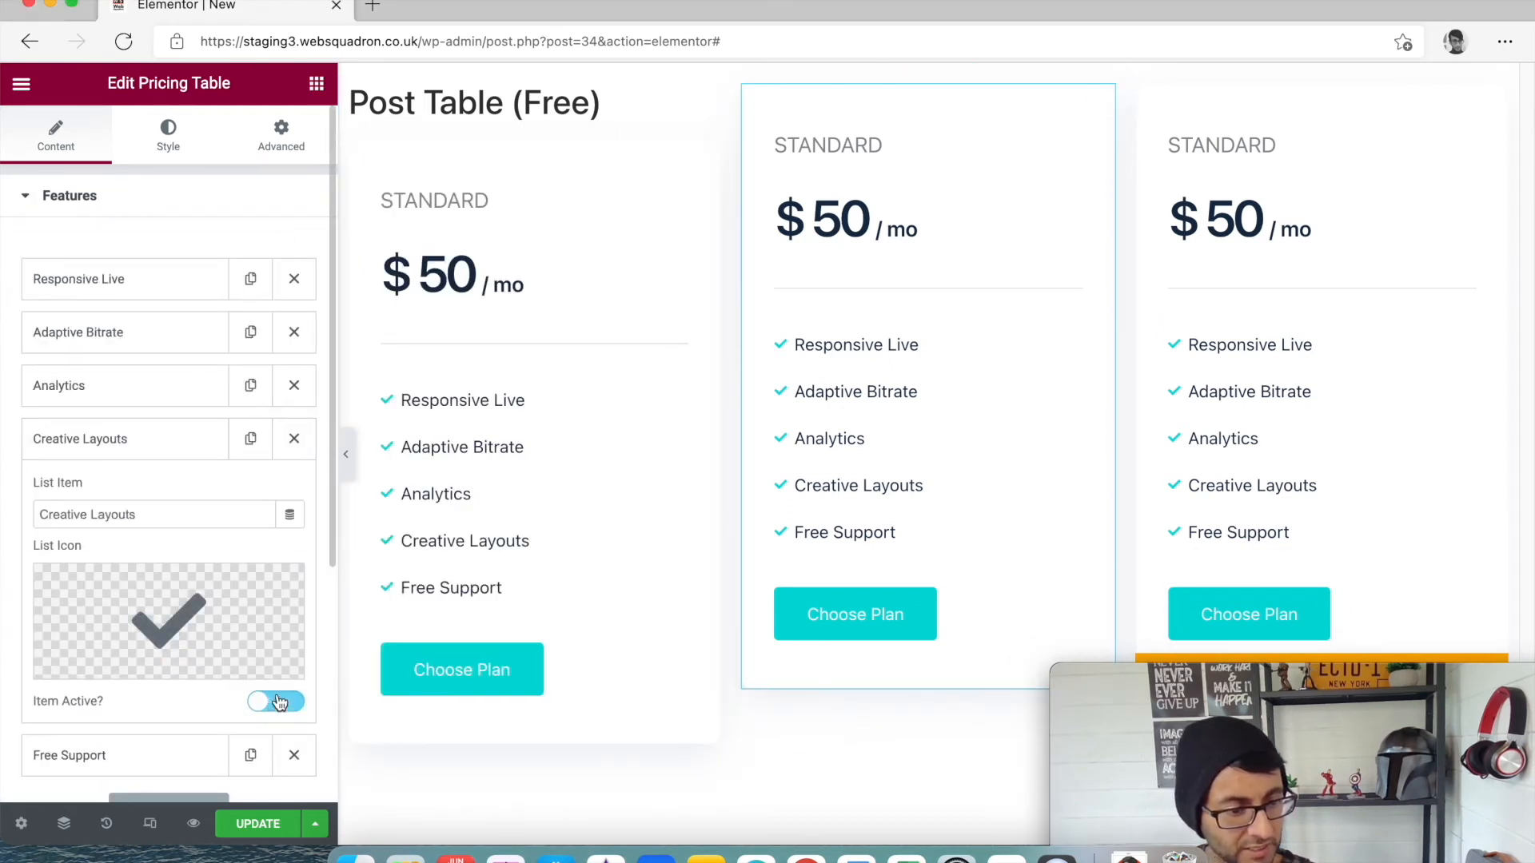
left_click(156, 396)
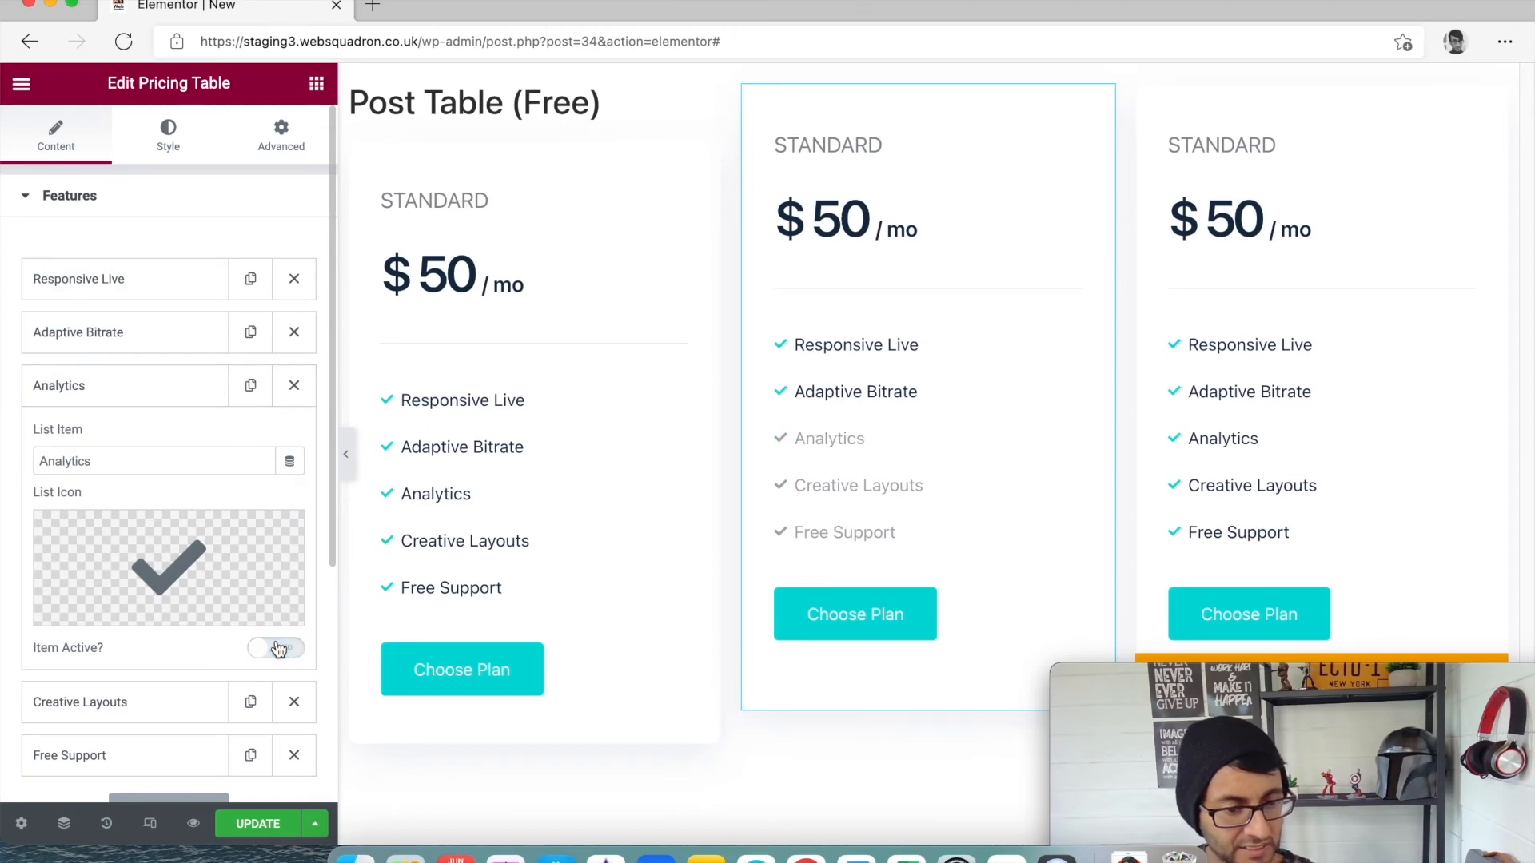
left_click(166, 228)
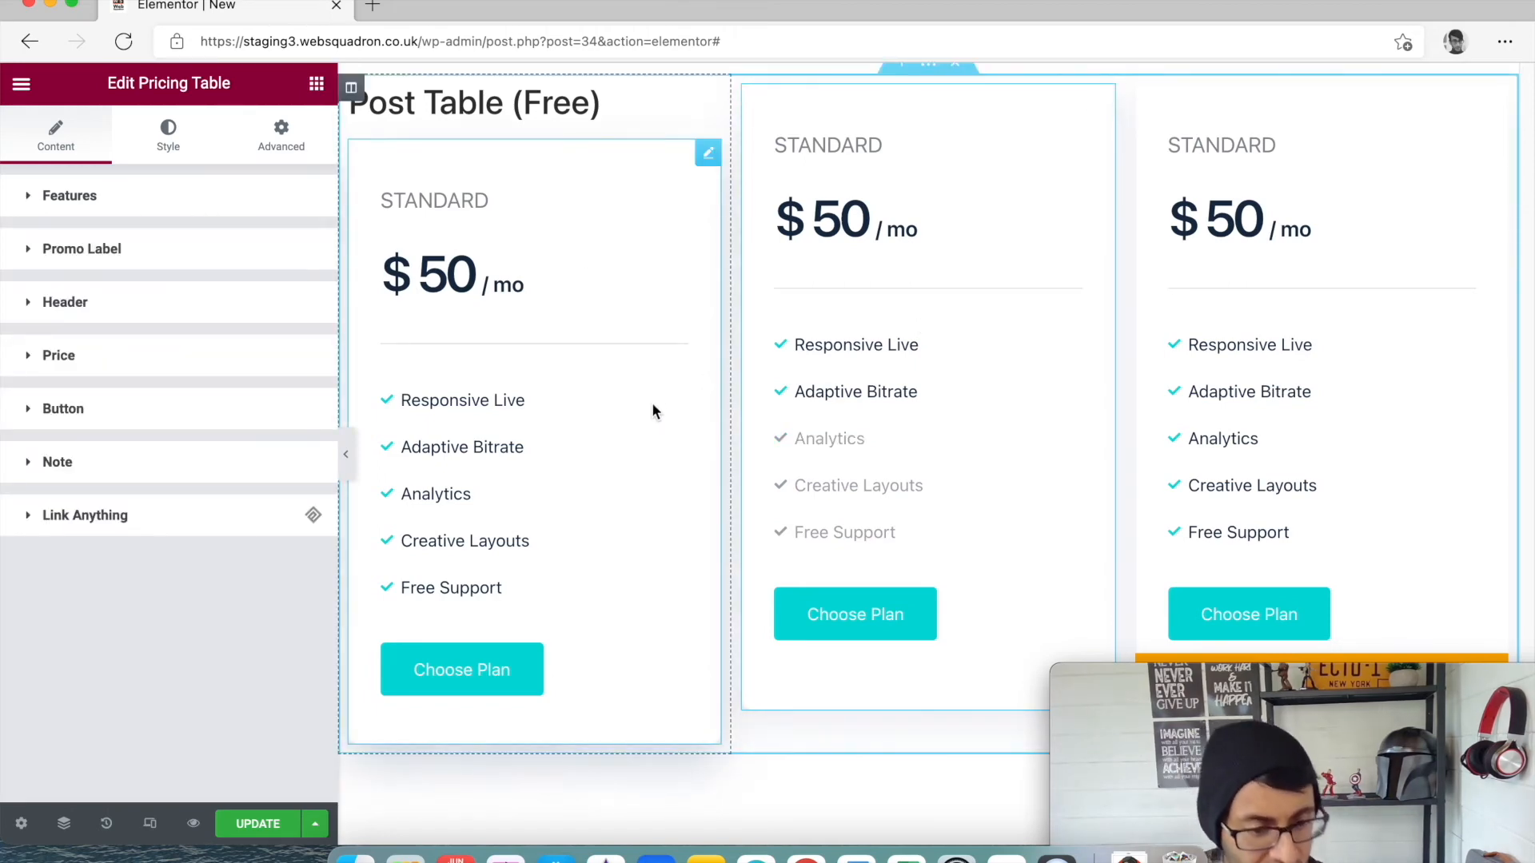
Reopen the first pricing card, toggle its Responsive Live feature to active and back to inactive, and collapse the Features section.
left_click(707, 154)
left_click(196, 280)
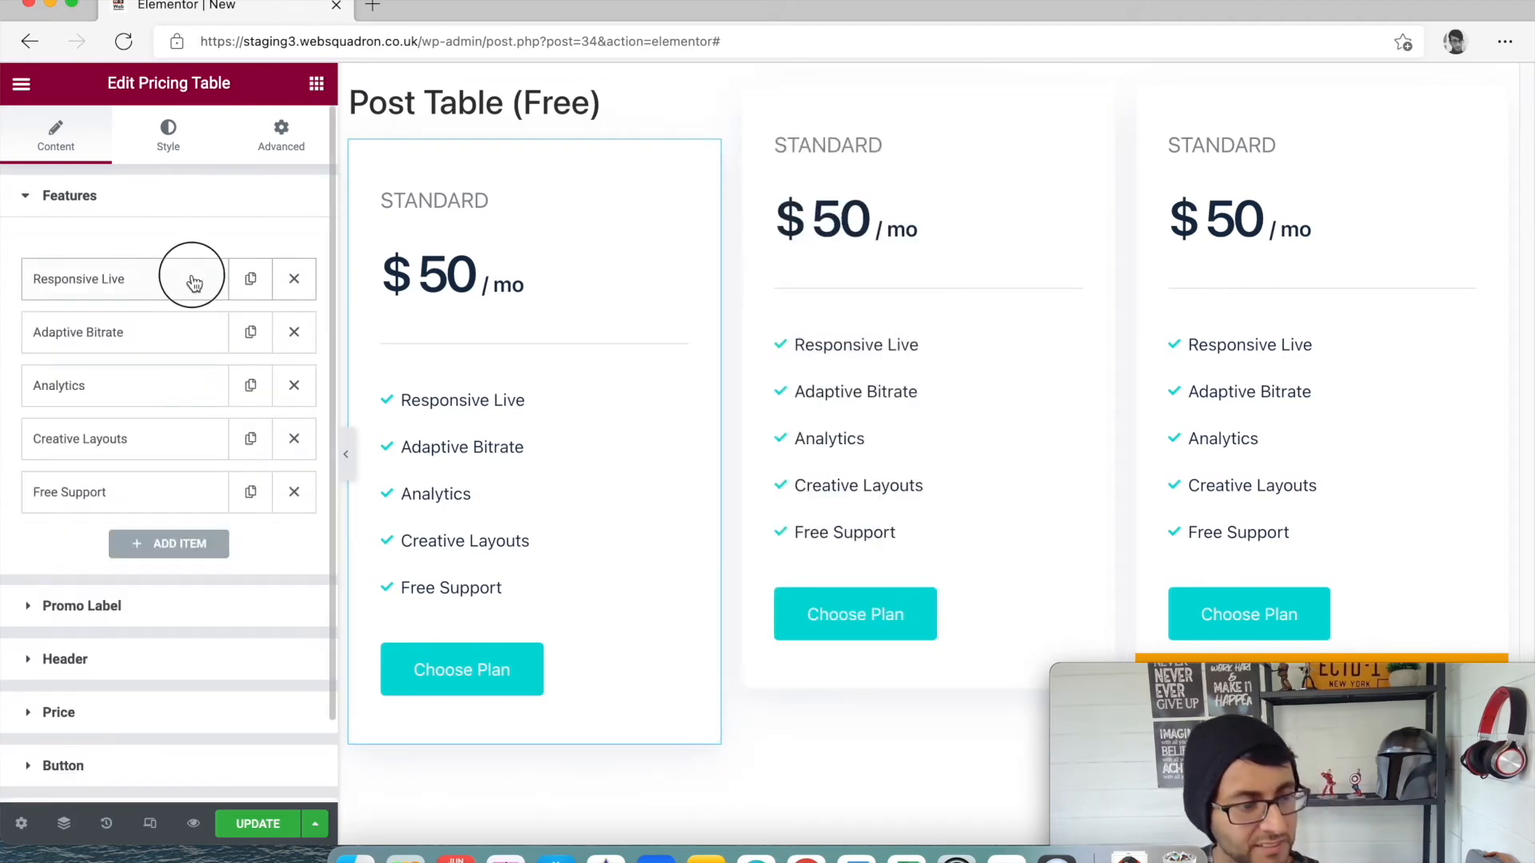
left_click(284, 545)
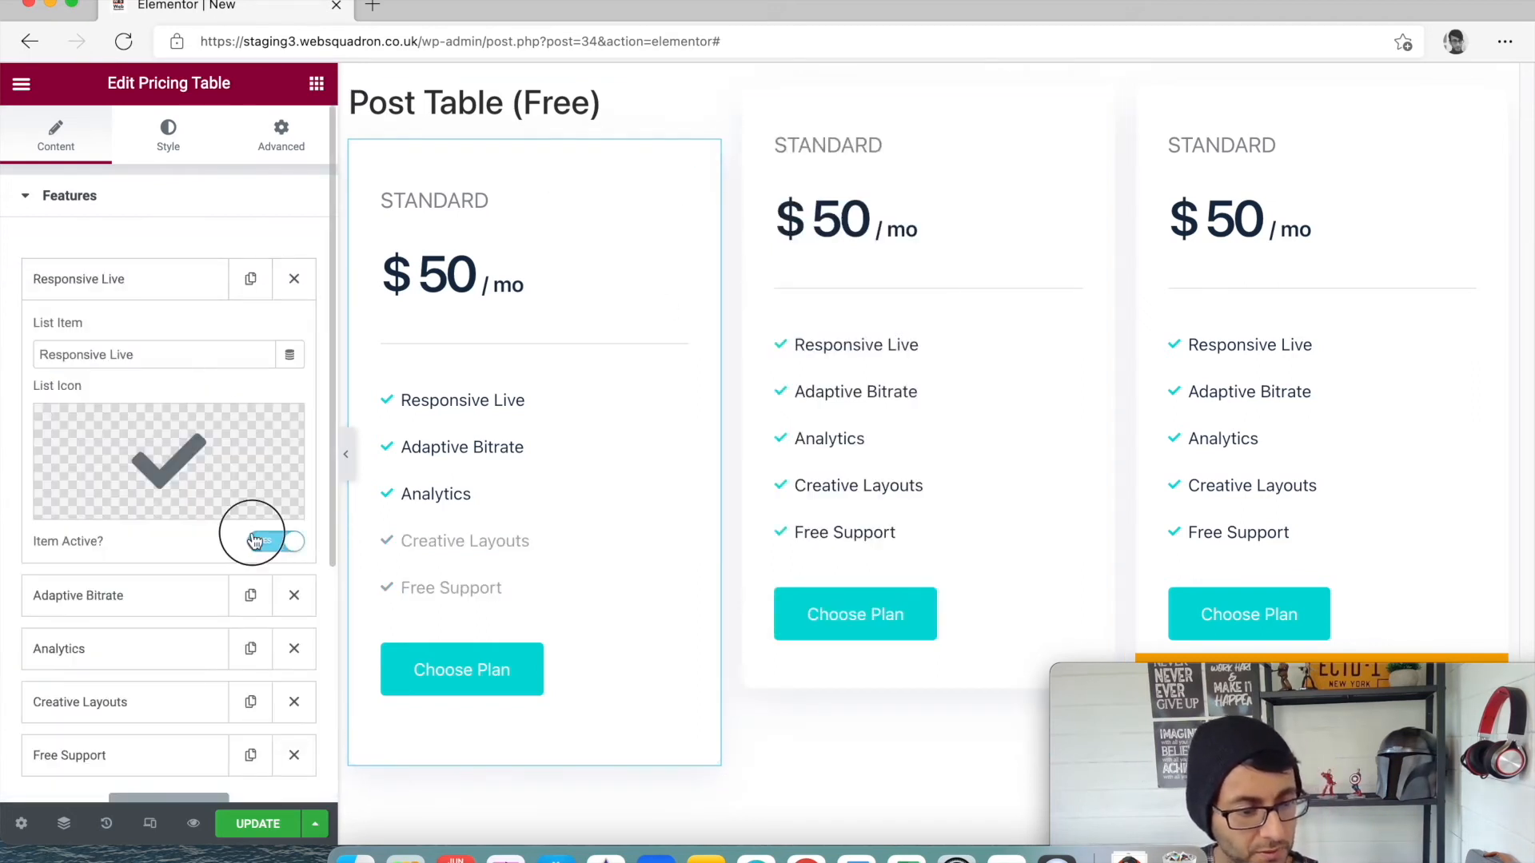
left_click(254, 541)
left_click(196, 210)
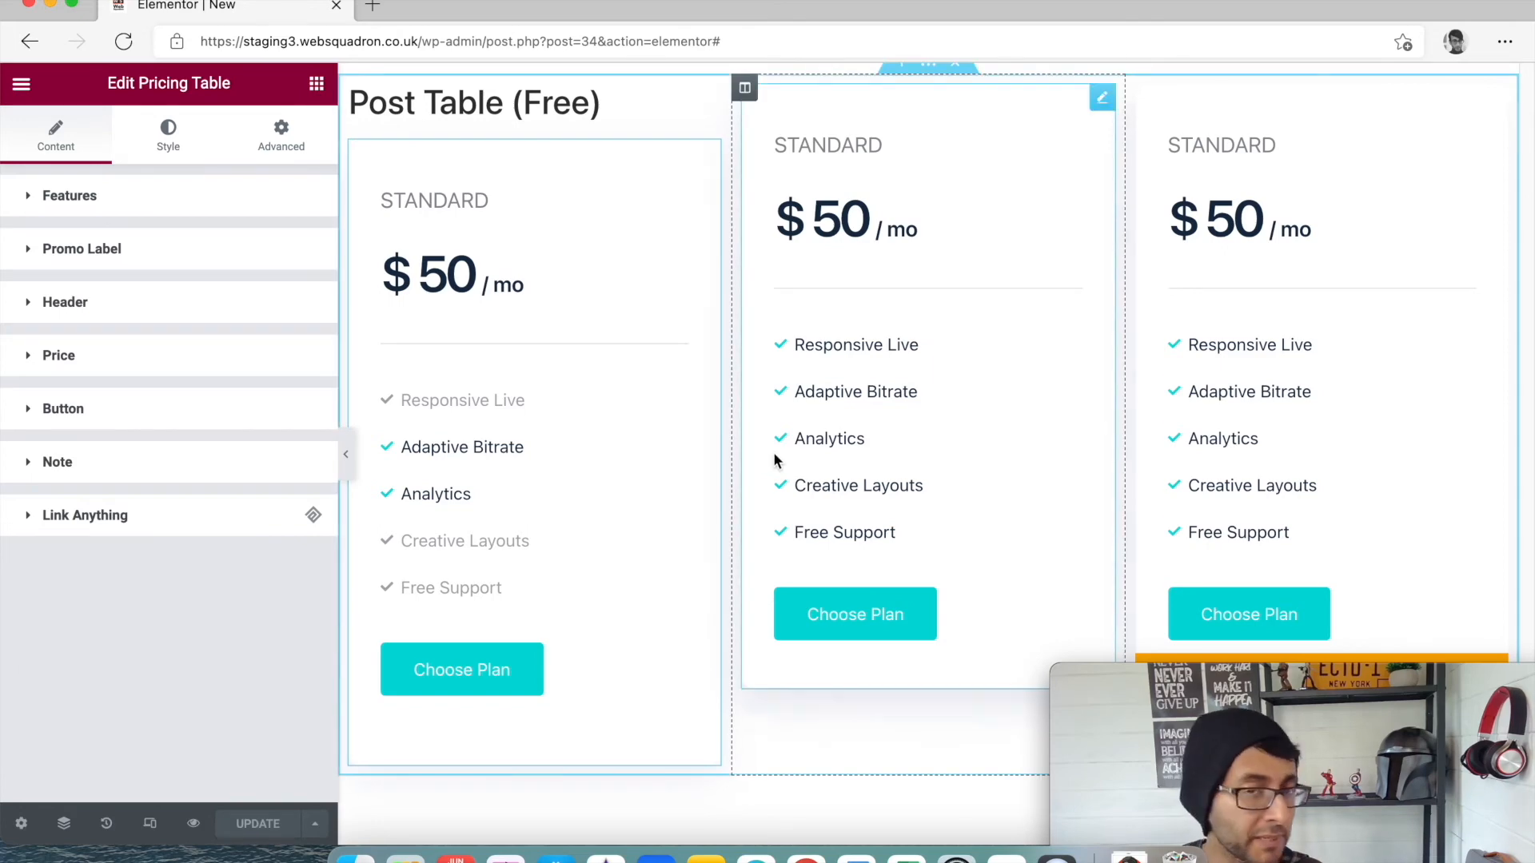
Open the Table (Pro) widget for editing and examine its body and heading items.
scroll(895, 560, "down", 8)
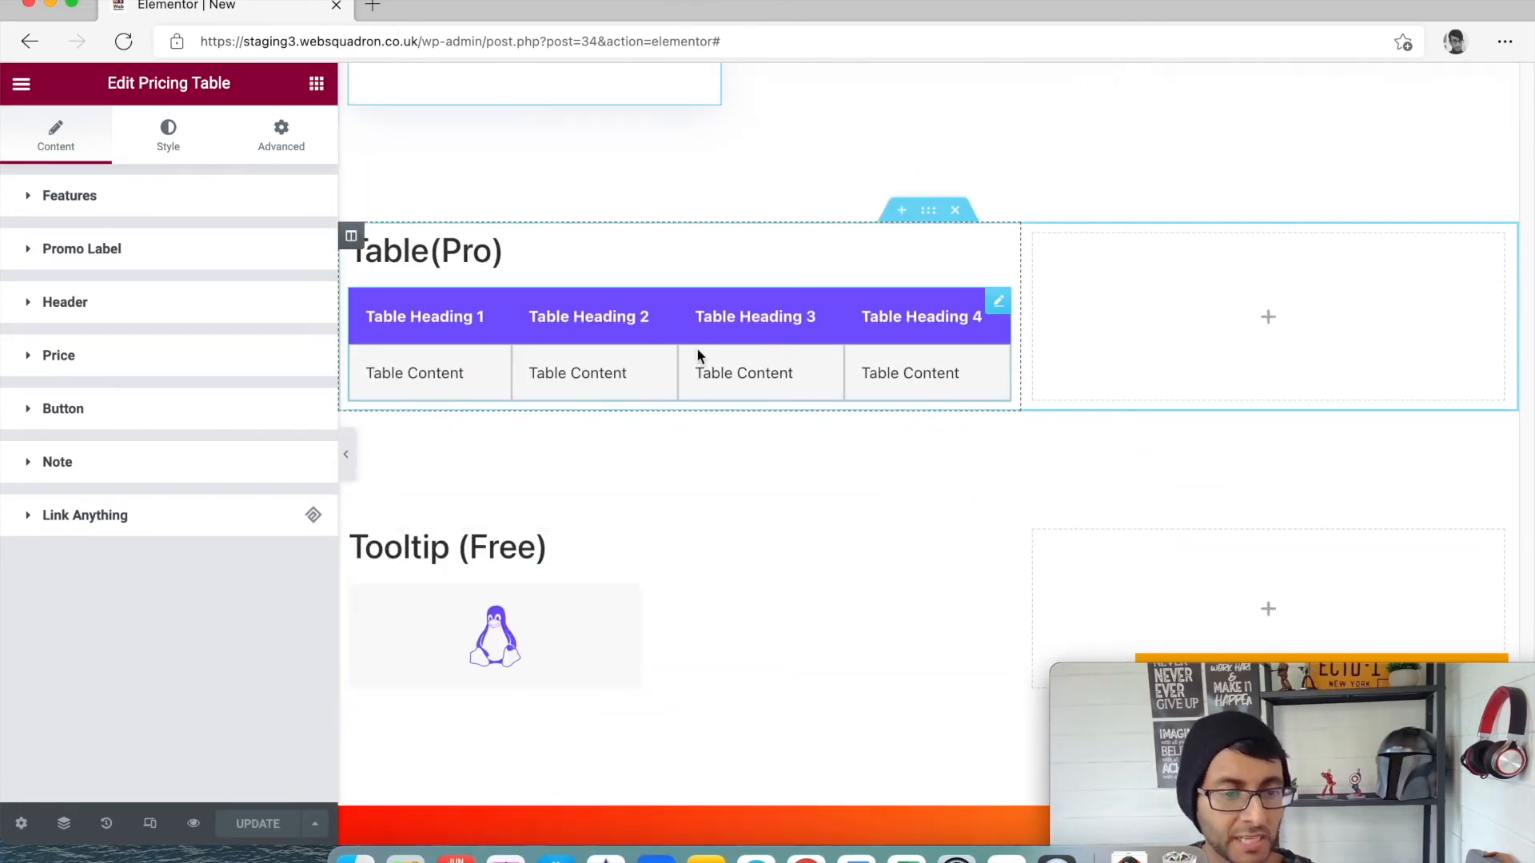
left_click(999, 304)
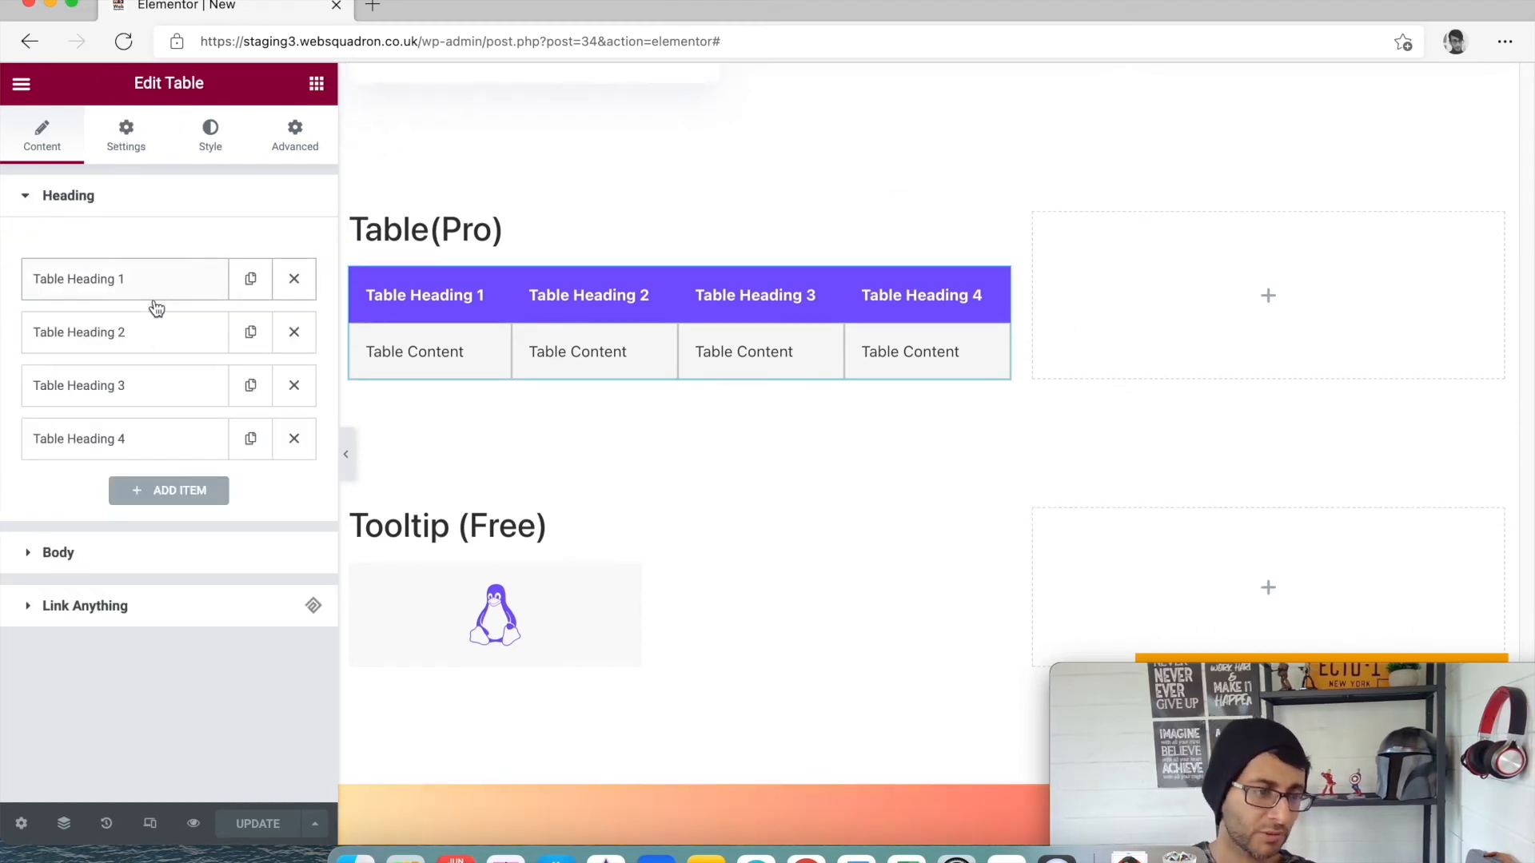
left_click(137, 559)
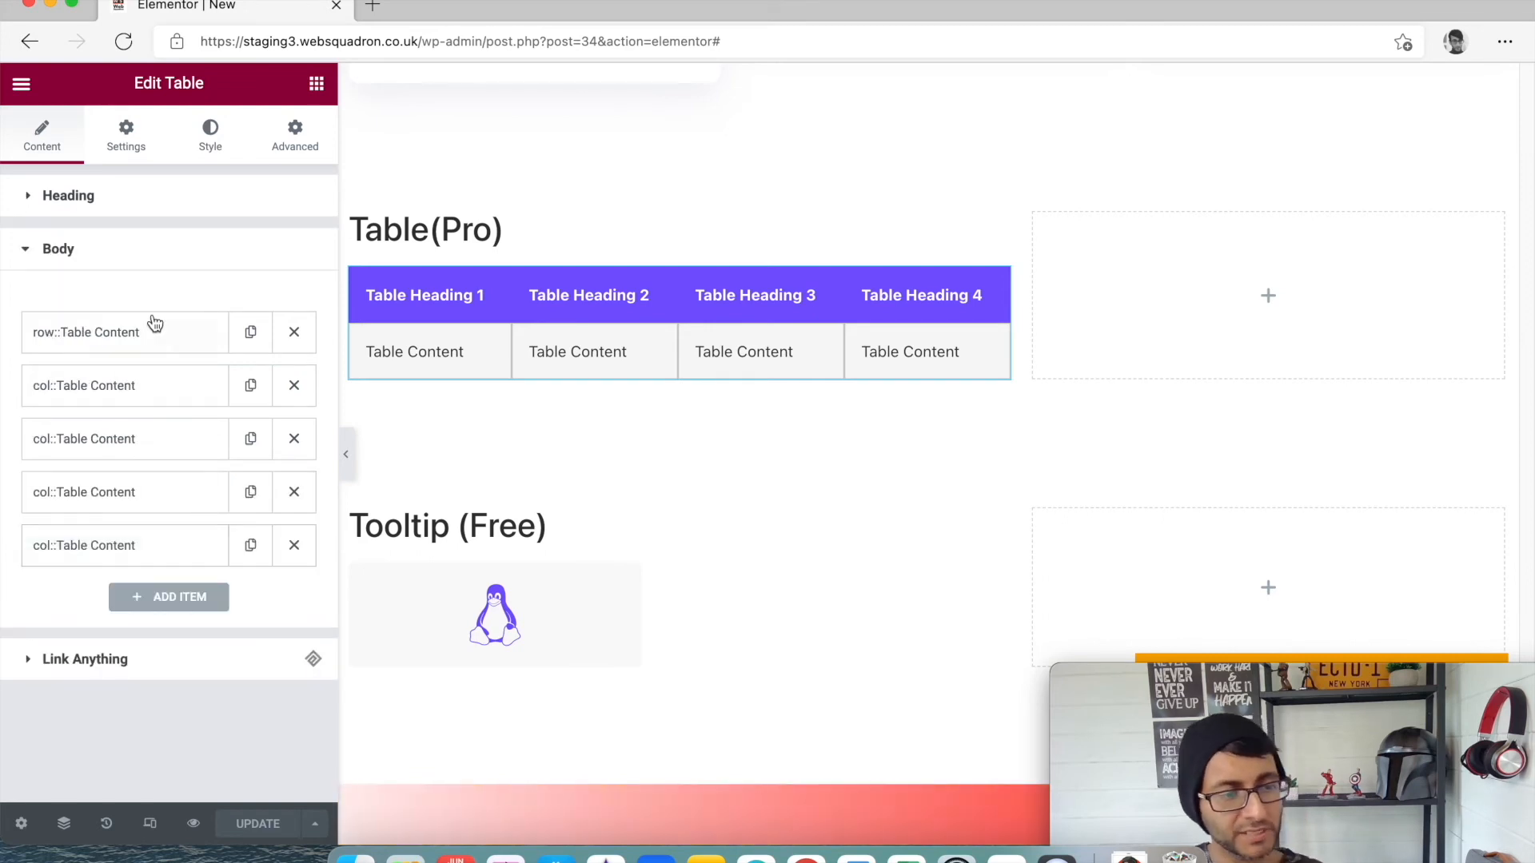
left_click(122, 206)
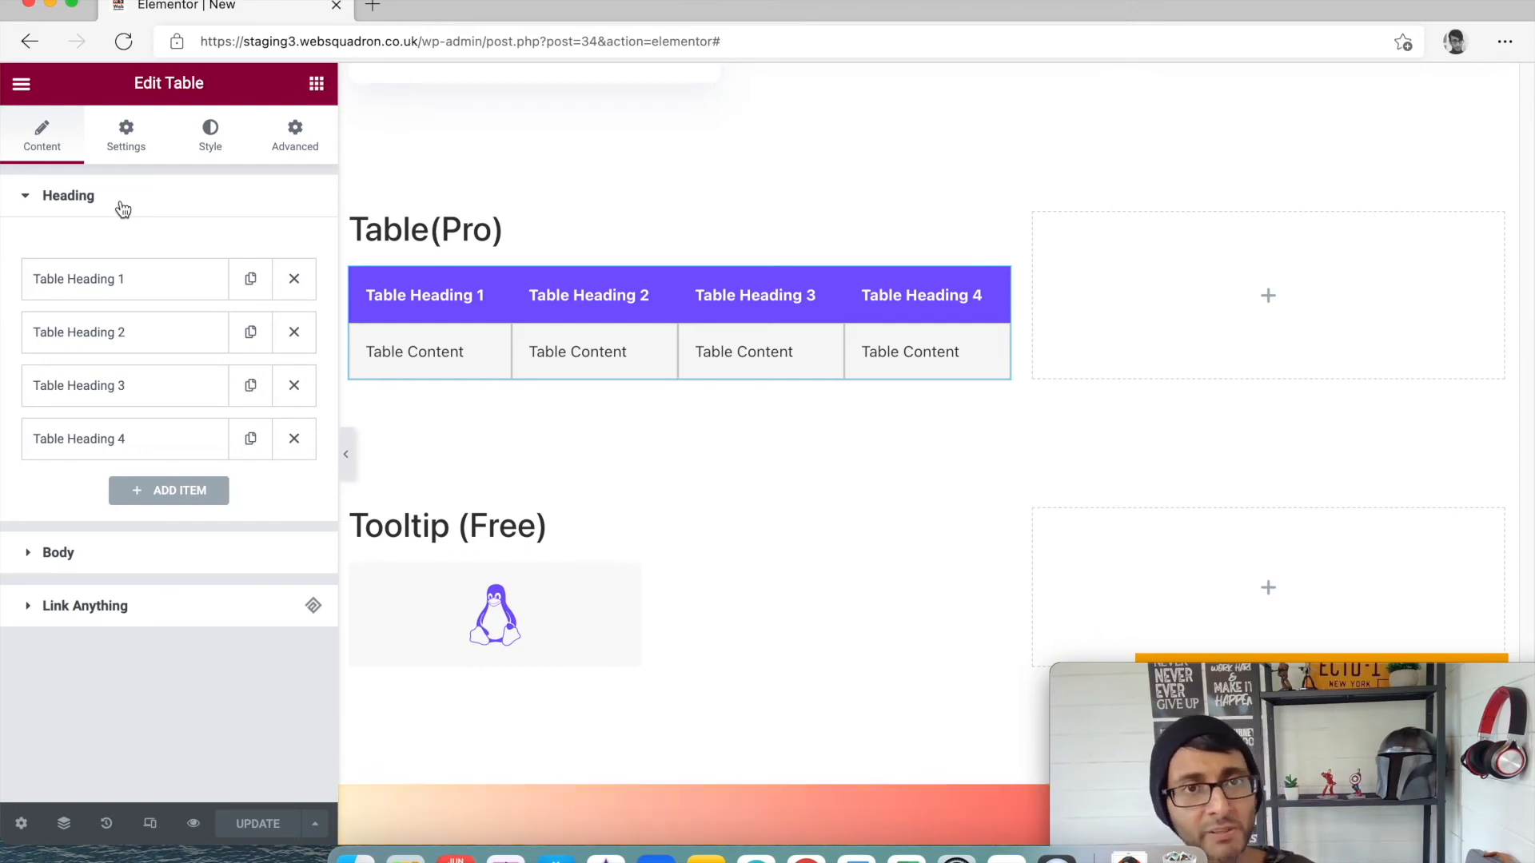
scroll(846, 459, "down", 1)
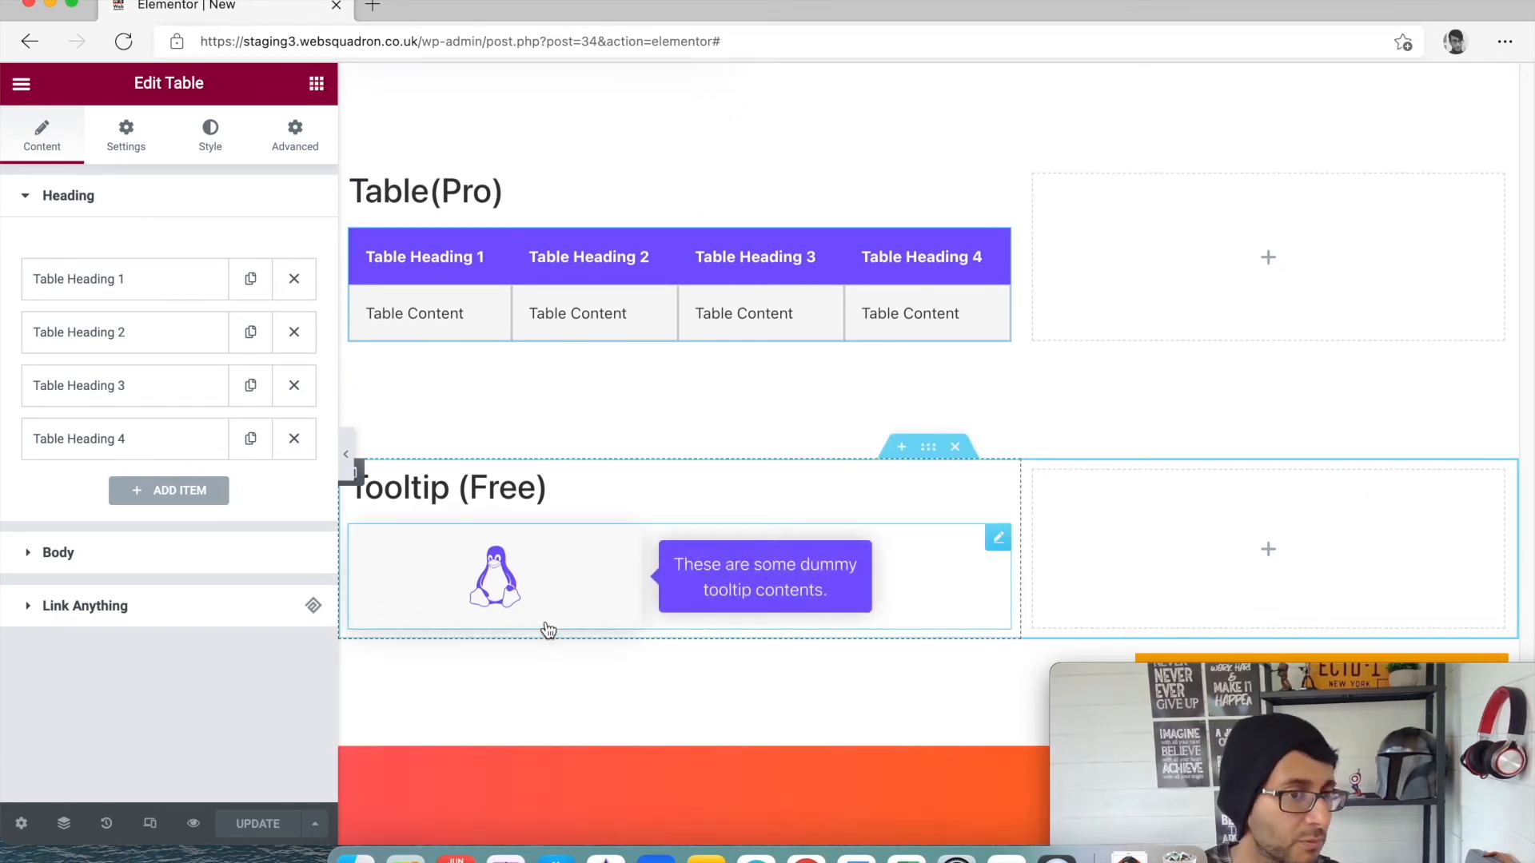
Open the Tooltip widget for editing, try the text content type with its tooltip, and switch the content type to image.
left_click(1001, 542)
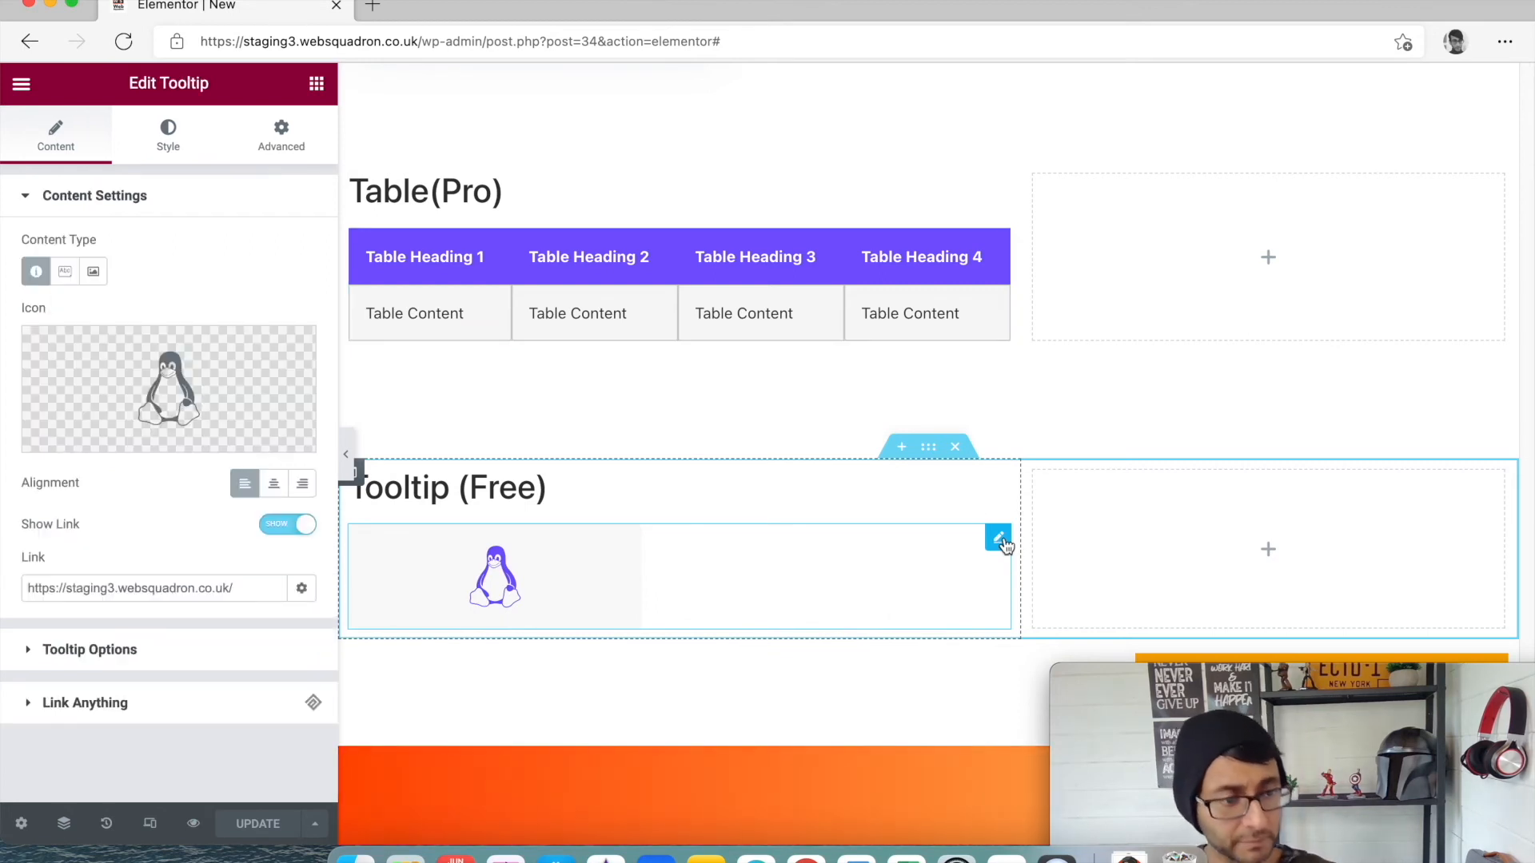
mouse_move(501, 598)
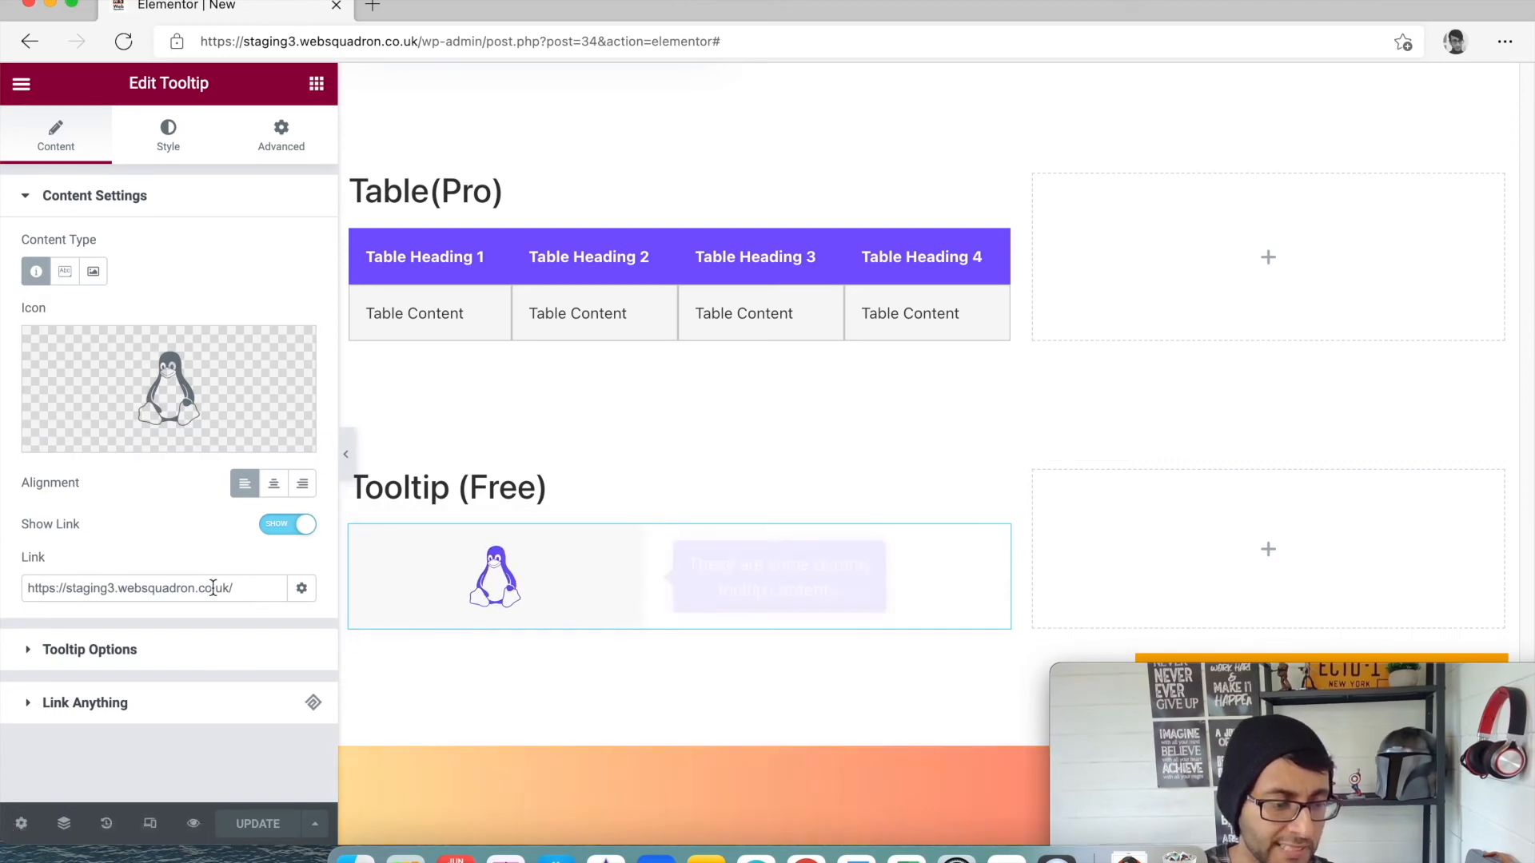
left_click(64, 271)
mouse_move(495, 571)
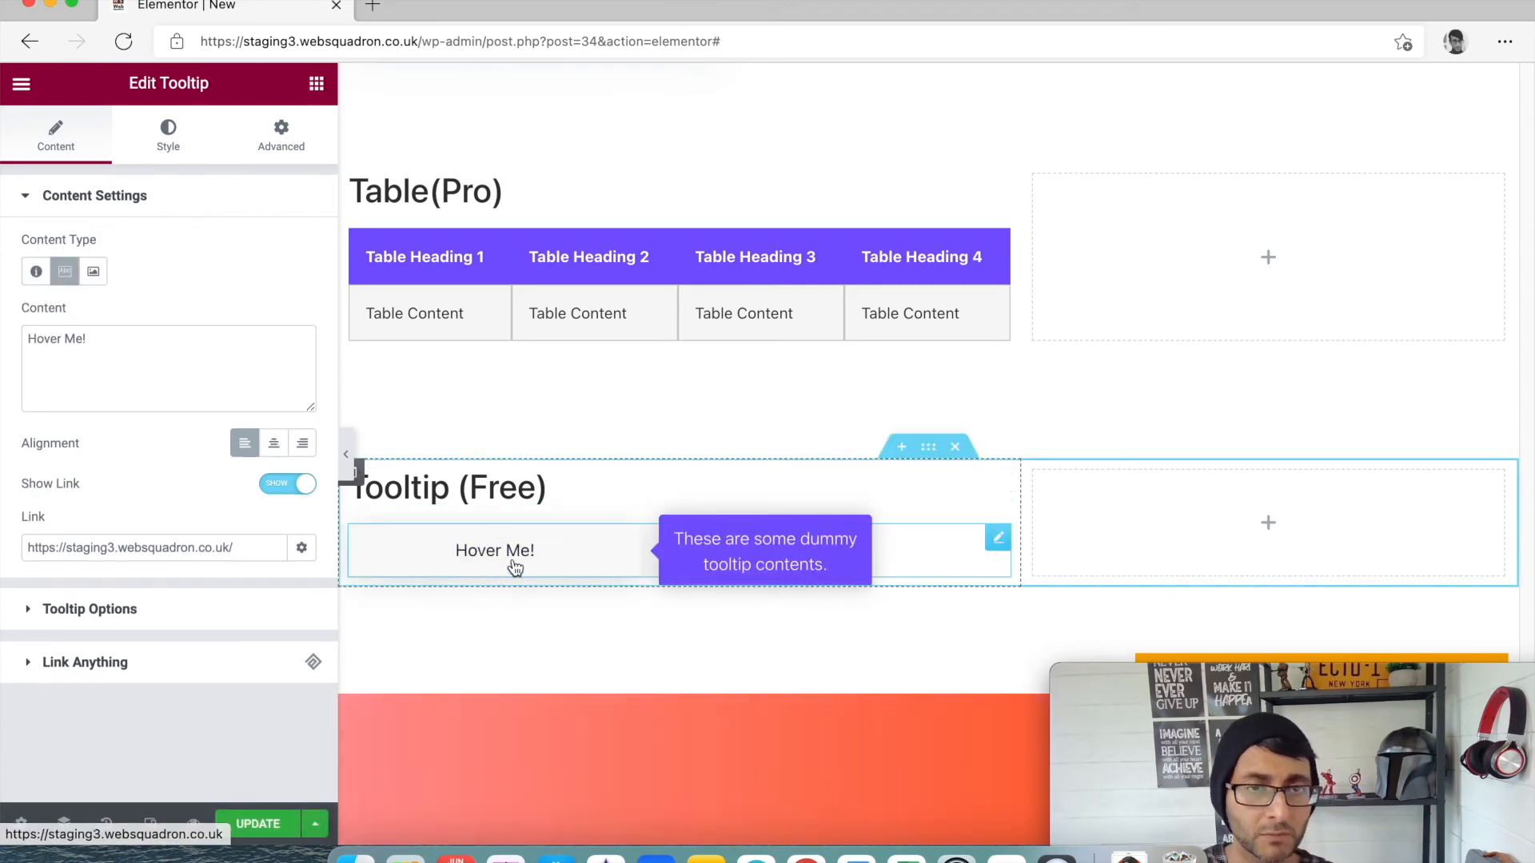
left_click(95, 272)
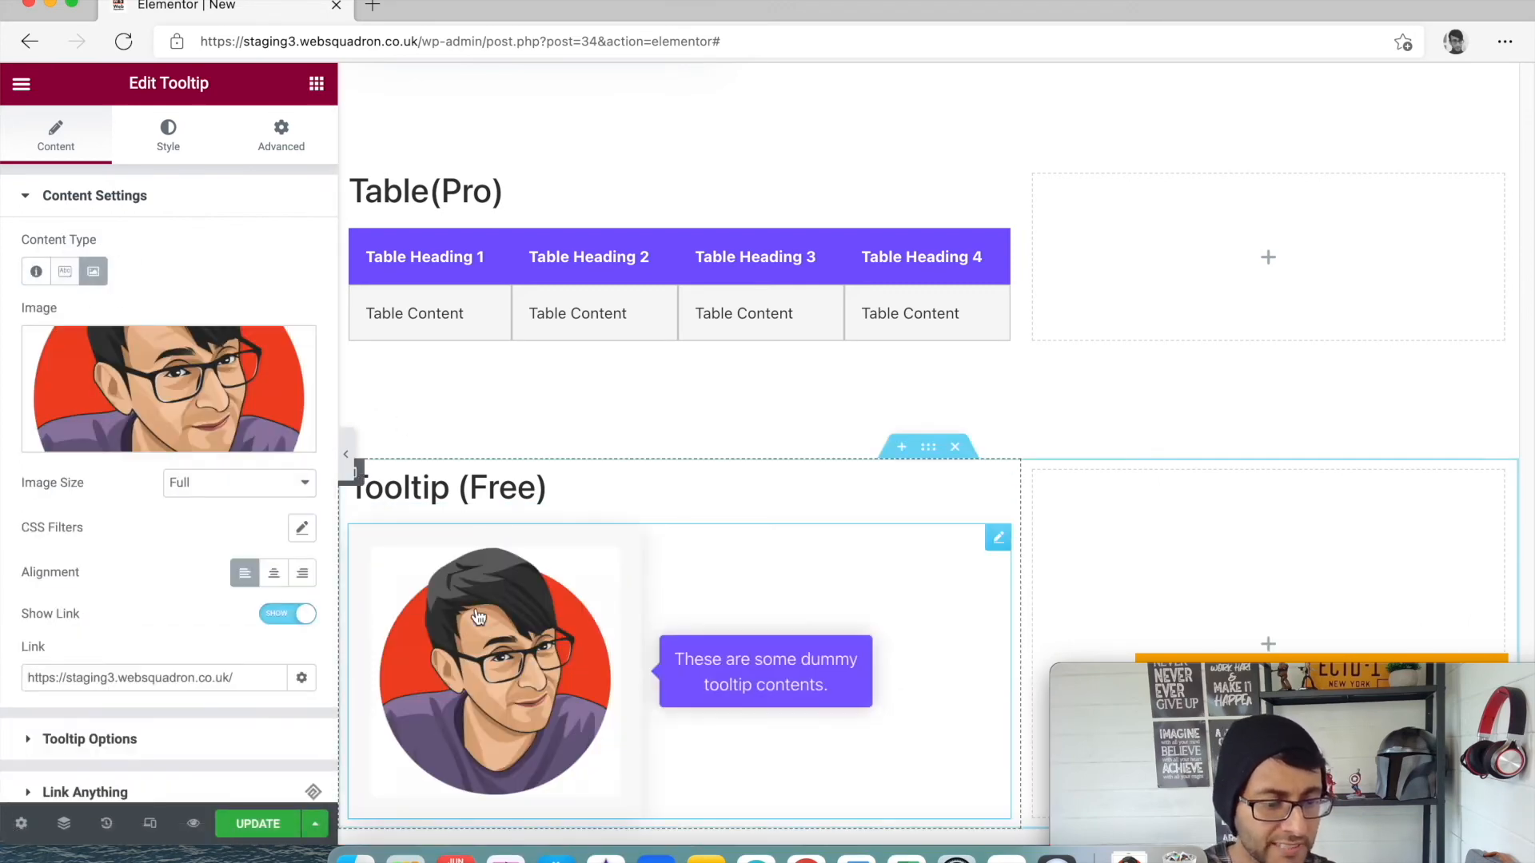
Preview the image tooltip, switch the Tooltip widget's content type back to icon, and view its style settings.
mouse_move(541, 671)
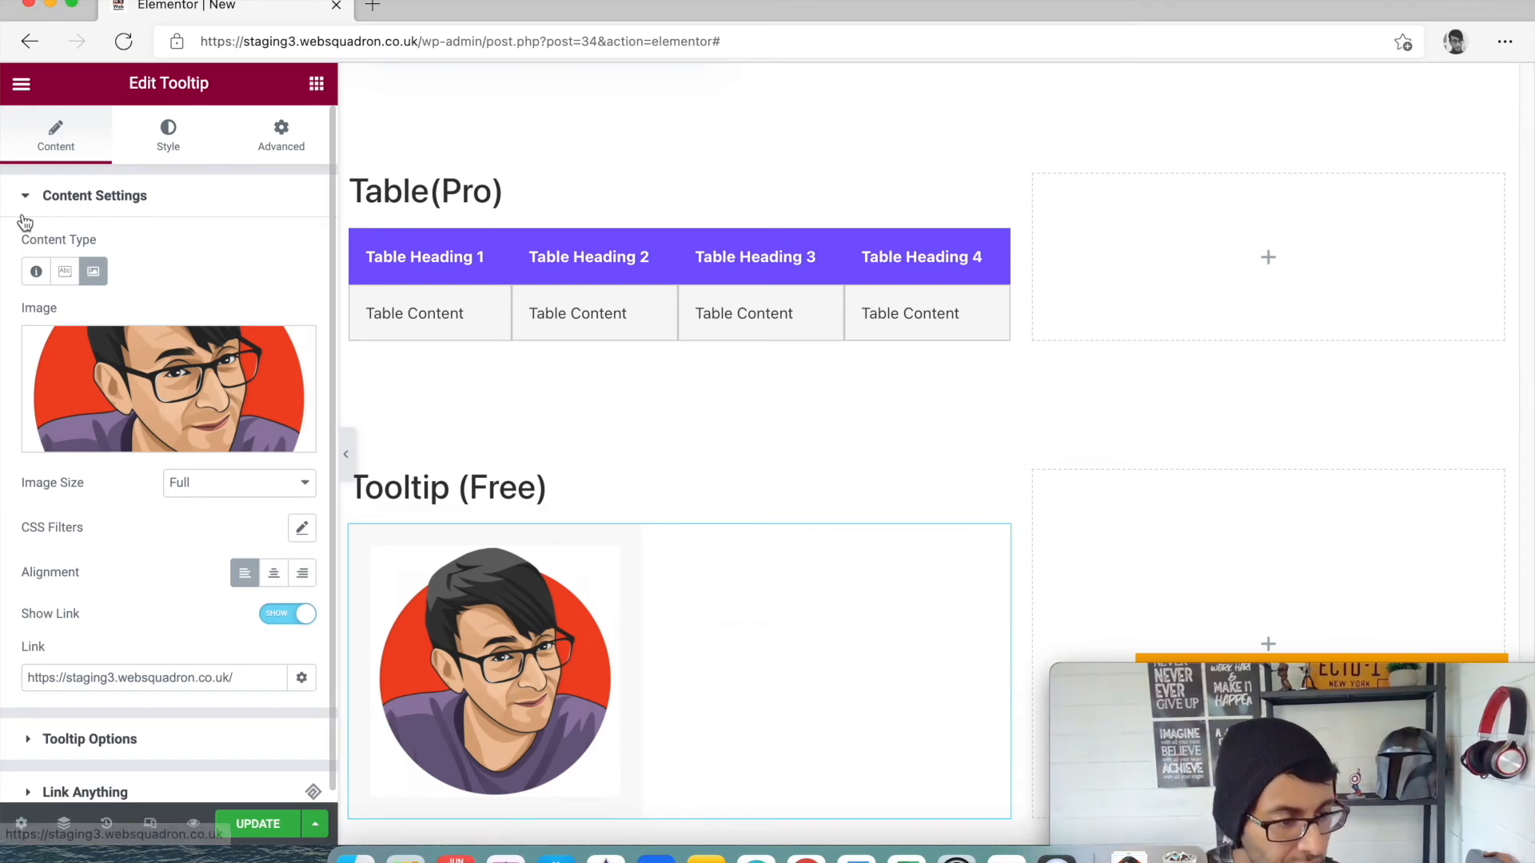
left_click(36, 272)
left_click(168, 138)
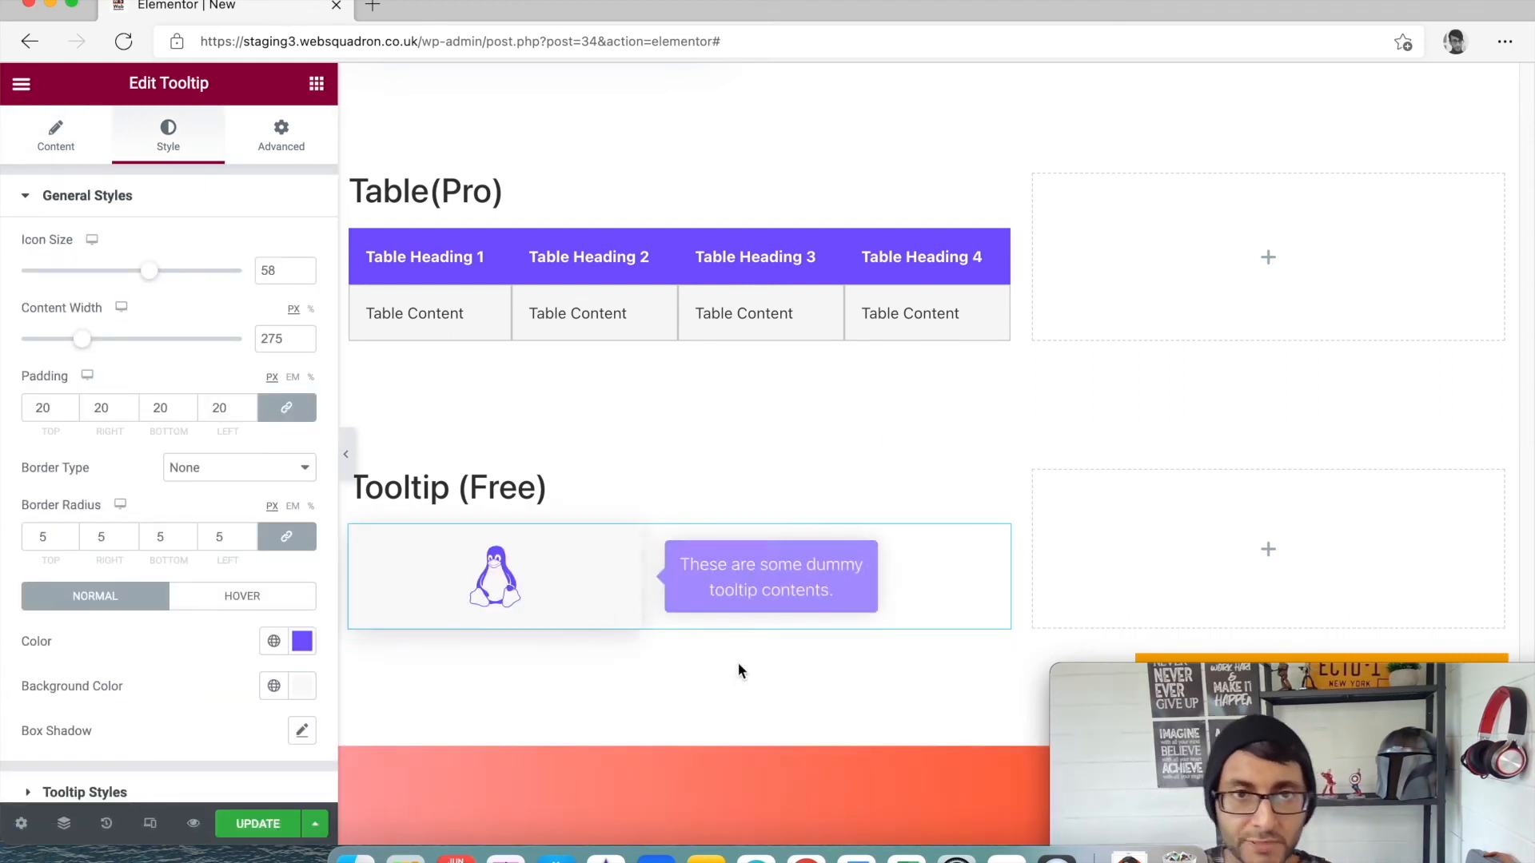
Open the Gradient Animation (Pro) section for editing and examine its Exclusive Gradient Animation enable option and gradient colors.
scroll(740, 666, "down", 2)
scroll(654, 581, "down", 6)
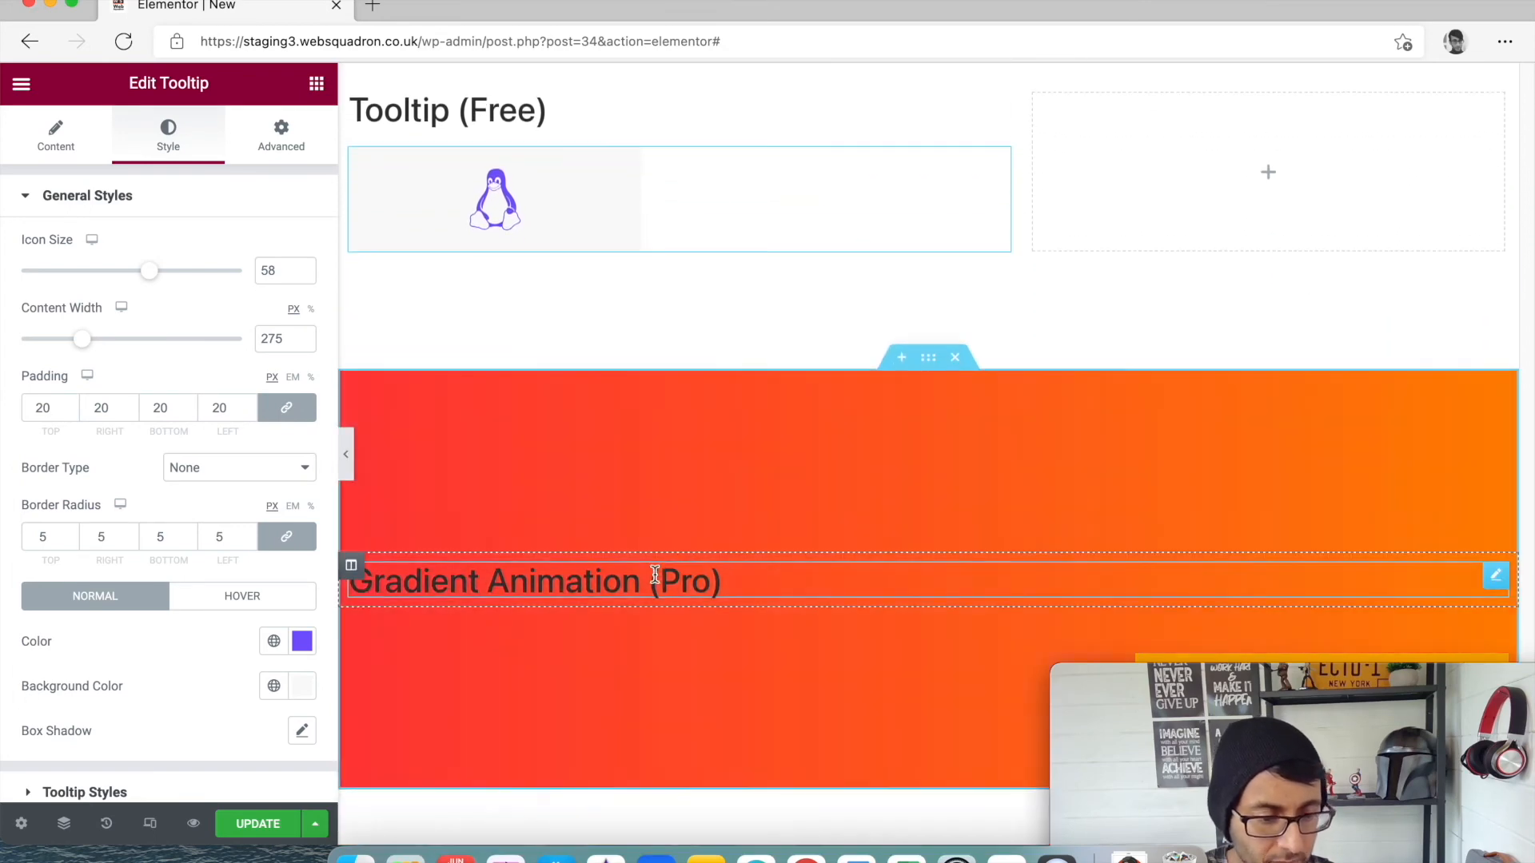
scroll(654, 575, "up", 7)
scroll(654, 575, "down", 3)
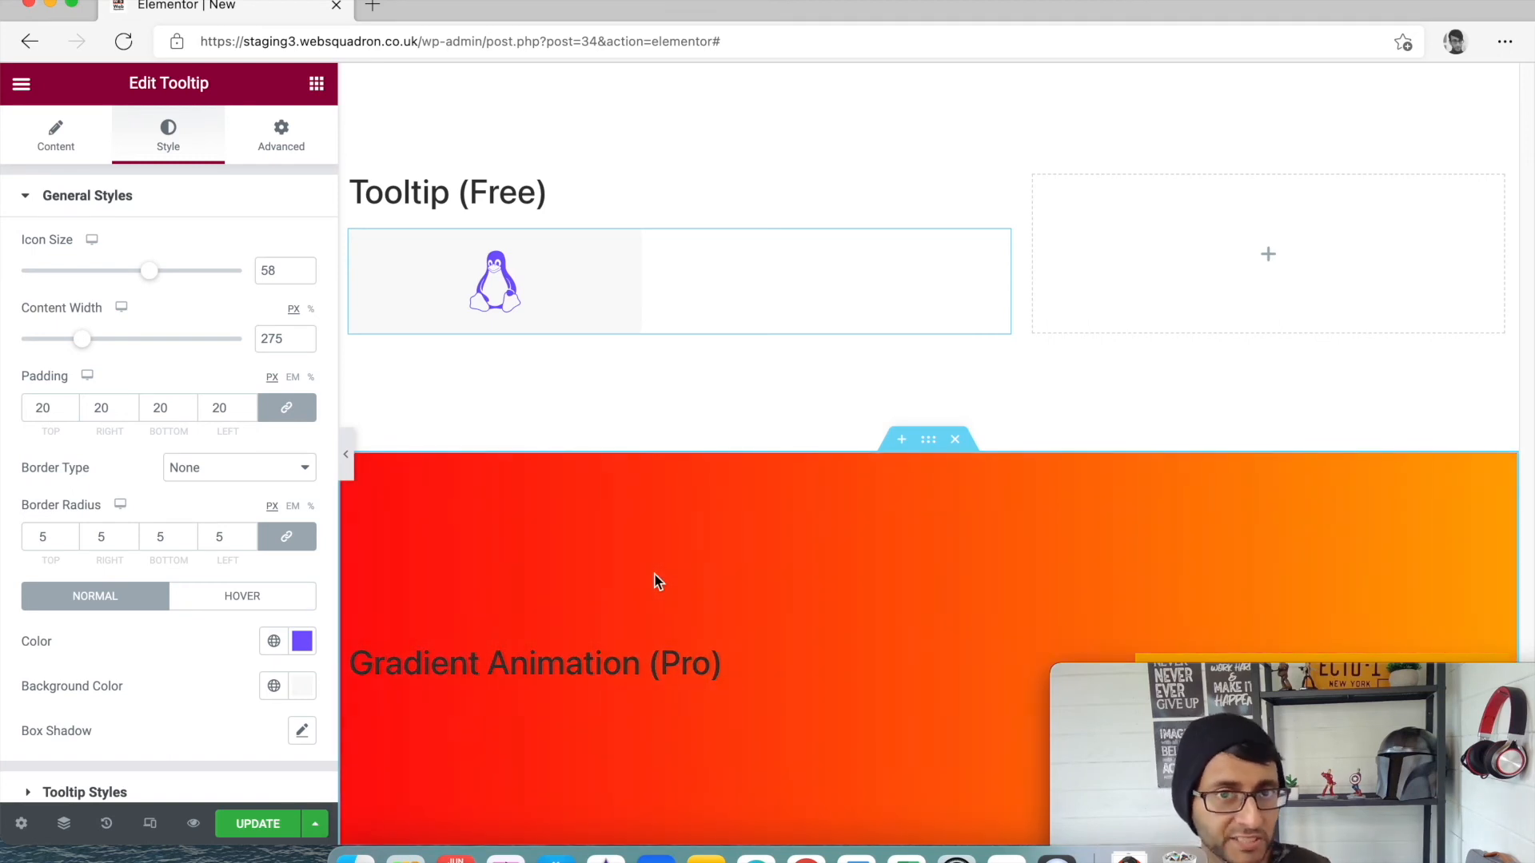
scroll(810, 537, "down", 2)
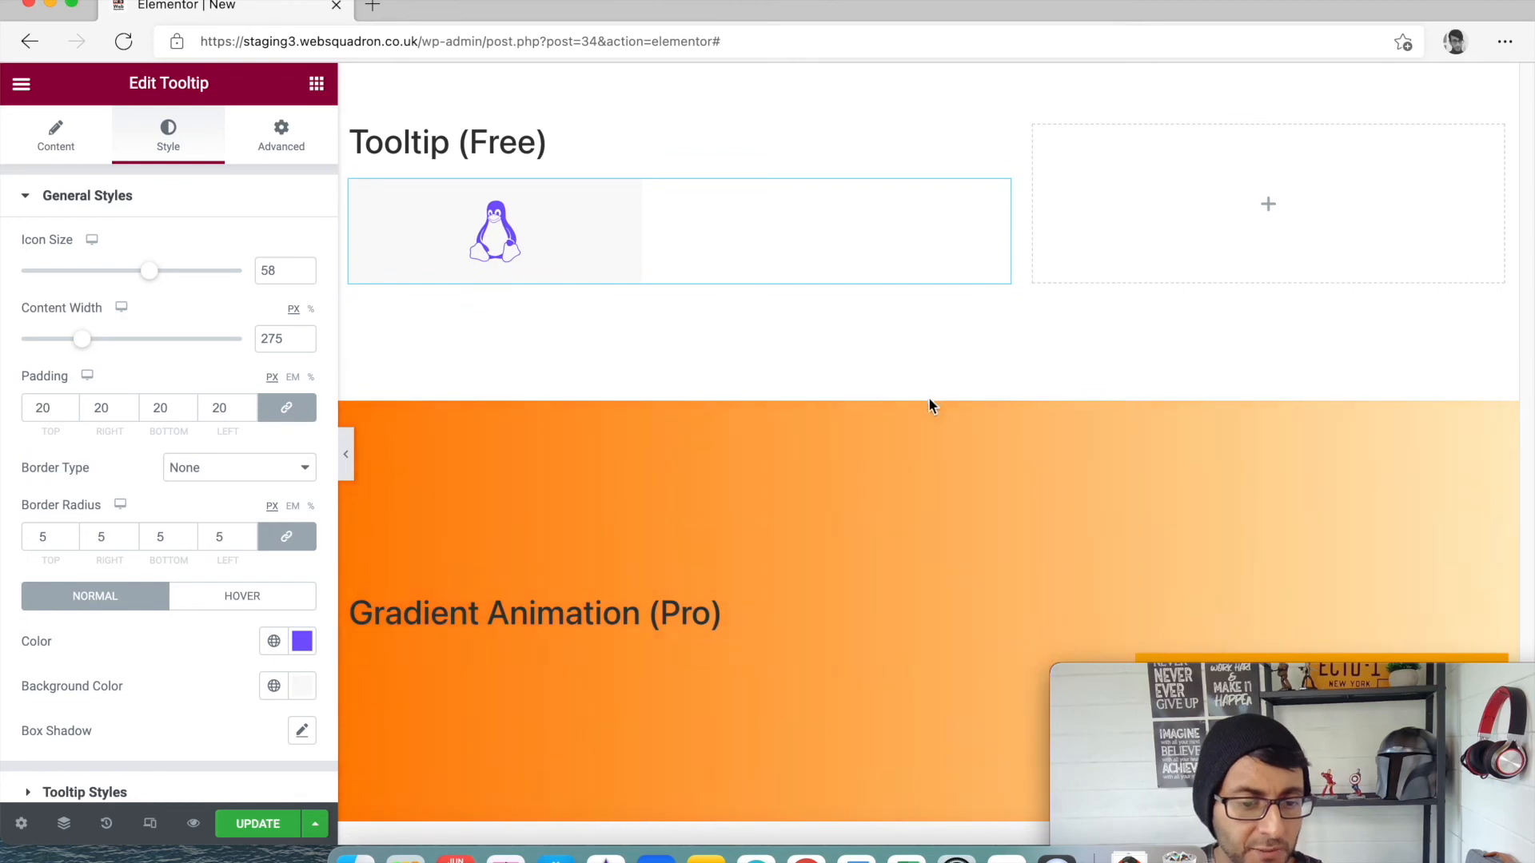
left_click(928, 389)
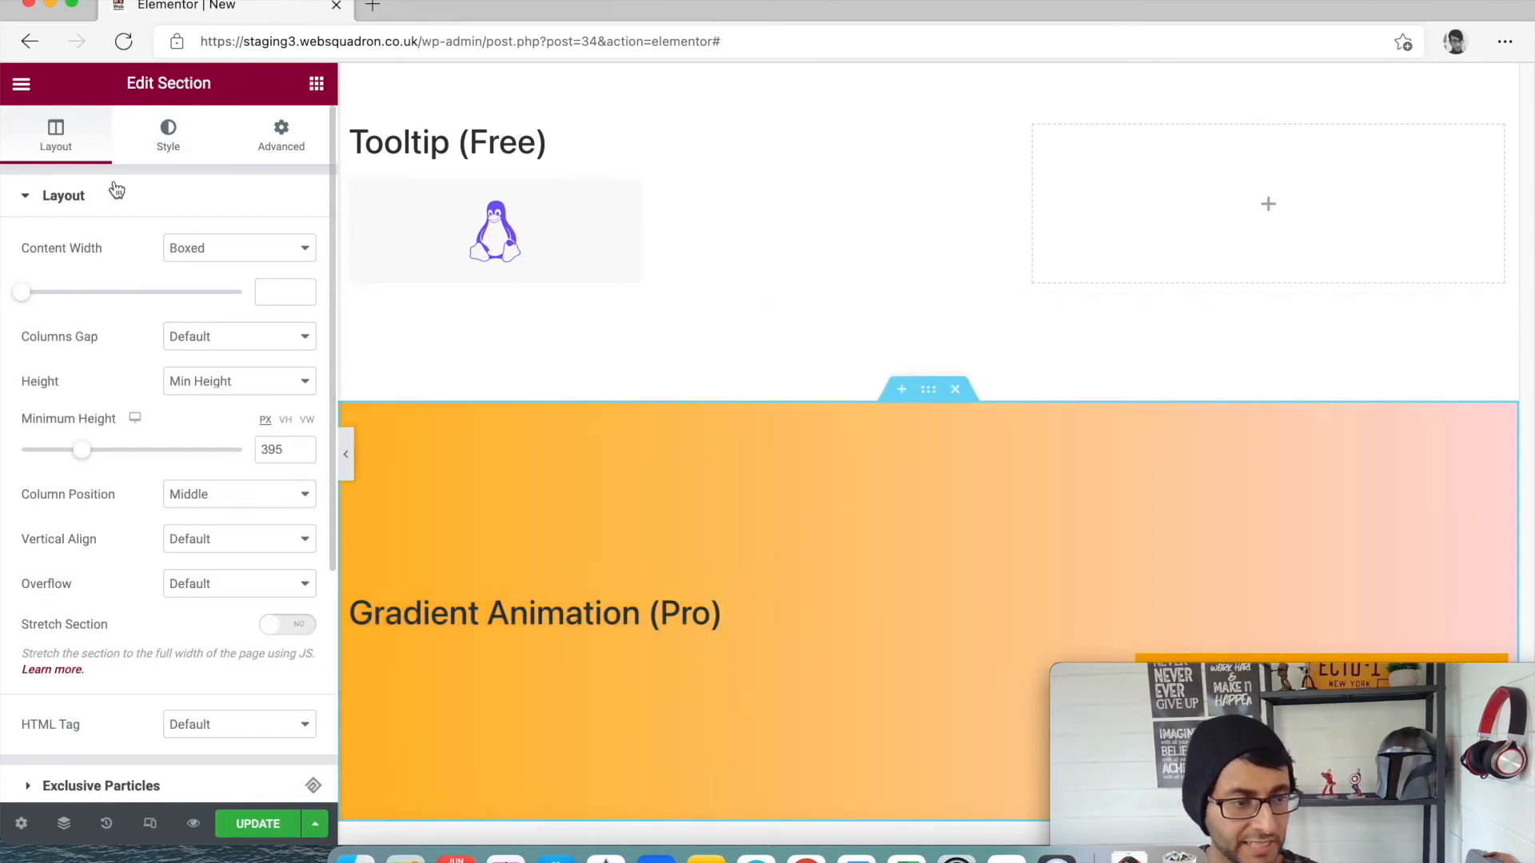
scroll(152, 279, "down", 5)
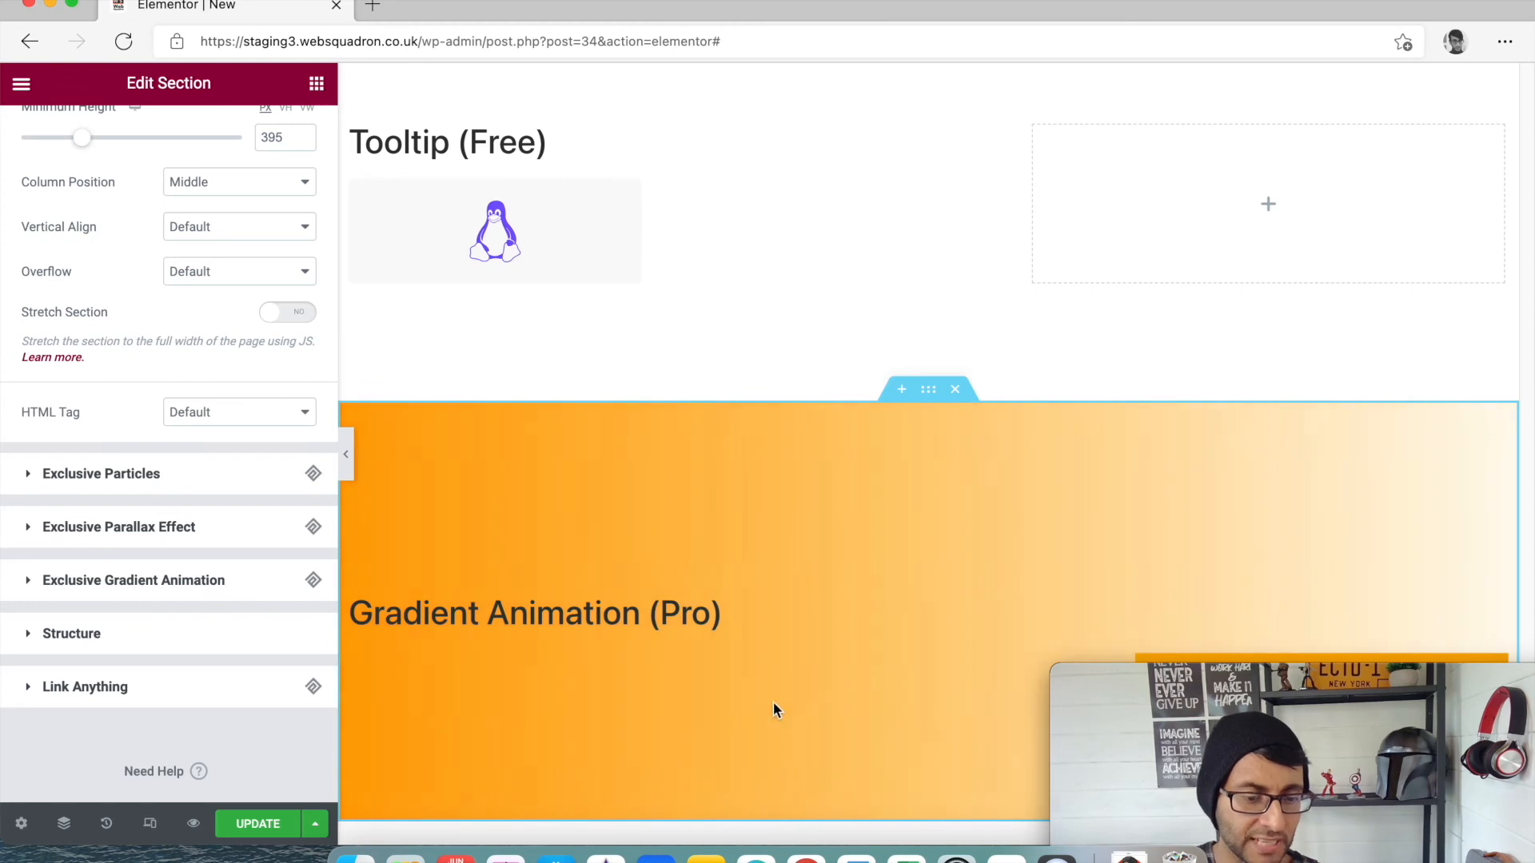
scroll(897, 657, "down", 2)
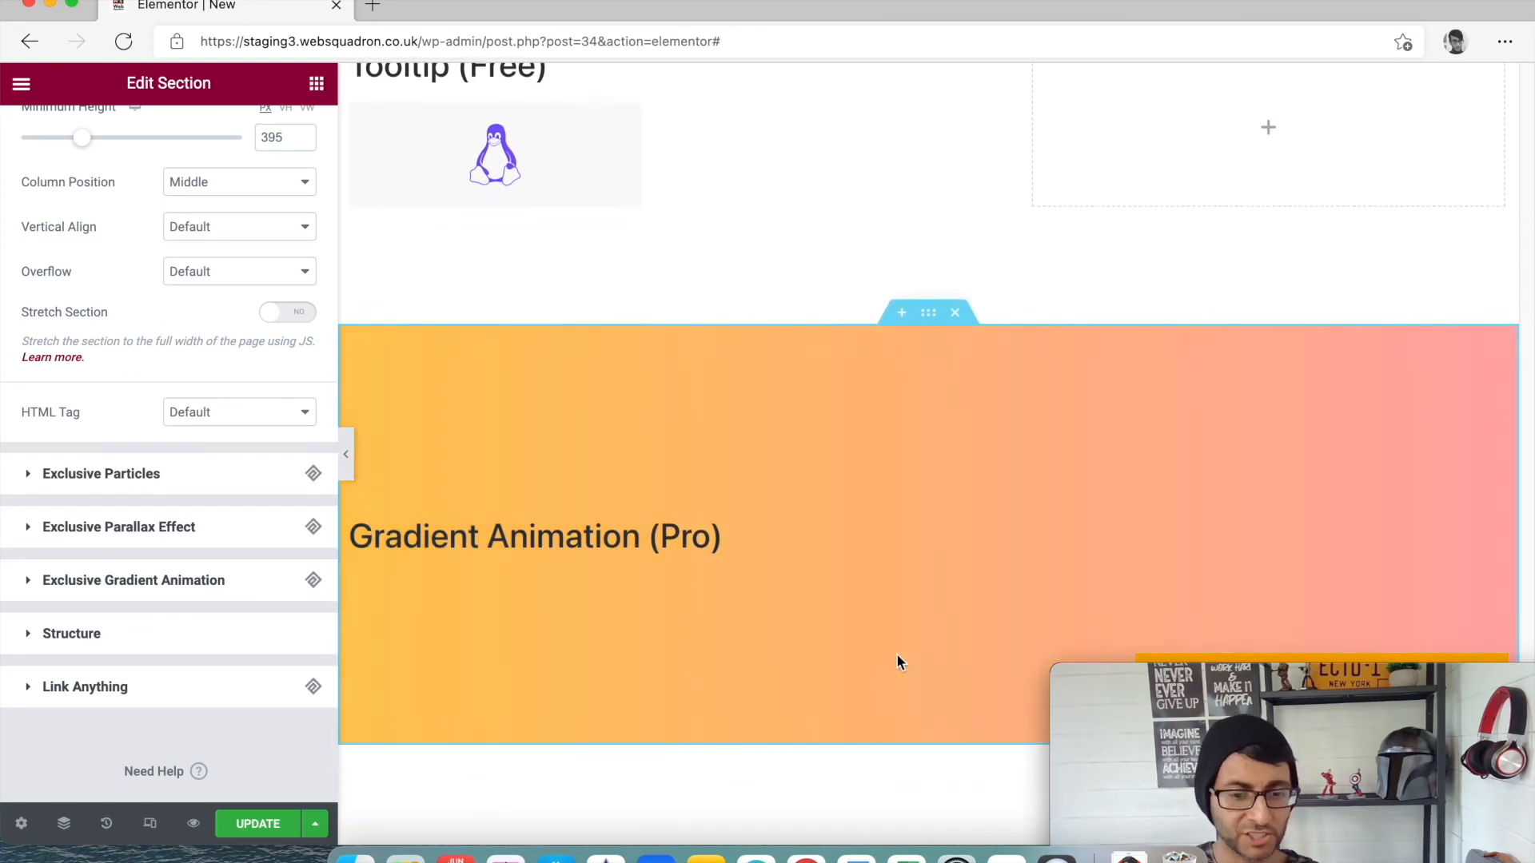
left_click(231, 581)
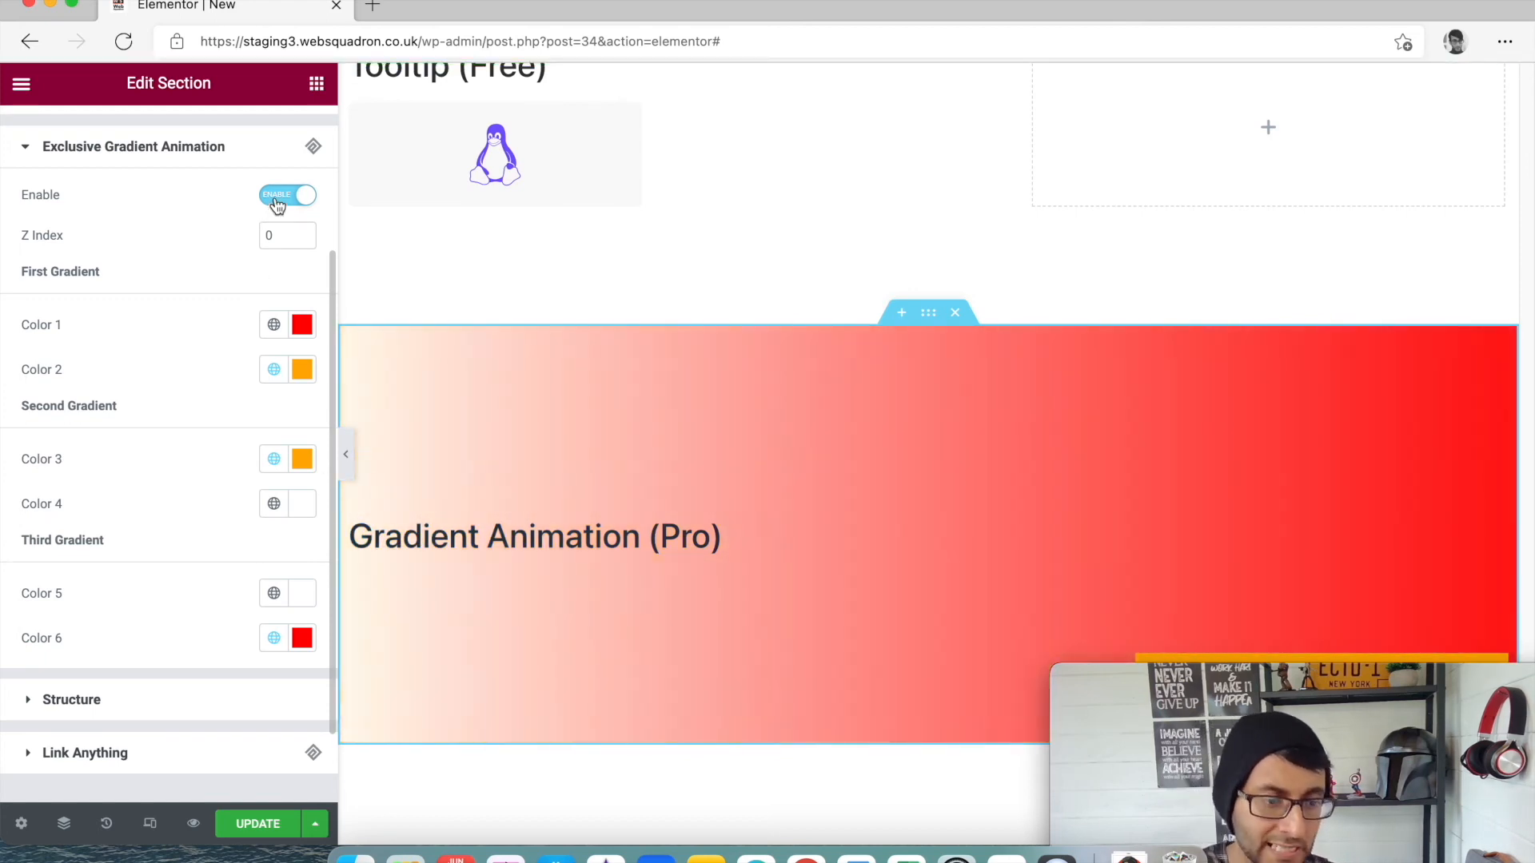
scroll(259, 484, "up", 2)
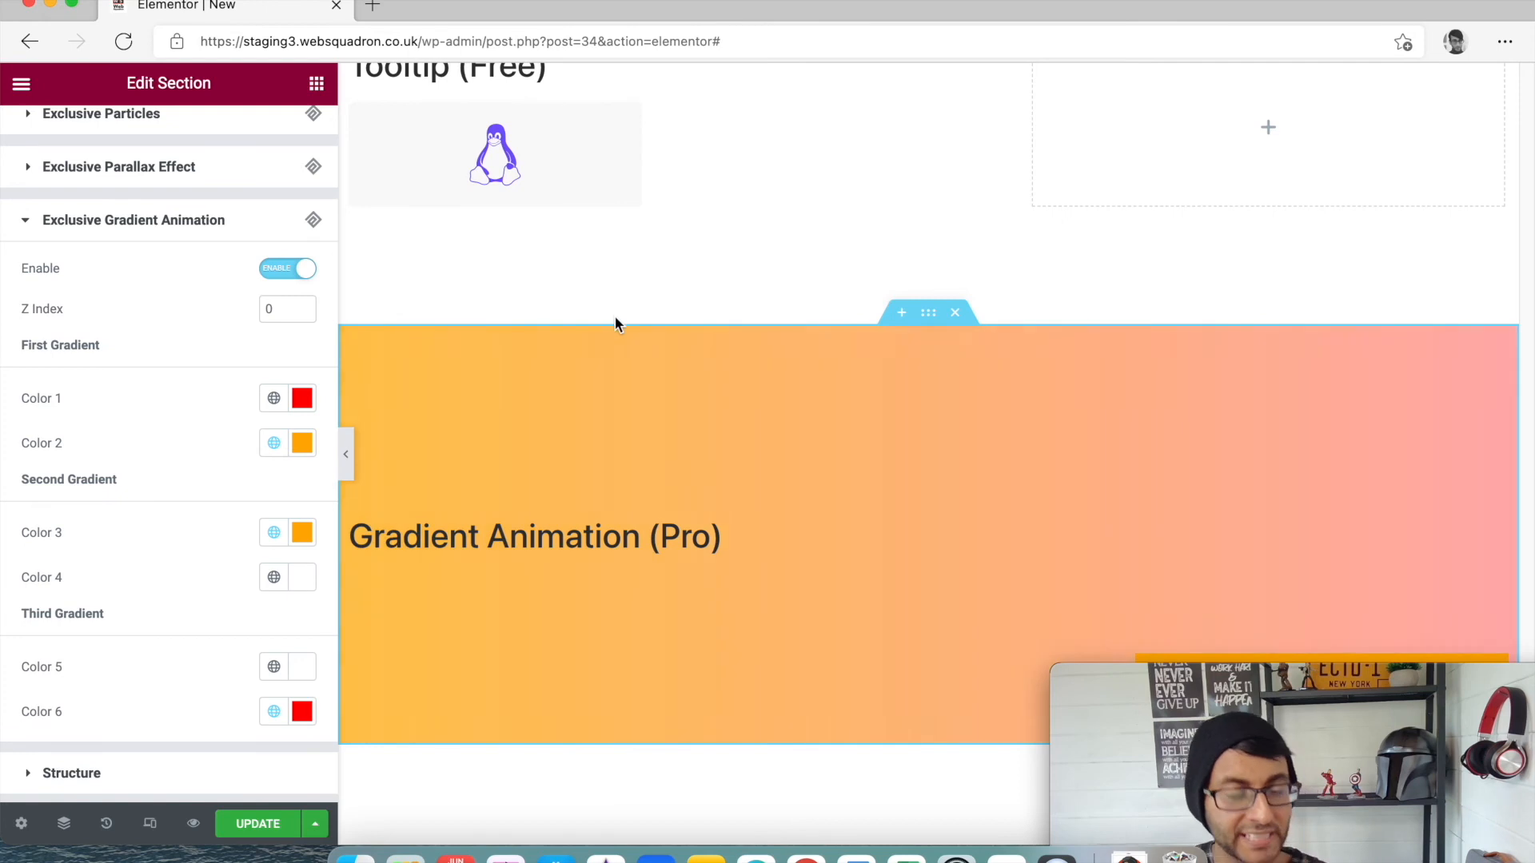
Add a basic Image widget below the Gradient Animation (Pro) heading.
left_click(315, 83)
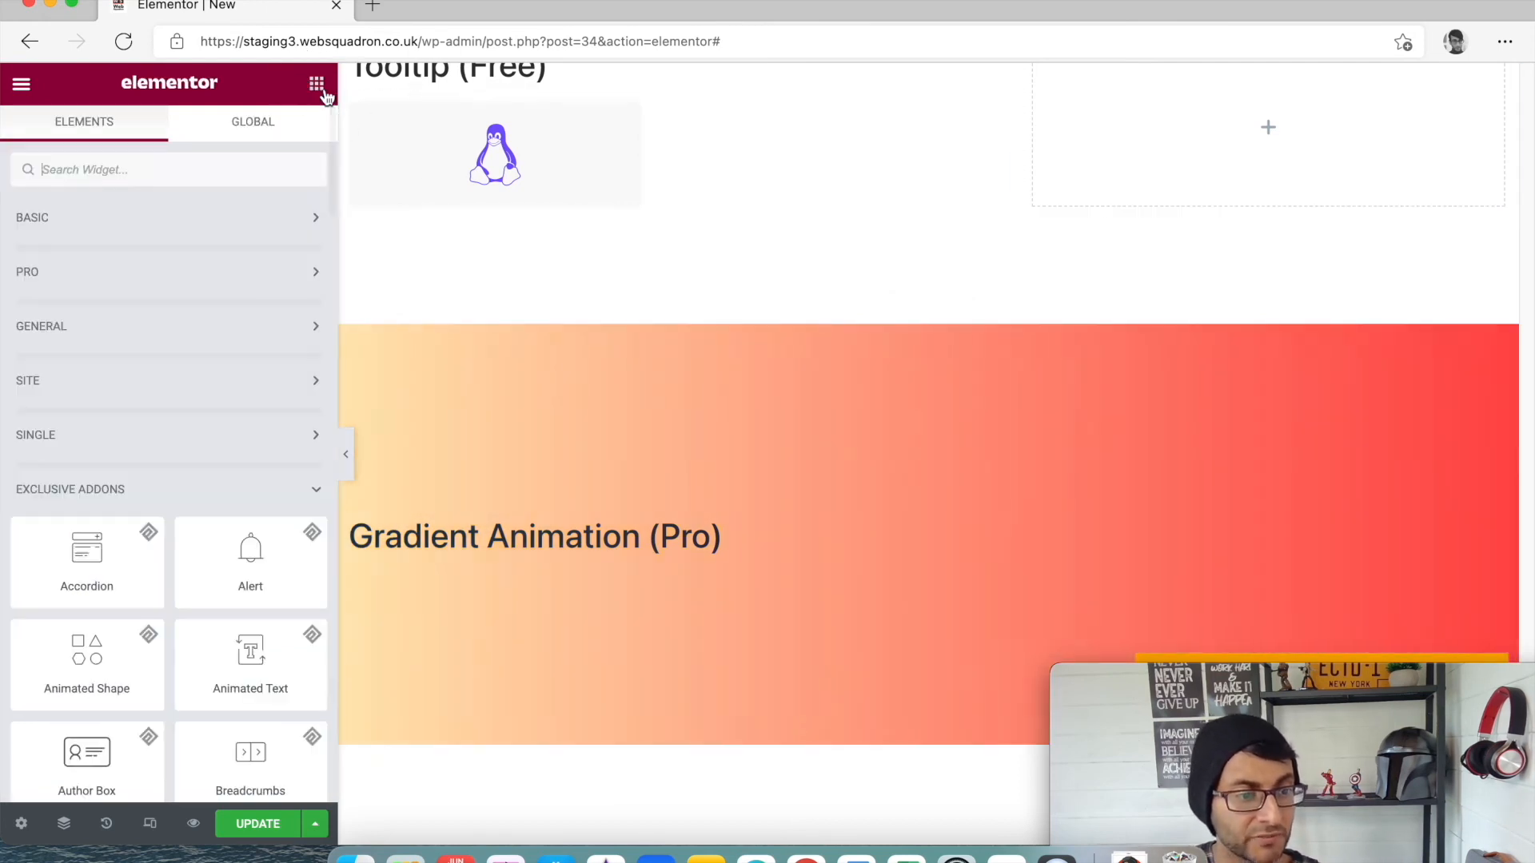
left_click(127, 220)
left_click_drag(86, 387, 151, 384)
left_click_drag(379, 488, 552, 558)
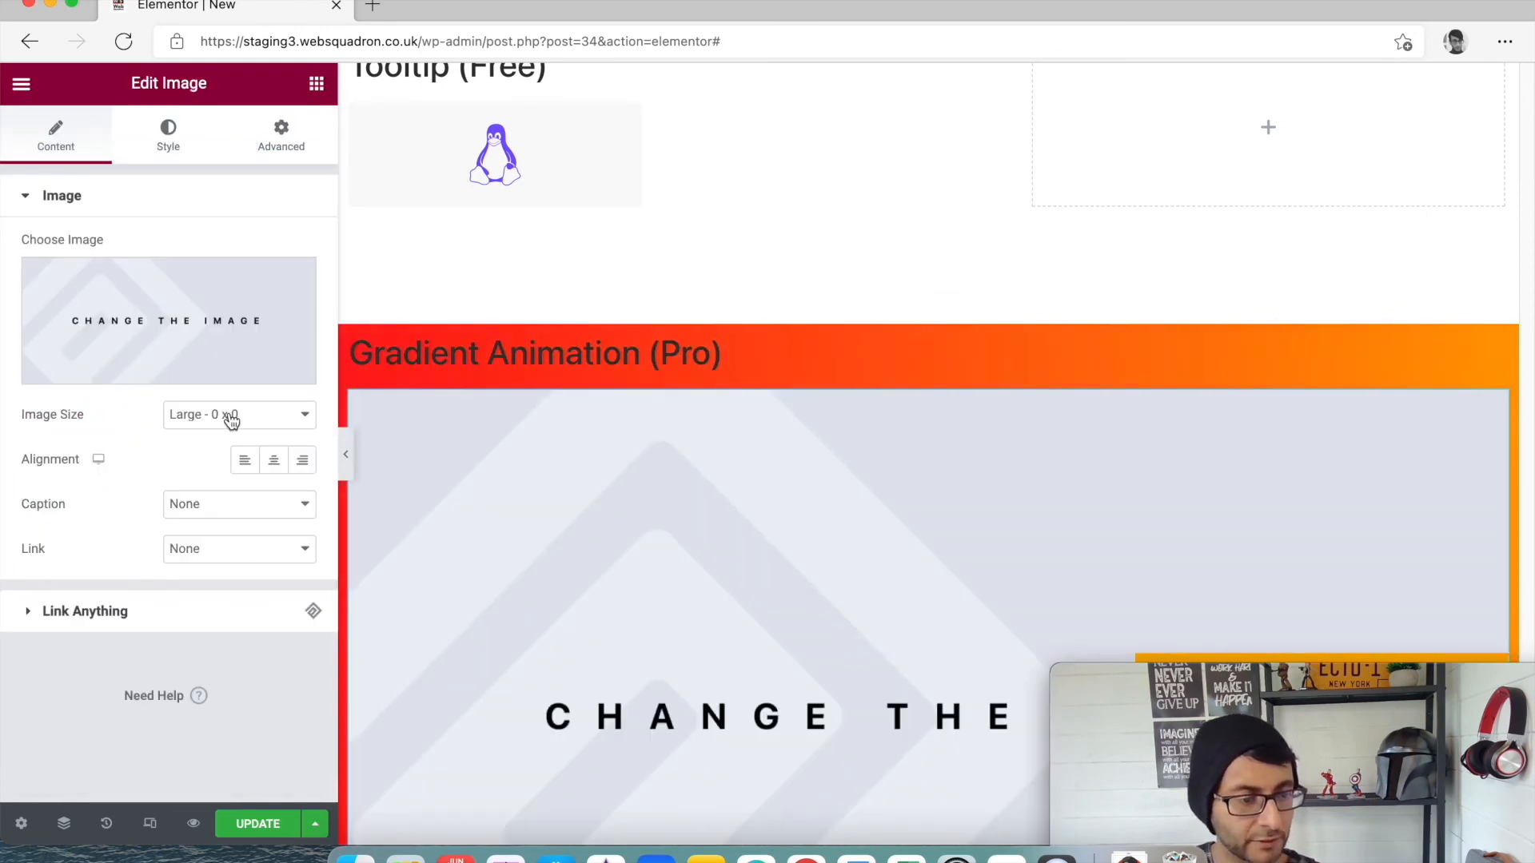
Set both the width and the max width of the placeholder image to 50%.
left_click(238, 544)
left_click(177, 160)
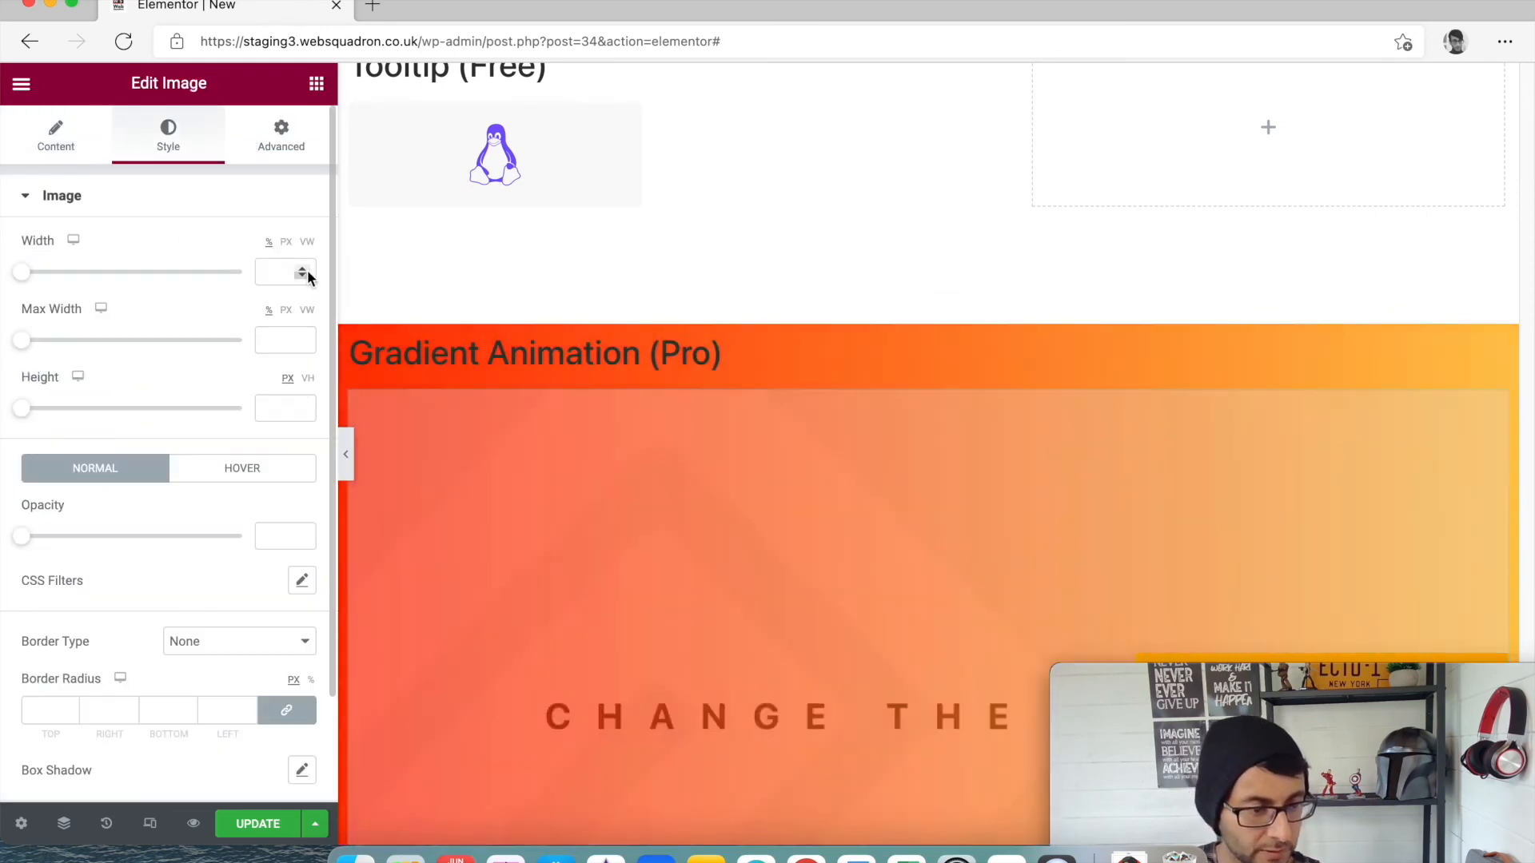
left_click(286, 271)
type("50")
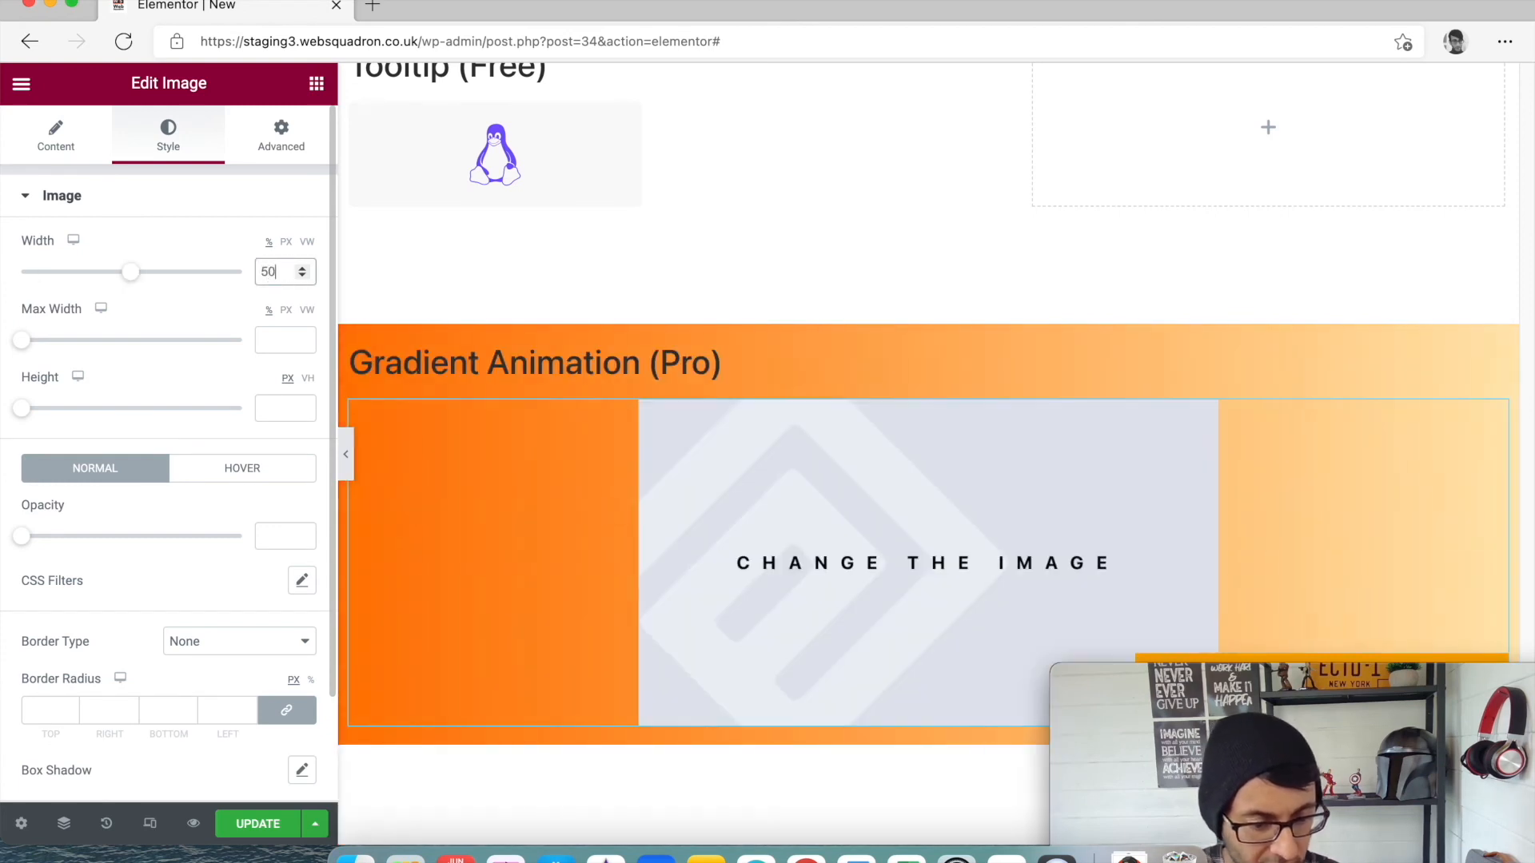
type("50")
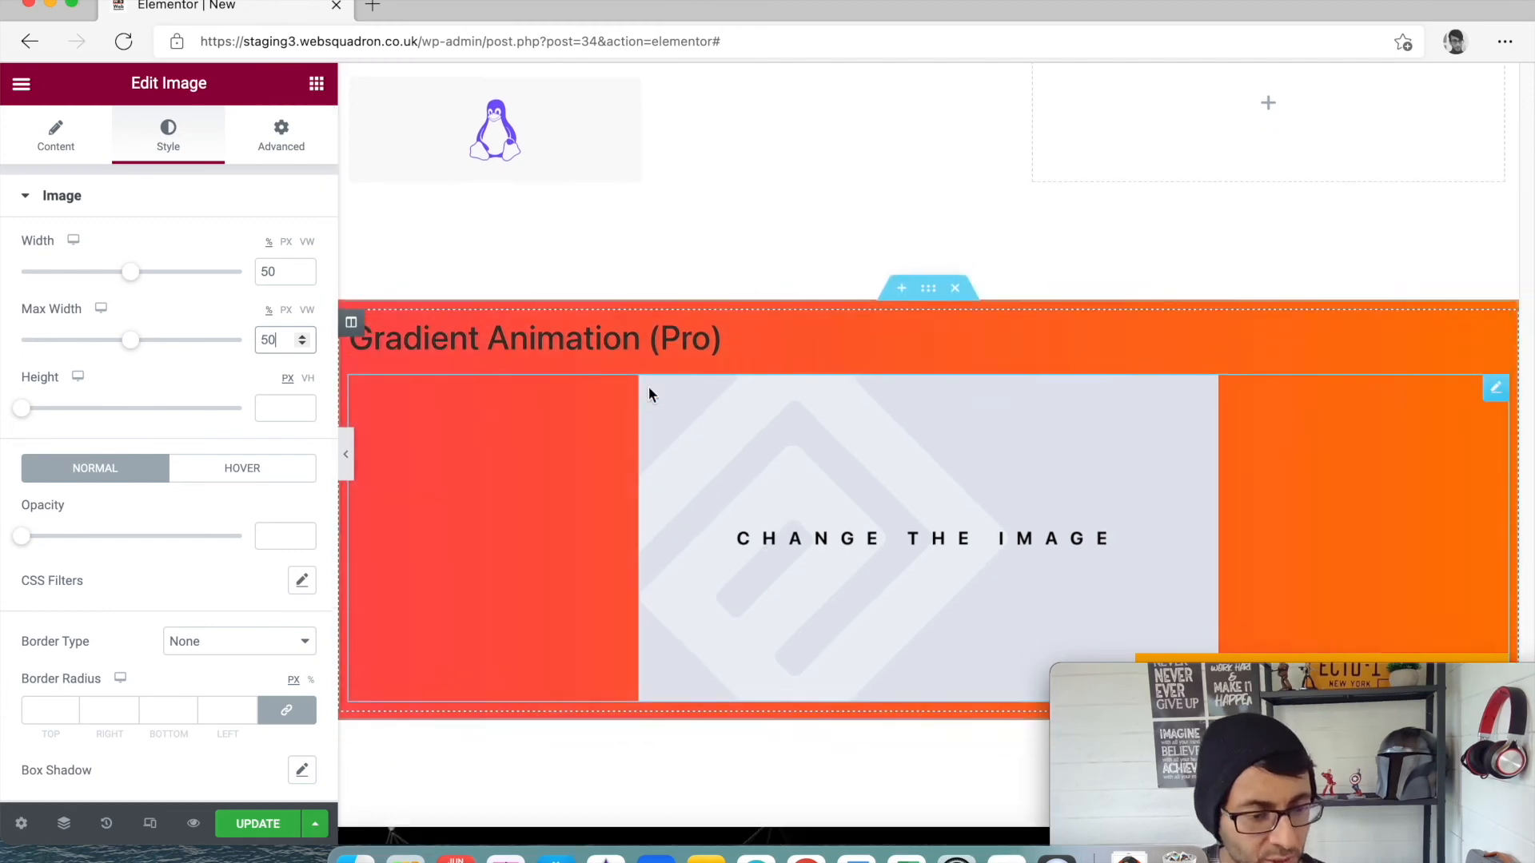
Open the Particle Section (Pro) section for editing and examine its Exclusive Particles settings.
scroll(651, 394, "down", 3)
scroll(710, 377, "up", 6)
scroll(945, 430, "up", 2)
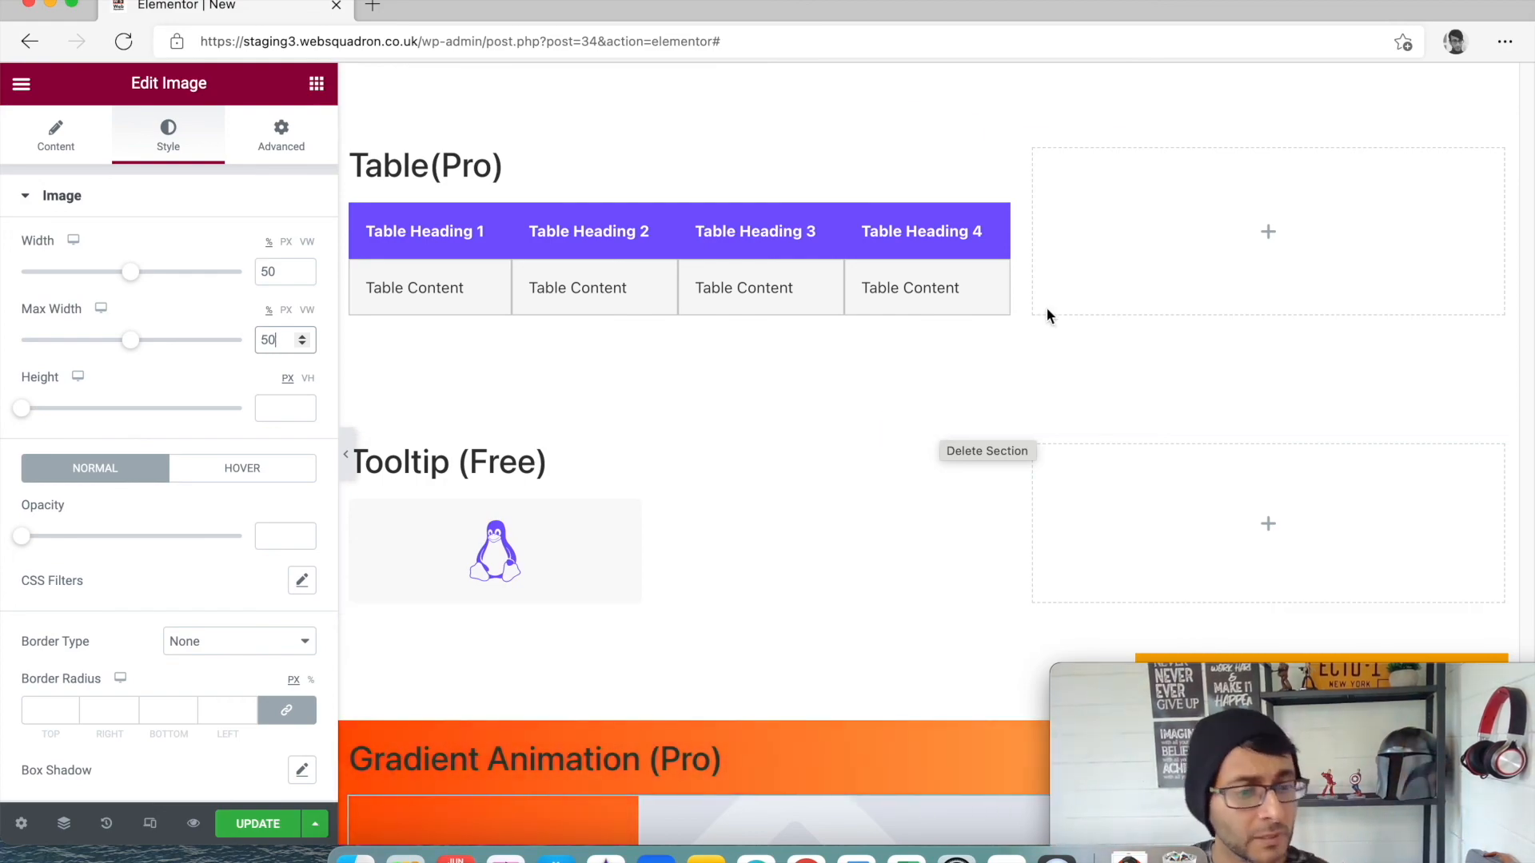
scroll(1107, 399, "down", 10)
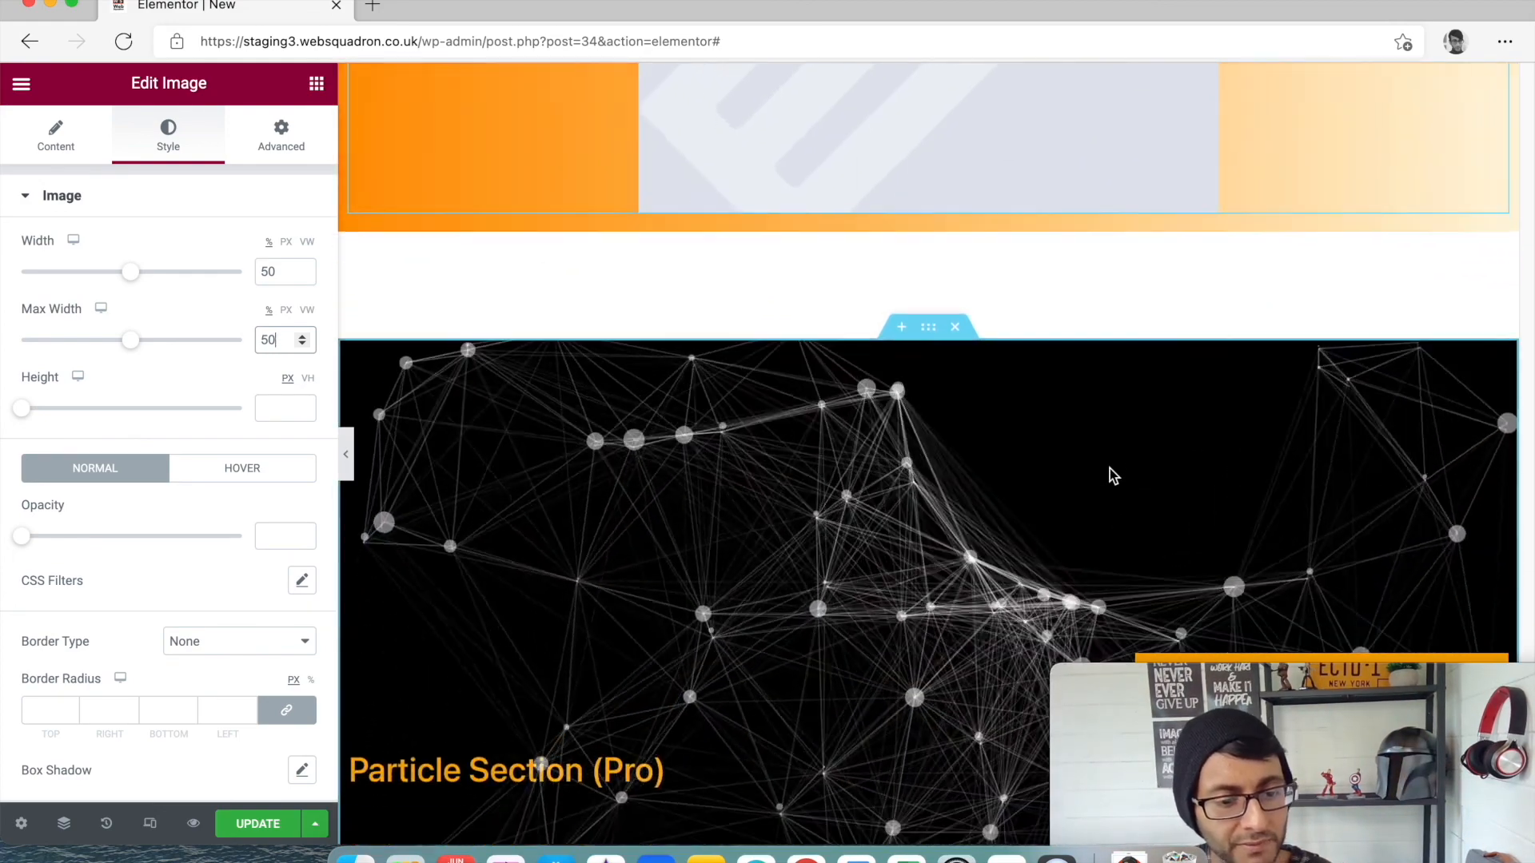
scroll(1109, 468, "down", 2)
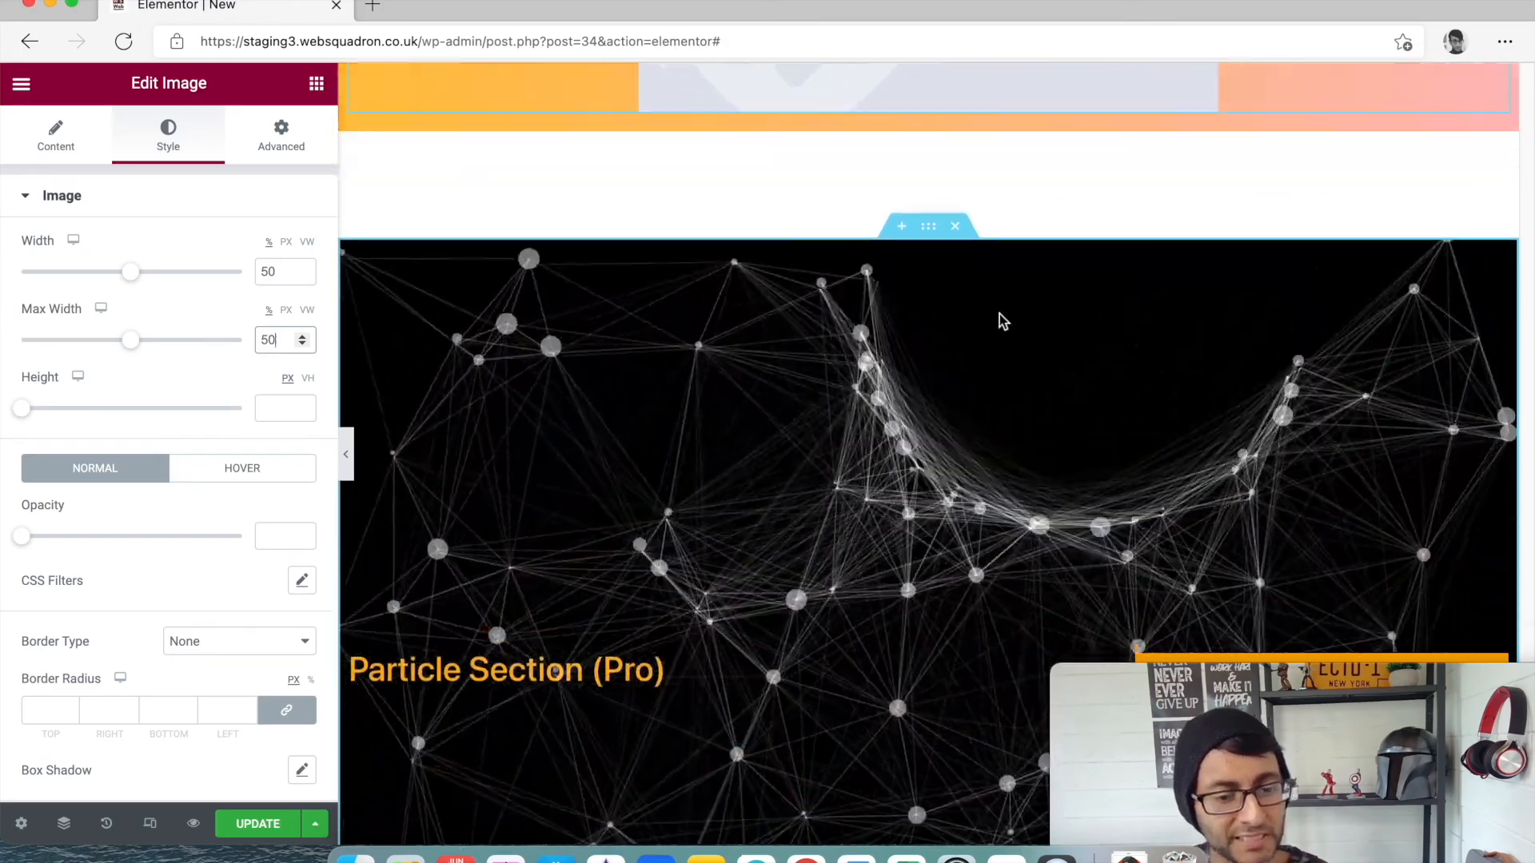
left_click(928, 226)
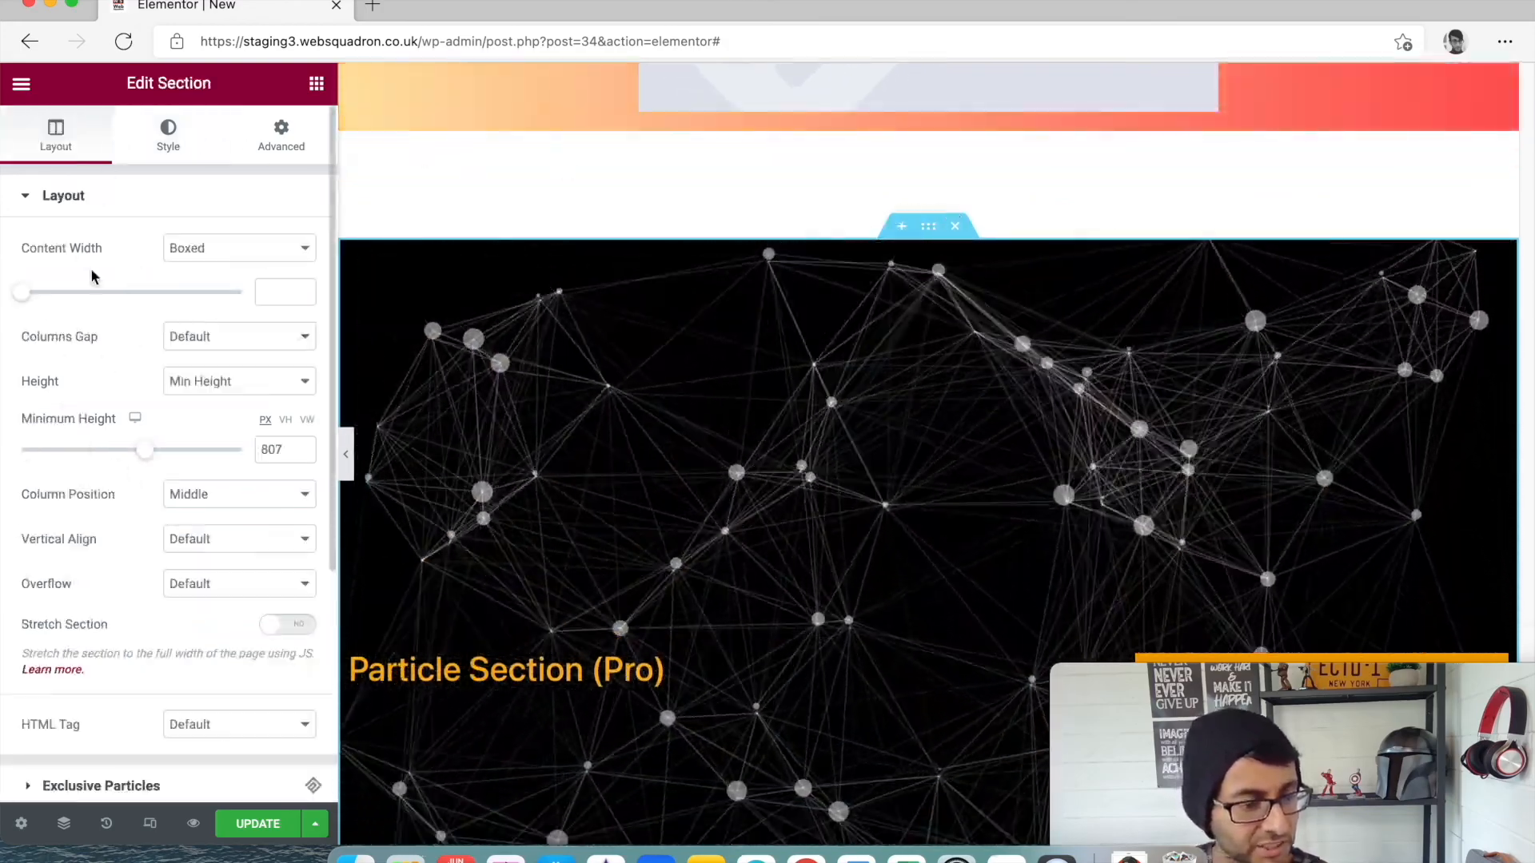
scroll(166, 429, "down", 5)
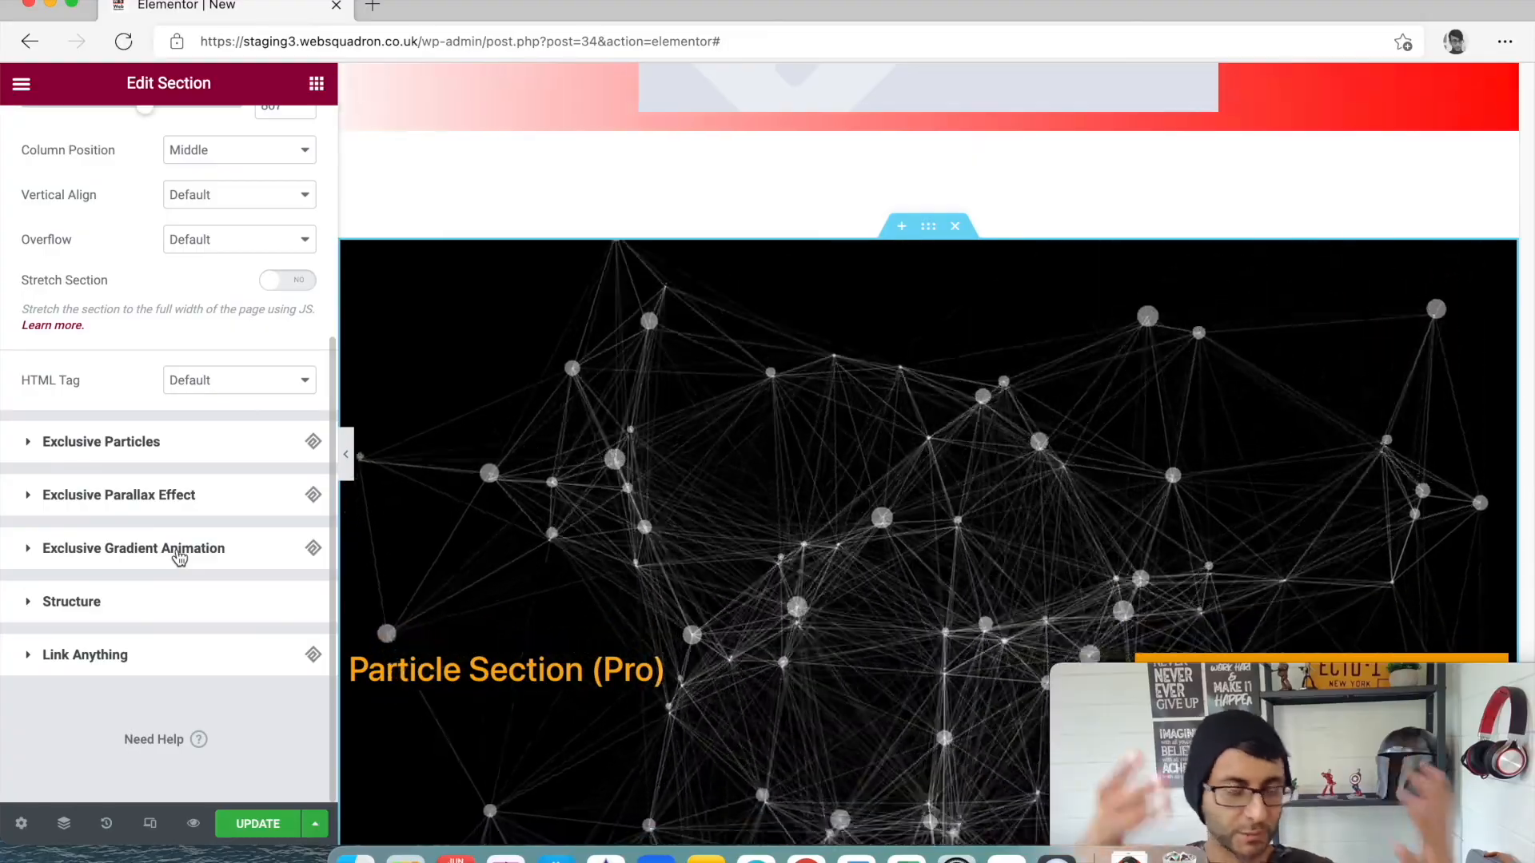
left_click(155, 444)
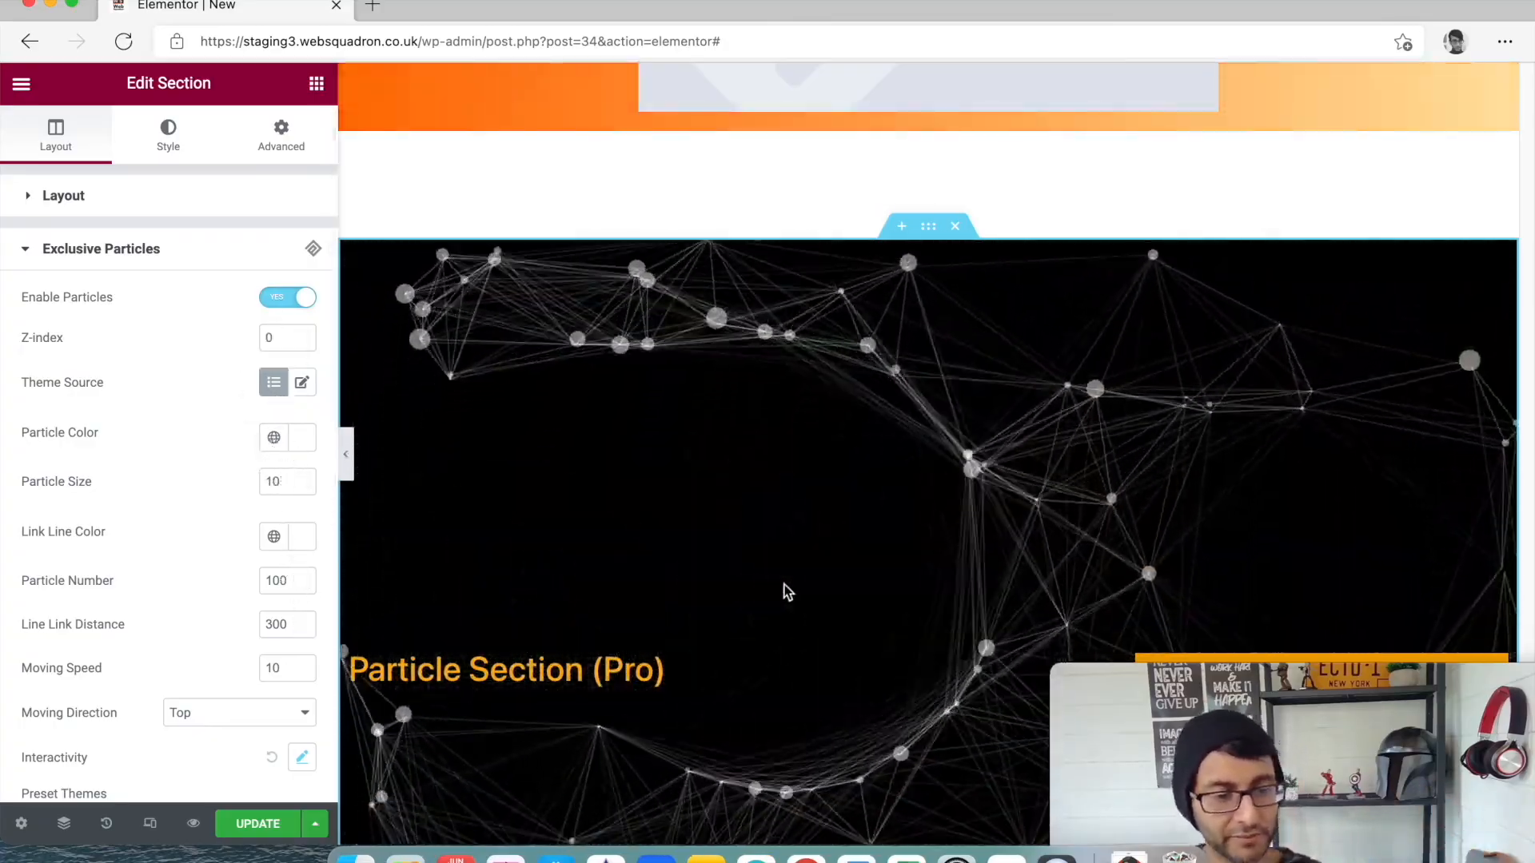
scroll(183, 550, "down", 1)
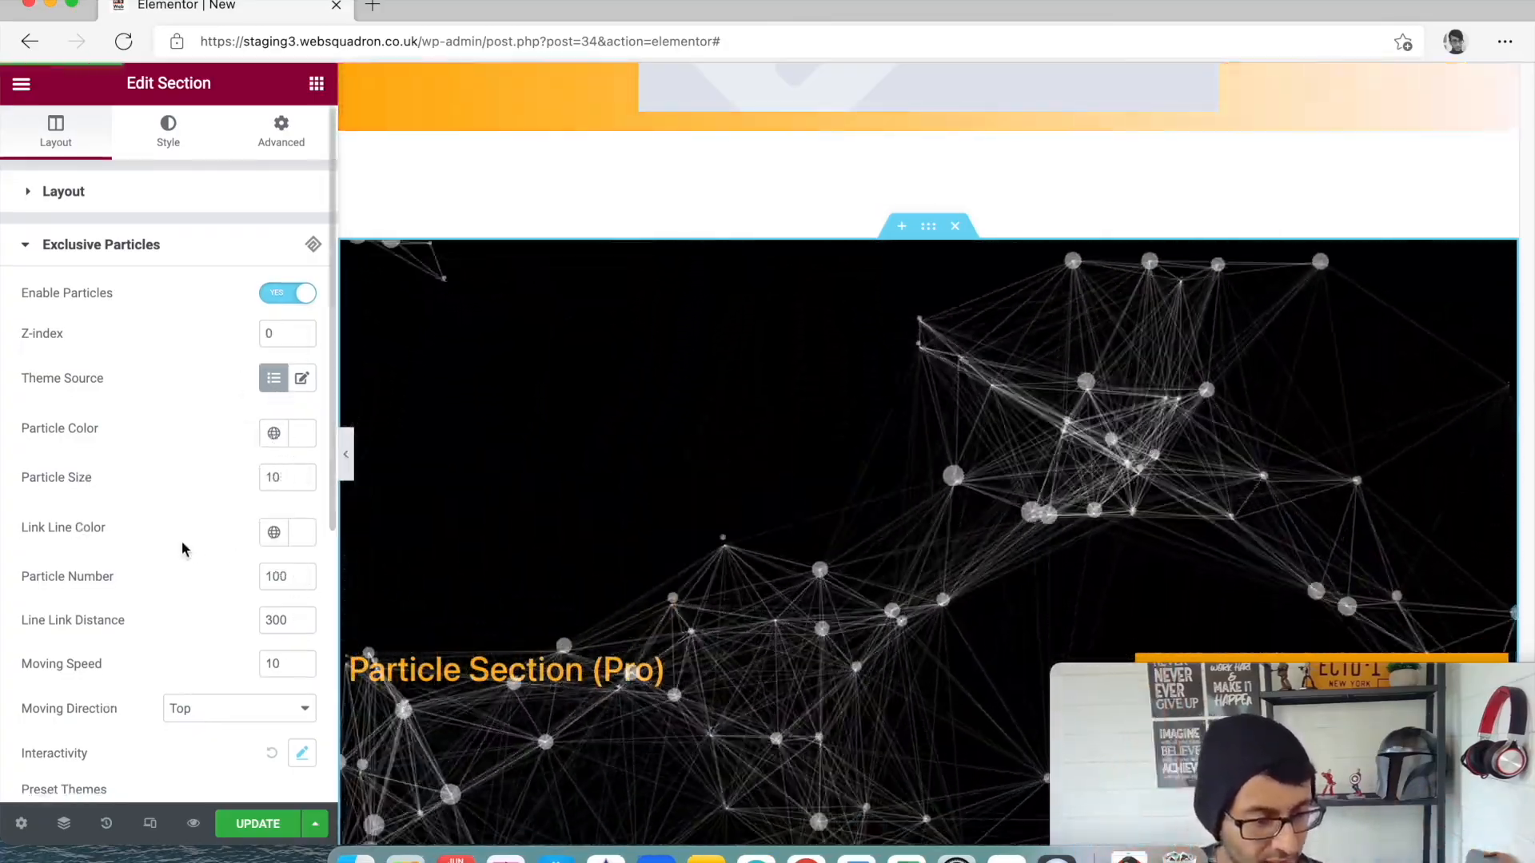
scroll(184, 542, "down", 1)
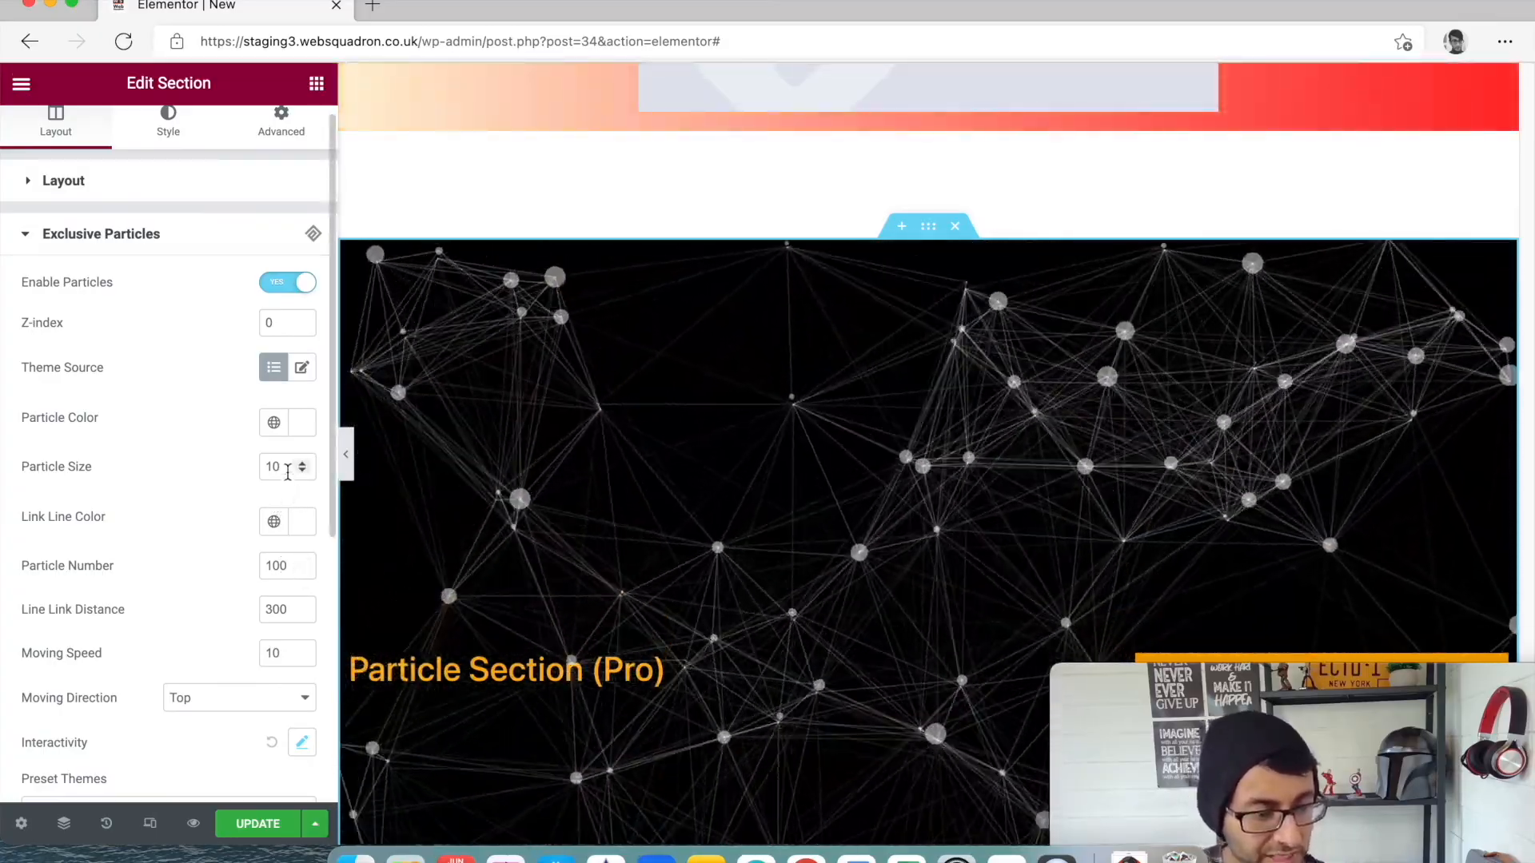
scroll(260, 704, "down", 1)
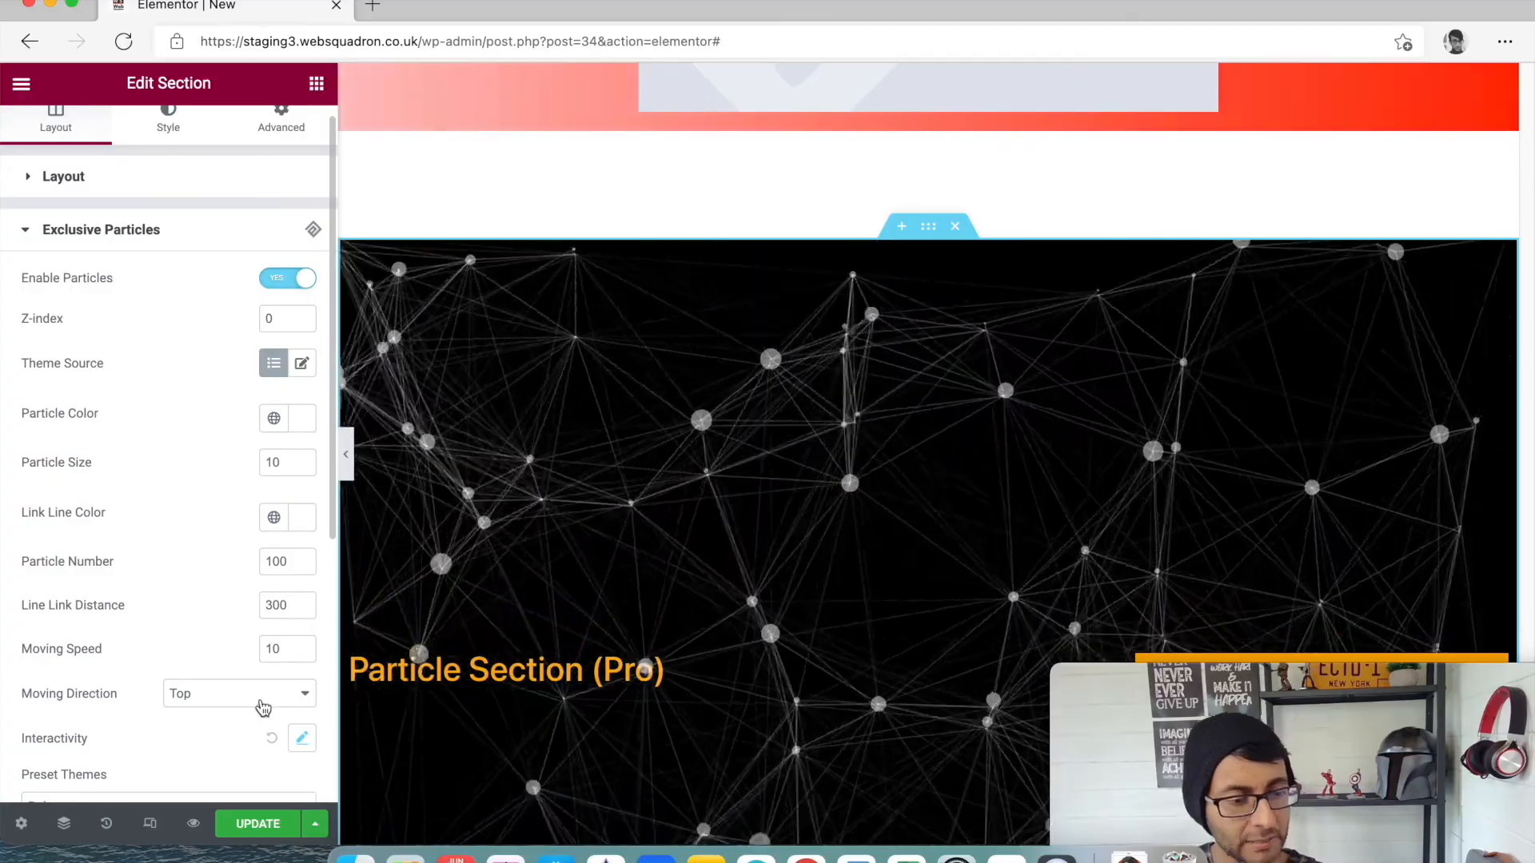
Examine the available moving directions and preset themes for the section's particles, keeping Top and Polygon.
left_click(263, 705)
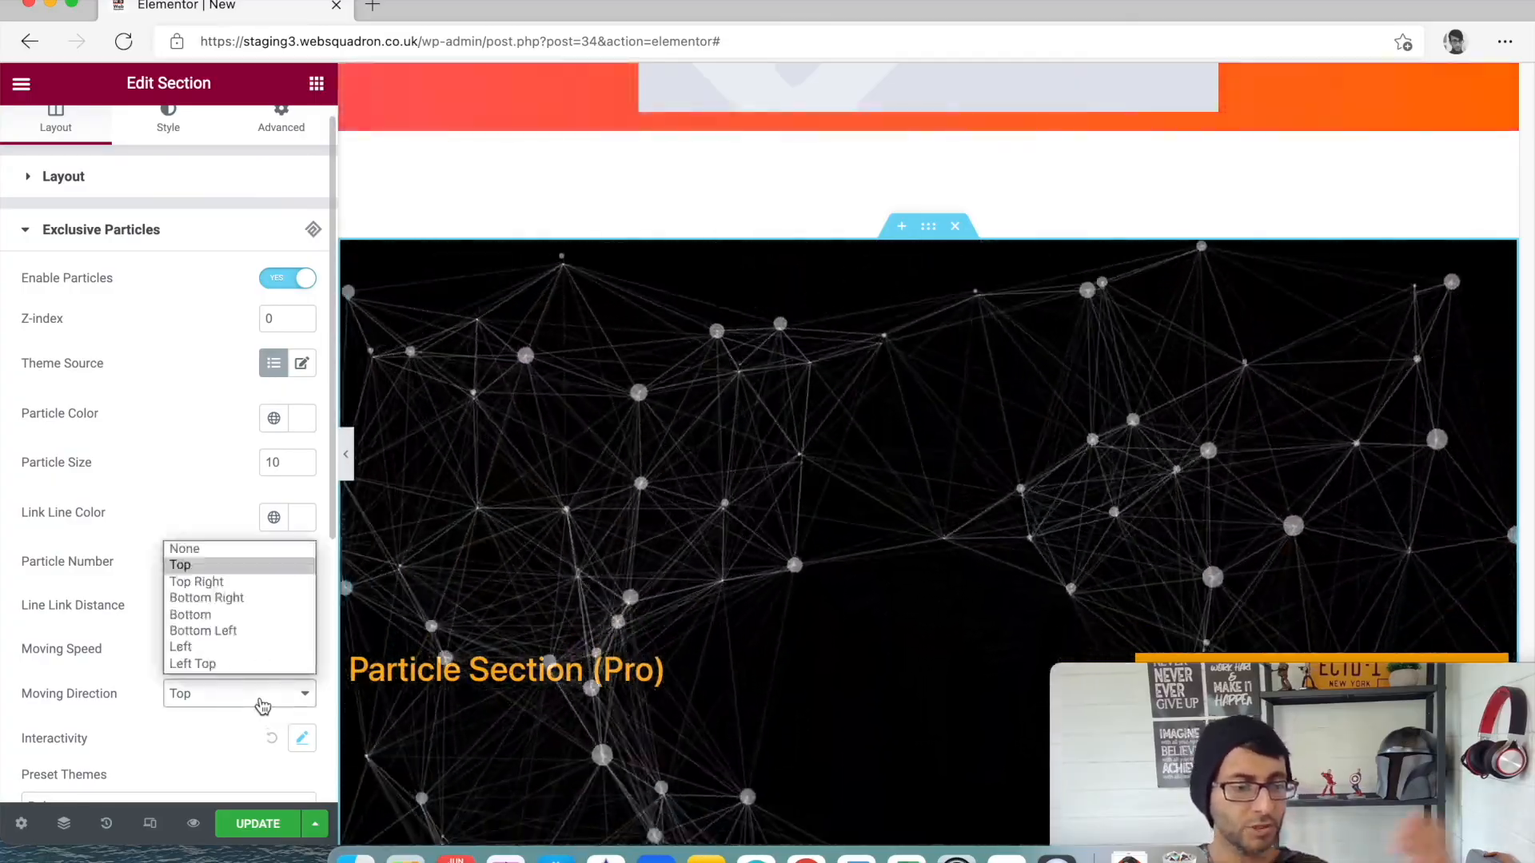
left_click(211, 456)
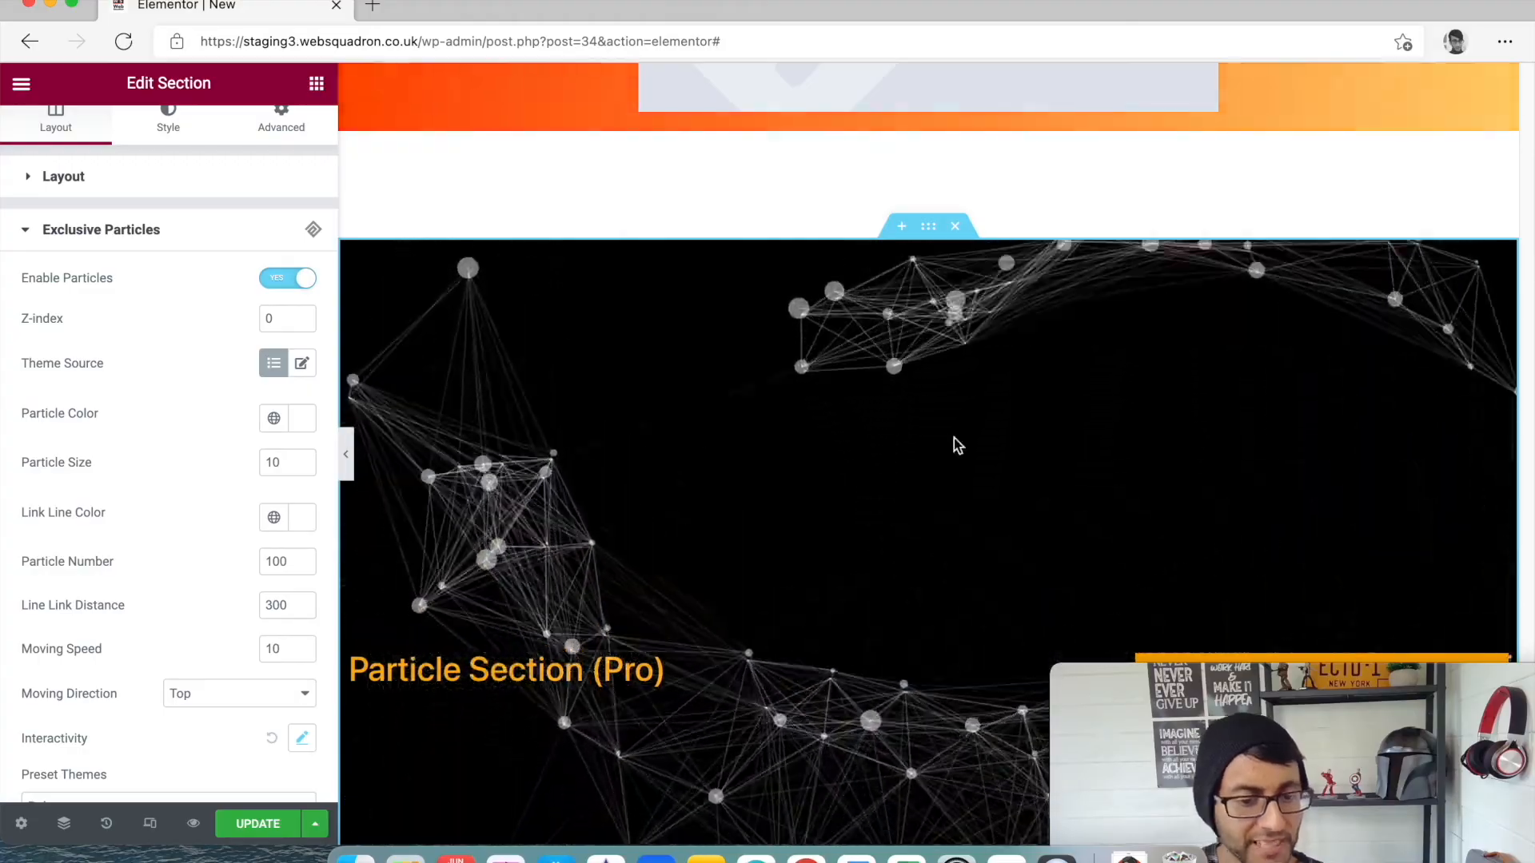
scroll(865, 512, "down", 1)
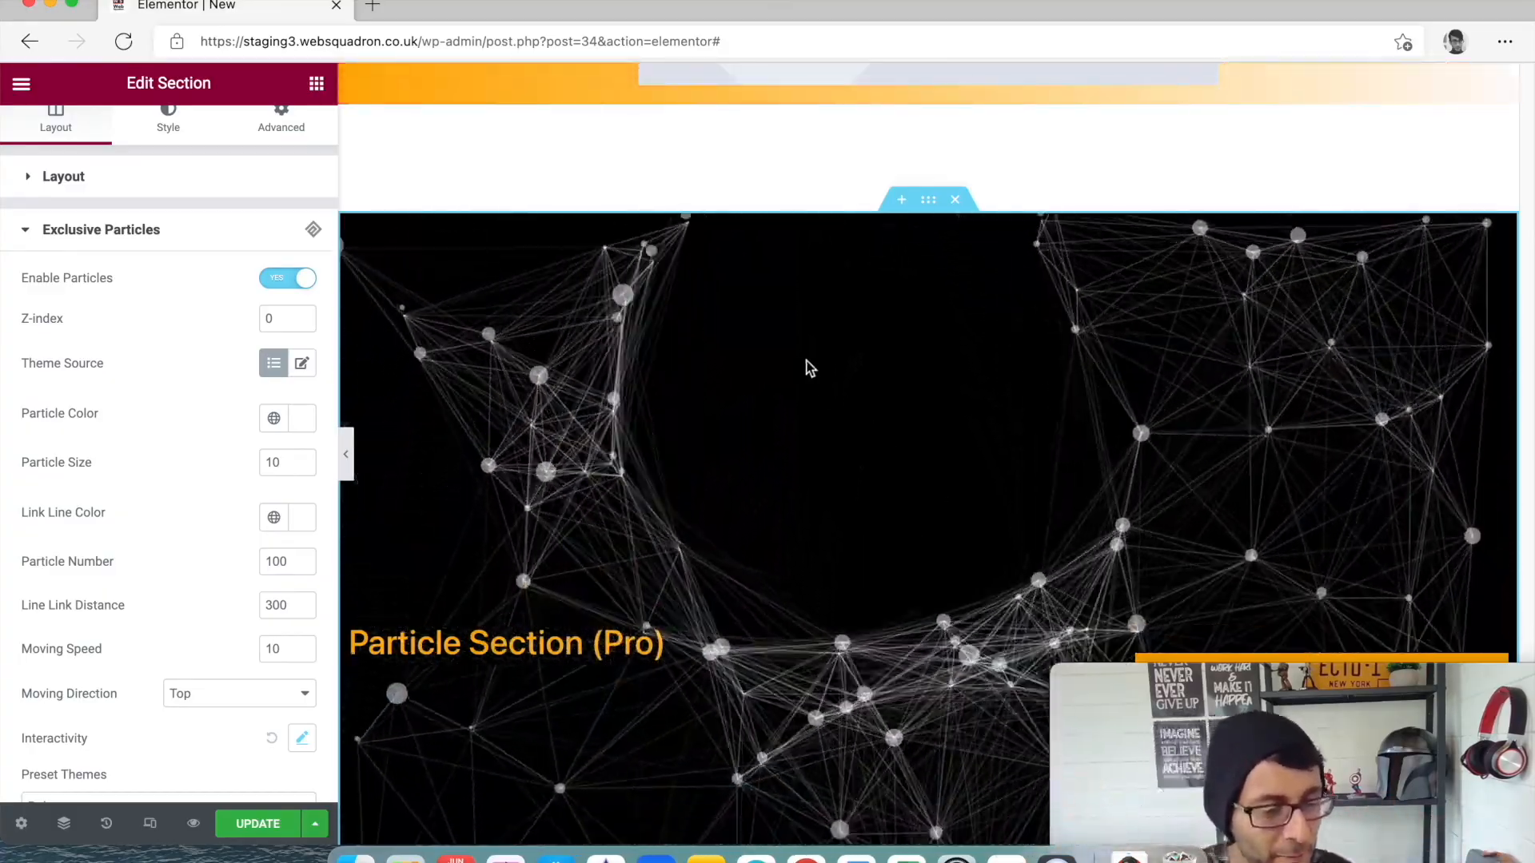
scroll(203, 616, "down", 2)
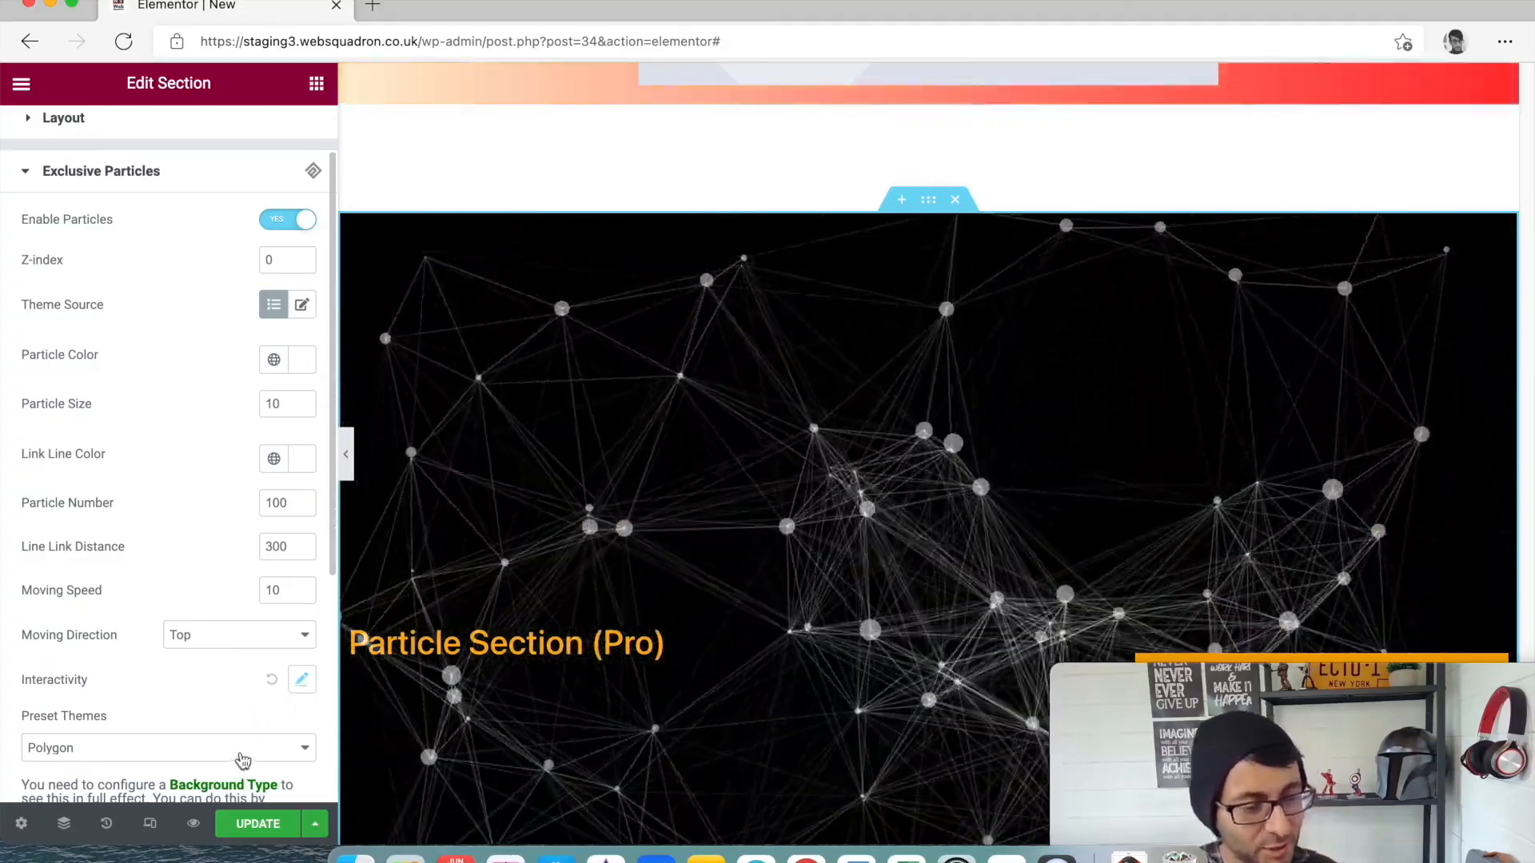
left_click(244, 747)
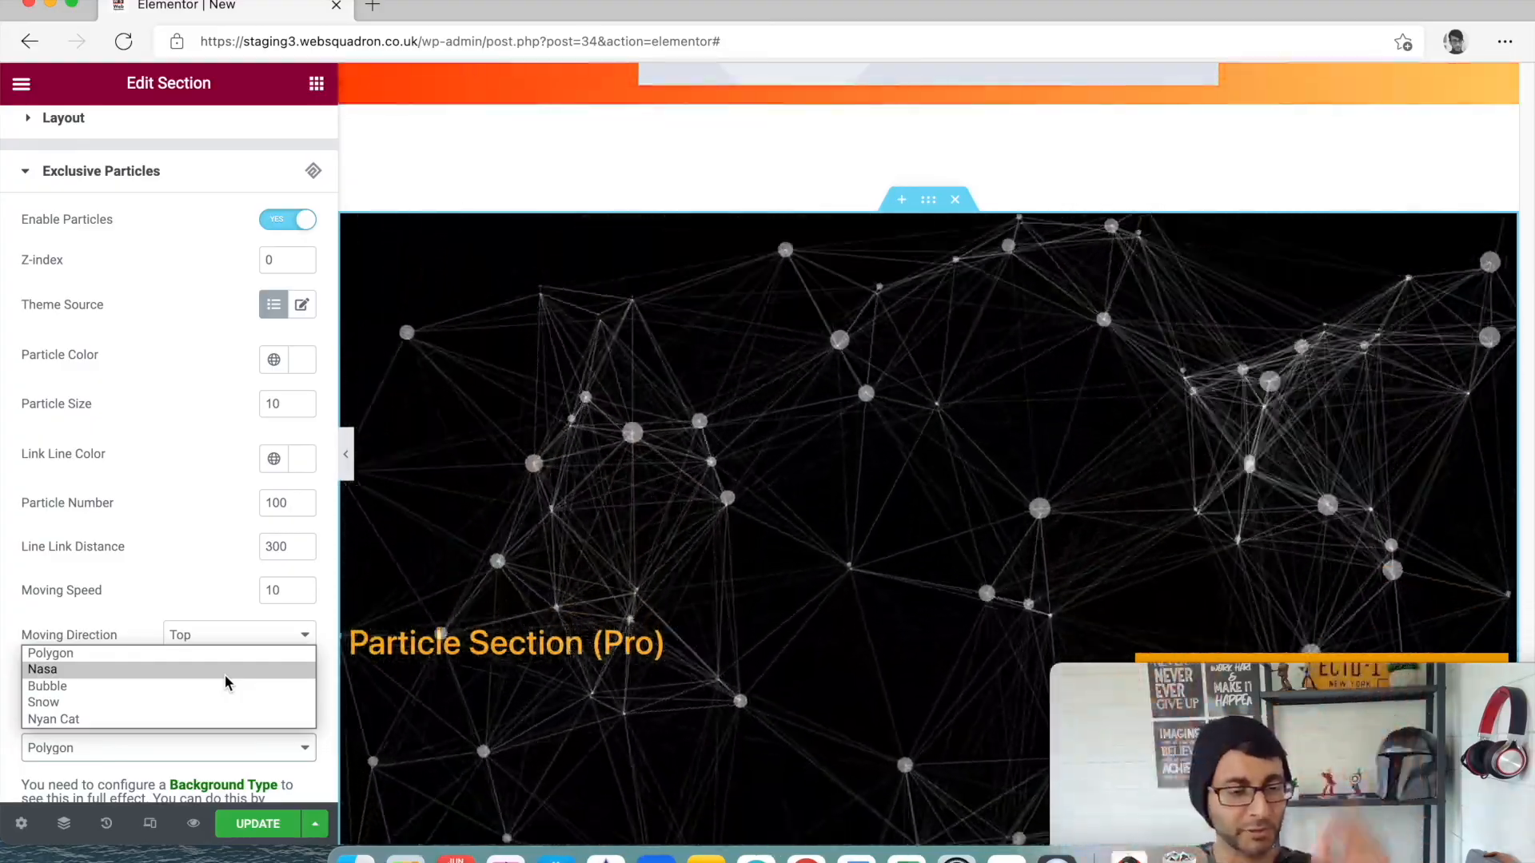
left_click(38, 620)
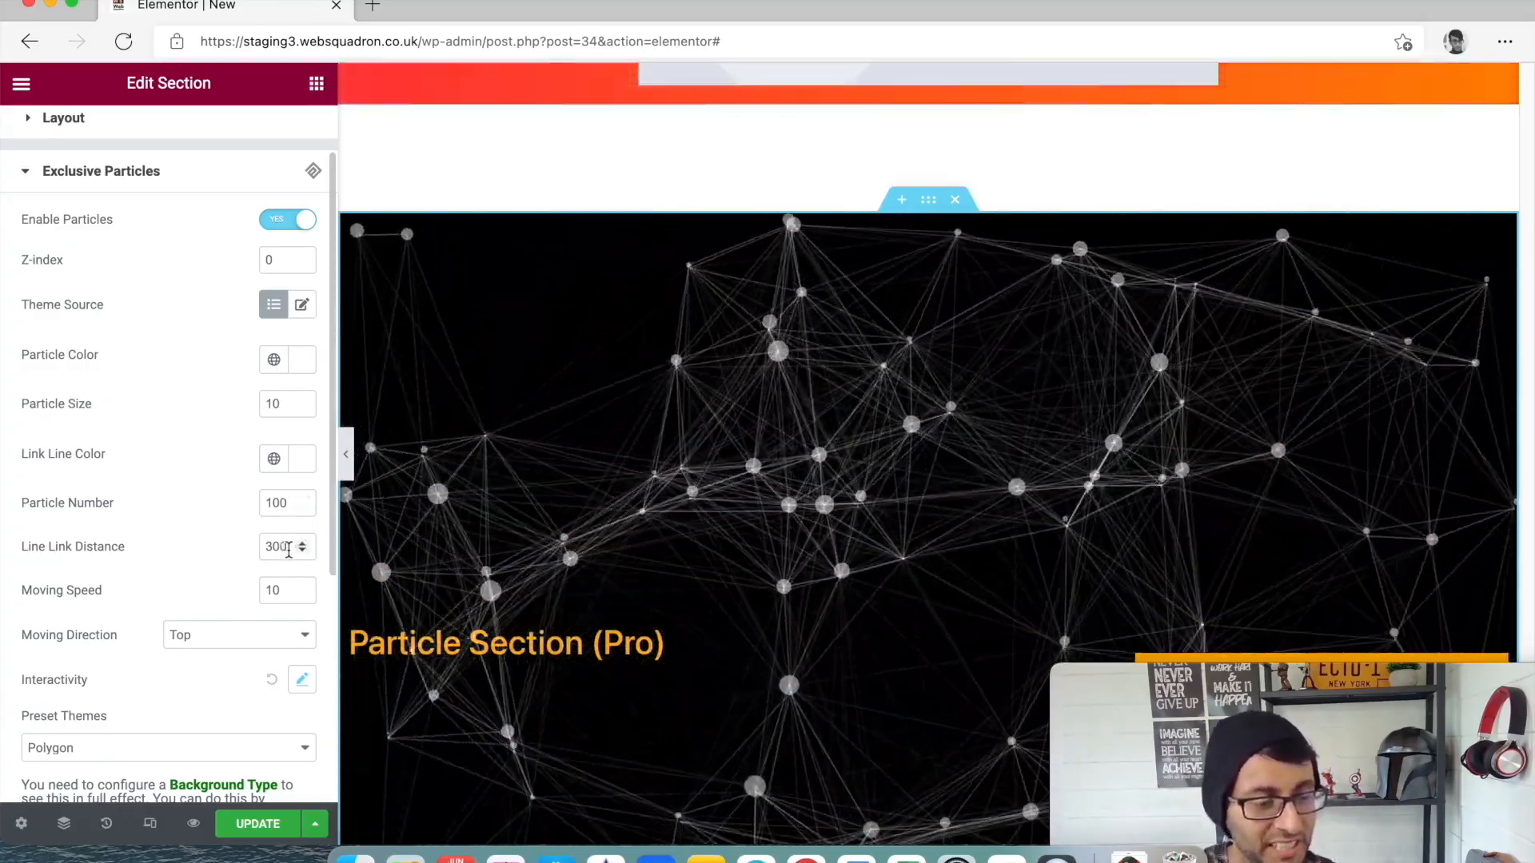
Try a particle line link distance of 100, and return it to 300.
double_click(280, 548)
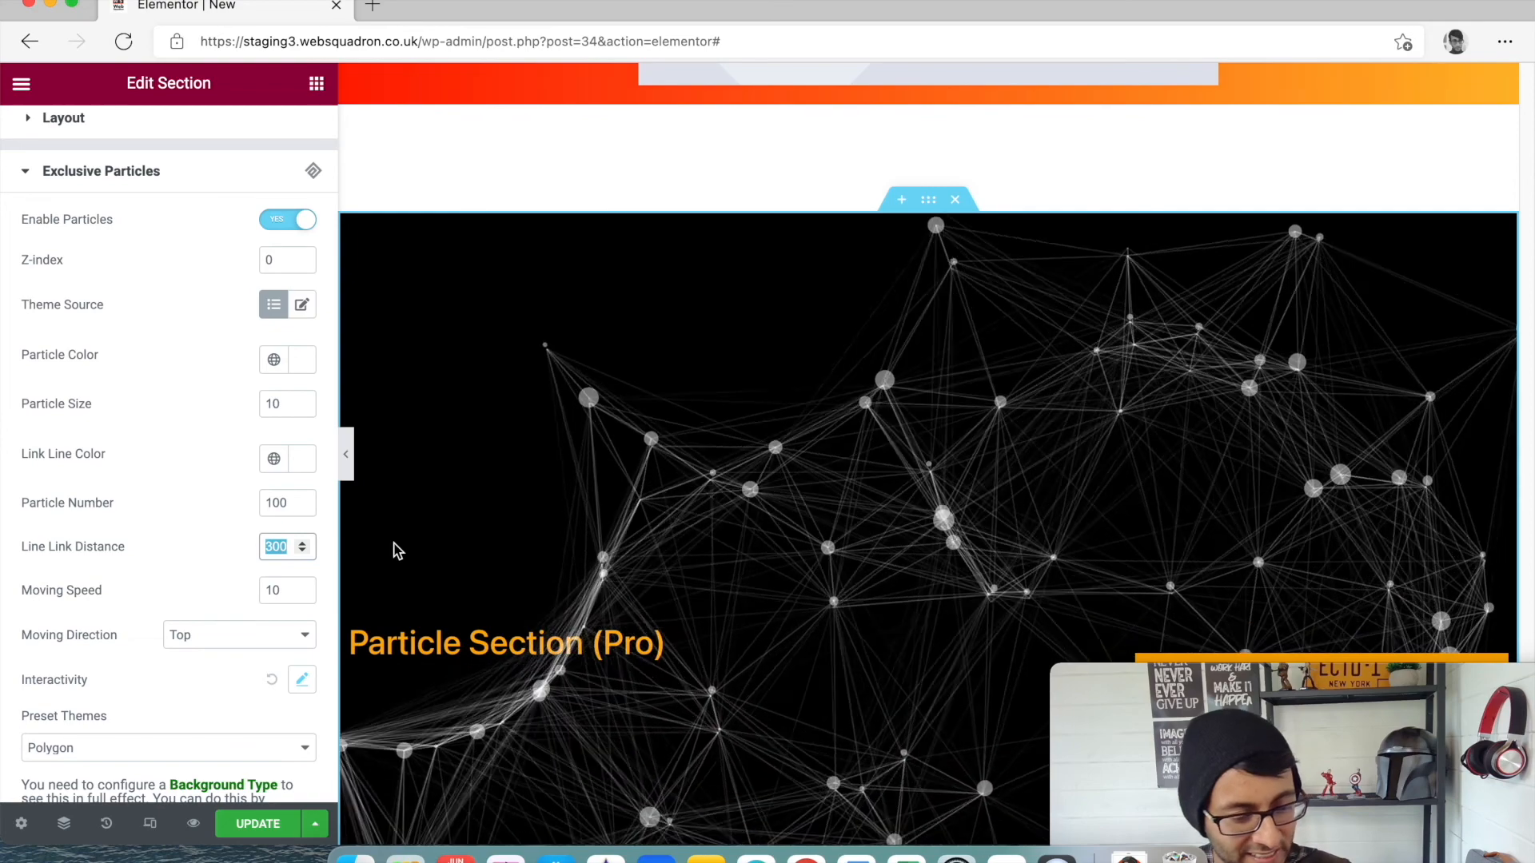
type("5")
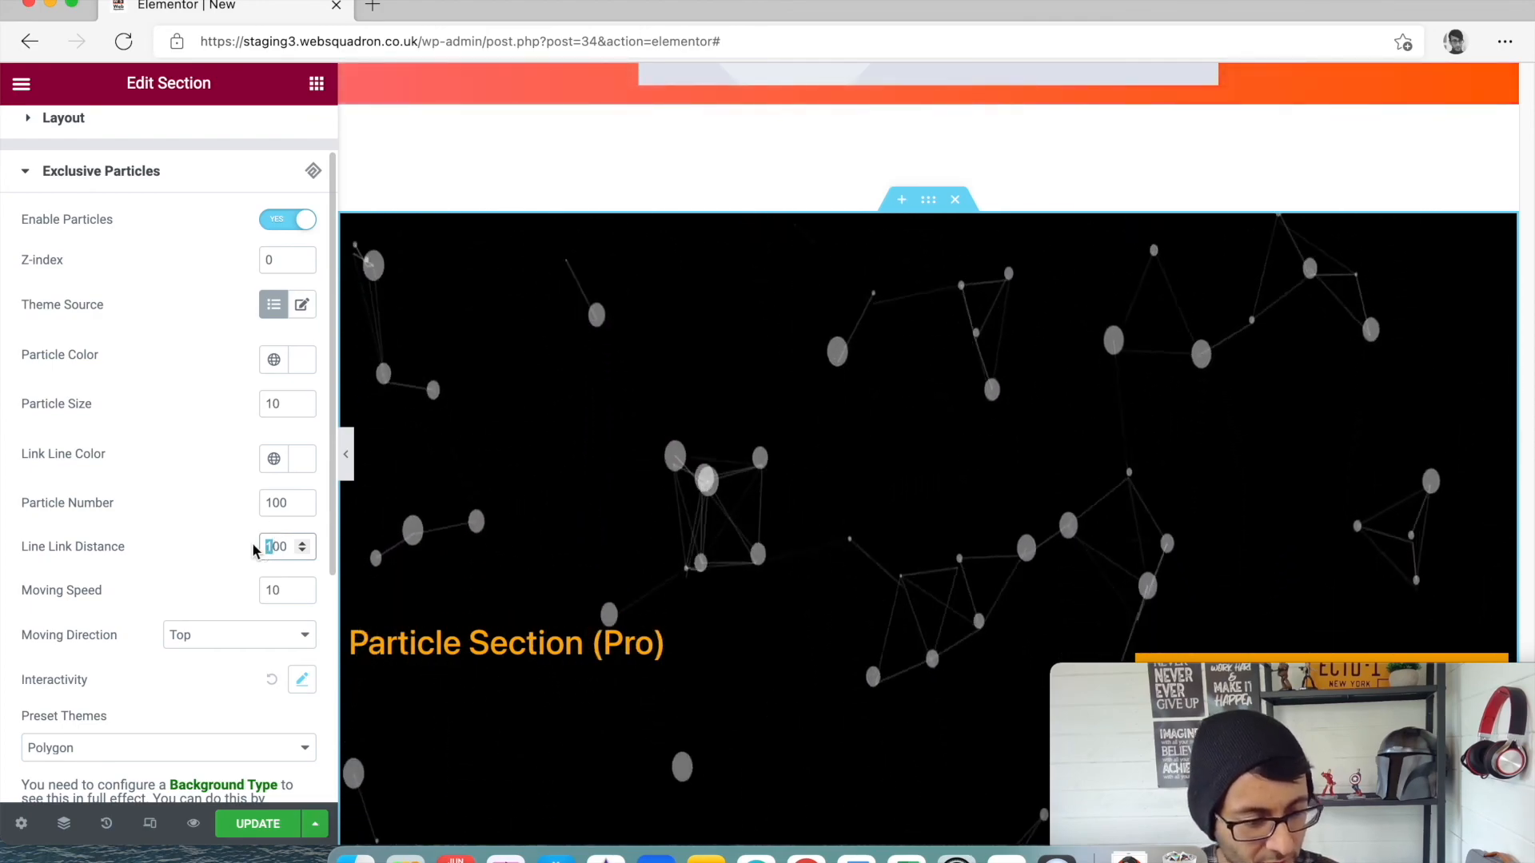
type("3")
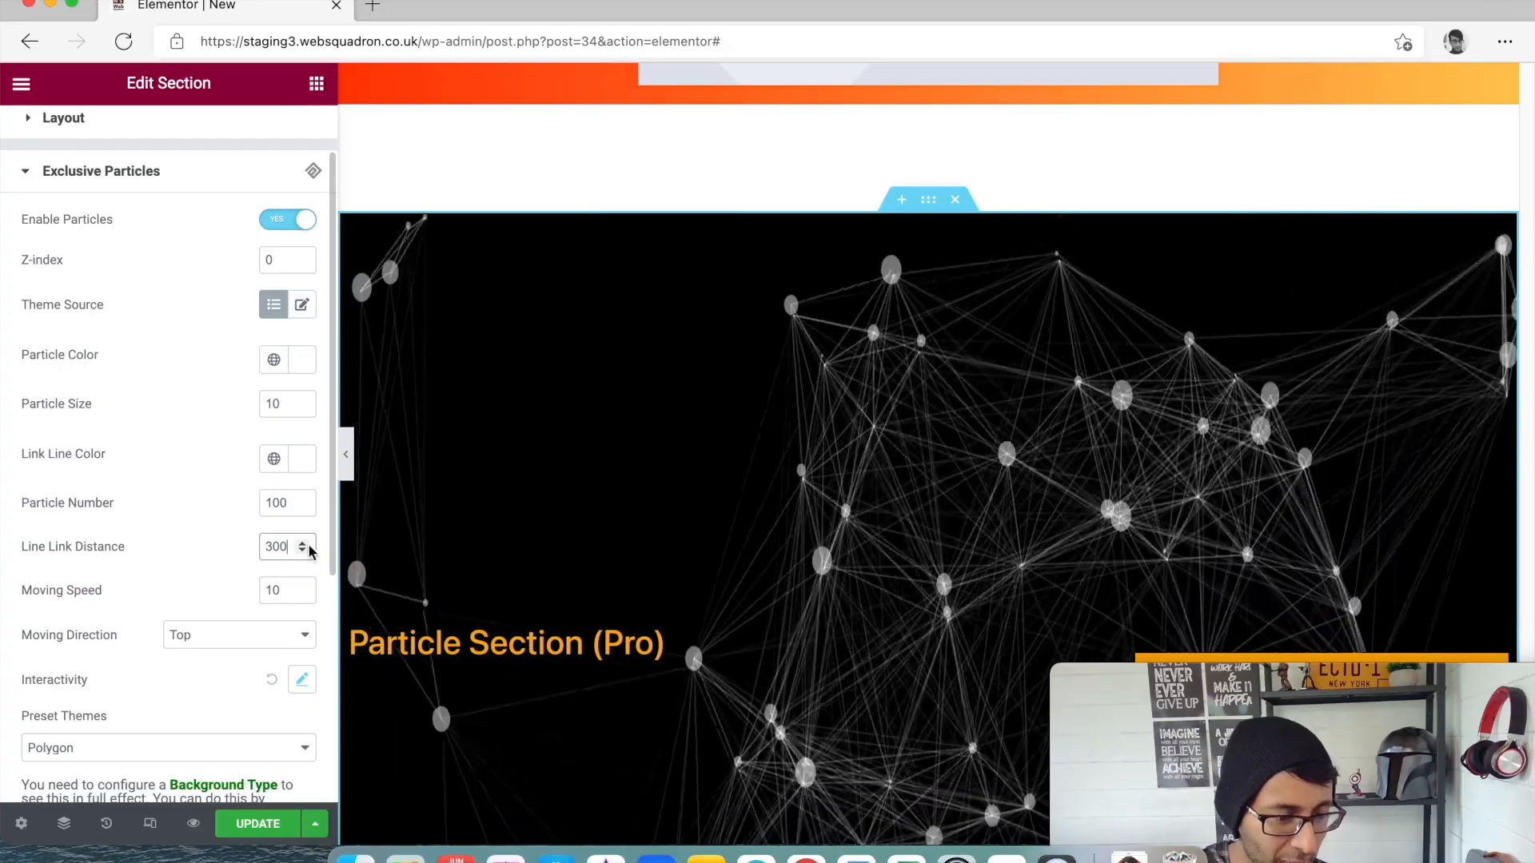
Set the particles' line link distance to 1000.
key("BackSpace")
key("BackSpace")
key("BackSpace")
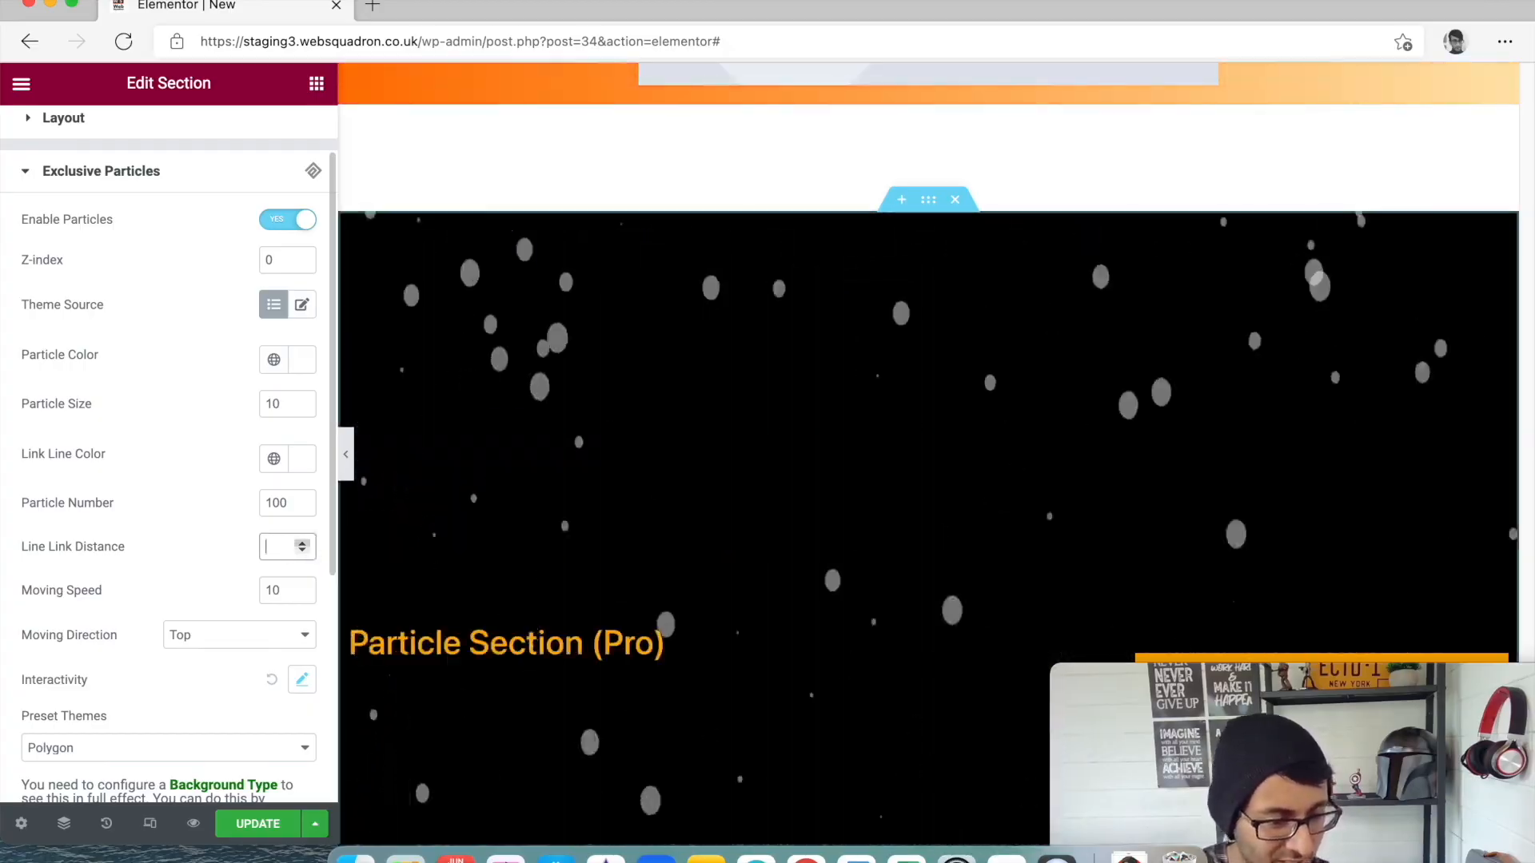
type("1000")
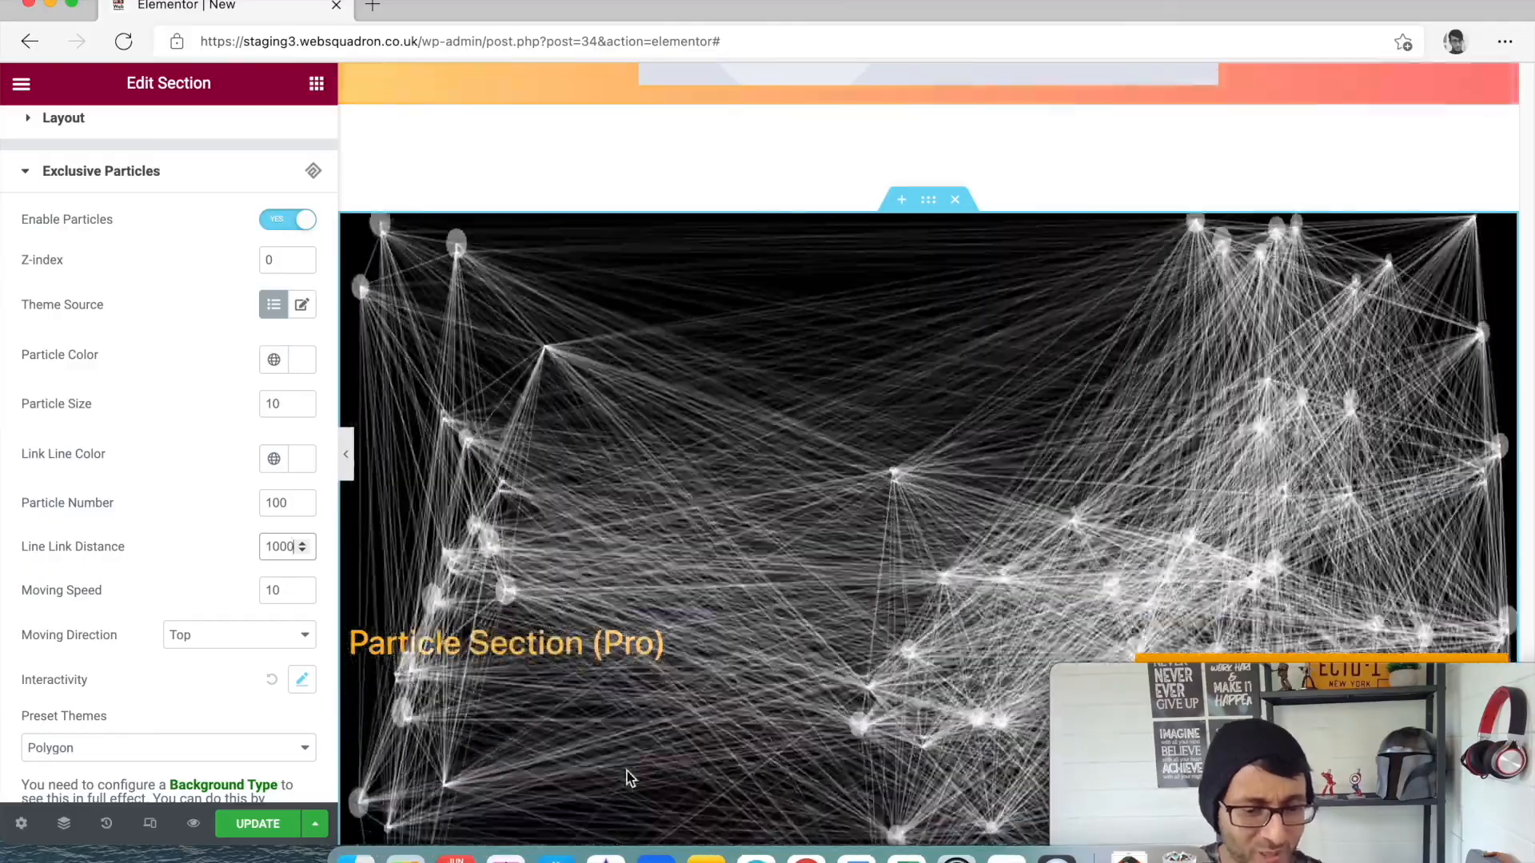
Look back over the page's widget examples, including Image Mask, Floating Animation, Comparison and Chart, up to Animated Text.
scroll(889, 429, "up", 20)
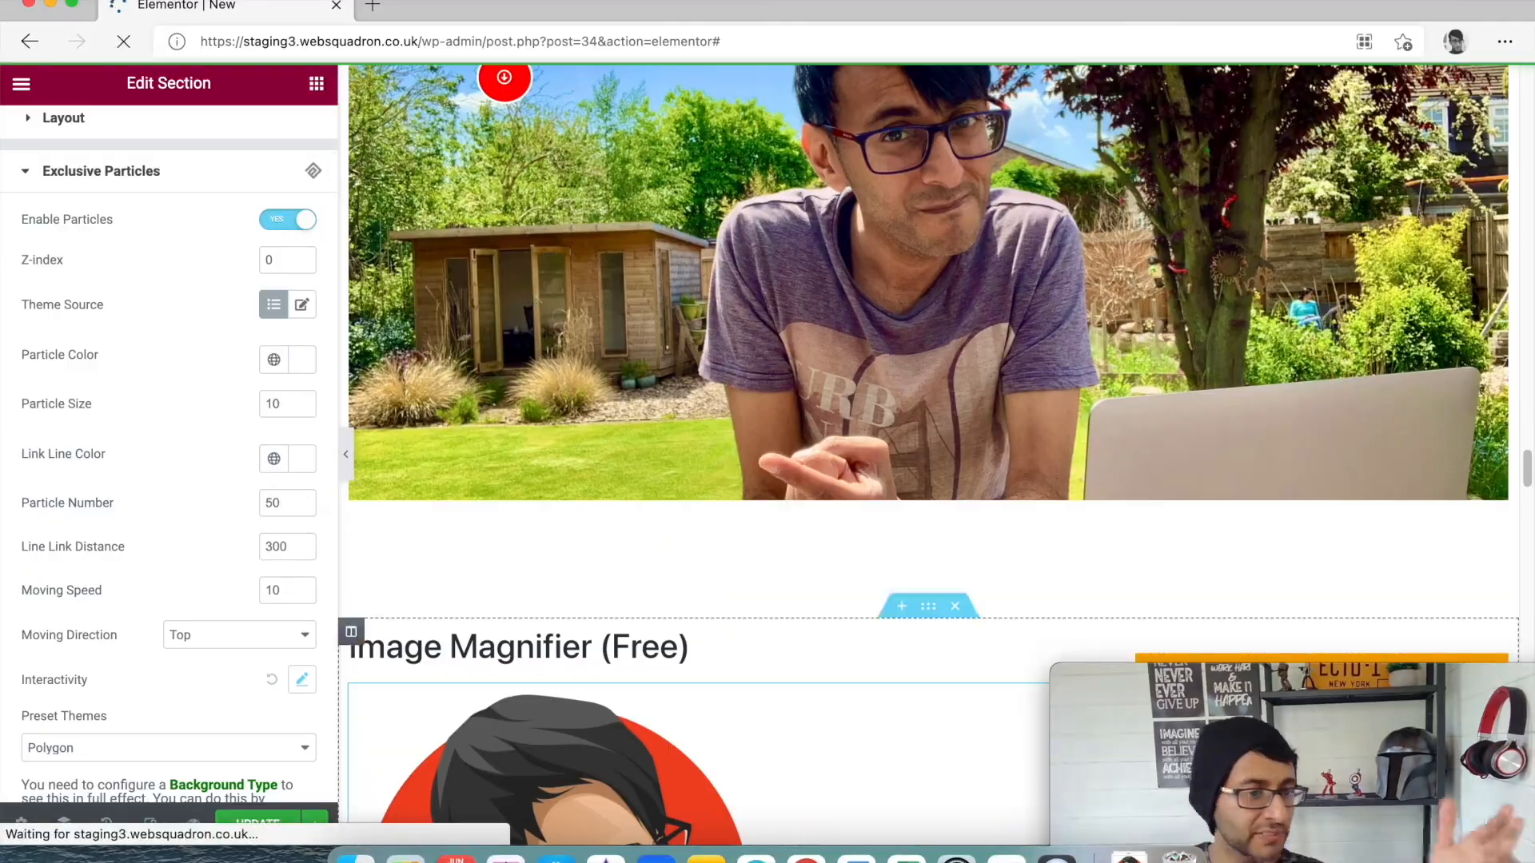
scroll(888, 421, "up", 15)
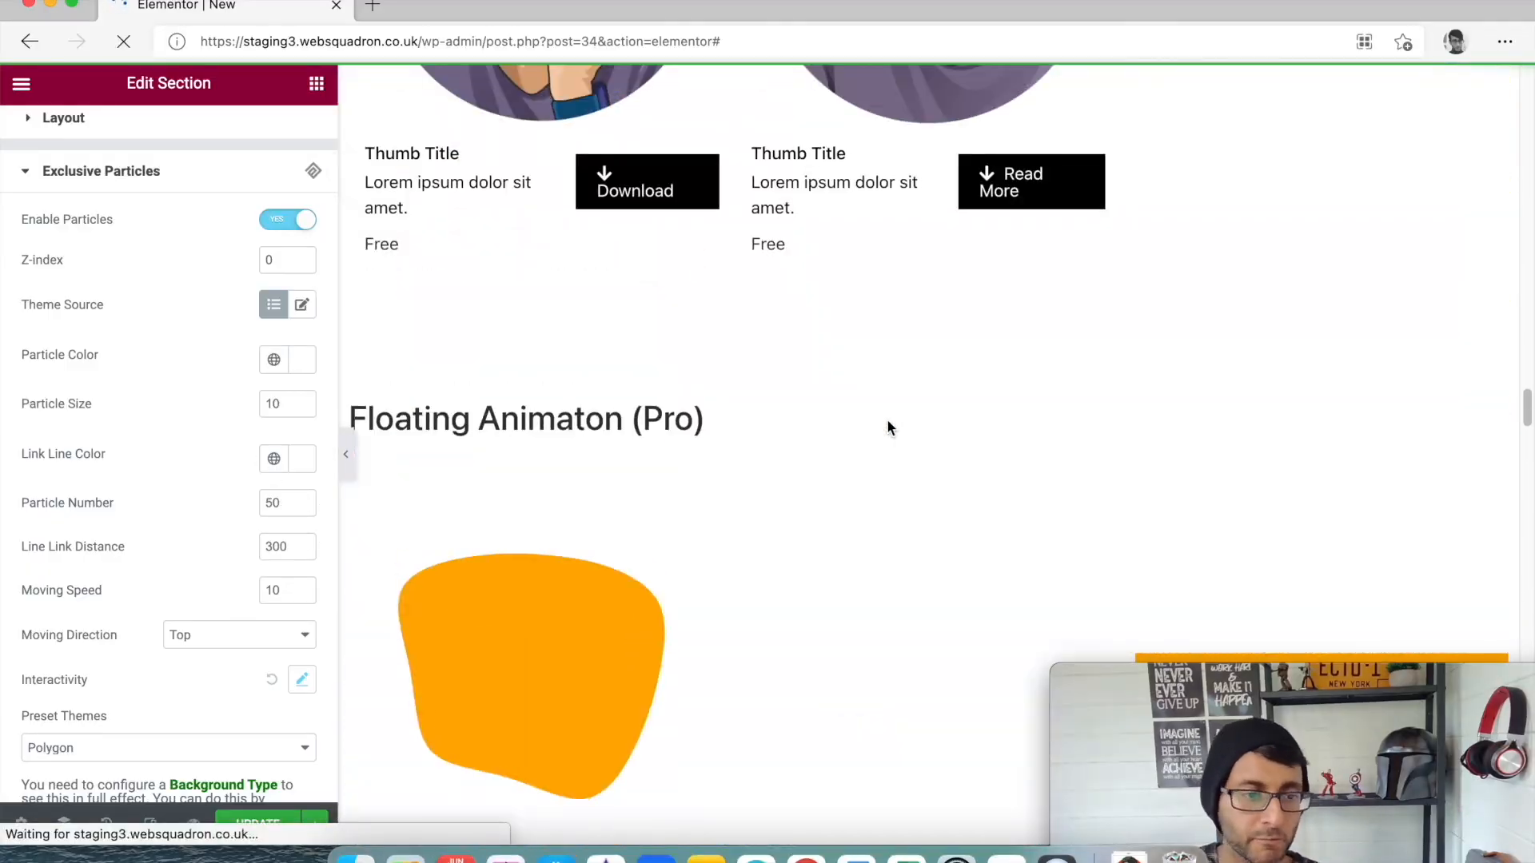
scroll(937, 502, "up", 3)
scroll(933, 500, "down", 8)
scroll(851, 523, "down", 15)
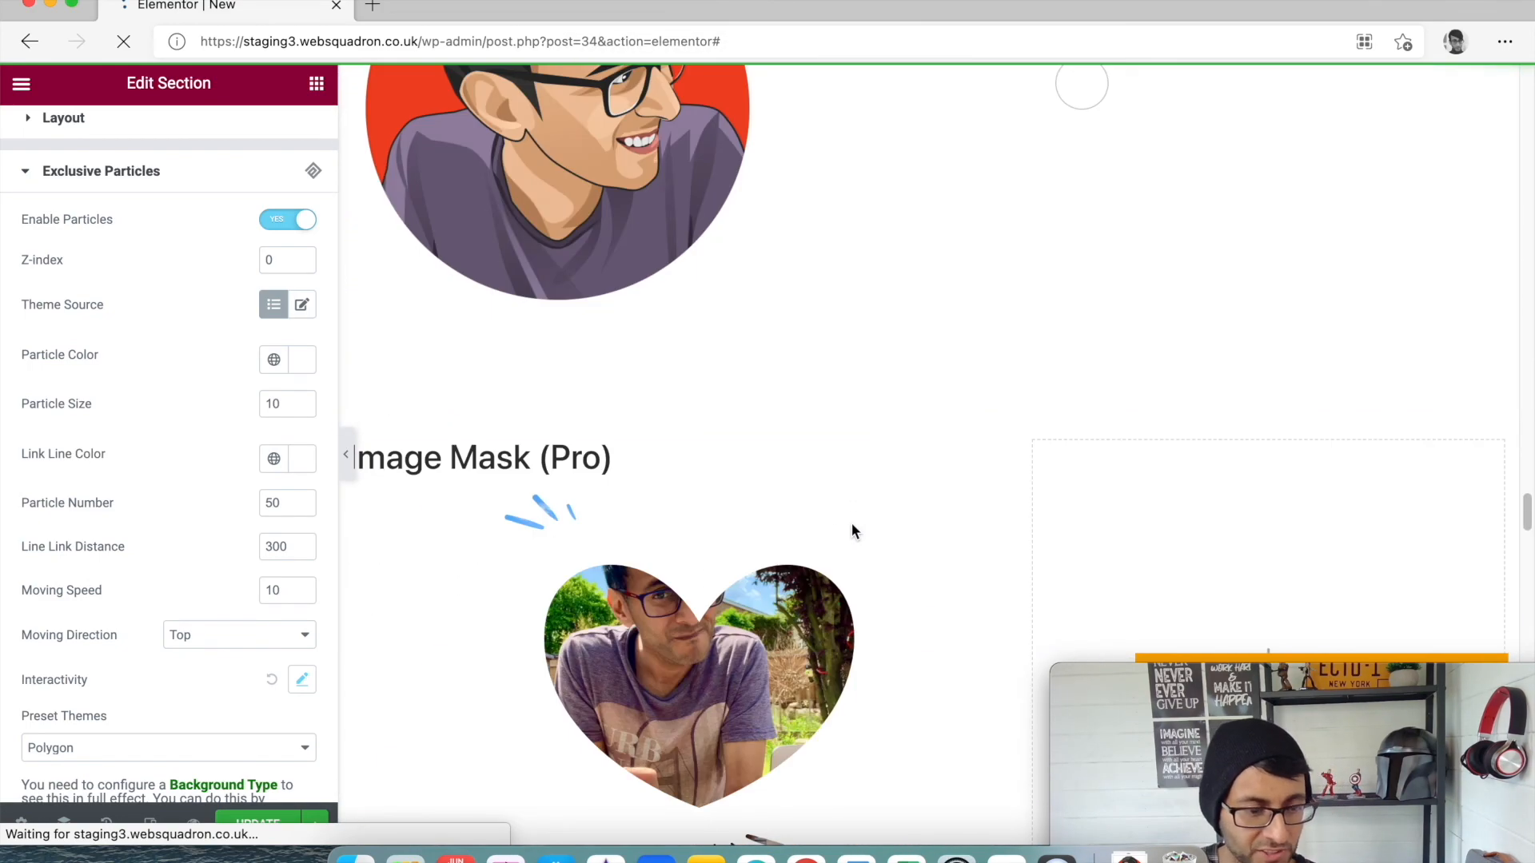
left_click(852, 523)
scroll(756, 247, "up", 15)
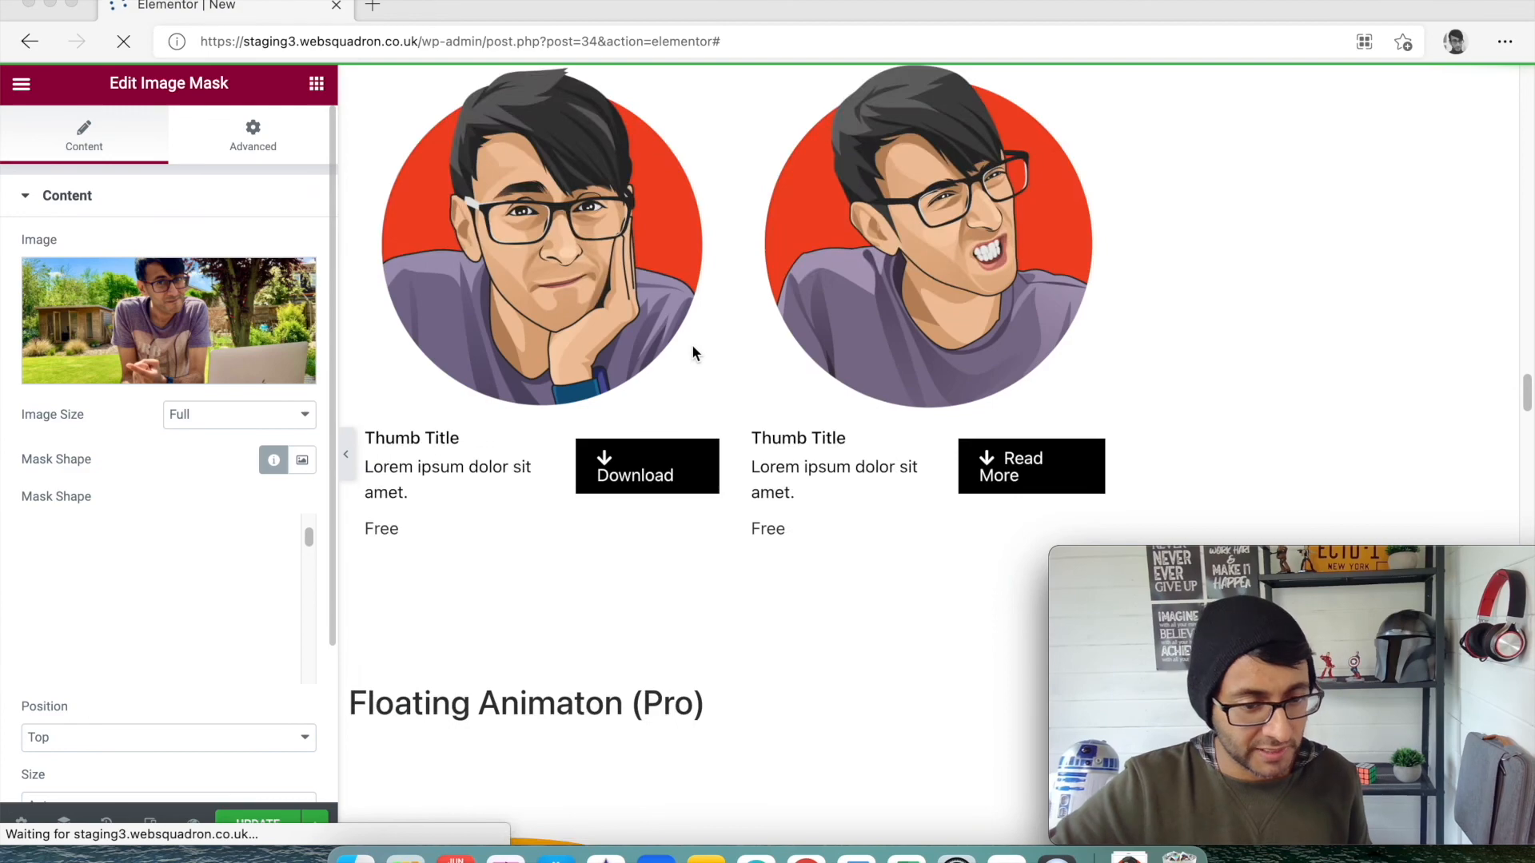
scroll(863, 540, "up", 15)
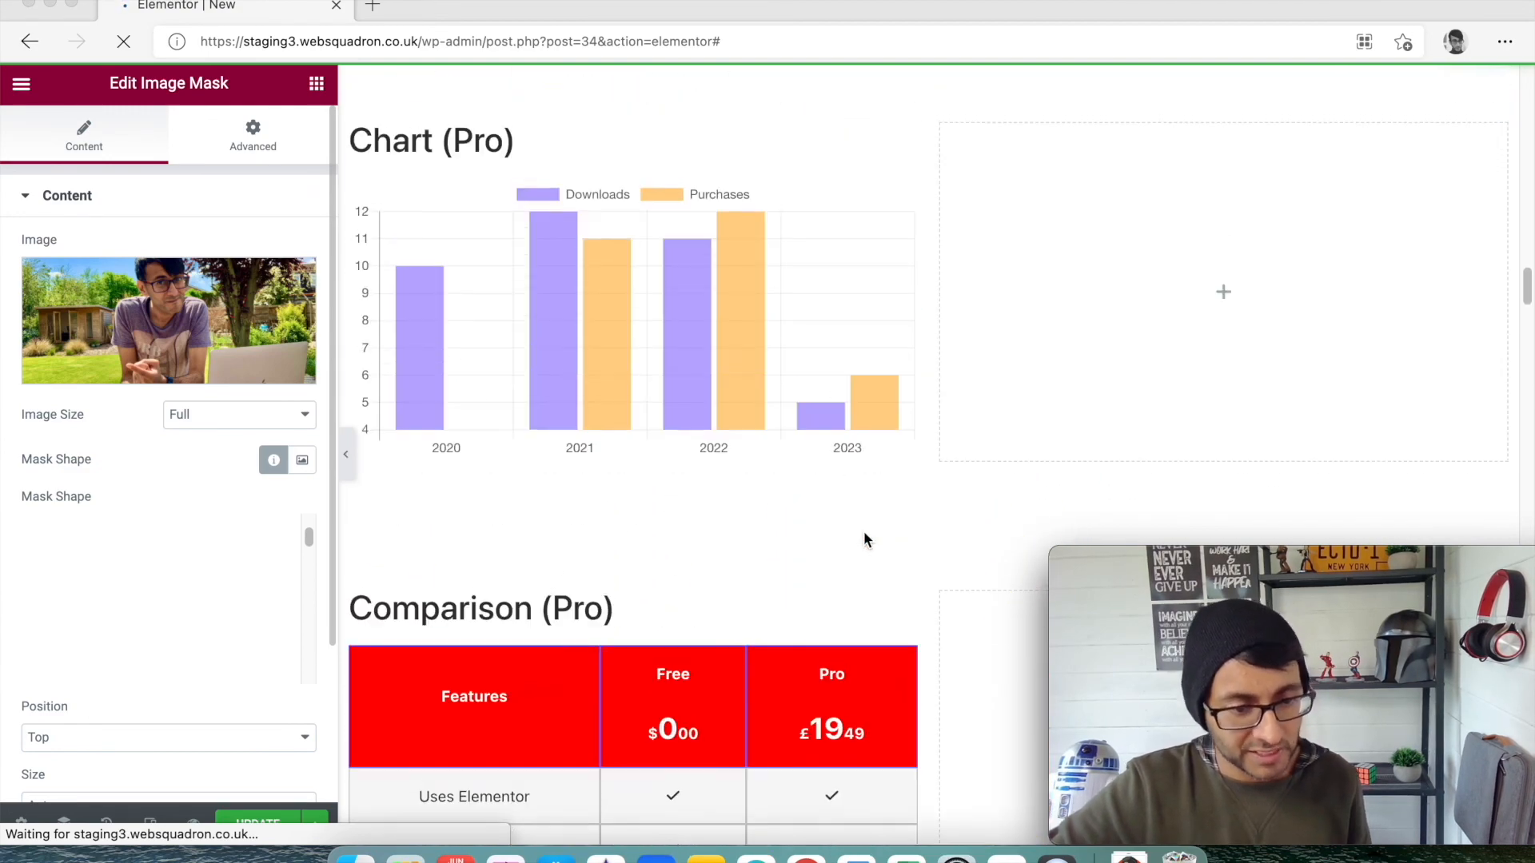
scroll(863, 539, "up", 10)
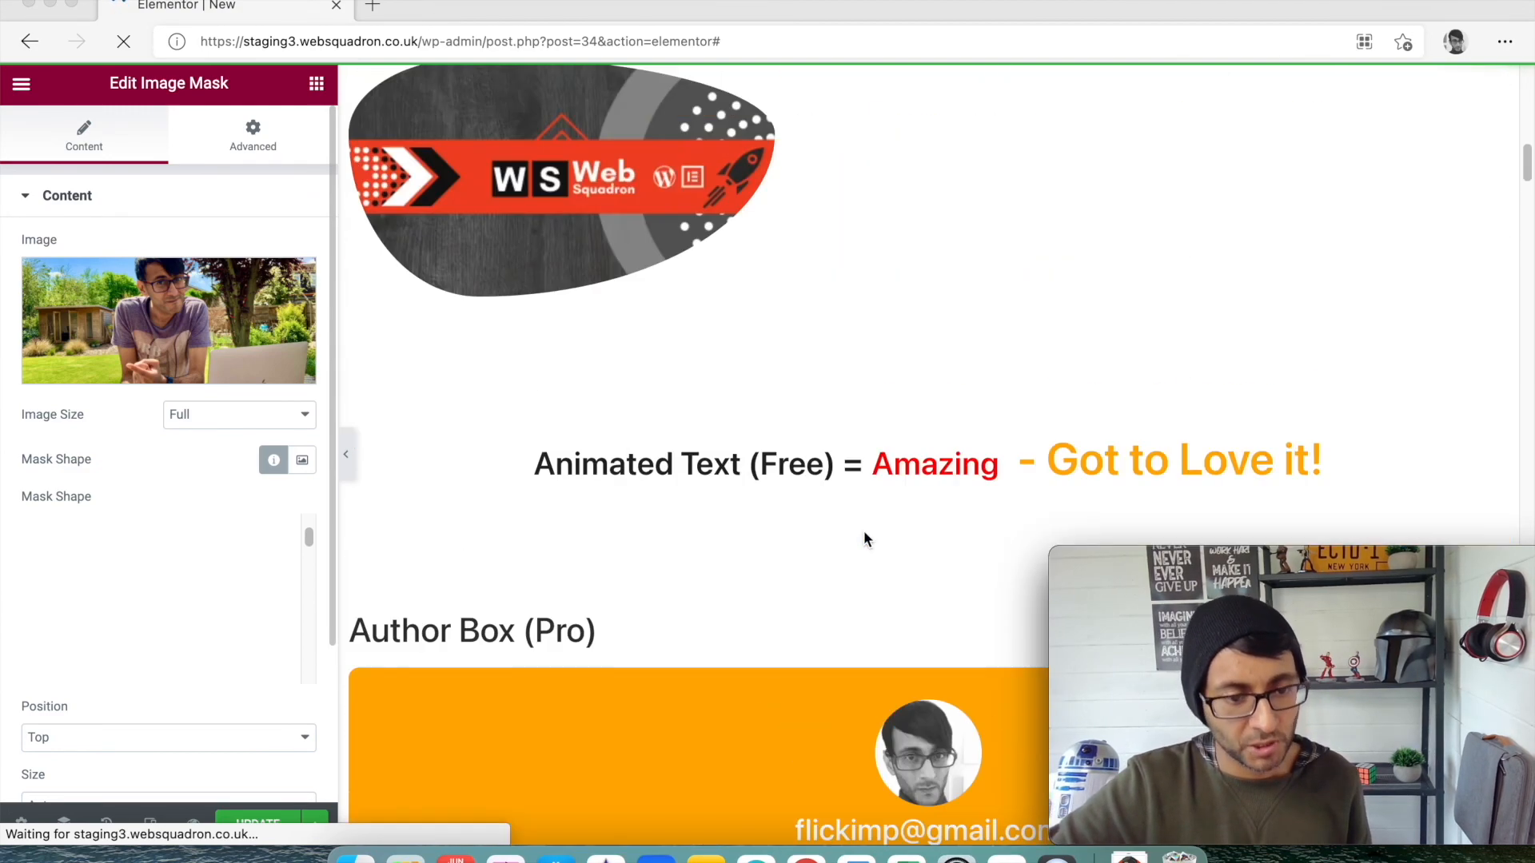